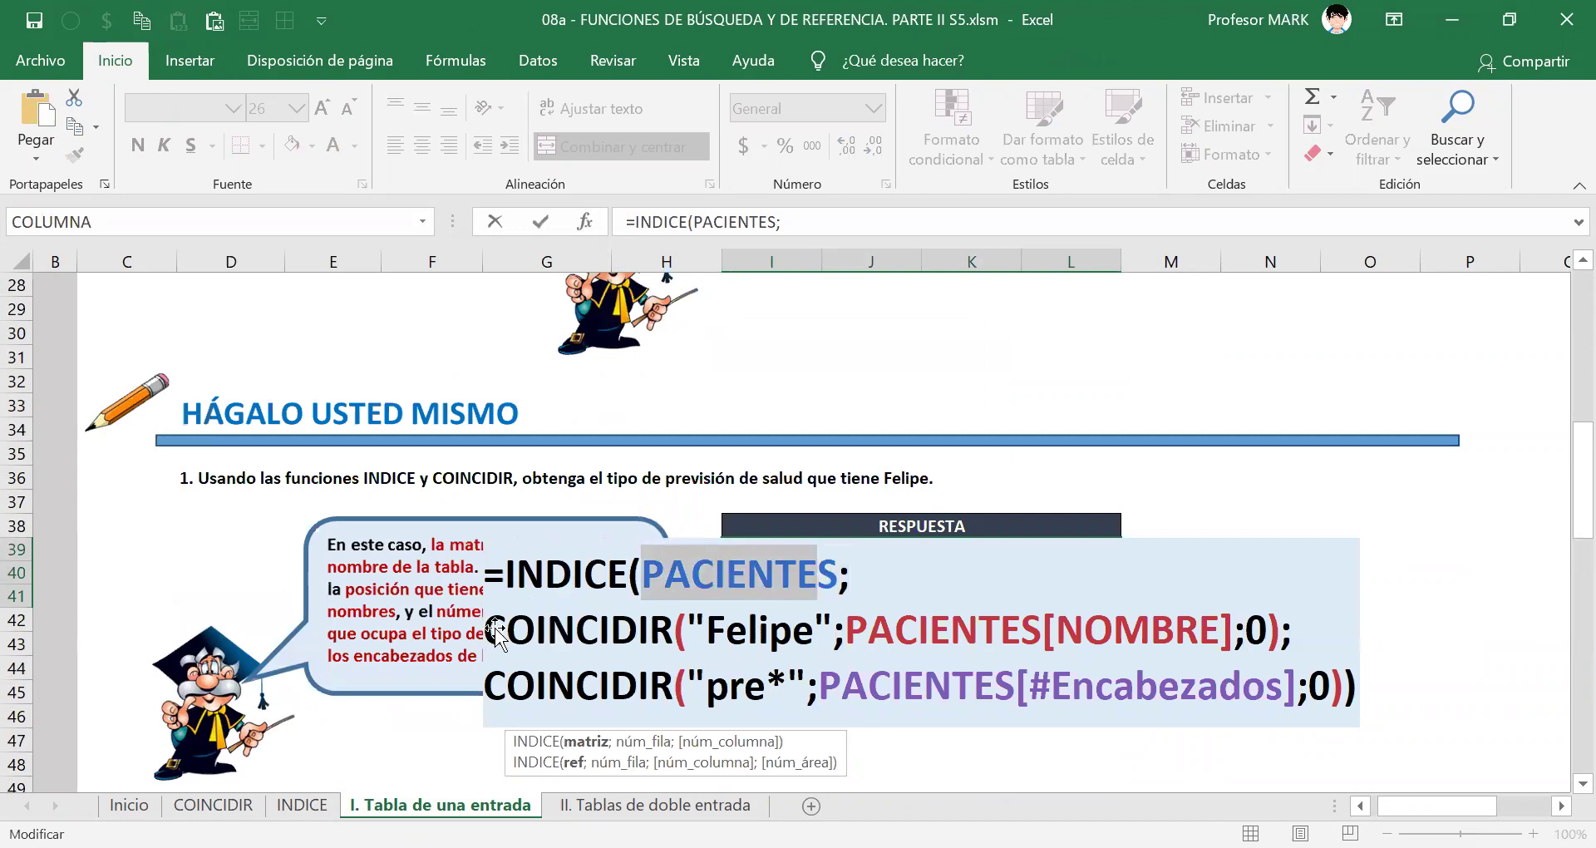
Examine the row-number argument of the INDICE formula in the RESPUESTA cell, leaving the formula unedited.
left_click(494, 628)
left_click(657, 752)
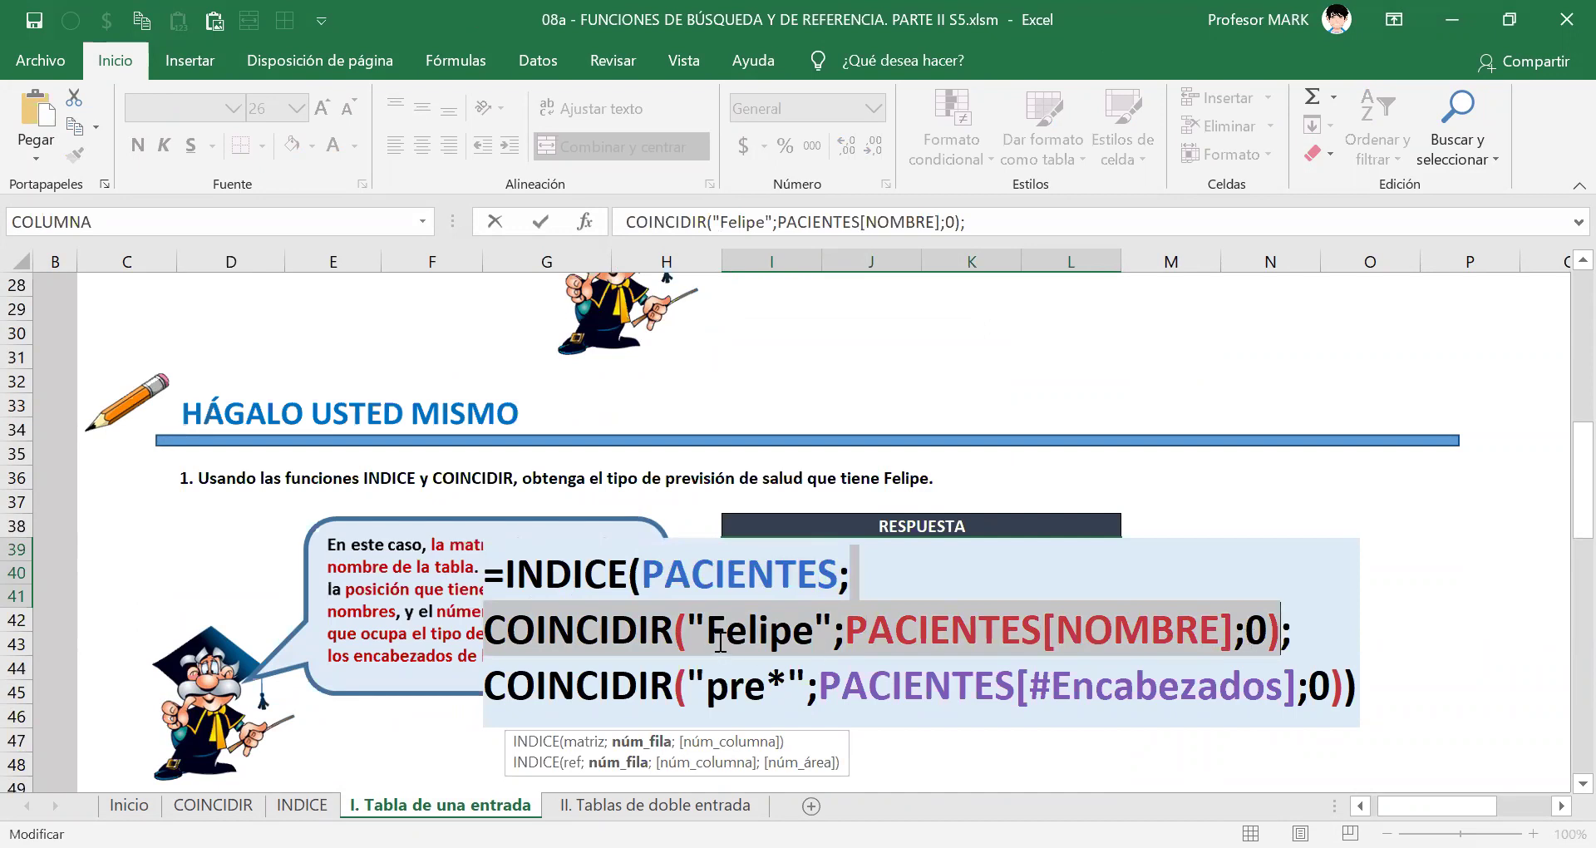
key("Escape")
Annotate the patient table with red arrows at its first three data rows and a red outline around row 15.
scroll(641, 596, "up", 7)
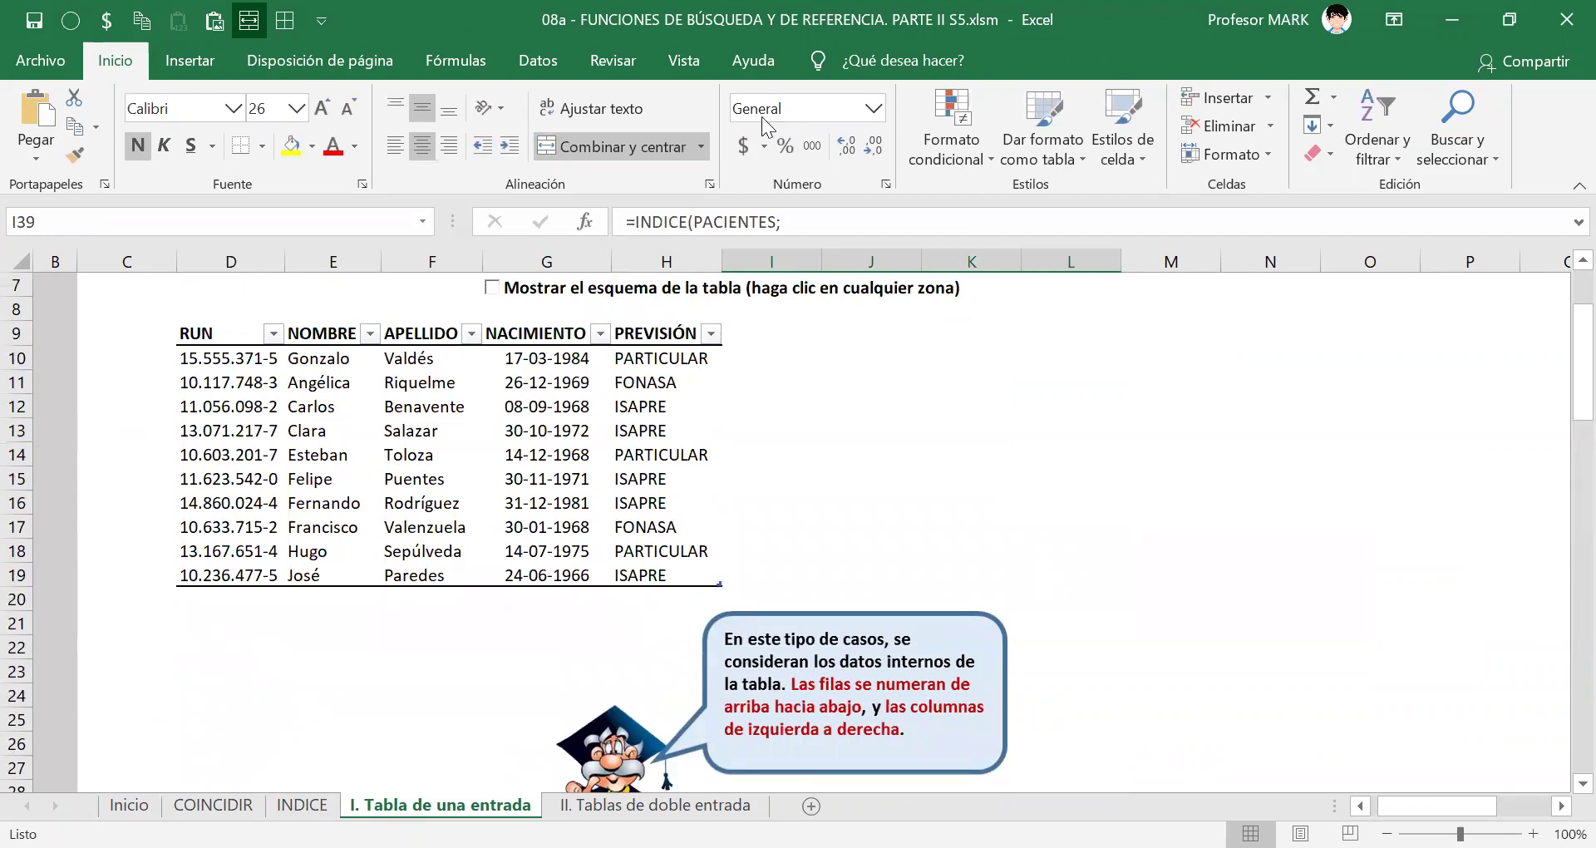
key("ctrl+shift+3")
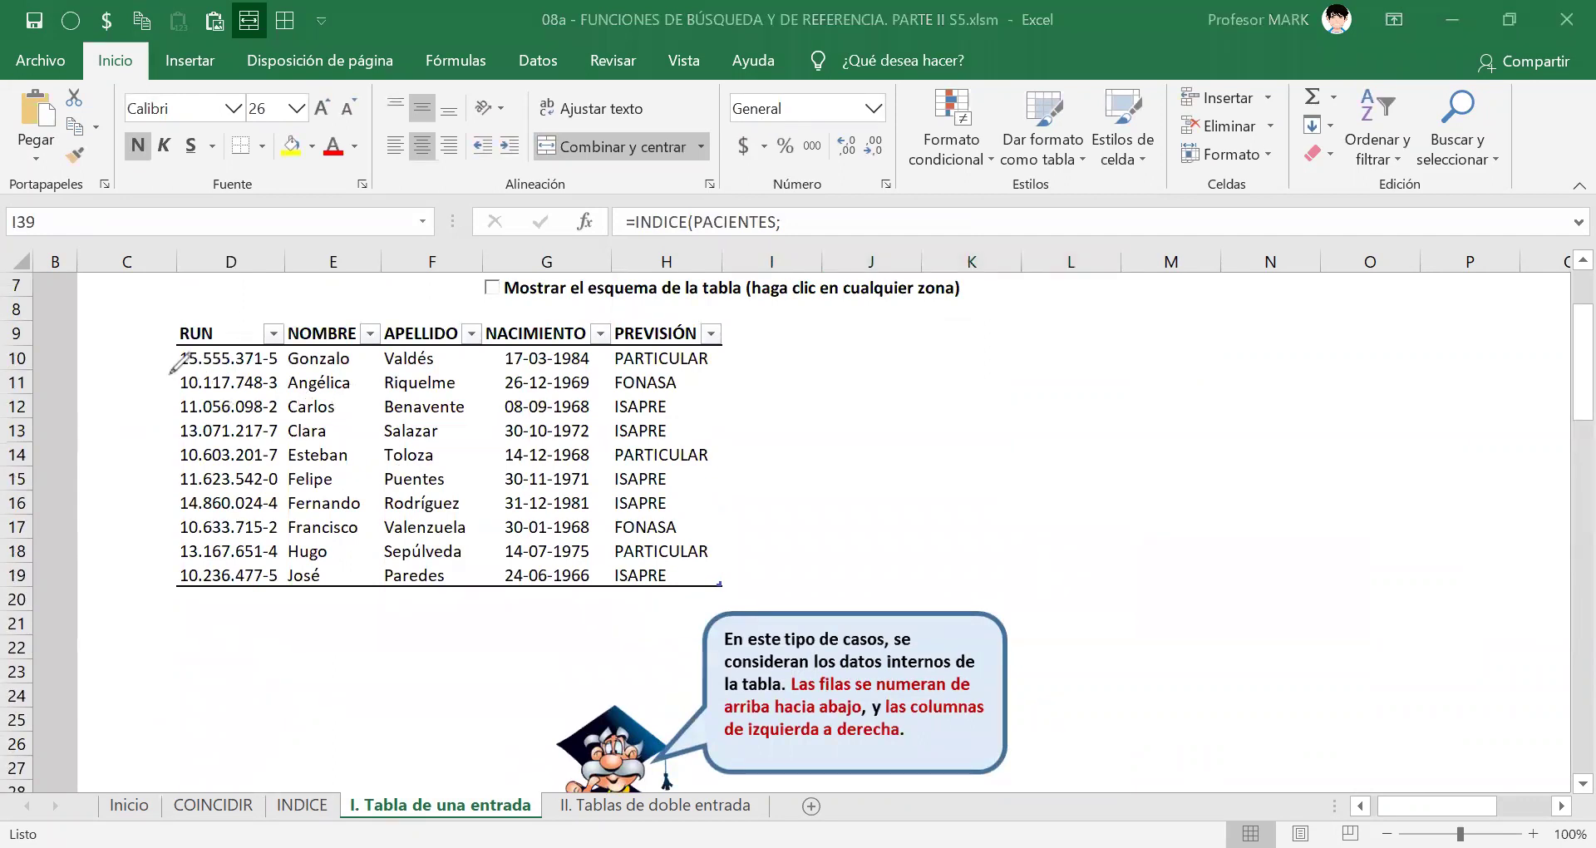
mouse_move(117, 359)
left_mouse_down()
mouse_move(177, 350)
mouse_move(175, 418)
mouse_move(215, 502)
mouse_move(520, 504)
mouse_move(722, 483)
mouse_move(177, 462)
left_mouse_up()
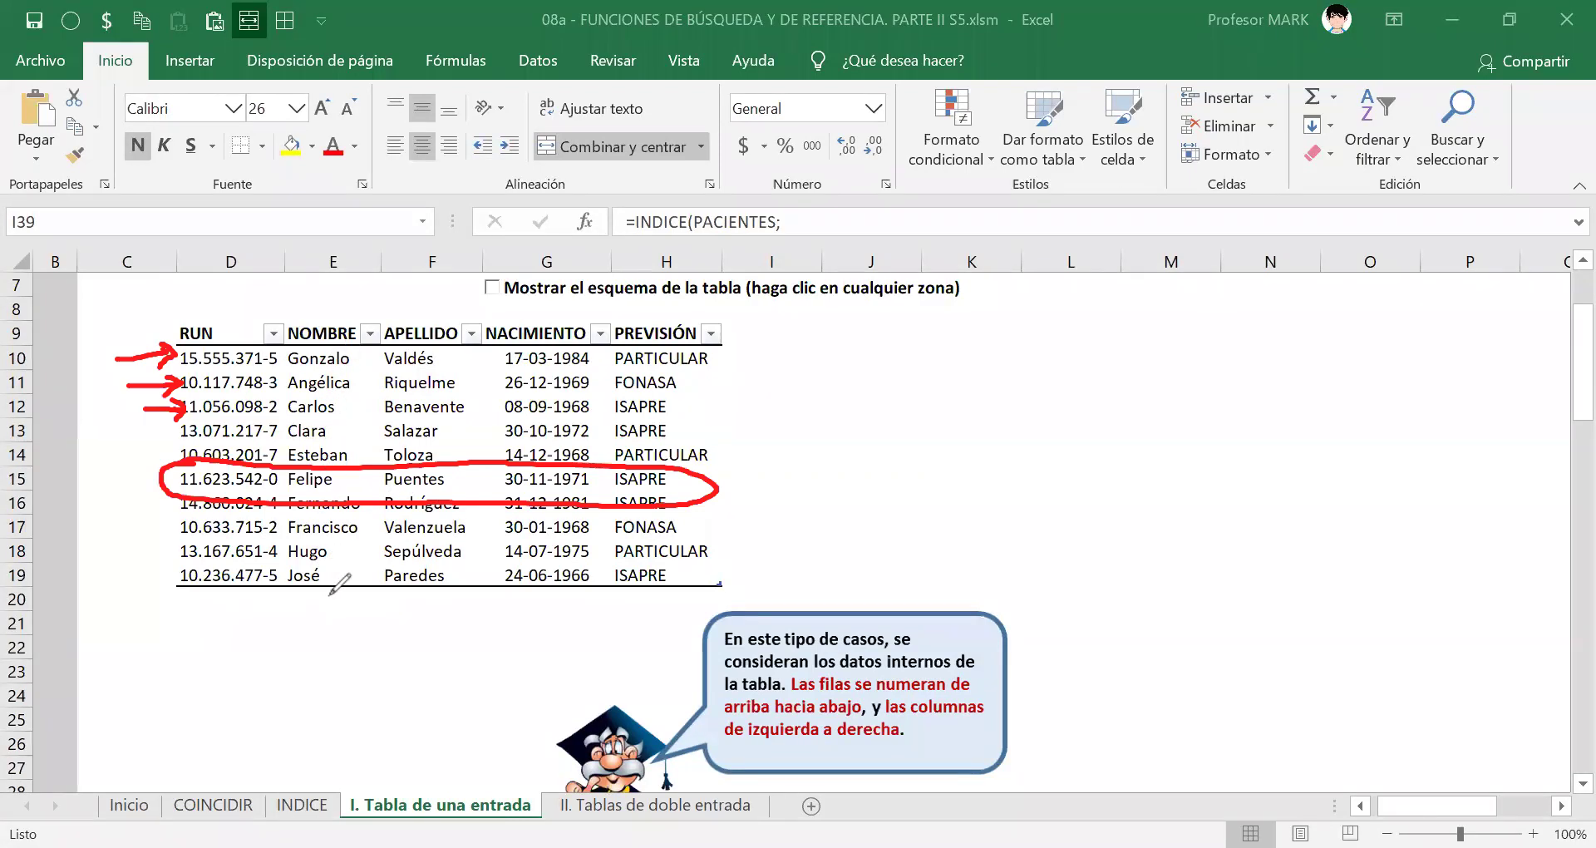
Draw red arrows pointing at the five column headers of the patient table, from RUN to PREVISIÓN.
left_click_drag(174, 287, 213, 320)
left_click_drag(368, 268, 355, 323)
left_click_drag(474, 253, 421, 306)
left_click_drag(421, 306, 447, 283)
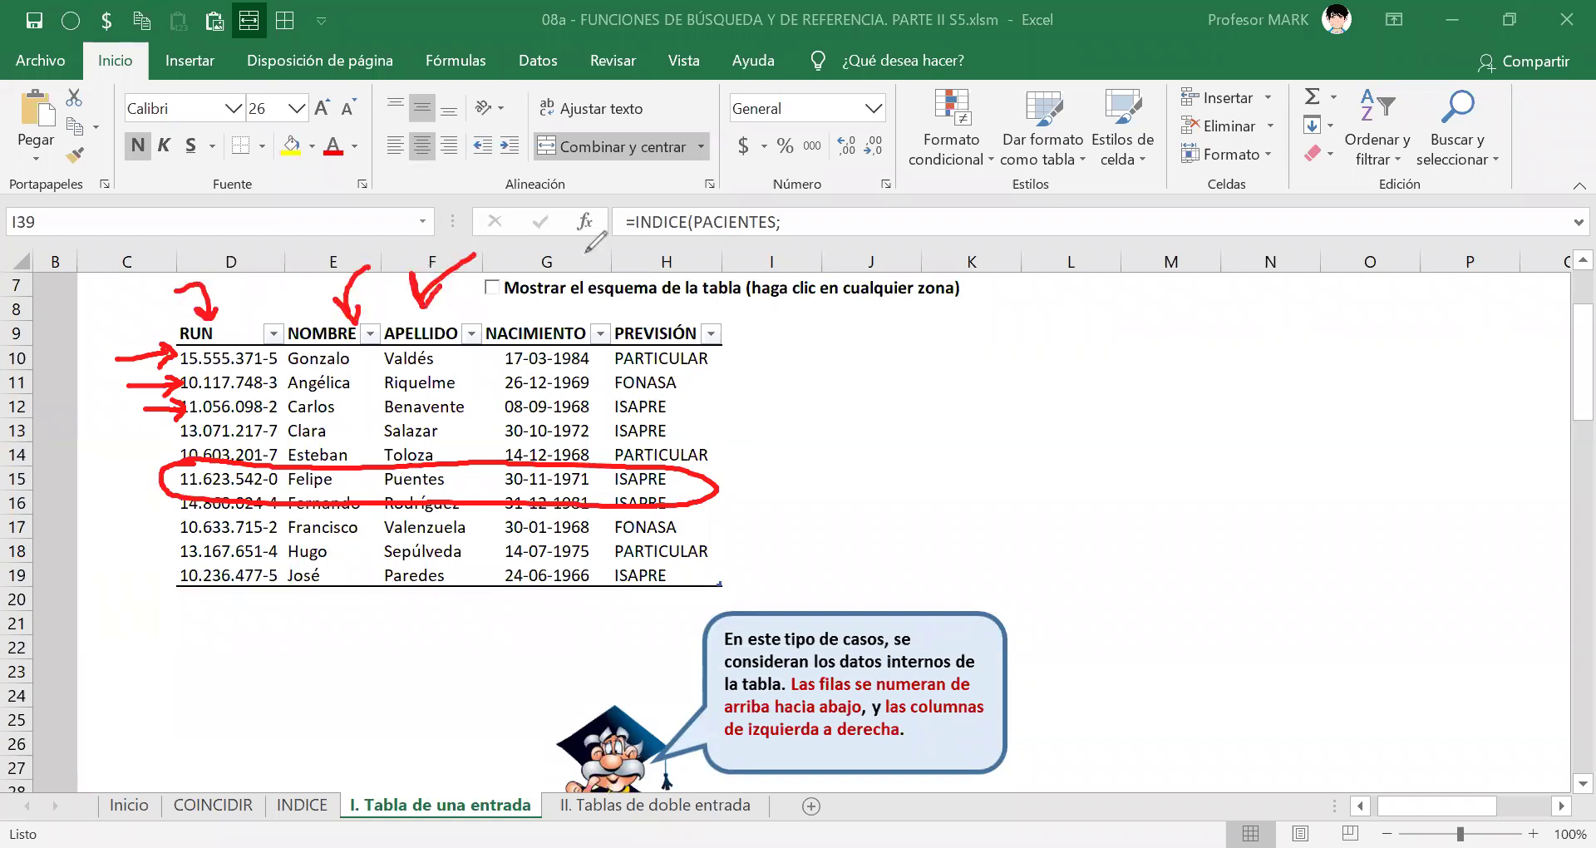
left_click_drag(587, 252, 539, 322)
left_click_drag(529, 292, 539, 323)
mouse_move(707, 258)
left_mouse_down()
mouse_move(647, 306)
mouse_move(666, 293)
left_mouse_up()
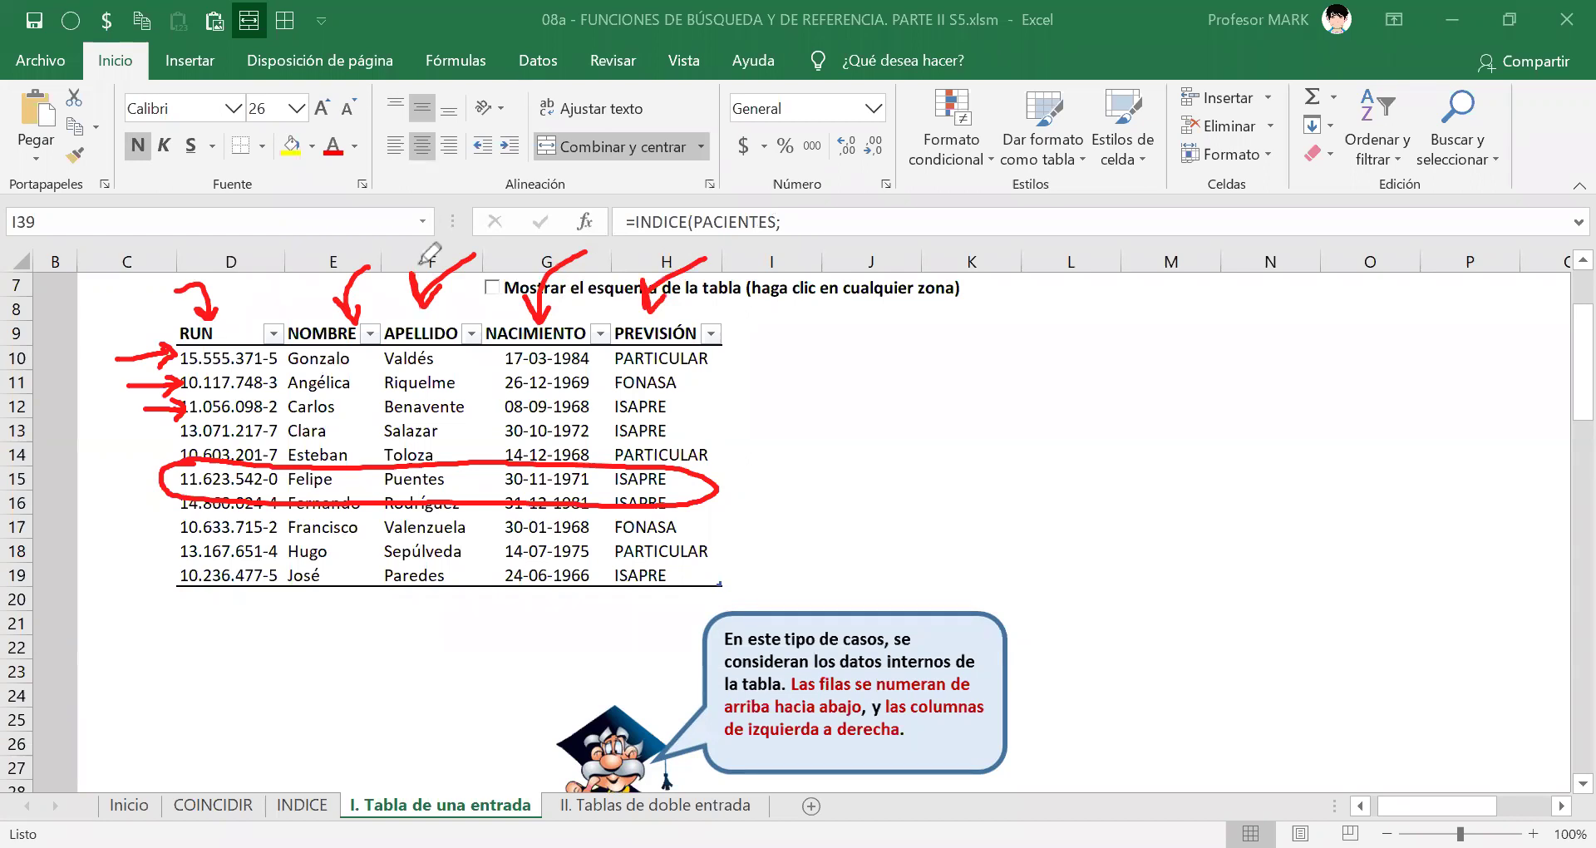
Highlight the data under NOMBRE in translucent green, and clear all annotations from the screen.
left_click_drag(279, 329, 353, 333)
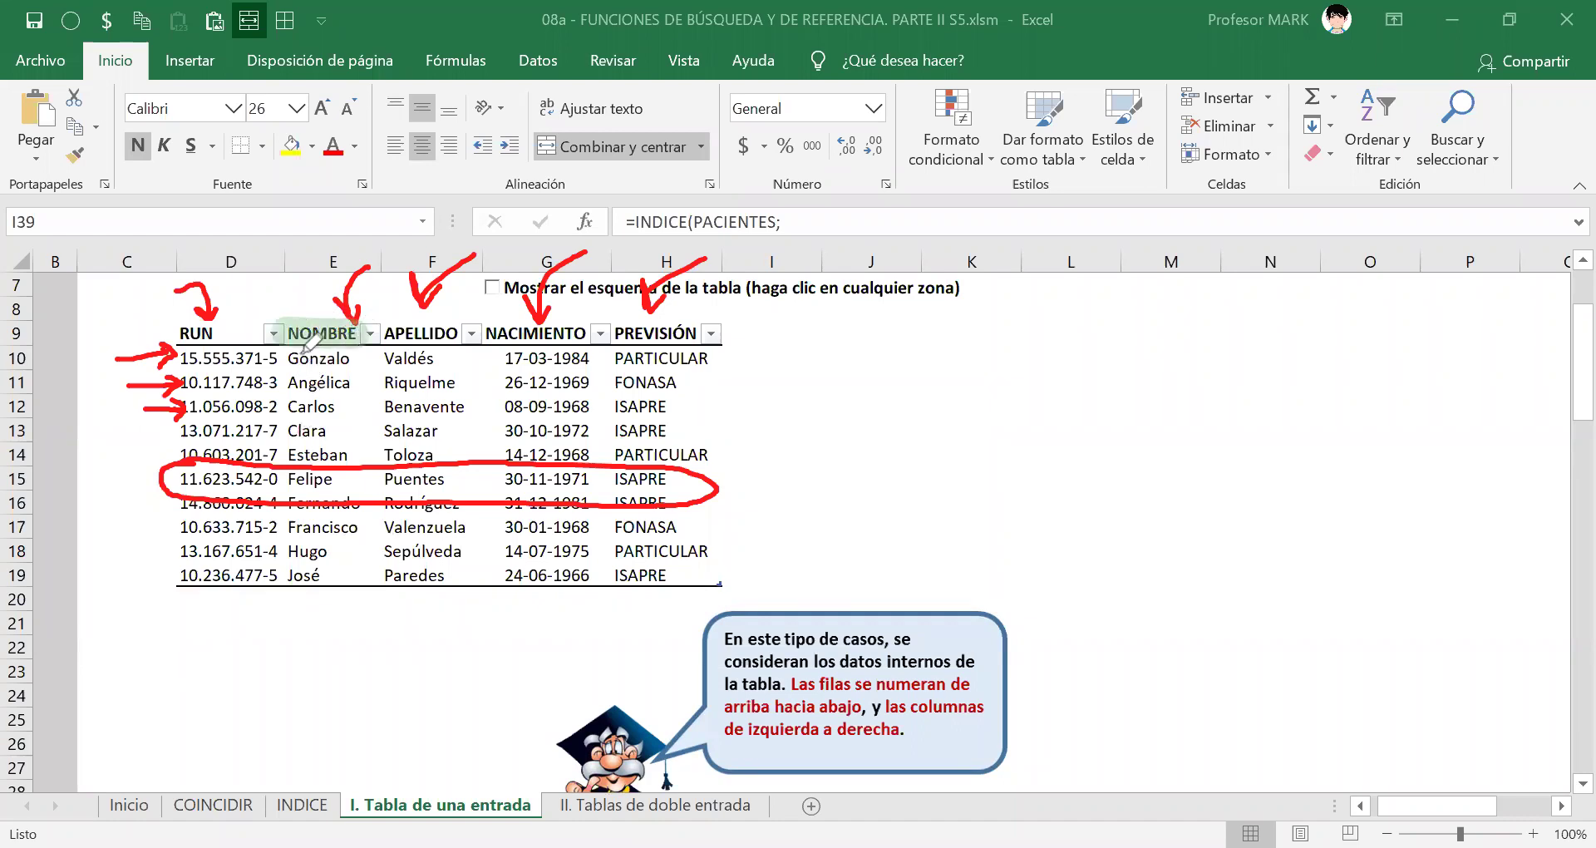
mouse_move(284, 326)
left_mouse_down()
mouse_move(295, 586)
mouse_move(345, 511)
mouse_move(370, 387)
mouse_move(328, 341)
mouse_move(299, 524)
mouse_move(323, 520)
mouse_move(312, 358)
left_mouse_up()
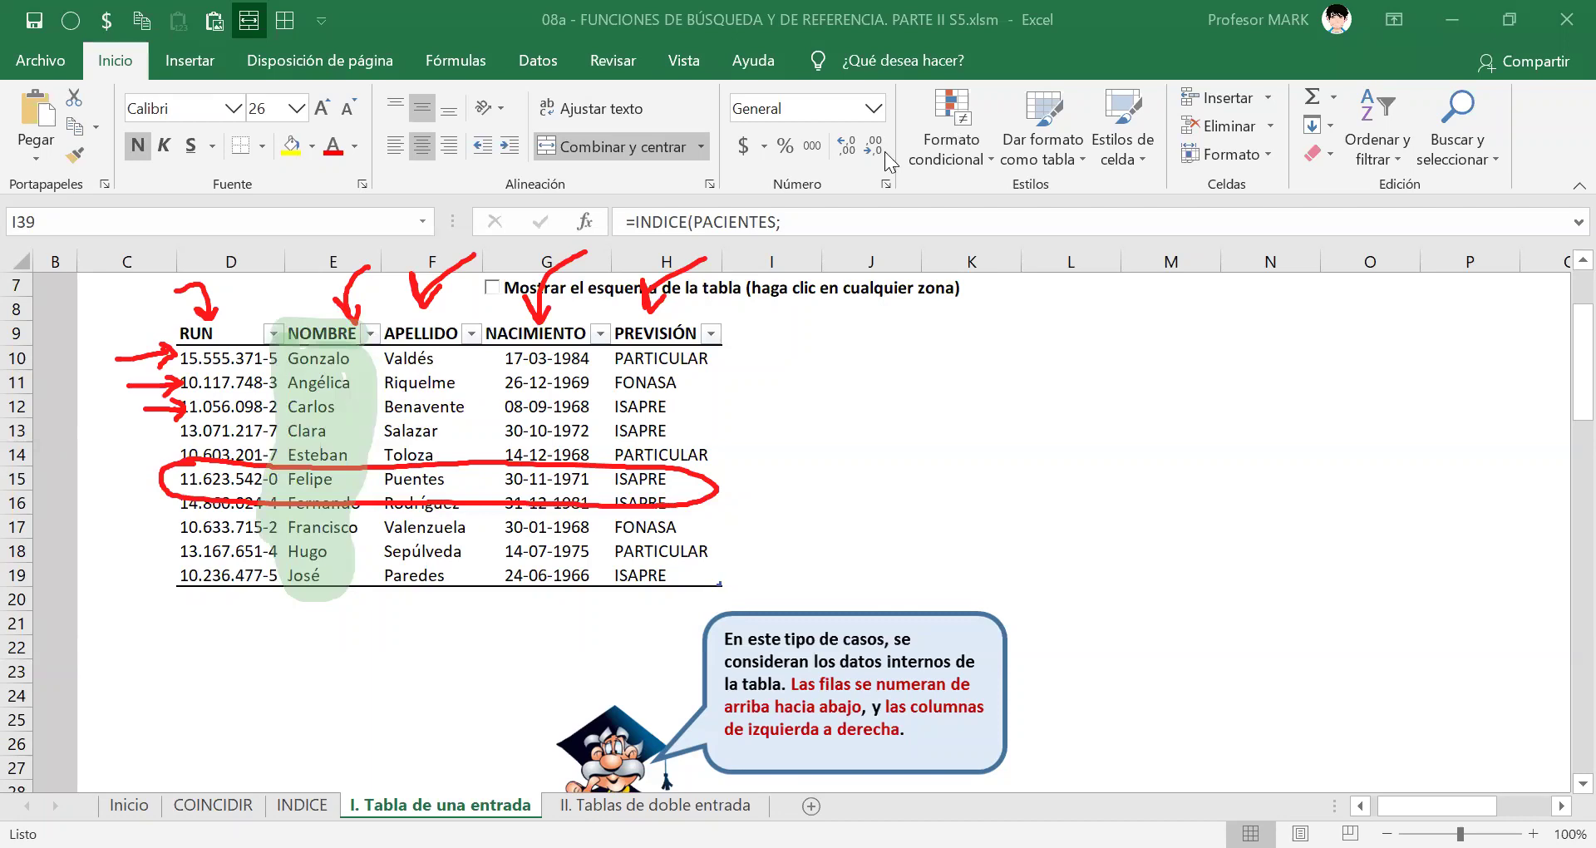
left_click(1159, 146)
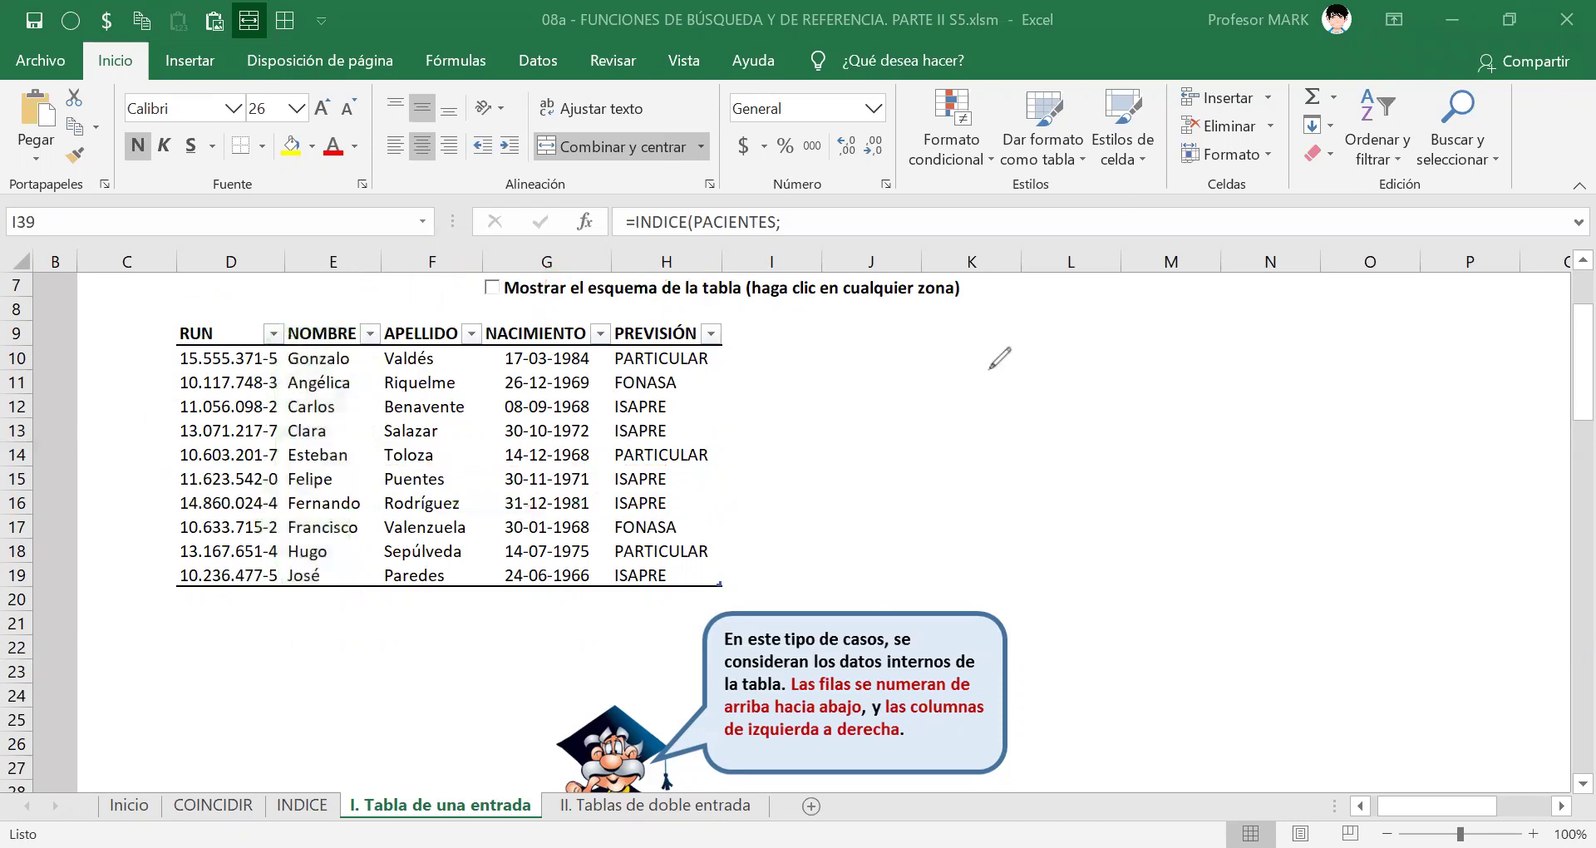
Examine the first COINCIDIR in the RESPUESTA formula: its lookup value, the PACIENTES[NOMBRE] array and match type 0.
left_click(341, 381)
scroll(457, 424, "down", 9)
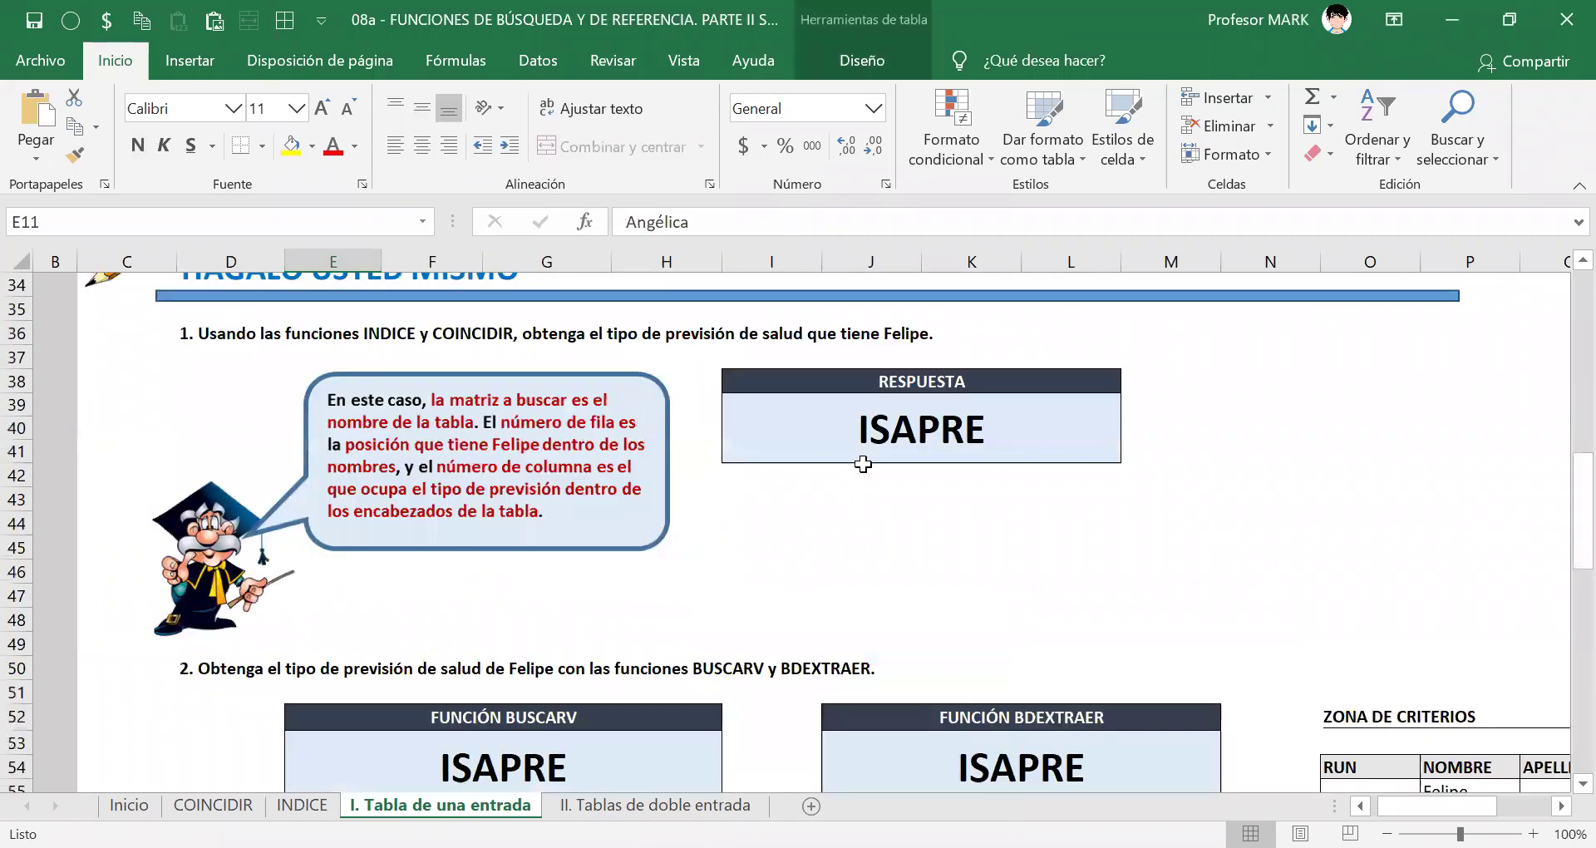
double_click(863, 464)
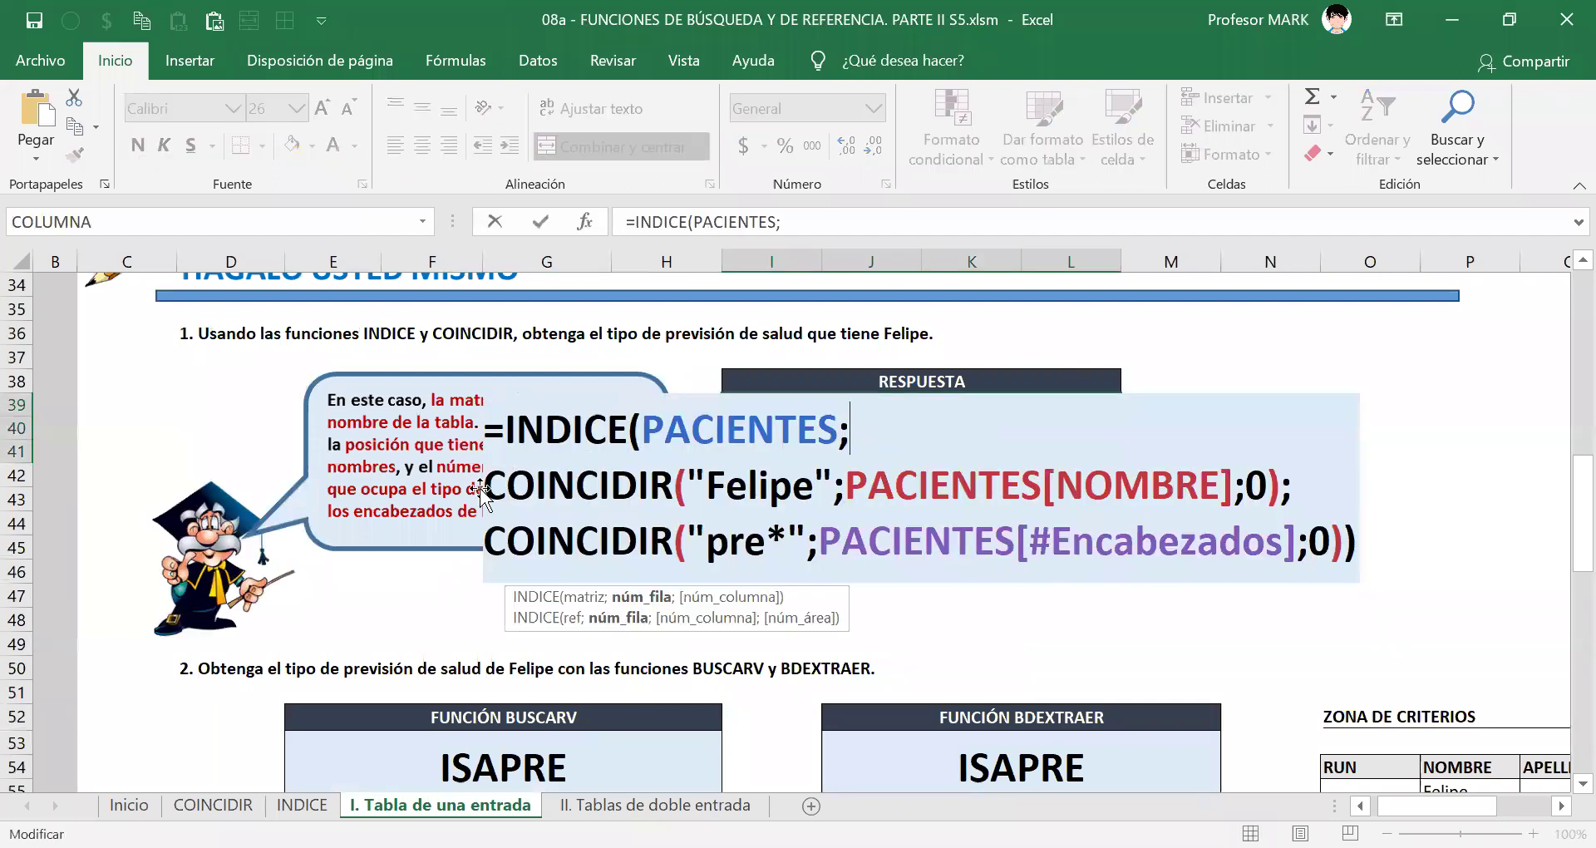
left_click_drag(484, 487, 792, 485)
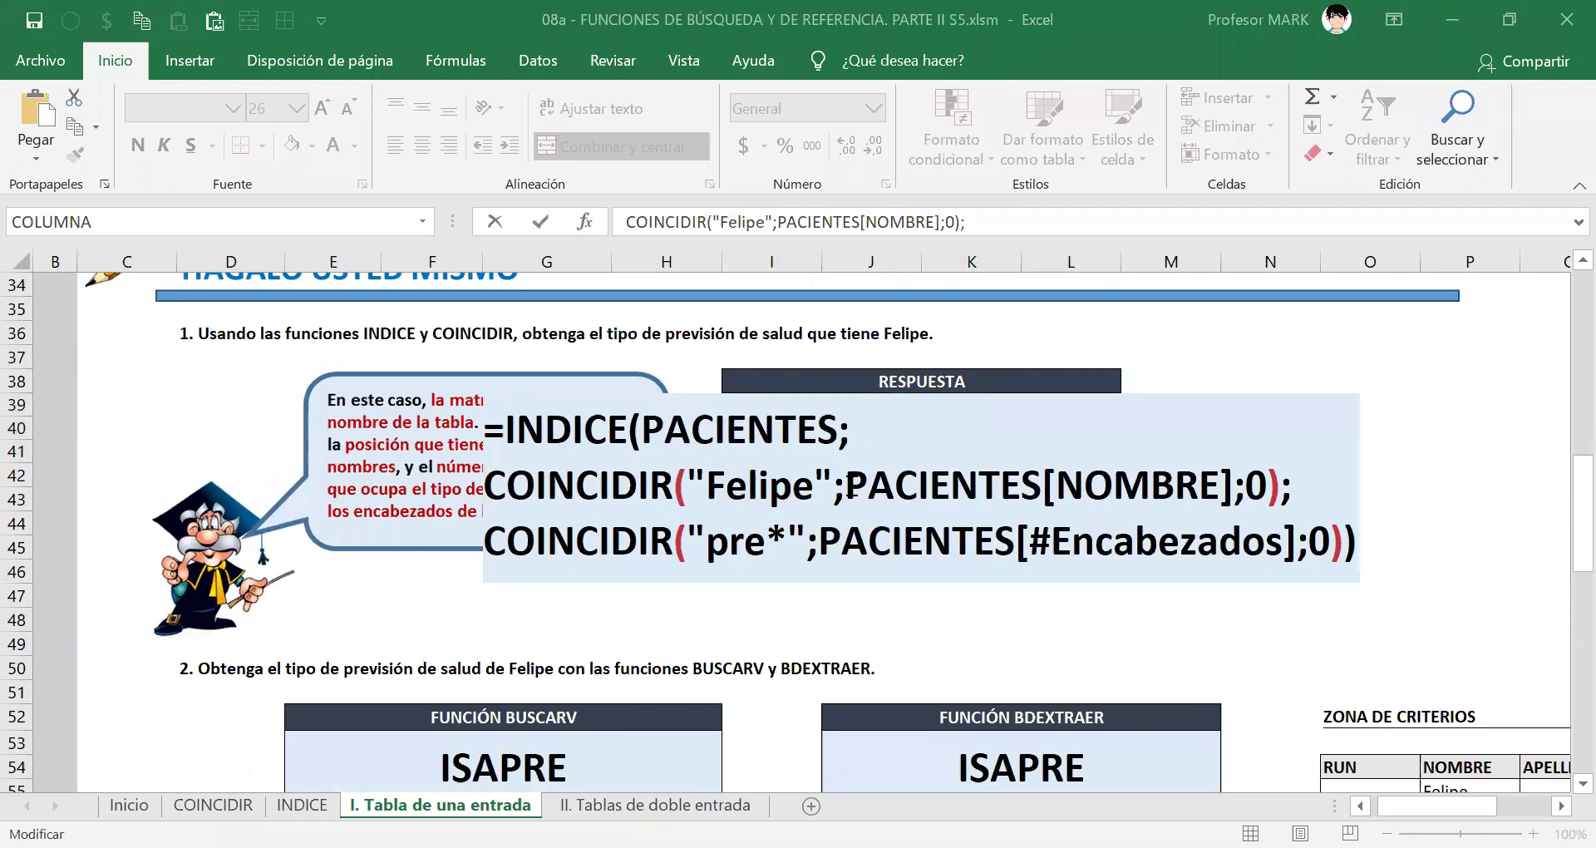
left_click(1114, 486)
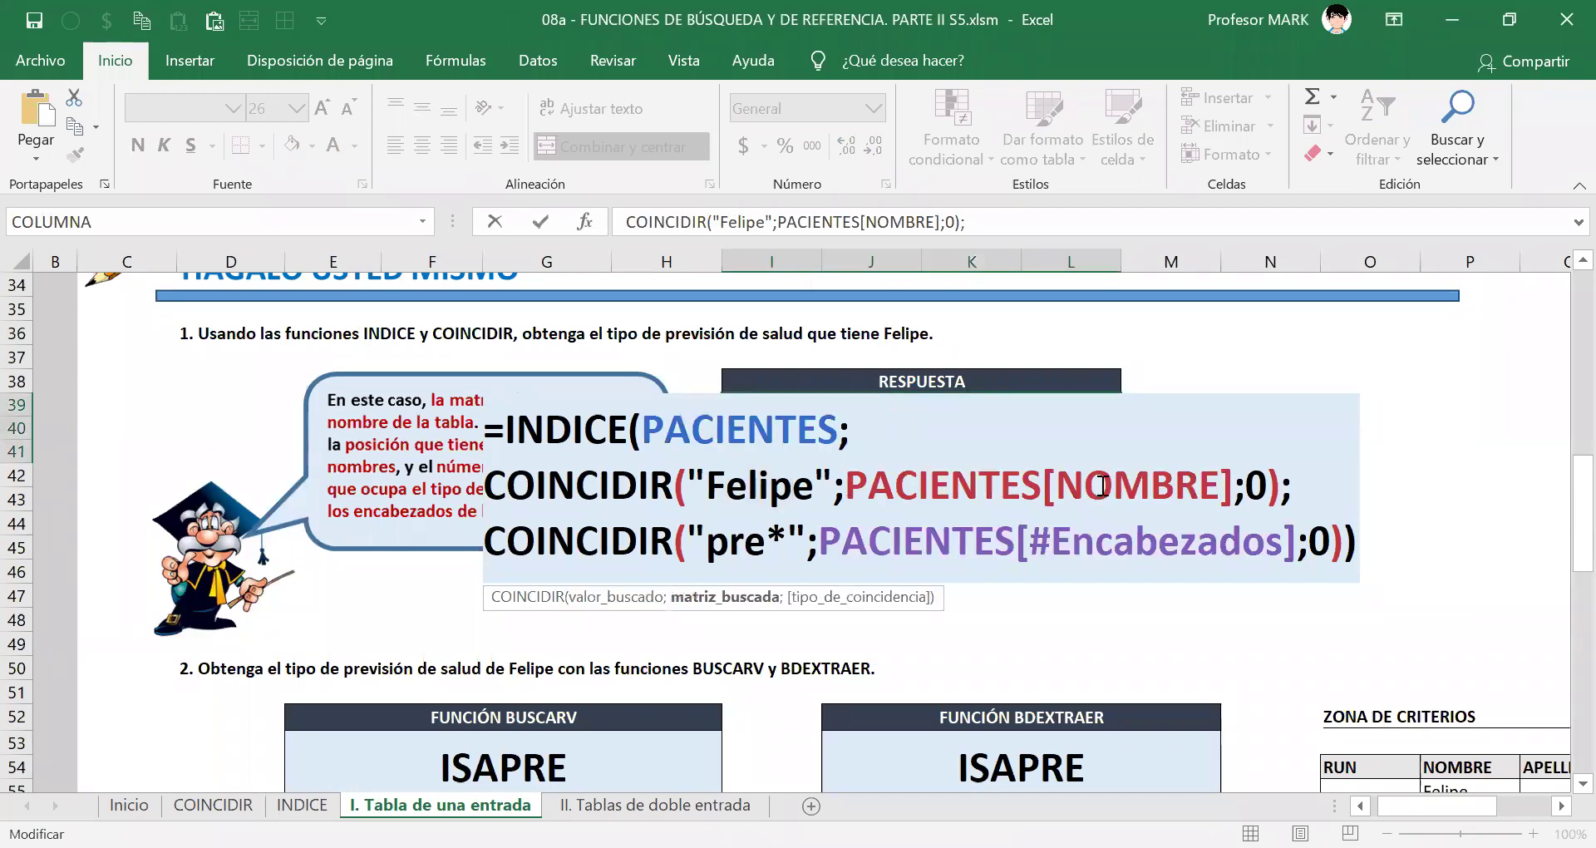
left_click_drag(1063, 490, 1216, 490)
left_click_drag(854, 485, 1264, 487)
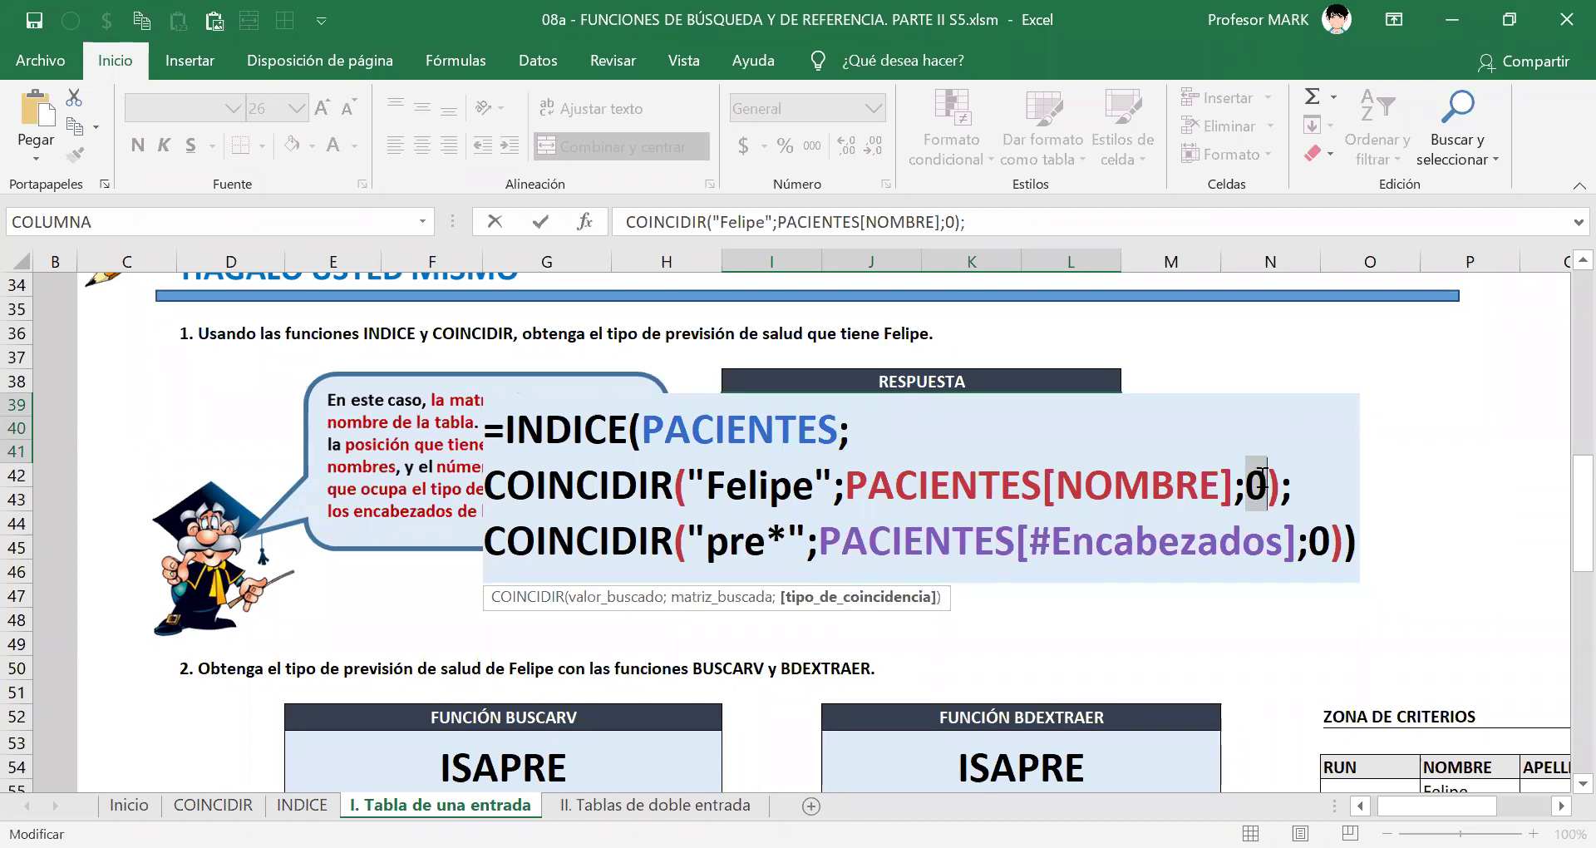
Examine the second COINCIDIR as the column-number argument of INDICE, and leave the formula unedited.
left_click(680, 542)
left_click(611, 541)
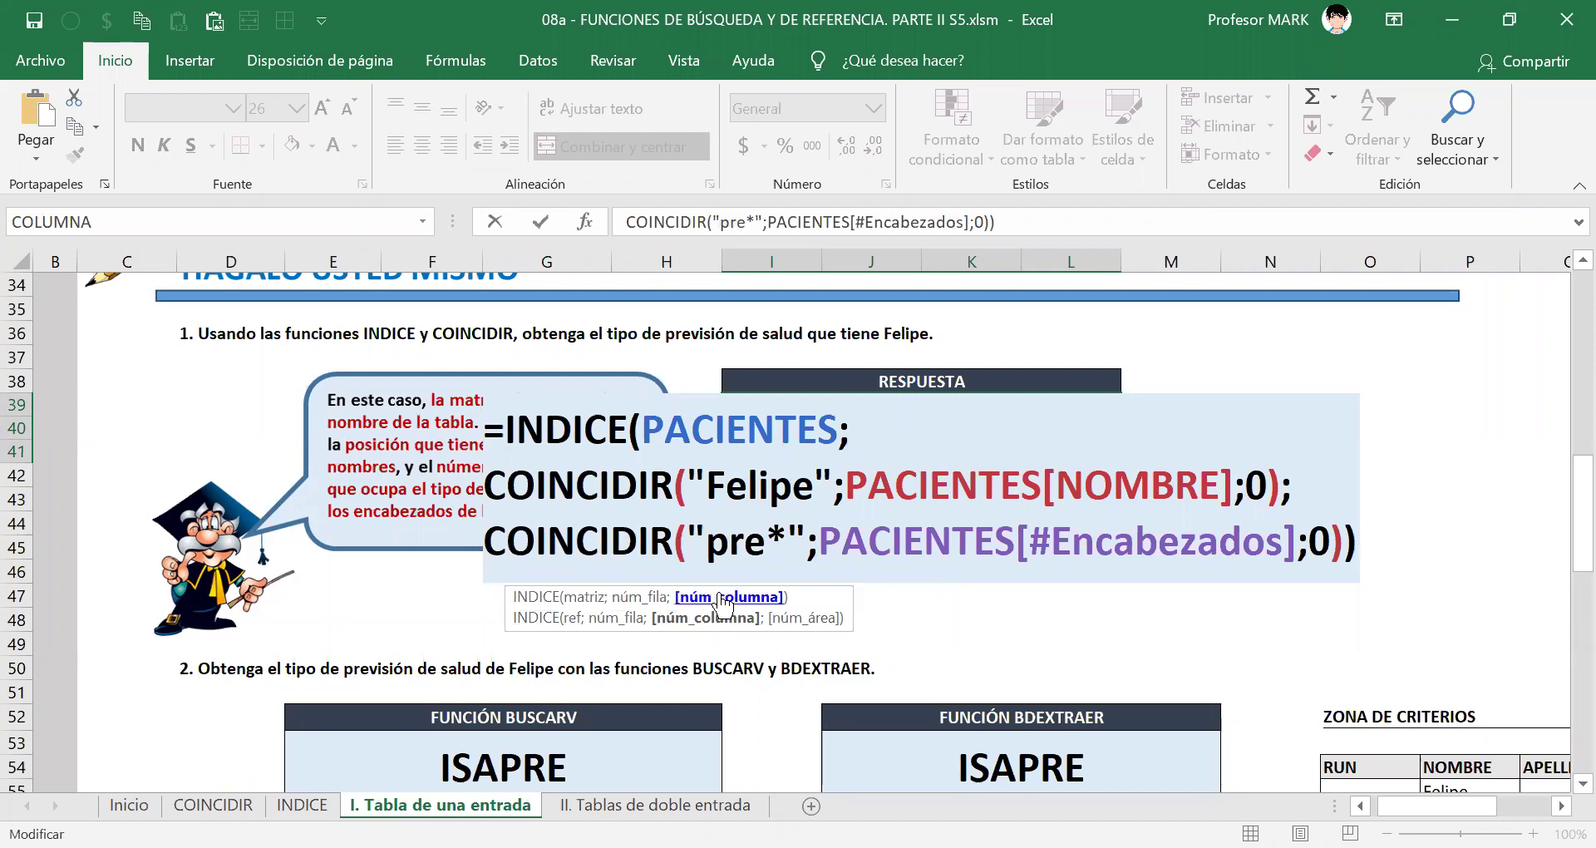
left_click(1286, 122)
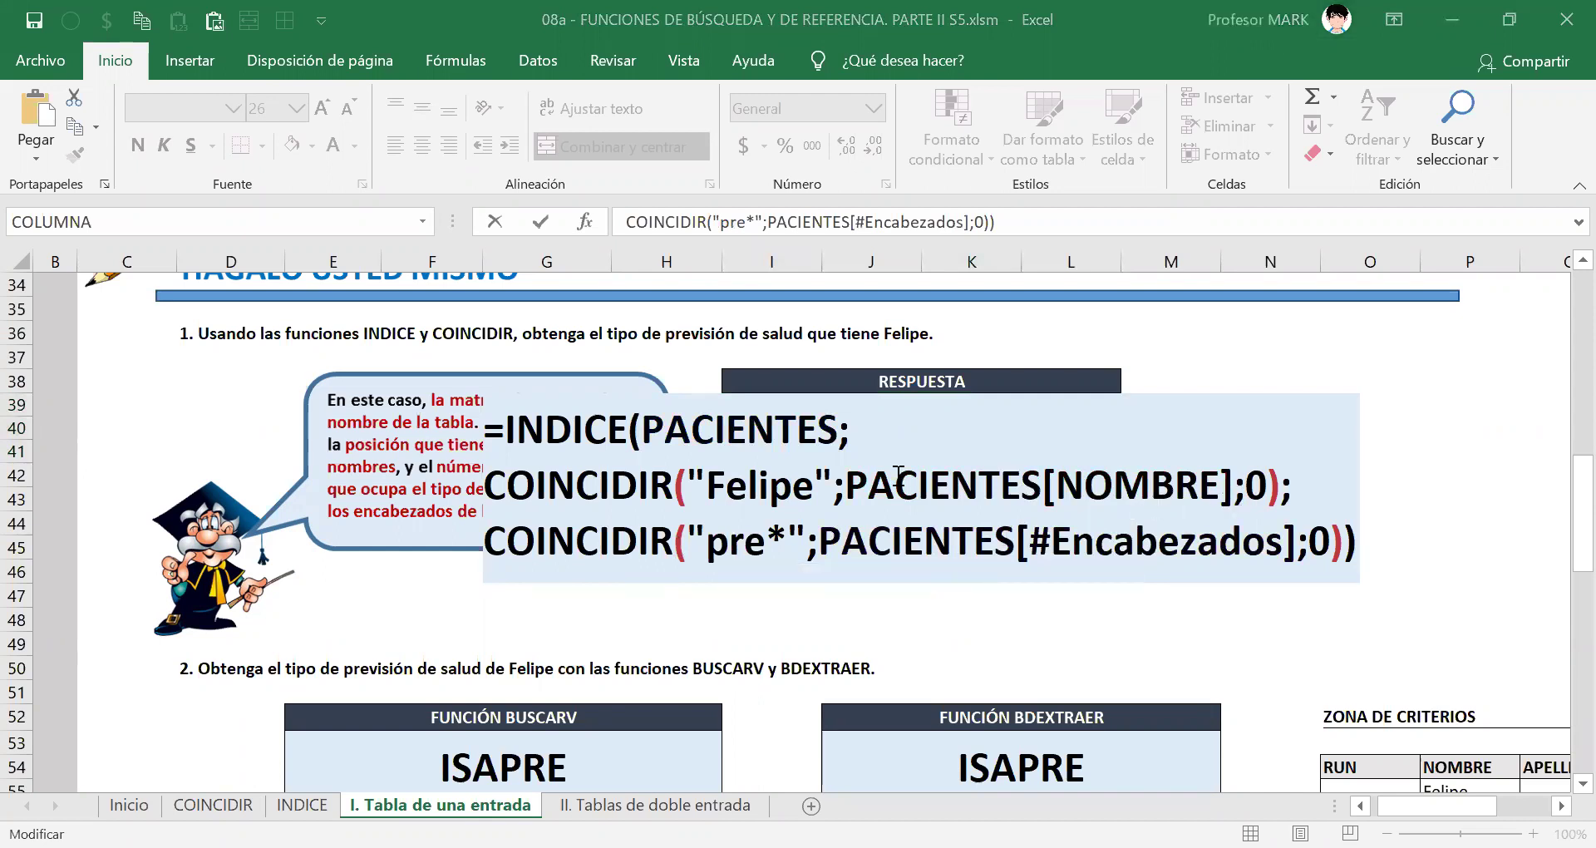
left_click(730, 618)
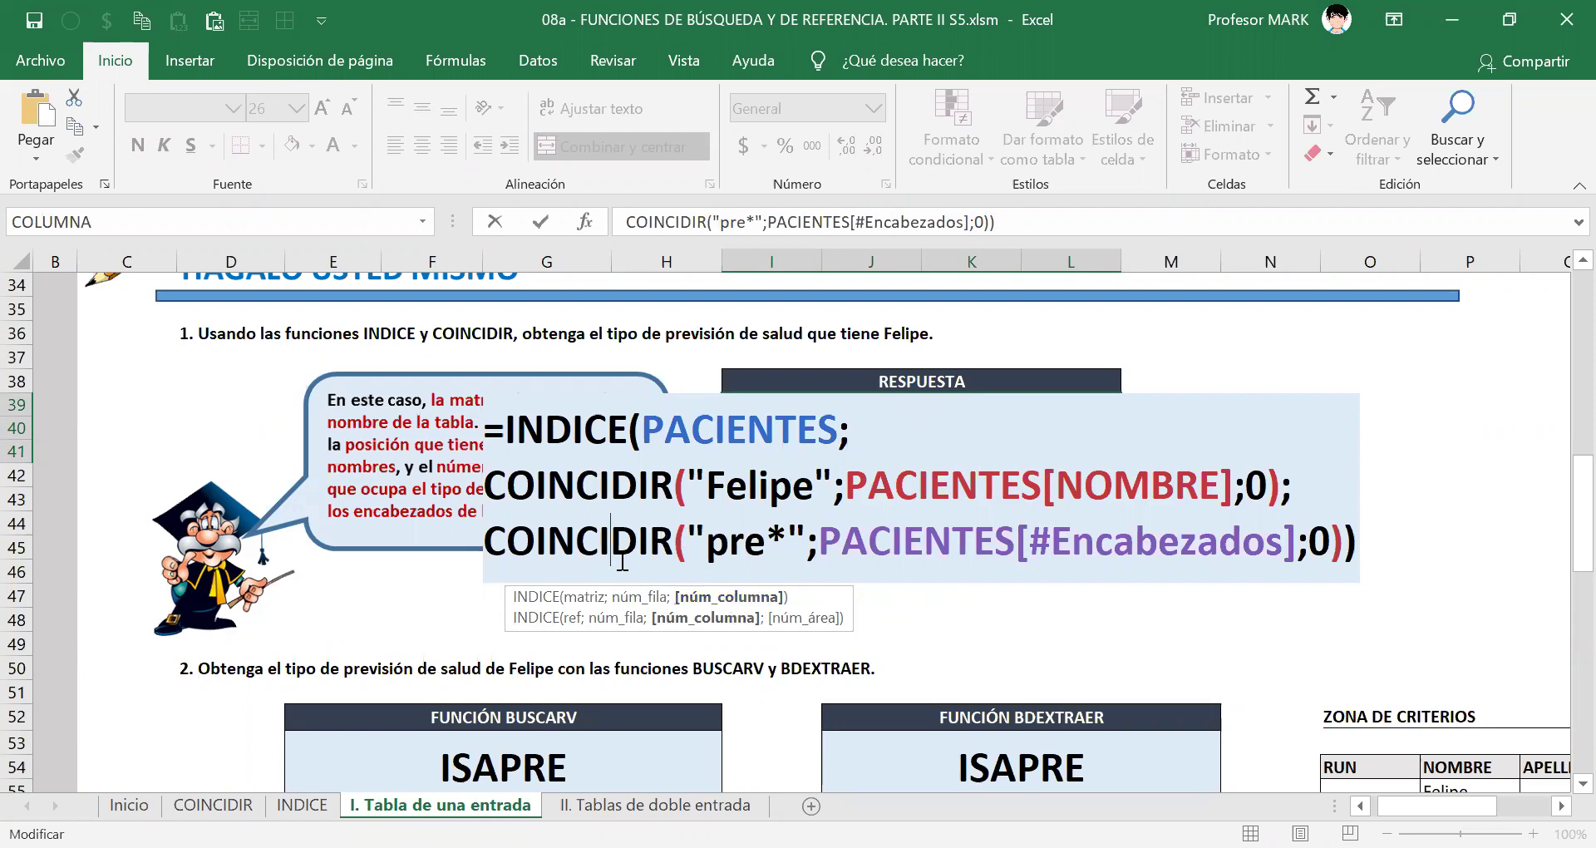
key("Escape")
Write the numbers 1 to 5 in red over the patient table's columns, redrawing the 3.
scroll(479, 520, "up", 11)
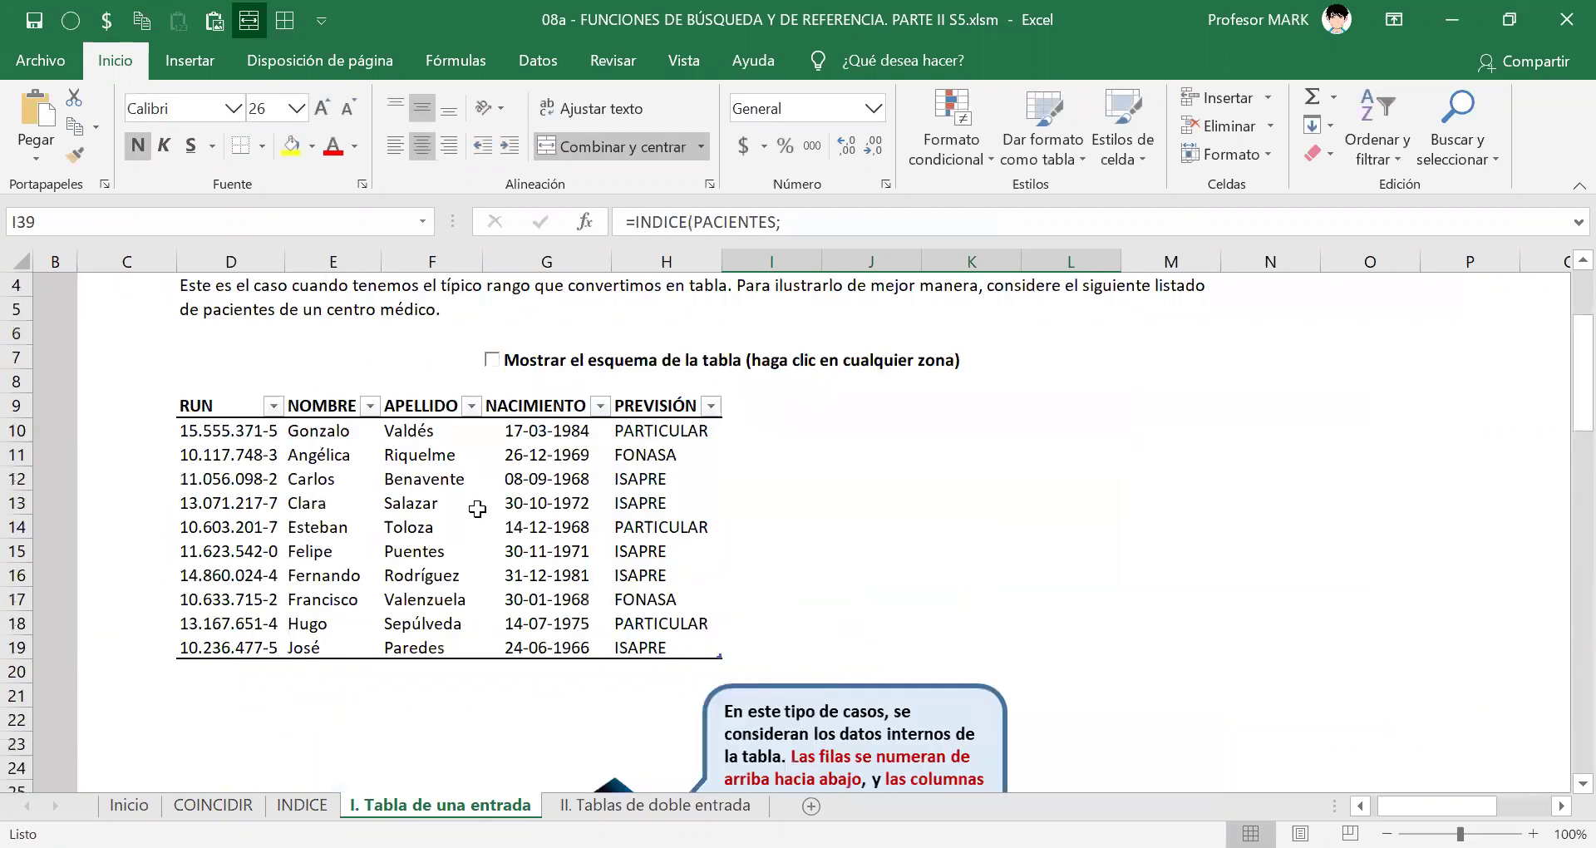
scroll(477, 511, "down", 1)
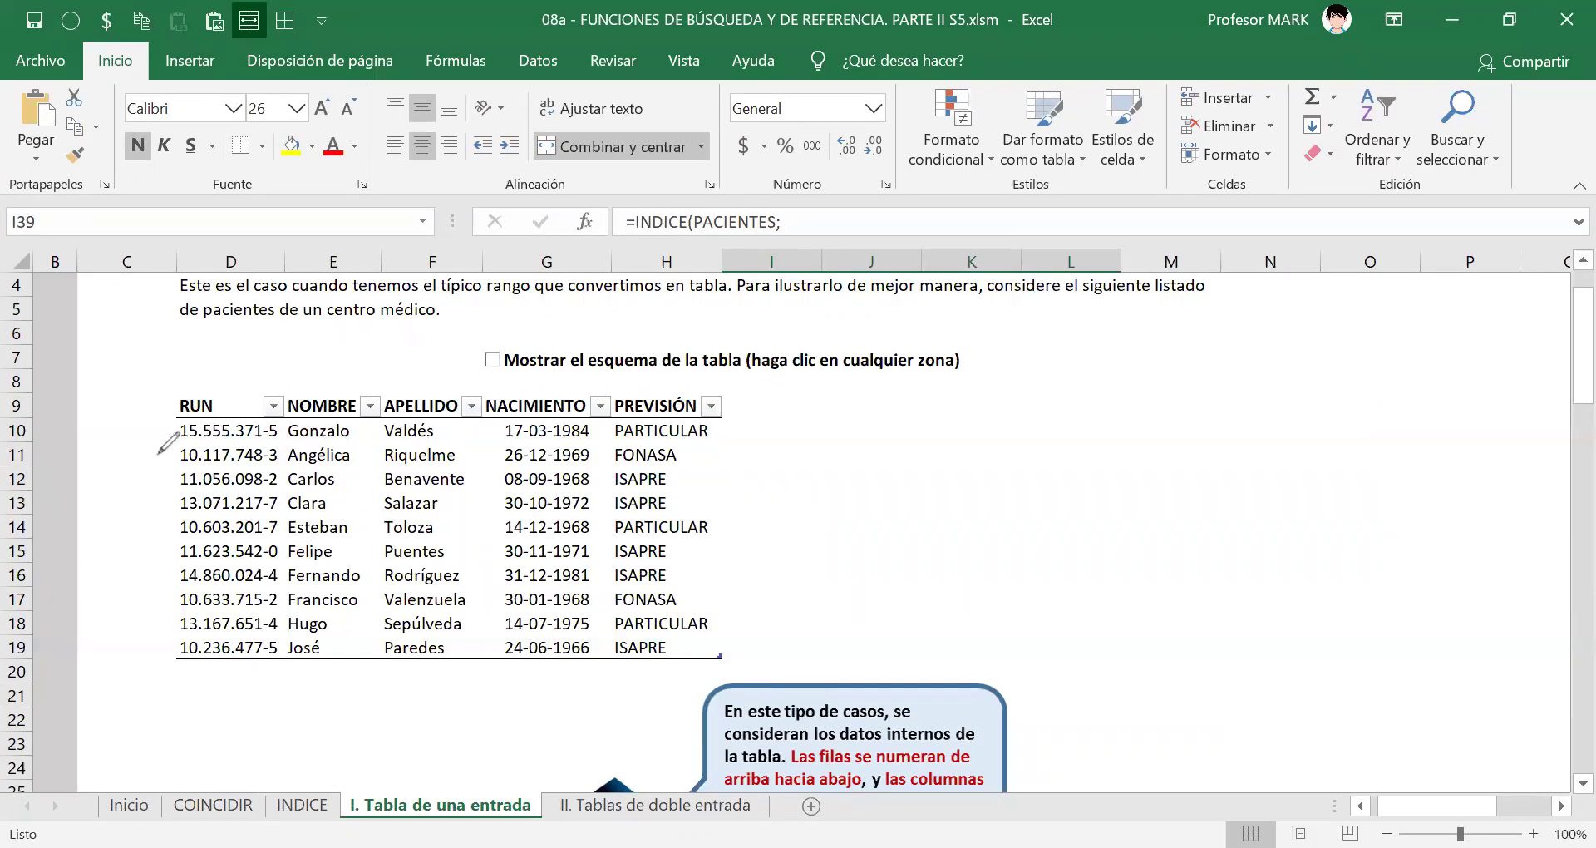
mouse_move(200, 453)
left_mouse_down()
mouse_move(226, 415)
mouse_move(215, 515)
mouse_move(266, 513)
left_mouse_up()
mouse_move(310, 446)
left_mouse_down()
mouse_move(341, 484)
mouse_move(321, 511)
mouse_move(375, 504)
left_mouse_up()
mouse_move(390, 441)
left_mouse_down()
mouse_move(432, 453)
mouse_move(395, 509)
left_mouse_up()
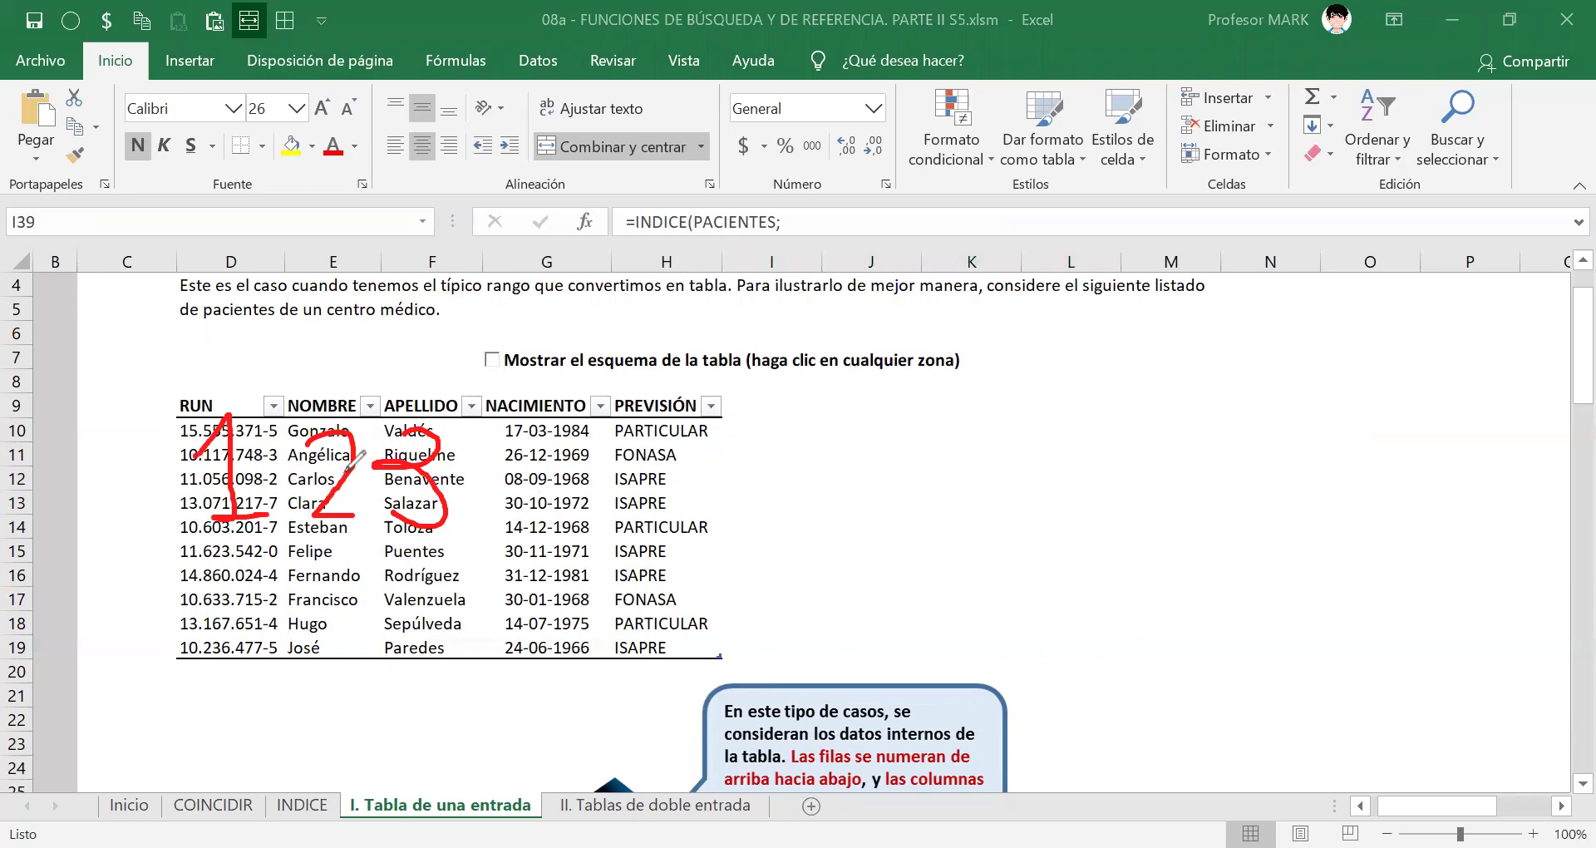
key("ctrl+z")
mouse_move(381, 428)
left_mouse_down()
mouse_move(428, 458)
mouse_move(444, 499)
mouse_move(390, 525)
left_mouse_up()
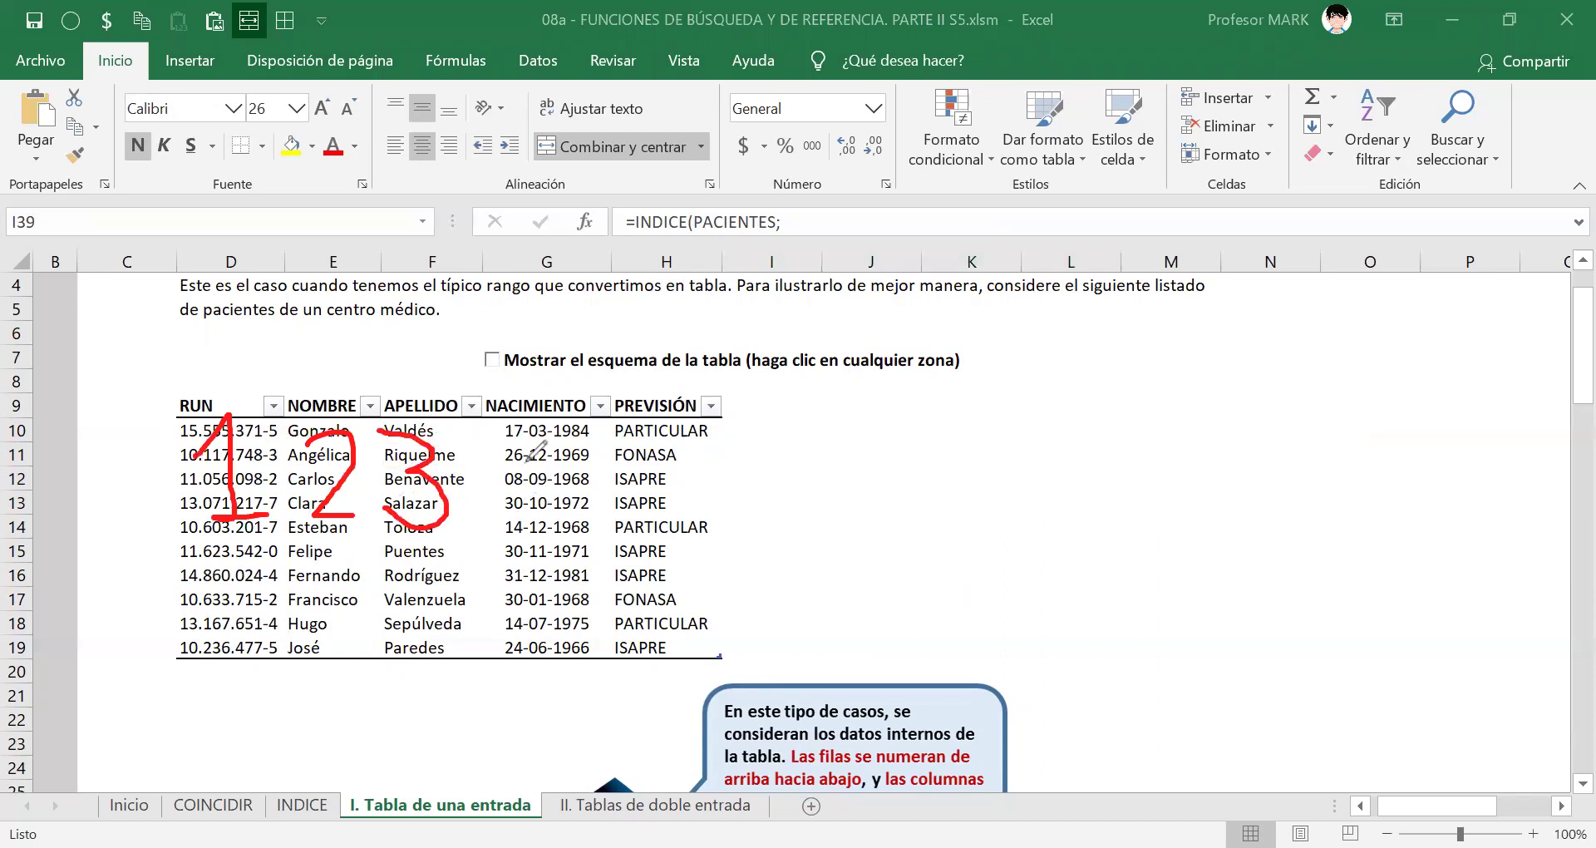
left_click_drag(522, 426, 586, 481)
left_click_drag(554, 420, 553, 553)
mouse_move(705, 436)
left_mouse_down()
mouse_move(643, 438)
mouse_move(705, 506)
mouse_move(607, 532)
left_mouse_up()
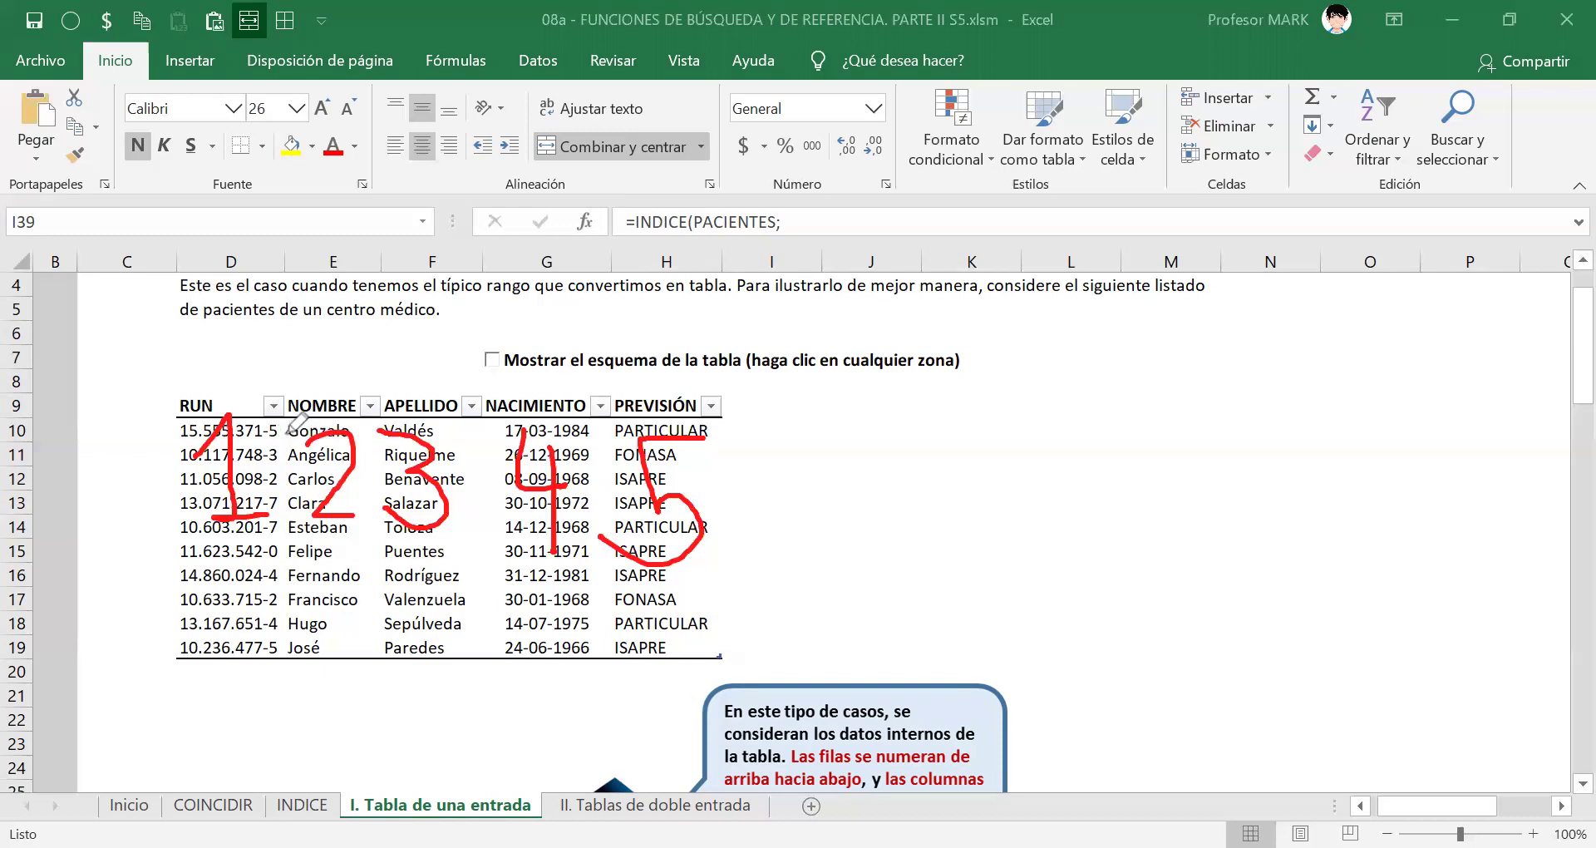
Mark the NOMBRE data in green with row 15's name circled in red, and outline PREVISIÓN and the header row in blue.
mouse_move(331, 424)
left_mouse_down()
mouse_move(340, 665)
mouse_move(297, 566)
mouse_move(303, 432)
mouse_move(337, 599)
mouse_move(316, 632)
mouse_move(312, 449)
left_mouse_up()
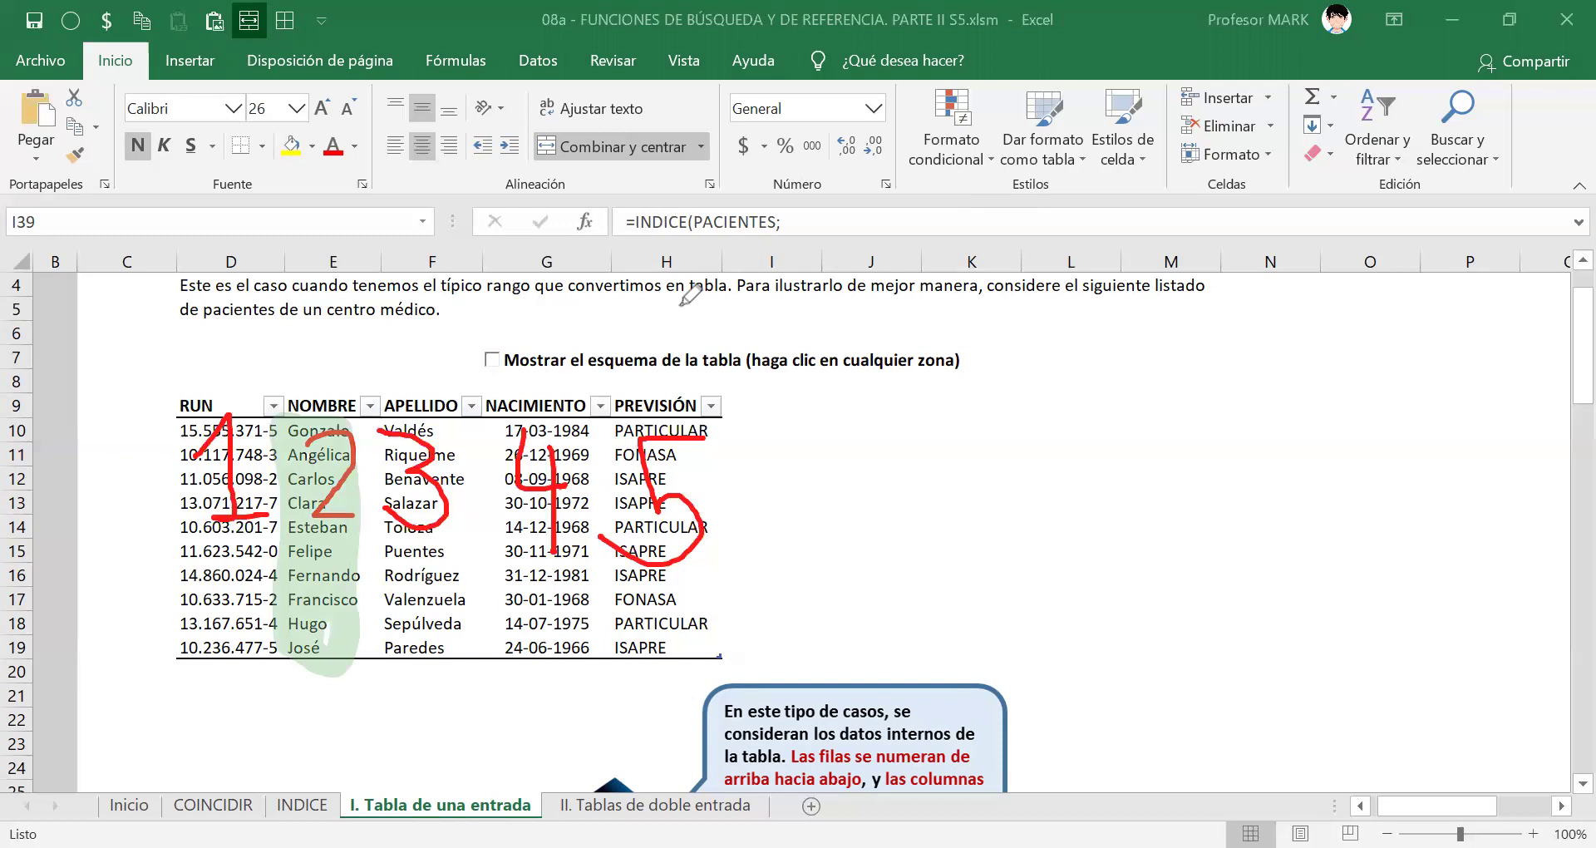
mouse_move(328, 536)
left_mouse_down()
mouse_move(284, 549)
mouse_move(335, 552)
left_mouse_up()
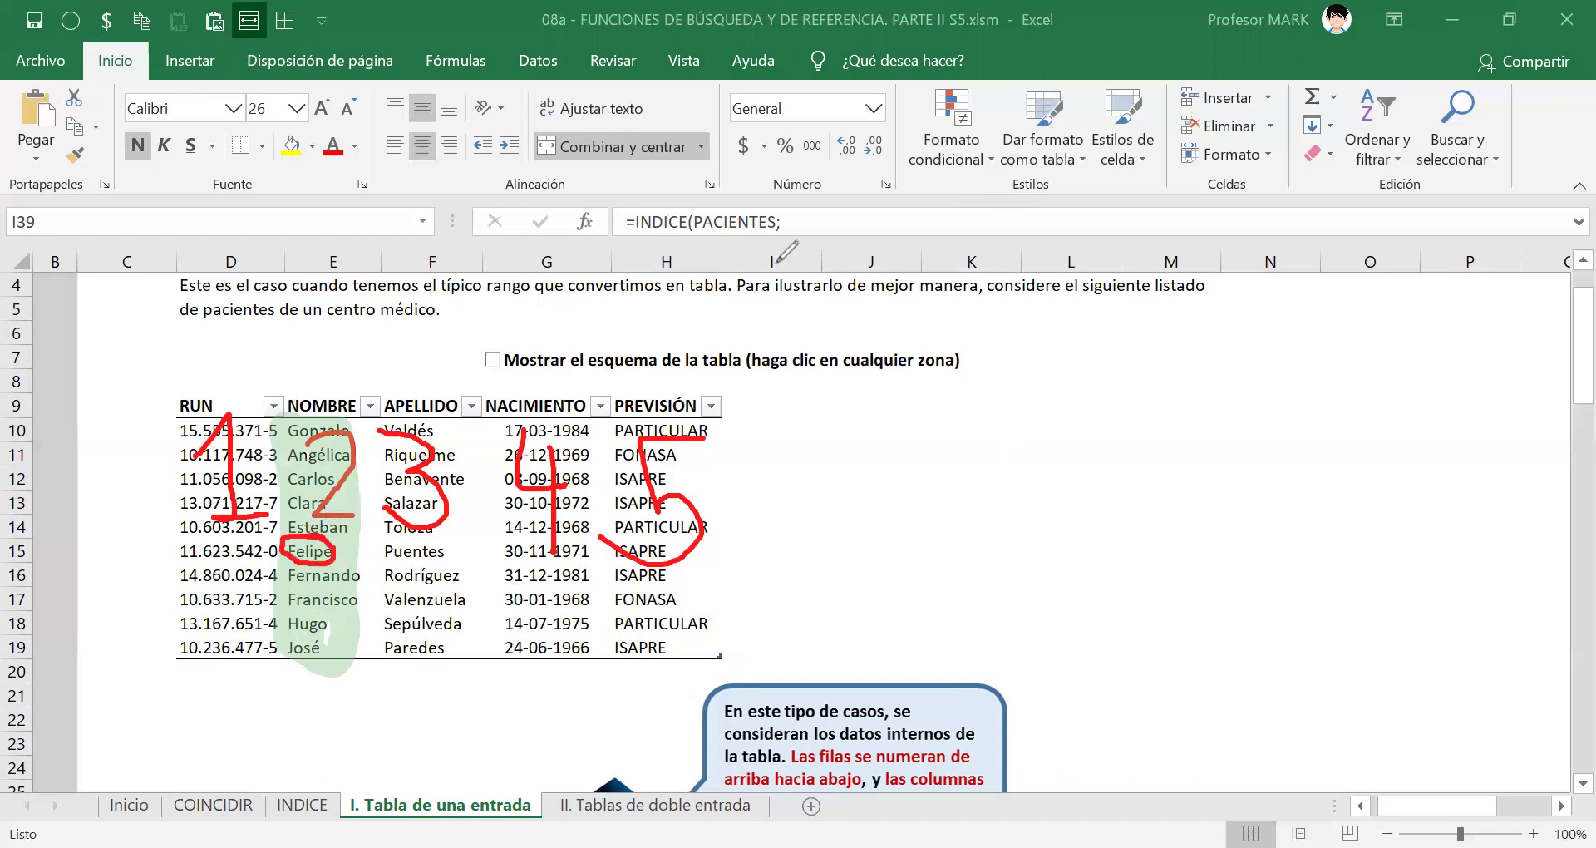
mouse_move(672, 373)
left_mouse_down()
mouse_move(606, 395)
mouse_move(636, 422)
mouse_move(713, 392)
mouse_move(675, 371)
left_mouse_up()
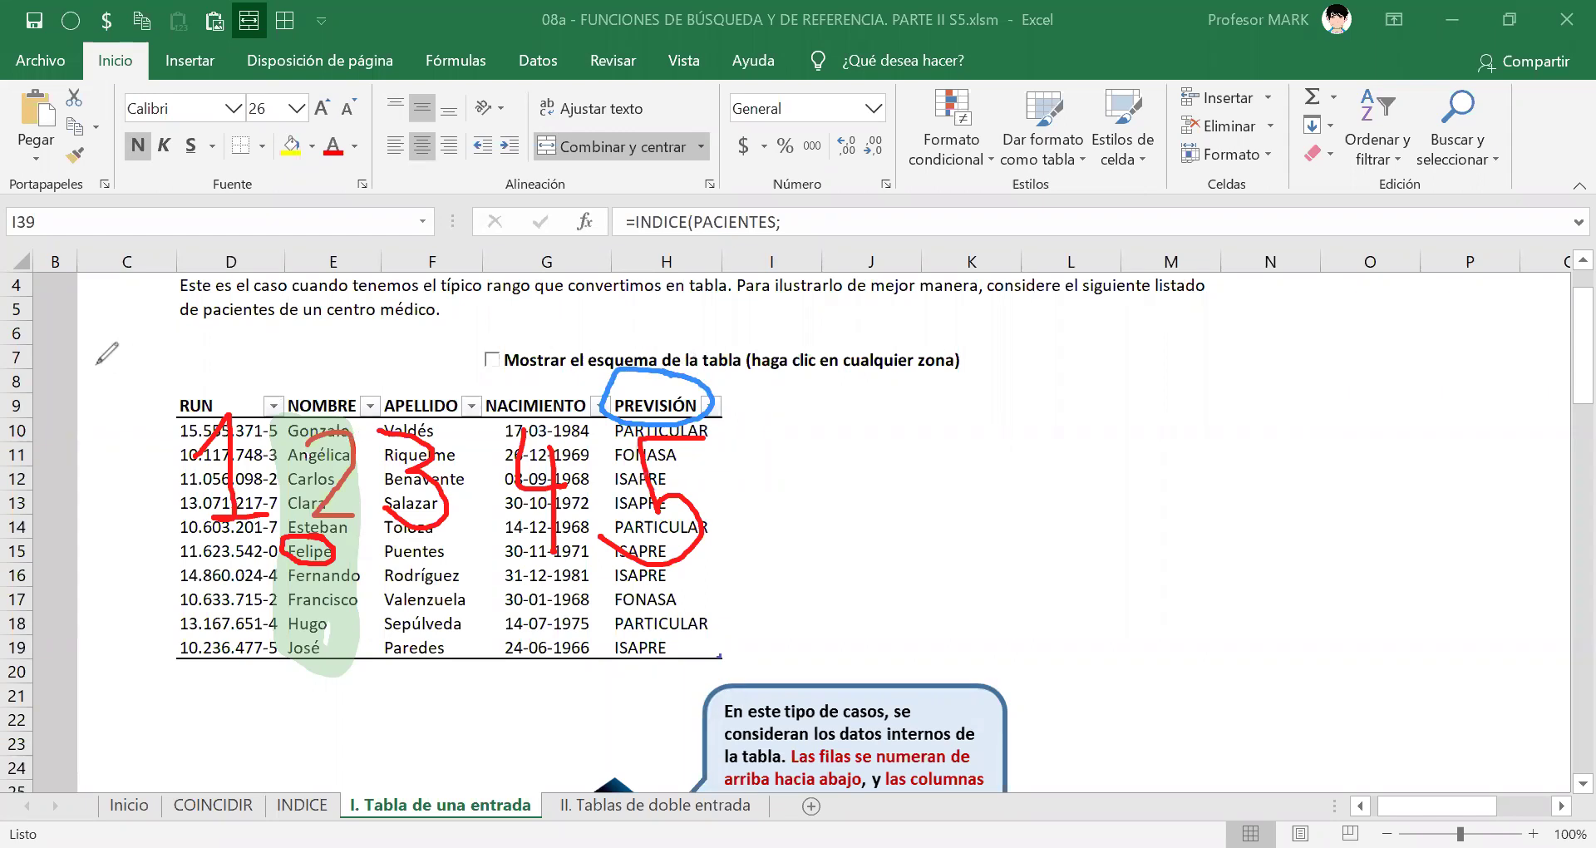
mouse_move(247, 362)
left_mouse_down()
mouse_move(143, 401)
mouse_move(350, 439)
mouse_move(774, 397)
mouse_move(486, 347)
mouse_move(248, 362)
left_mouse_up()
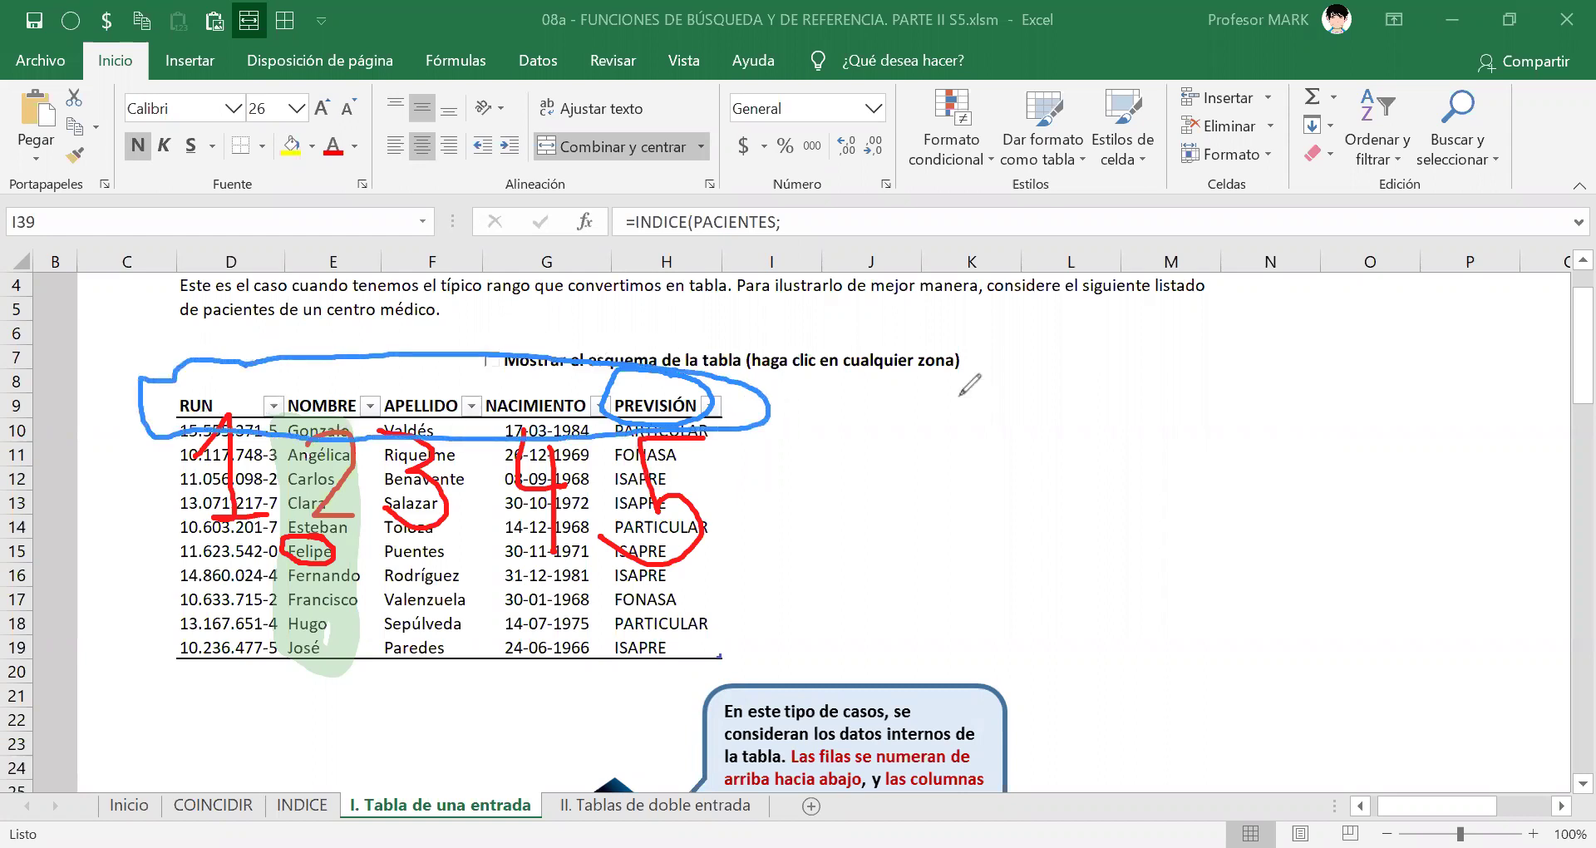
Add the blue text annotation "TABLA[#Encabezados]" beside the table with its box narrowed to fit, and clear all annotations.
left_click(813, 412)
type("t")
key("BackSpace")
type("TABLA")
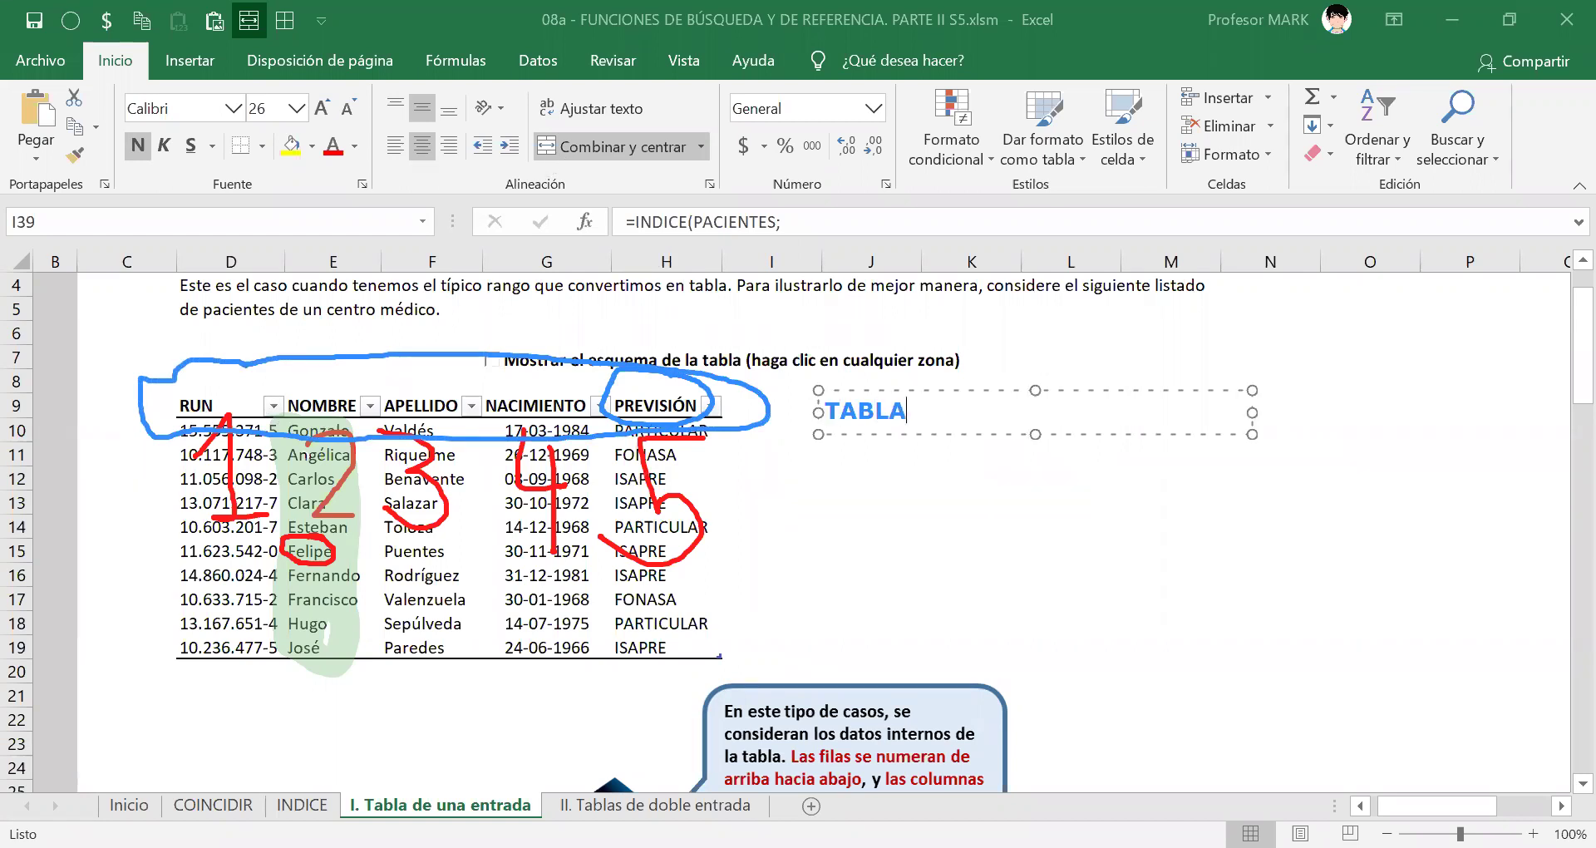
type("[#Encabezados]")
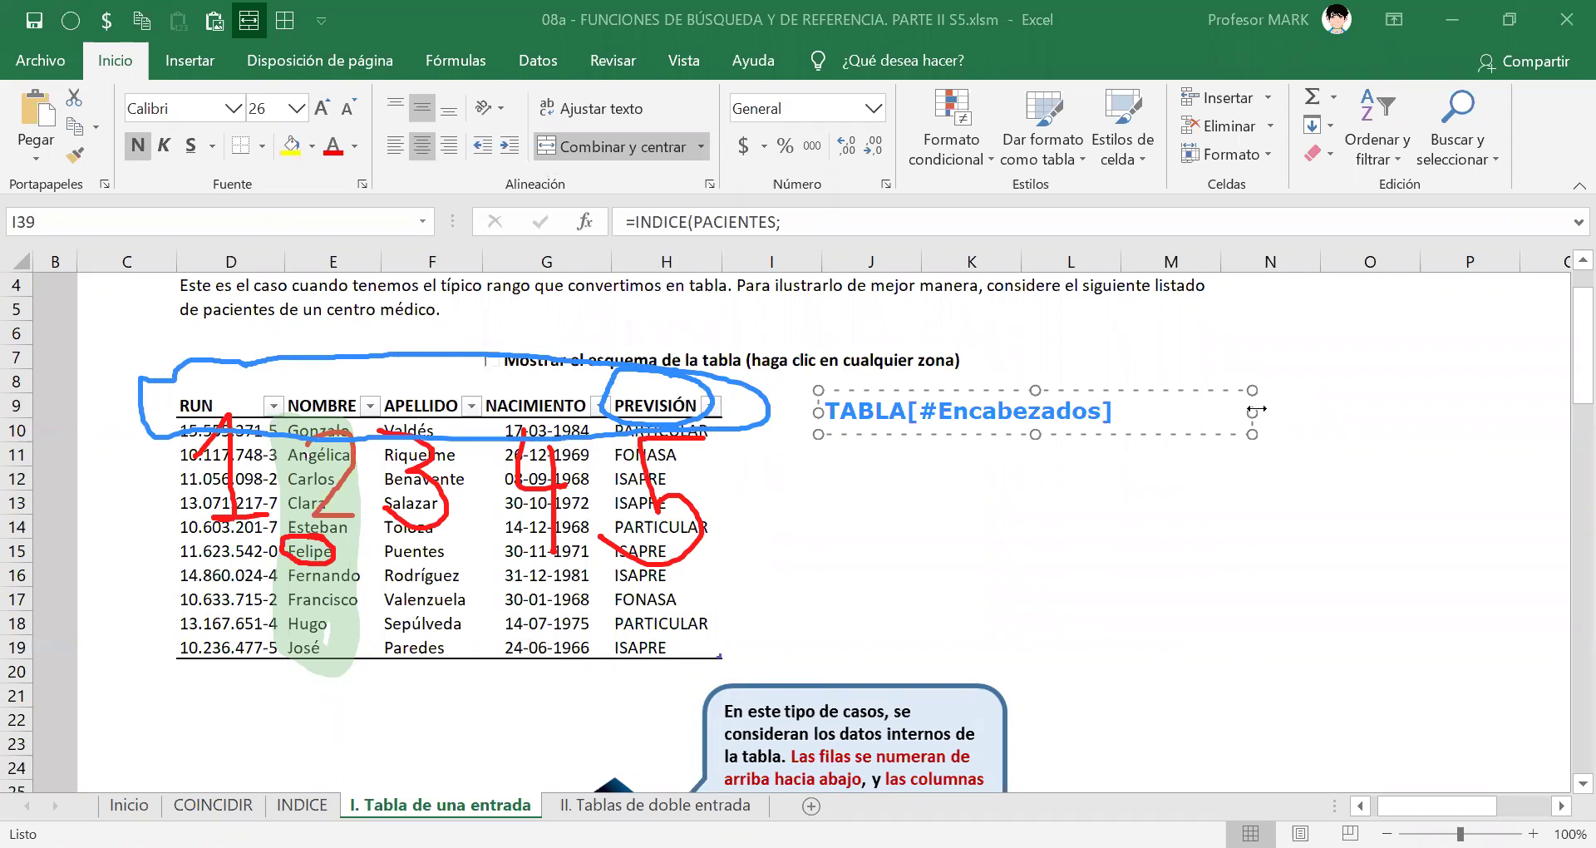
left_click_drag(1257, 409, 1134, 411)
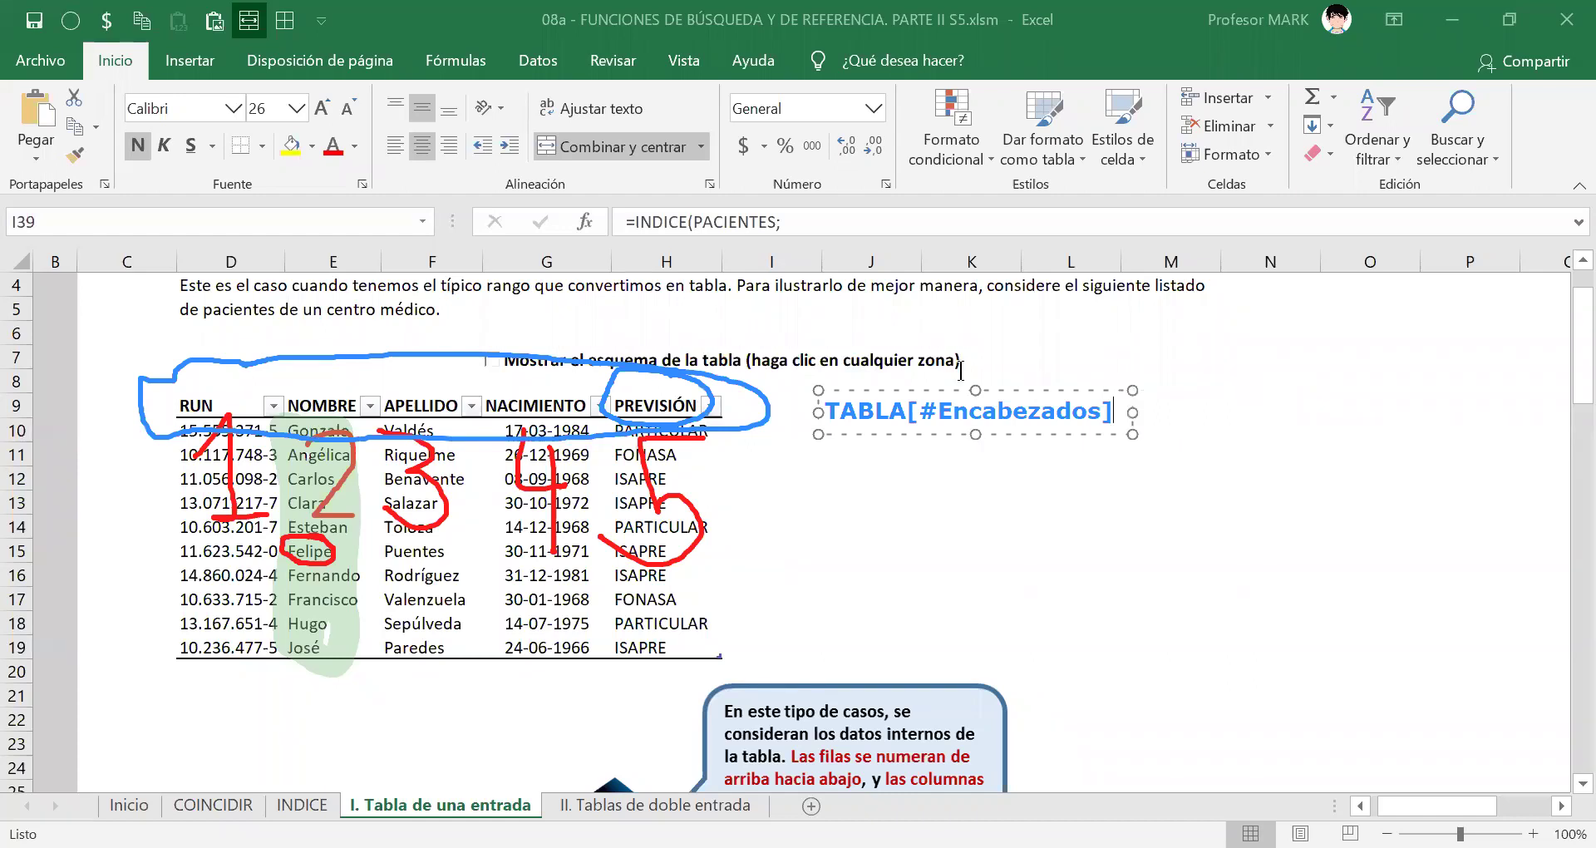
left_click(1081, 208)
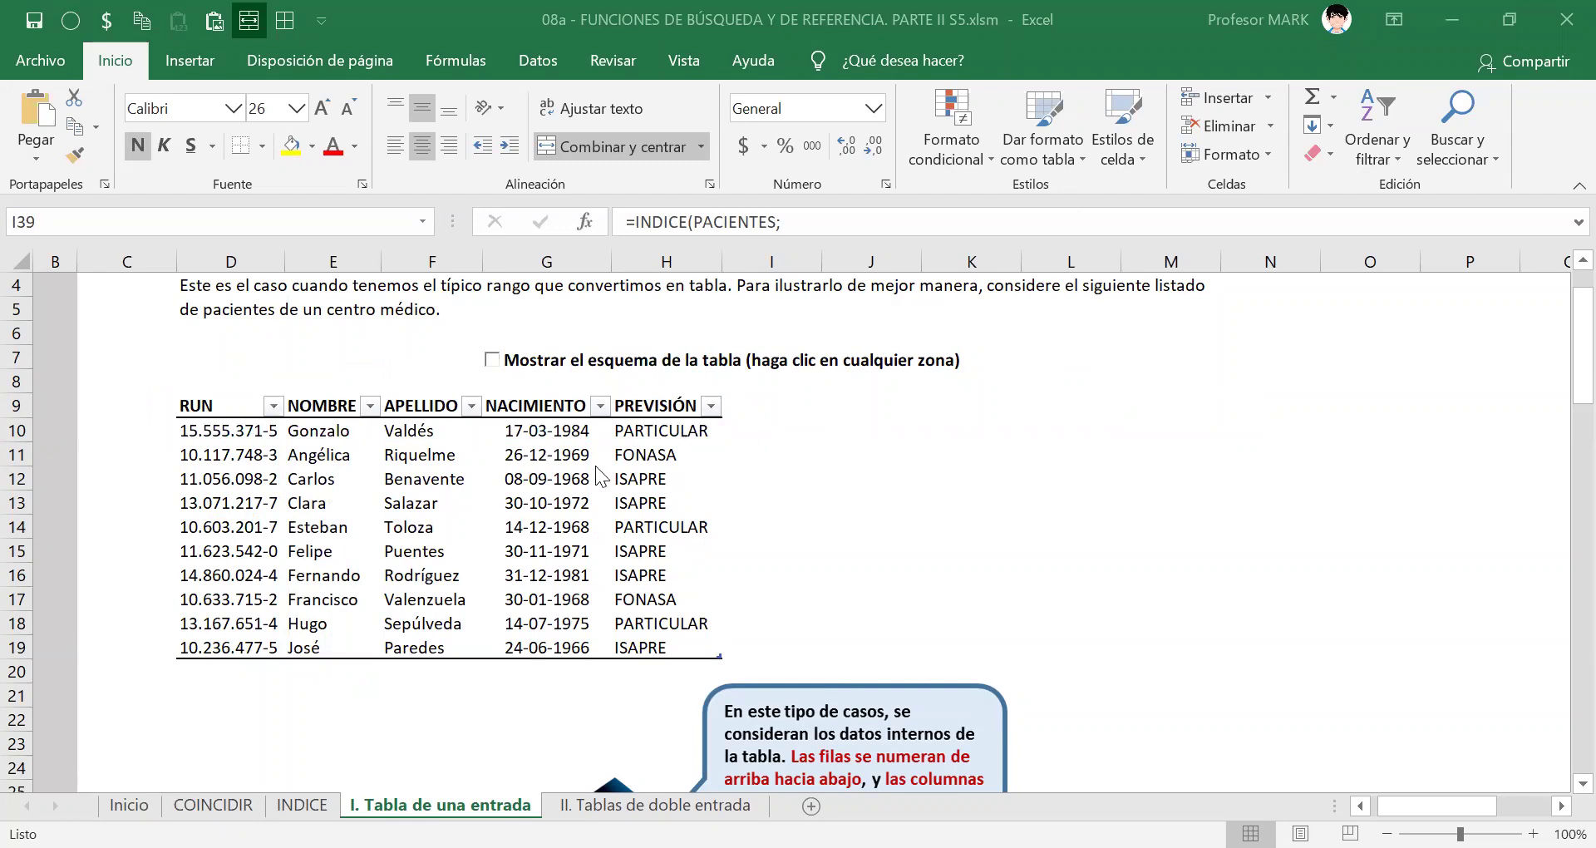
Compare the PACIENTES data range D10:H19 with the table layout on the II. Tablas de doble entrada sheet.
left_click(654, 458)
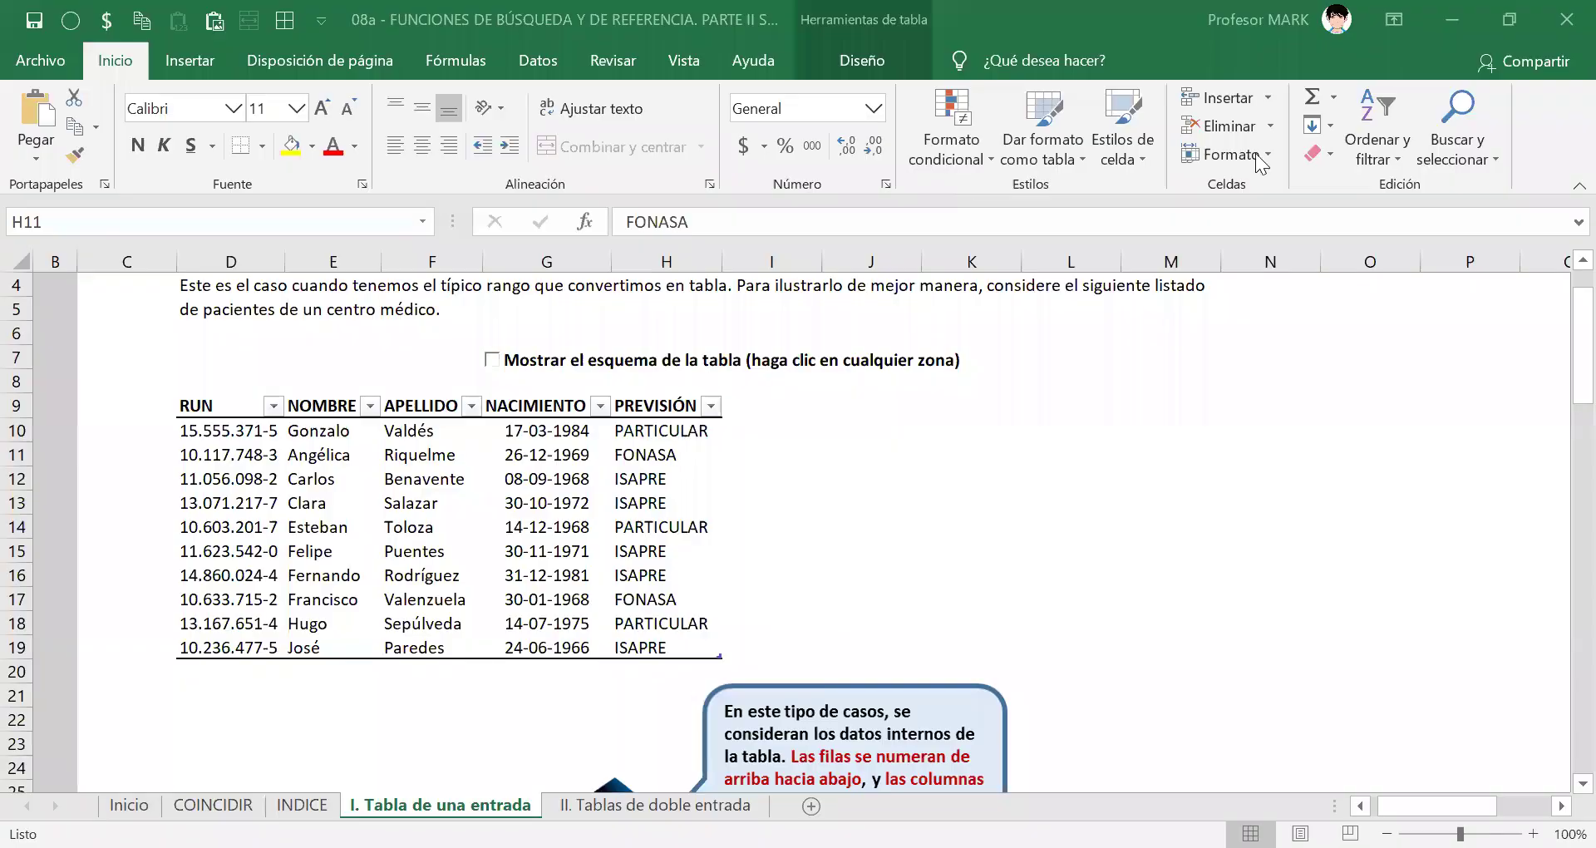
left_click(436, 462)
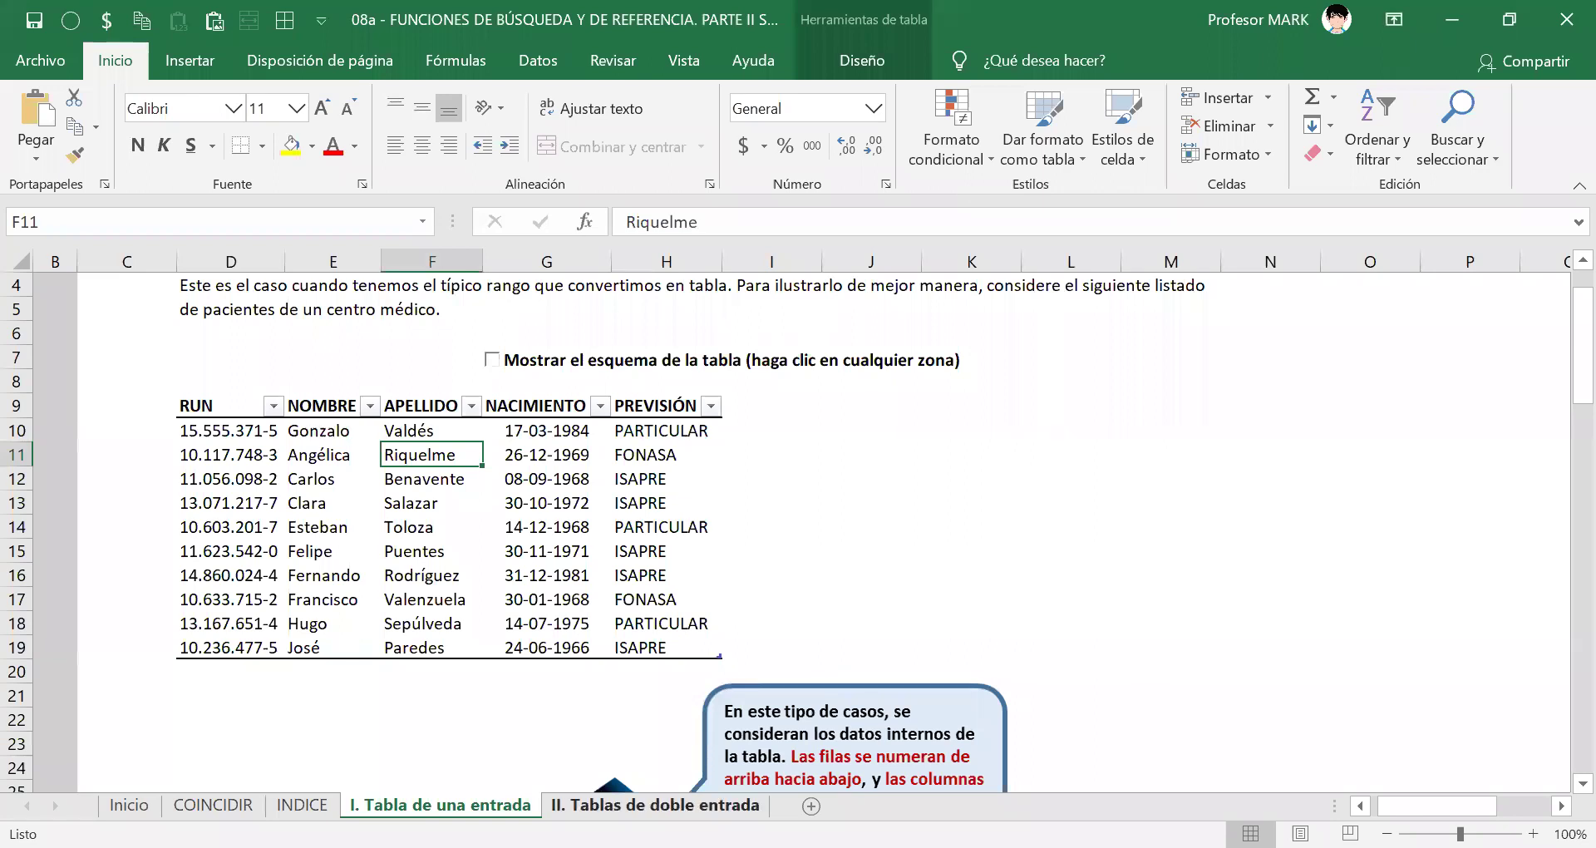
left_click(656, 804)
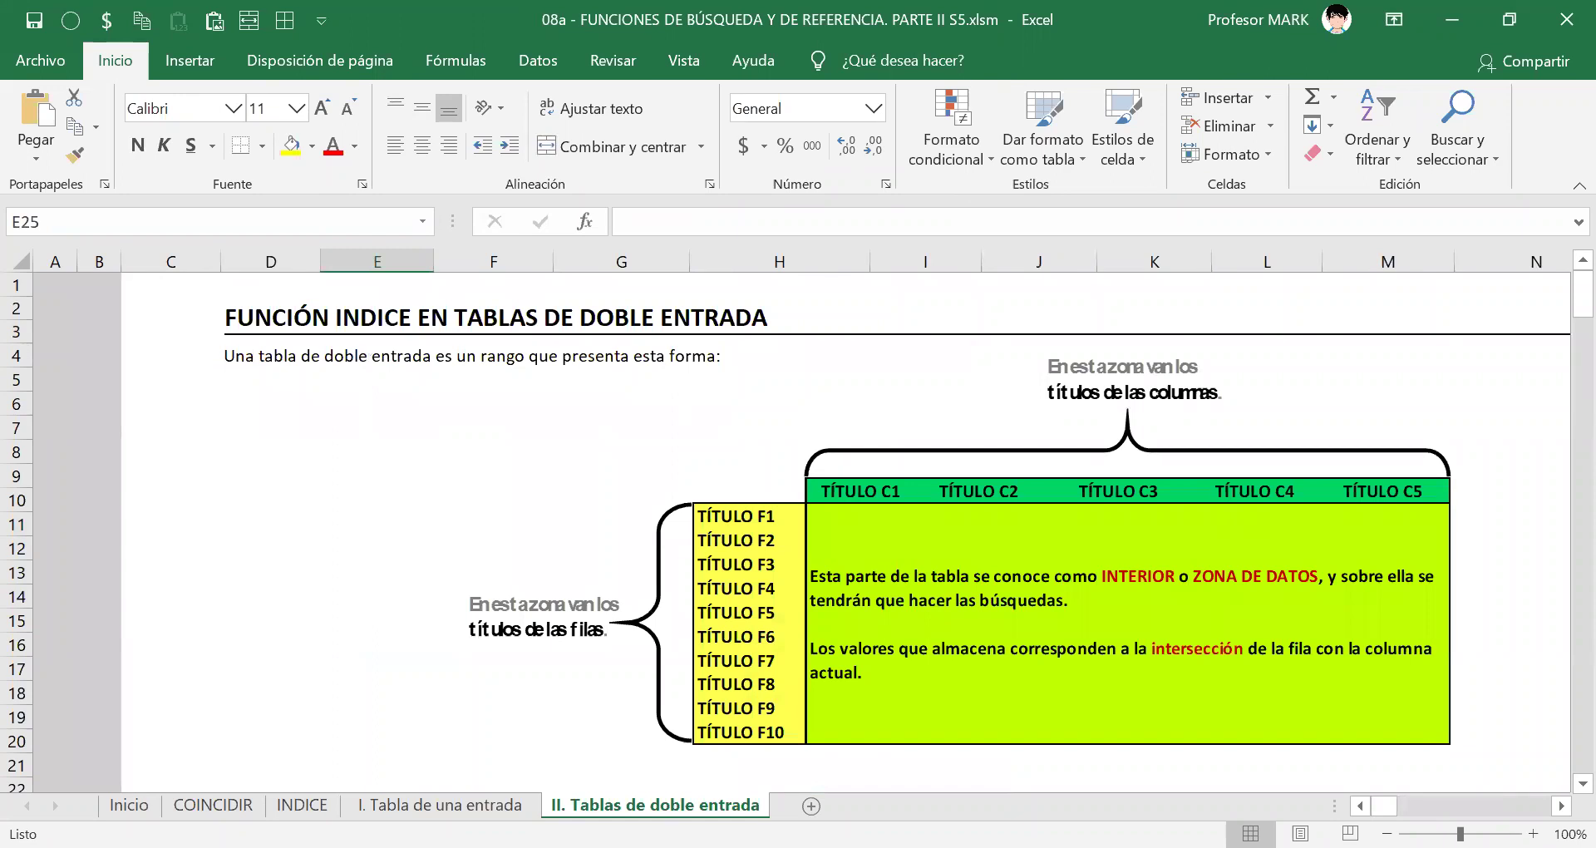
left_click(446, 805)
left_click(238, 428)
left_click_drag(312, 430, 630, 641)
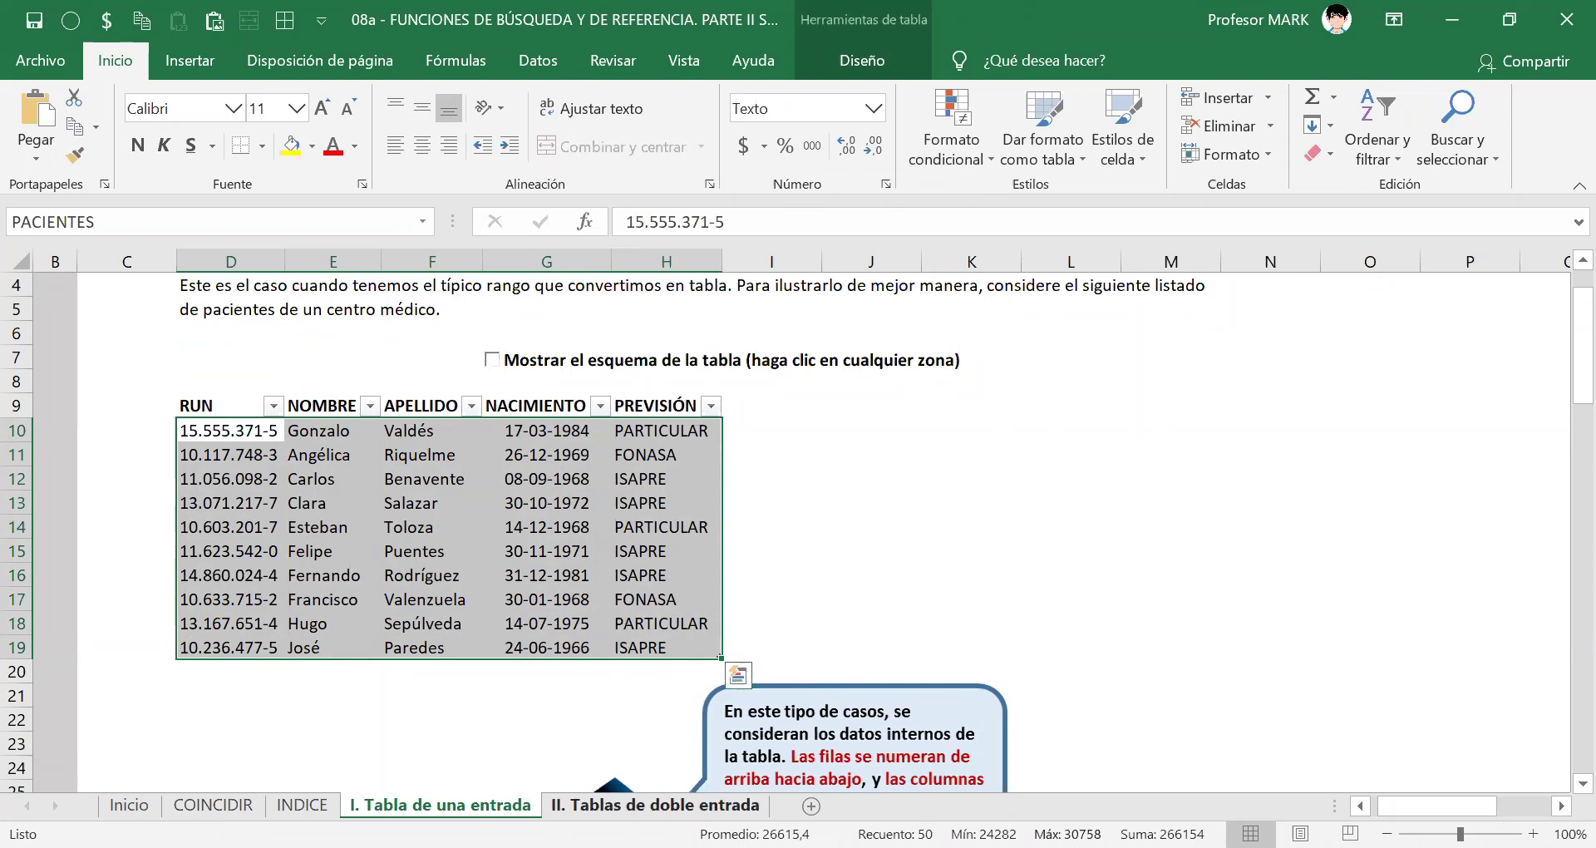
left_click(609, 805)
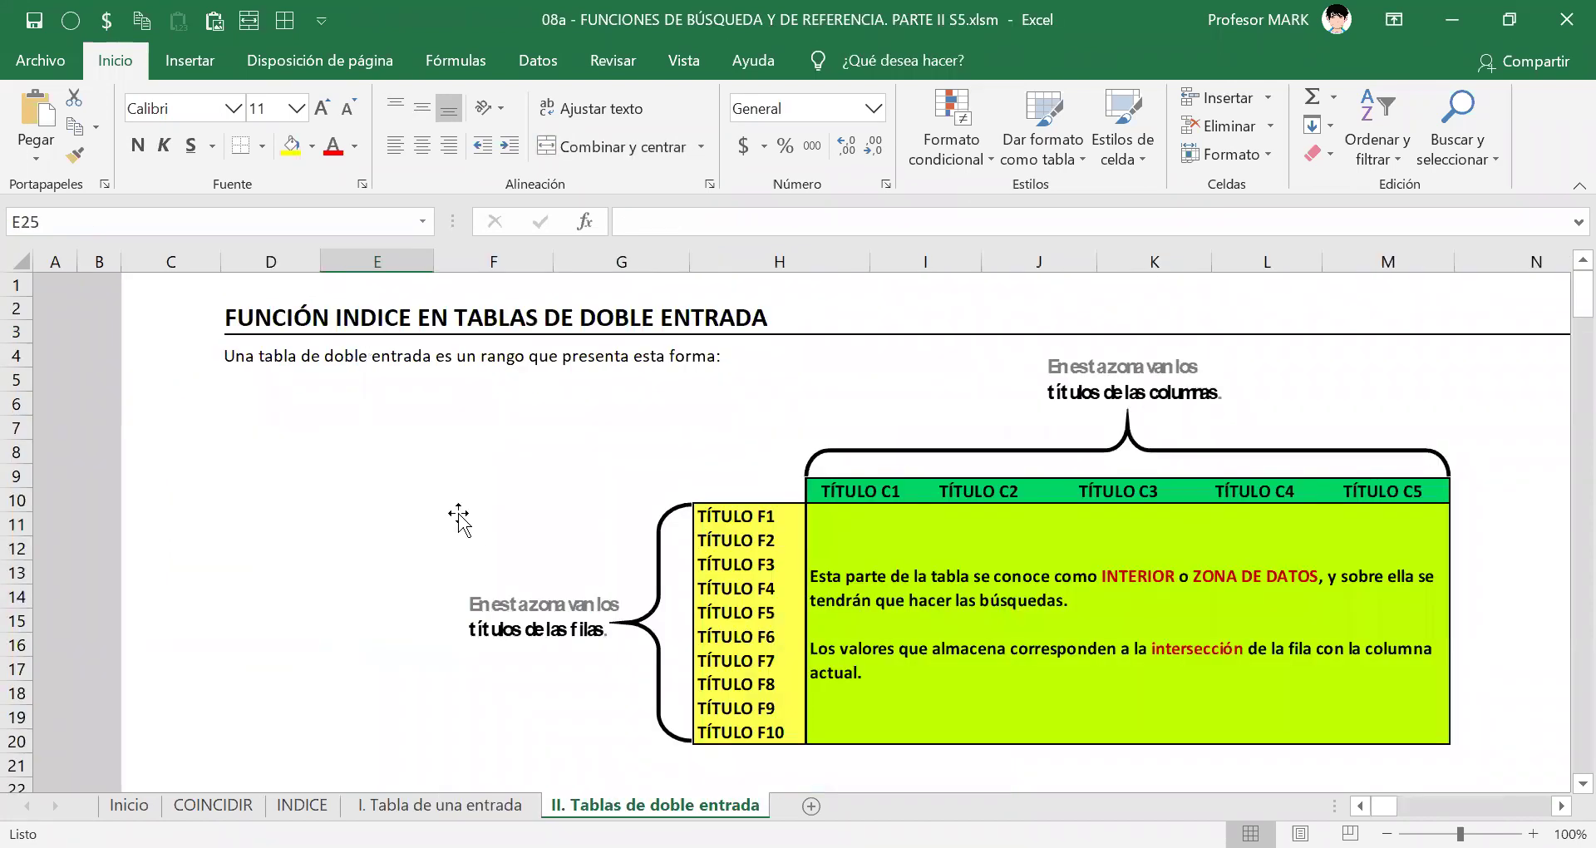
Examine the bookstore example's price table of novel genres against impact levels.
scroll(461, 511, "down", 4)
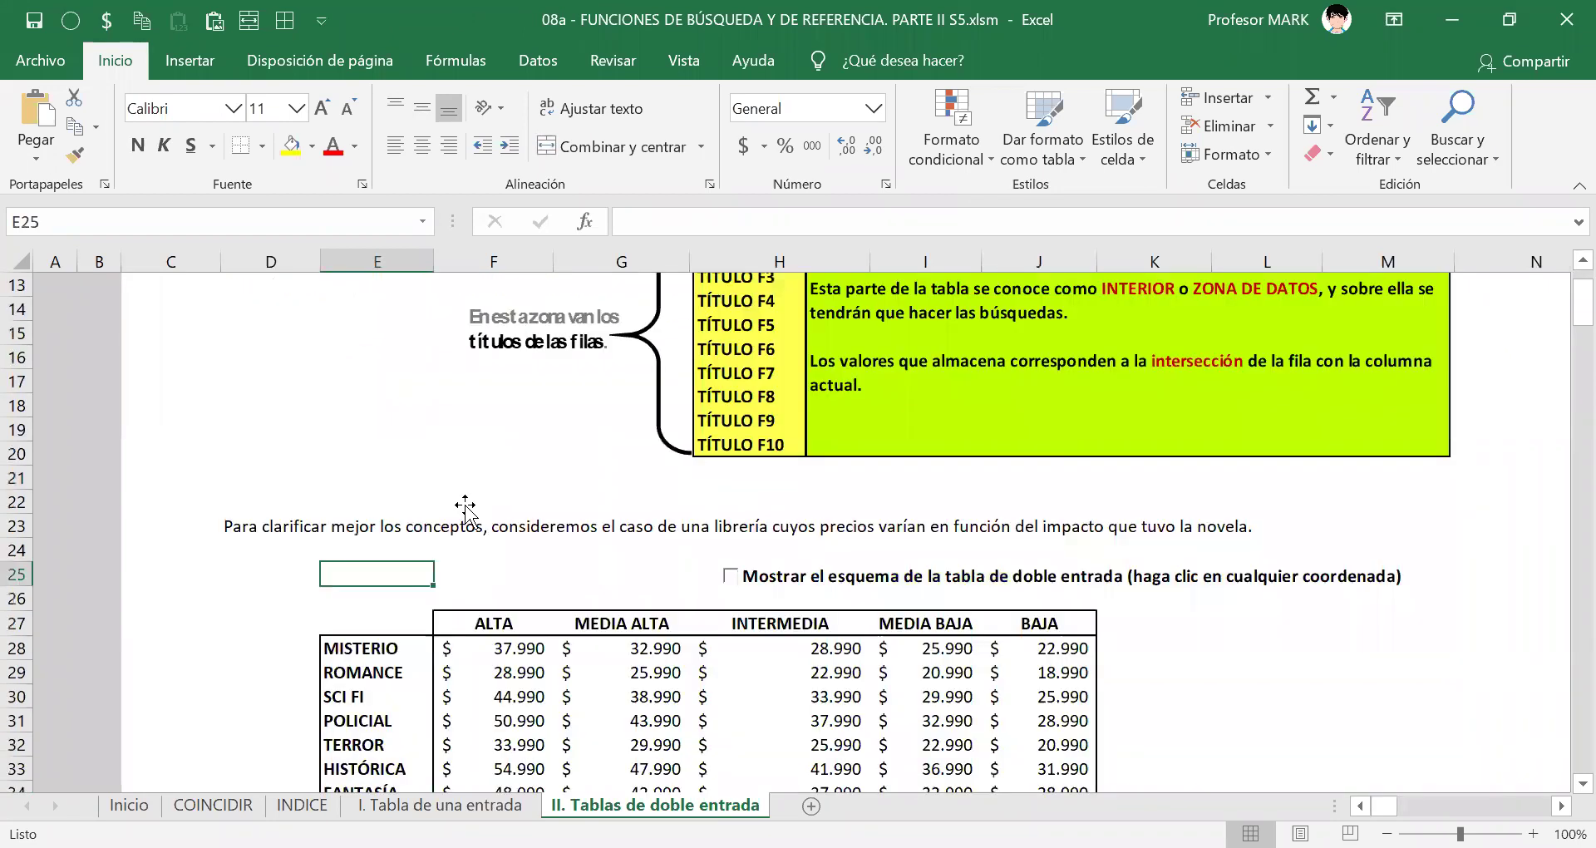
scroll(465, 507, "down", 2)
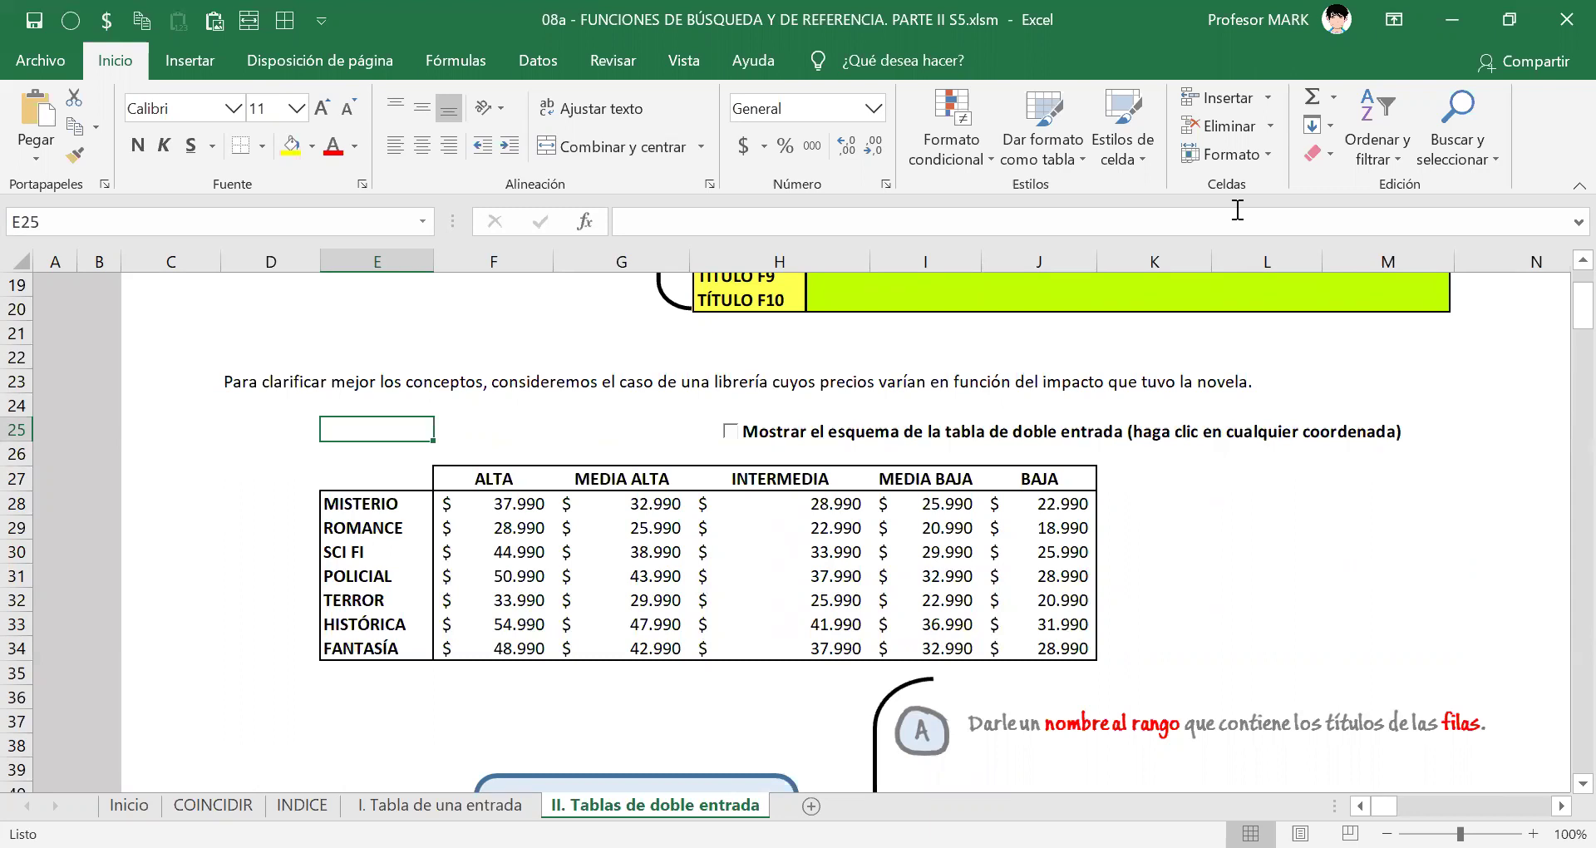
mouse_move(501, 453)
left_mouse_down()
mouse_move(428, 465)
mouse_move(557, 493)
mouse_move(815, 497)
mouse_move(1010, 490)
mouse_move(1068, 466)
mouse_move(870, 477)
left_mouse_up()
left_click_drag(722, 453, 683, 437)
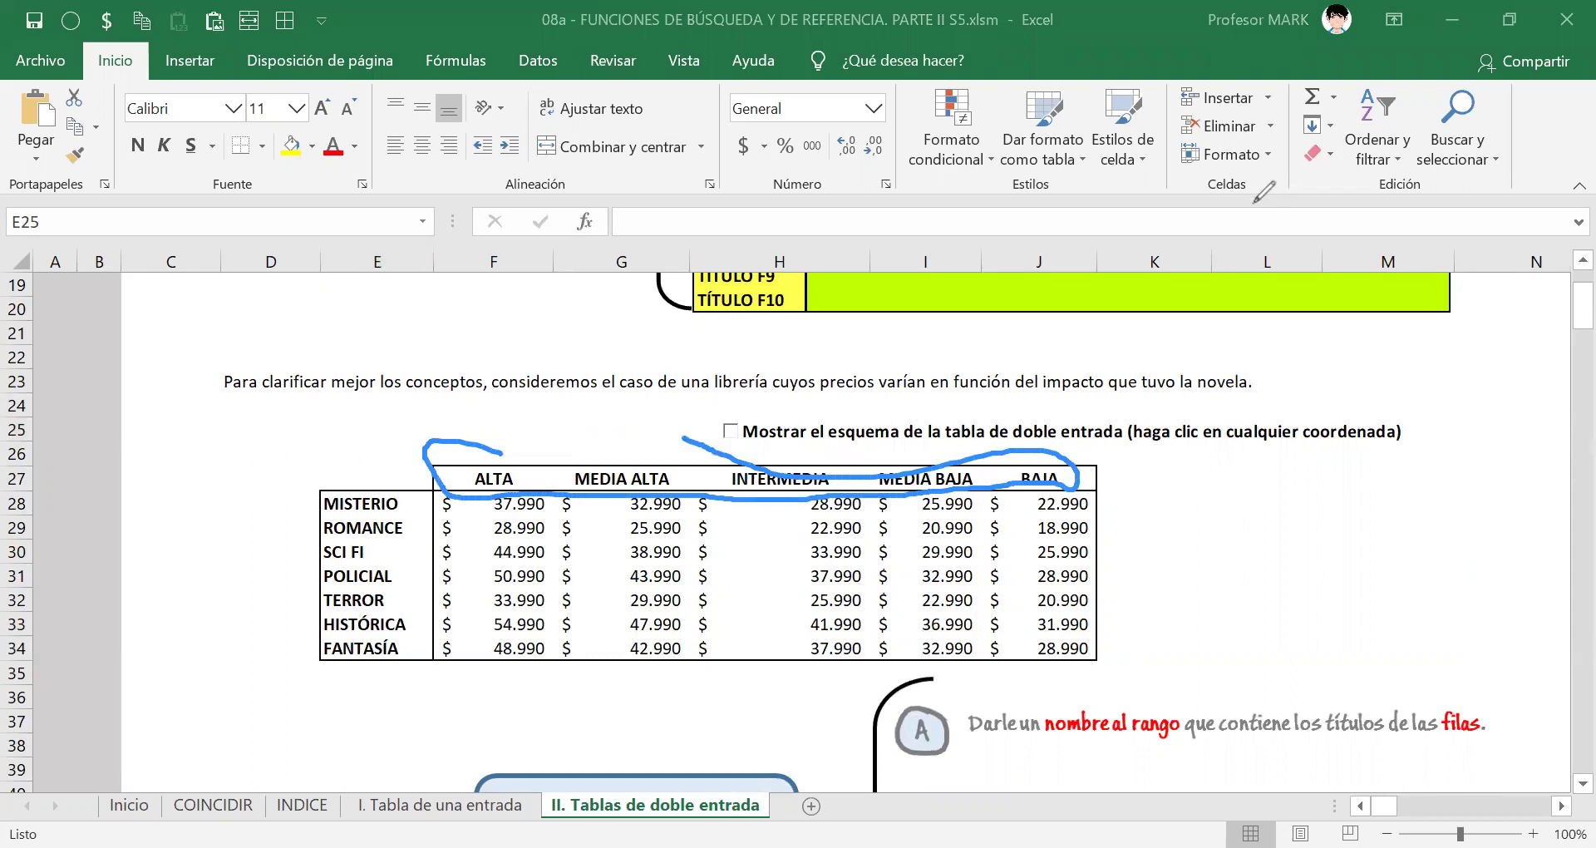
key("ctrl+z")
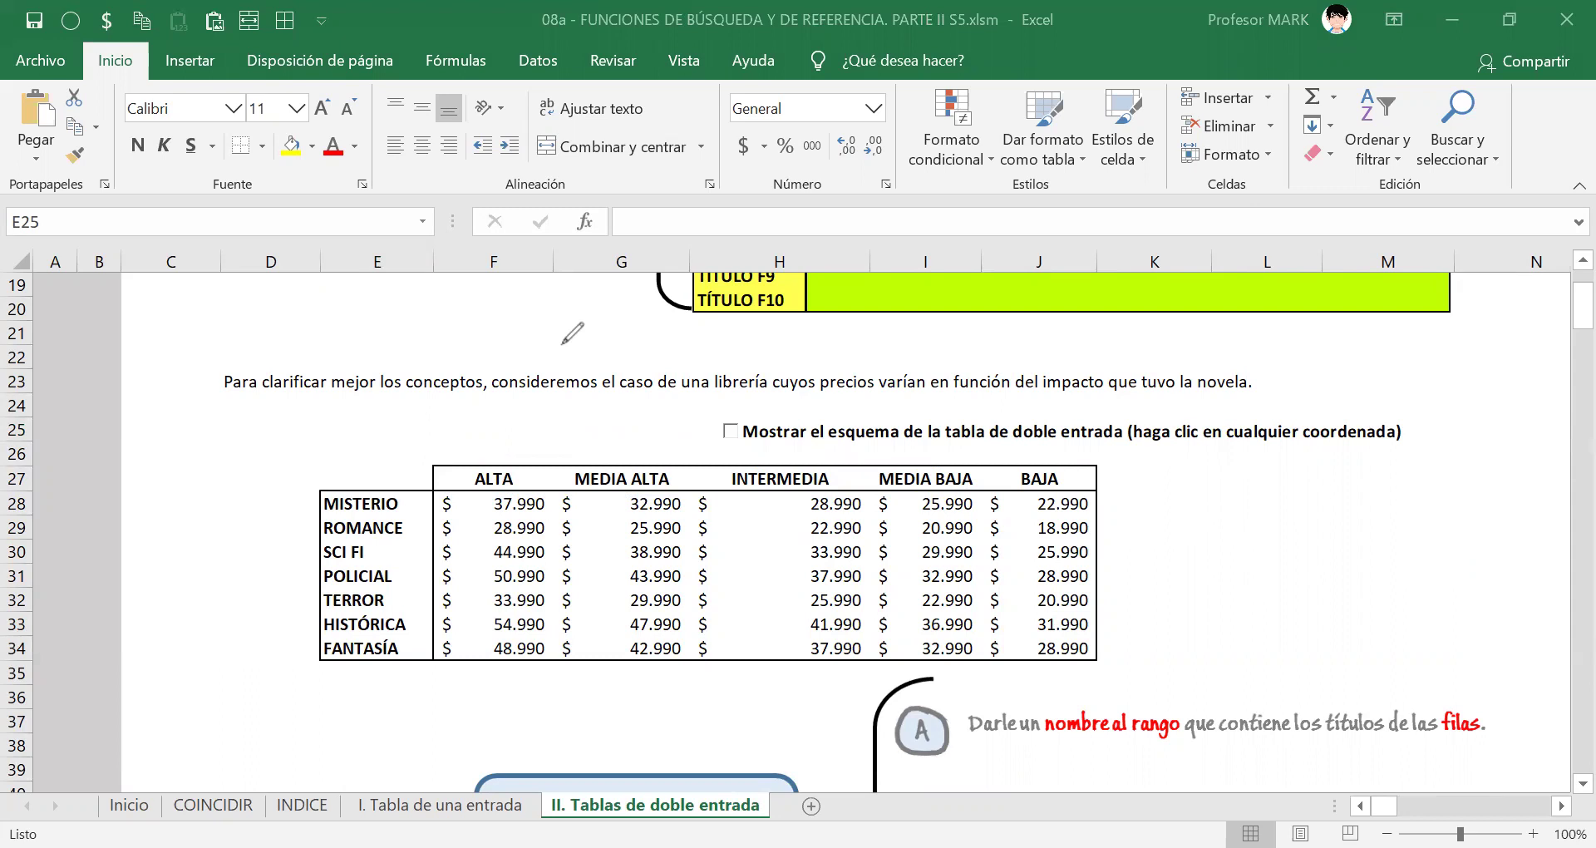
Highlight the price table's column headings ALTA to BAJA in blue and its genre row titles in red.
left_click_drag(466, 473, 1073, 480)
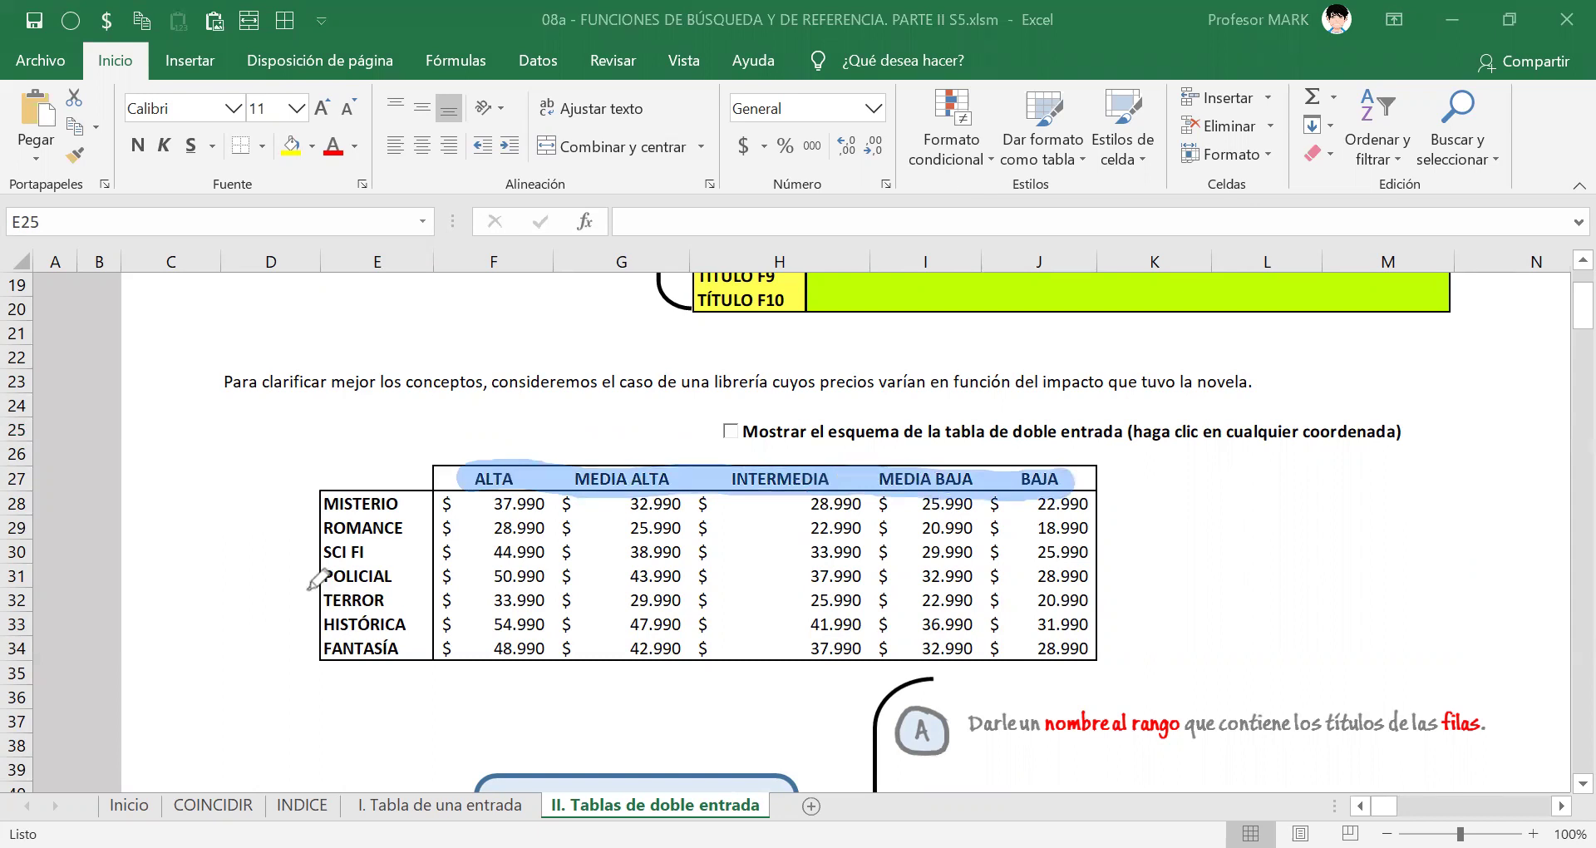
mouse_move(320, 492)
left_mouse_down()
mouse_move(309, 555)
mouse_move(328, 653)
mouse_move(407, 657)
mouse_move(407, 515)
mouse_move(333, 497)
left_mouse_up()
mouse_move(348, 562)
left_mouse_down()
mouse_move(381, 507)
mouse_move(366, 559)
mouse_move(391, 644)
mouse_move(399, 582)
left_mouse_up()
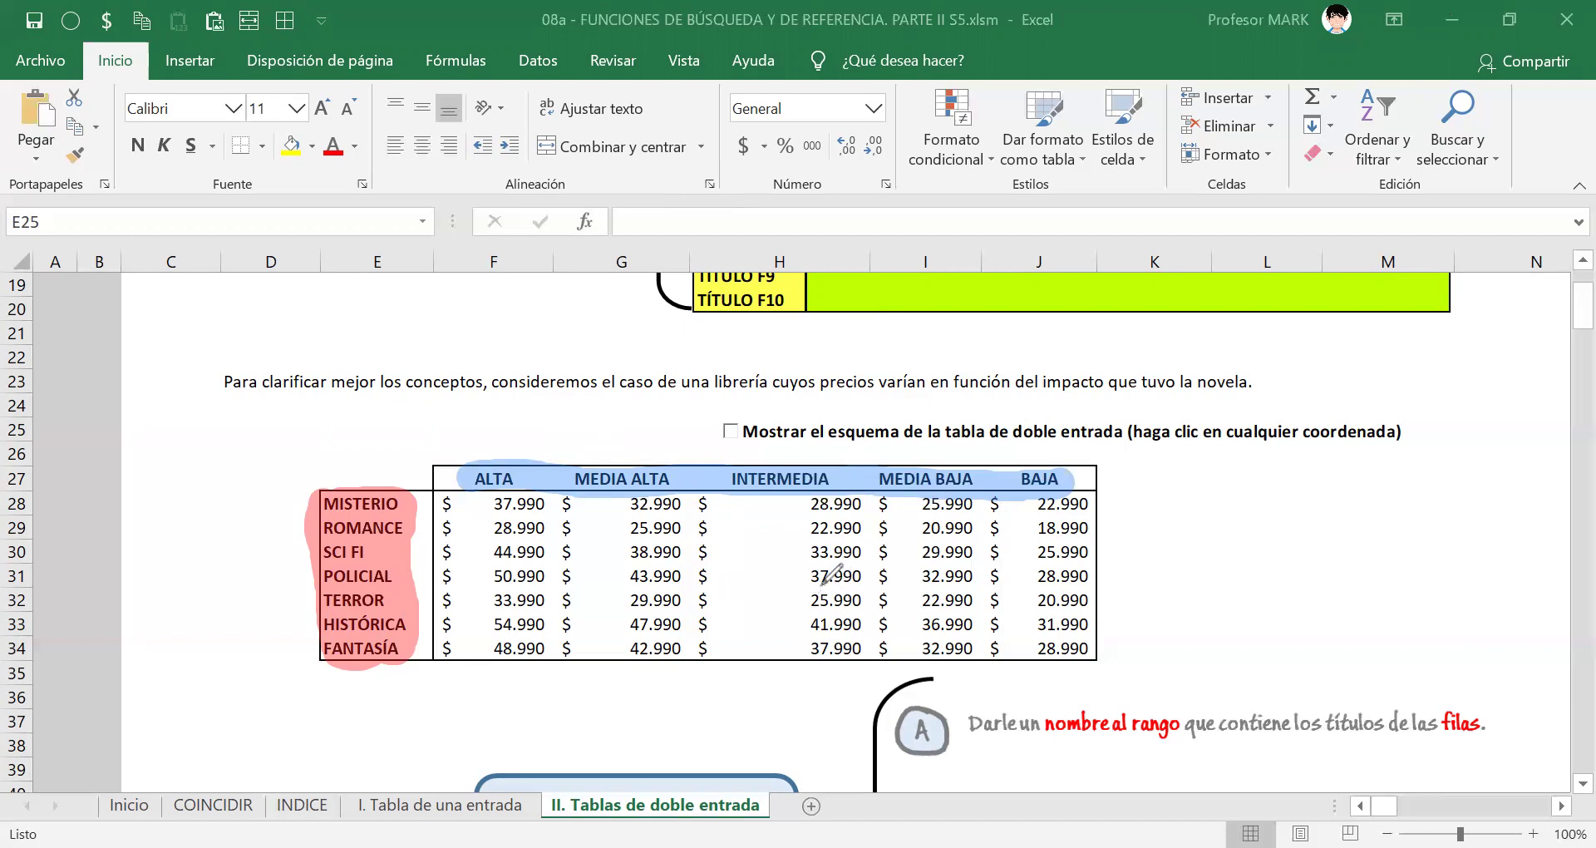
Circle the TERROR–INTERMEDIA price in green and draw green arrows down the genre titles and across the column headings.
mouse_move(823, 584)
left_mouse_down()
mouse_move(801, 600)
mouse_move(856, 617)
mouse_move(867, 594)
mouse_move(806, 588)
left_mouse_up()
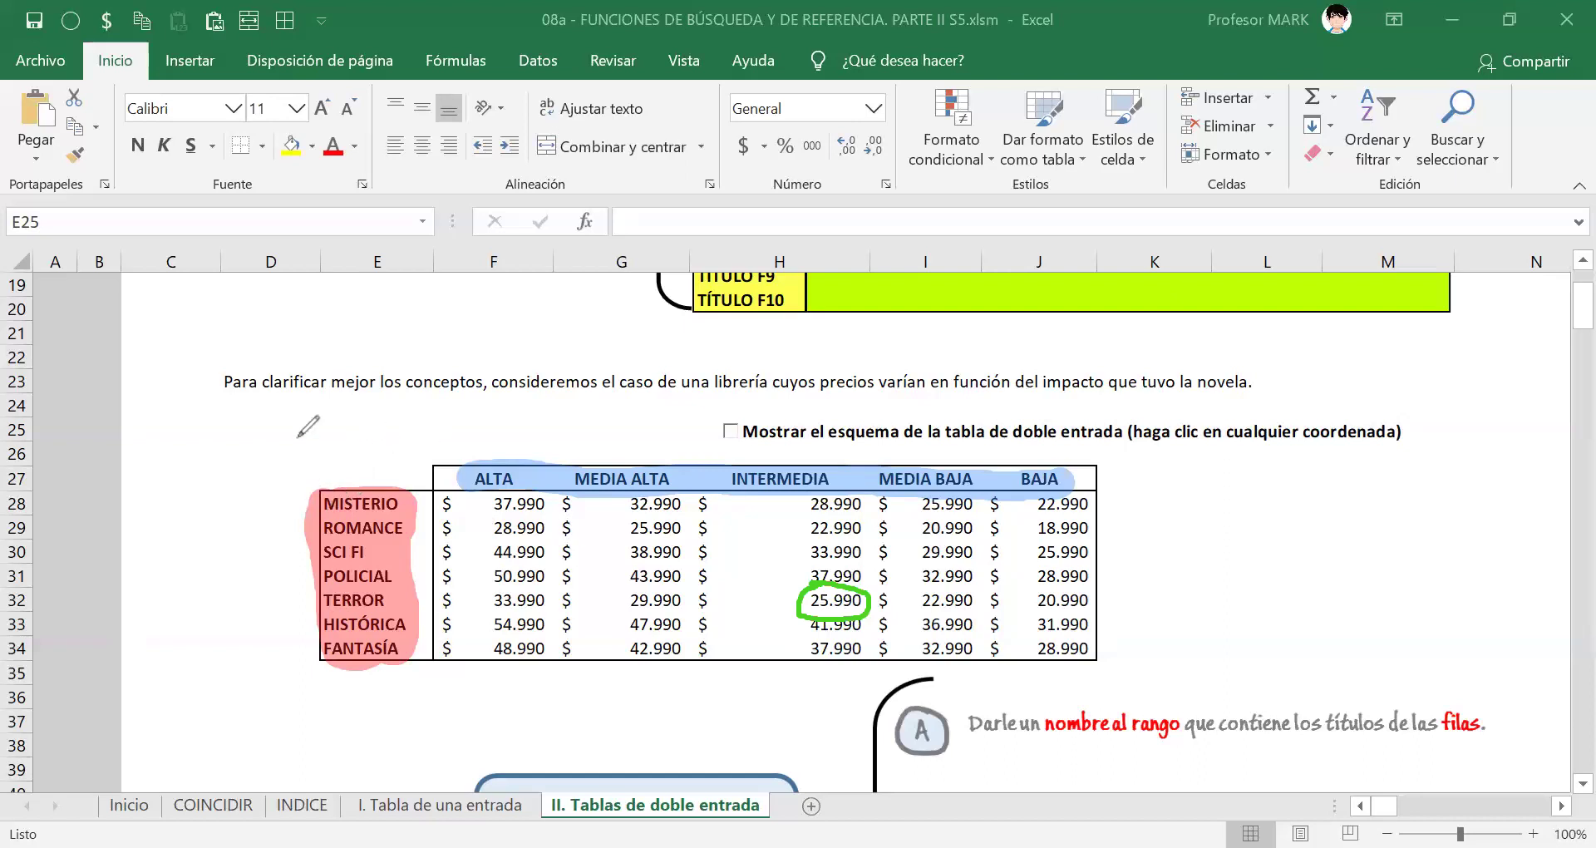
left_click_drag(302, 474, 331, 617)
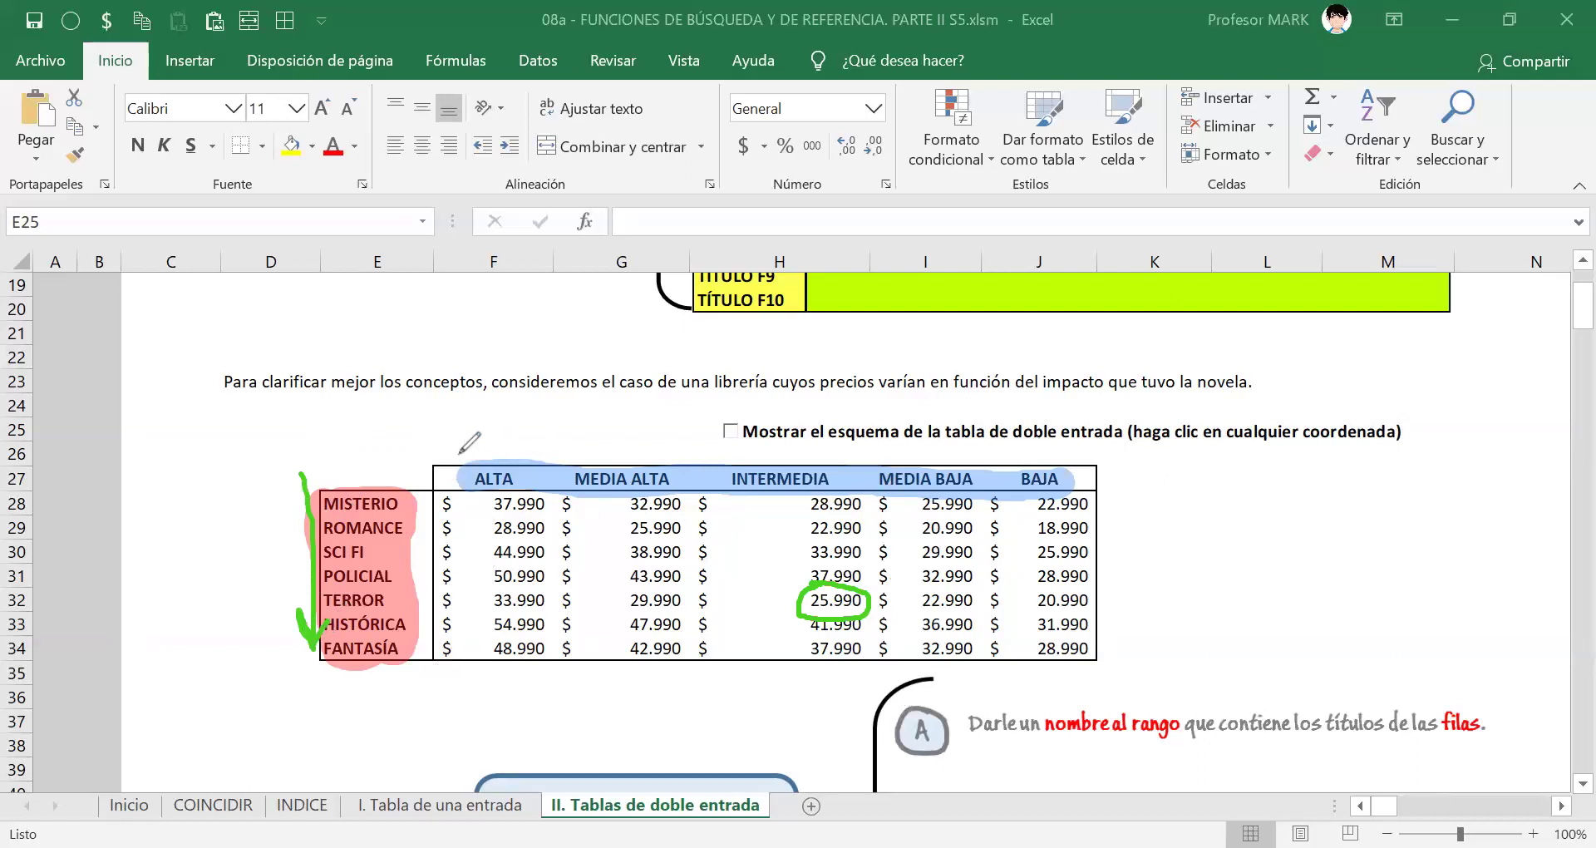
left_click_drag(441, 442, 742, 447)
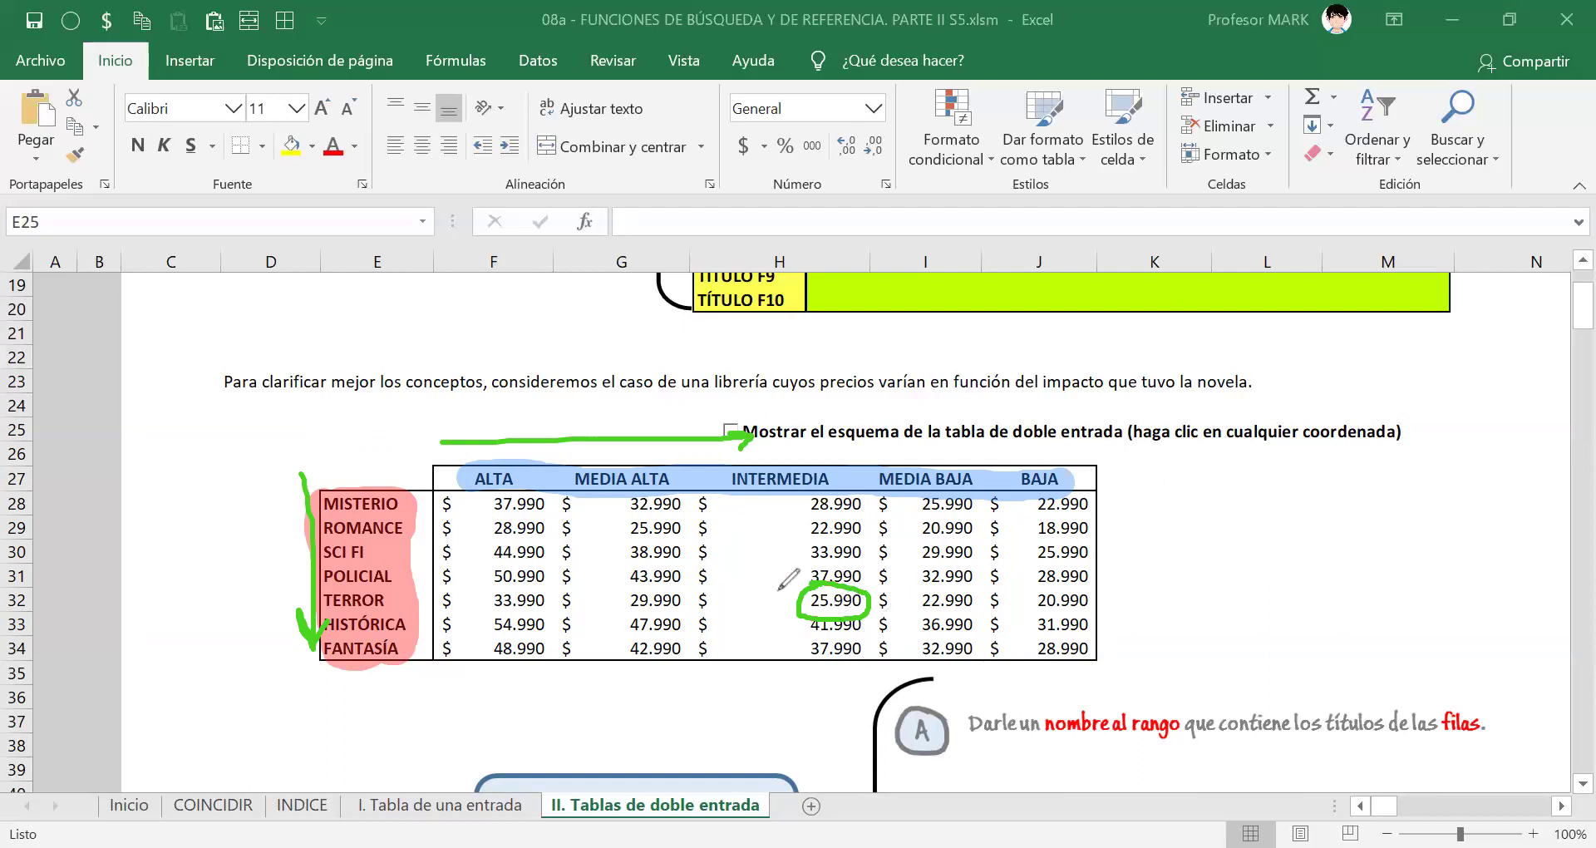
Draw green arrows from the circled price to TERROR and INTERMEDIA, circle both titles, and clear the annotations.
mouse_move(797, 599)
left_mouse_down()
mouse_move(387, 600)
mouse_move(406, 612)
left_mouse_up()
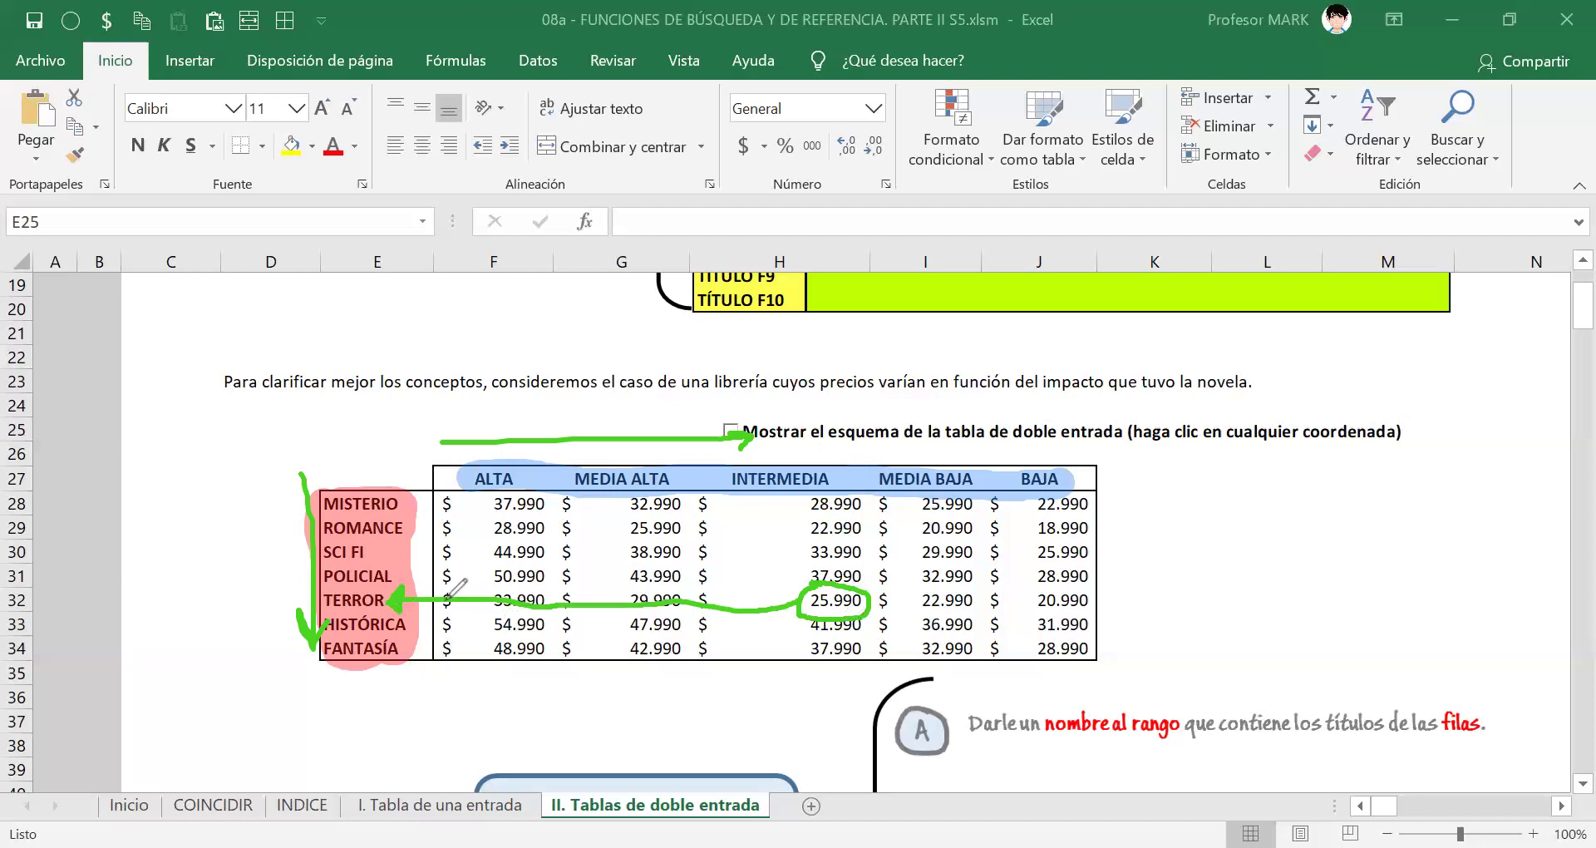
left_click_drag(321, 615, 381, 613)
left_click_drag(824, 533, 824, 584)
left_click_drag(828, 507, 832, 505)
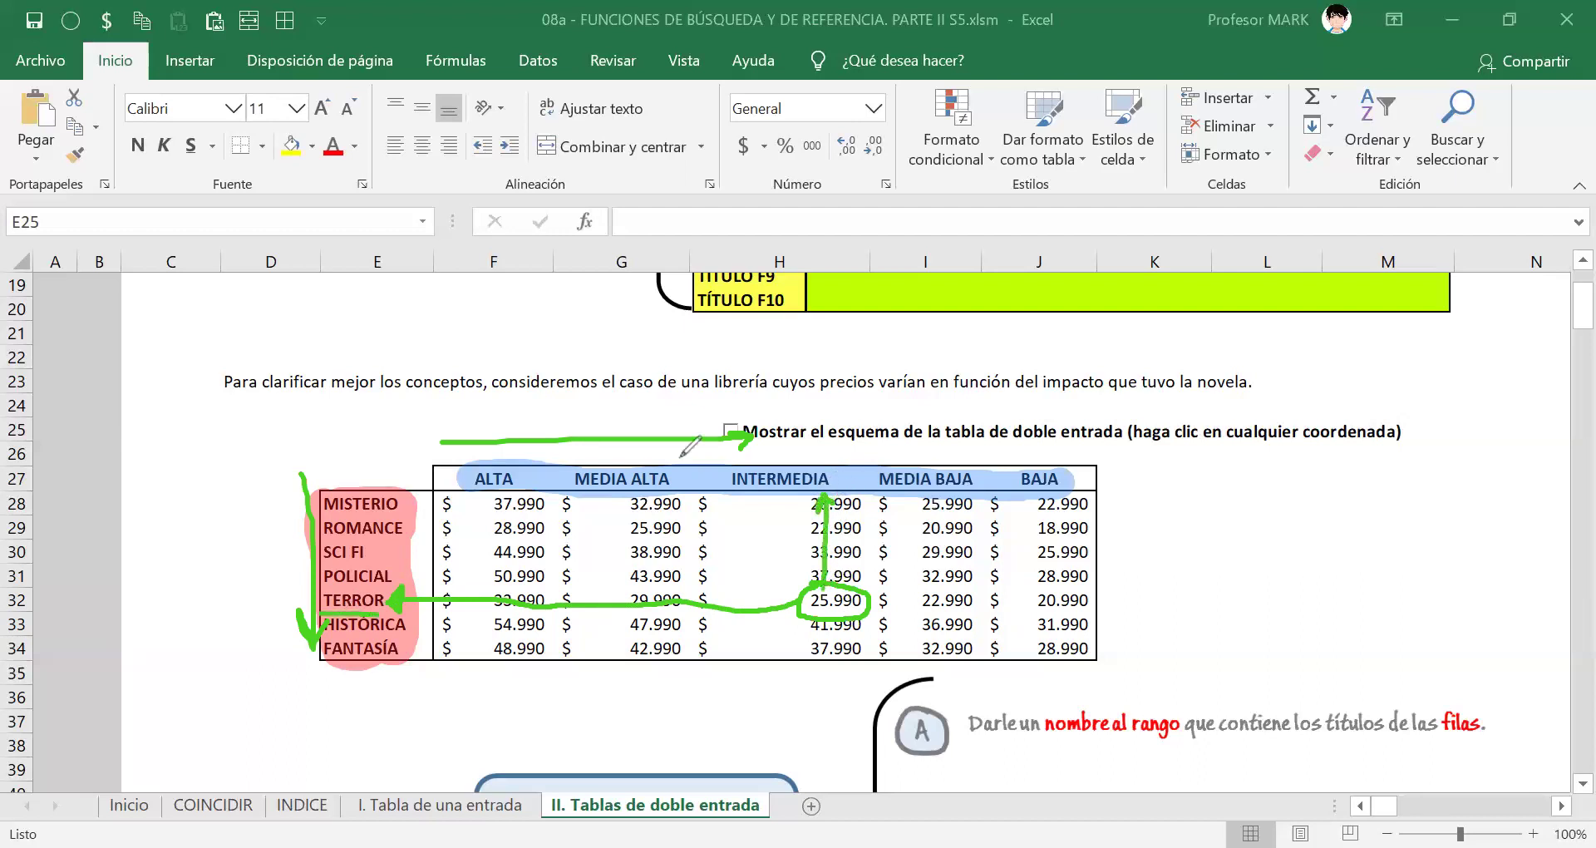
mouse_move(776, 455)
left_mouse_down()
mouse_move(736, 457)
mouse_move(725, 481)
mouse_move(834, 491)
mouse_move(825, 459)
mouse_move(765, 455)
left_mouse_up()
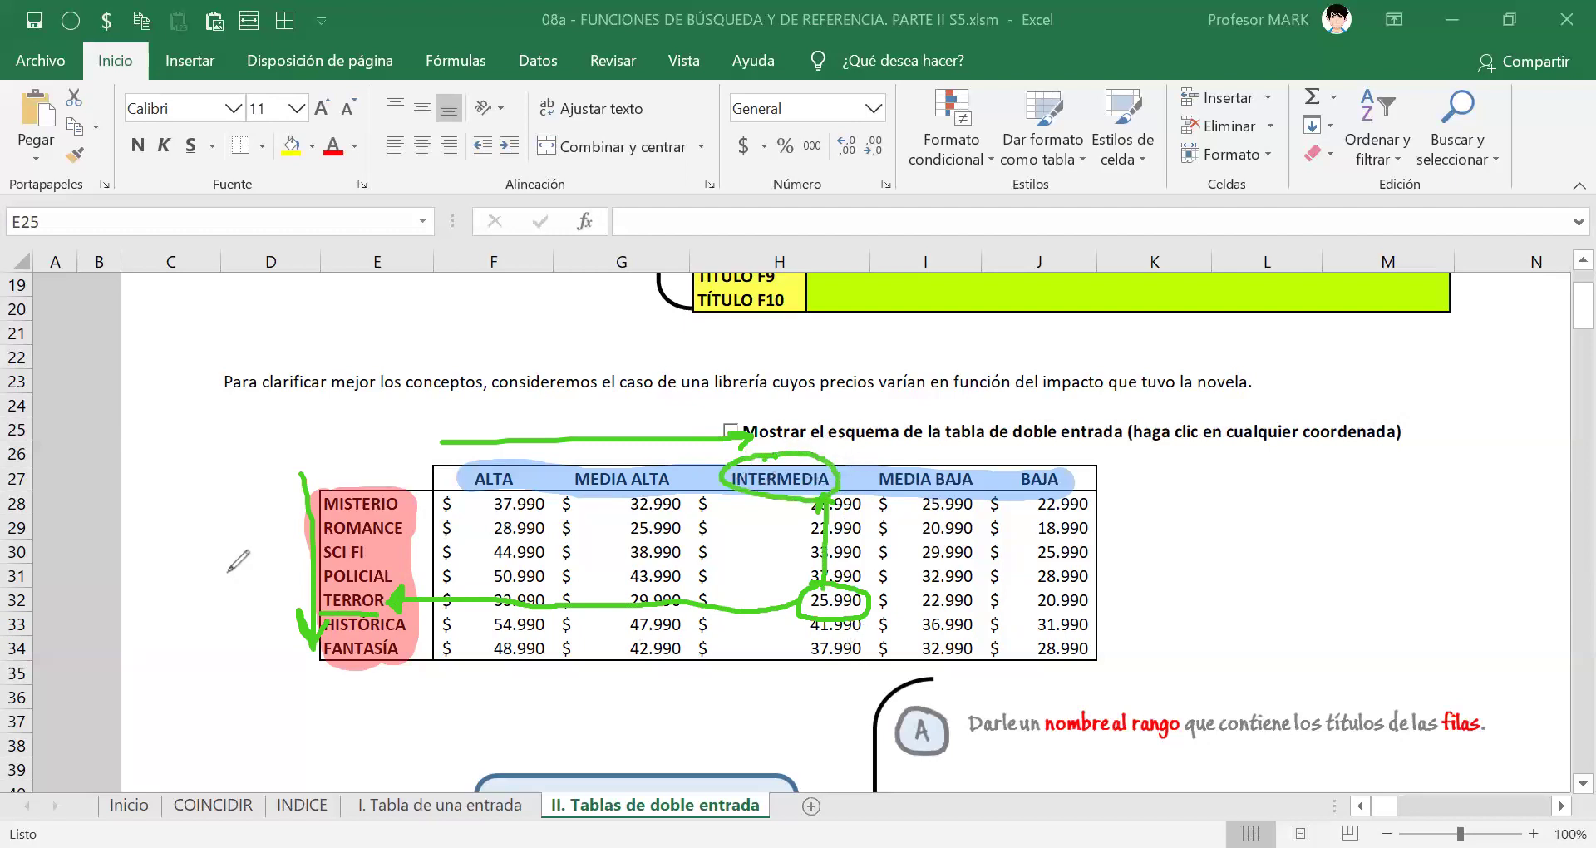
mouse_move(378, 585)
left_mouse_down()
mouse_move(330, 578)
mouse_move(337, 613)
mouse_move(379, 616)
mouse_move(399, 587)
mouse_move(358, 579)
left_mouse_up()
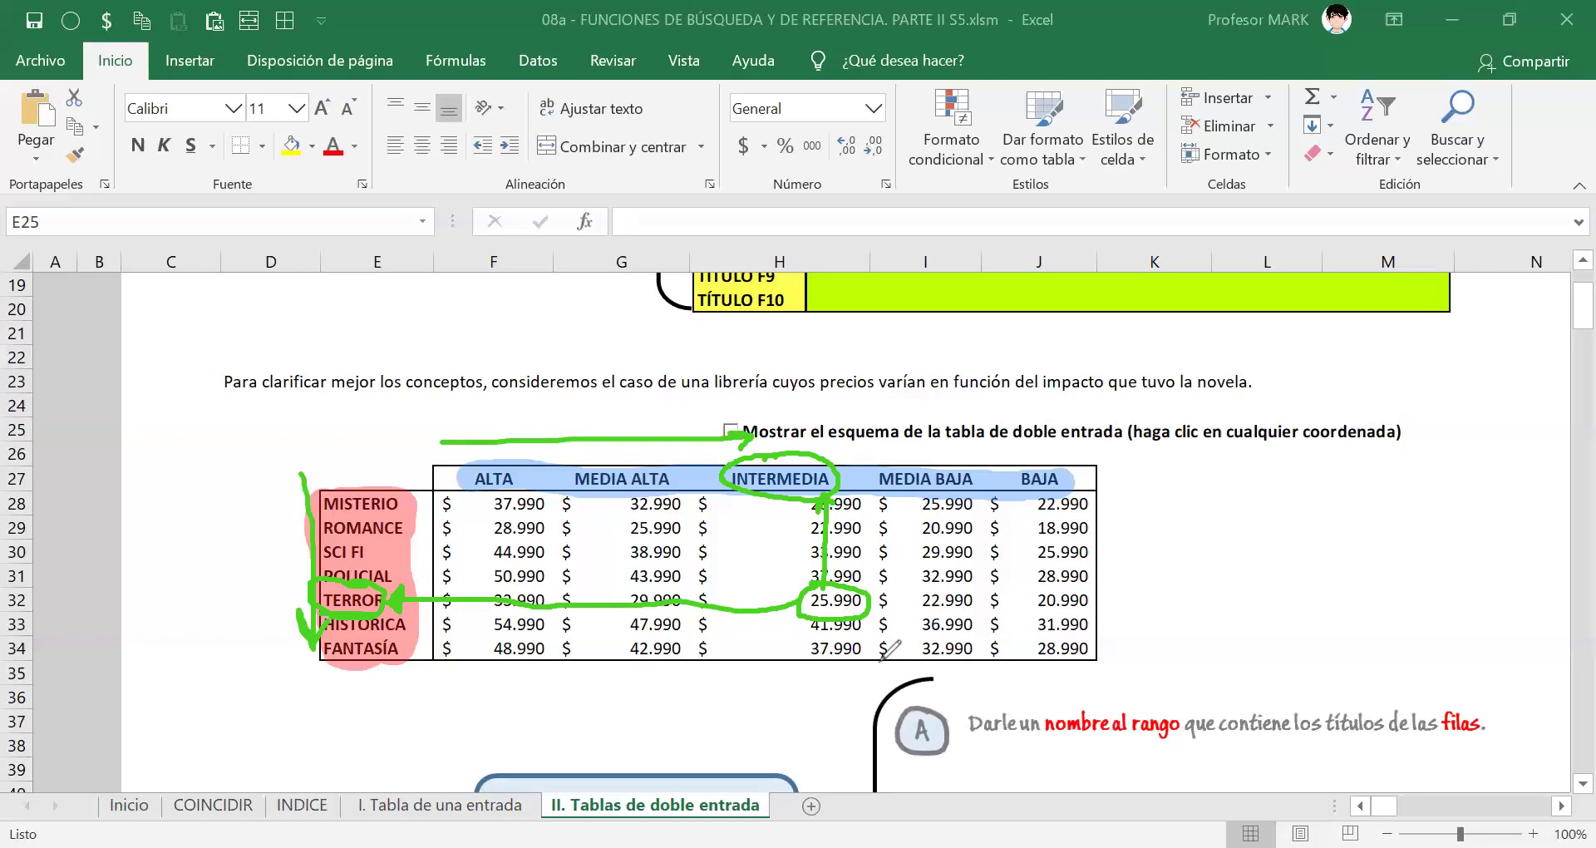
key("Escape")
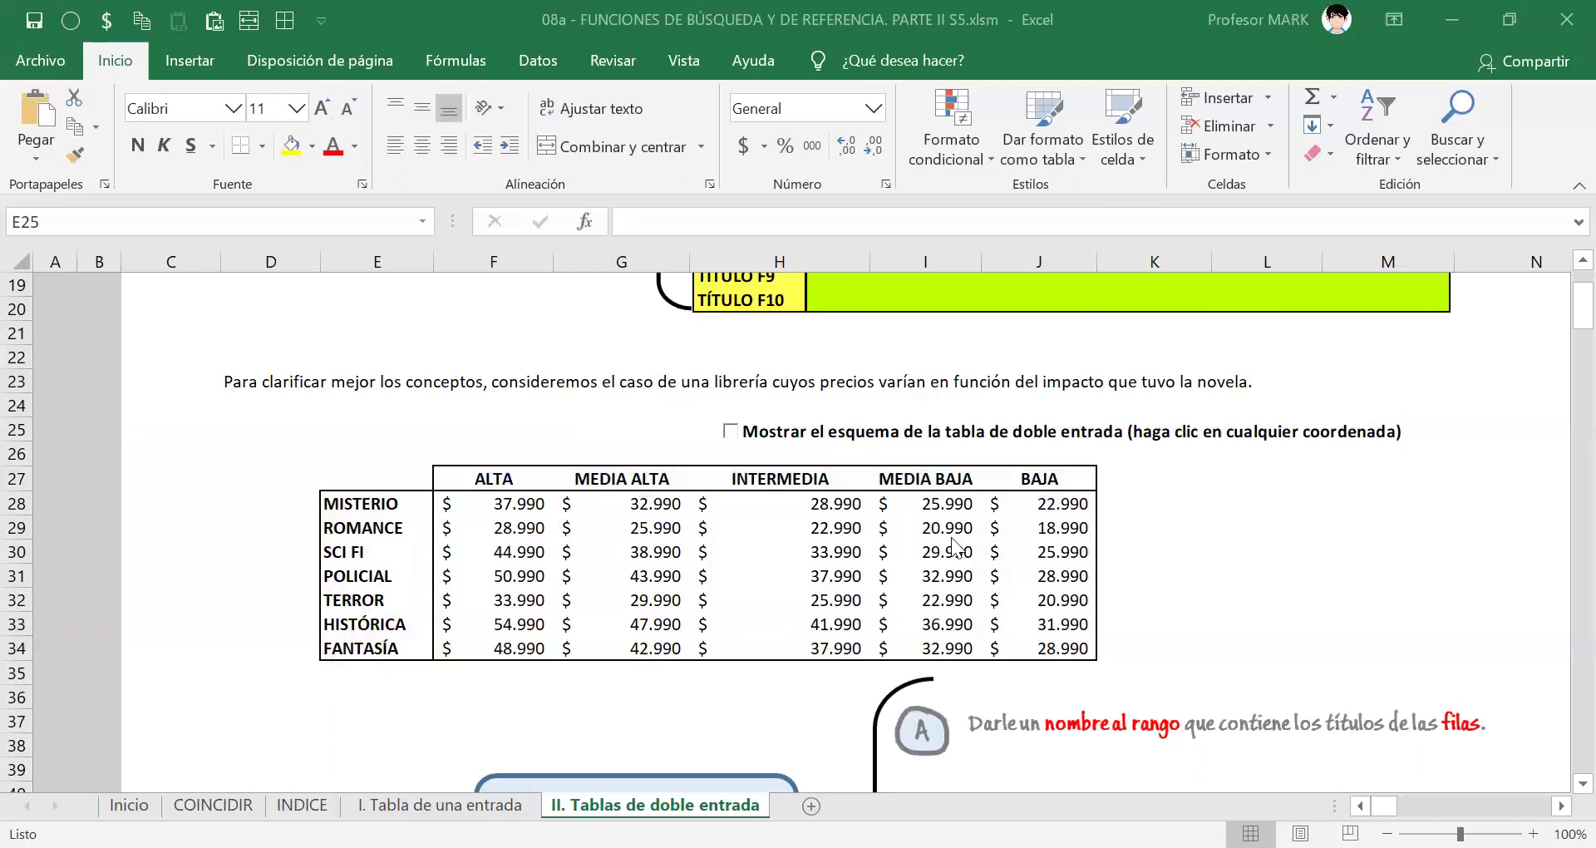
Circle the price in J29 in red, link it to the circled titles ROMANCE and BAJA, and clear the annotations.
left_click(1064, 532)
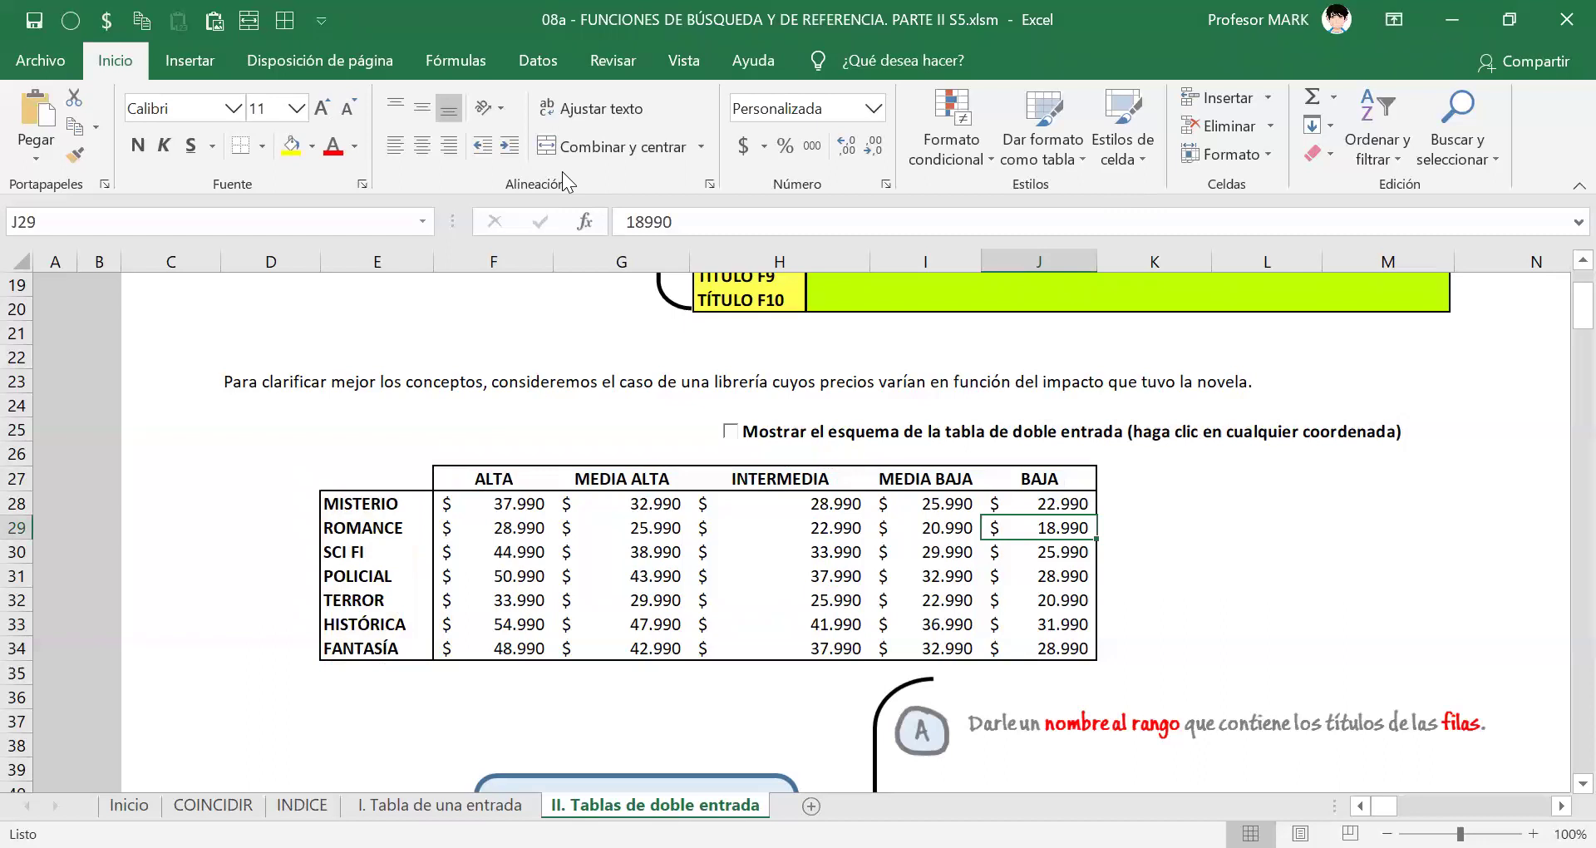
mouse_move(1060, 509)
left_mouse_down()
mouse_move(1030, 543)
mouse_move(1097, 522)
mouse_move(516, 529)
mouse_move(310, 503)
mouse_move(320, 542)
mouse_move(411, 542)
mouse_move(418, 527)
left_mouse_up()
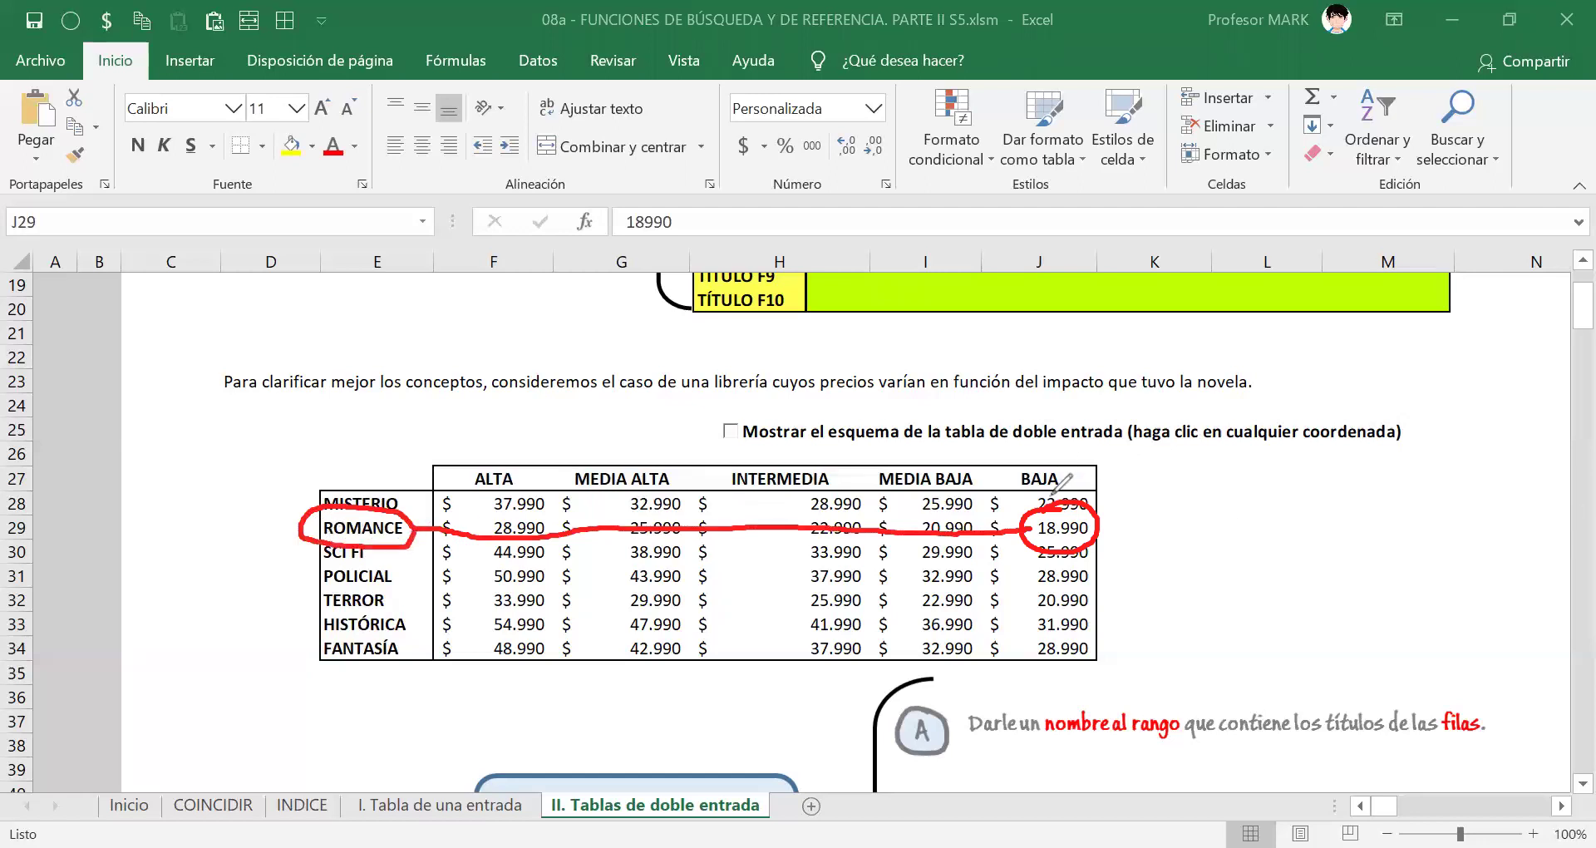
mouse_move(1077, 472)
left_mouse_down()
mouse_move(1018, 442)
mouse_move(1040, 489)
mouse_move(1066, 479)
left_mouse_up()
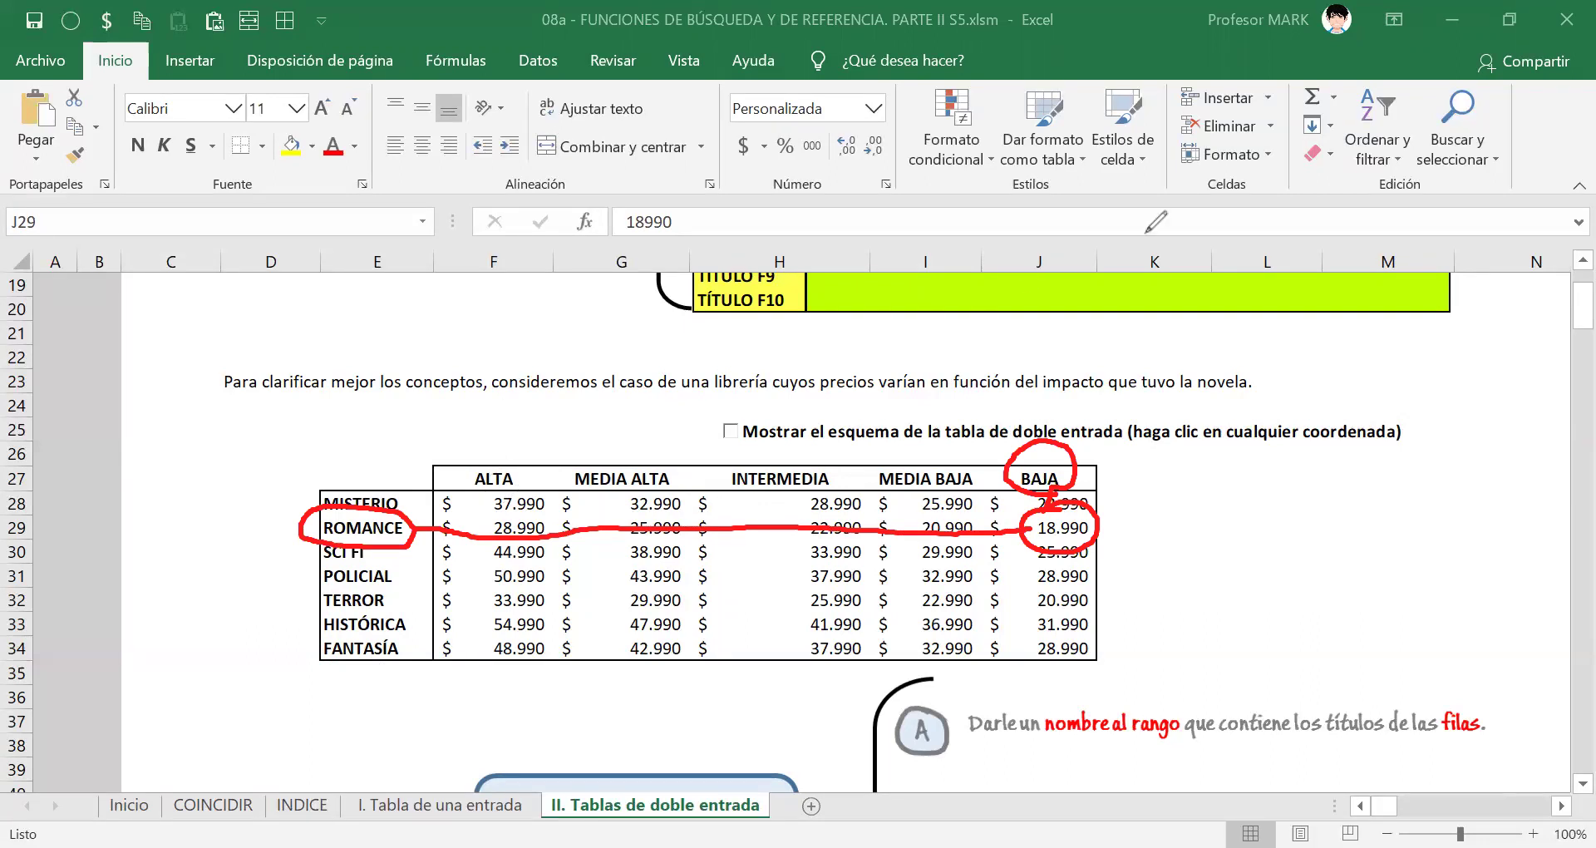
left_click(1247, 132)
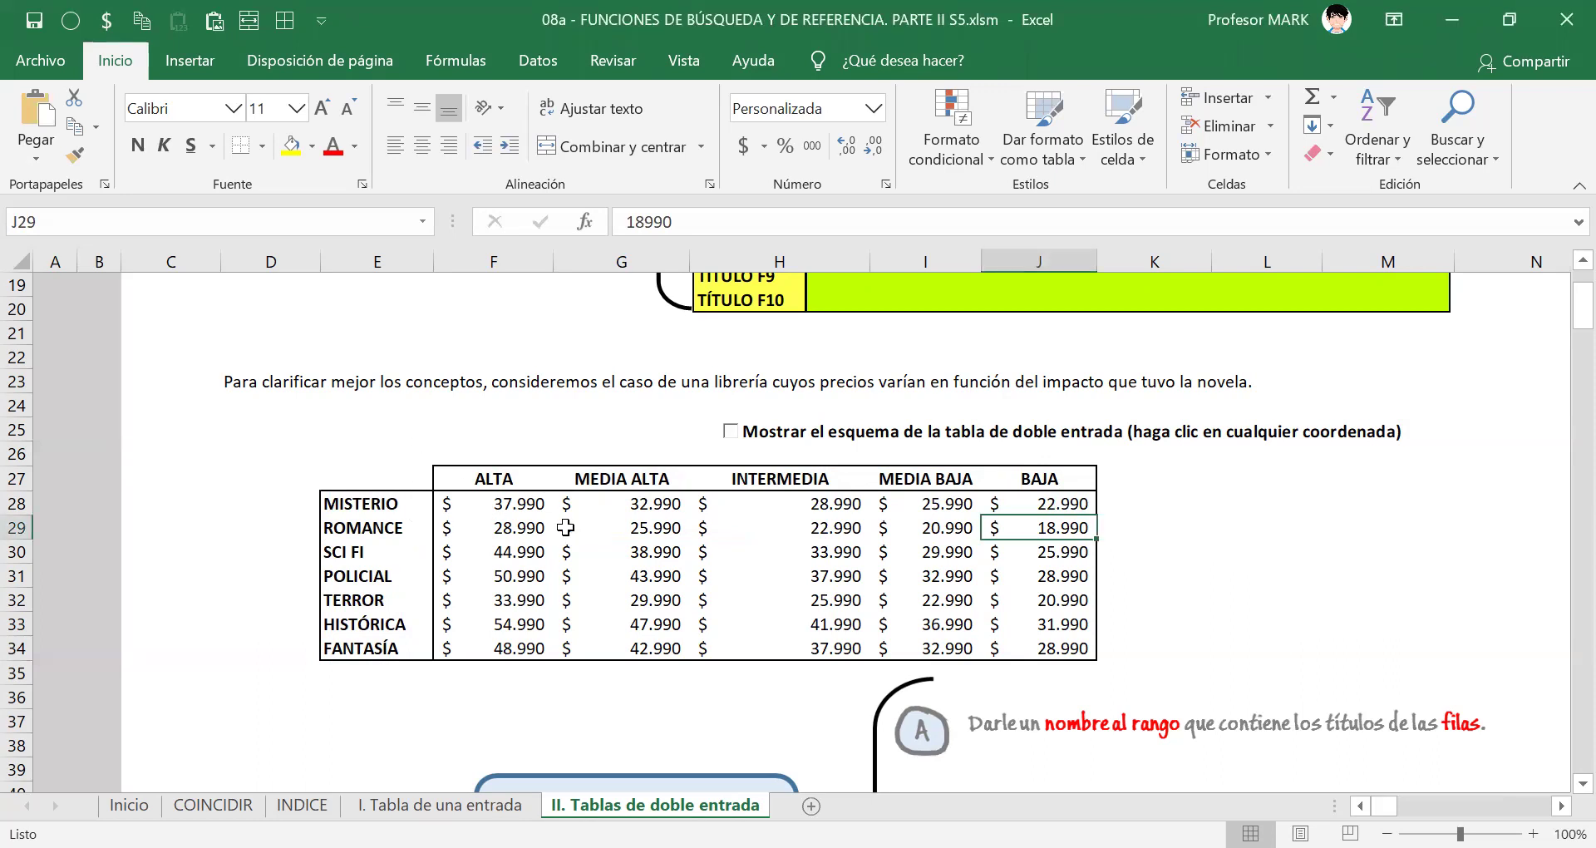
Select the genre titles E28:E34, the column headings F27:J27, and the interior price cell H30.
left_click_drag(379, 503, 366, 648)
left_click_drag(379, 501, 366, 650)
left_click_drag(465, 478, 1039, 479)
left_click(769, 551)
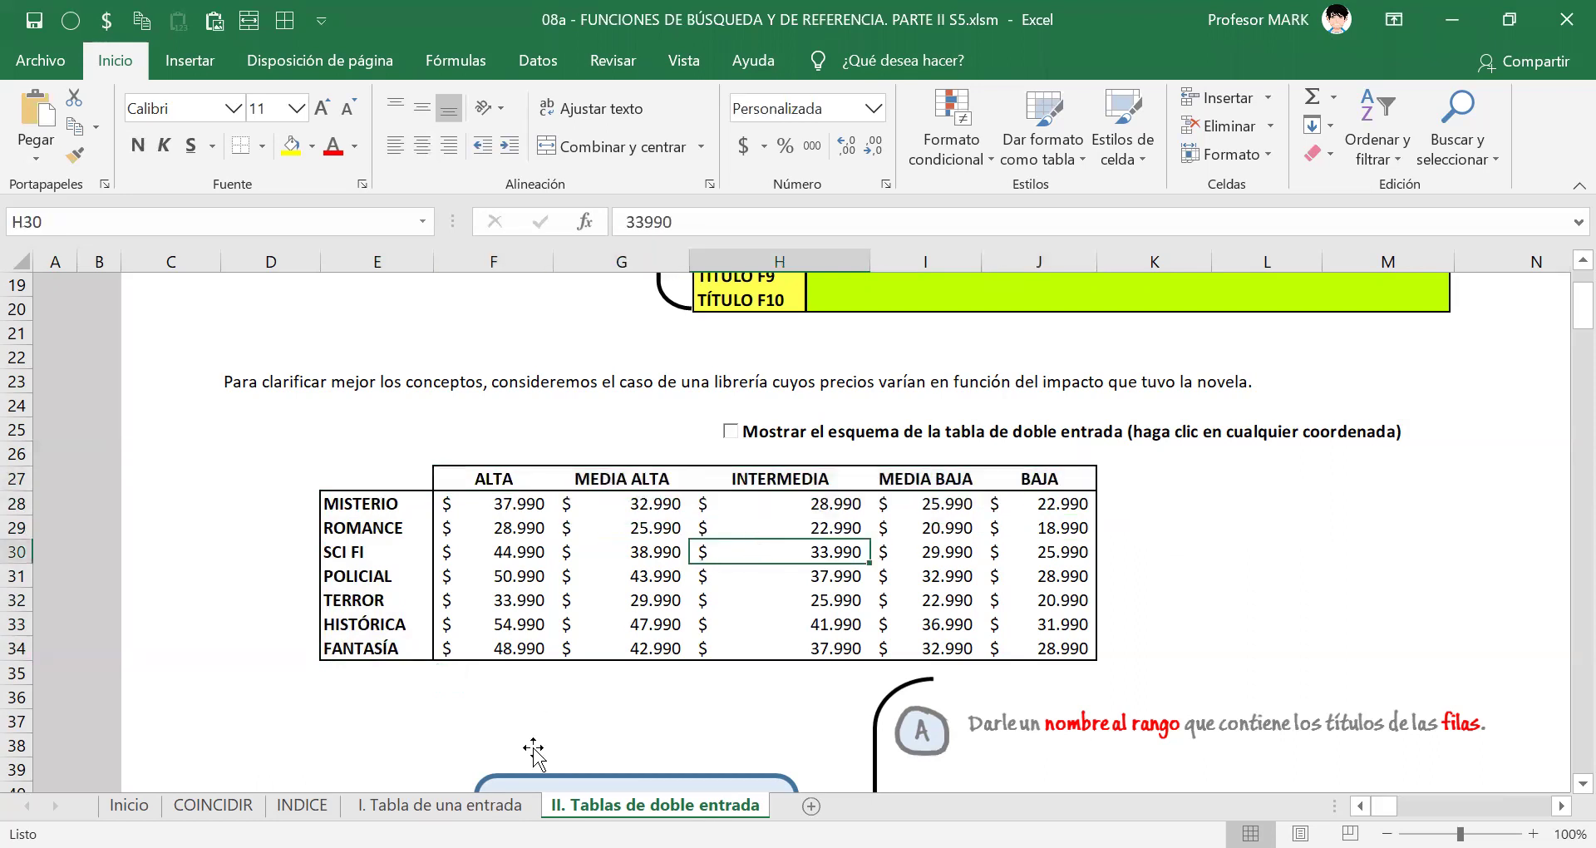
On the I. Tabla de una entrada sheet, circle row 16's surname in red, with an arrow to a question mark and dashes beside the untitled rows.
left_click(466, 805)
left_click(215, 371)
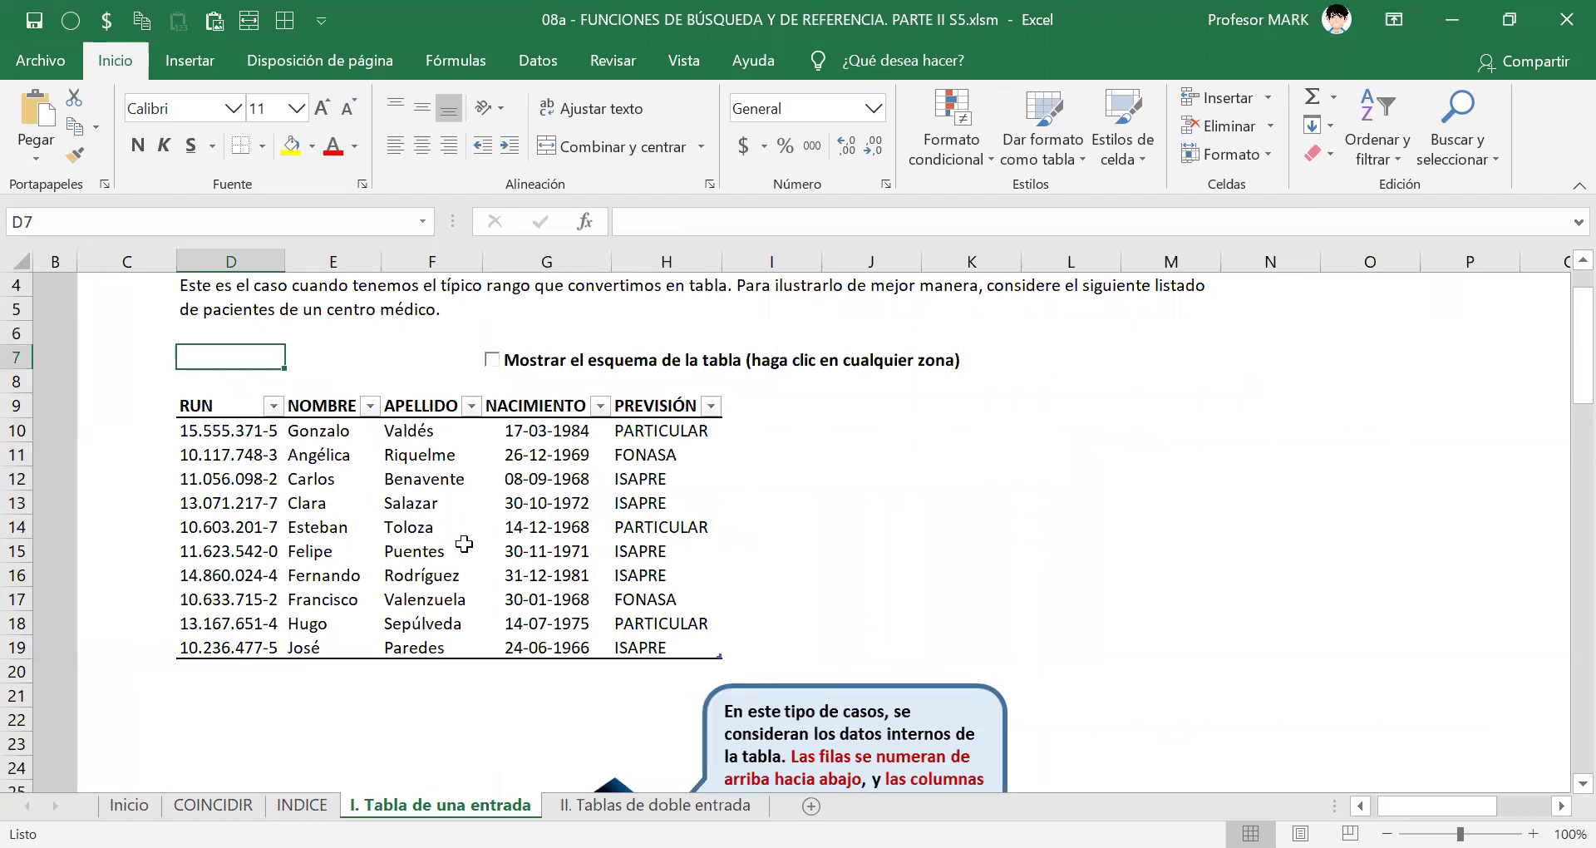
left_click(438, 580)
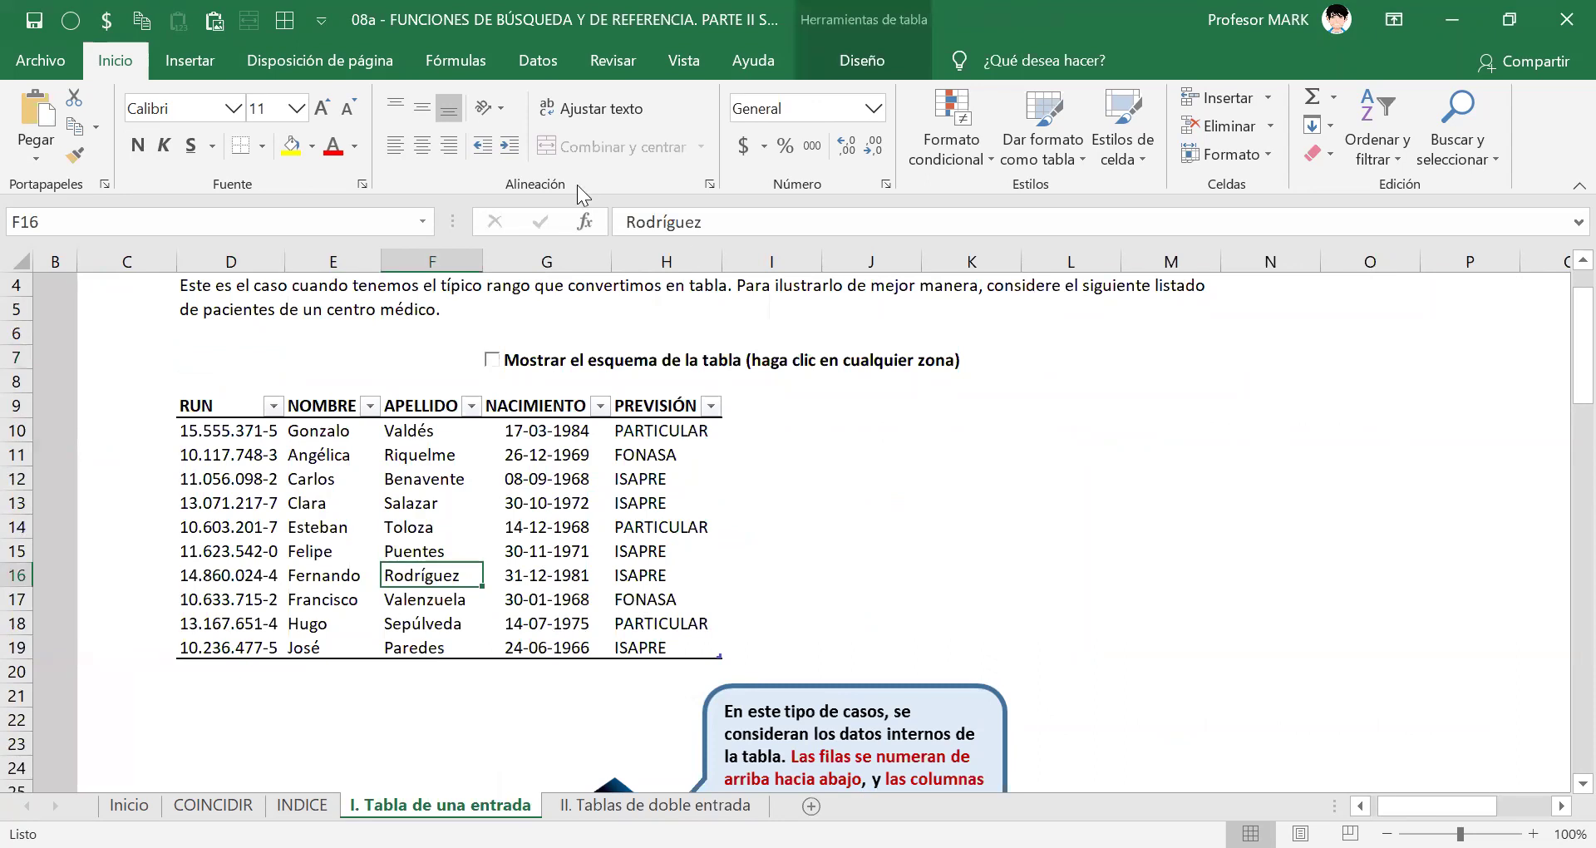
key("ctrl+2")
mouse_move(404, 559)
left_mouse_down()
mouse_move(387, 564)
mouse_move(428, 597)
mouse_move(458, 557)
mouse_move(148, 587)
mouse_move(167, 568)
mouse_move(156, 583)
mouse_move(124, 556)
mouse_move(117, 578)
left_mouse_up()
left_click(117, 596)
left_click_drag(130, 430, 159, 433)
mouse_move(145, 455)
left_mouse_down()
mouse_move(169, 456)
mouse_move(157, 628)
left_mouse_up()
left_click(156, 644)
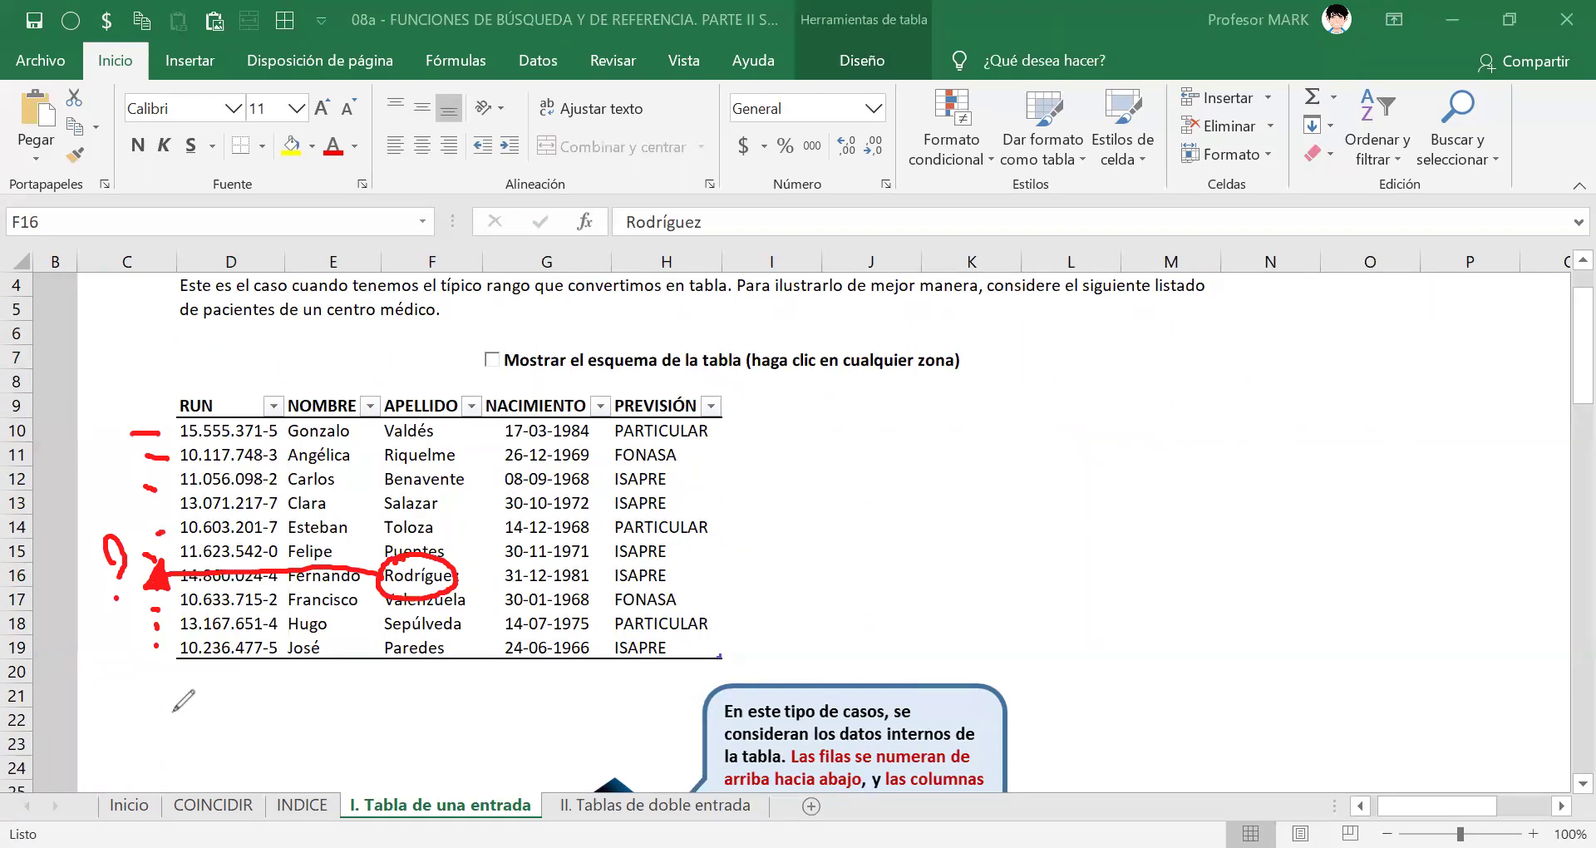
Draw a red arrow from the circled surname up to a circled APELLIDO heading, and clear the annotations.
left_click_drag(410, 555, 419, 428)
mouse_move(443, 367)
left_mouse_down()
mouse_move(393, 372)
mouse_move(473, 433)
mouse_move(409, 365)
mouse_move(456, 364)
left_mouse_up()
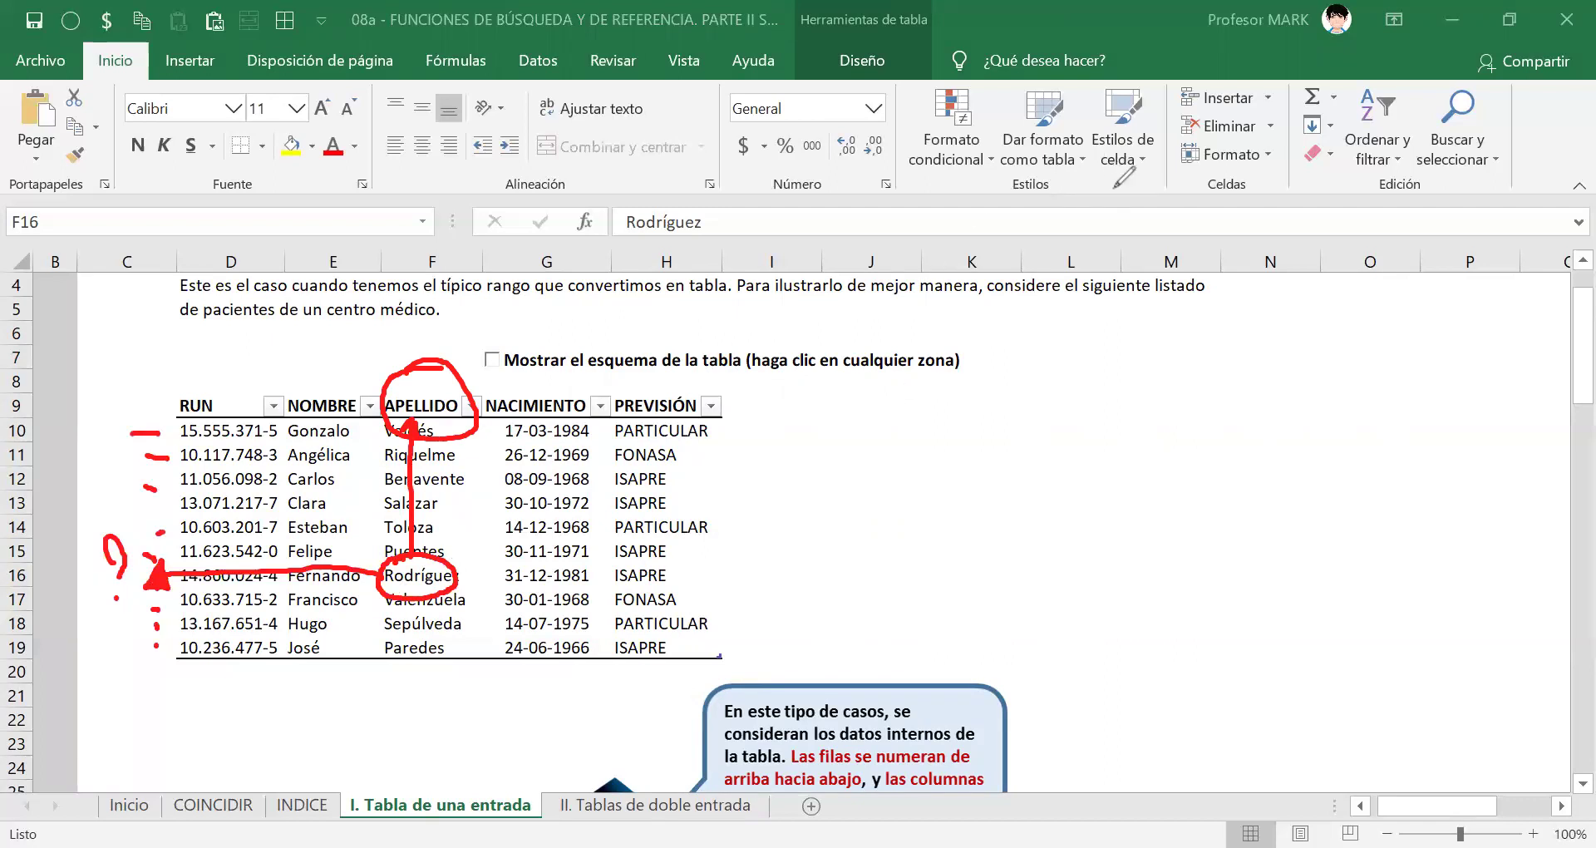
key("e")
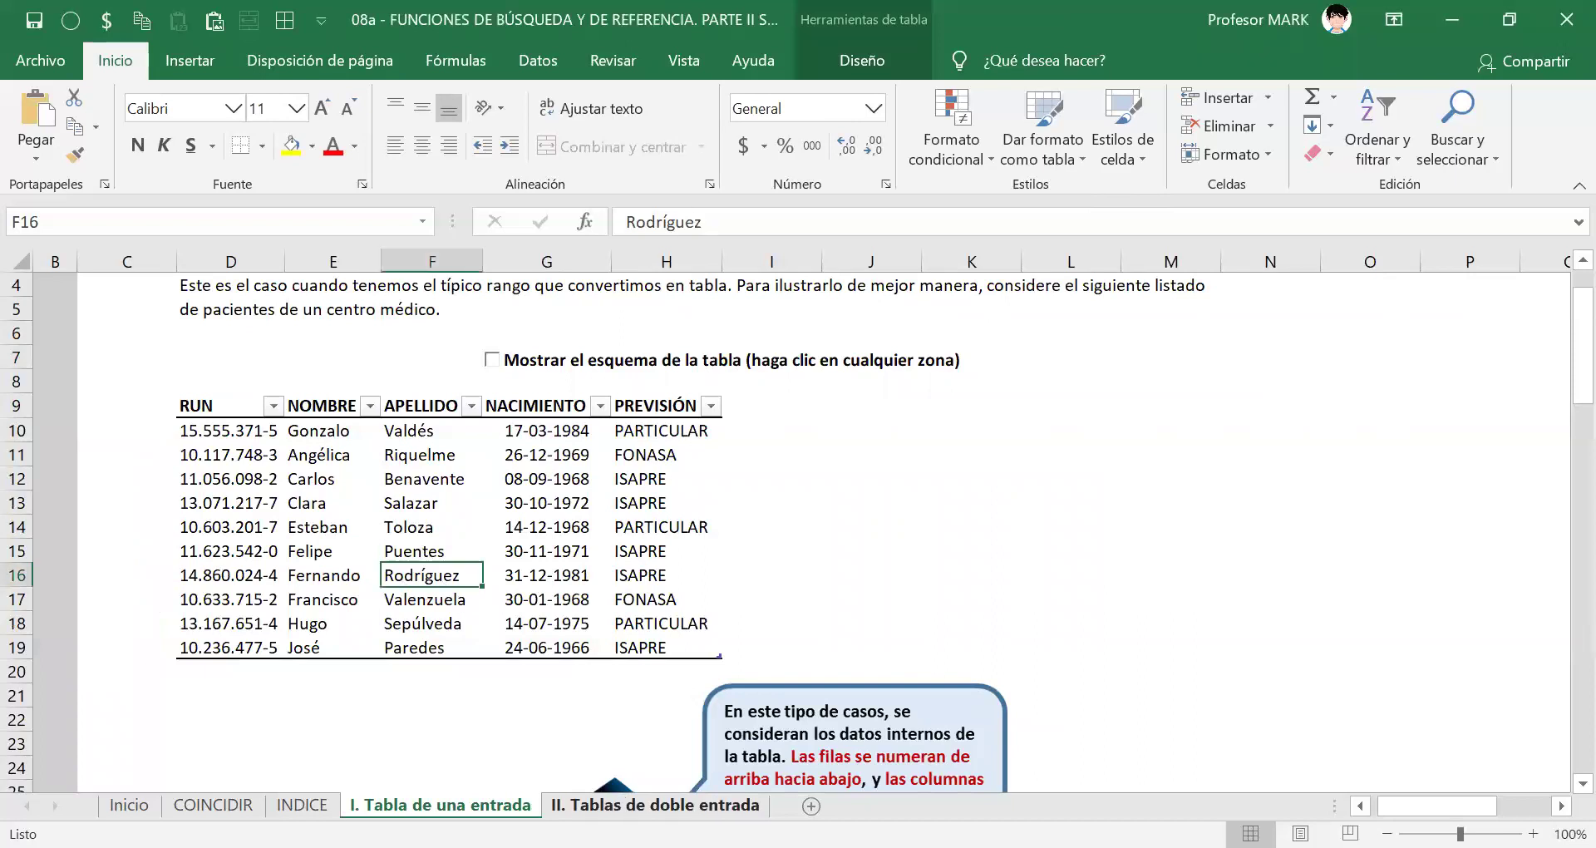
On the II. Tablas de doble entrada sheet, show the double-entry table scheme and reduce the zoom to 70% to fit both tables.
left_click(655, 805)
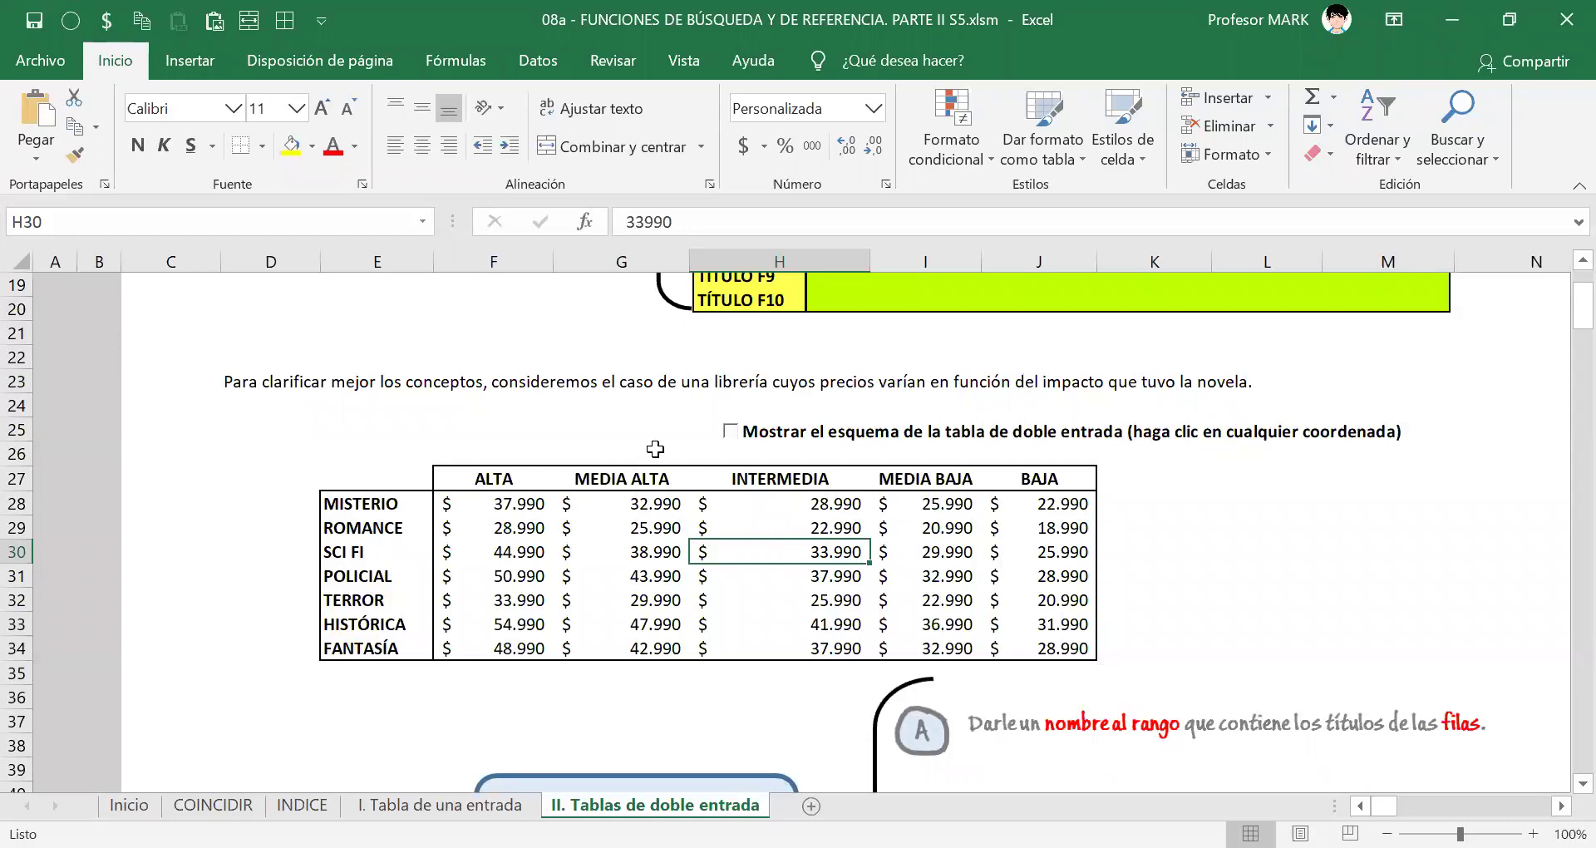
left_click(731, 431)
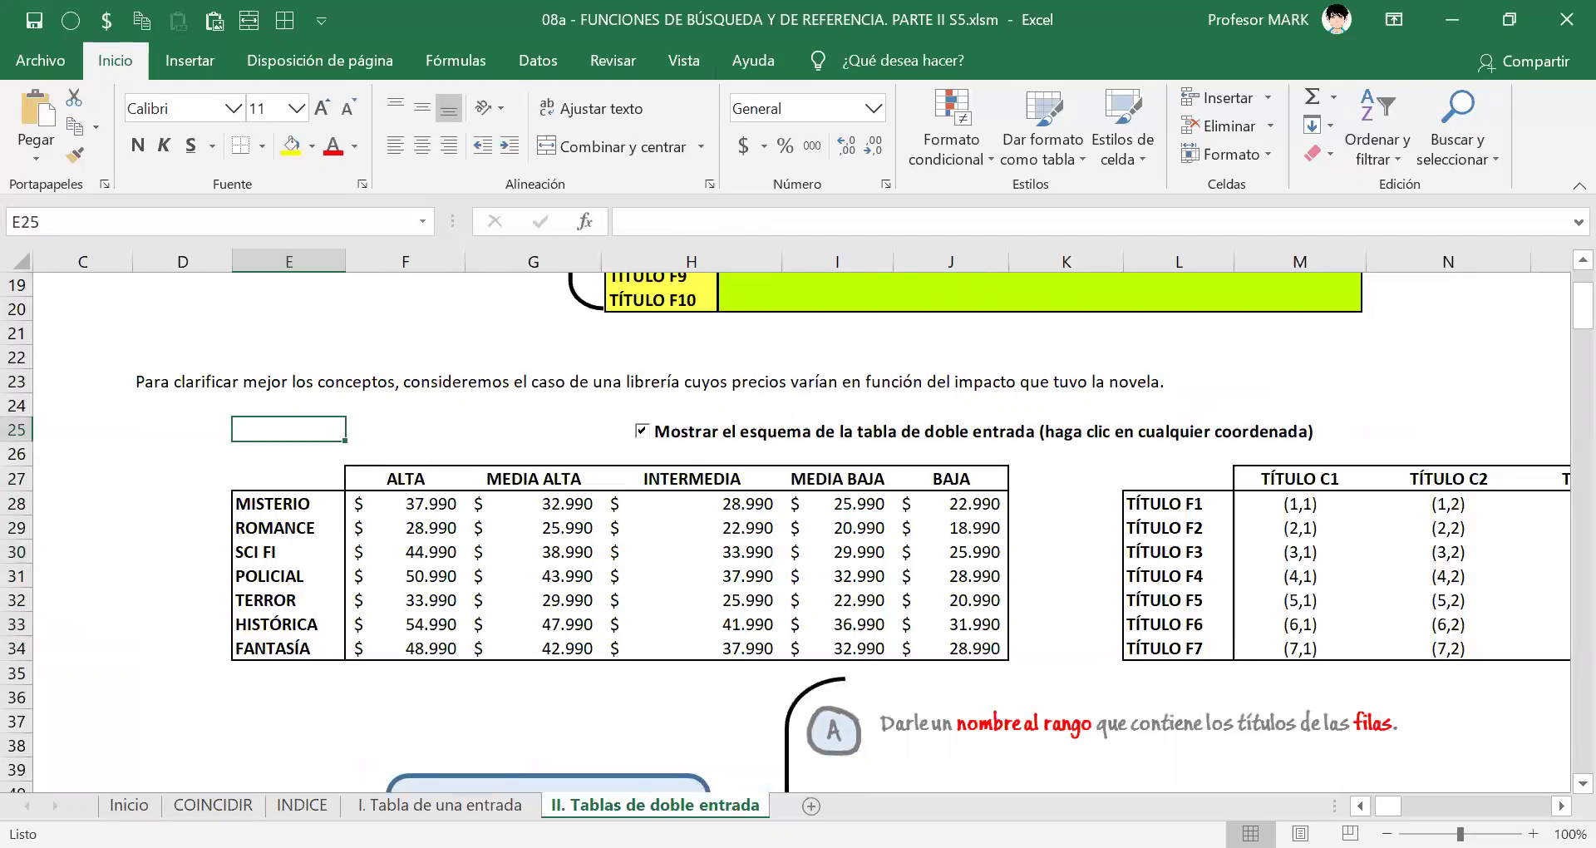
scroll(802, 532, "right", 2)
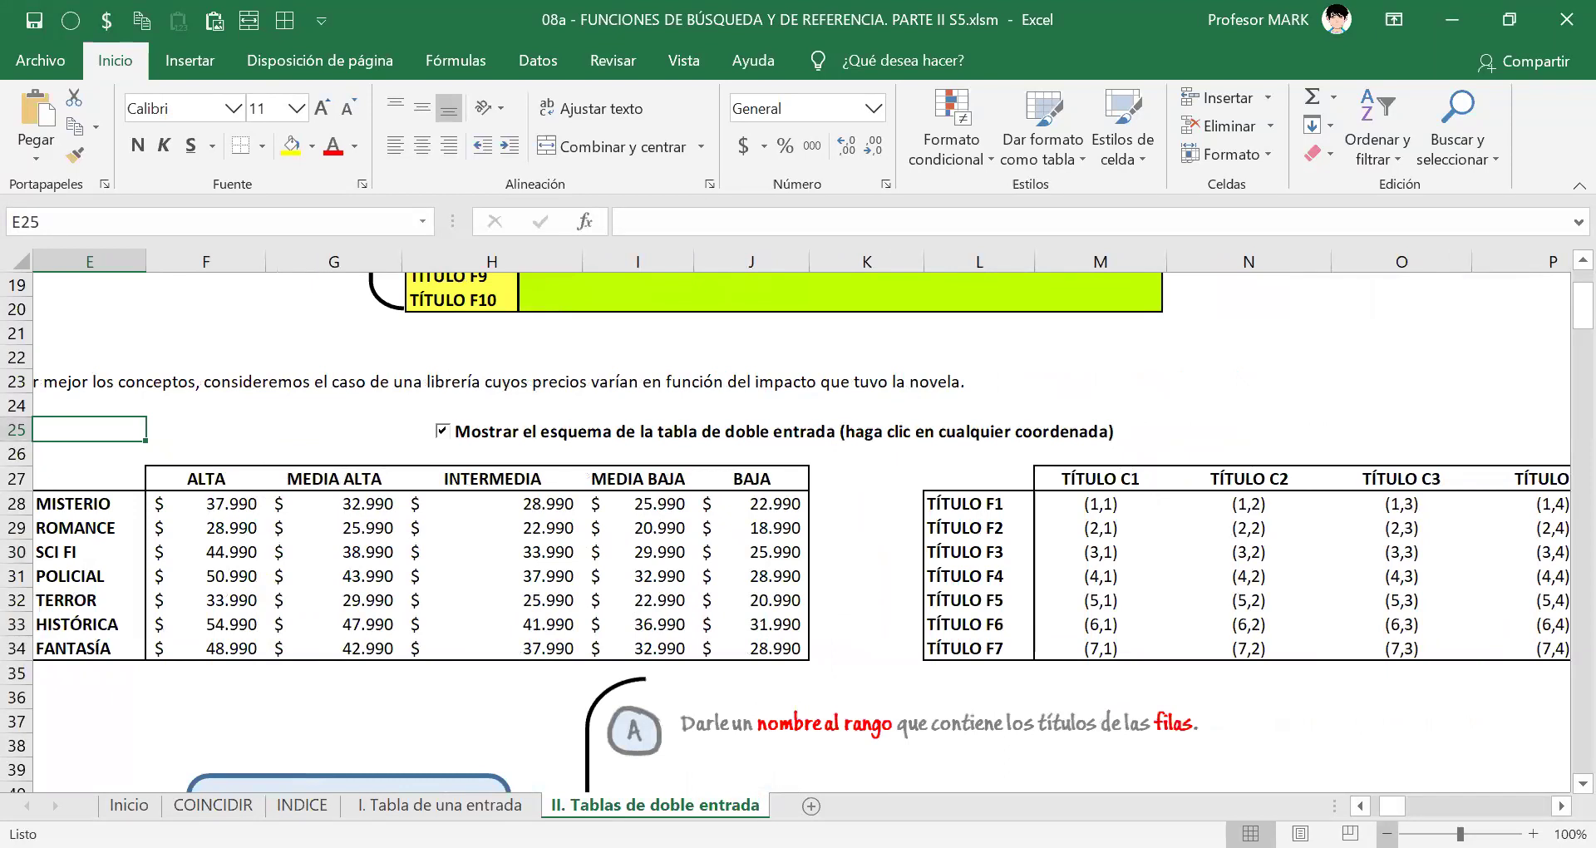
left_click(1387, 833)
left_click(1387, 833)
scroll(802, 532, "right", 4)
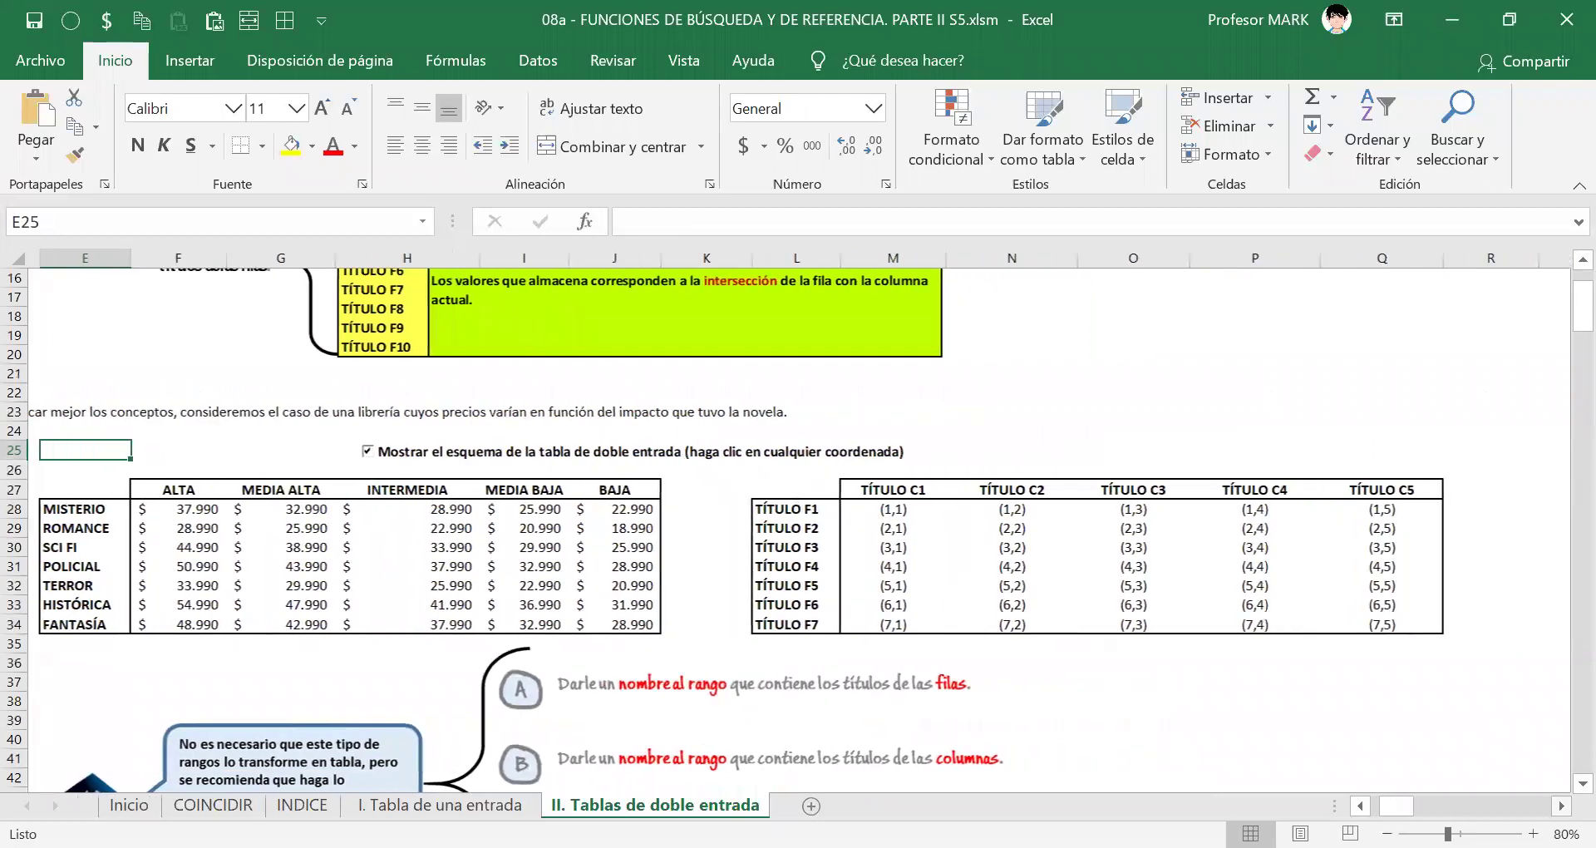
left_click(1387, 833)
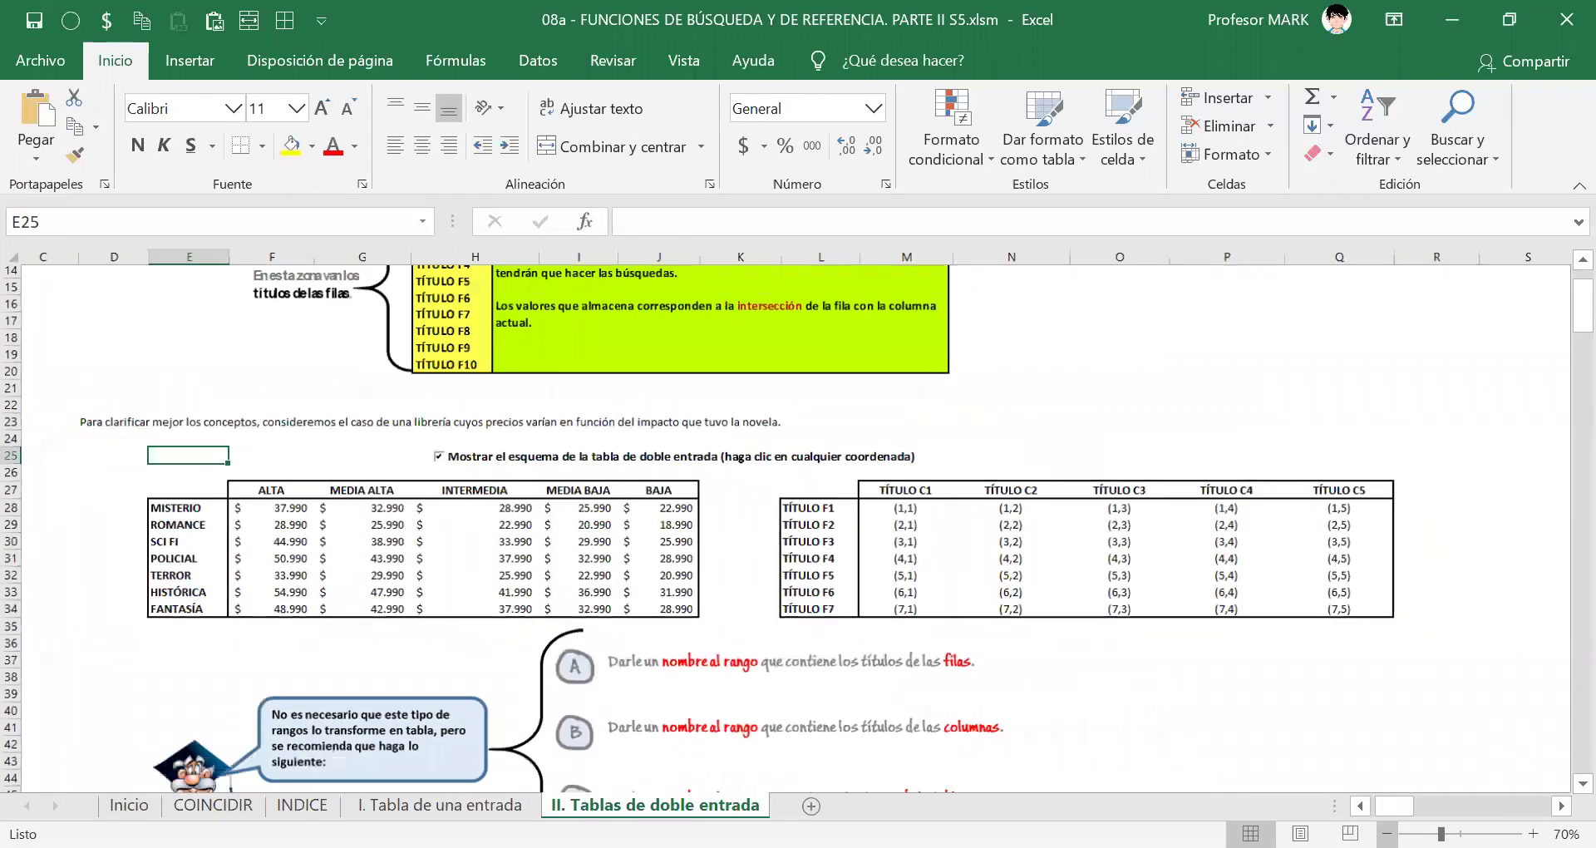
Select scheme coordinates (2,1), (3,2), (6,3), (4,4) and (2,4) to match each with its price in the novel table.
left_click(831, 510)
left_click(948, 524)
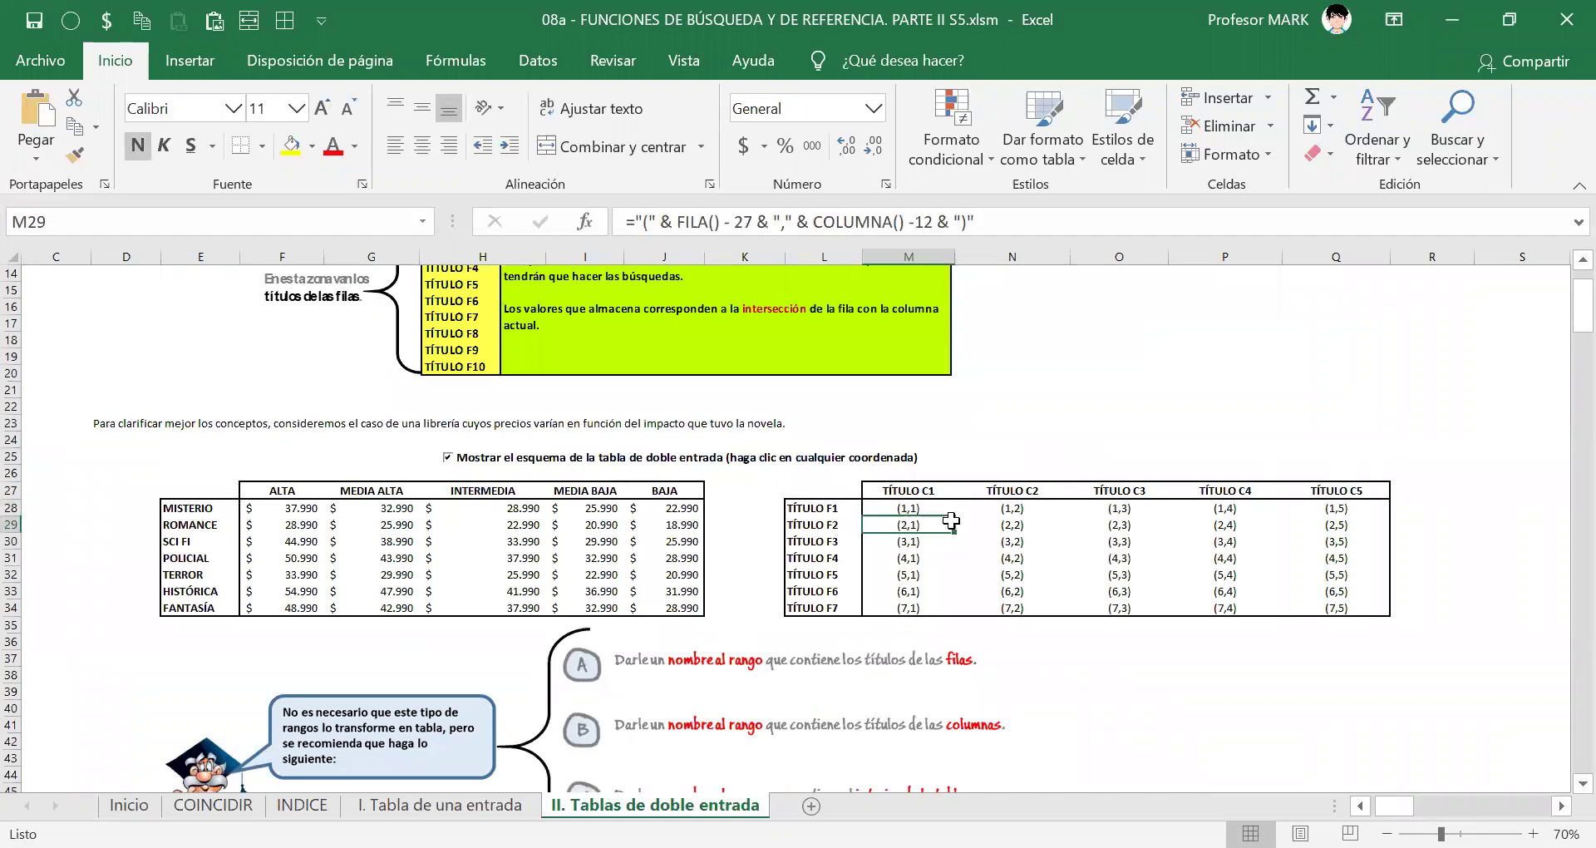
left_click(1043, 536)
left_click(1120, 590)
left_click(1226, 558)
left_click(1239, 526)
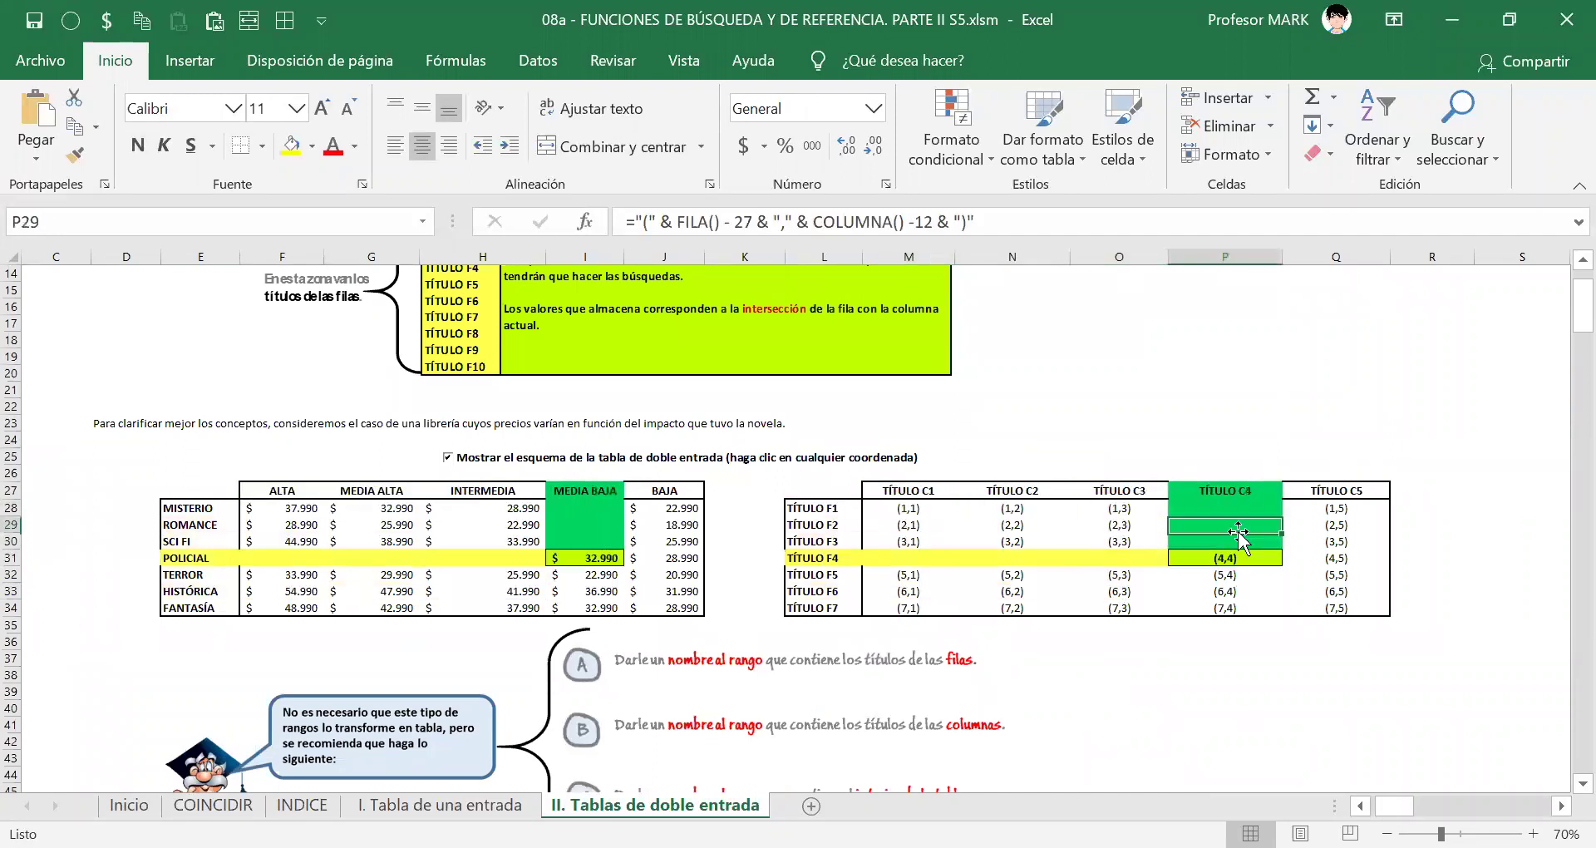
Check the prices matching scheme coordinates (2,3), (5,3), (5,4), (3,5) and (2,2) by selecting each one, repeating (5,4).
left_click(1152, 526)
left_click(1134, 572)
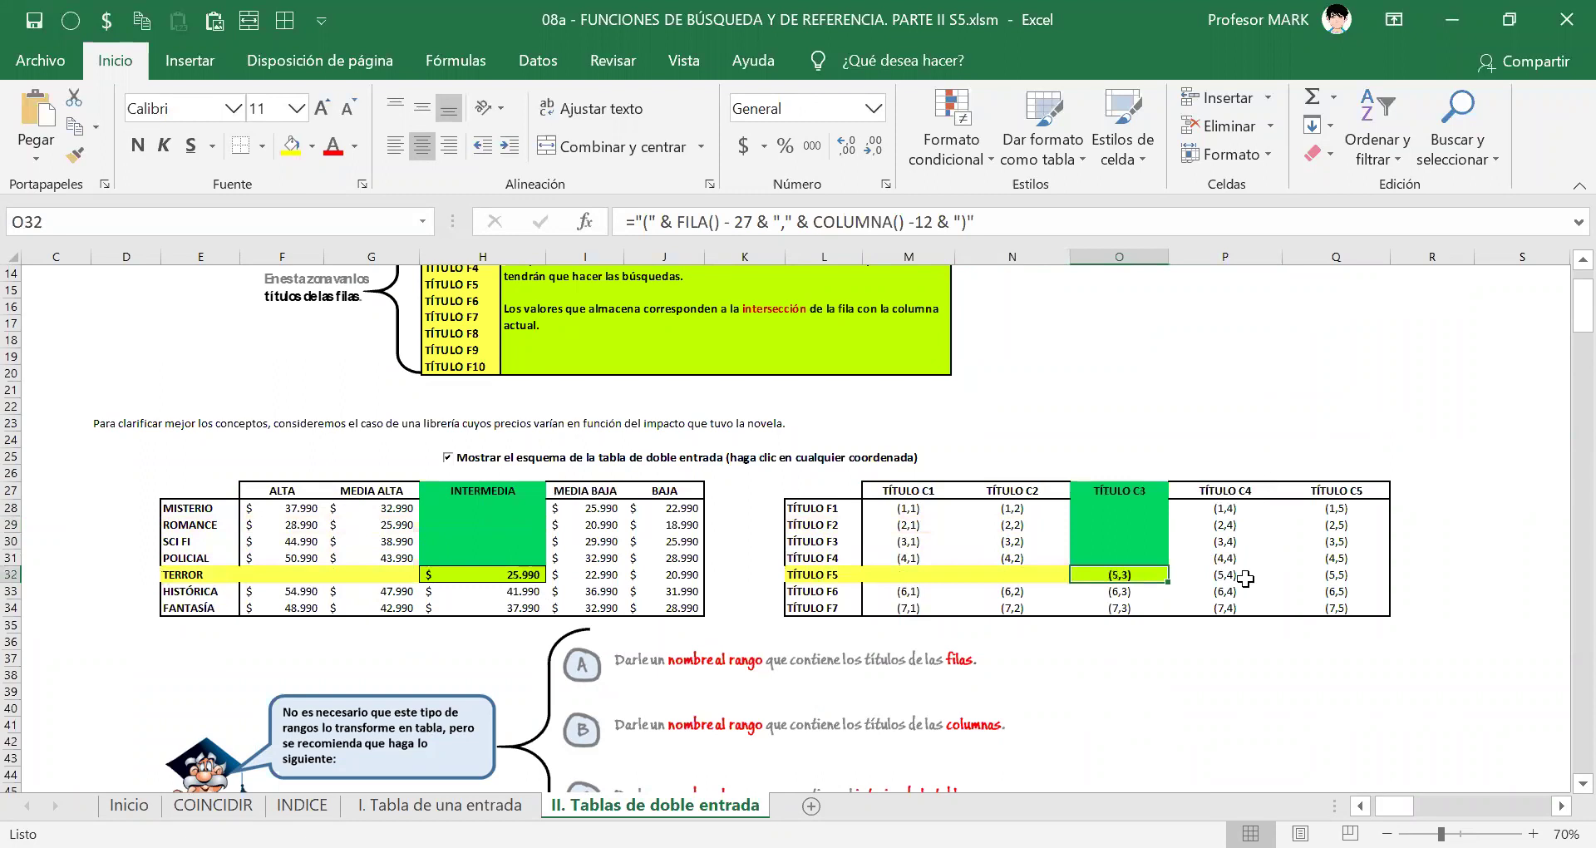
left_click(1245, 580)
left_click(1345, 541)
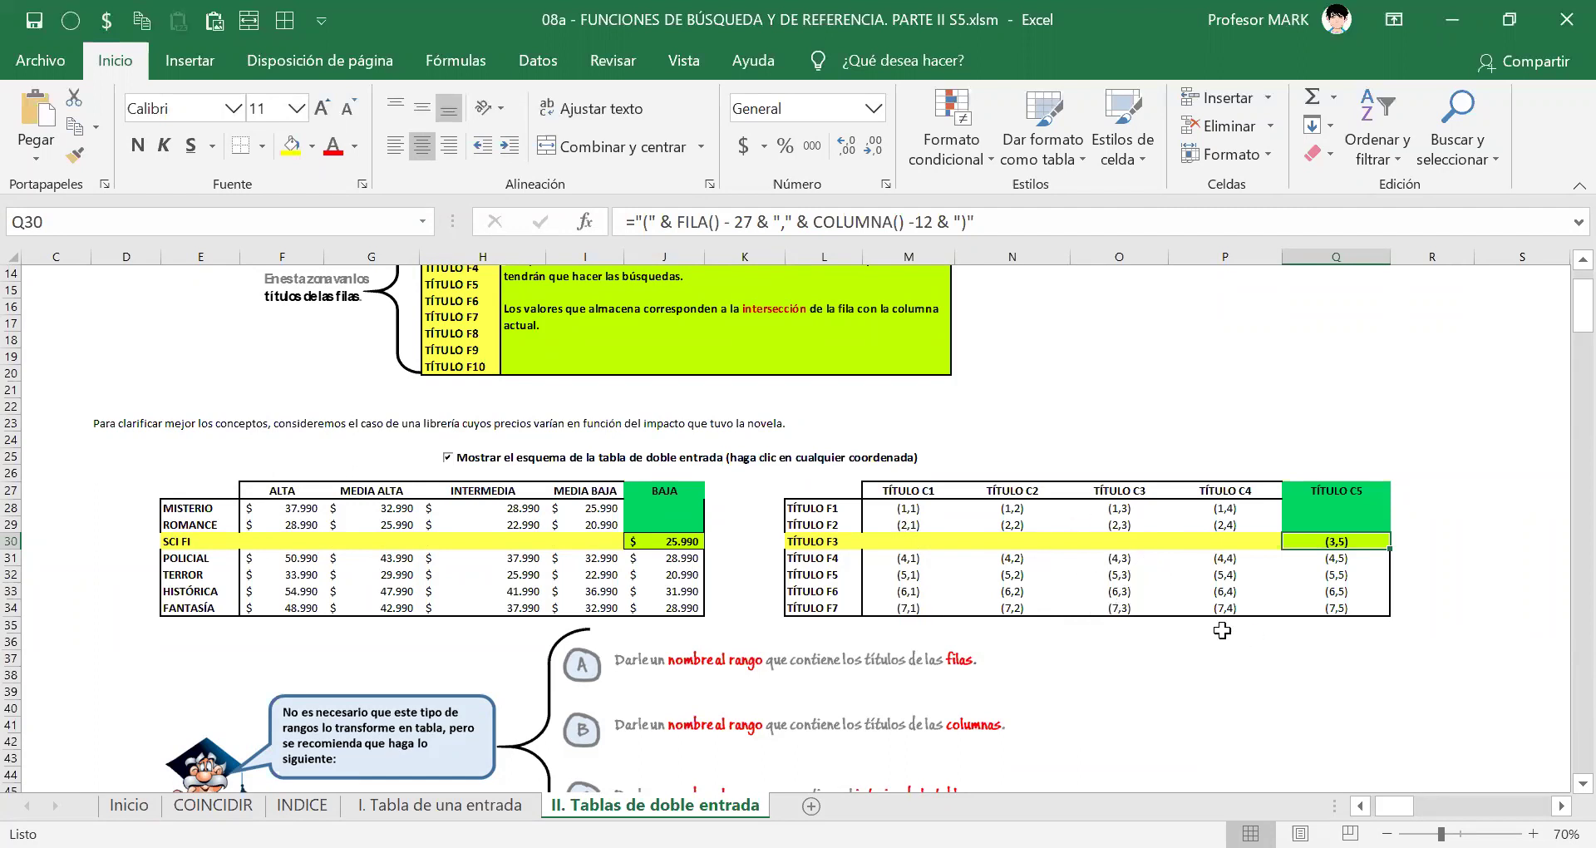
left_click(1225, 575)
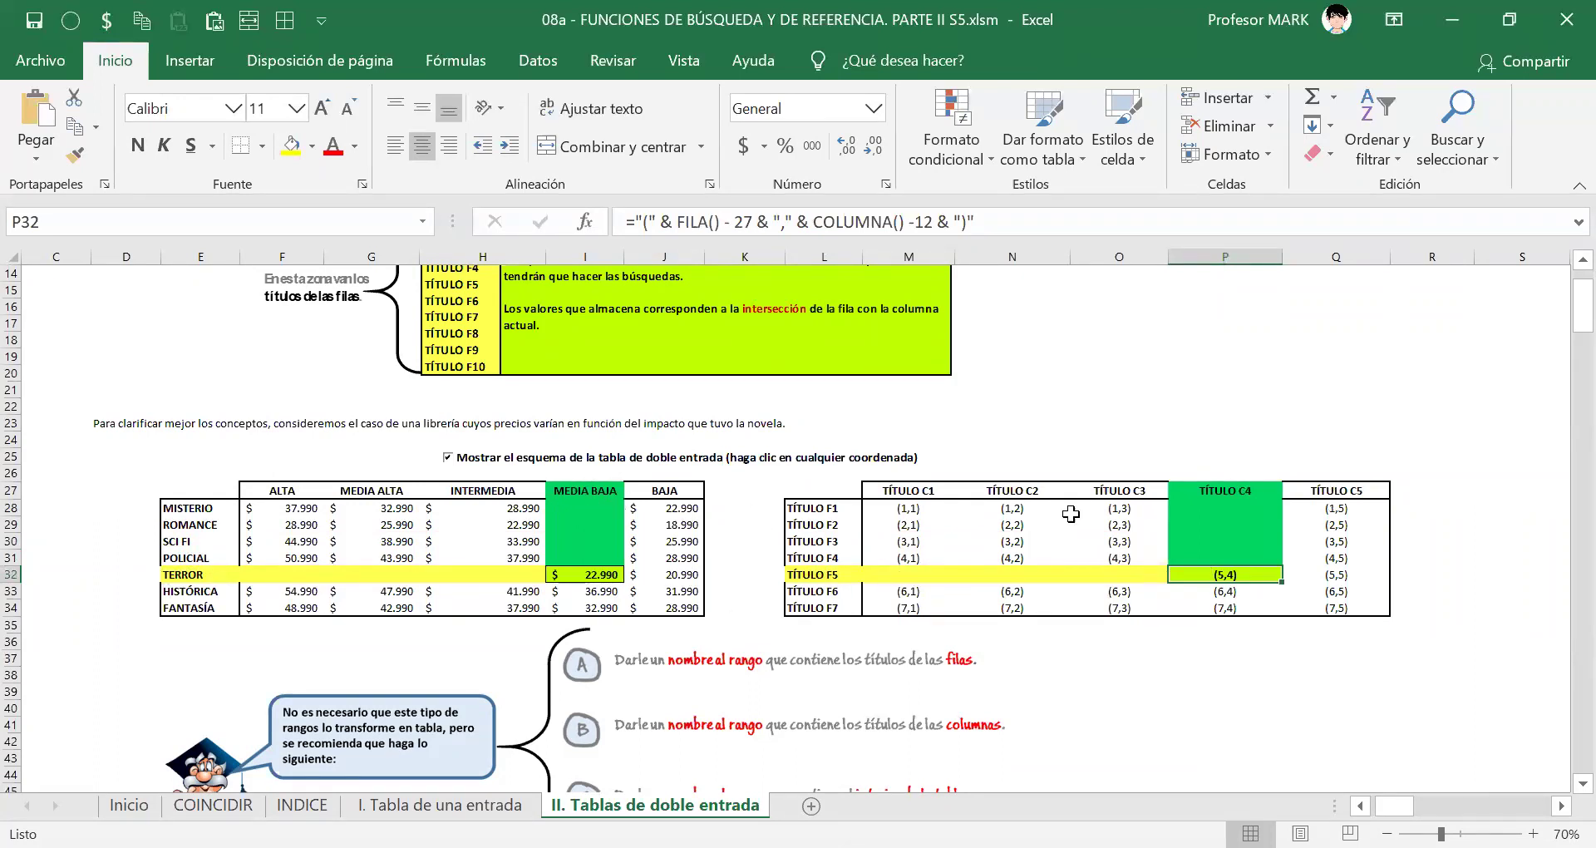
left_click(1016, 527)
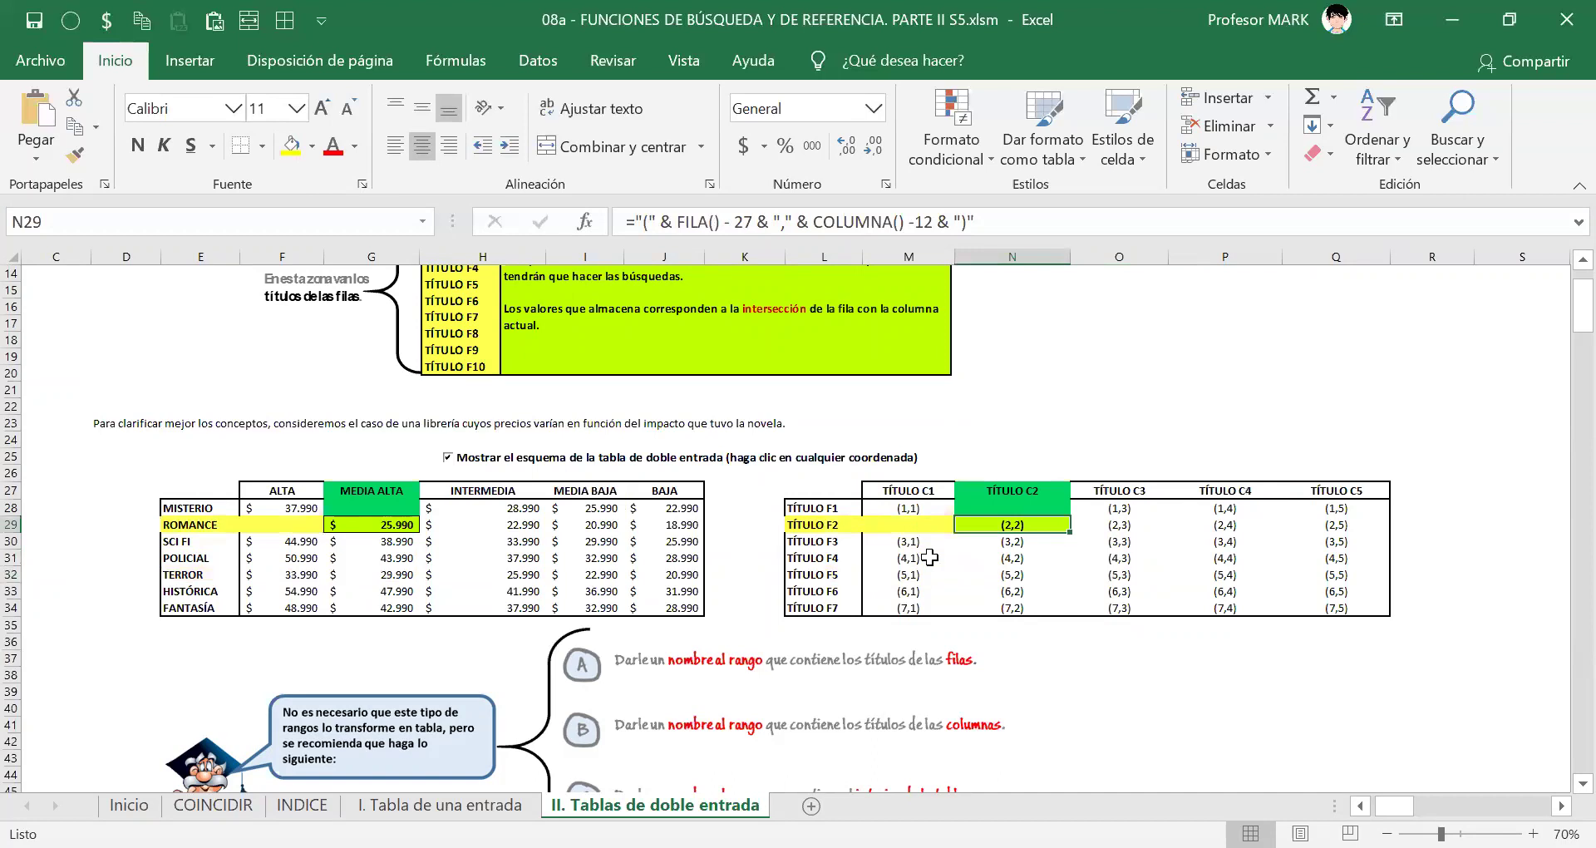
Select scheme coordinate (4,1) to match it with its price in the novel table.
left_click(917, 558)
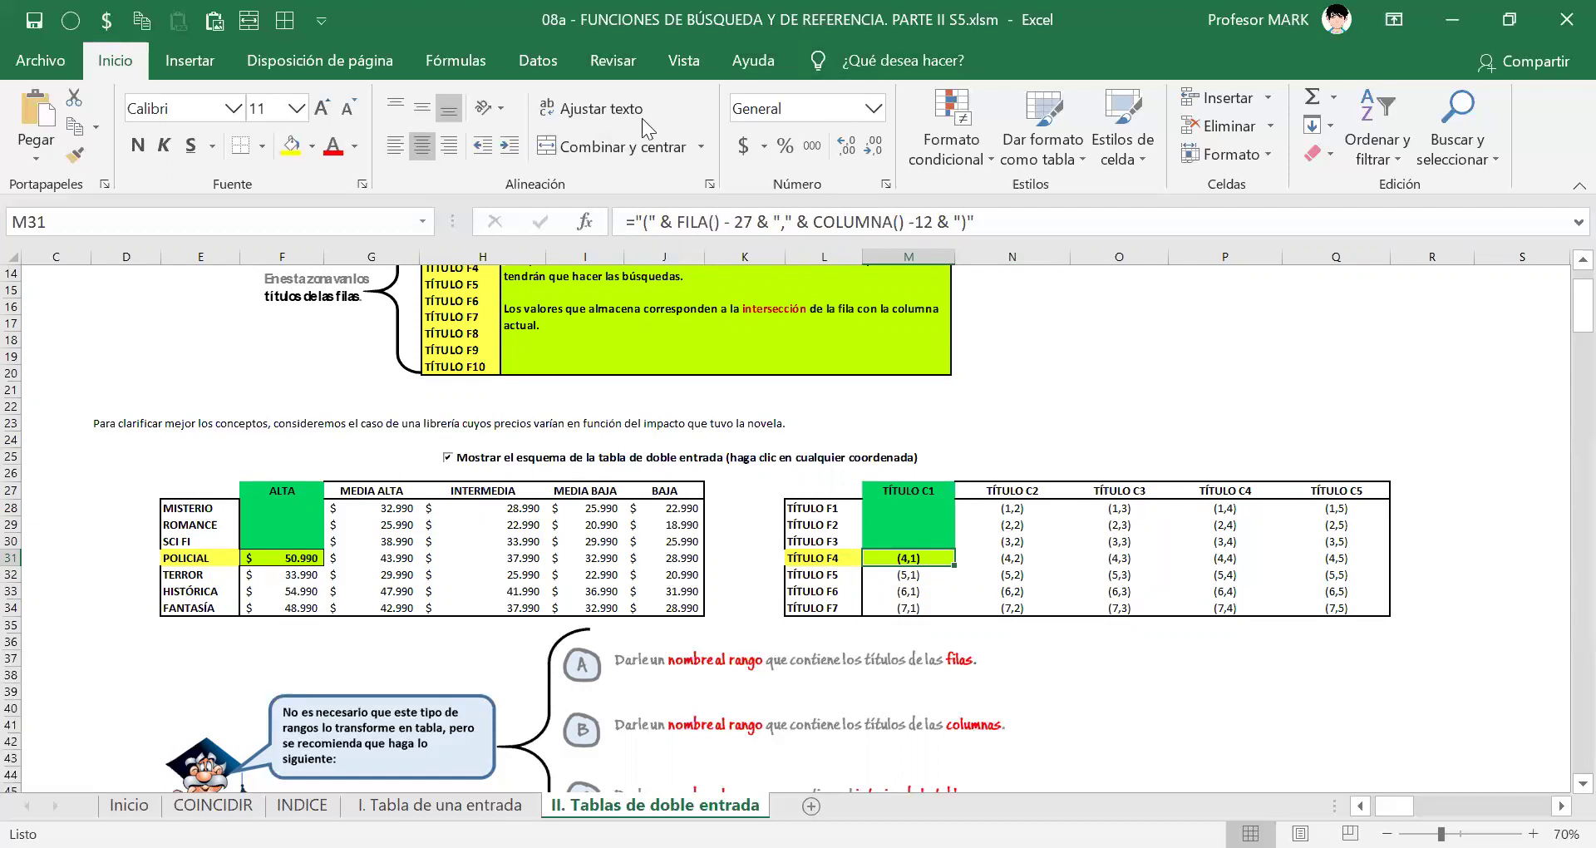
key("alt+Tab")
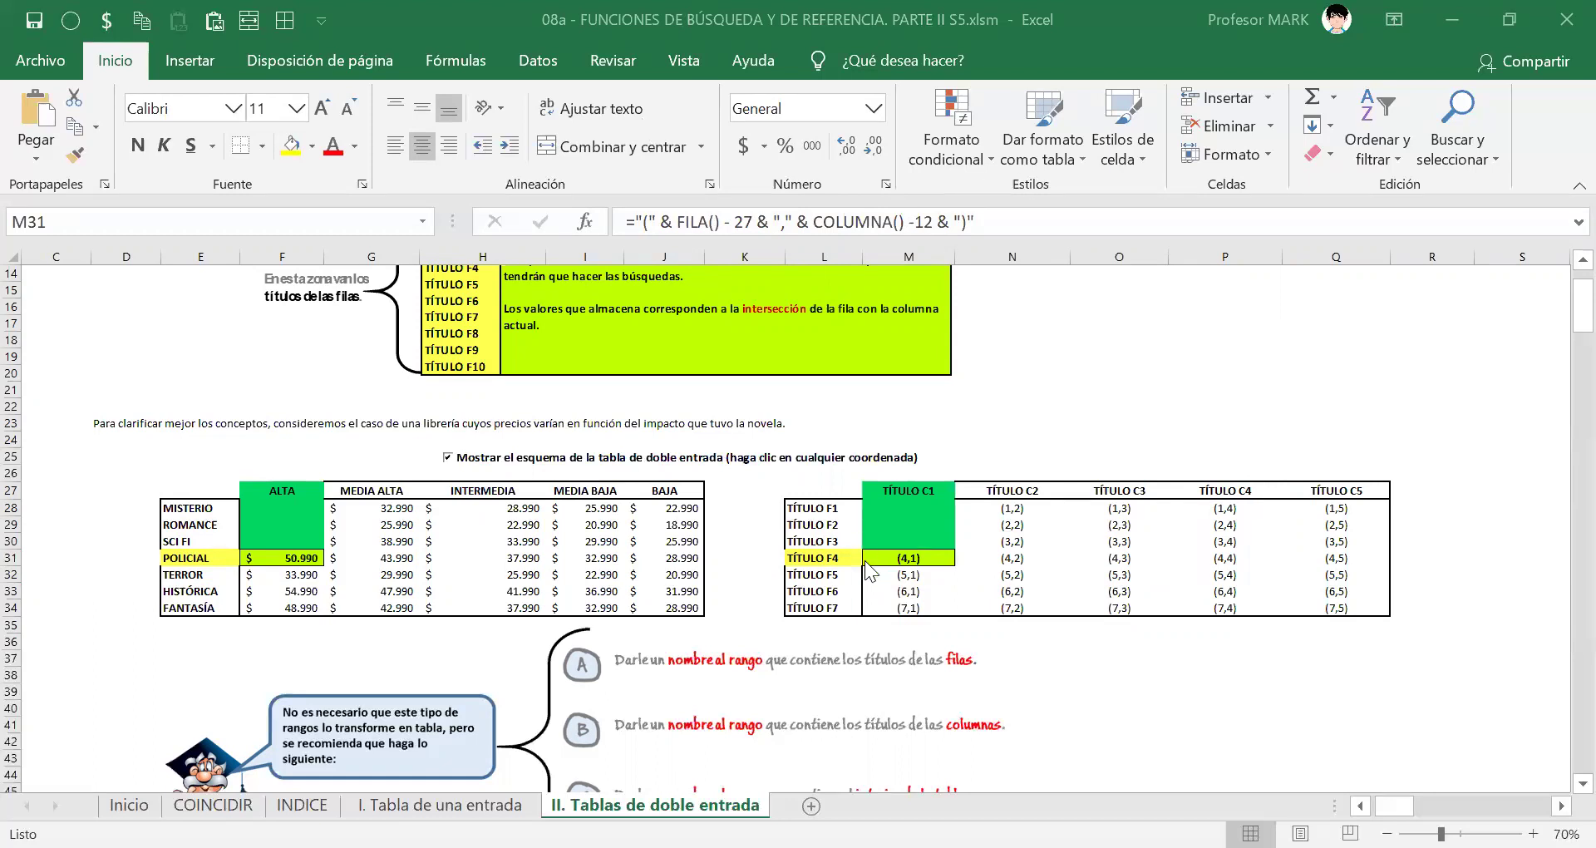
left_click(910, 554)
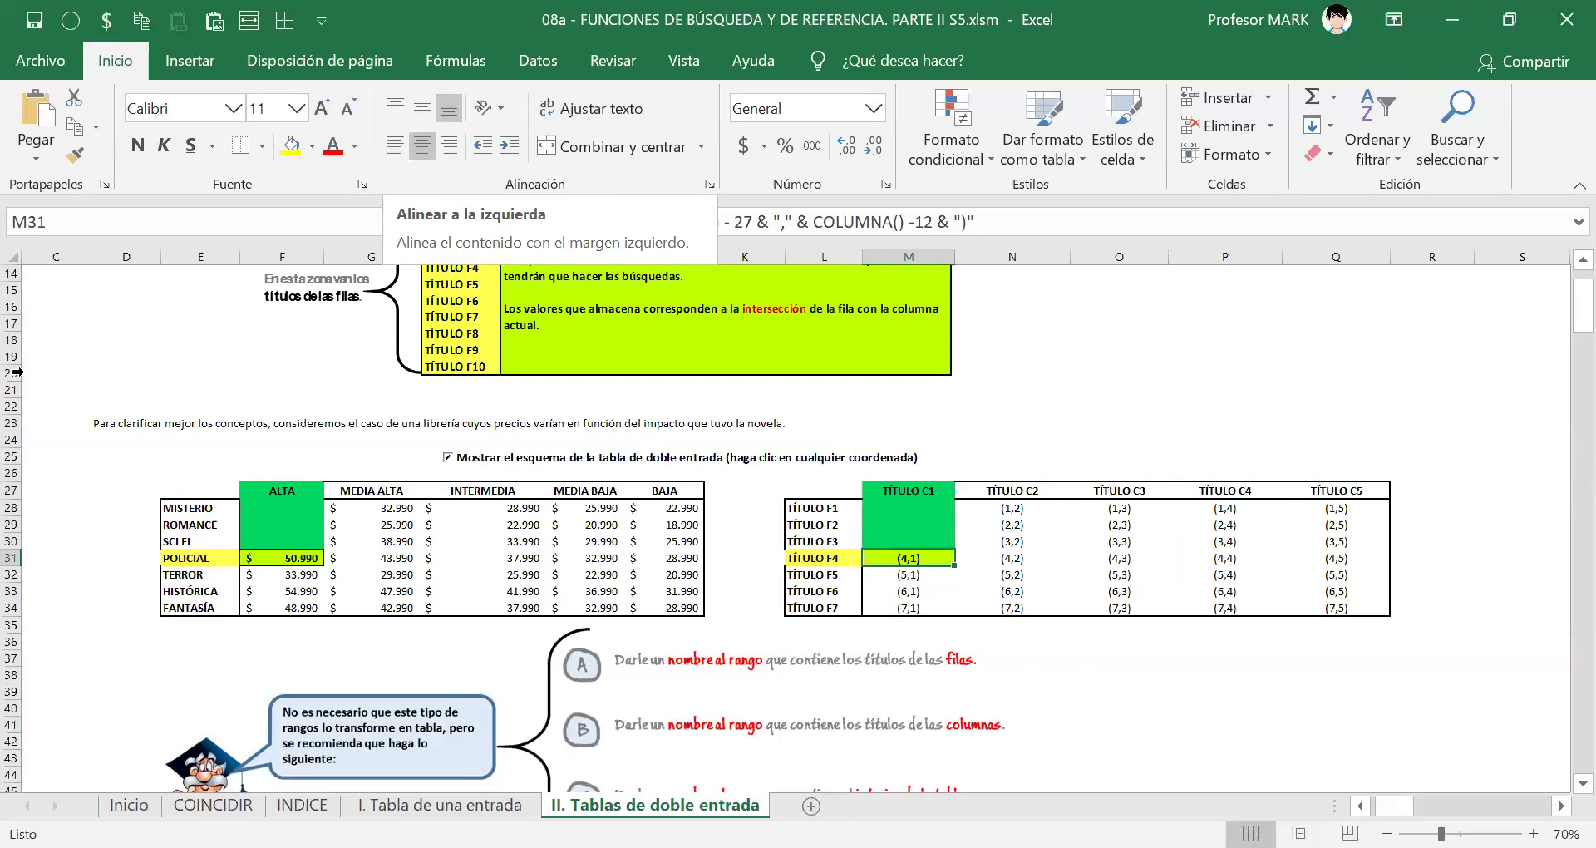
Hide the double-entry scheme and select interior prices of the novel table, including the TERROR and INTERMEDIA intersection.
left_click(448, 458)
left_click_drag(273, 517, 717, 615)
left_click(291, 529)
left_click(543, 578)
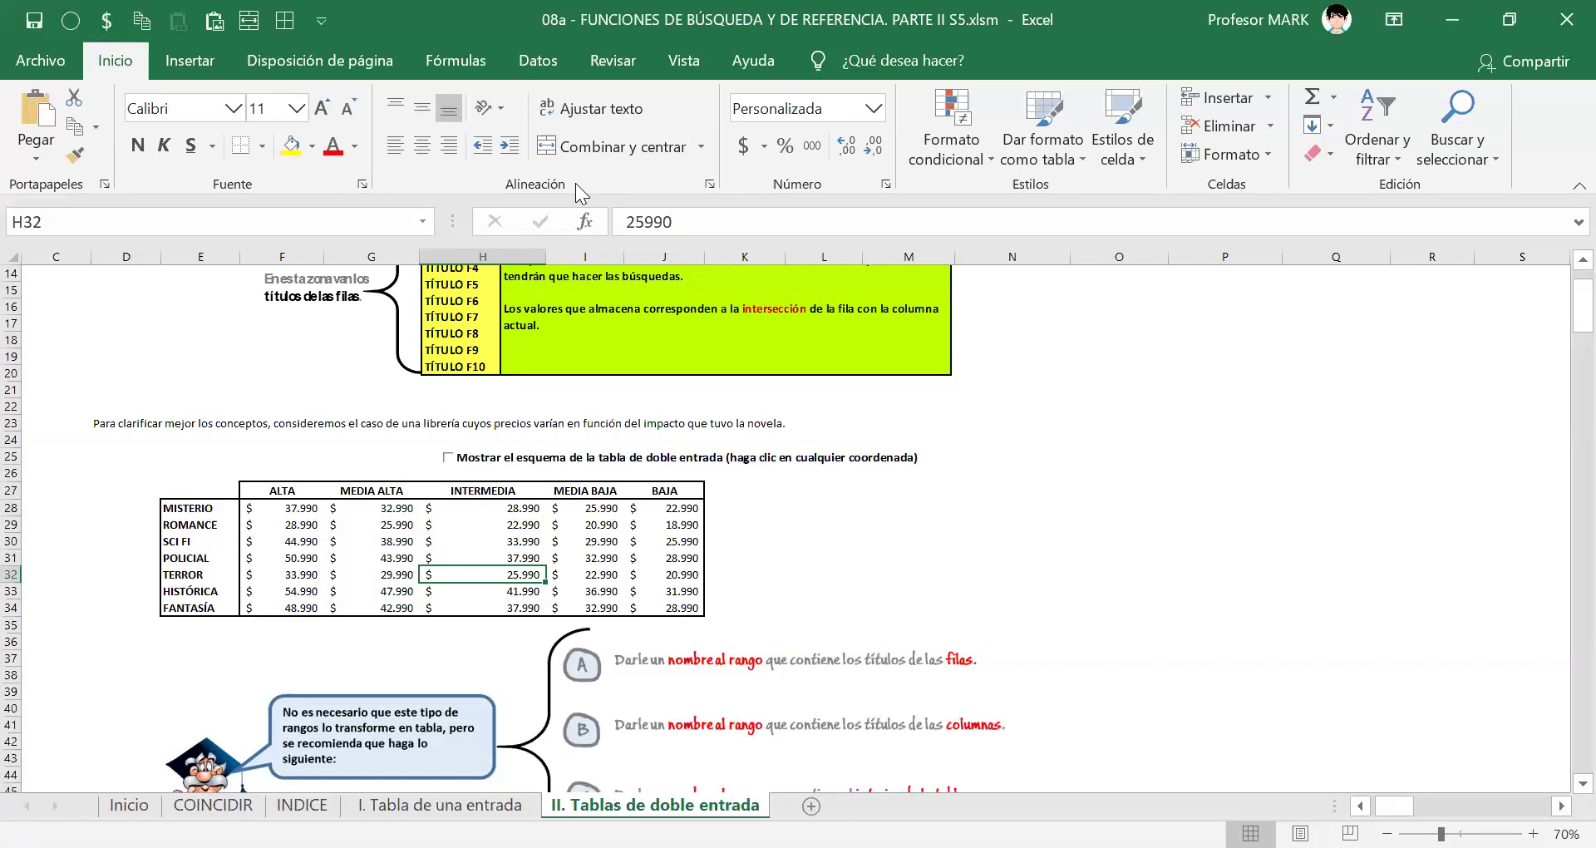
left_click(201, 457)
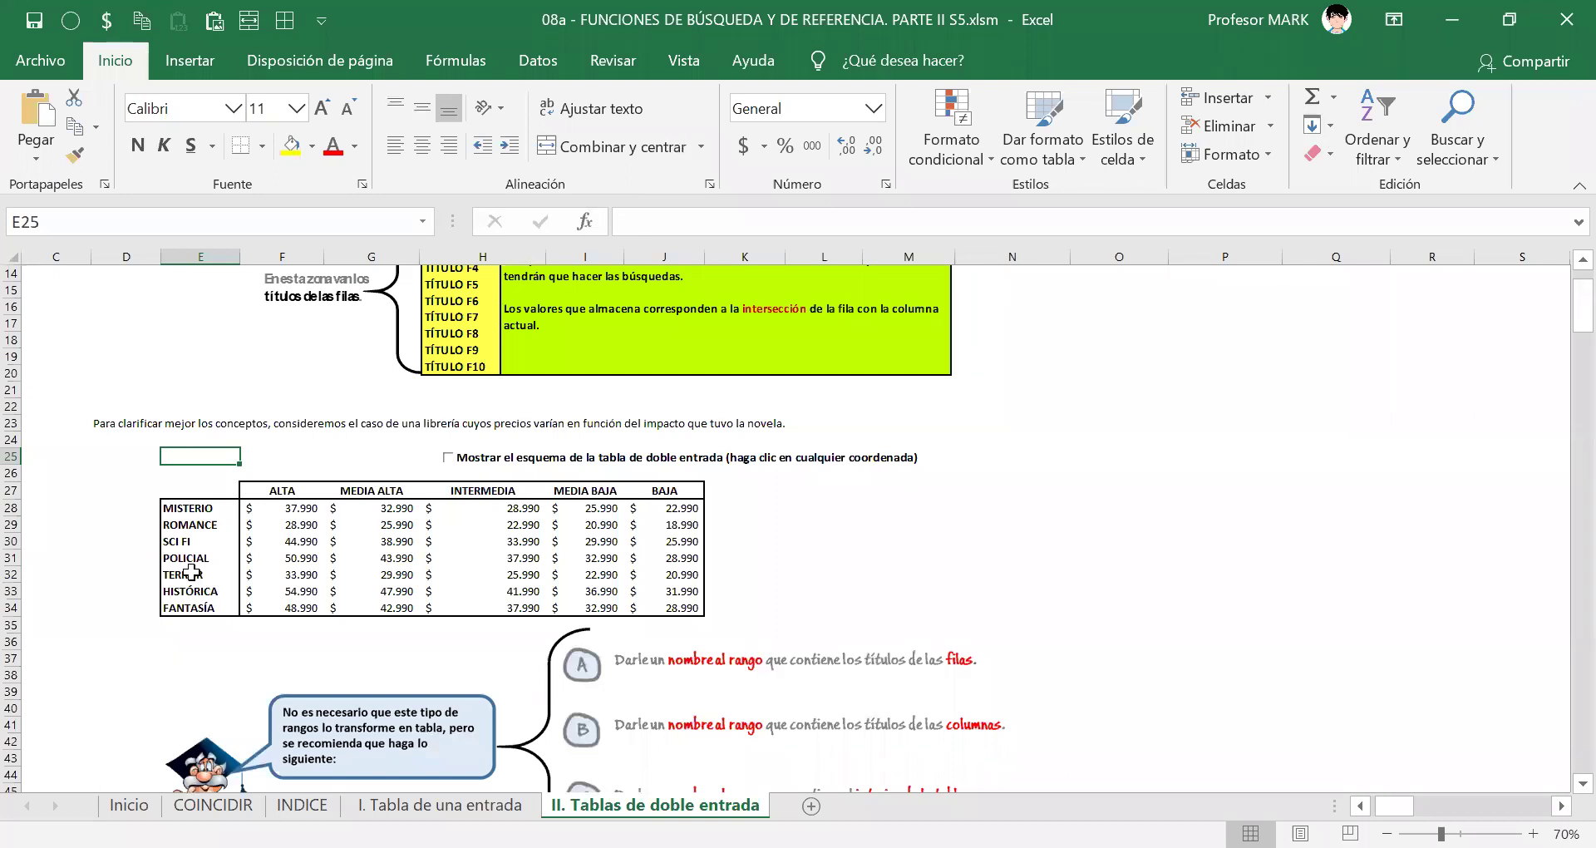
Show the double-entry scheme again and check the prices matching coordinates such as (6,3), (3,4) and (5,3).
left_click(447, 459)
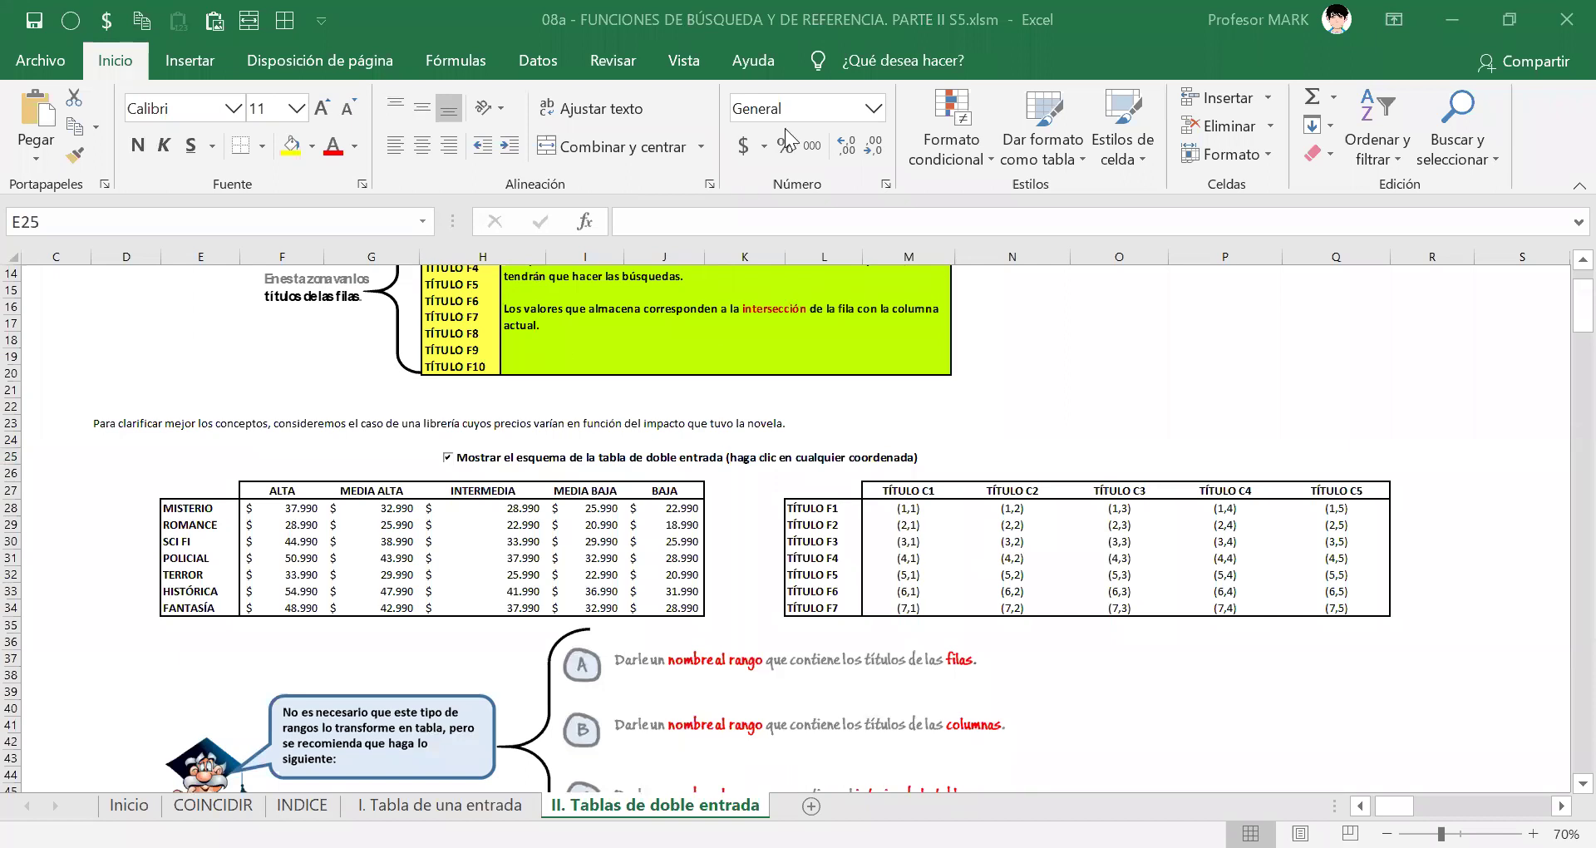
left_click(1119, 546)
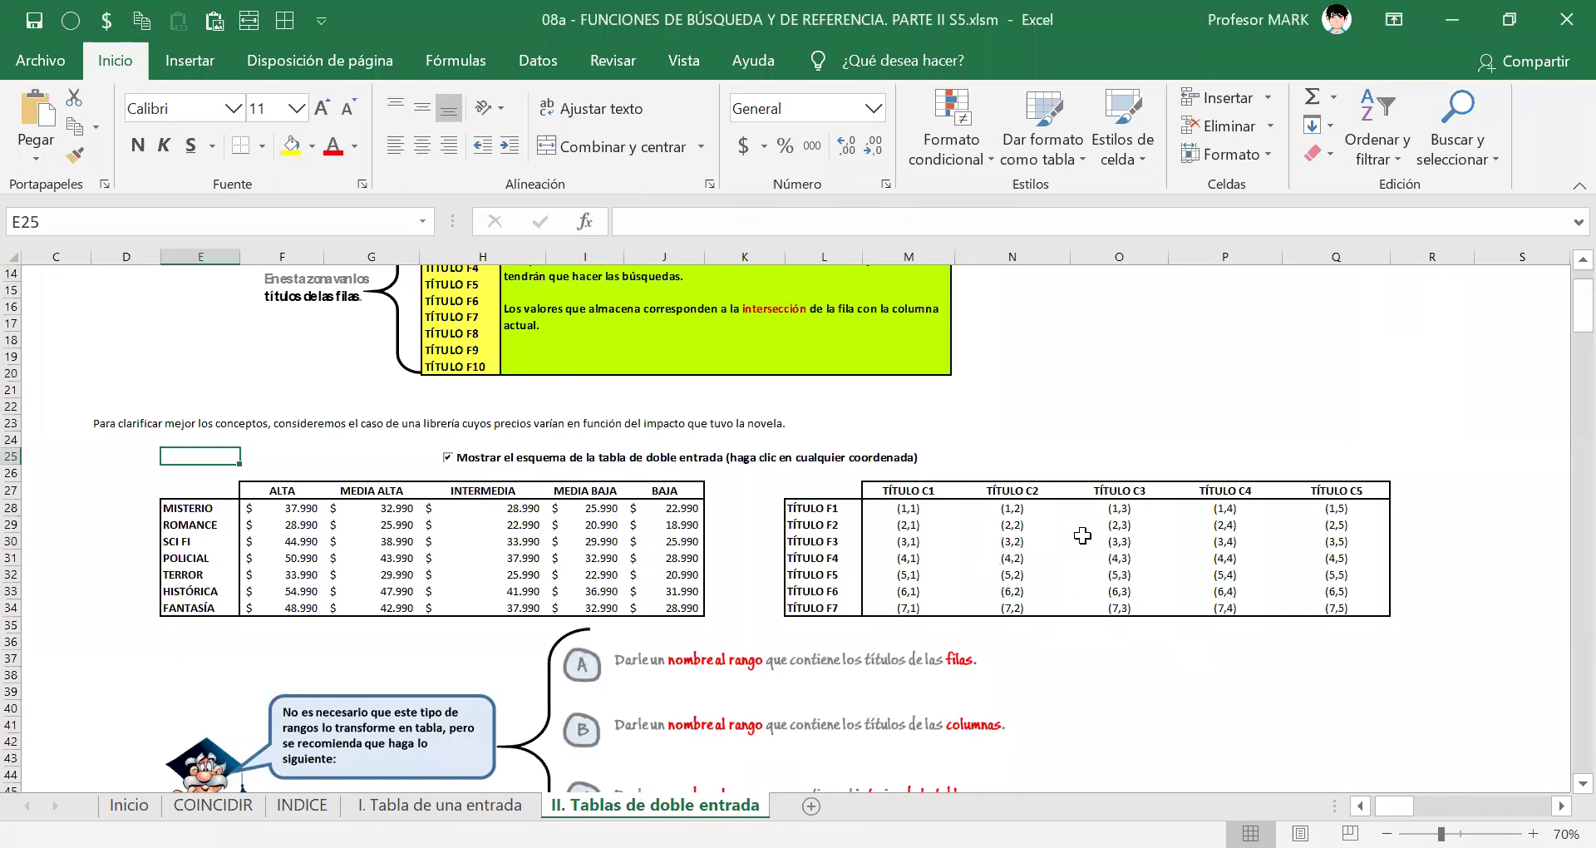
left_click(1156, 583)
left_click(1227, 539)
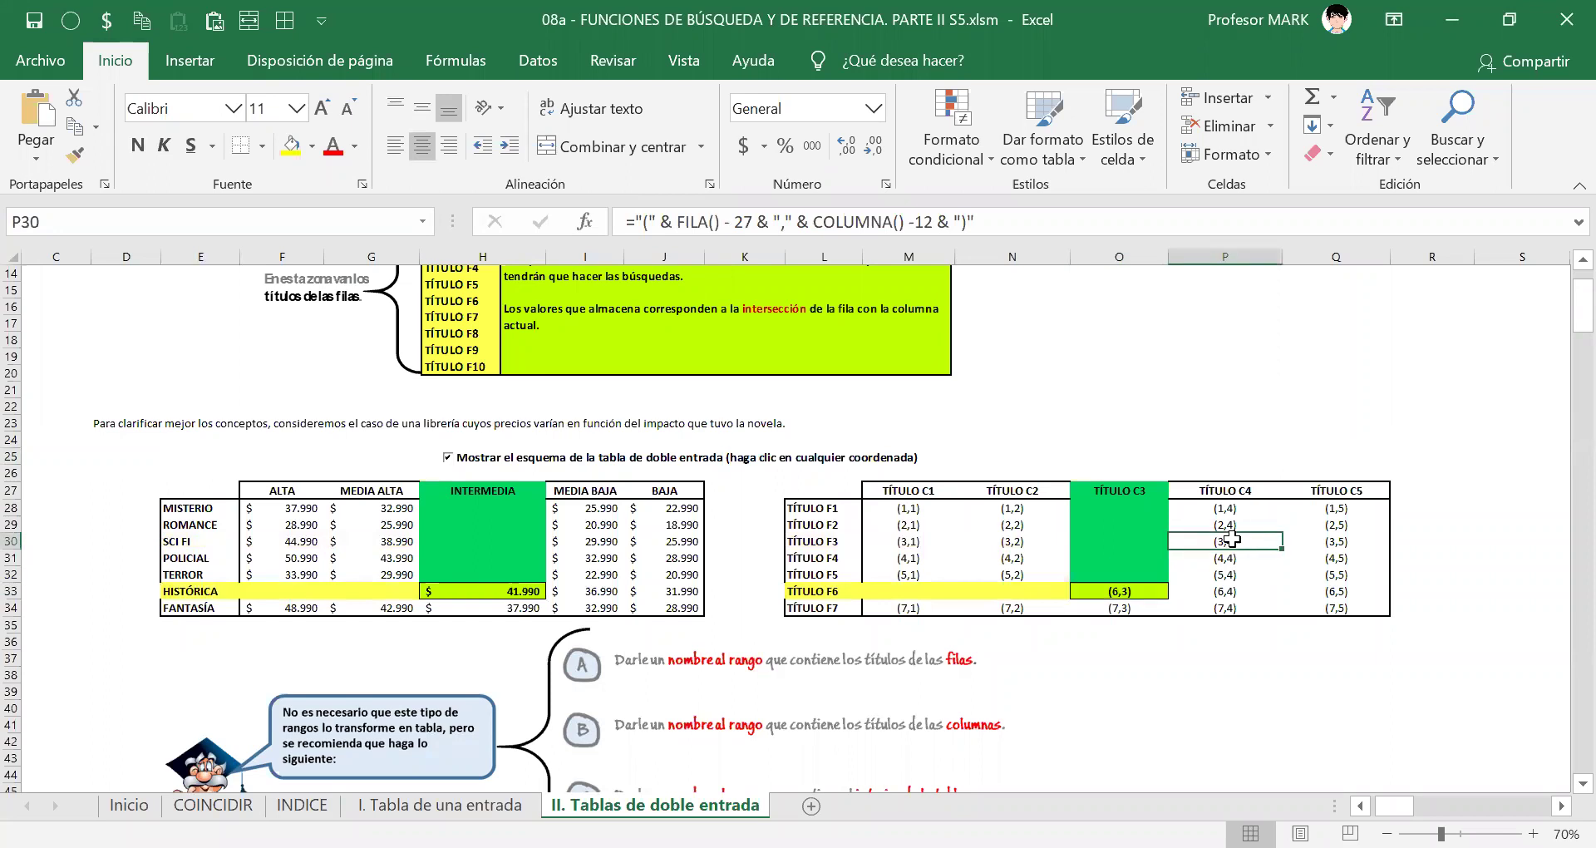
left_click(1287, 558)
left_click(1123, 577)
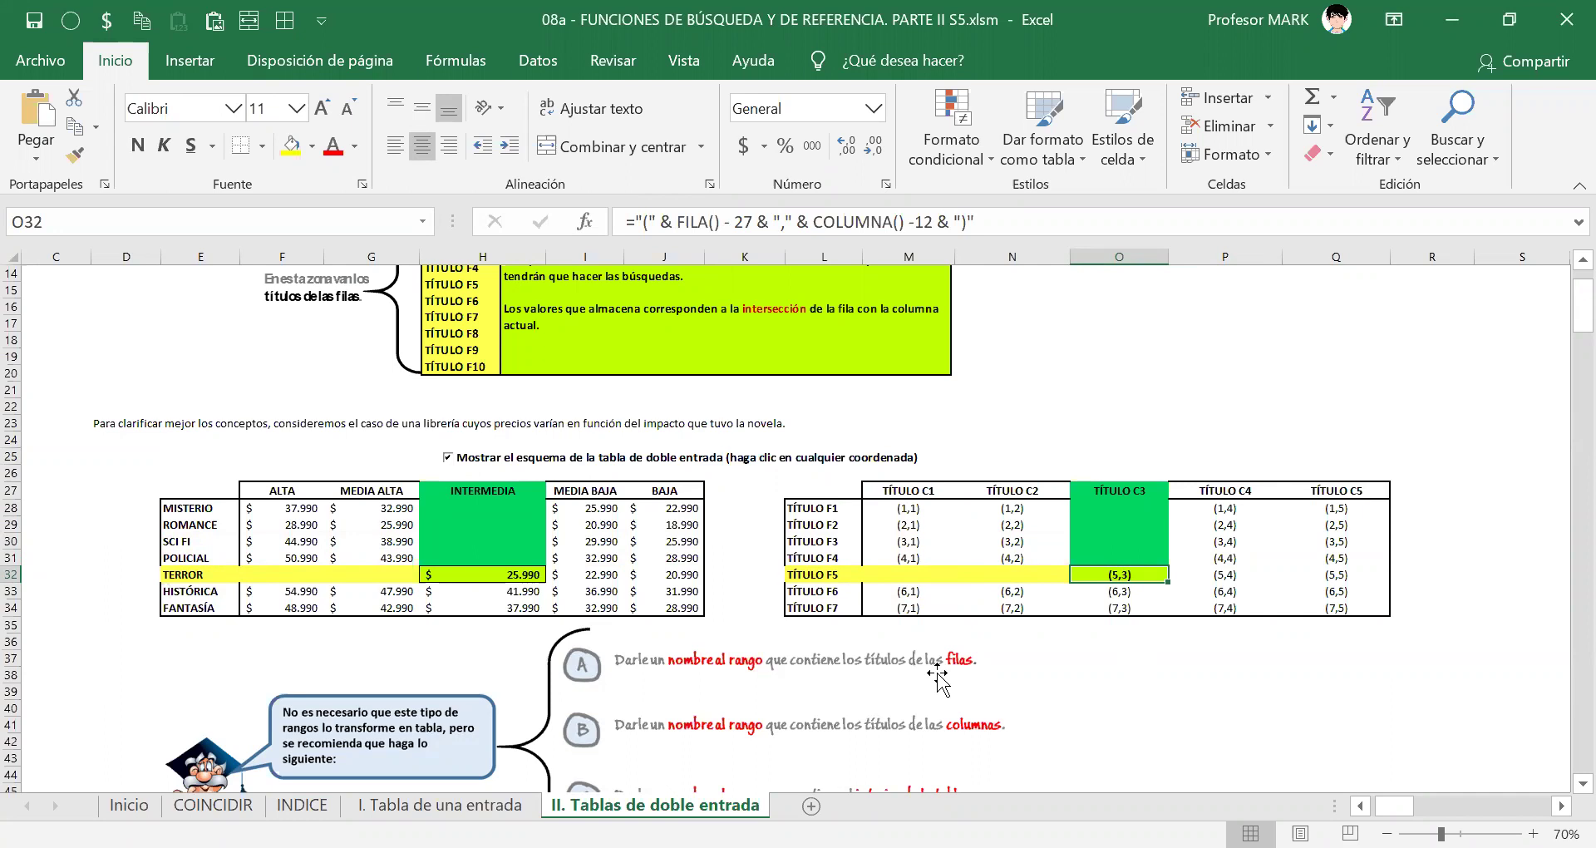
Hide the double-entry scheme and restore the sheet zoom to 100%.
left_click(448, 458)
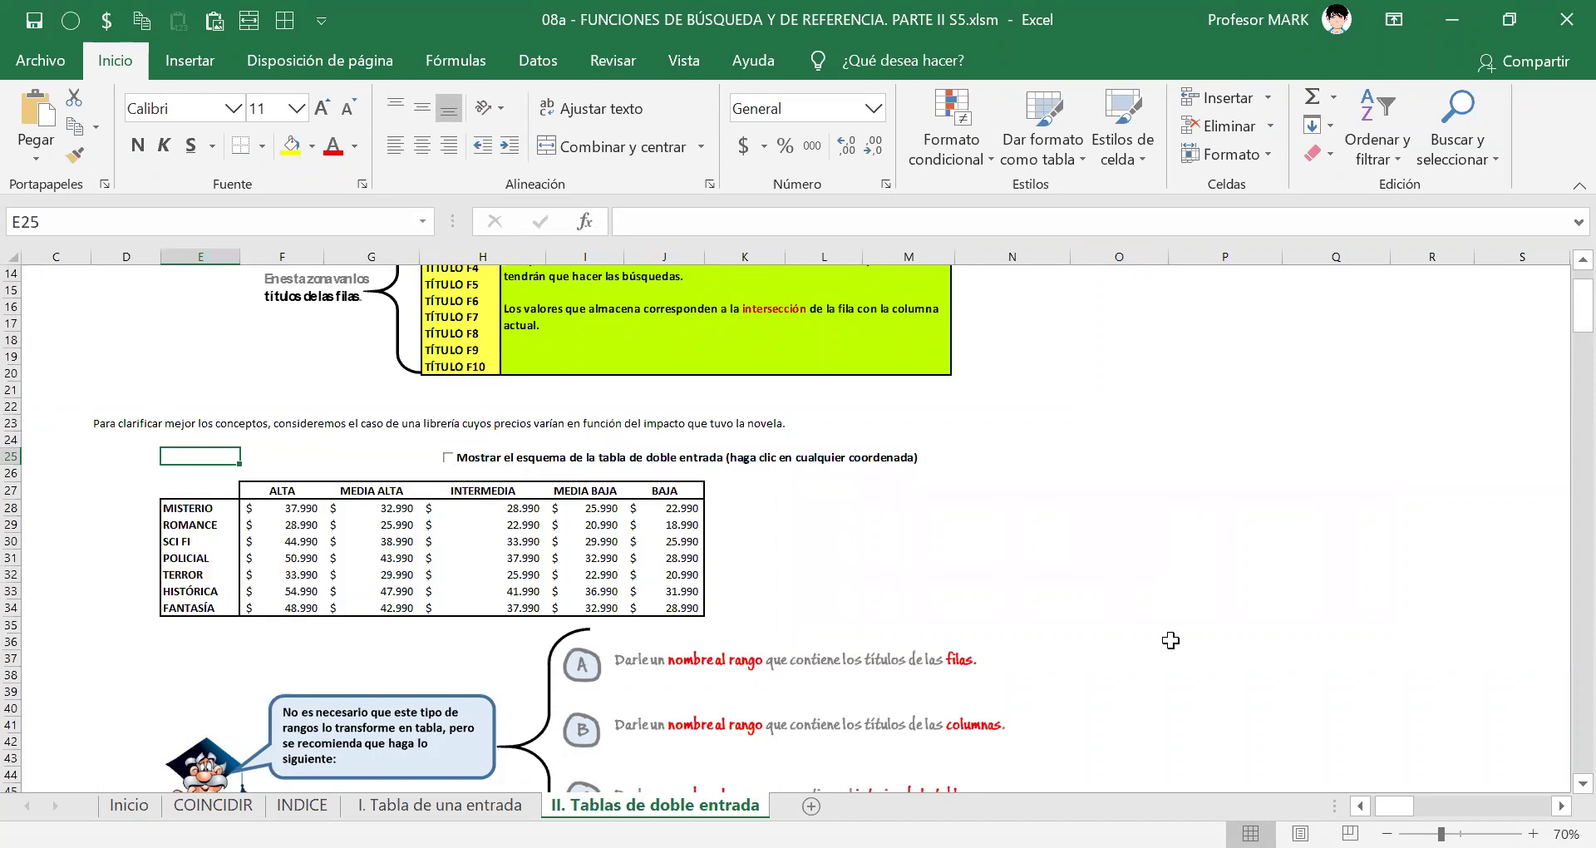
scroll(880, 619, "down", 1)
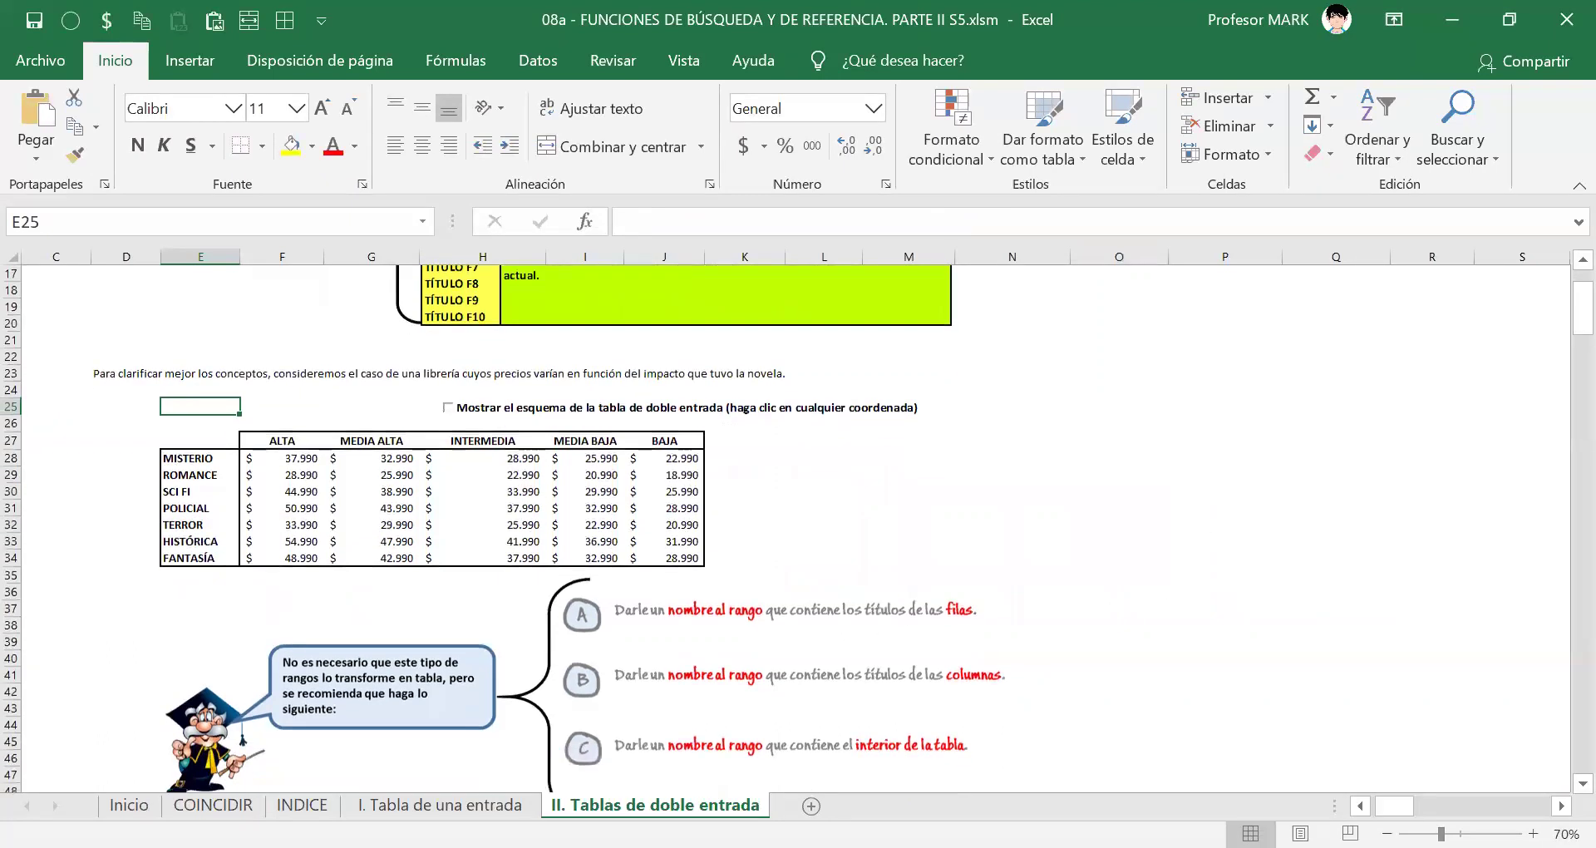
left_click(1534, 833)
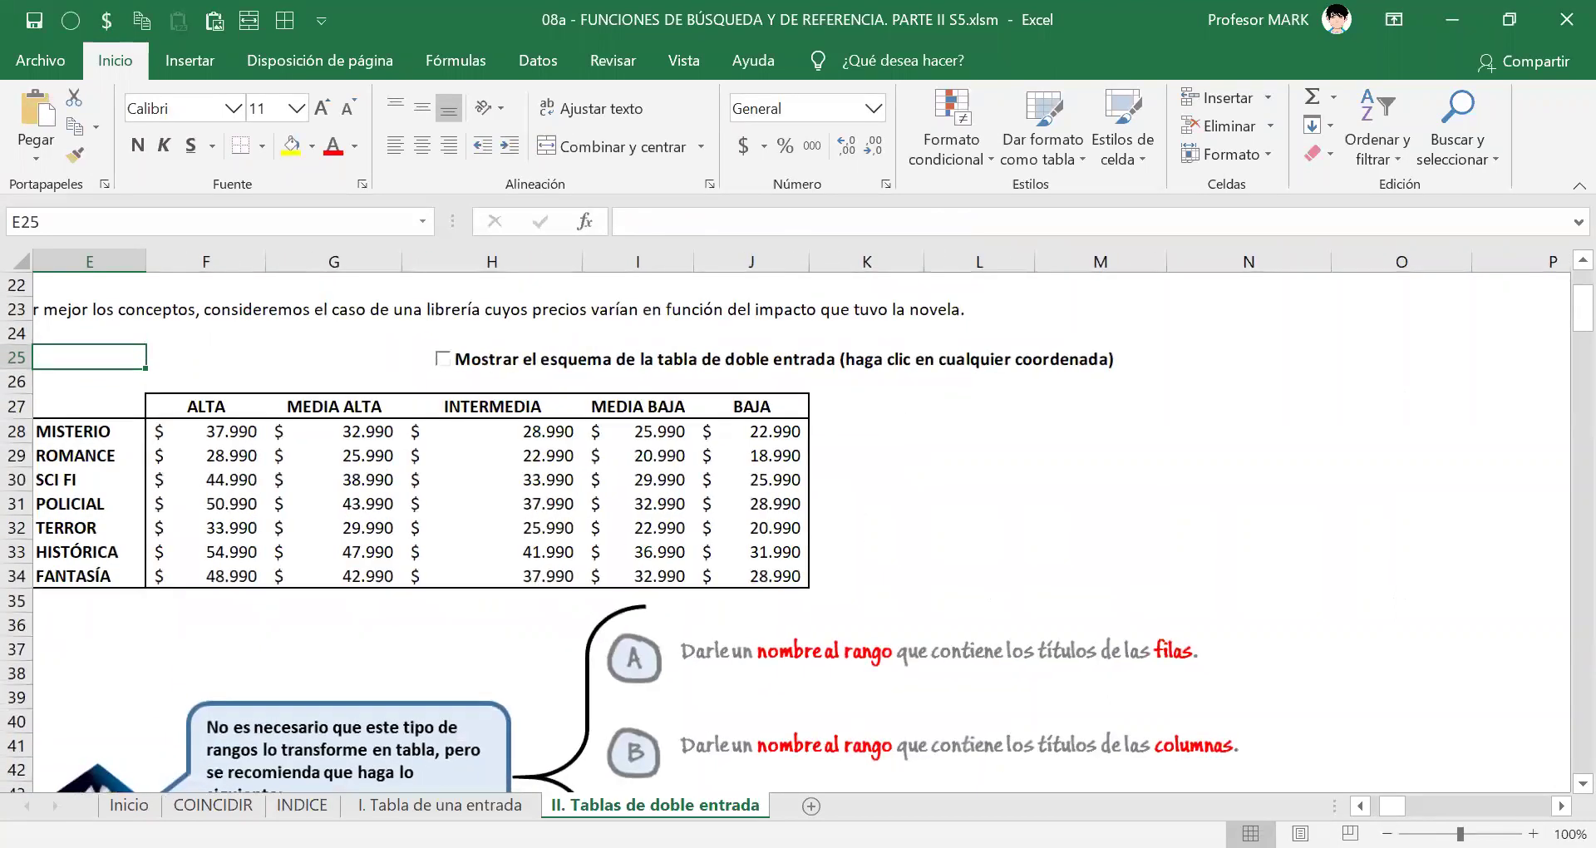
left_click_drag(1393, 805, 1381, 806)
scroll(1208, 663, "down", 1)
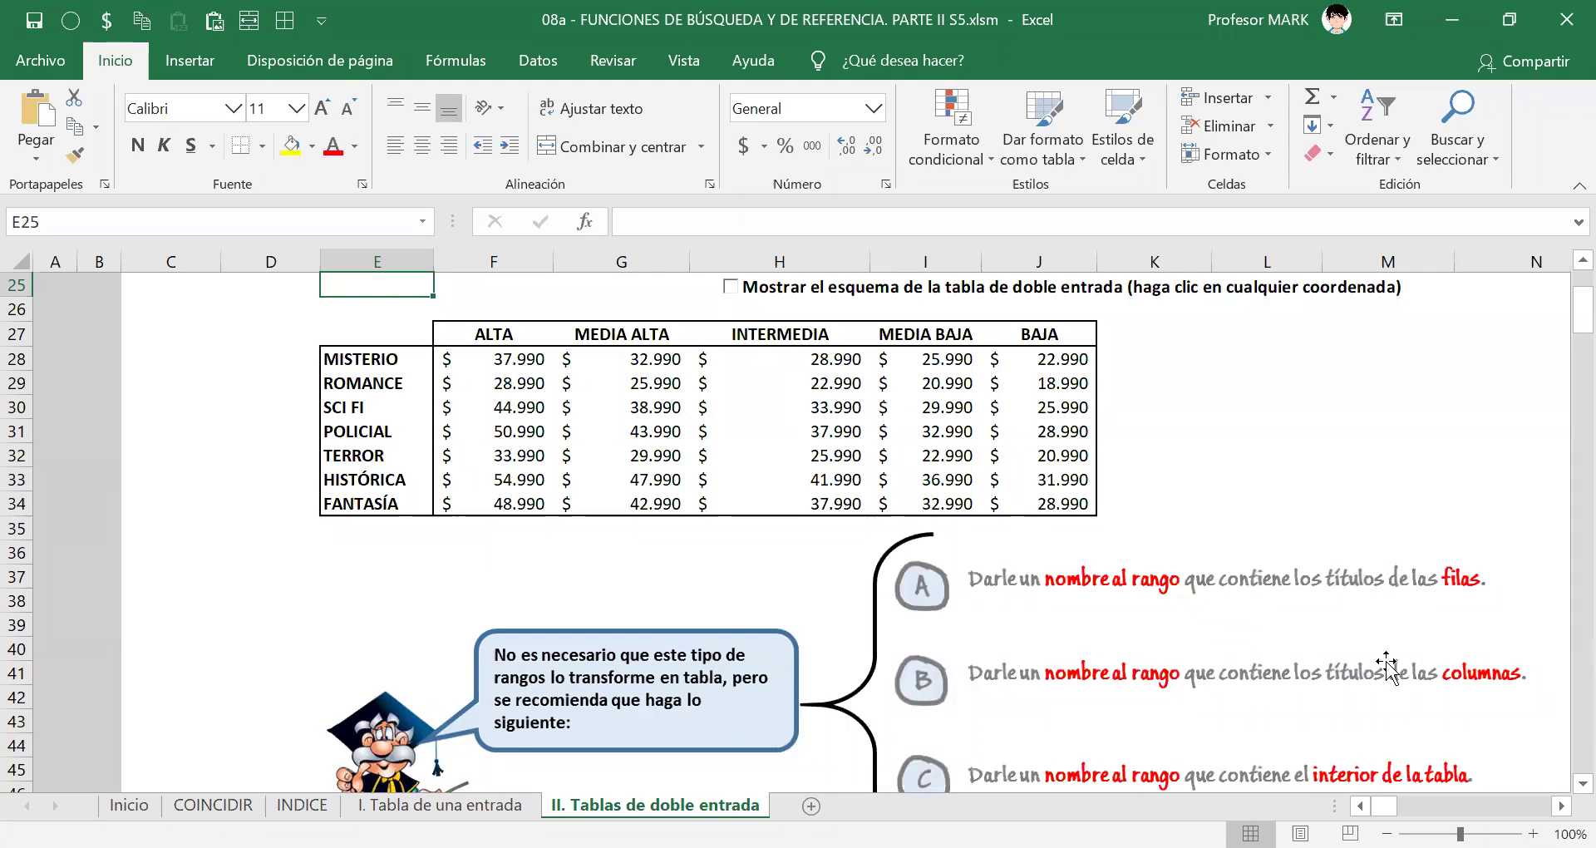
Convert the novel price range E27:J34, including its blank corner cell, into a table with headers.
left_click(384, 334)
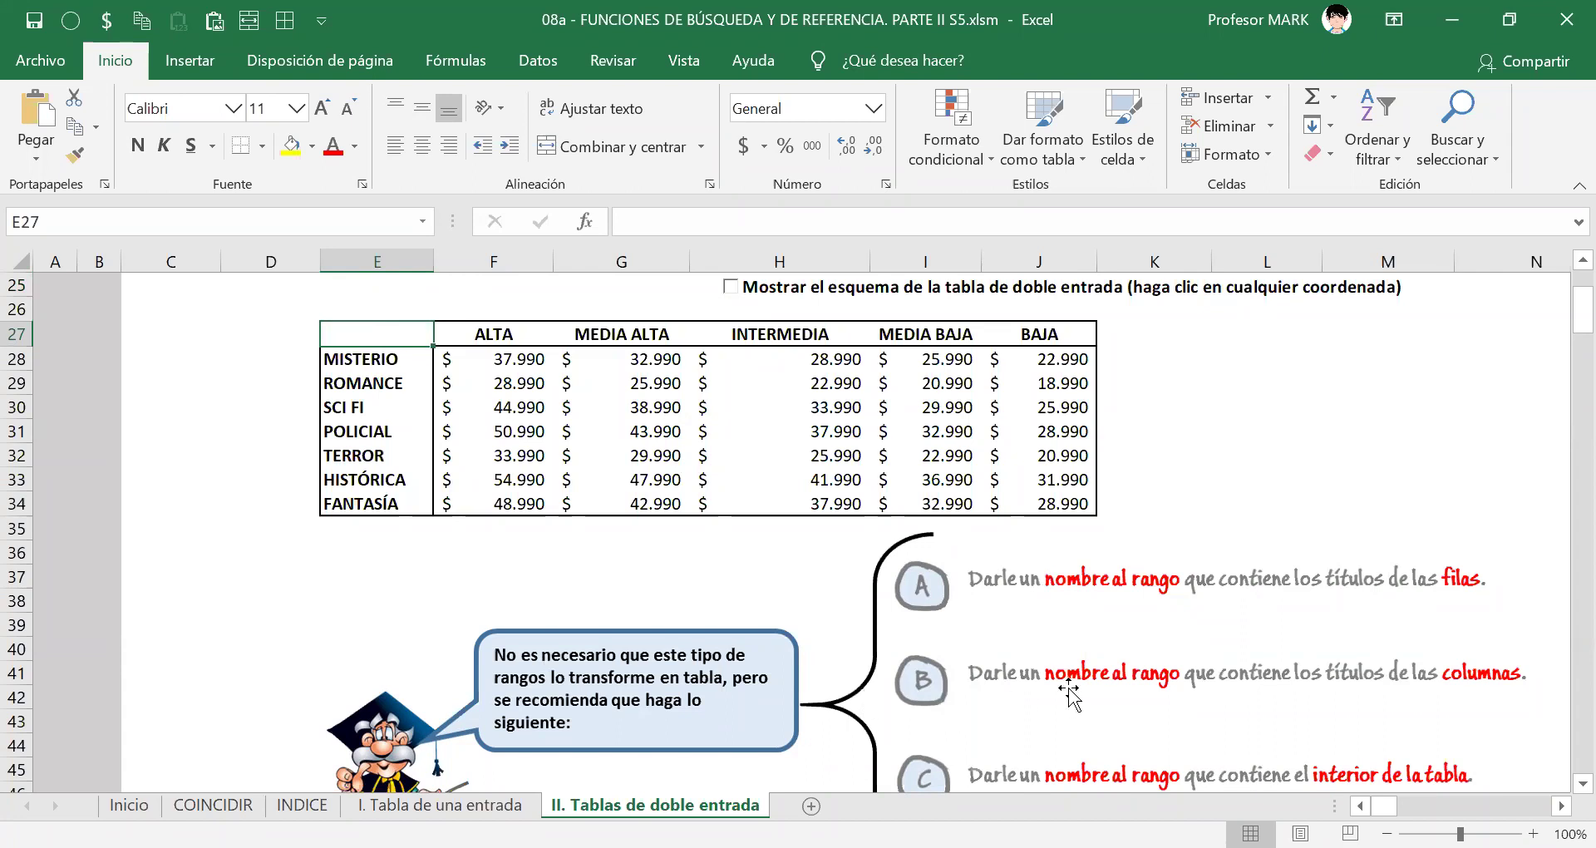
scroll(1081, 694, "down", 1)
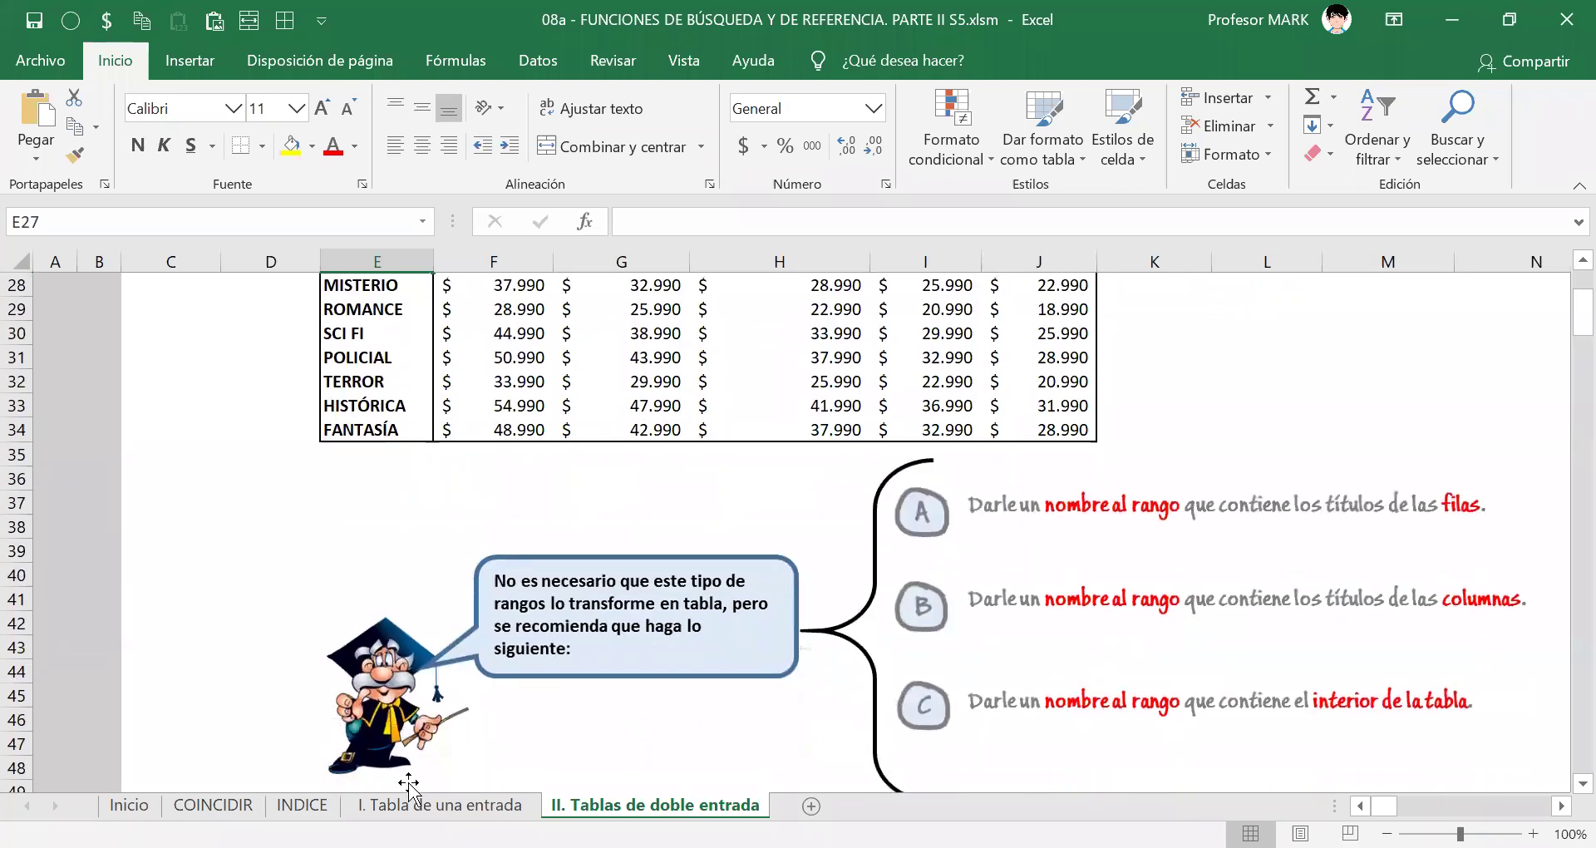
scroll(433, 663, "up", 2)
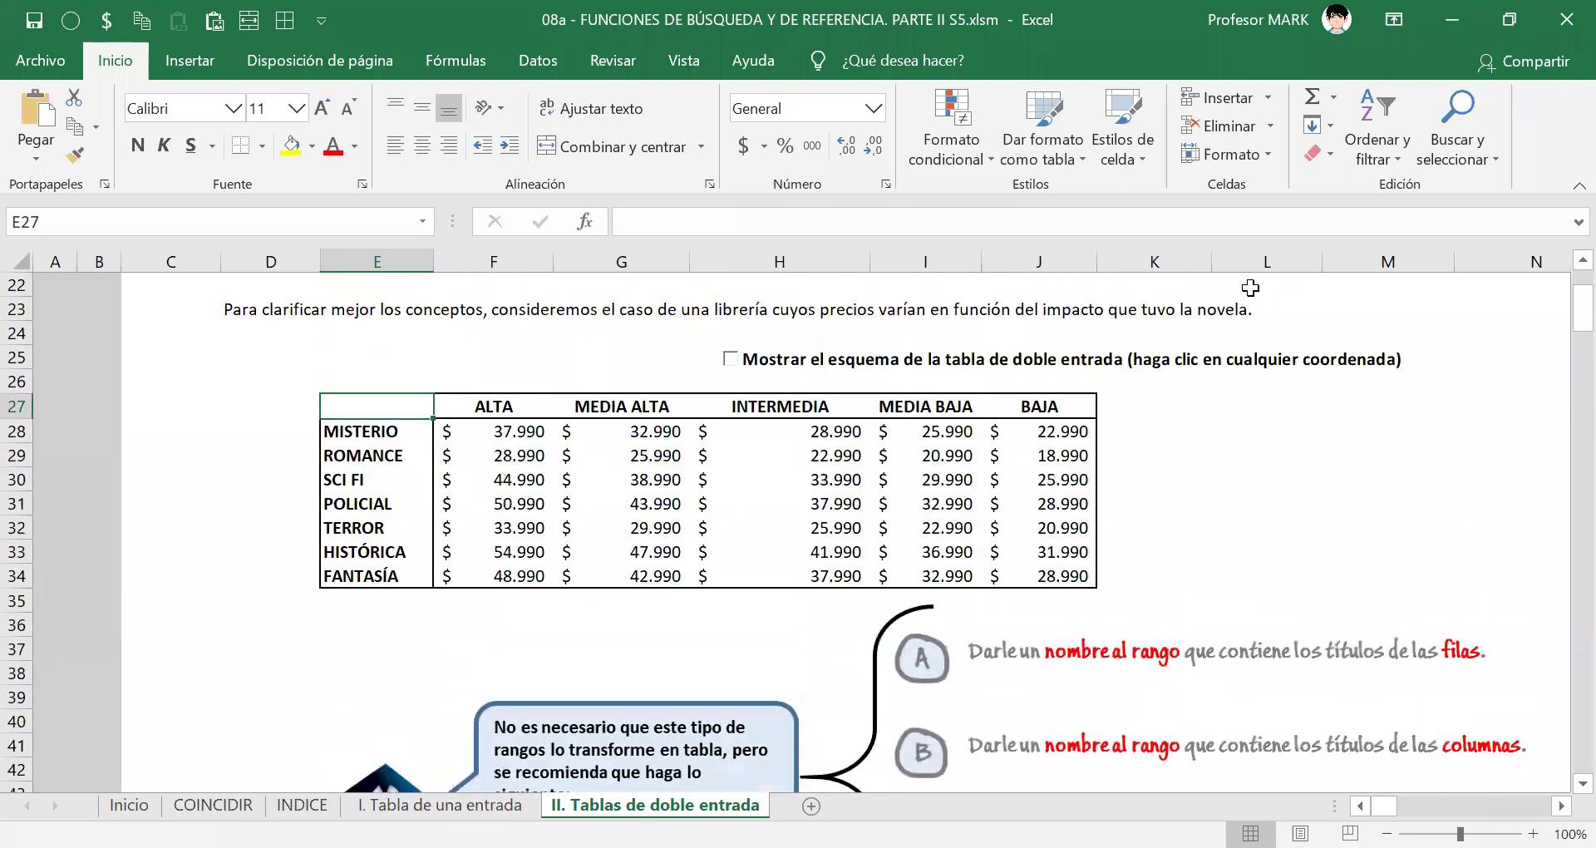
key("shift+Right")
key("shift+Down")
key("shift+Down")
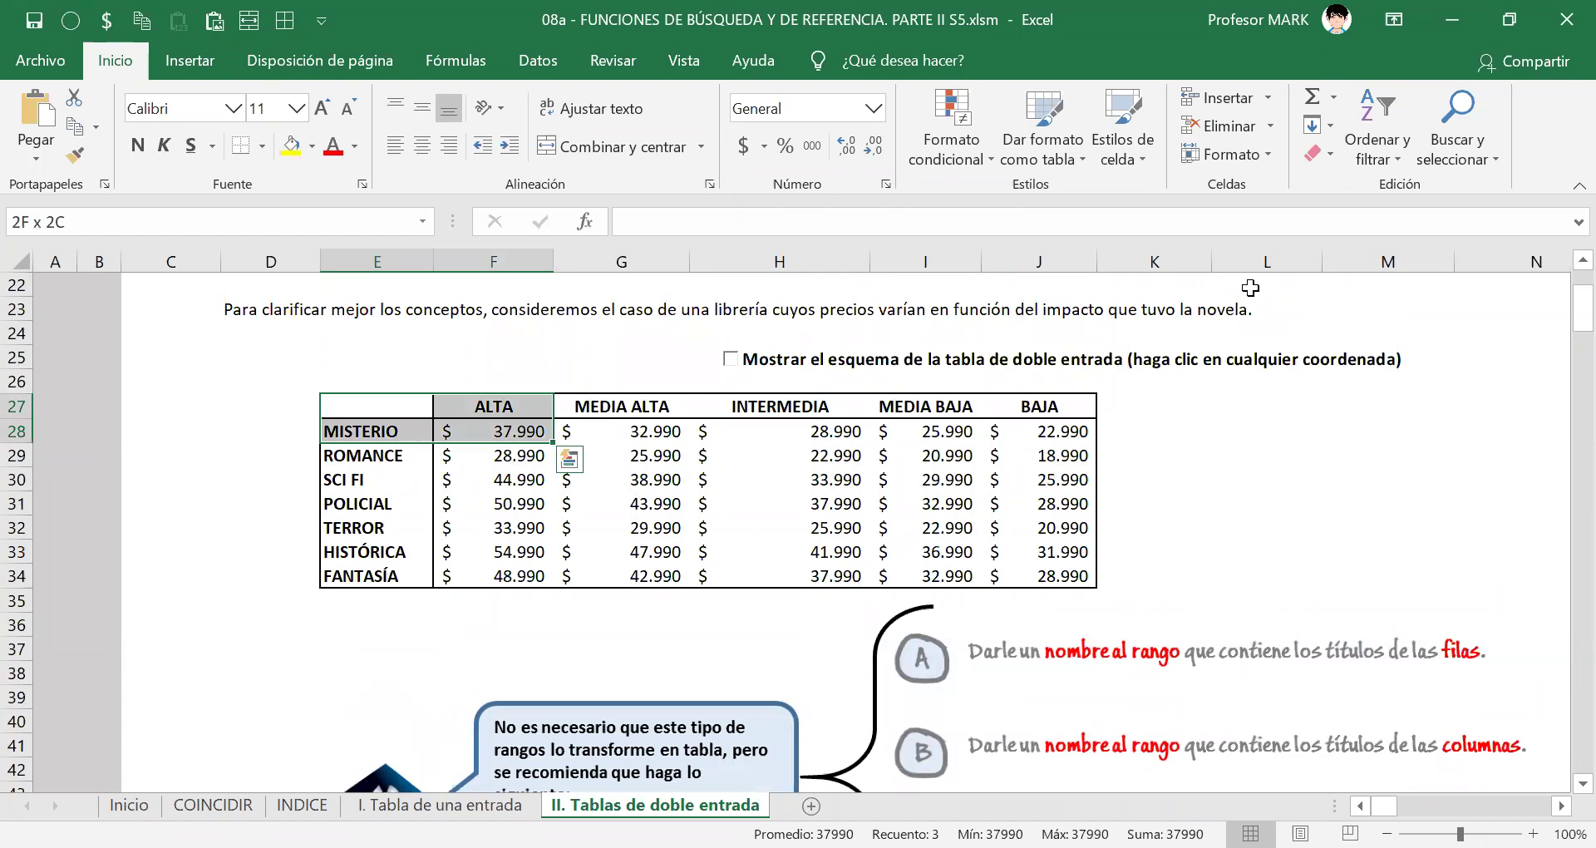
key("shift+Right")
key("shift+Right")
key("shift+Right")
key("shift+Right")
key("shift+Down")
key("shift+Down")
key("shift+Down")
key("shift+Down")
key("shift+Down")
key("ctrl+t")
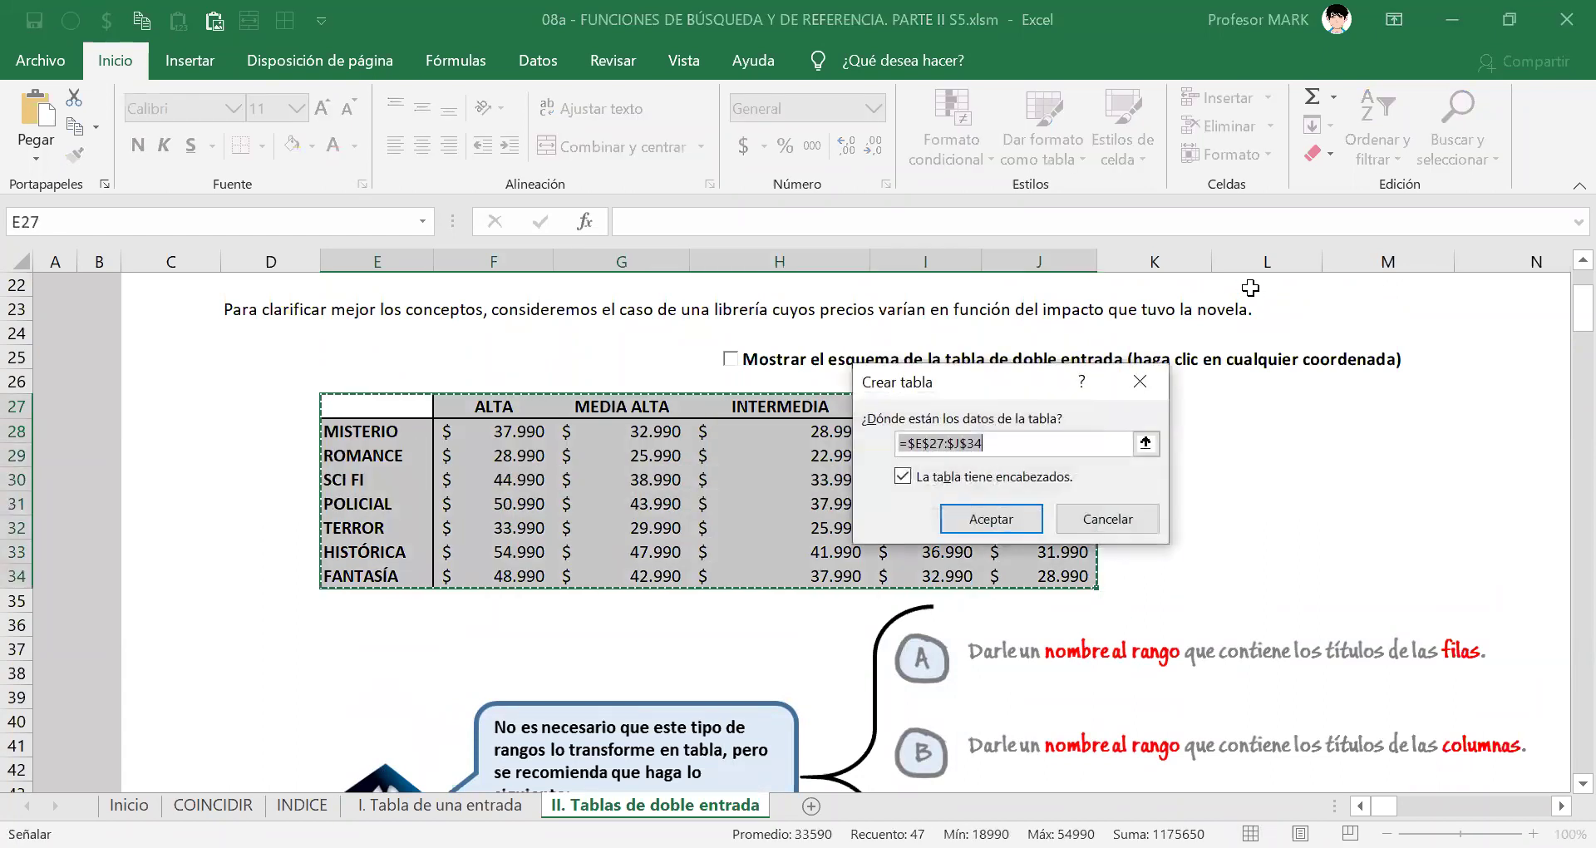
key("Return")
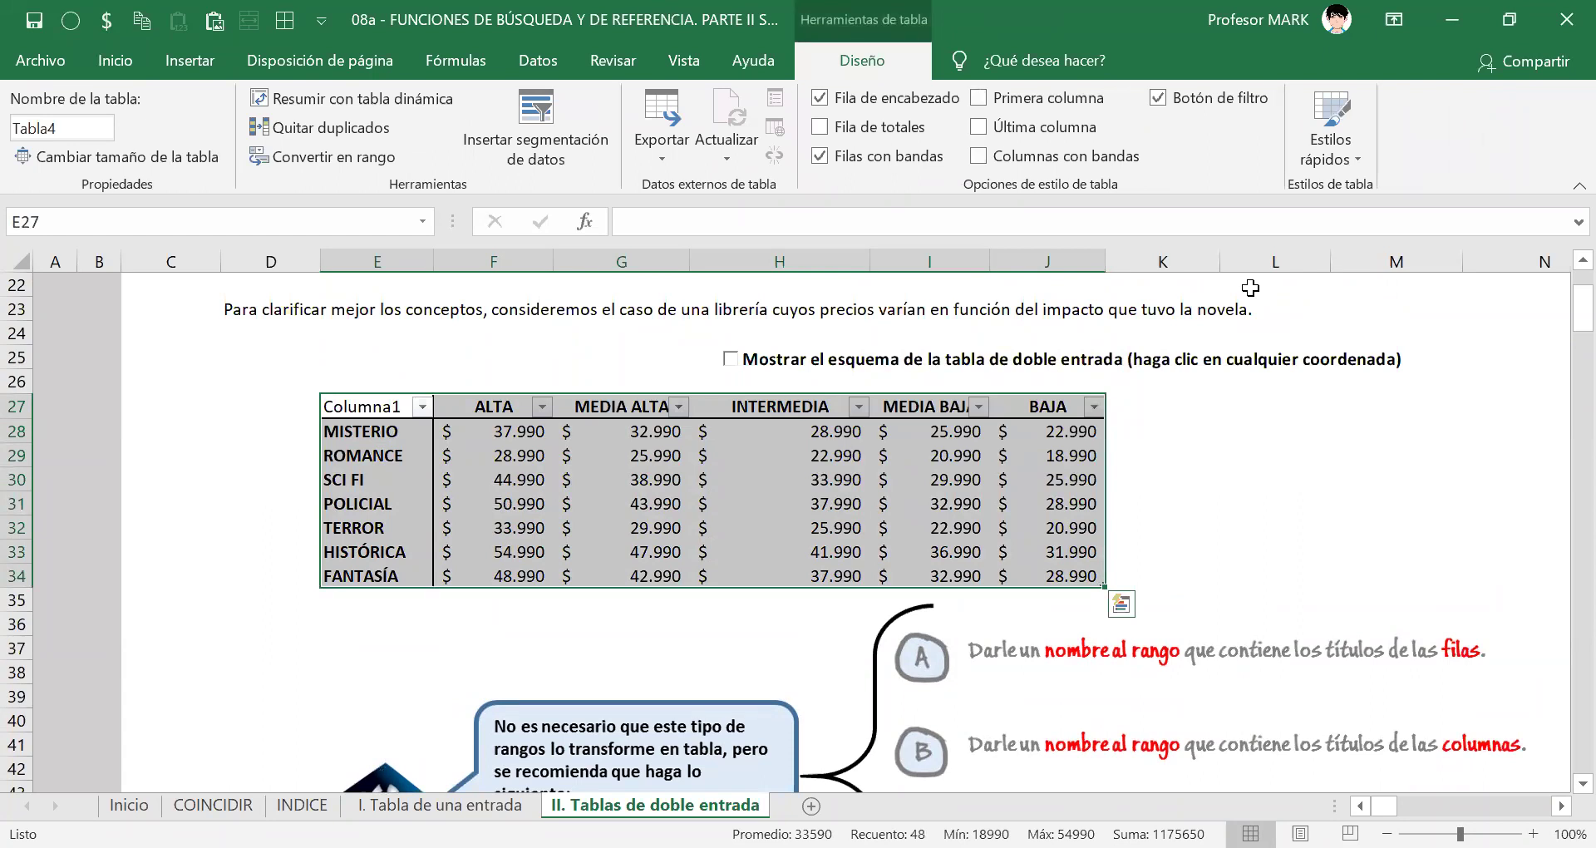
Undo the conversion of the novel price range into a table.
left_click(634, 452)
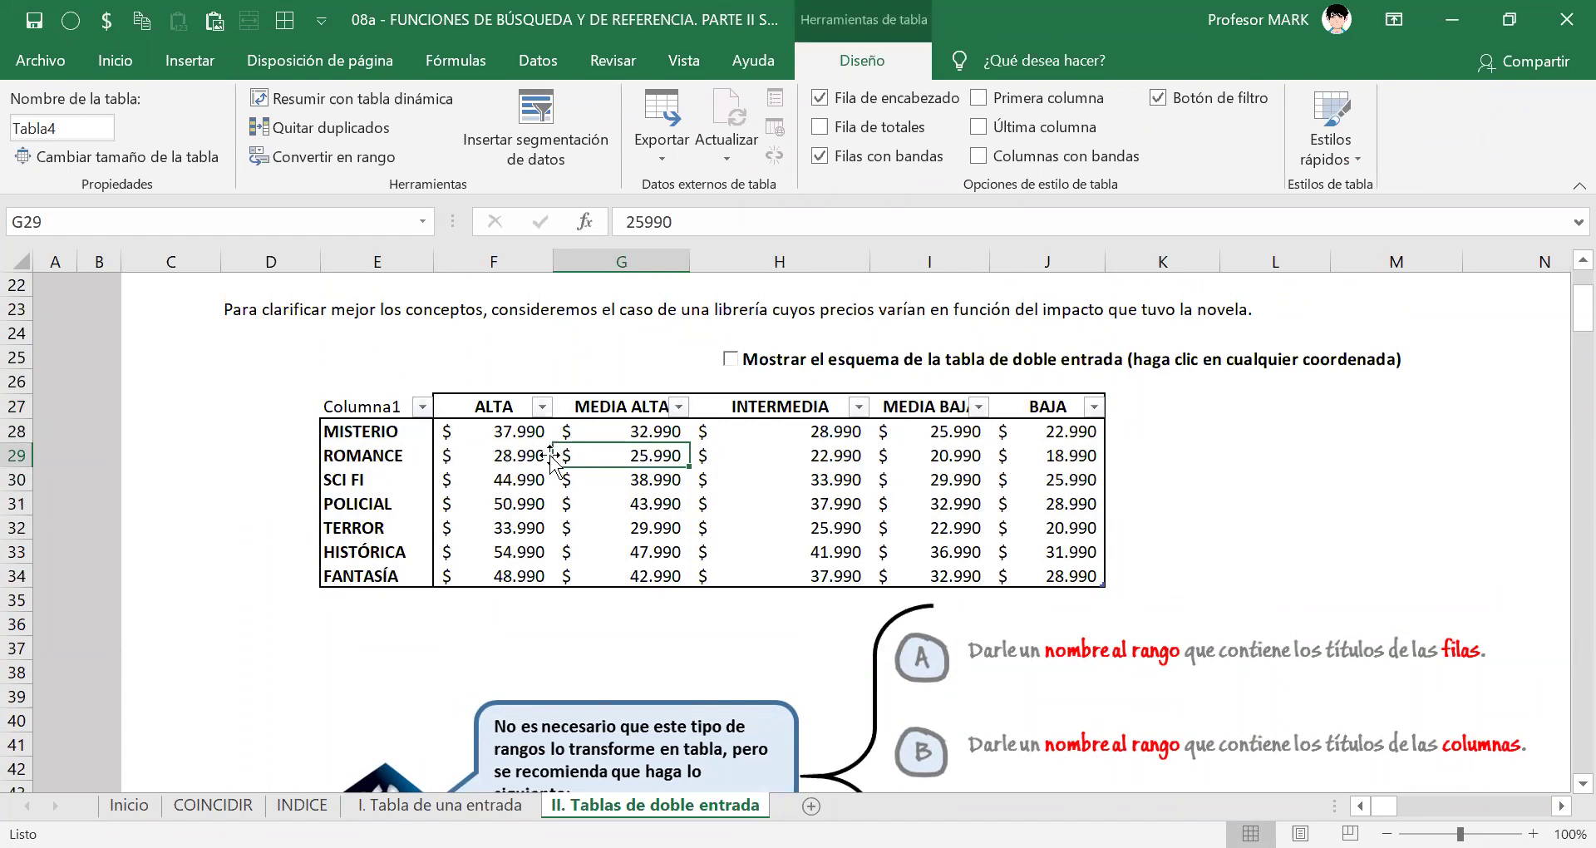
key("ctrl+z")
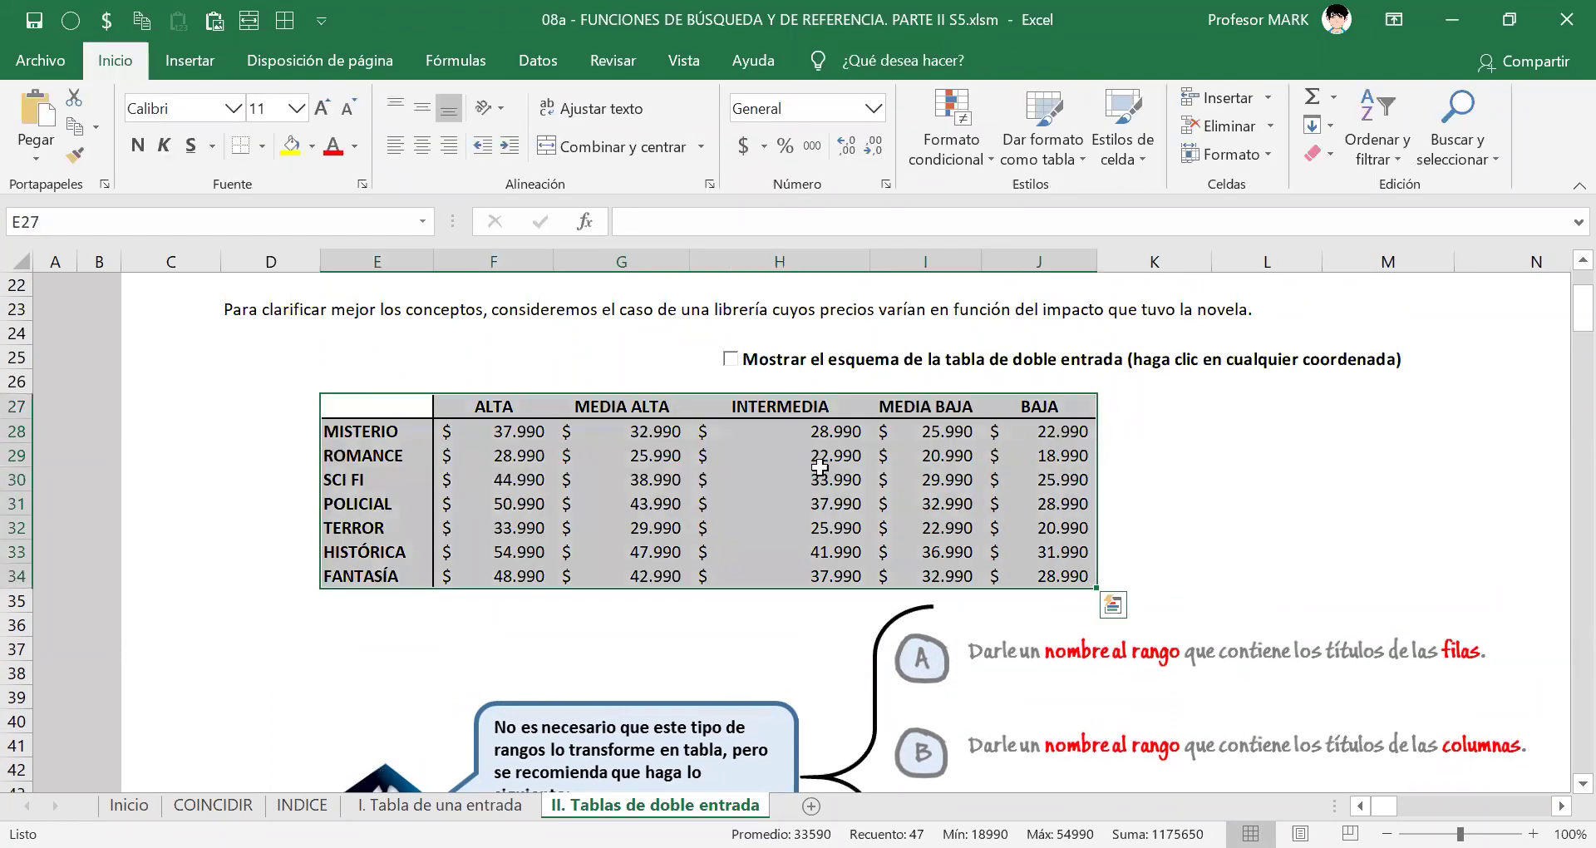
left_click(637, 460)
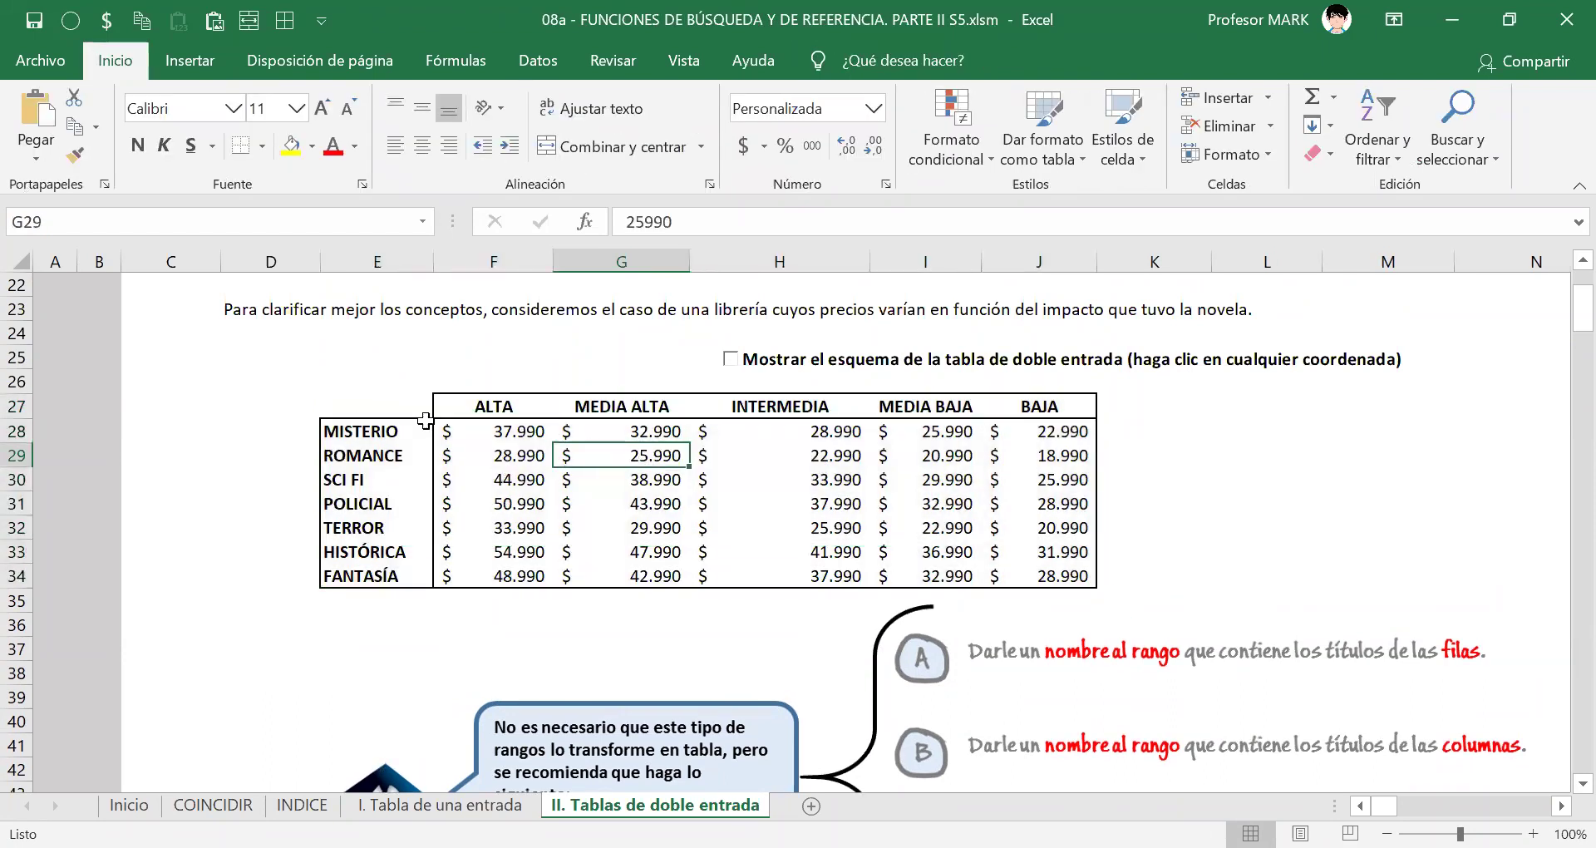
Reselect the full novel price range E27:J34 and create a table with headers from it again.
mouse_move(398, 407)
left_mouse_down()
mouse_move(773, 438)
mouse_move(1009, 561)
mouse_move(1004, 573)
left_mouse_up()
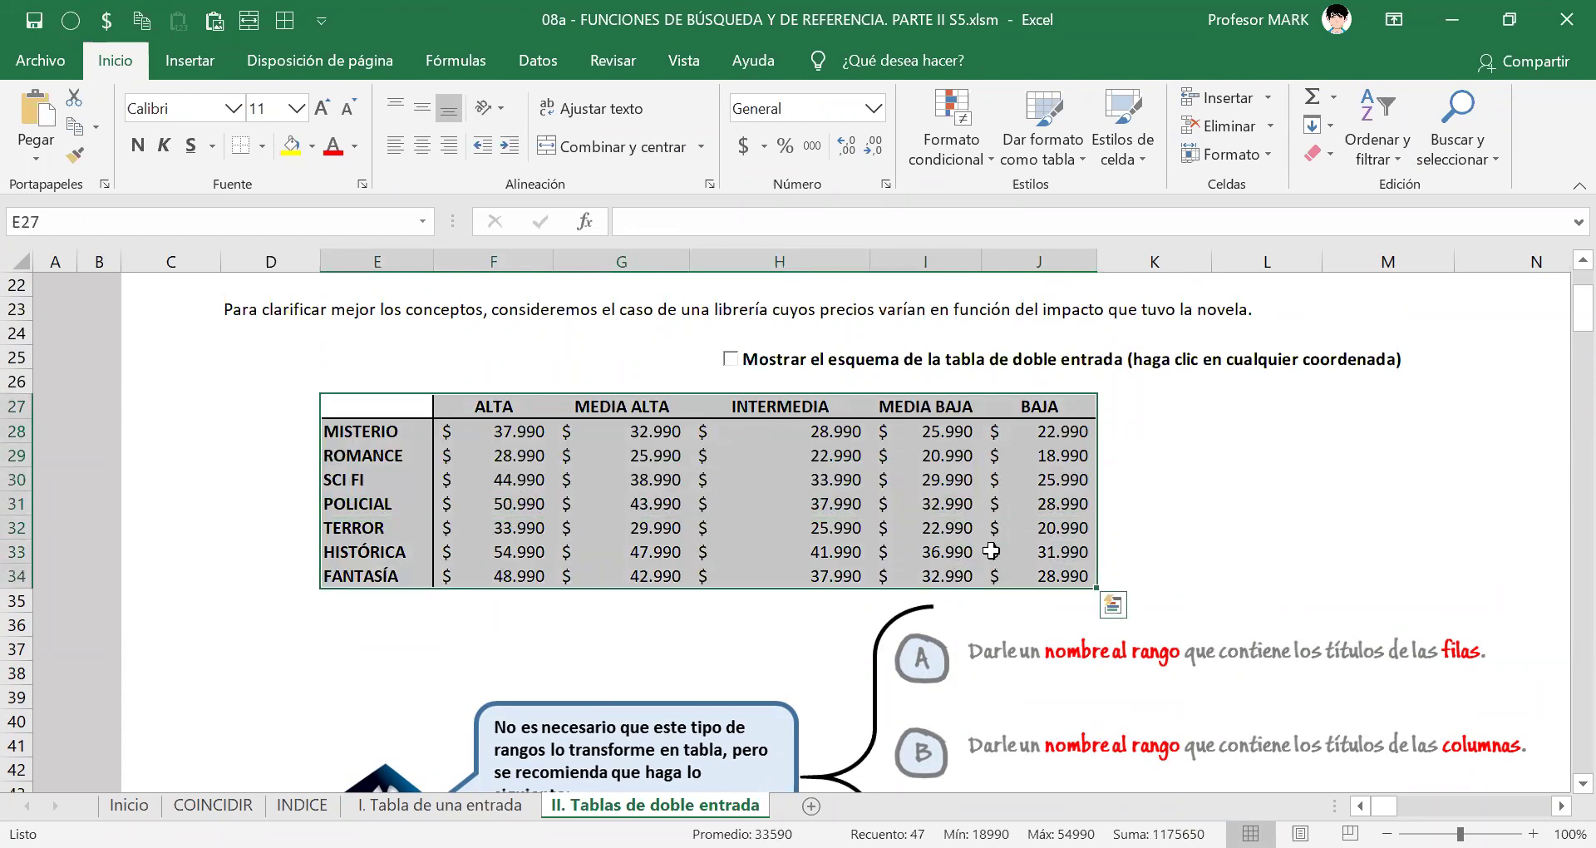
left_click(969, 530, "ctrl")
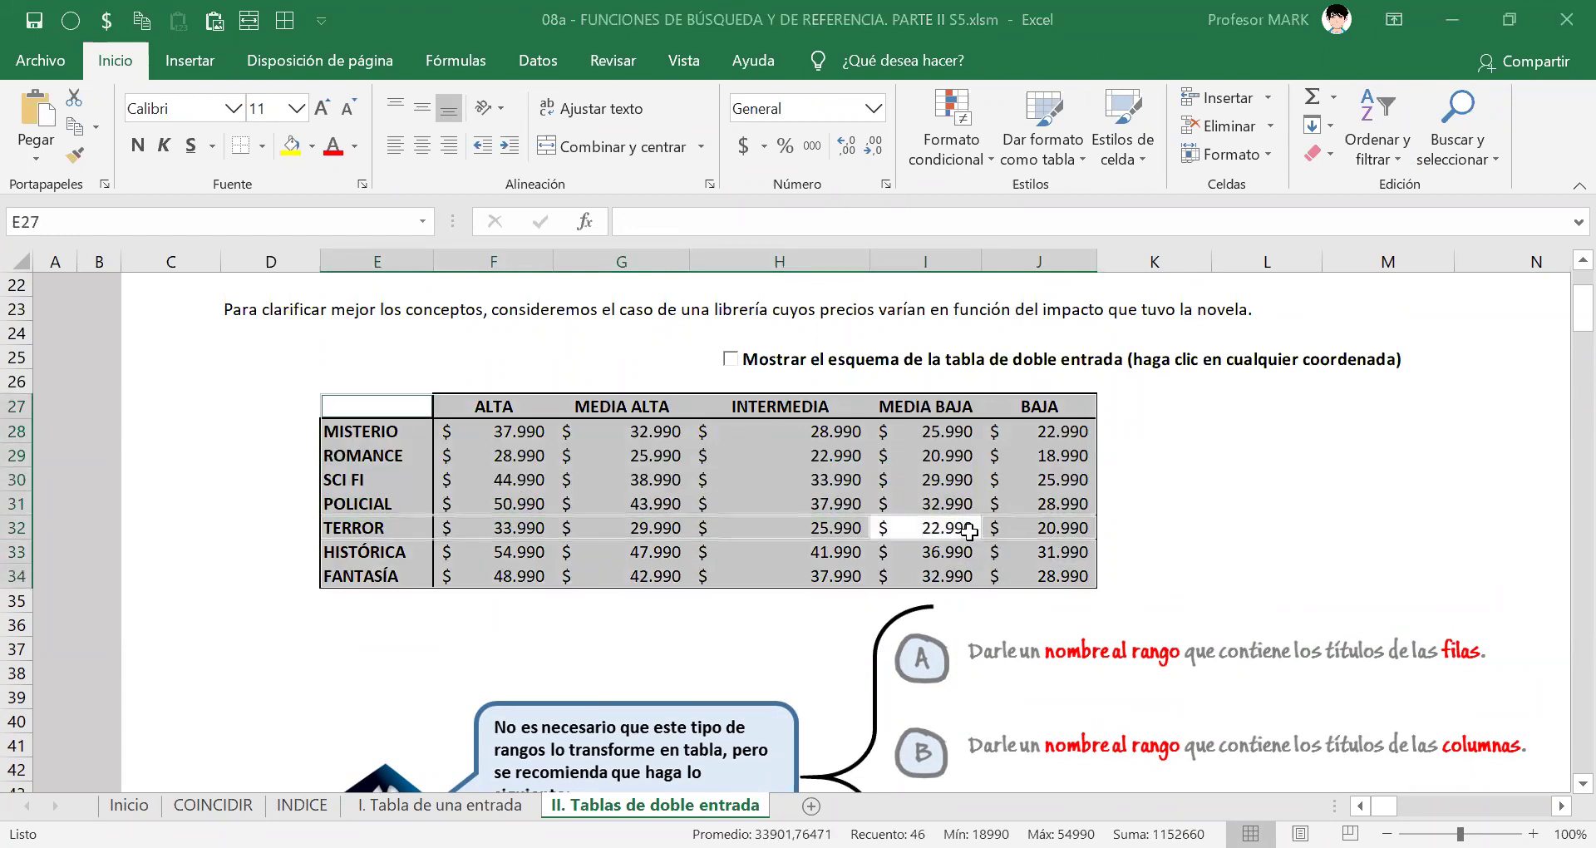
left_click(831, 504)
left_click_drag(328, 406, 1007, 584)
key("ctrl+q")
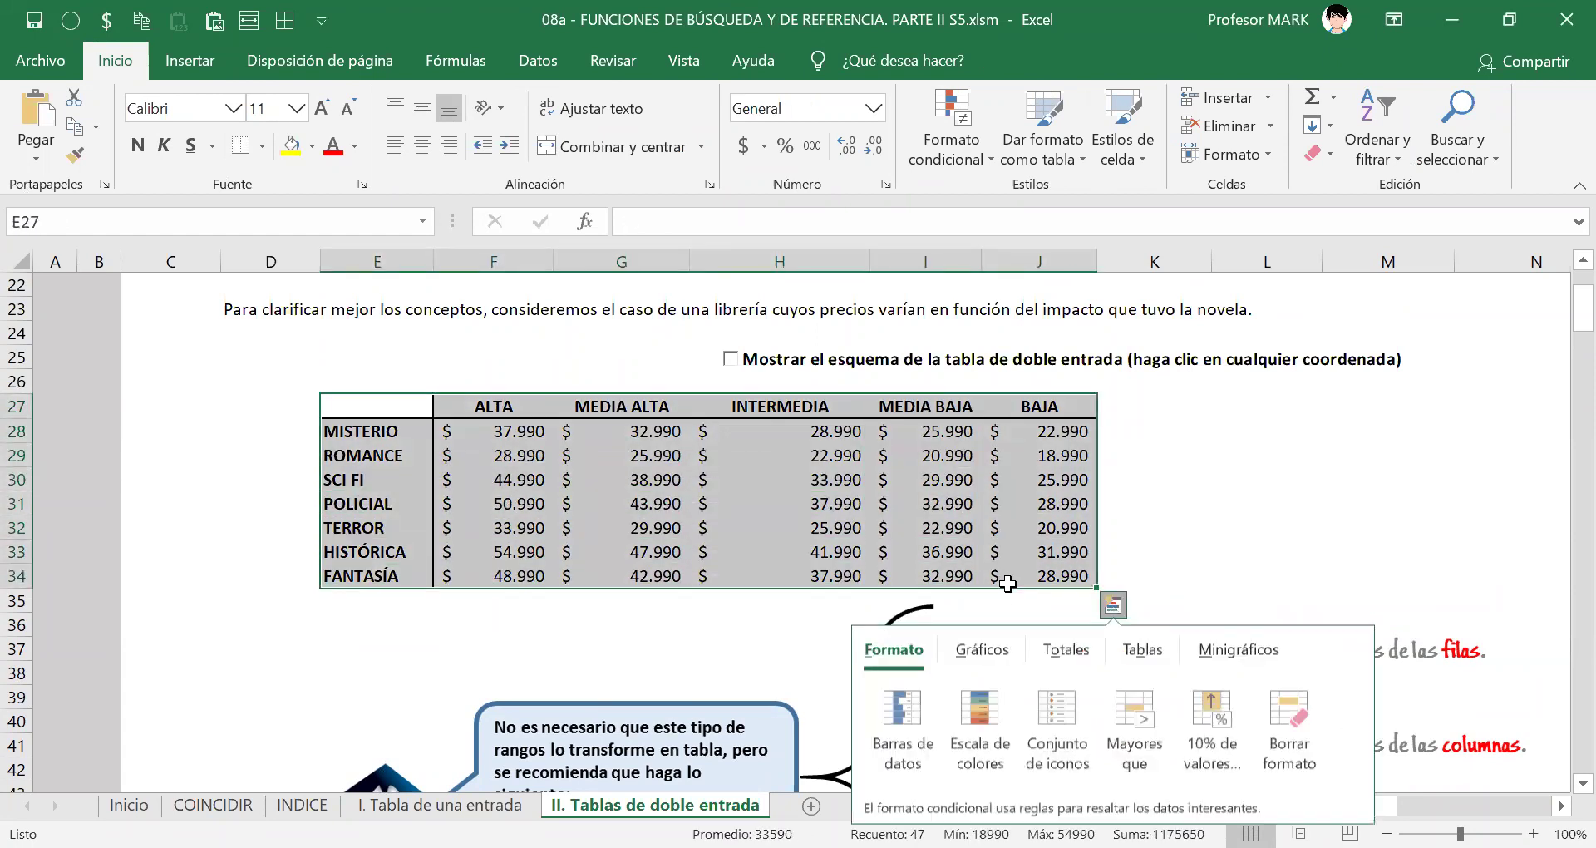
key("ctrl+t")
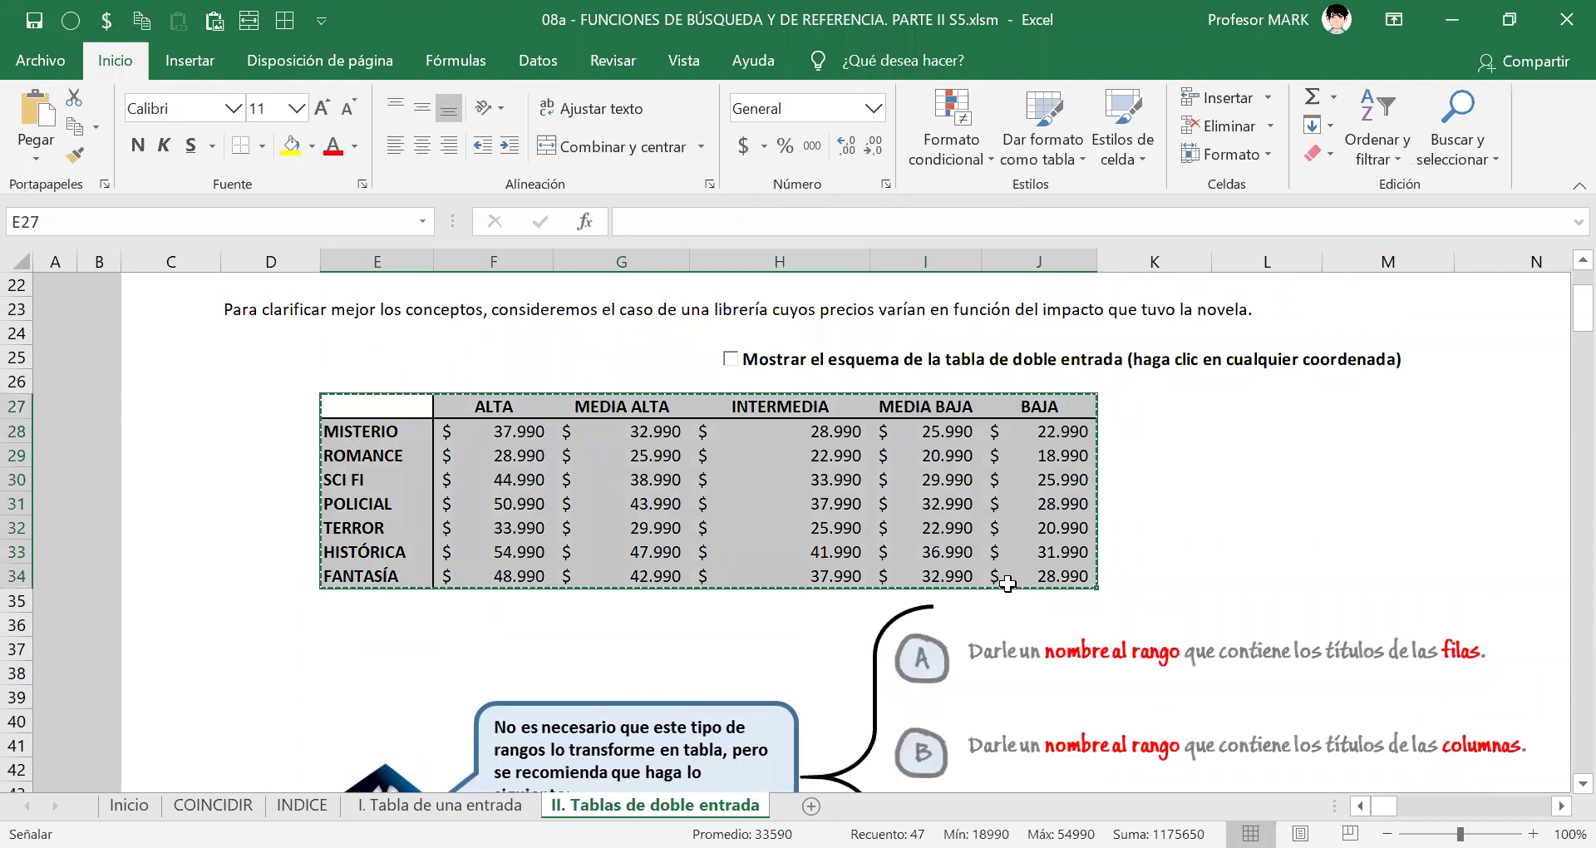
key("Return")
With a cell of the novel price table selected, circle the Convertir en rango command in red and clear the annotation.
left_click(659, 480)
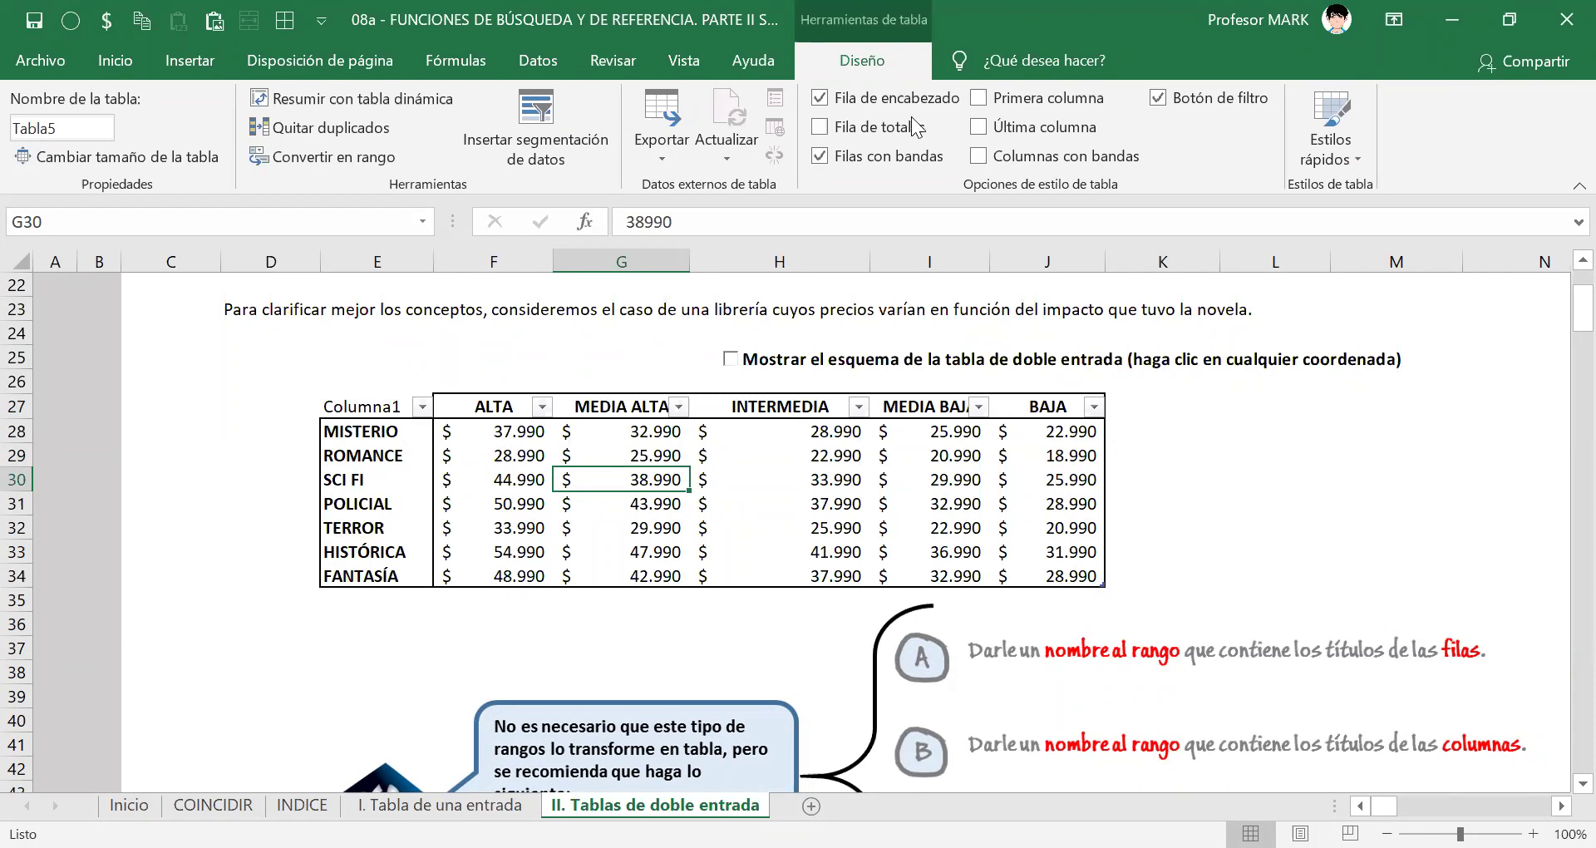
left_click(818, 470)
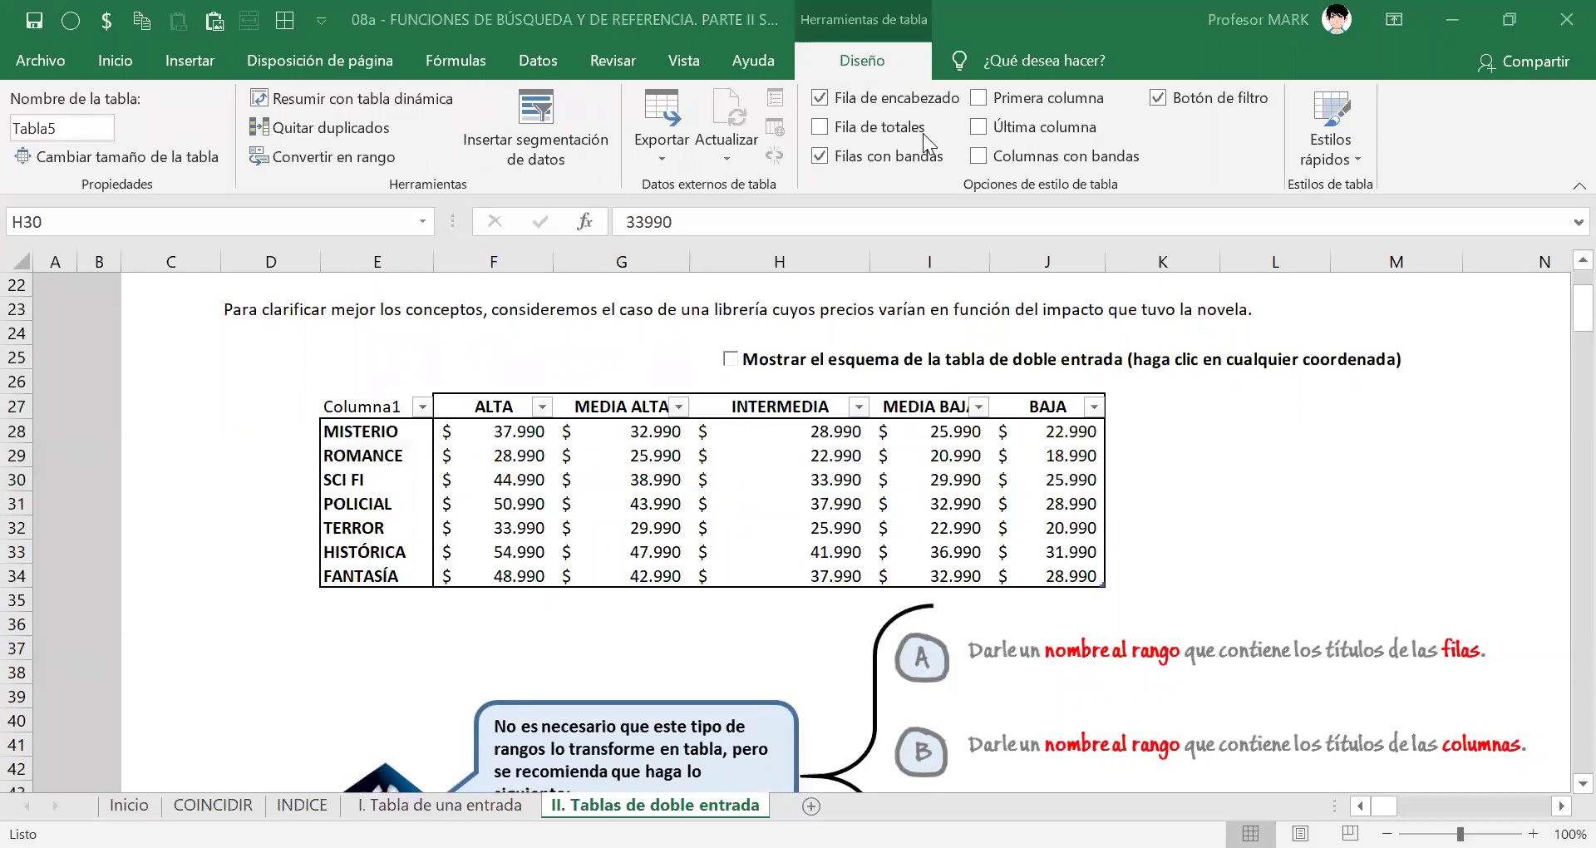
left_click(862, 67)
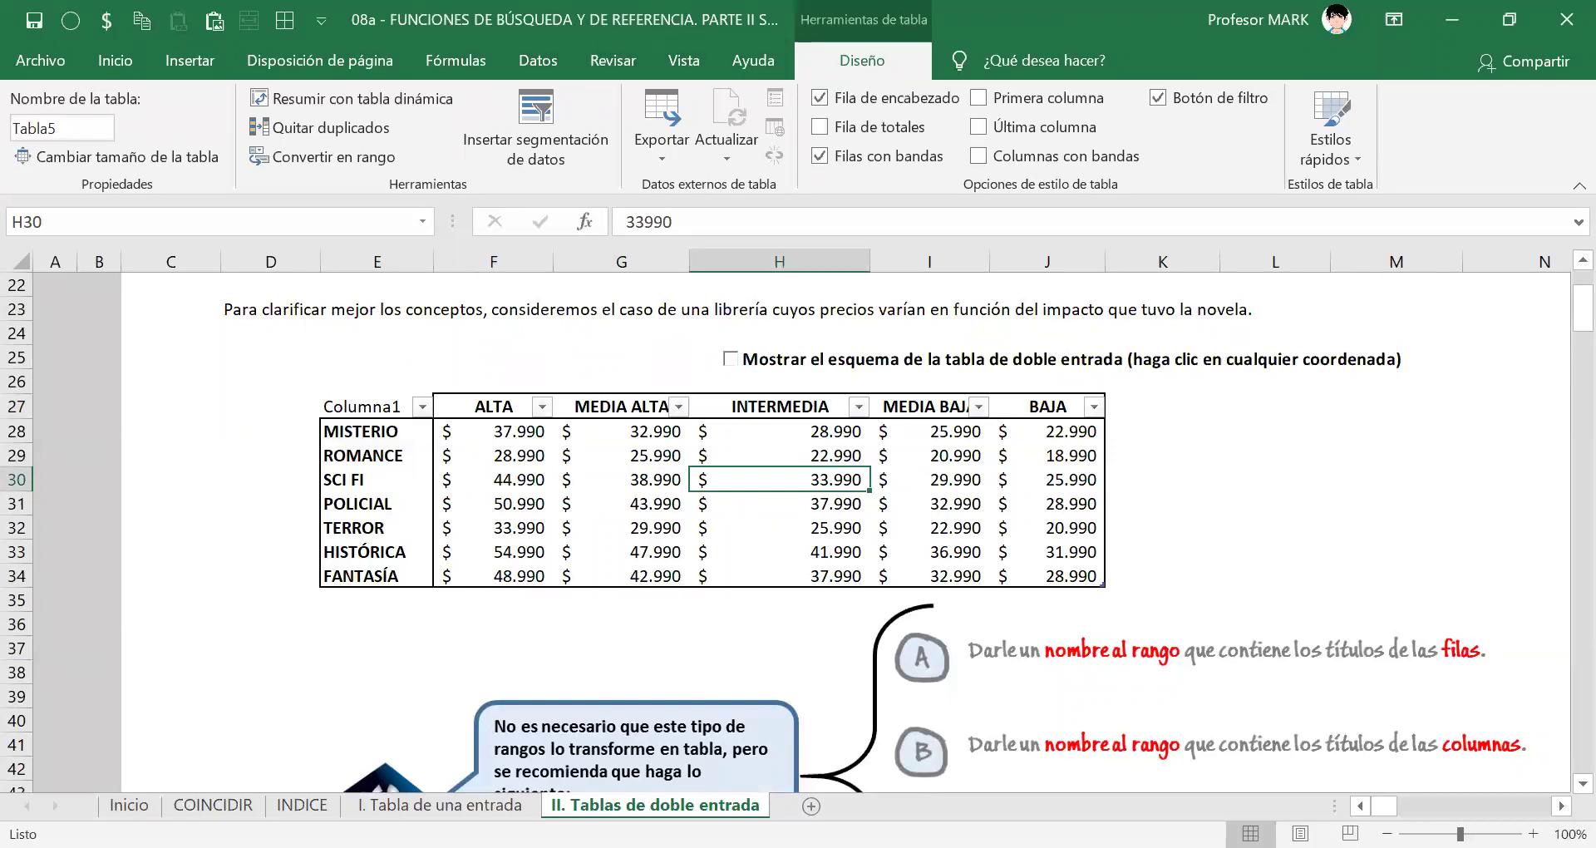
key("ctrl+shift+3")
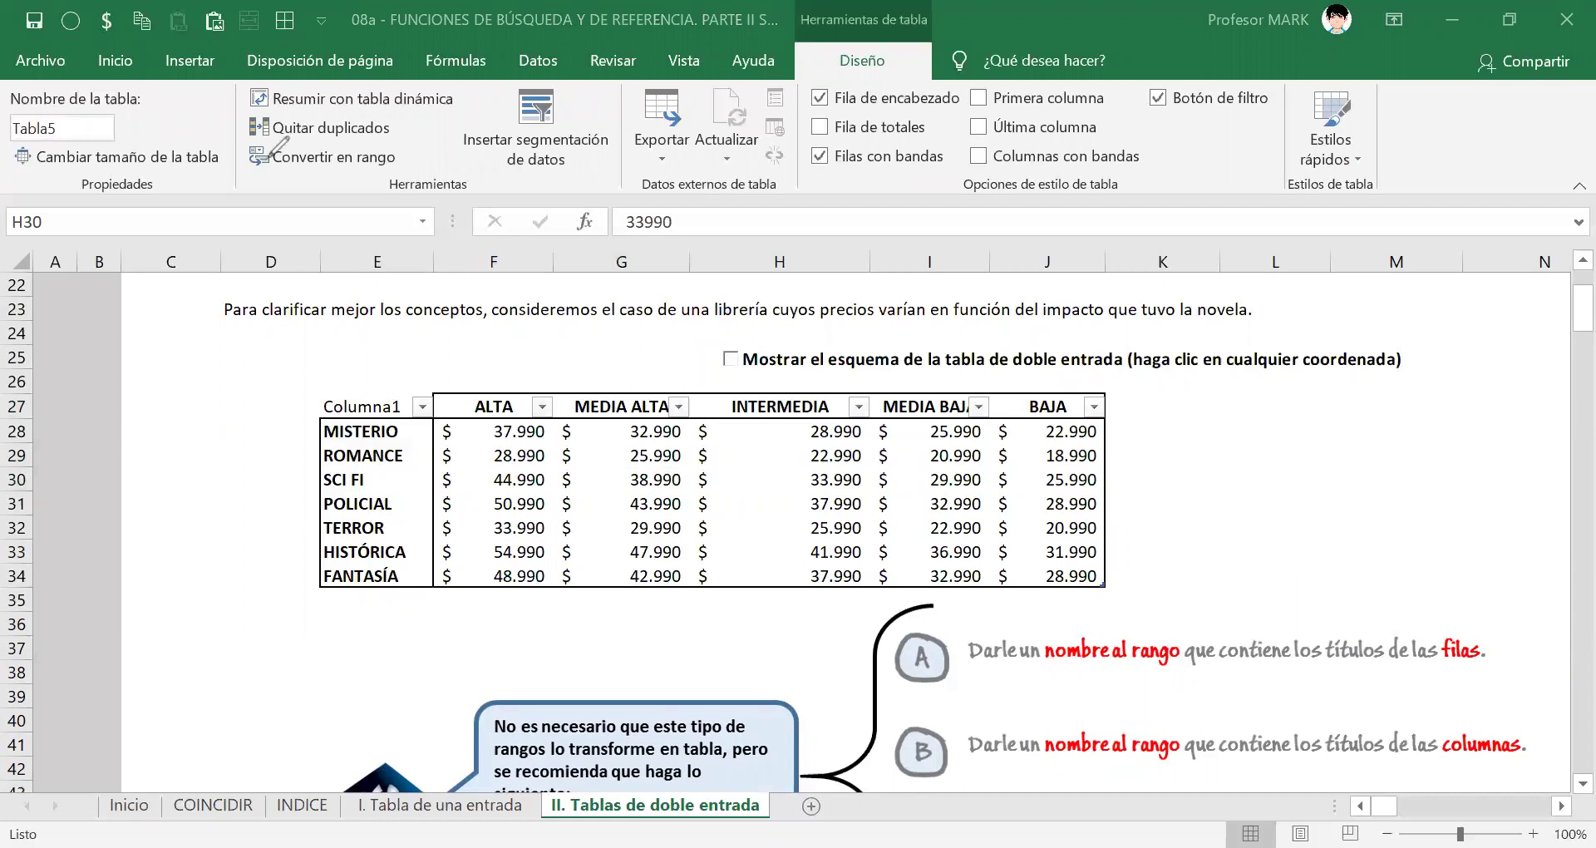
mouse_move(293, 133)
left_mouse_down()
mouse_move(237, 133)
mouse_move(224, 177)
left_mouse_up()
mouse_move(321, 183)
left_mouse_down()
mouse_move(420, 176)
mouse_move(432, 149)
mouse_move(269, 133)
left_mouse_up()
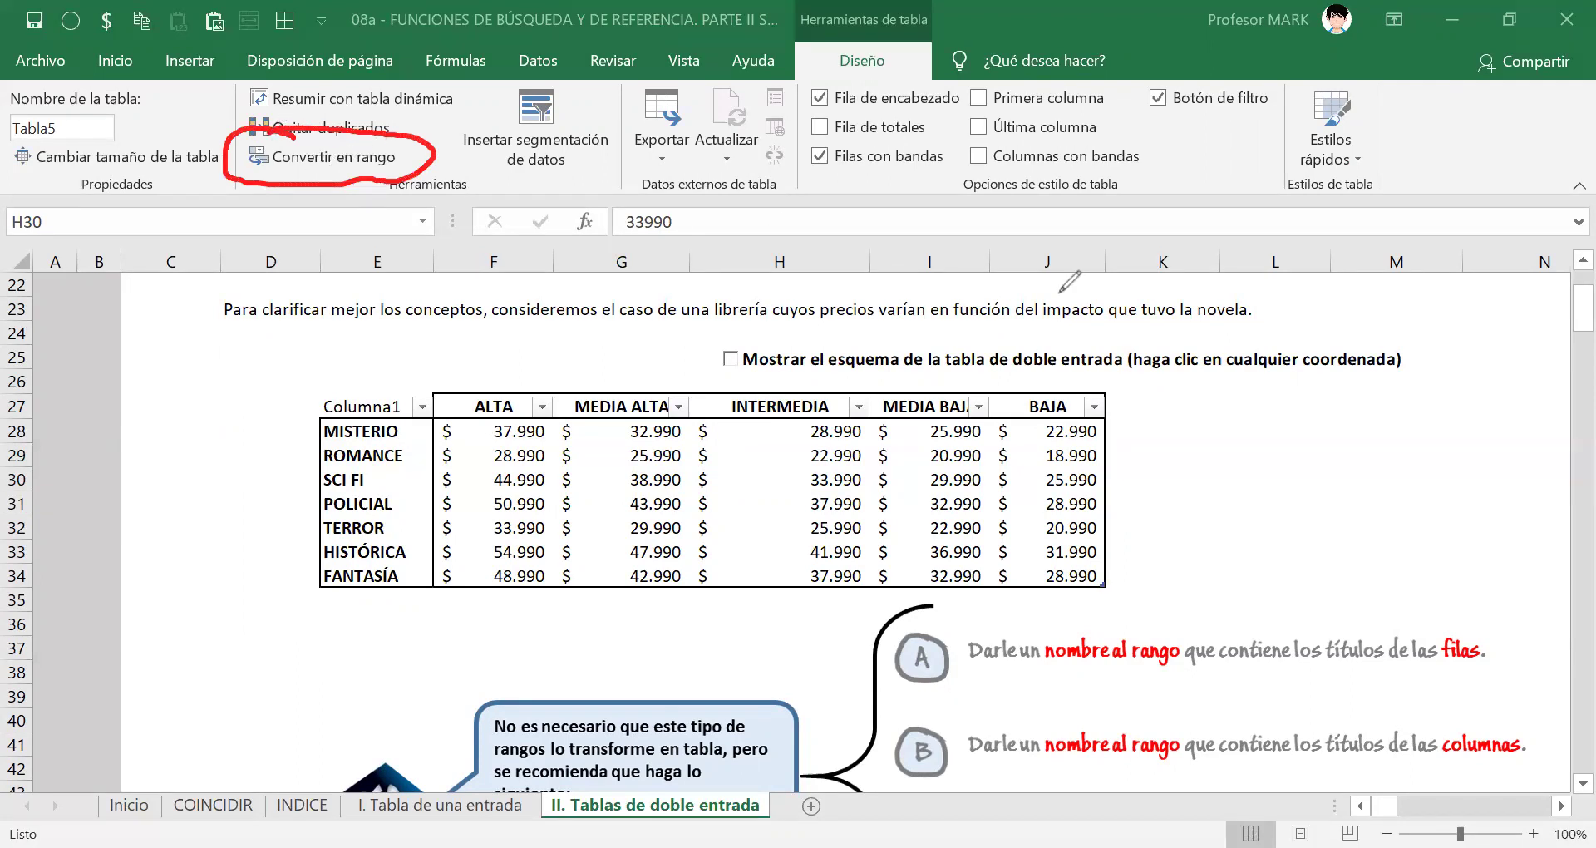
key("Escape")
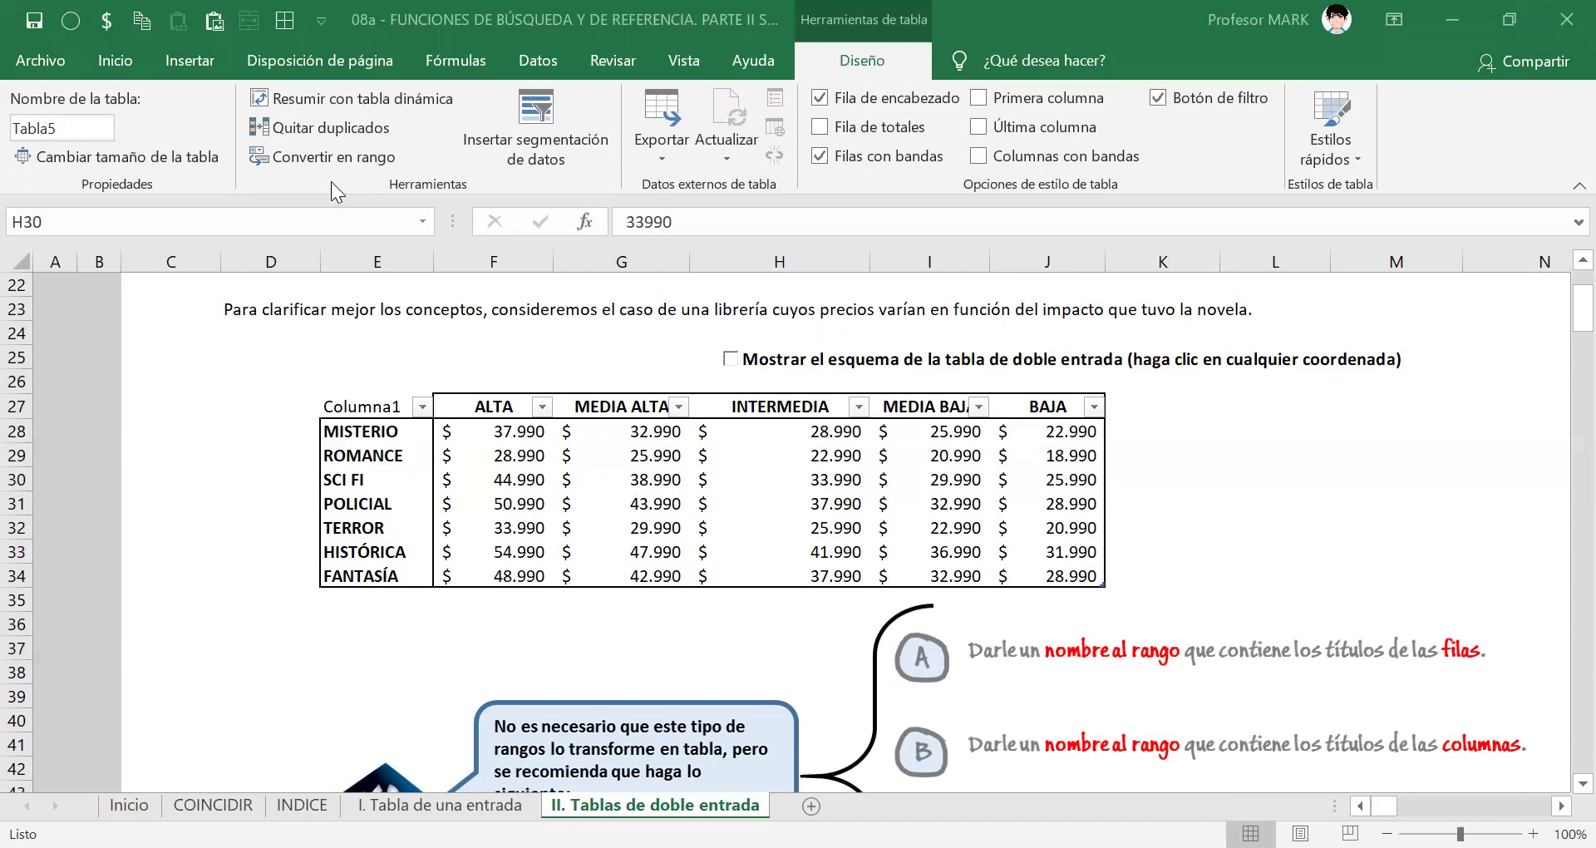
Convert the novel price table back into a normal range and select its Columna1 corner cell.
left_click(326, 158)
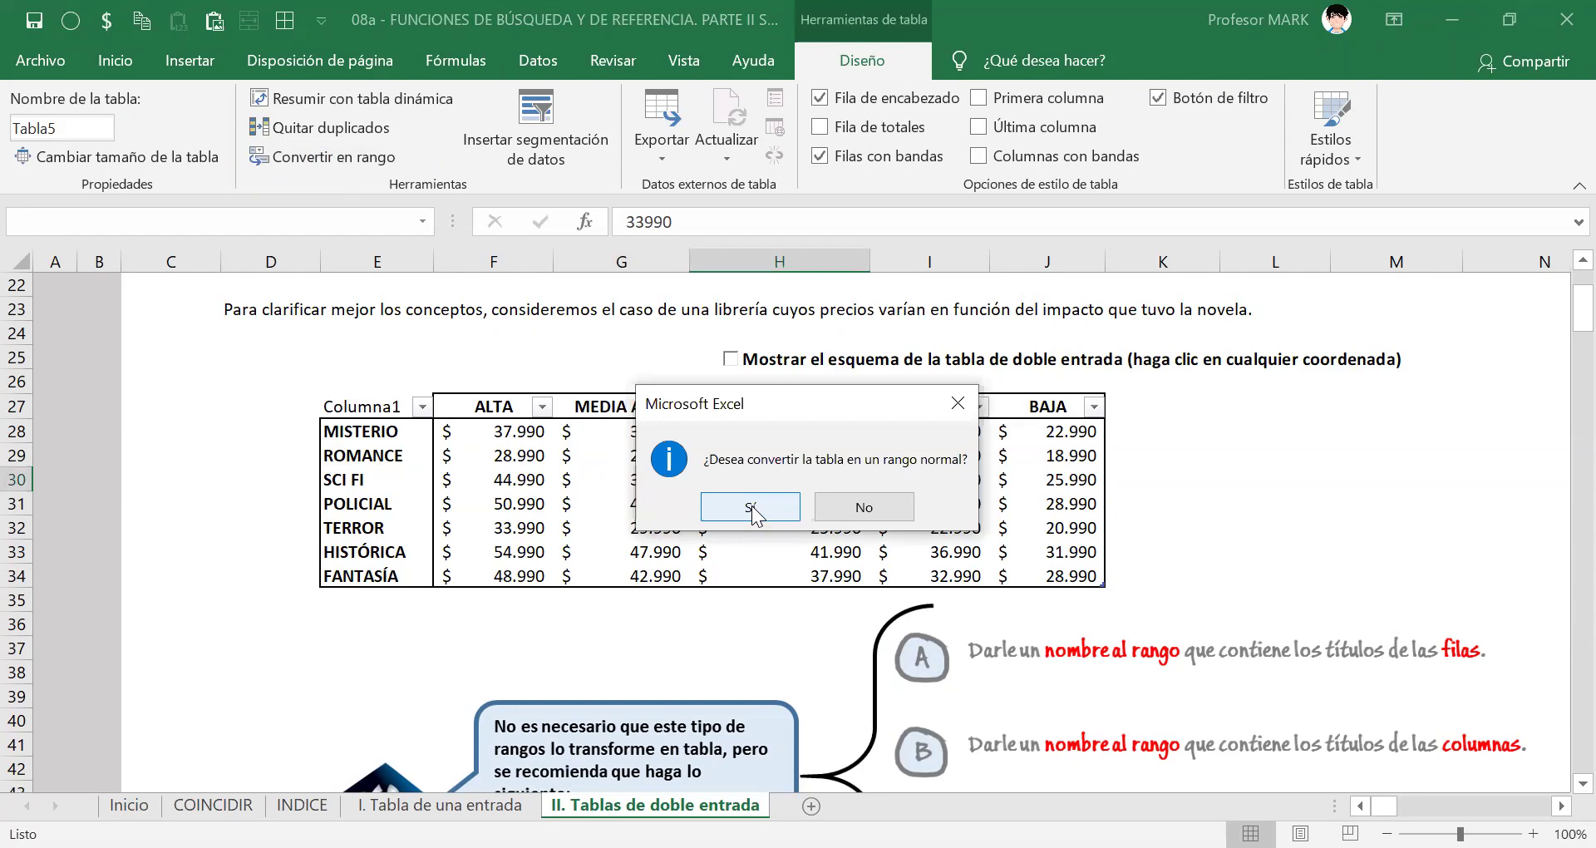
left_click(753, 508)
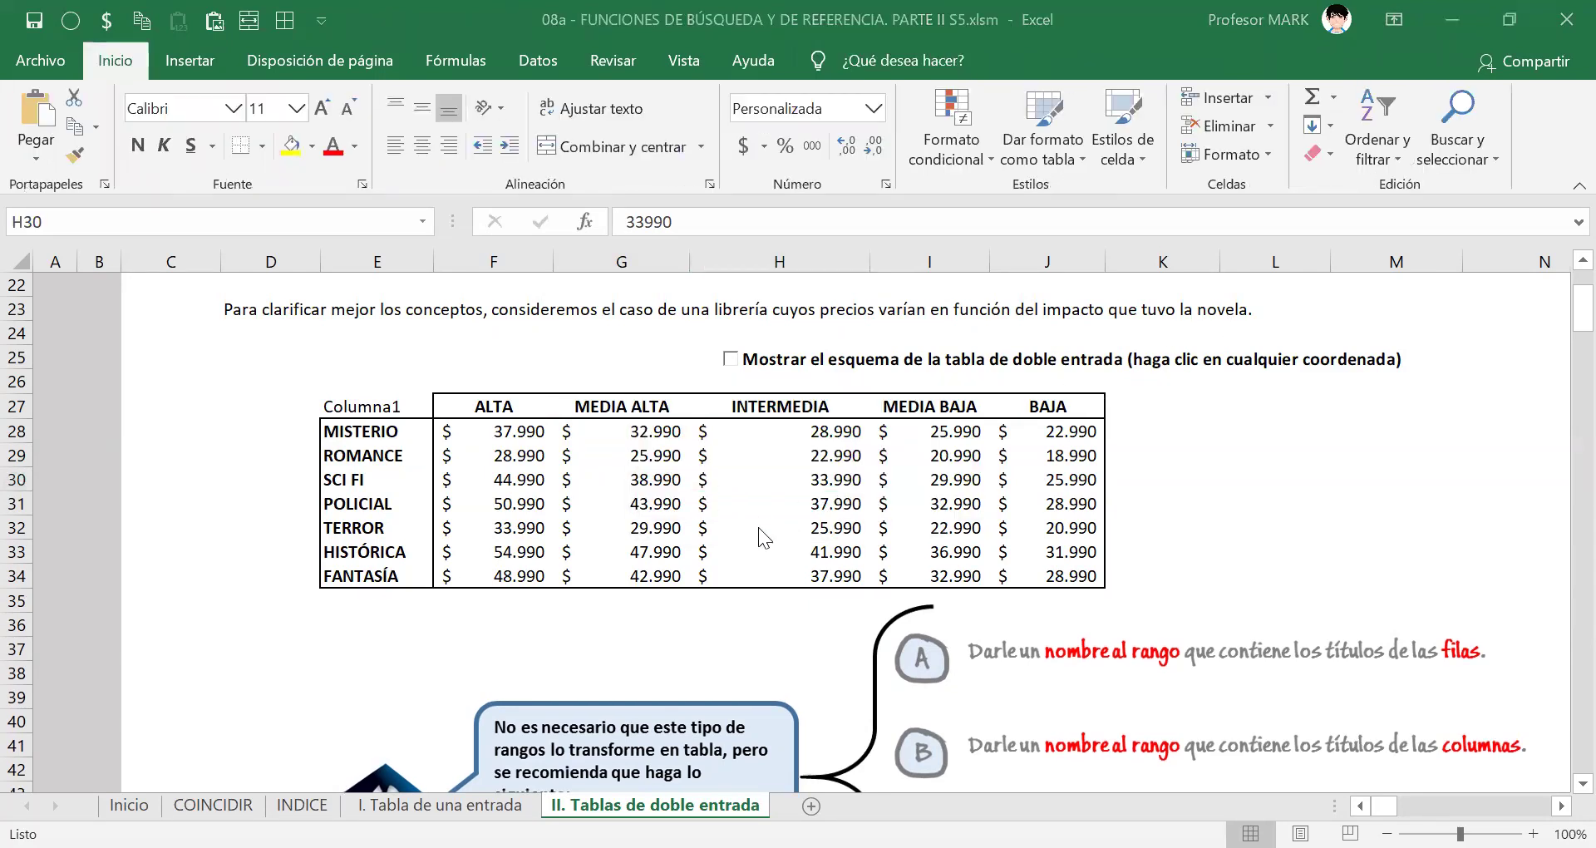
left_click(368, 403)
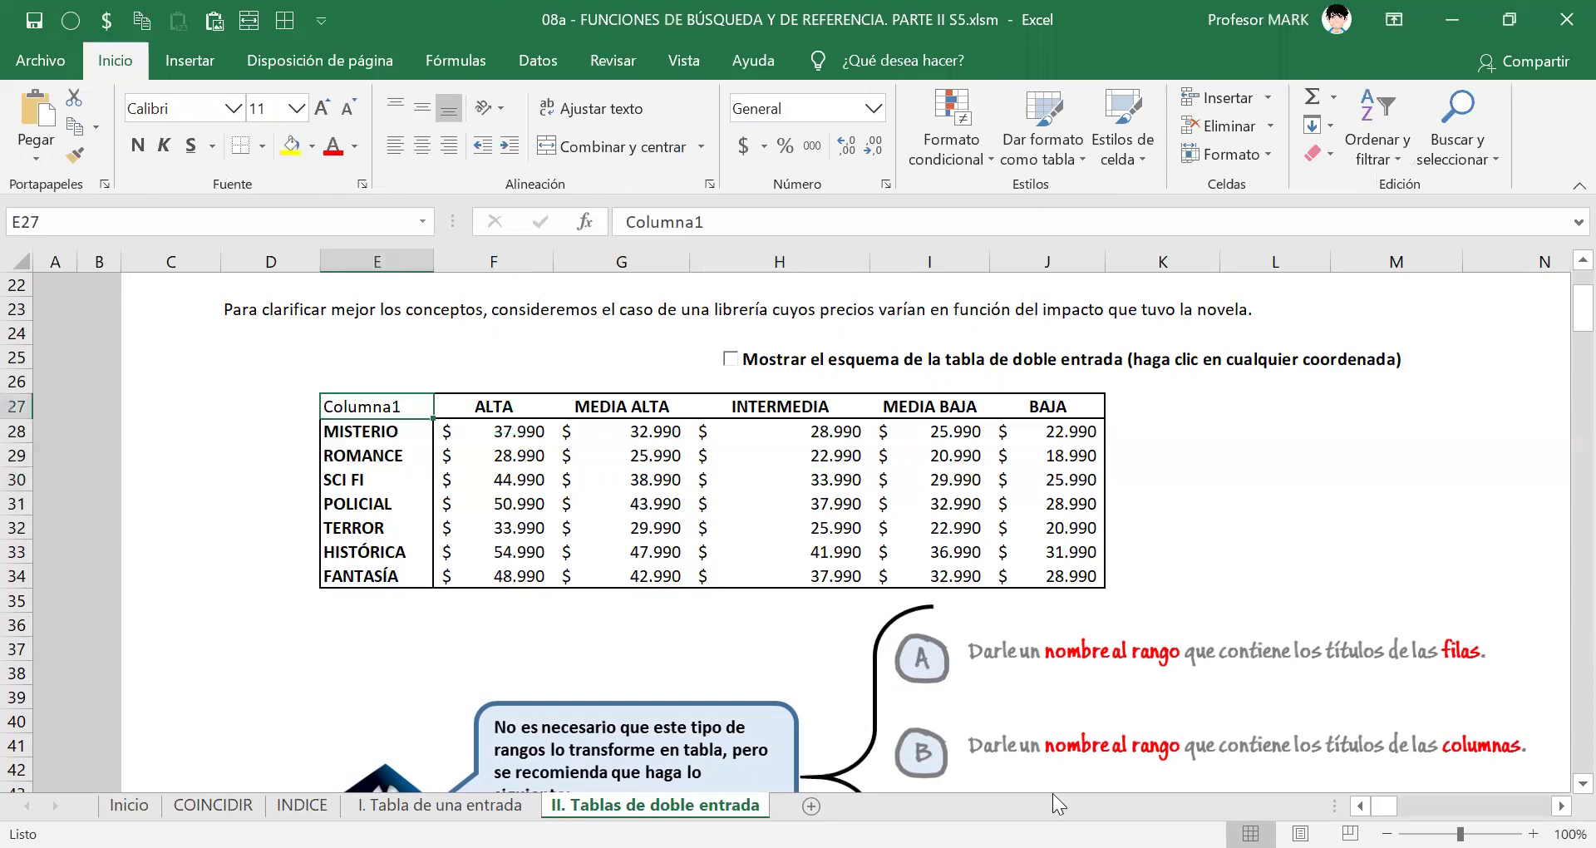
Clear the Columna1 corner cell E27, and undo both that deletion and the conversion of the novel price table to a range.
key("Delete")
key("ctrl+z")
key("ctrl+z")
Convert the novel price table into a normal range again and clear the Columna1 text from corner cell E27.
left_click(544, 476)
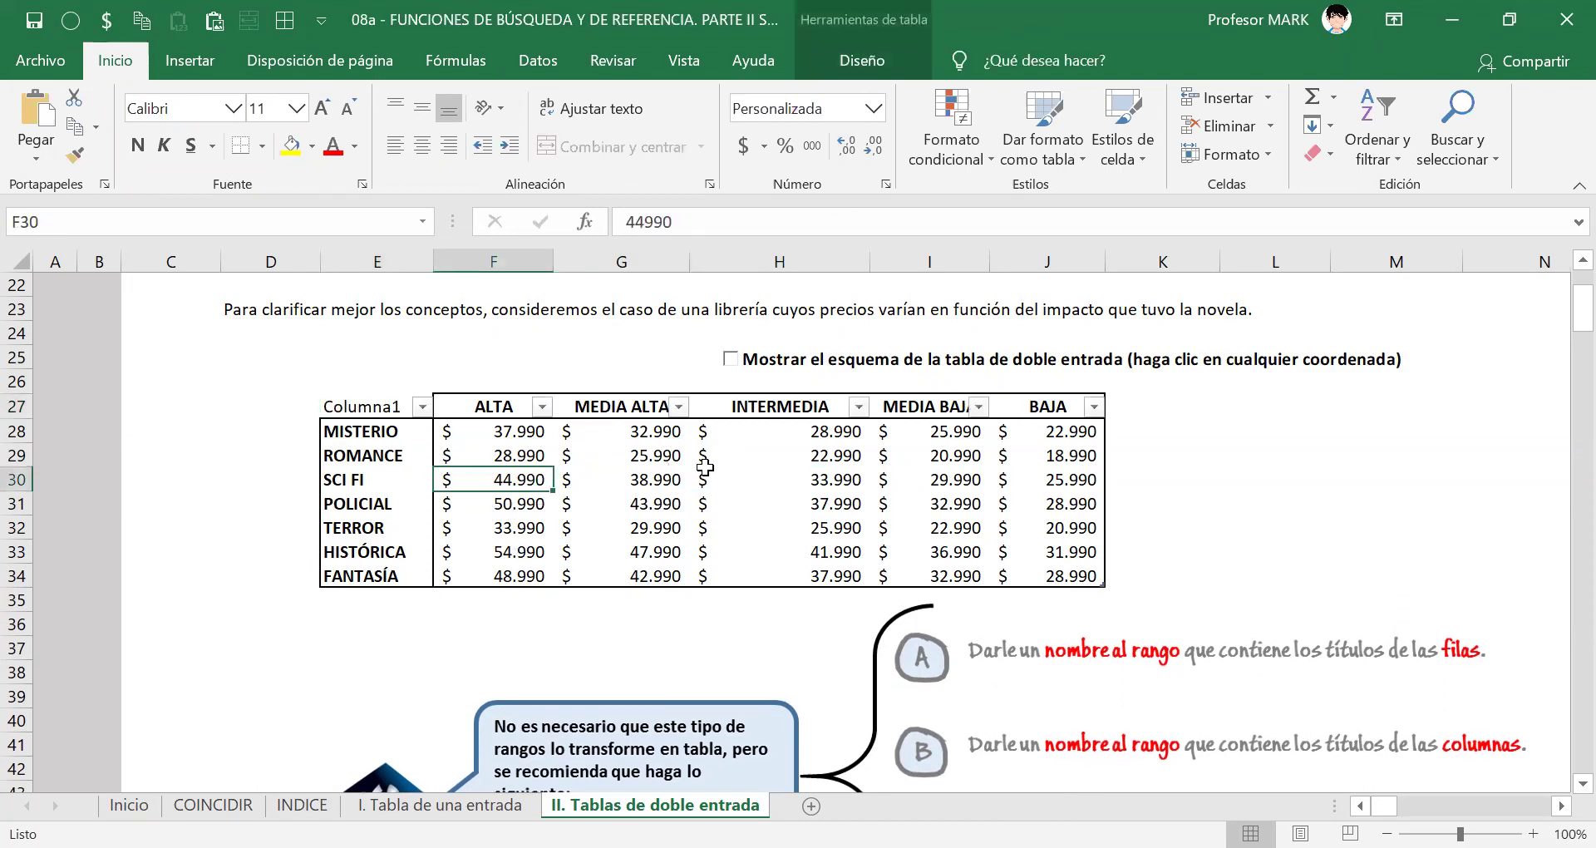
left_click(846, 61)
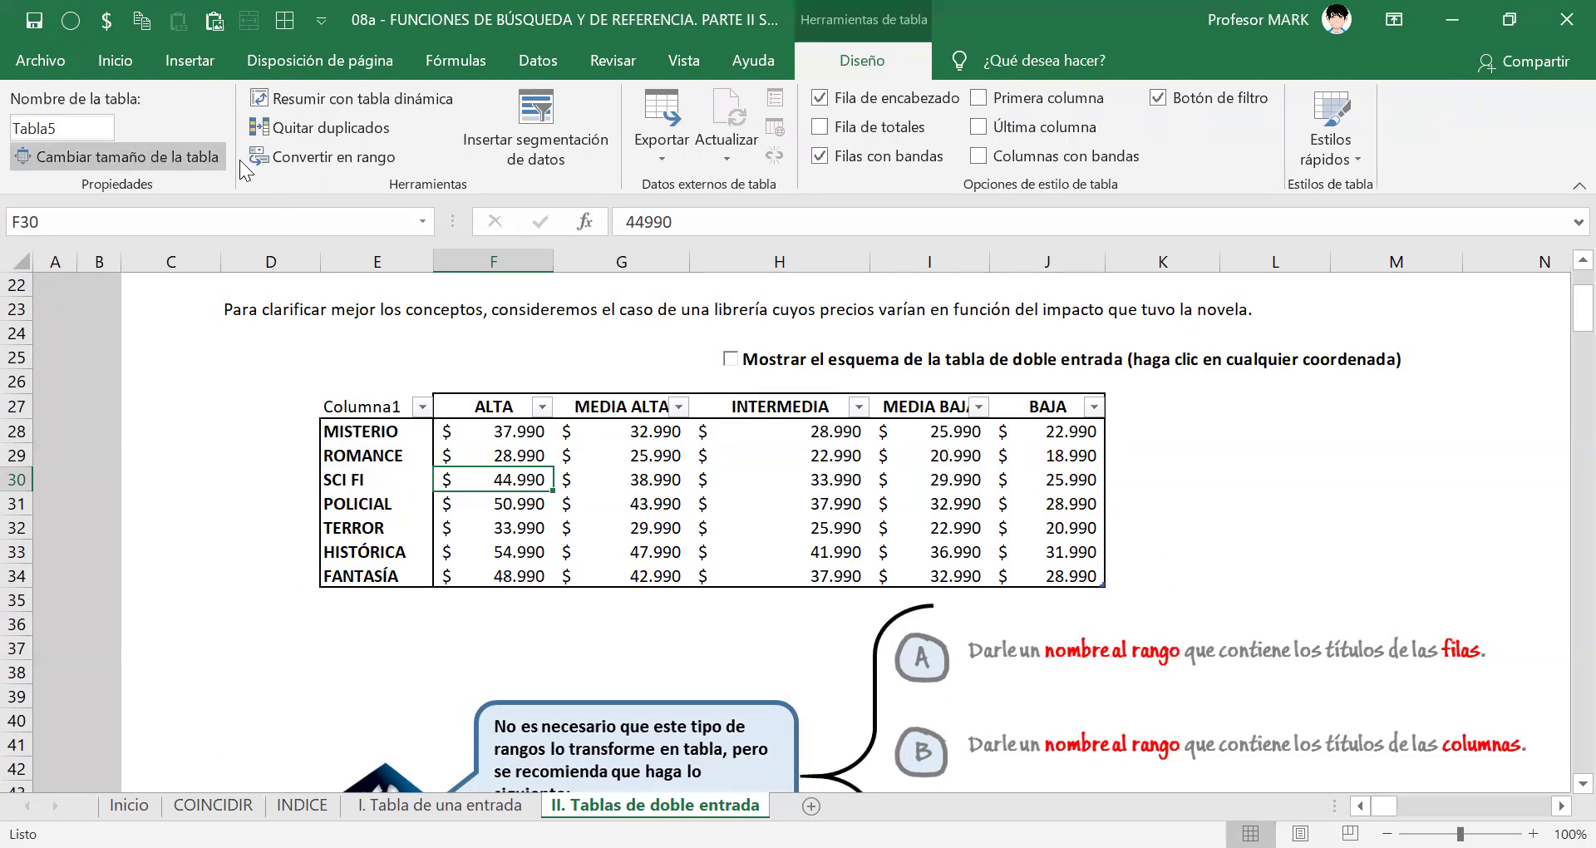
left_click(339, 158)
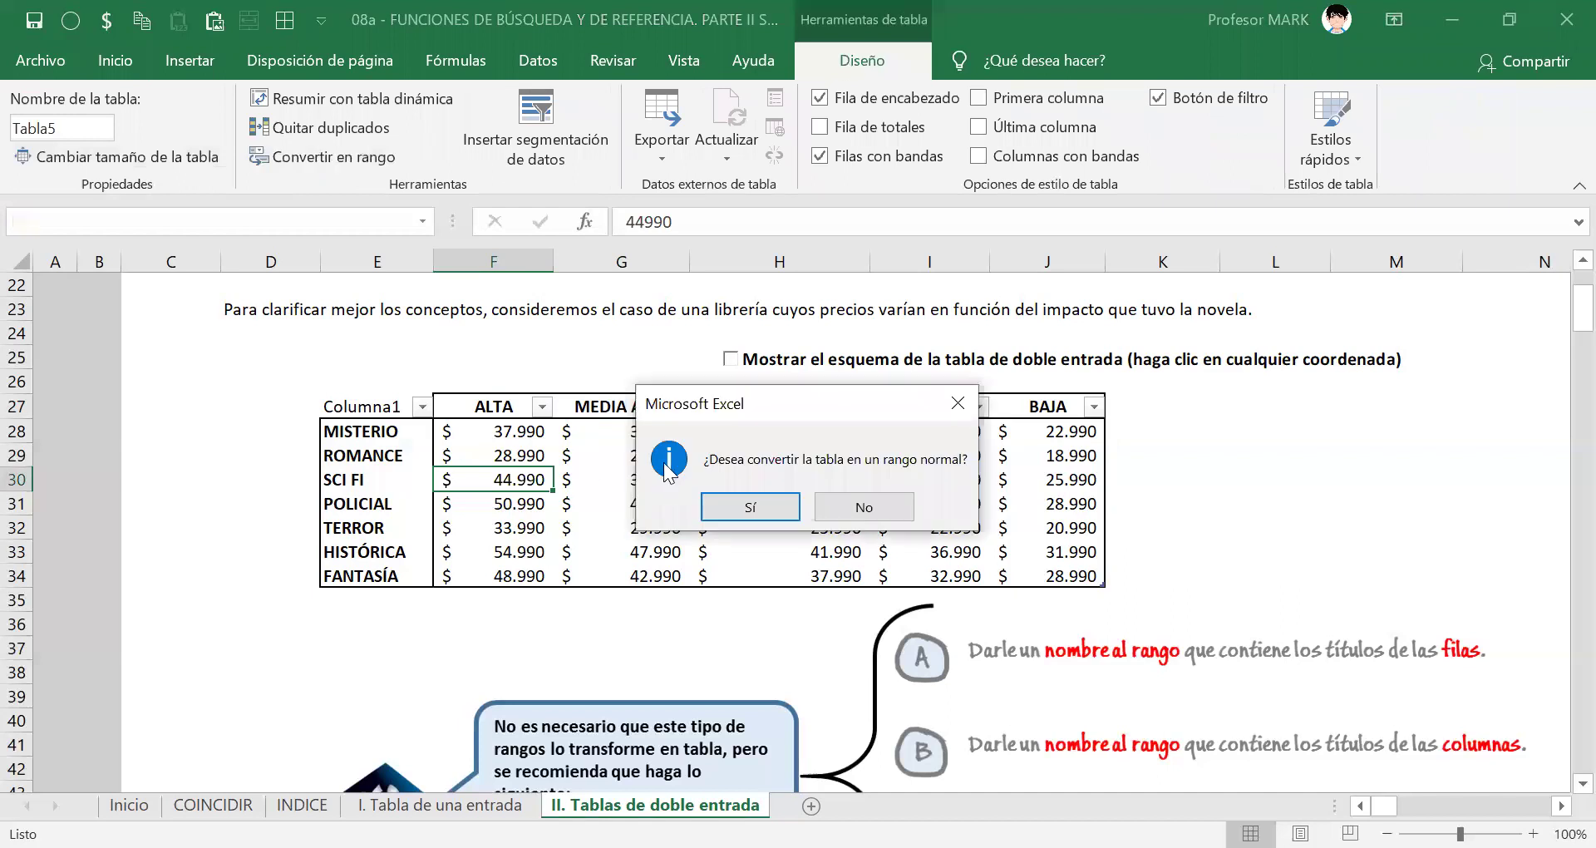
left_click(739, 509)
left_click(359, 405)
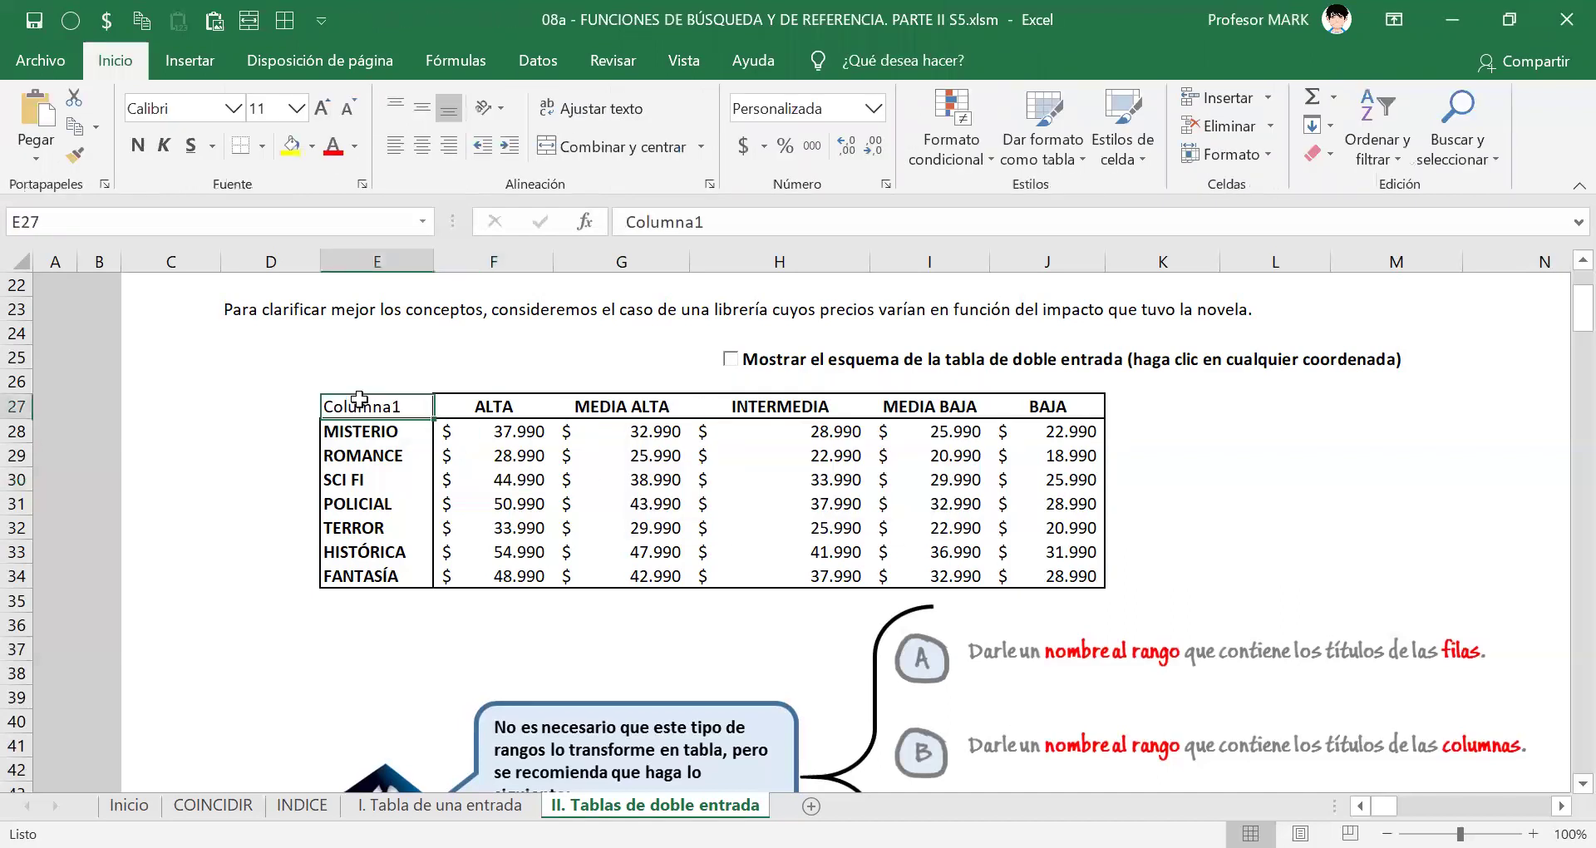
key("Delete")
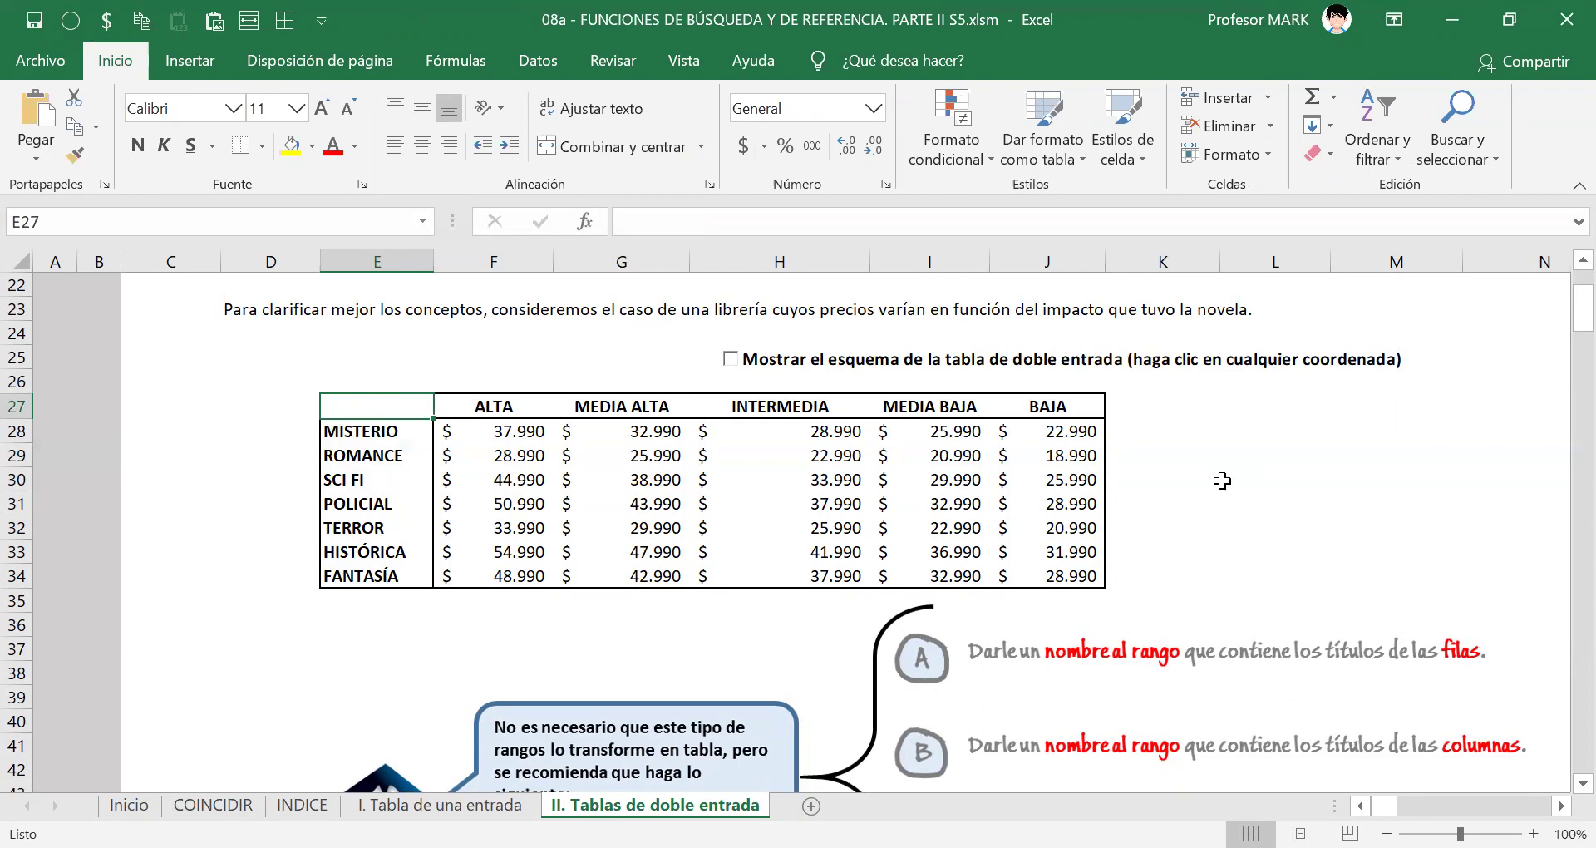
Select the row titles from MISTERIO to FANTASÍA in E28:E34 of the novel price range.
left_click(759, 484)
scroll(1006, 582, "down", 3)
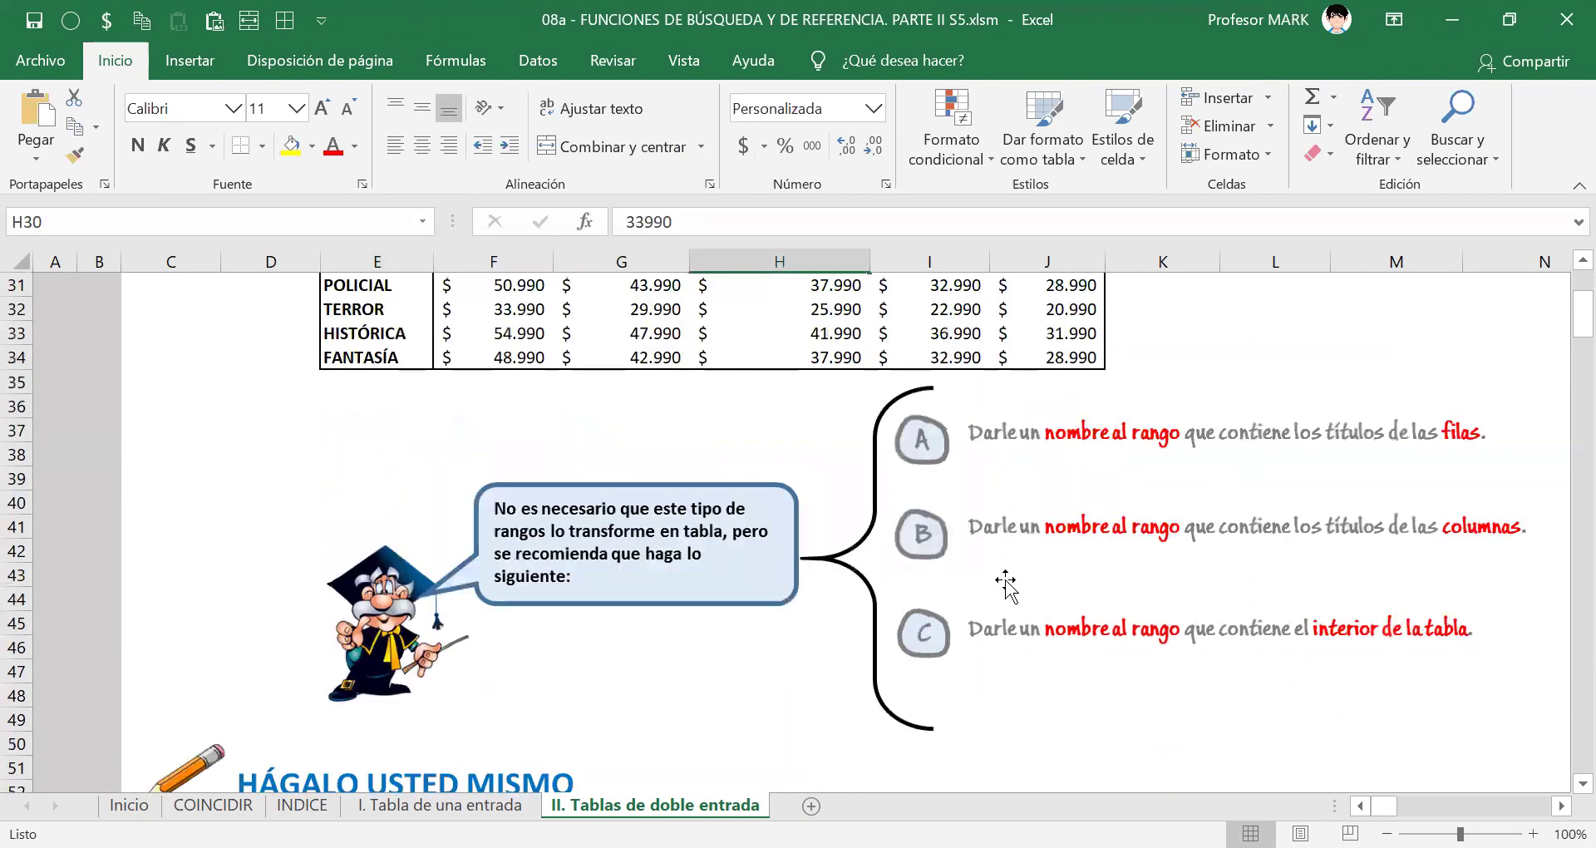
scroll(831, 582, "up", 1)
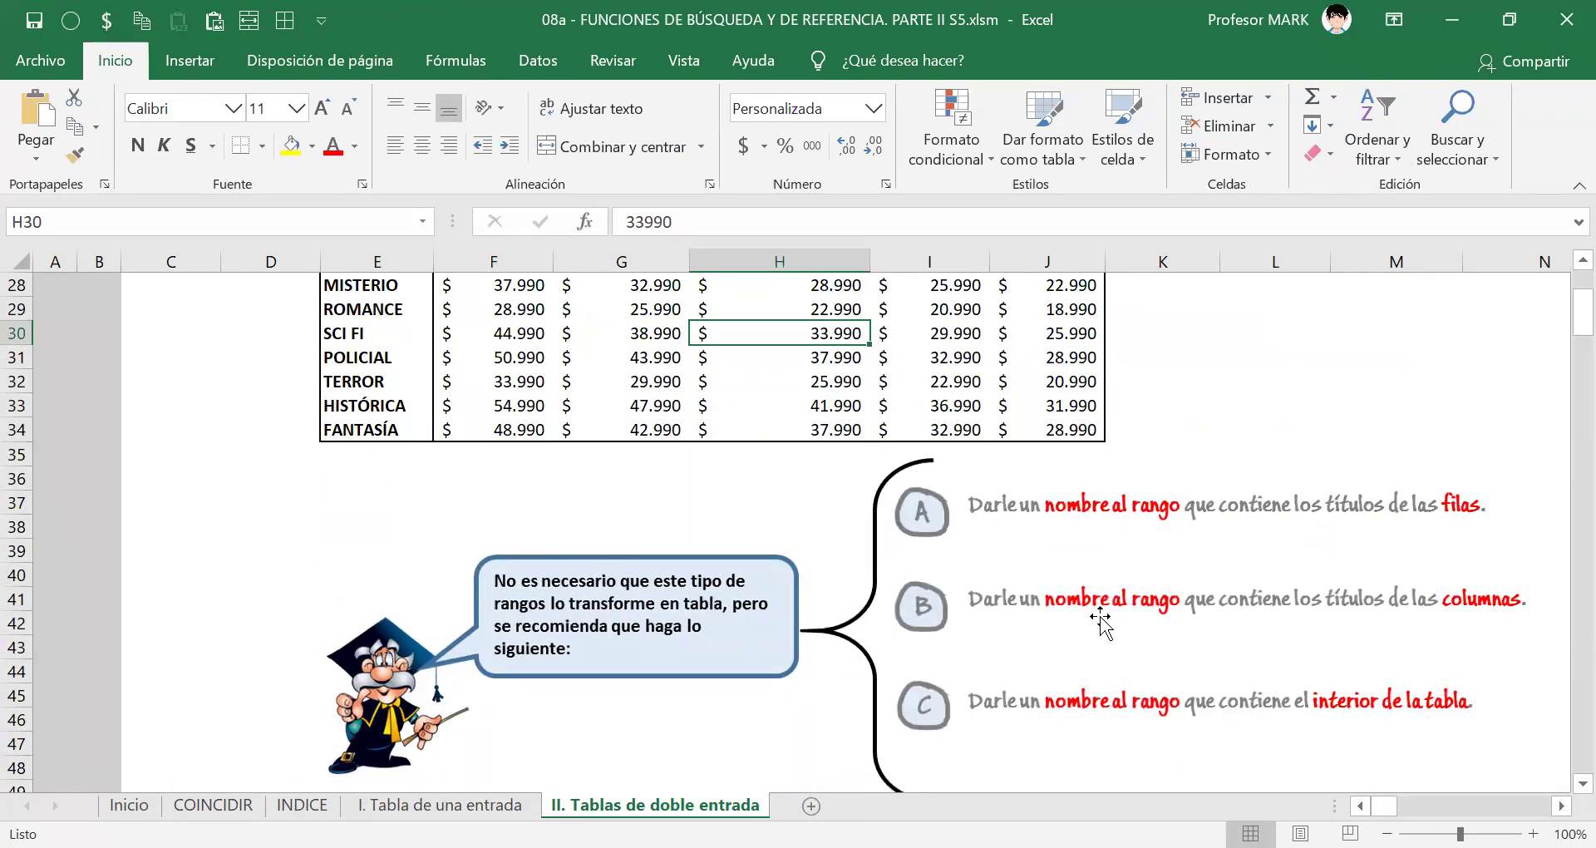
scroll(1100, 622, "up", 1)
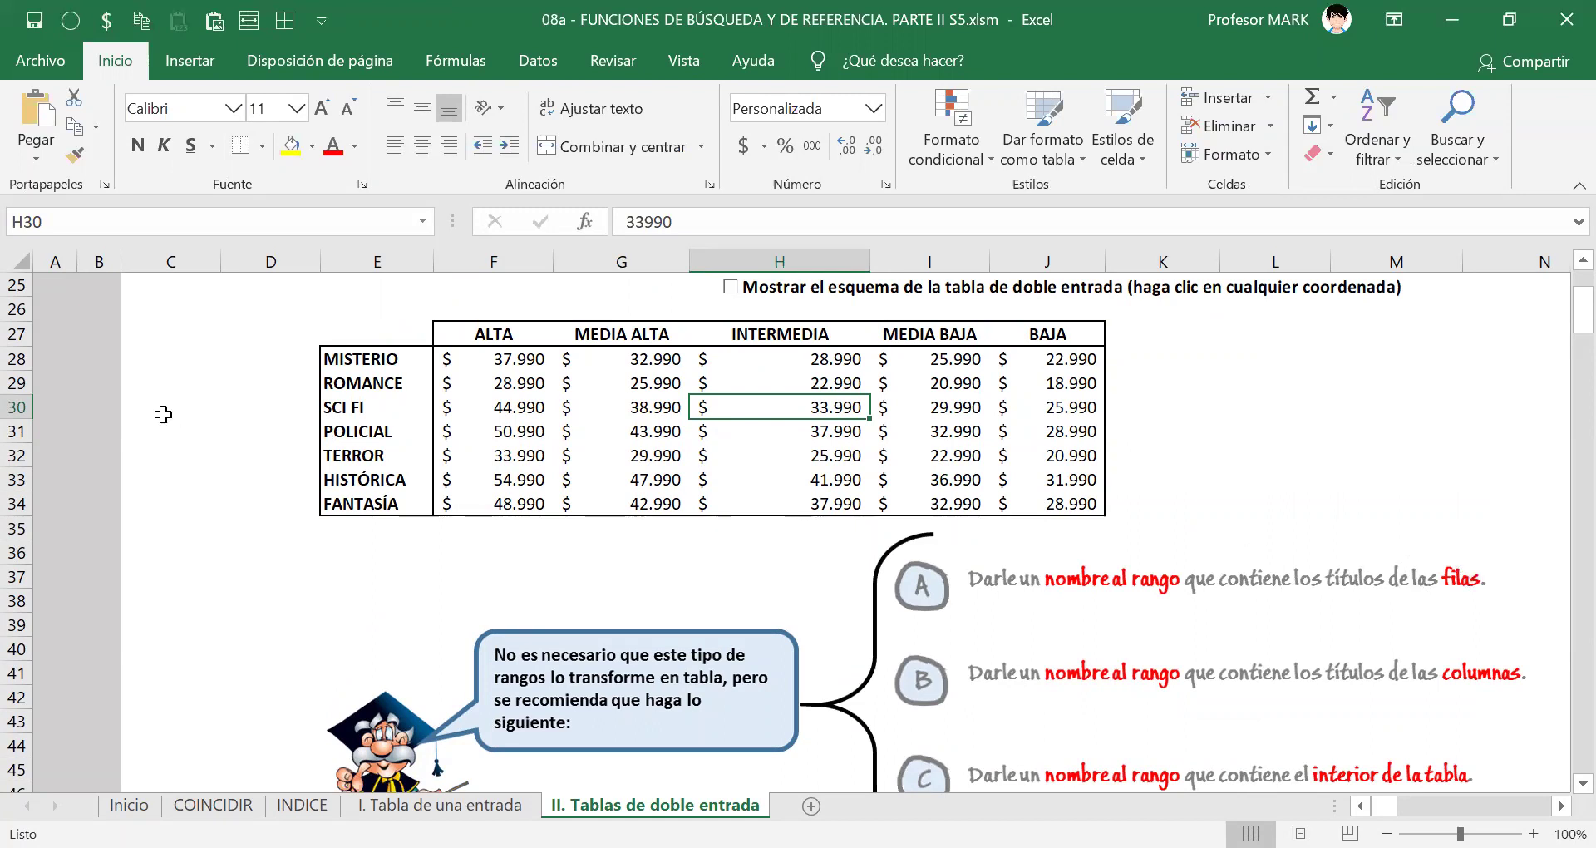
left_click_drag(363, 358, 378, 504)
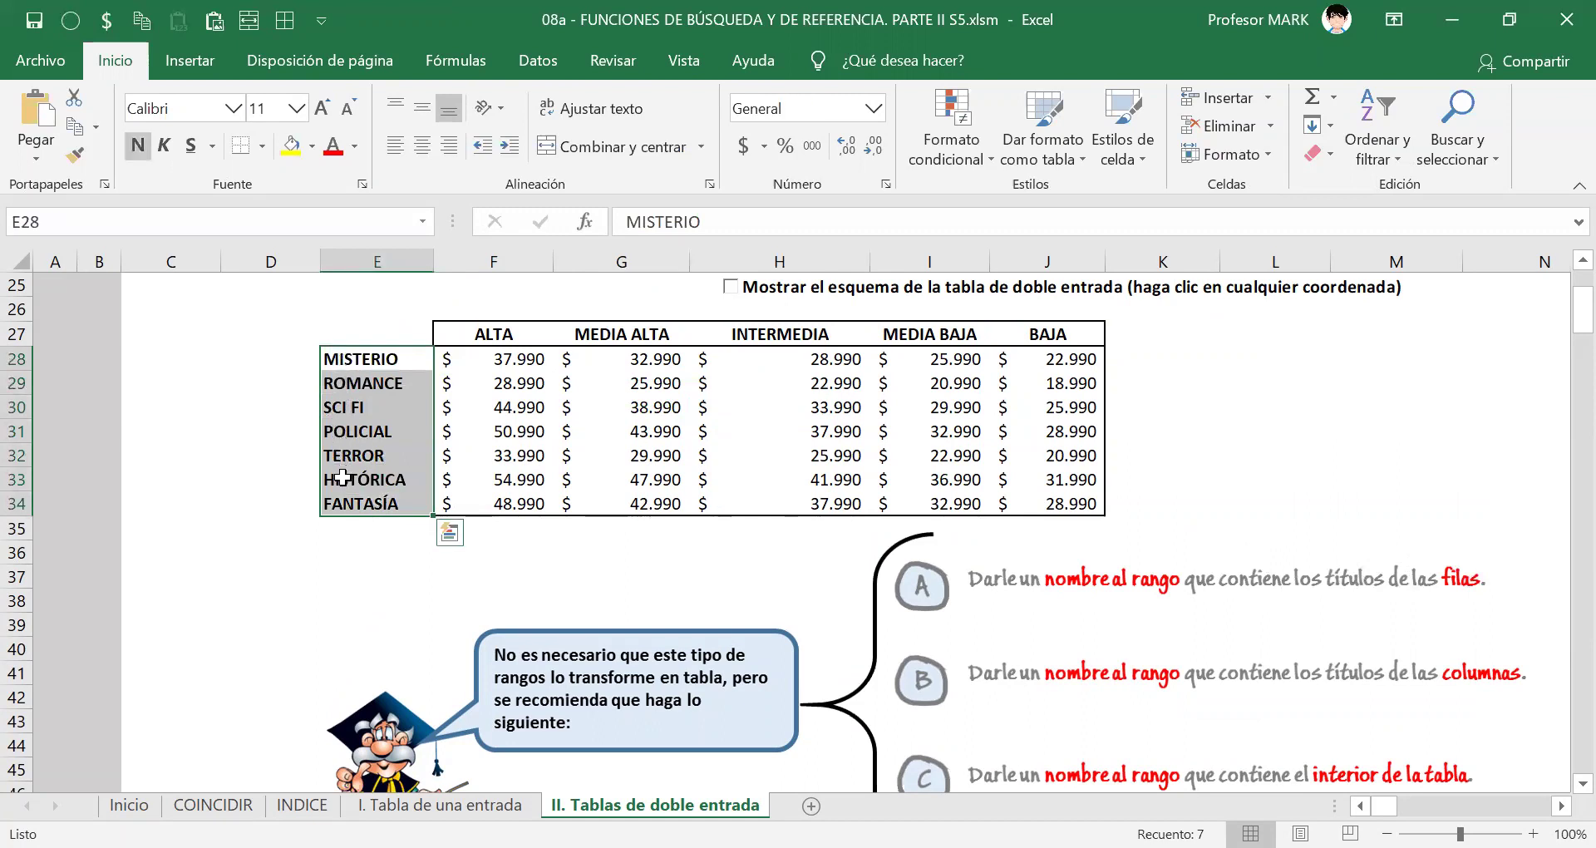
left_click(388, 358)
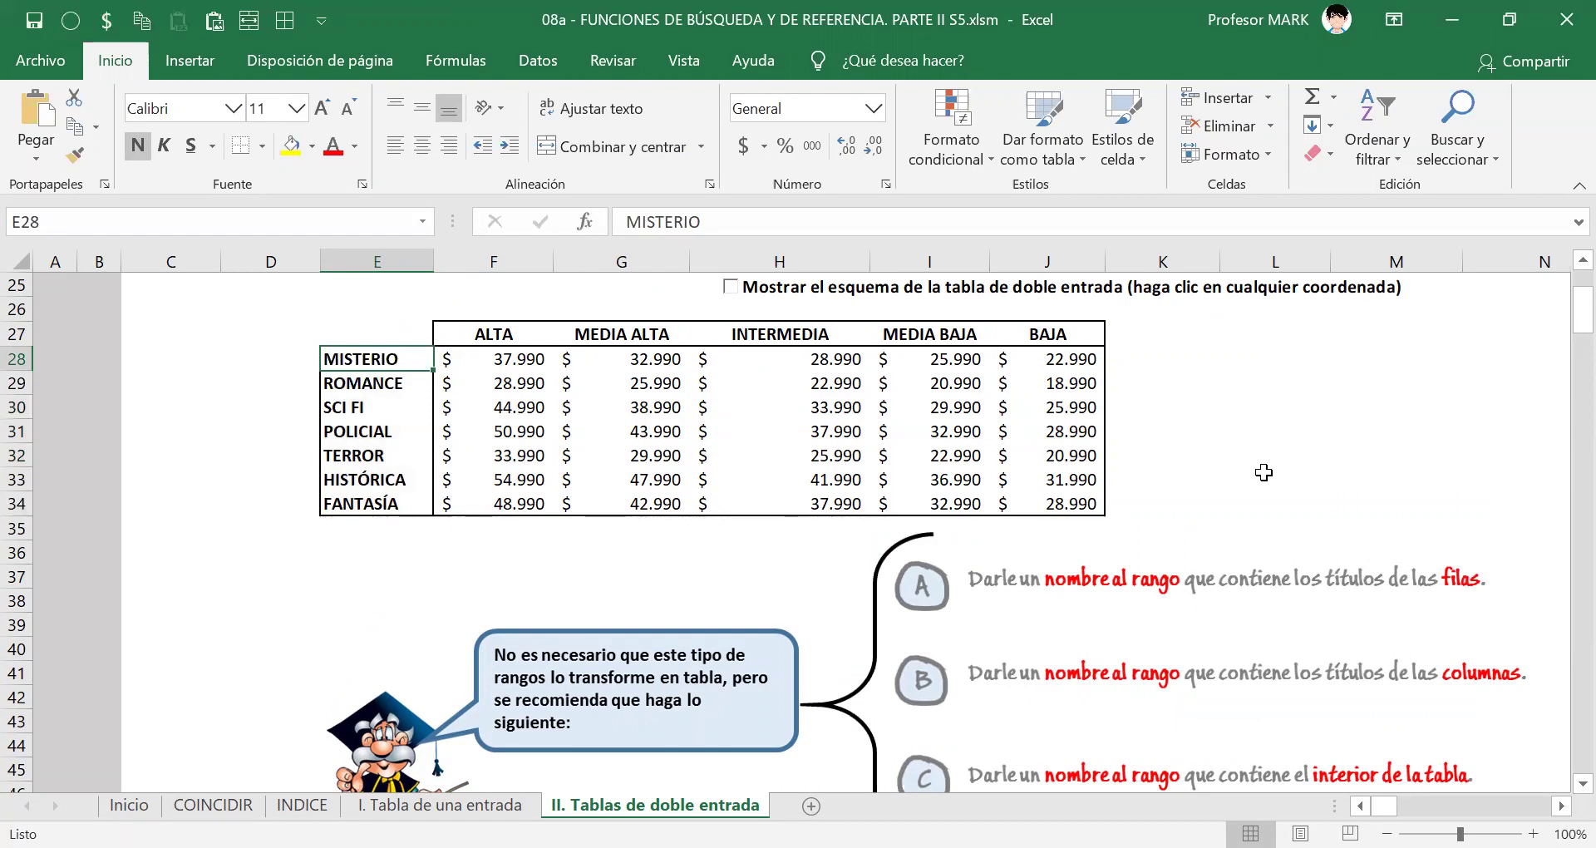
key("ctrl+shift+Down")
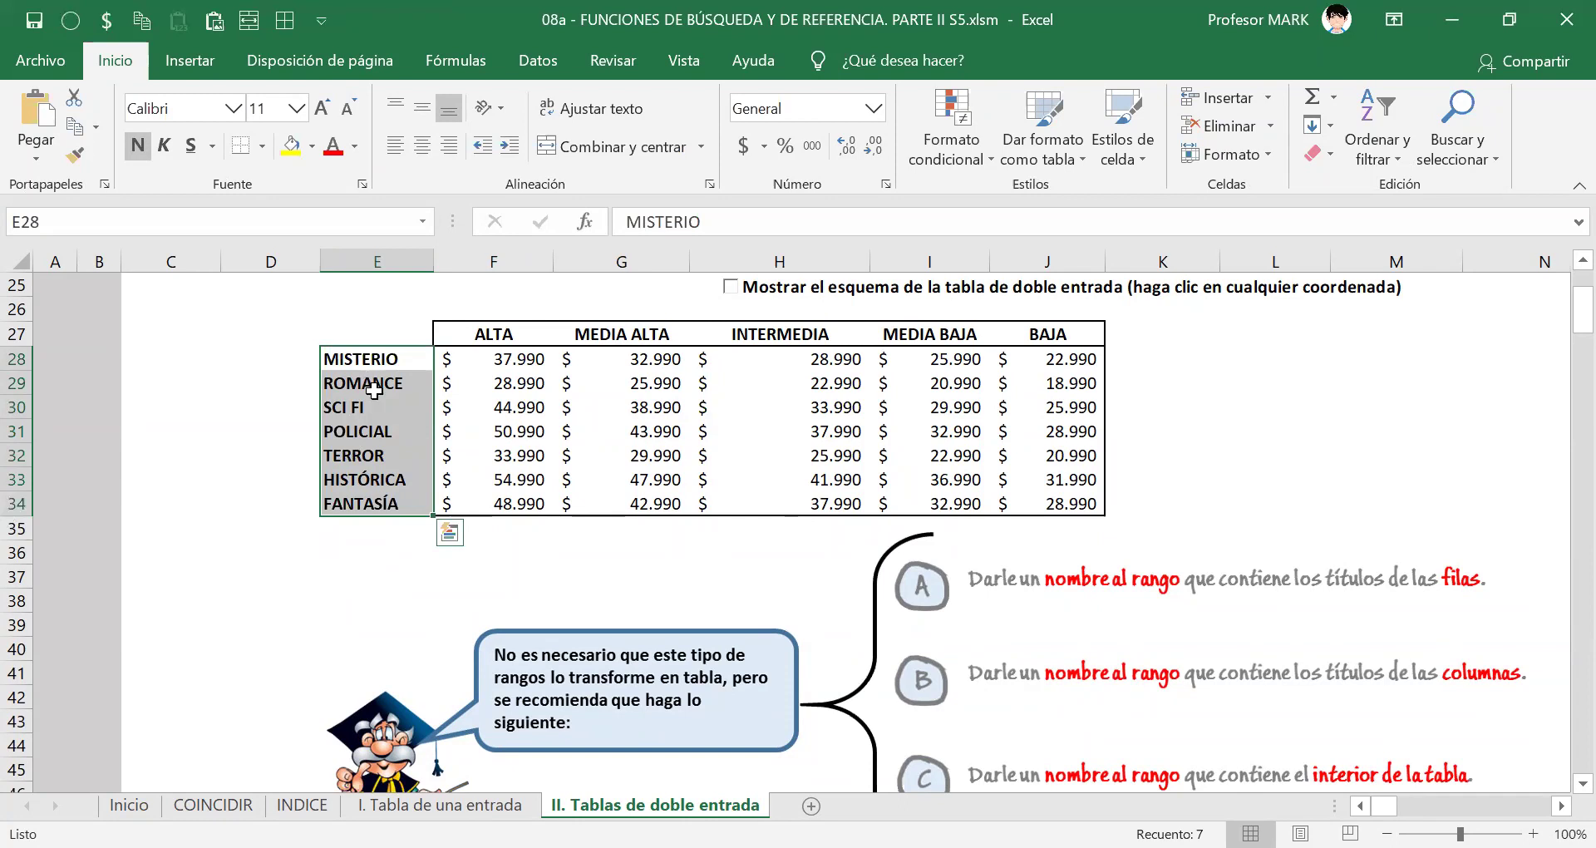
right_click(374, 390)
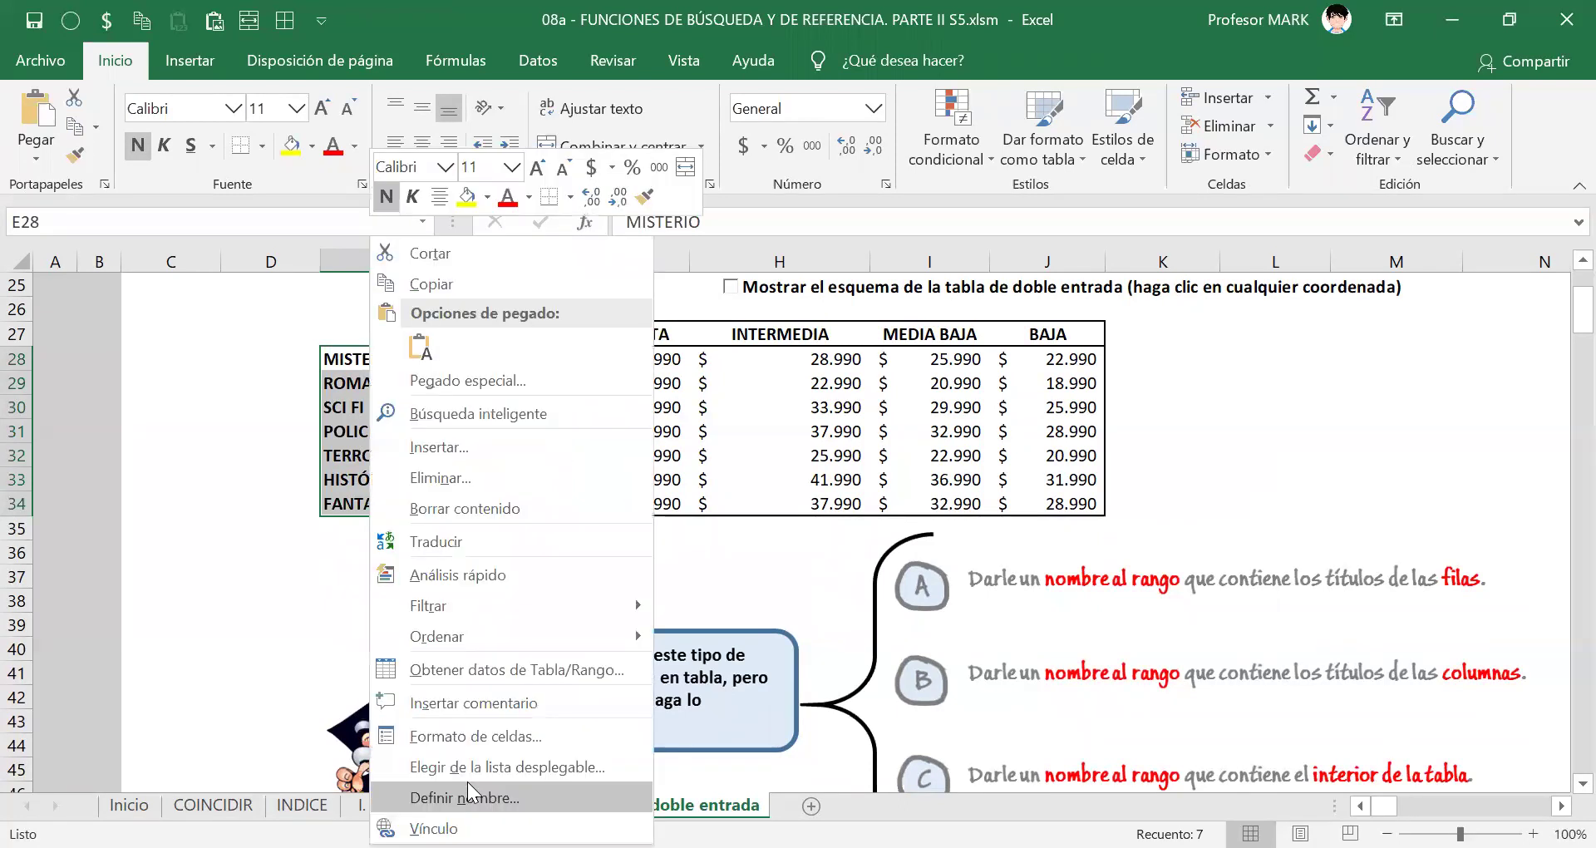
left_click(467, 782)
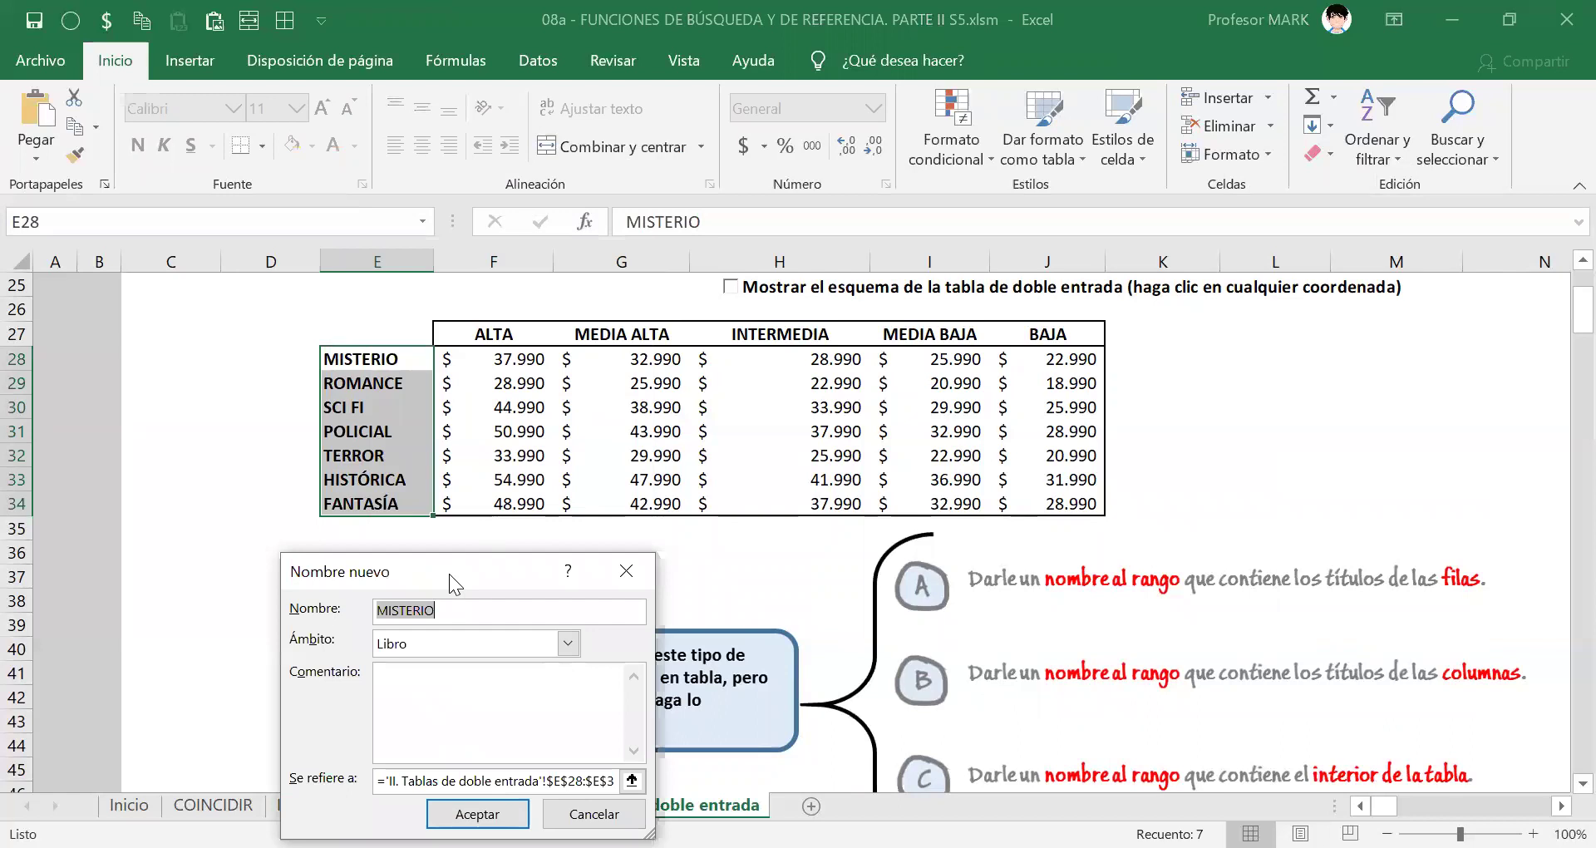
left_click_drag(449, 574, 748, 354)
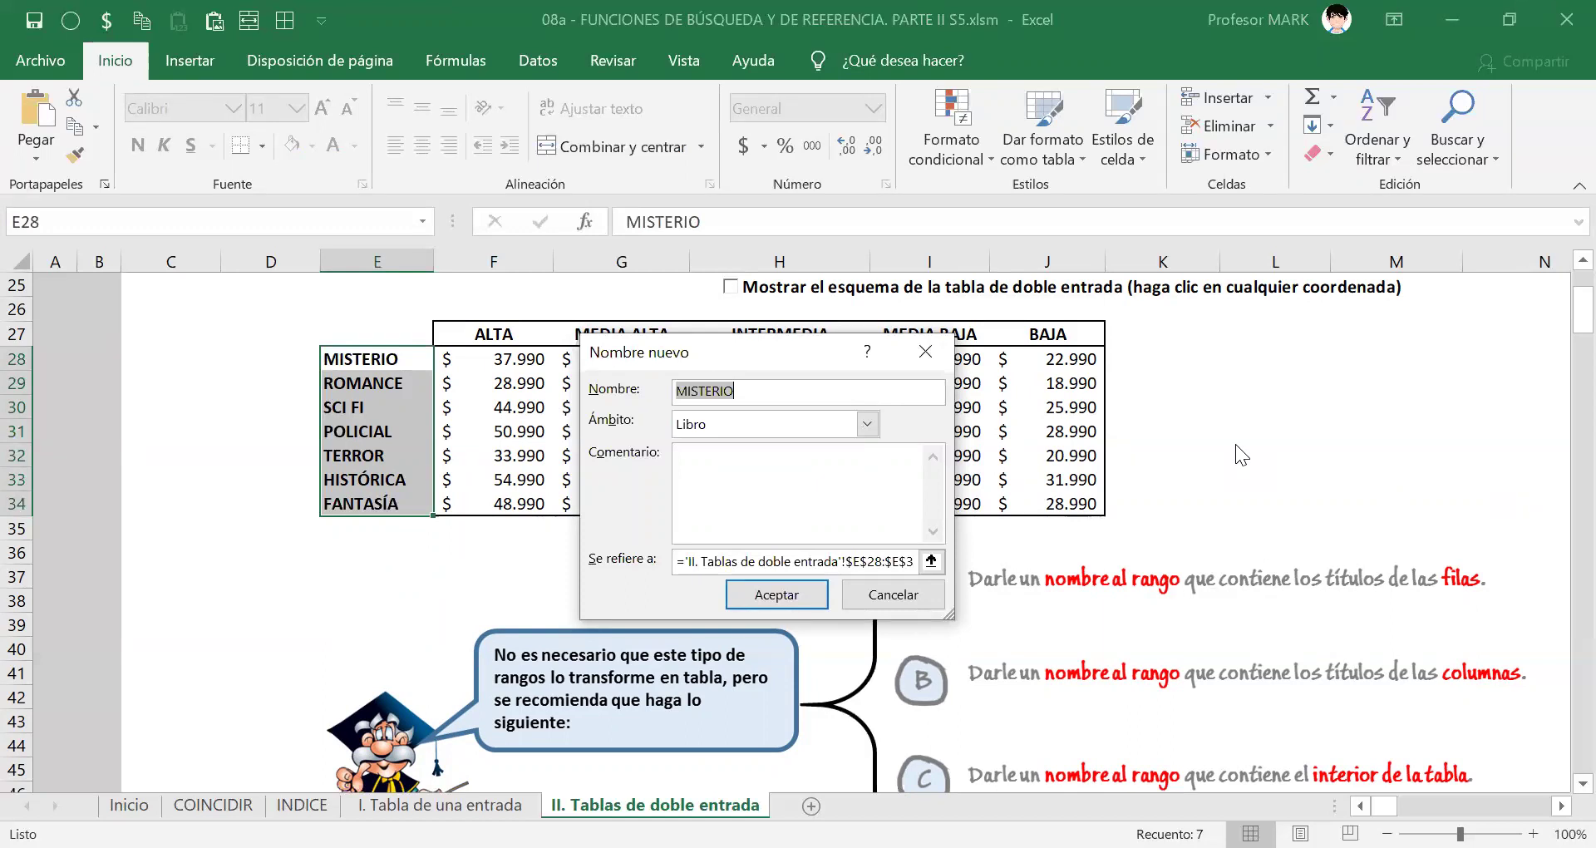
key("Return")
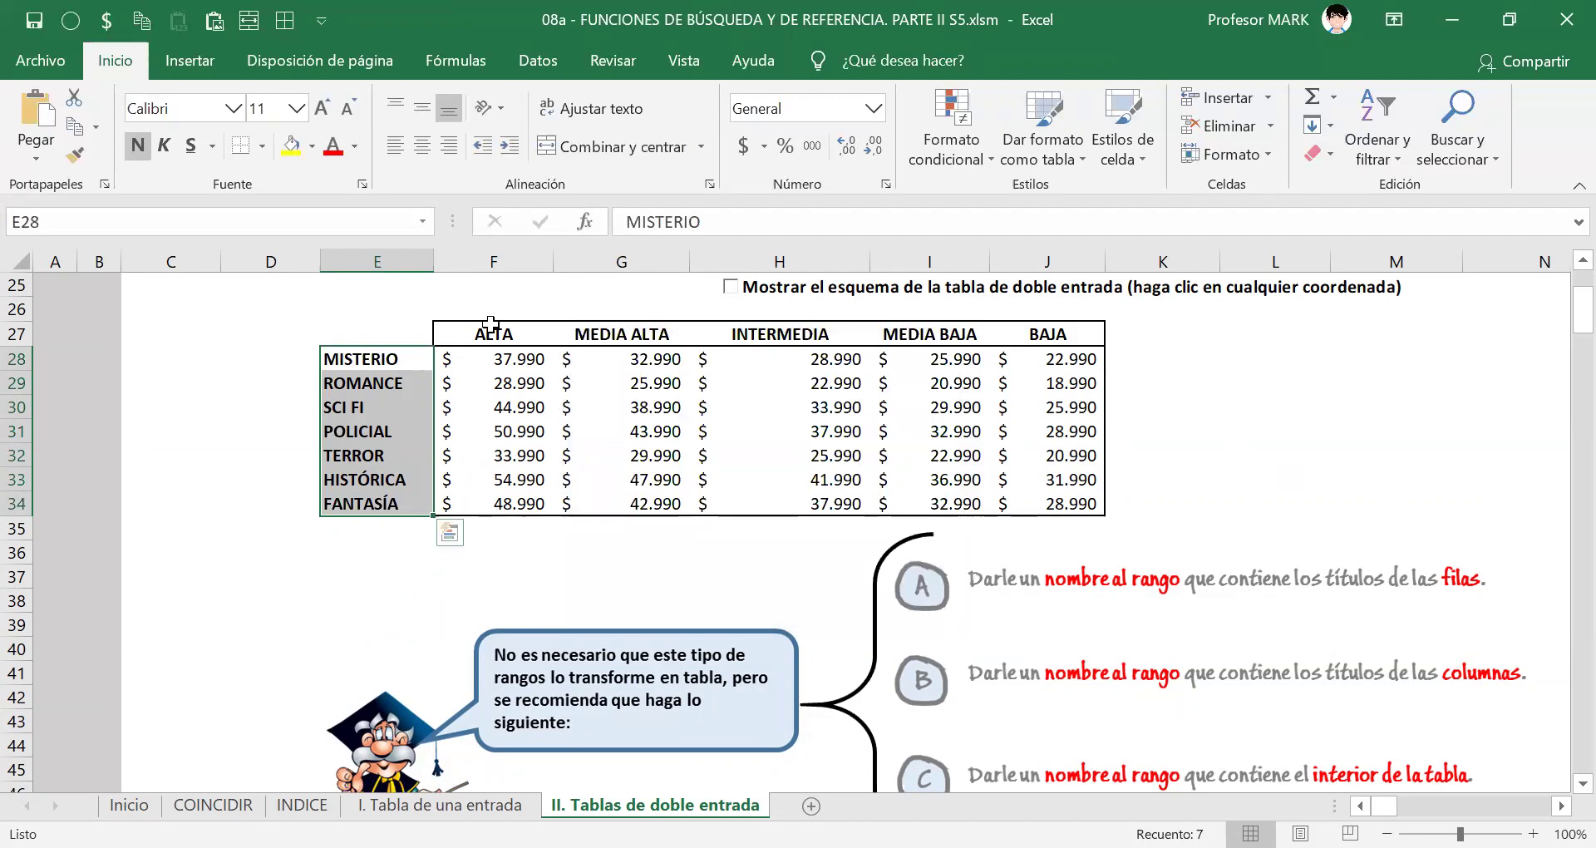
Define the name NOVELAS, with workbook scope, for the selected row titles E28:E34.
key("alt+u")
type("m")
type("dNOVELAS")
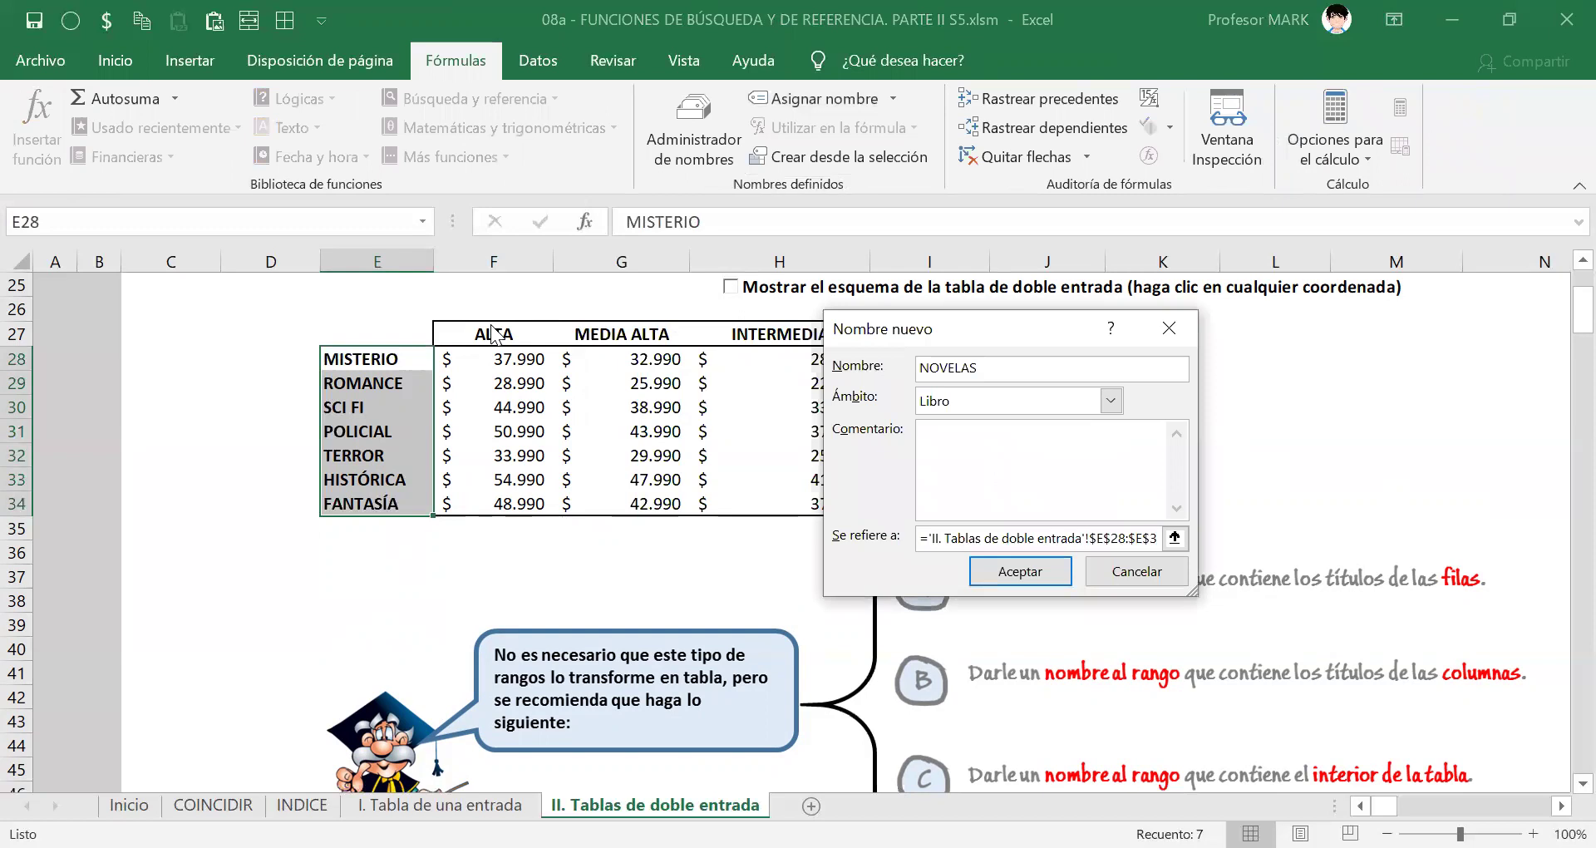
key("Return")
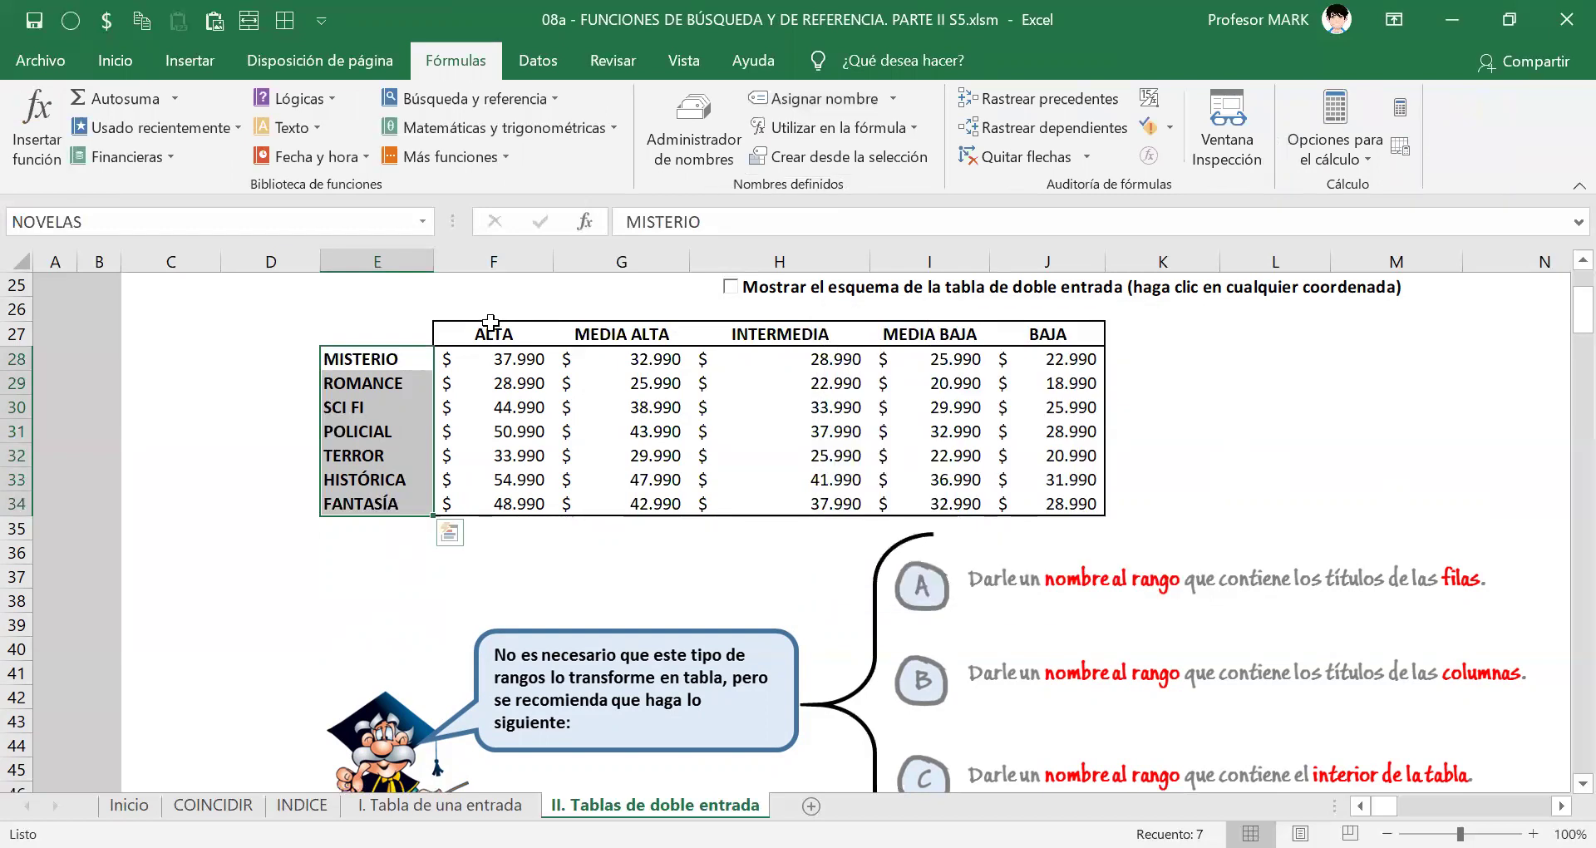
Define the name DEMANDAS, with workbook scope, for the column titles from ALTA to BAJA in F27:J27.
left_click(493, 333)
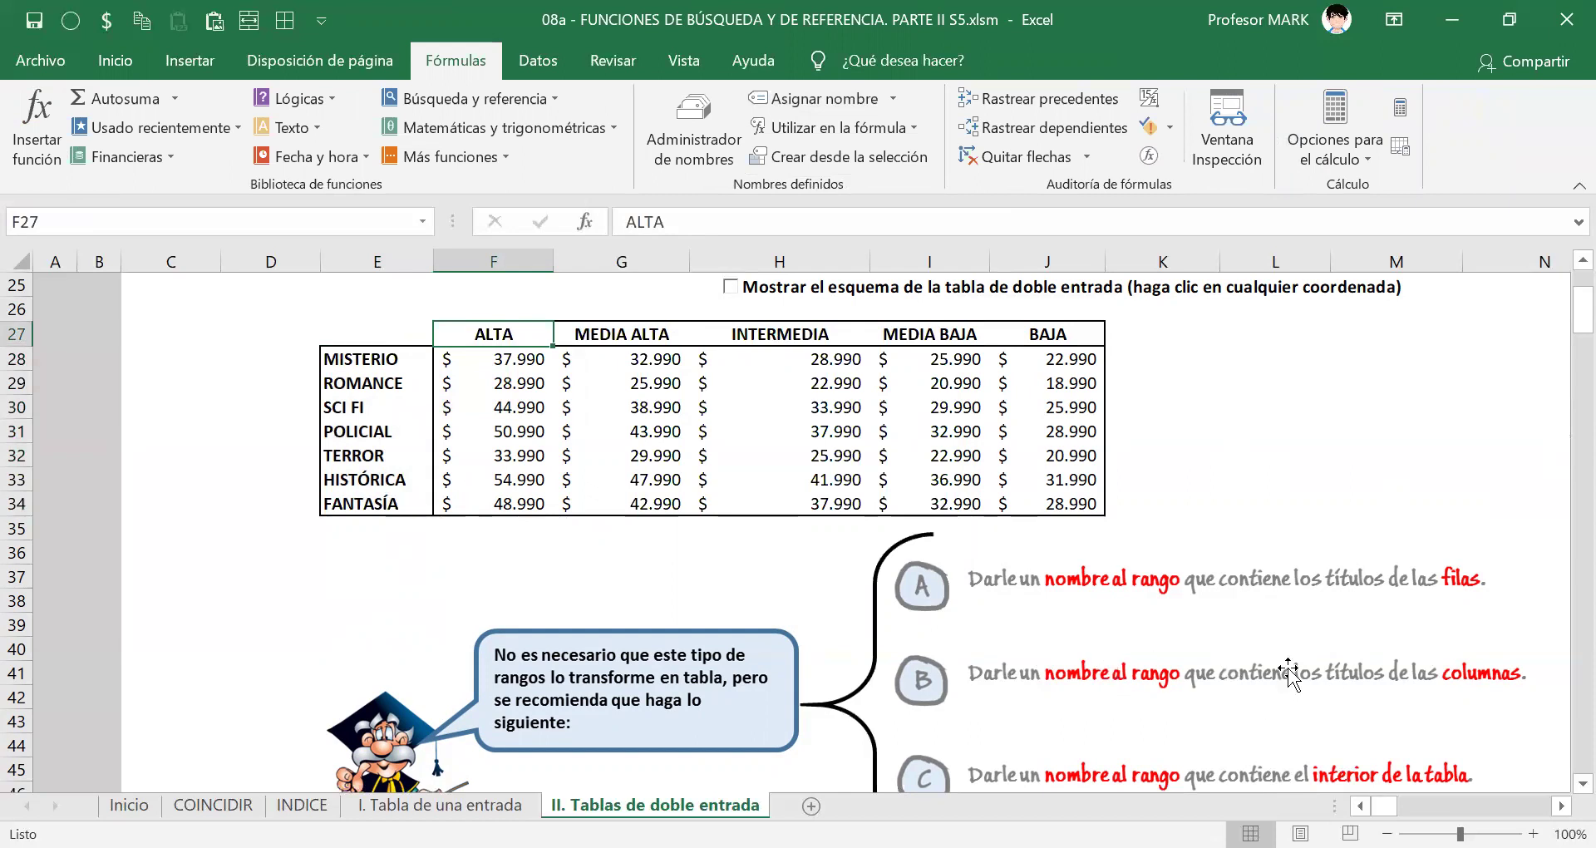
key("ctrl+shift+Right")
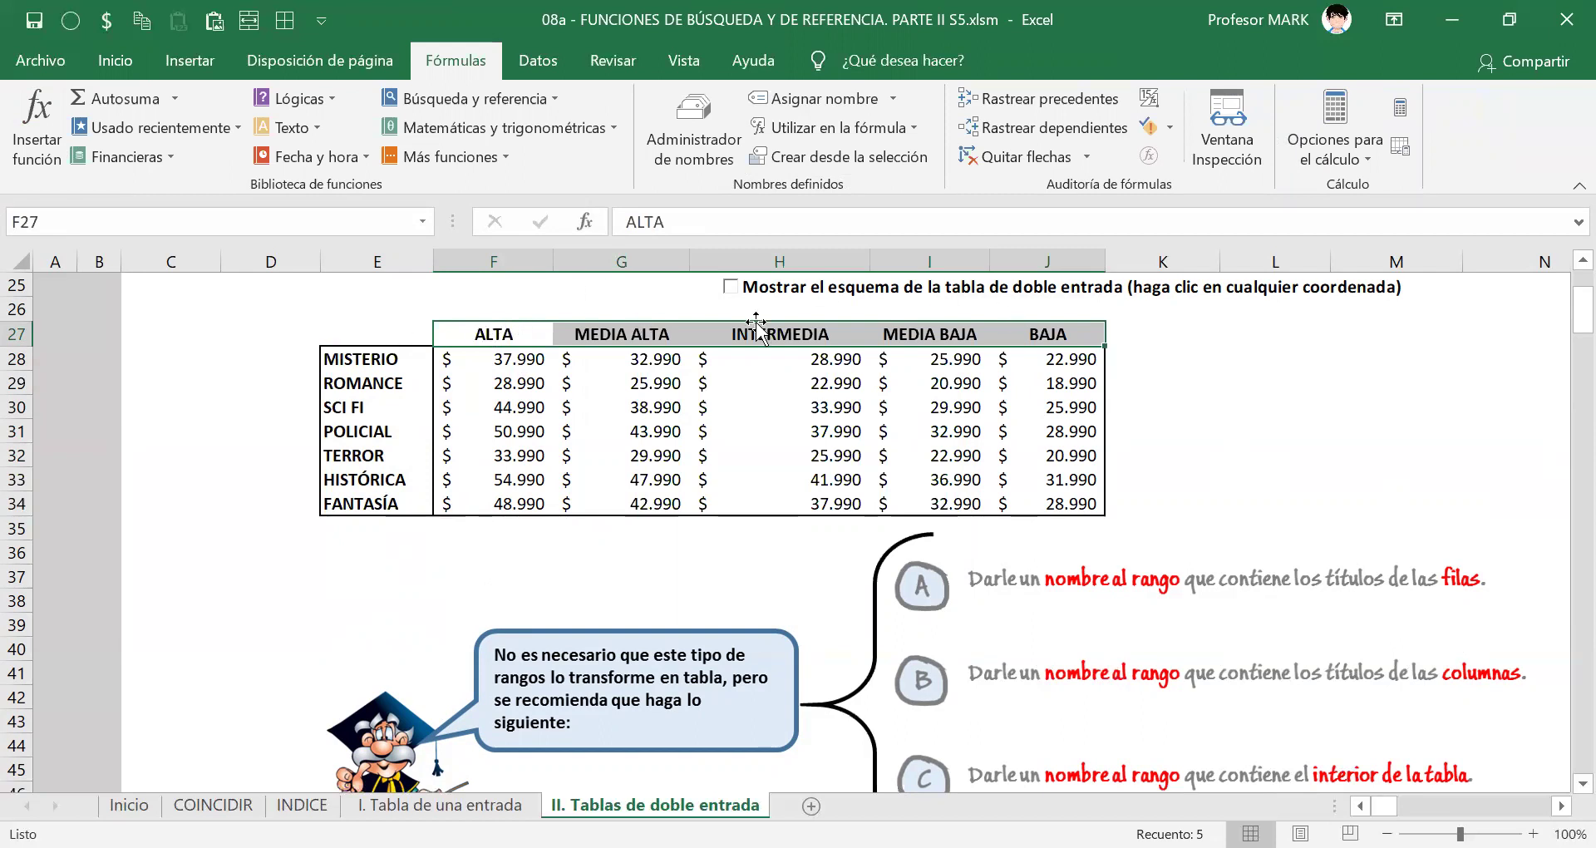
right_click(985, 334)
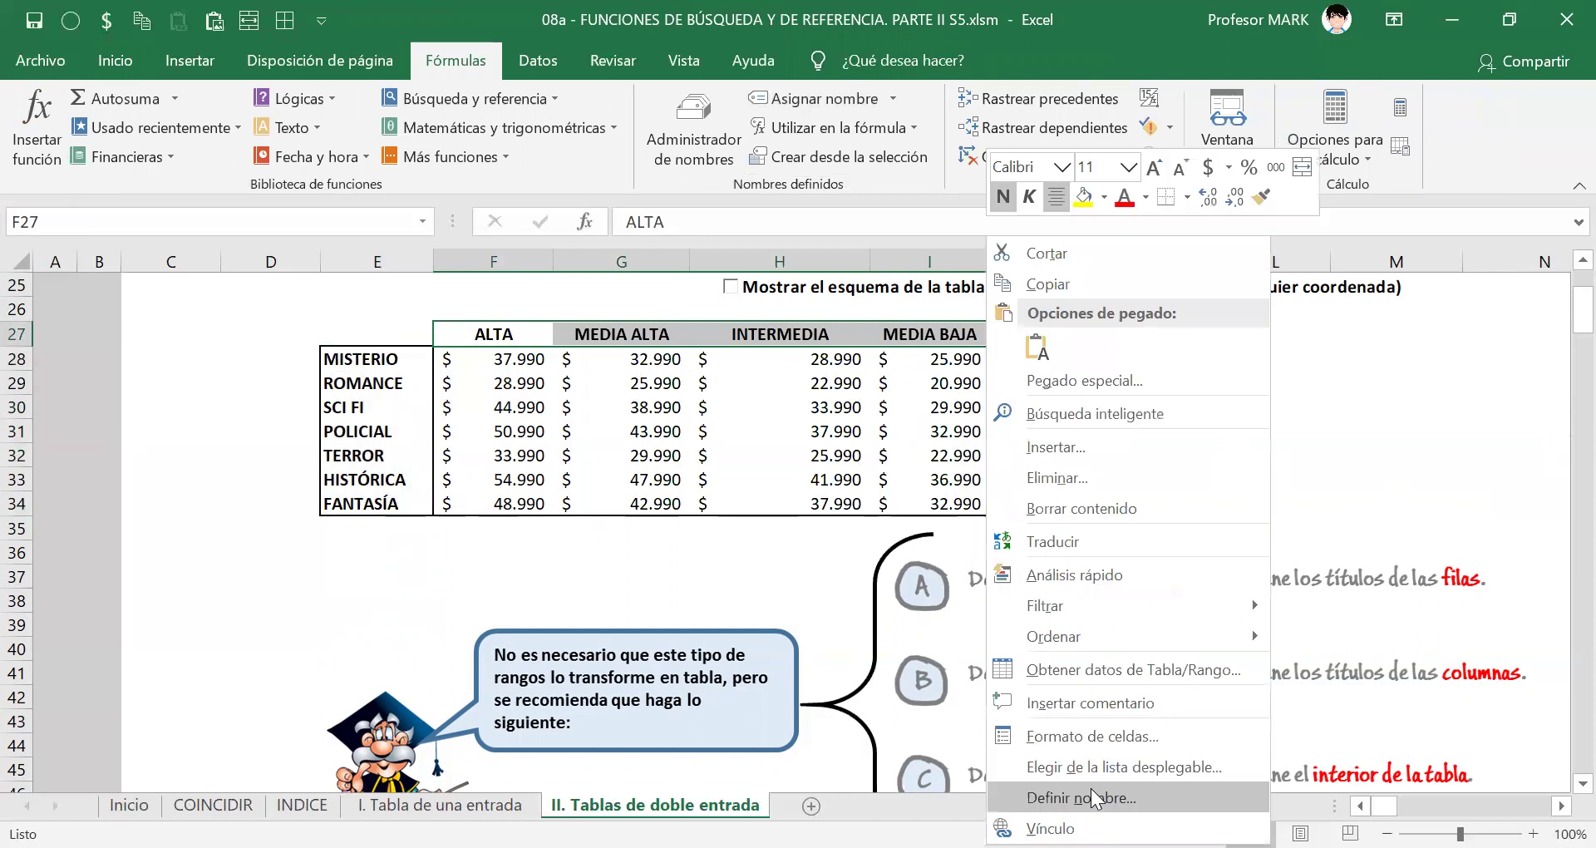
left_click(1091, 789)
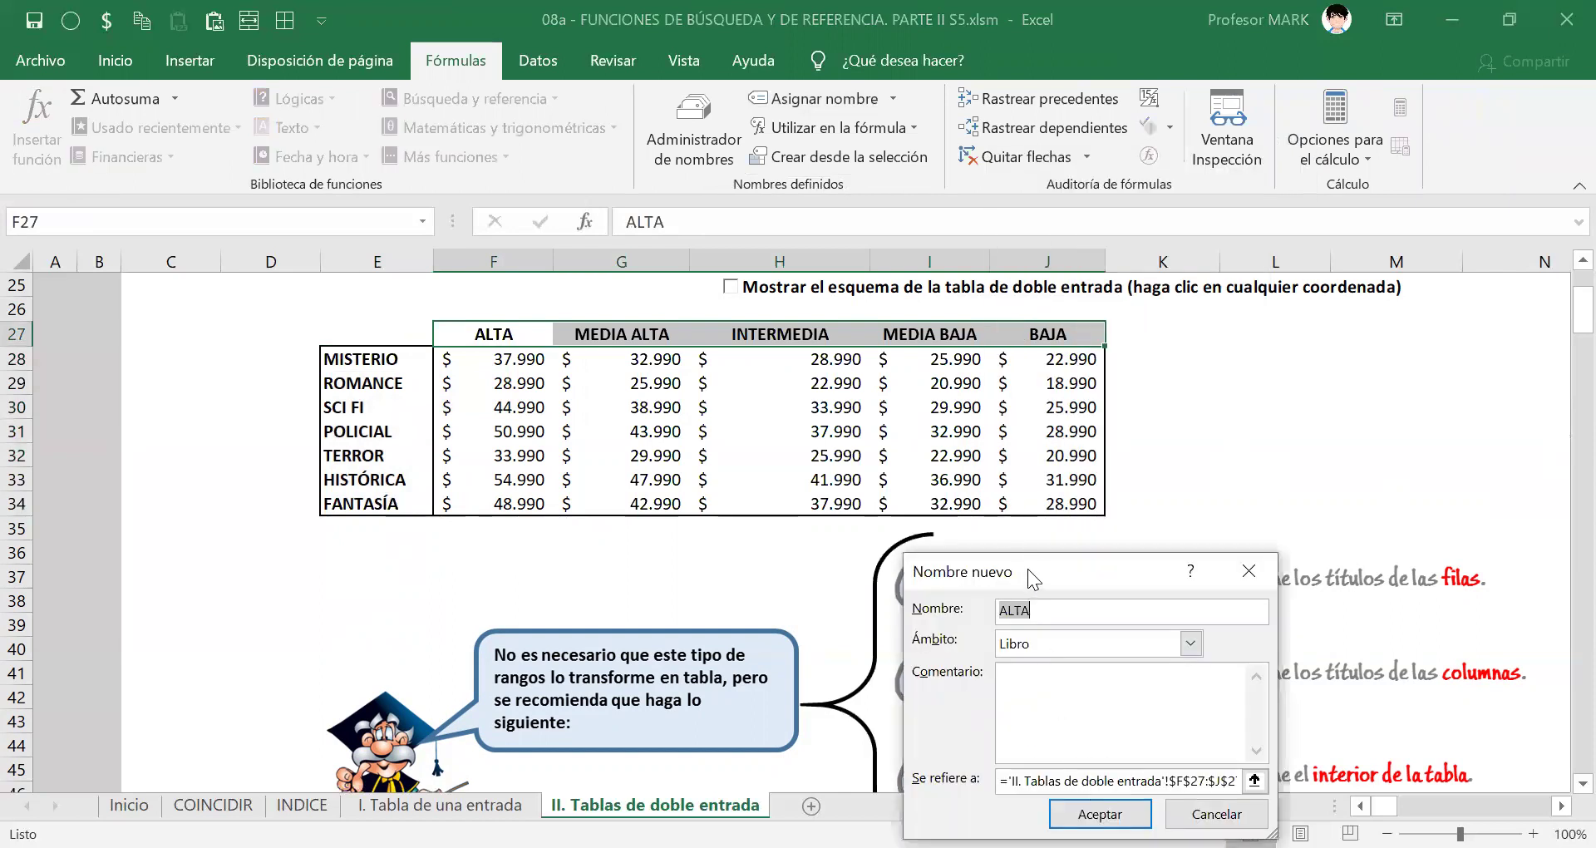
left_click_drag(1027, 569, 821, 409)
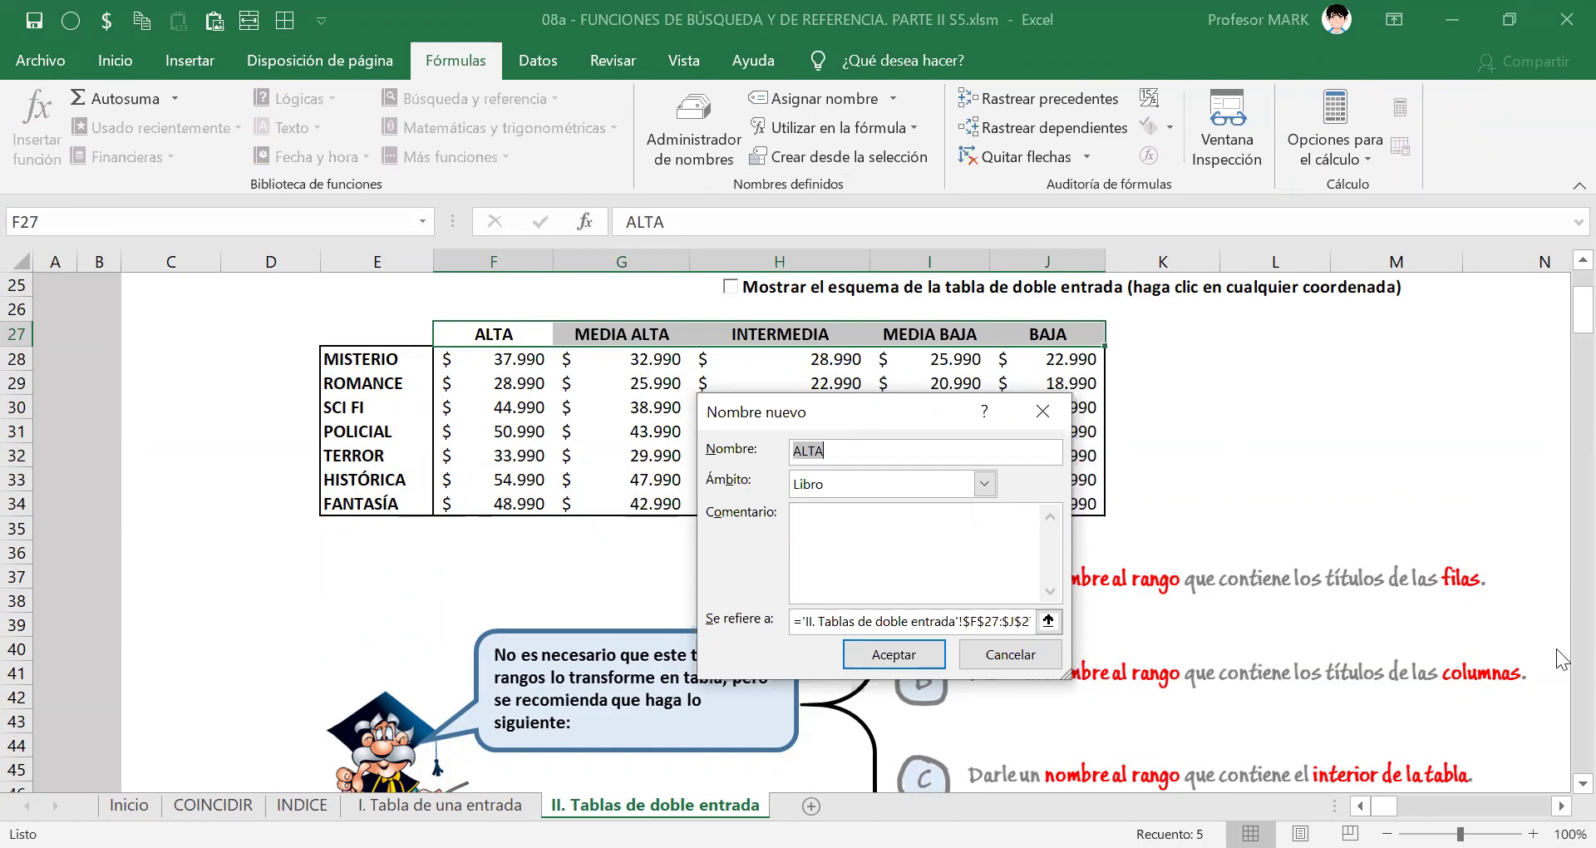
type("DEMANDAS")
key("Return")
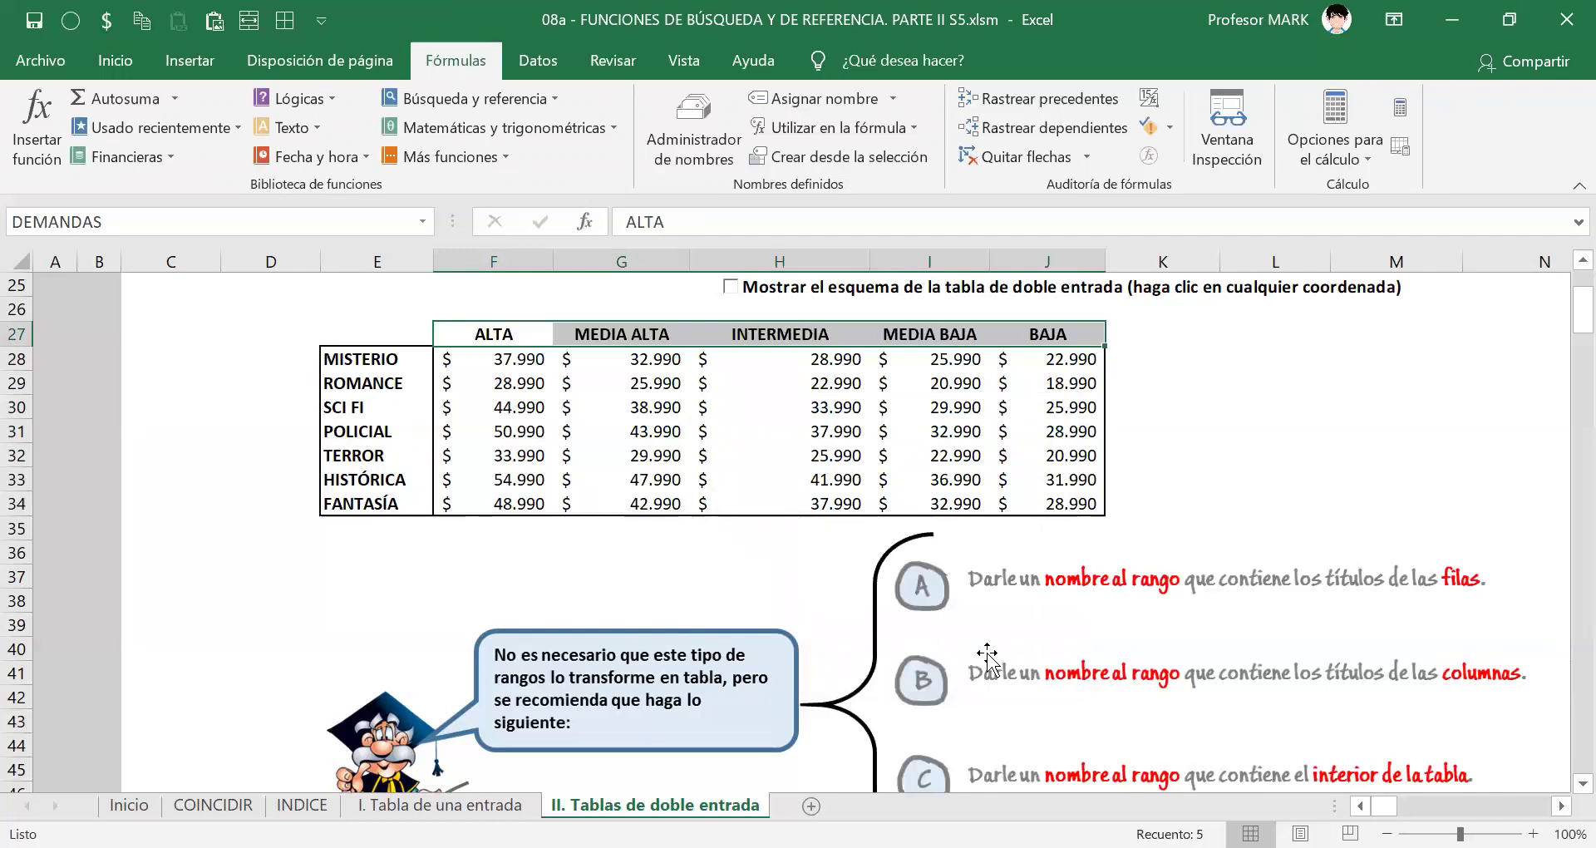
Define the name PRECIOS_NOVELAS, with workbook scope, for the interior price cells F28:J34.
scroll(987, 657, "down", 2)
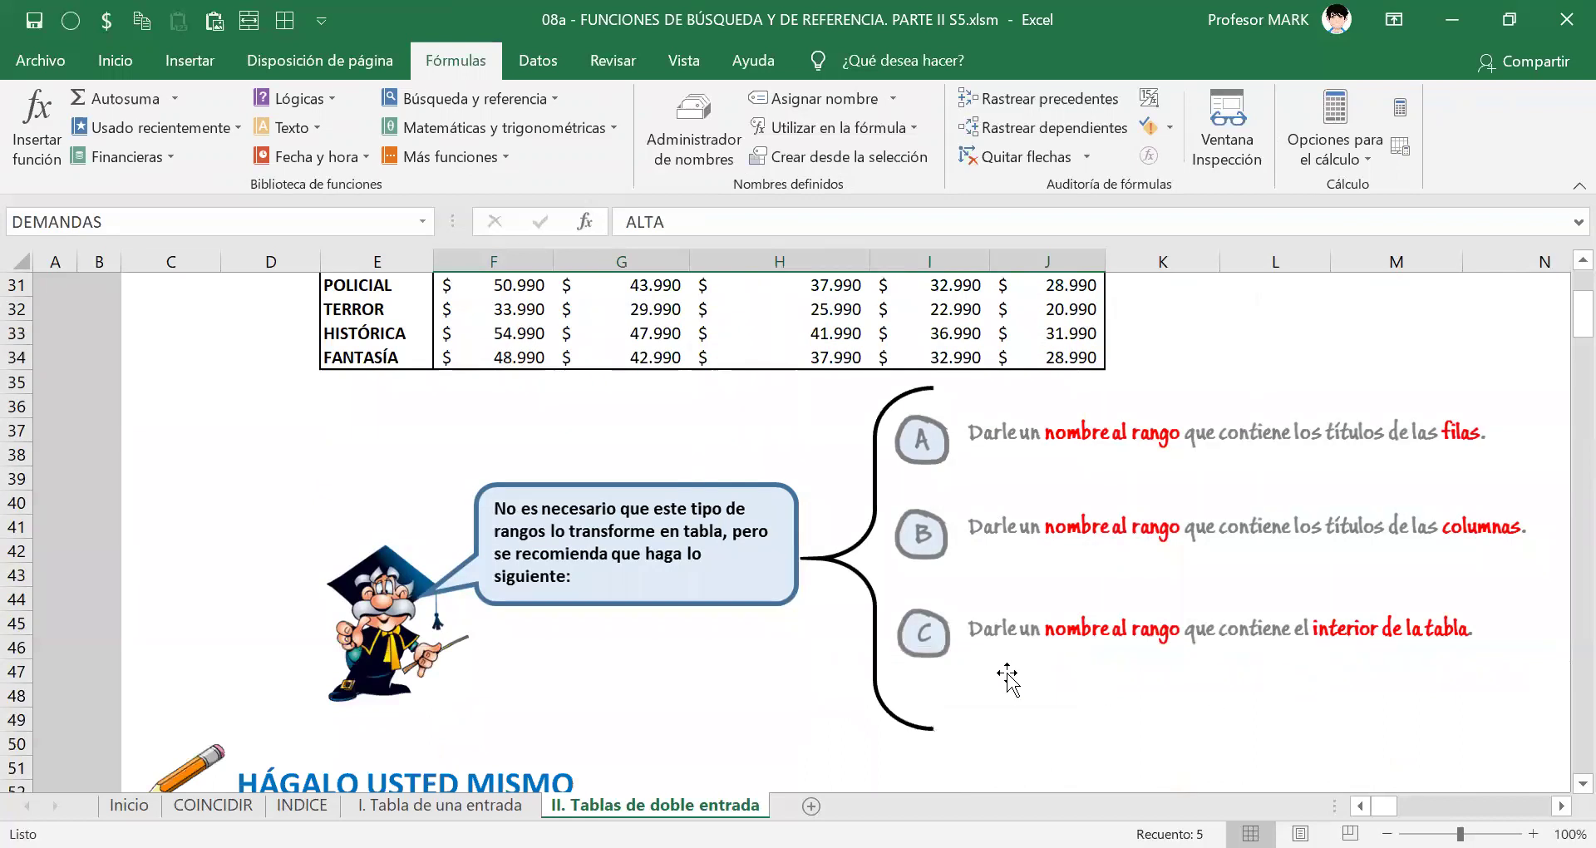
scroll(1007, 677, "up", 2)
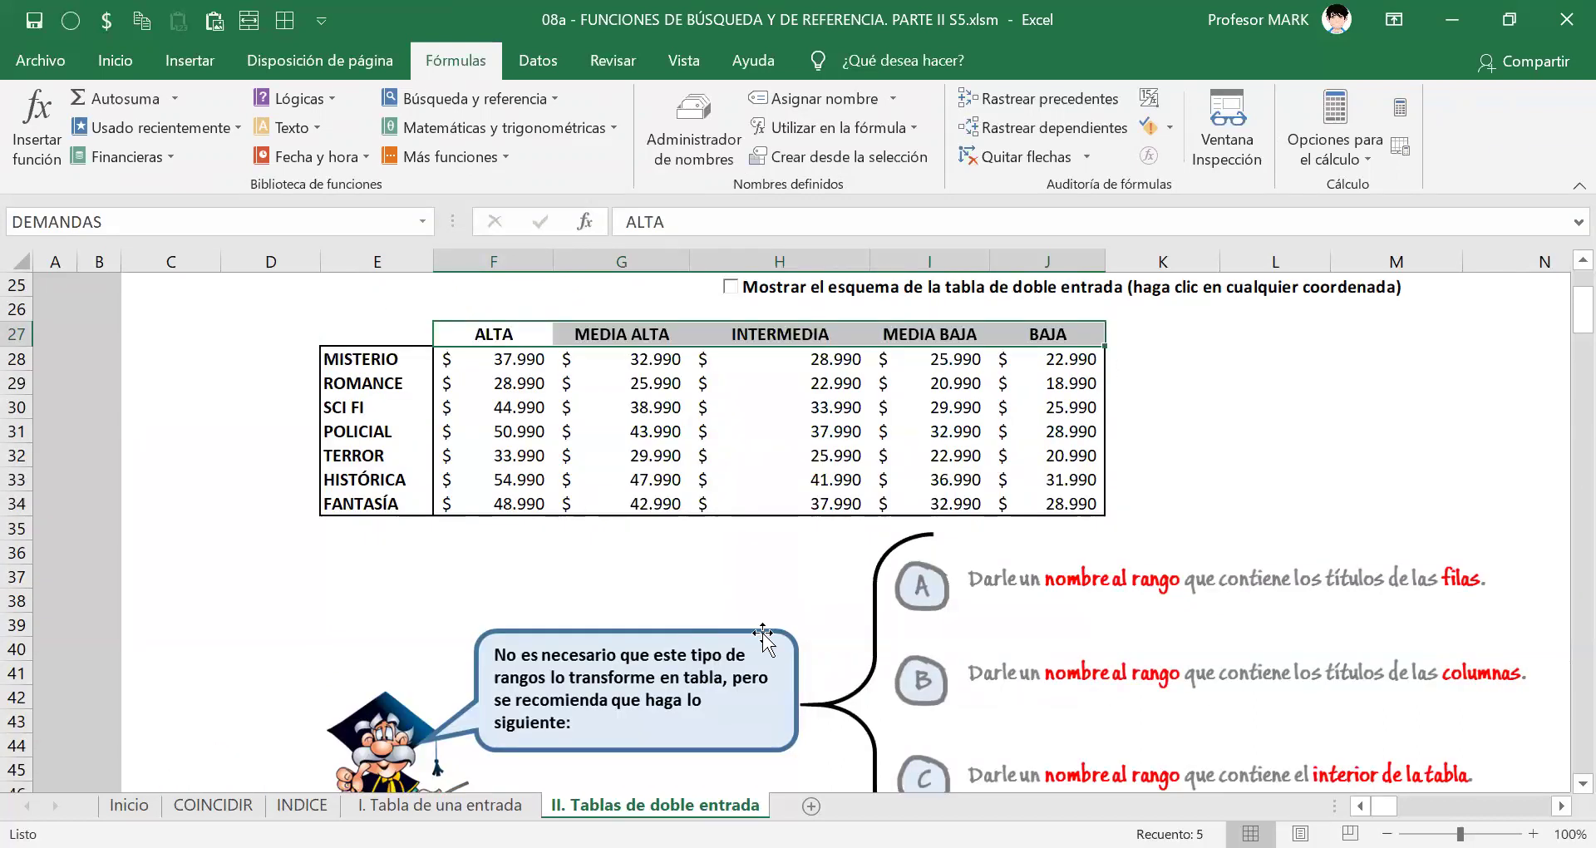
left_click(512, 366)
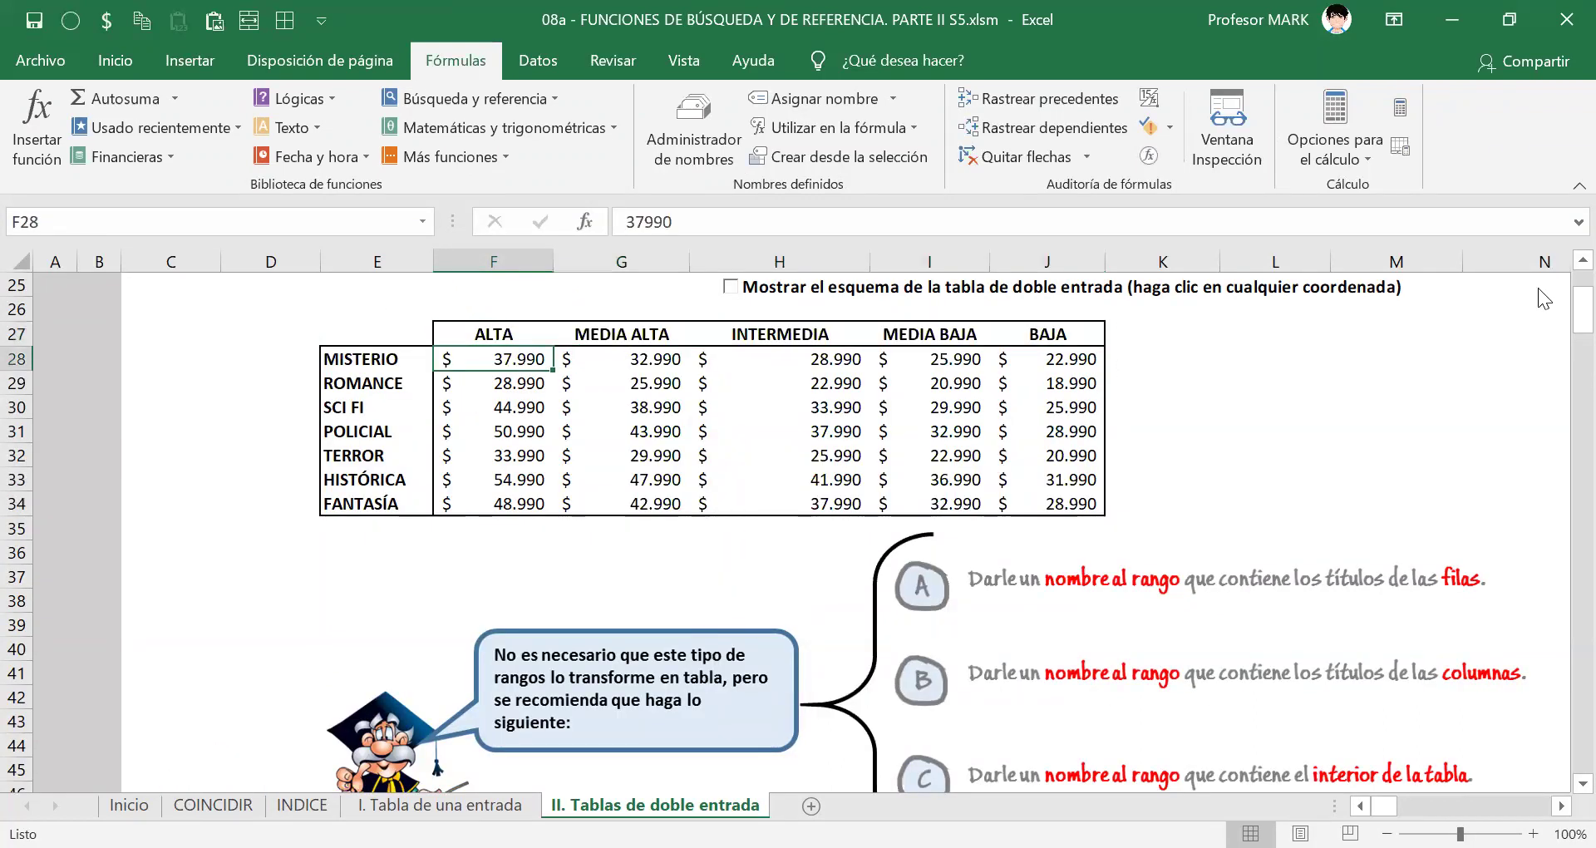
key("ctrl+shift+Right")
key("ctrl+shift+Down")
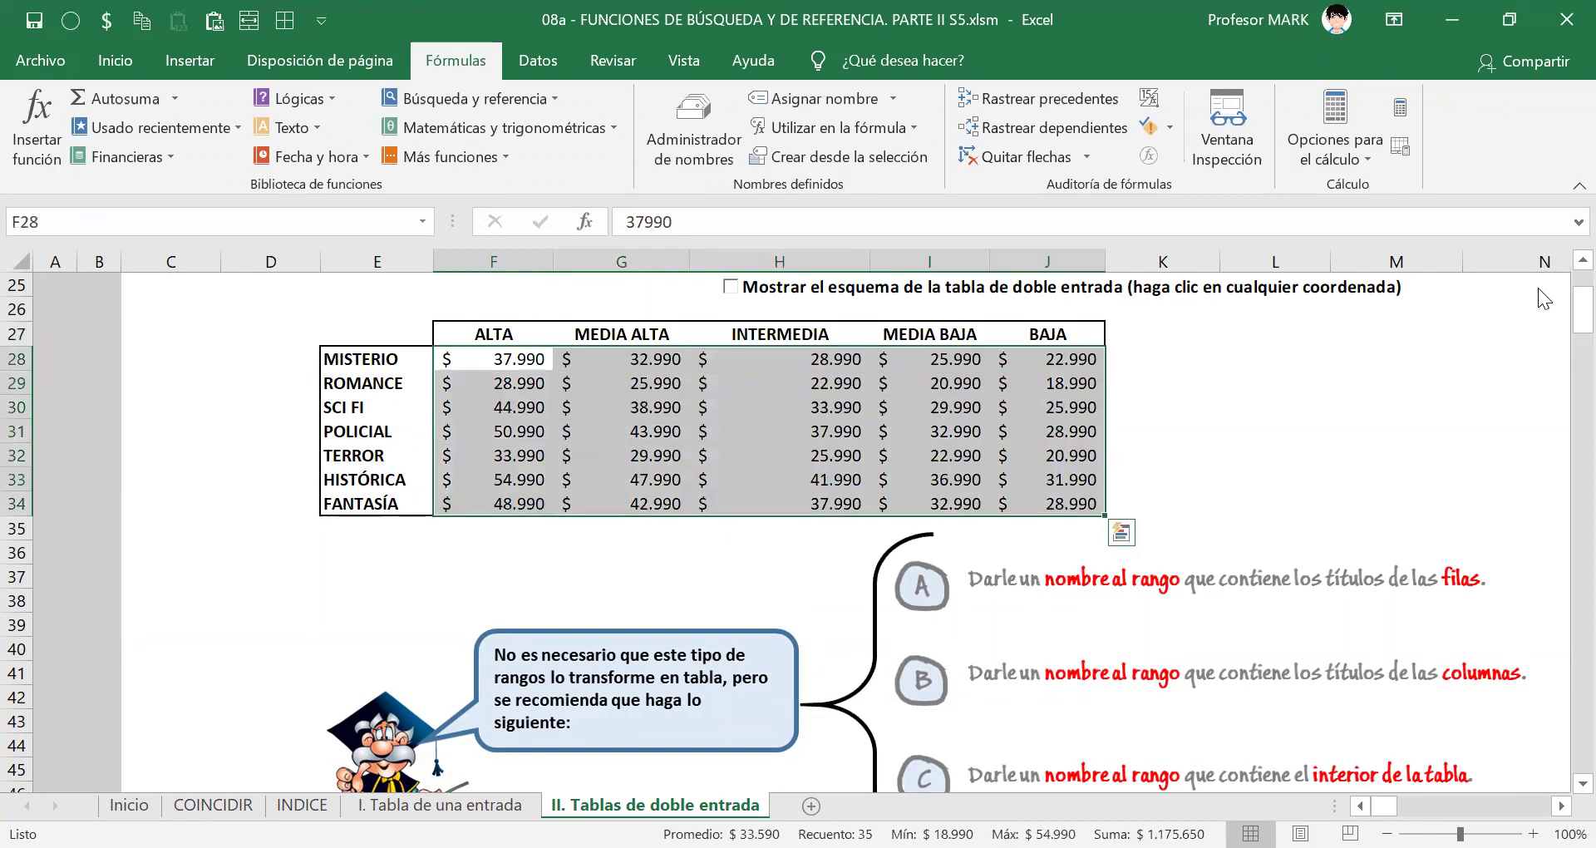
scroll(1430, 333, "up", 5)
scroll(1423, 391, "up", 1)
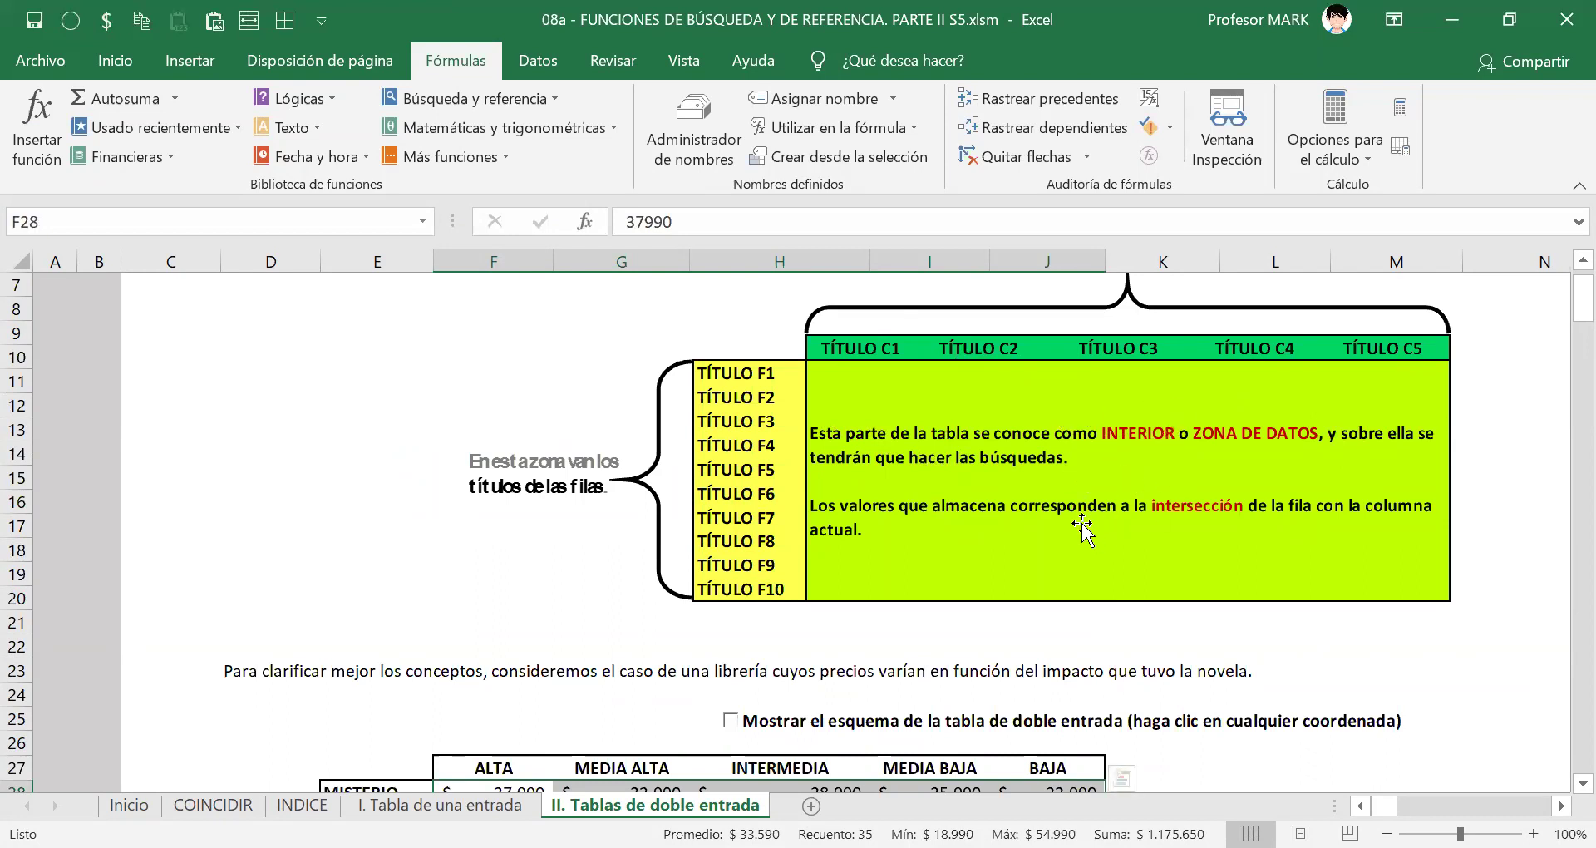
scroll(1081, 522, "down", 4)
scroll(1081, 522, "down", 2)
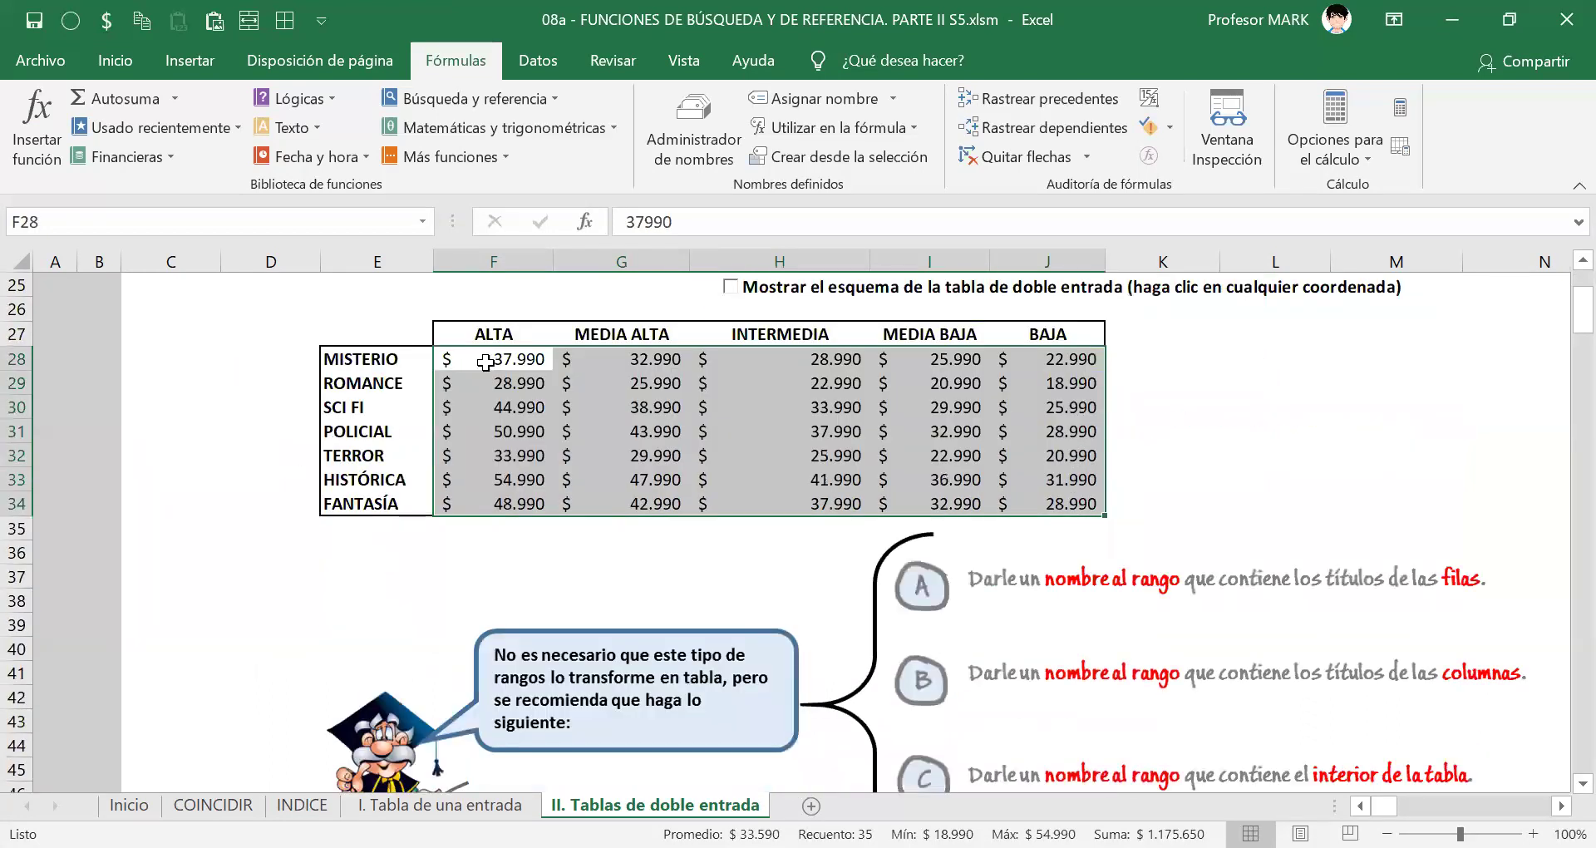
right_click(722, 426)
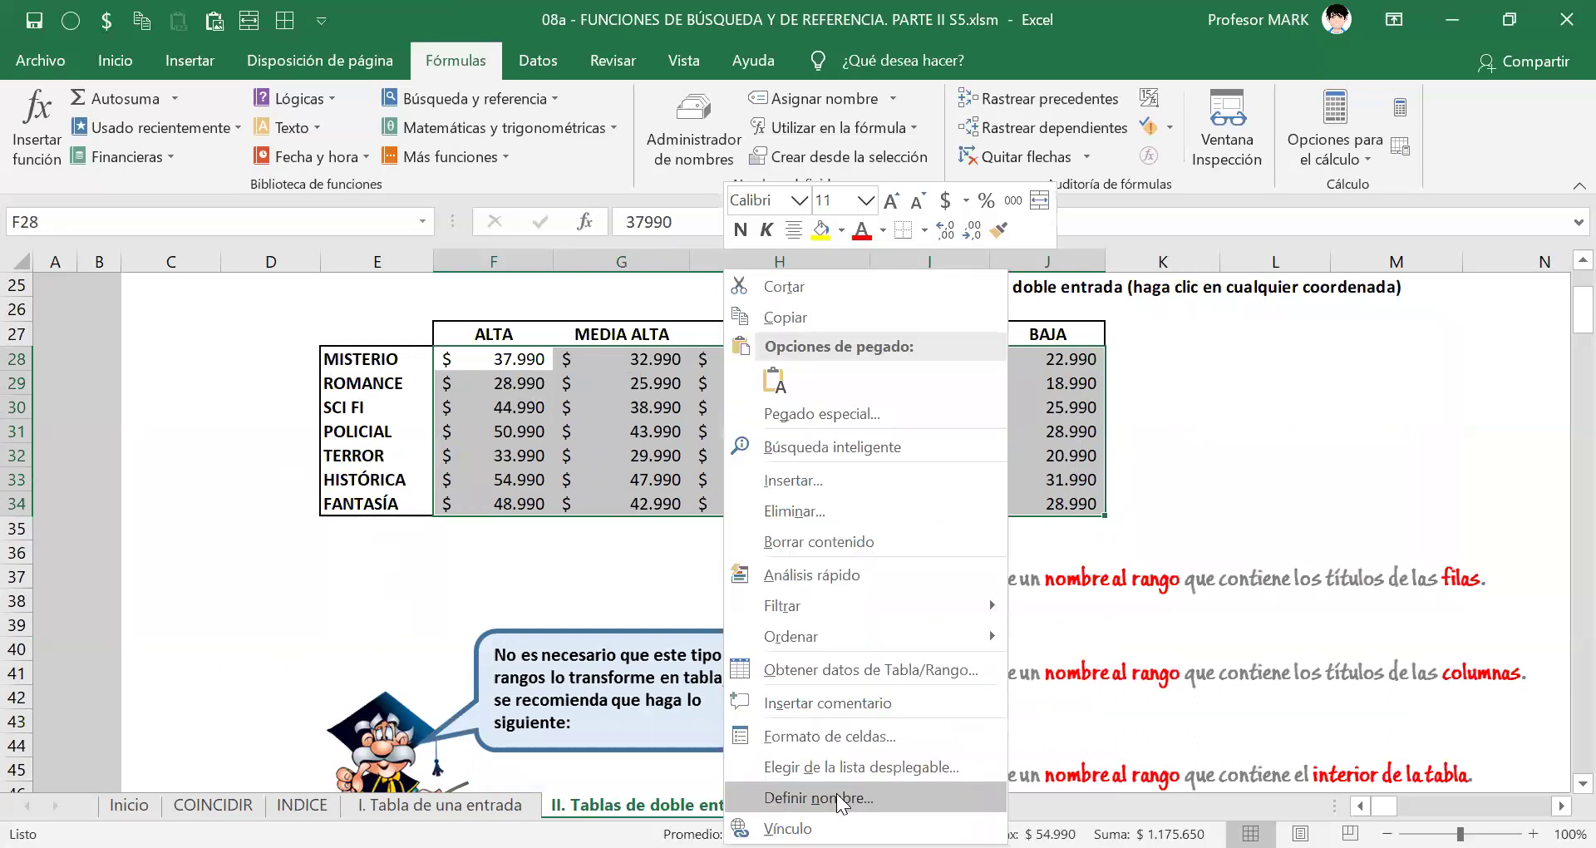
left_click(840, 798)
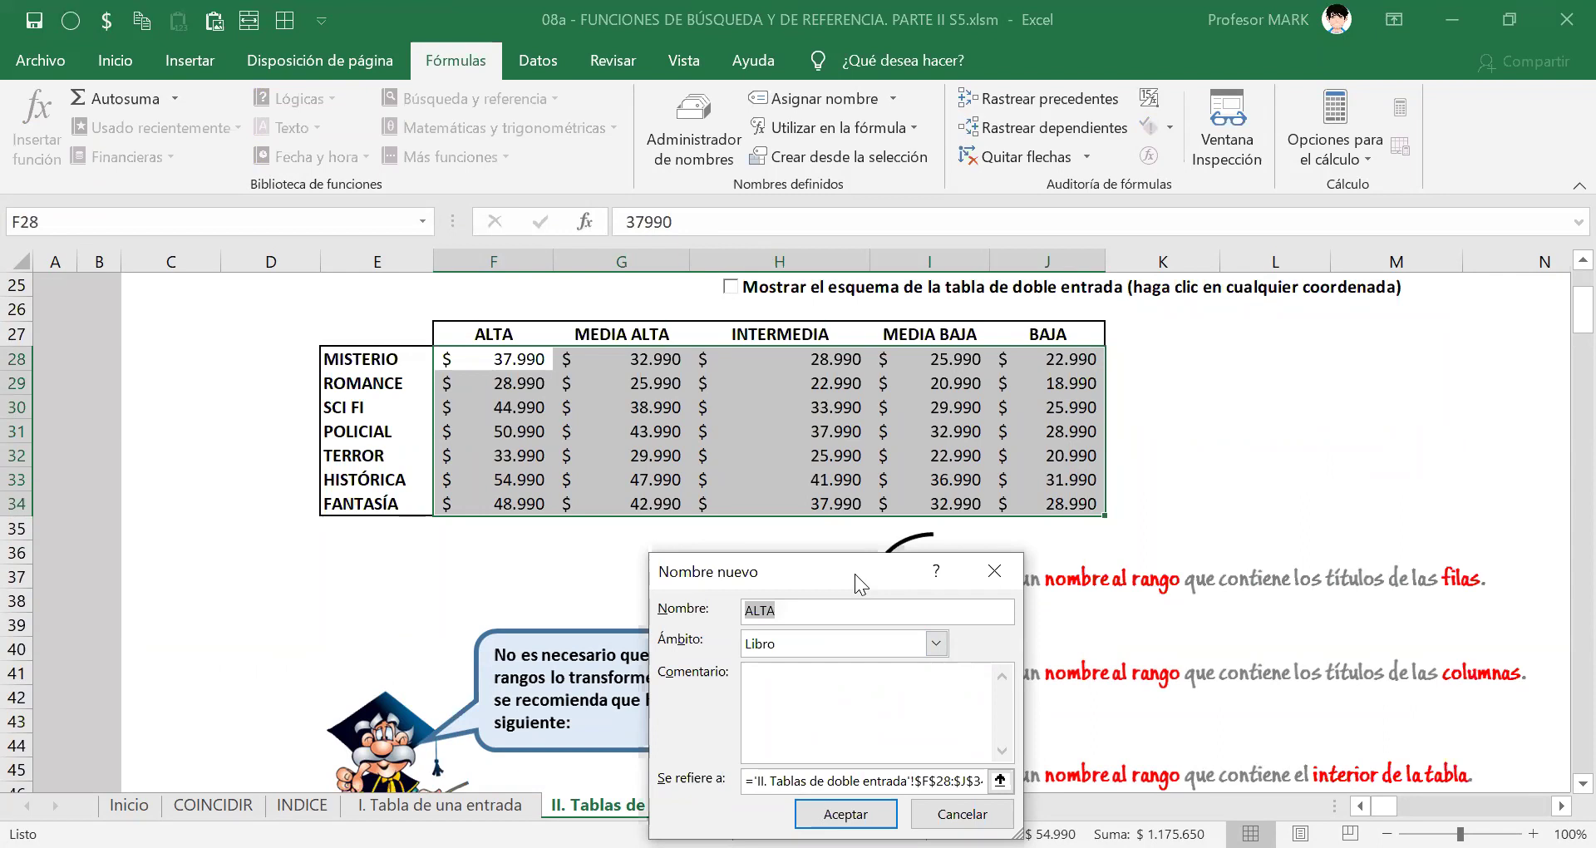
left_click_drag(854, 573, 806, 312)
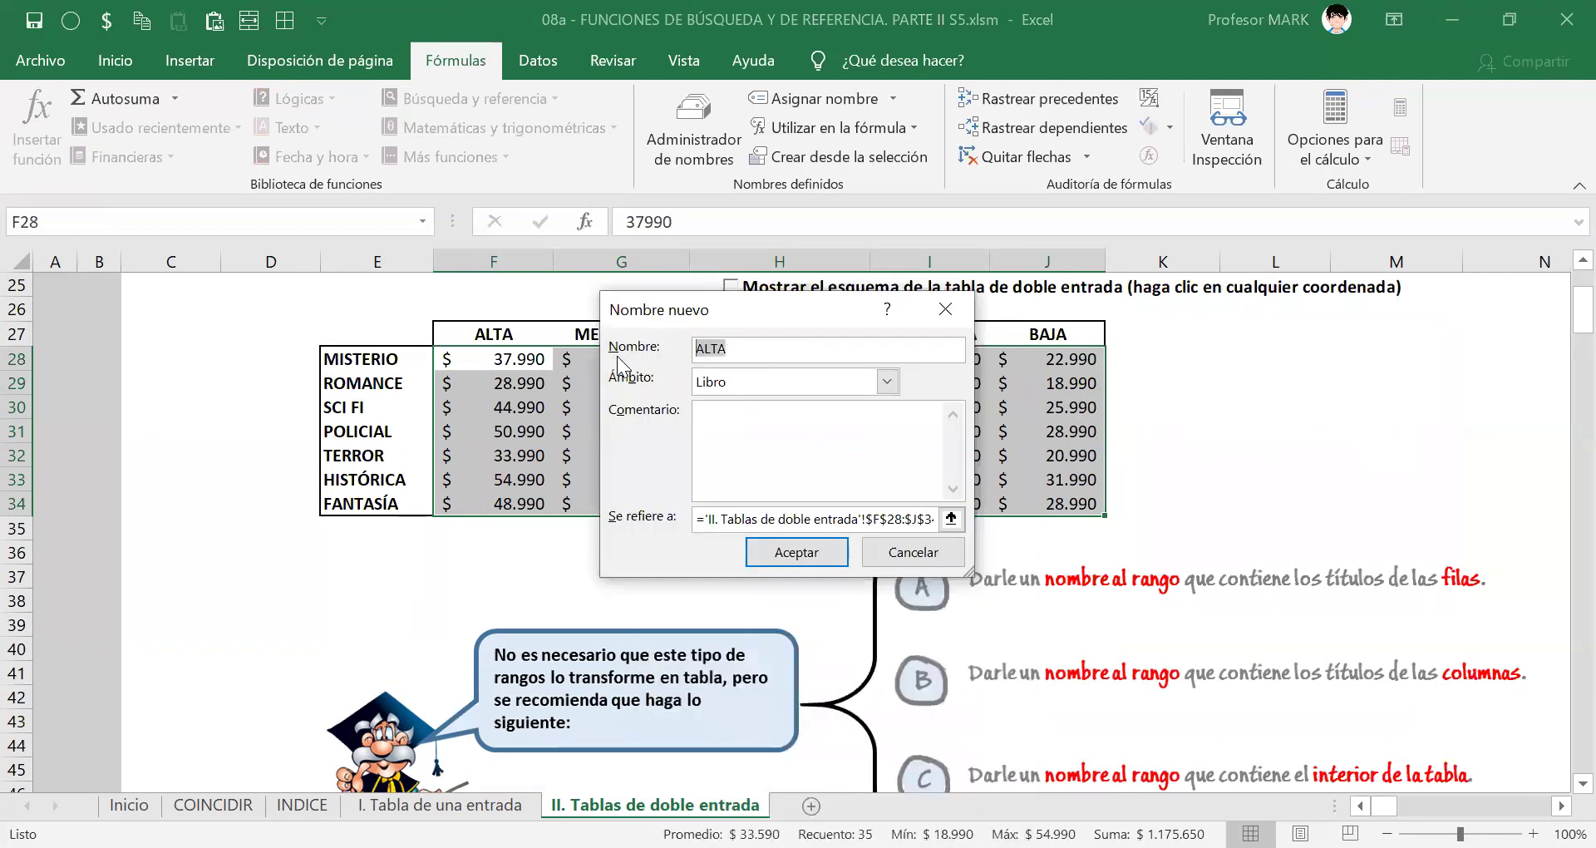
type("PRECIOS_NOVELAS")
key("Return")
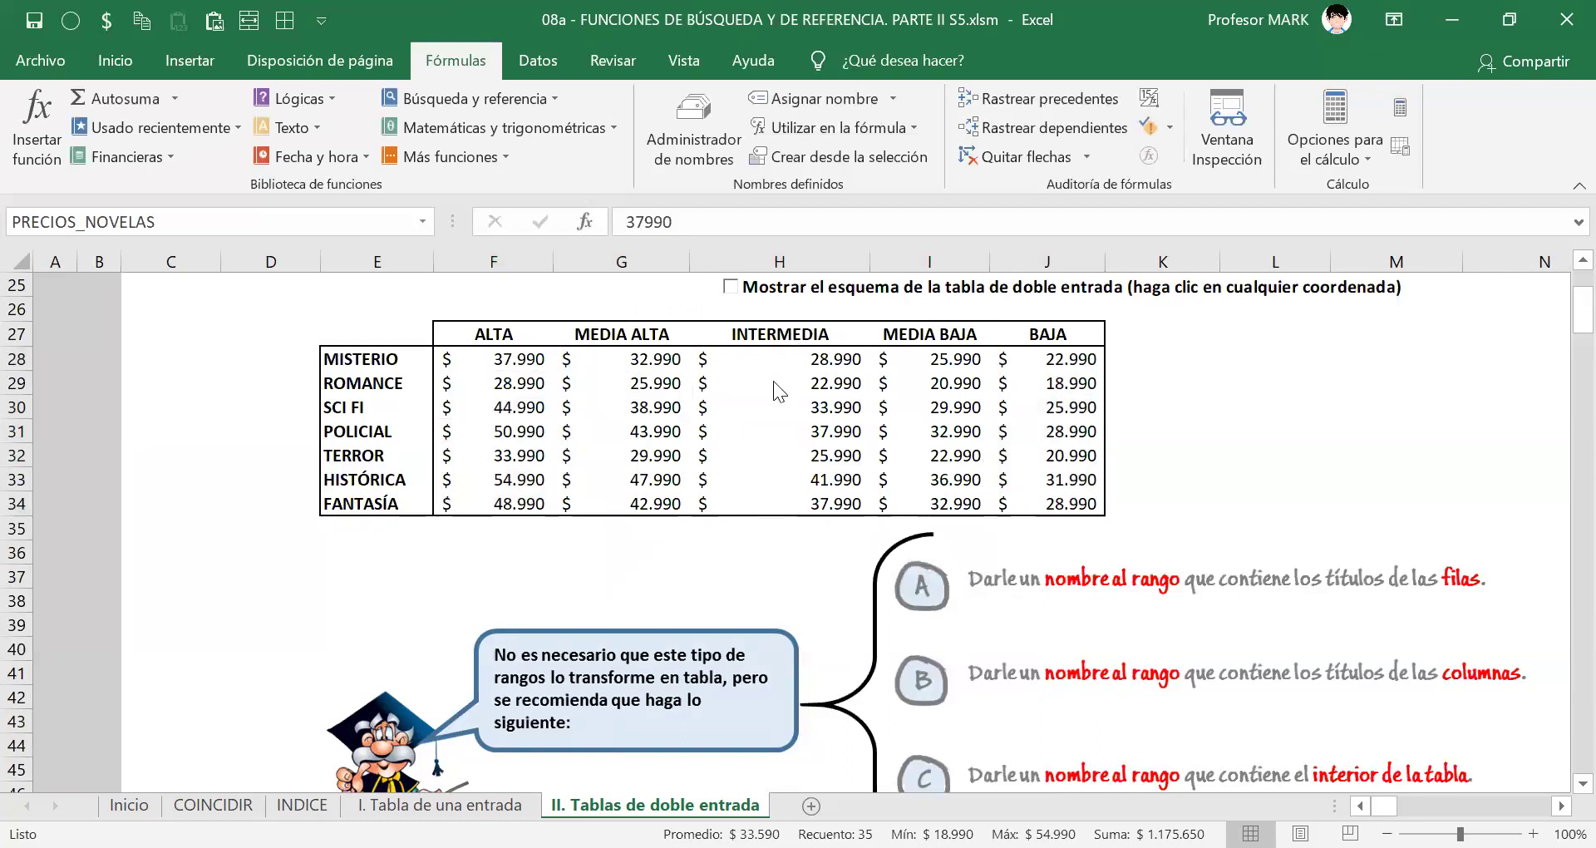
Check the assigned range names by reselecting the row titles, the column titles and the interior prices in turn.
left_click(777, 455)
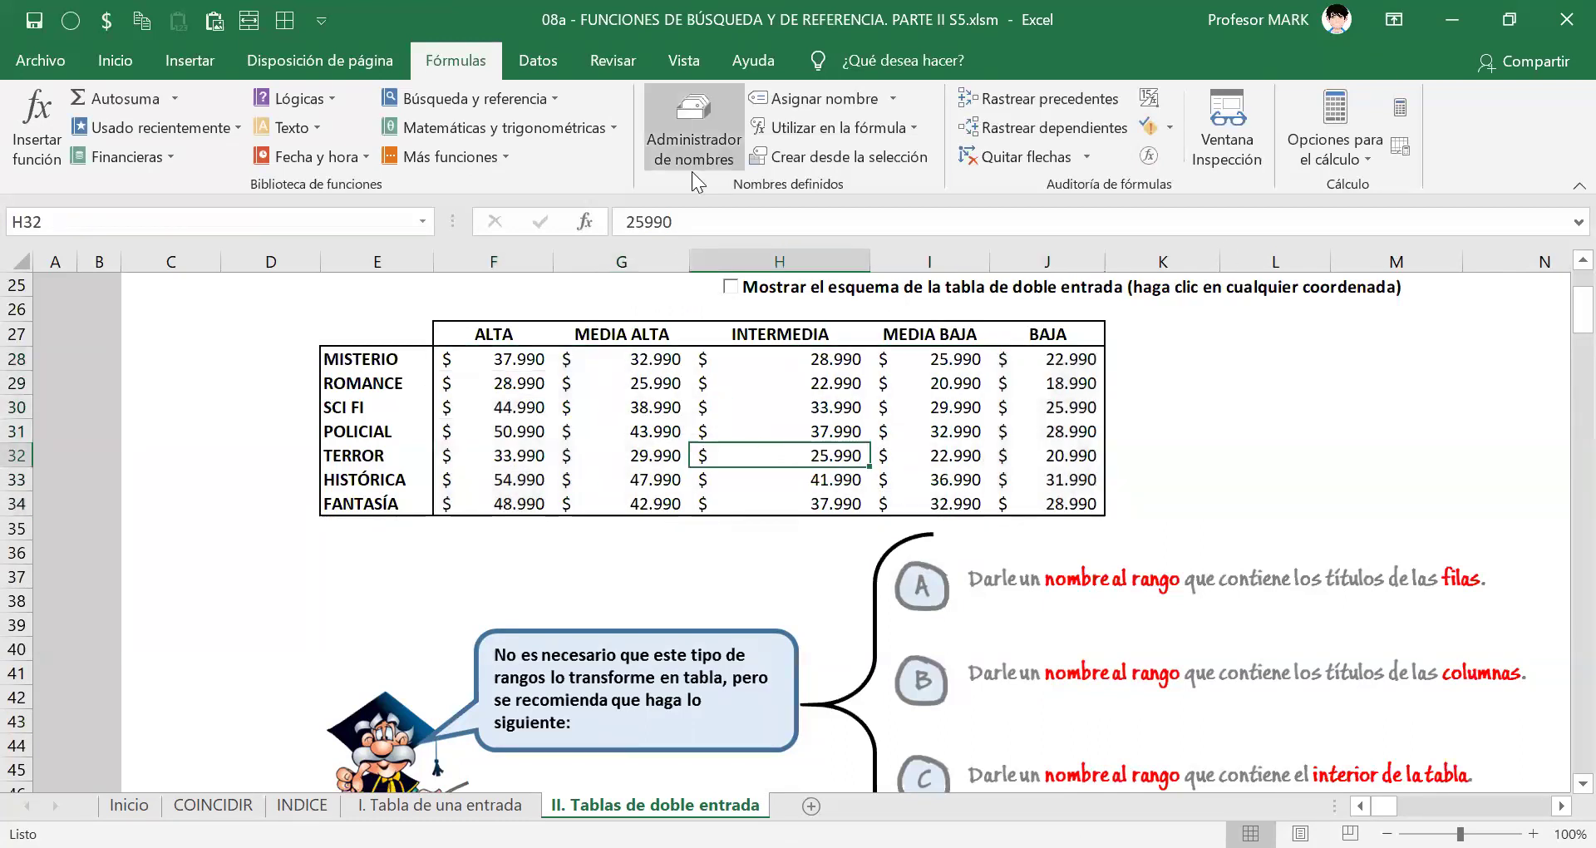
left_click_drag(377, 358, 376, 503)
left_click_drag(493, 333, 1064, 326)
left_click_drag(499, 358, 1029, 499)
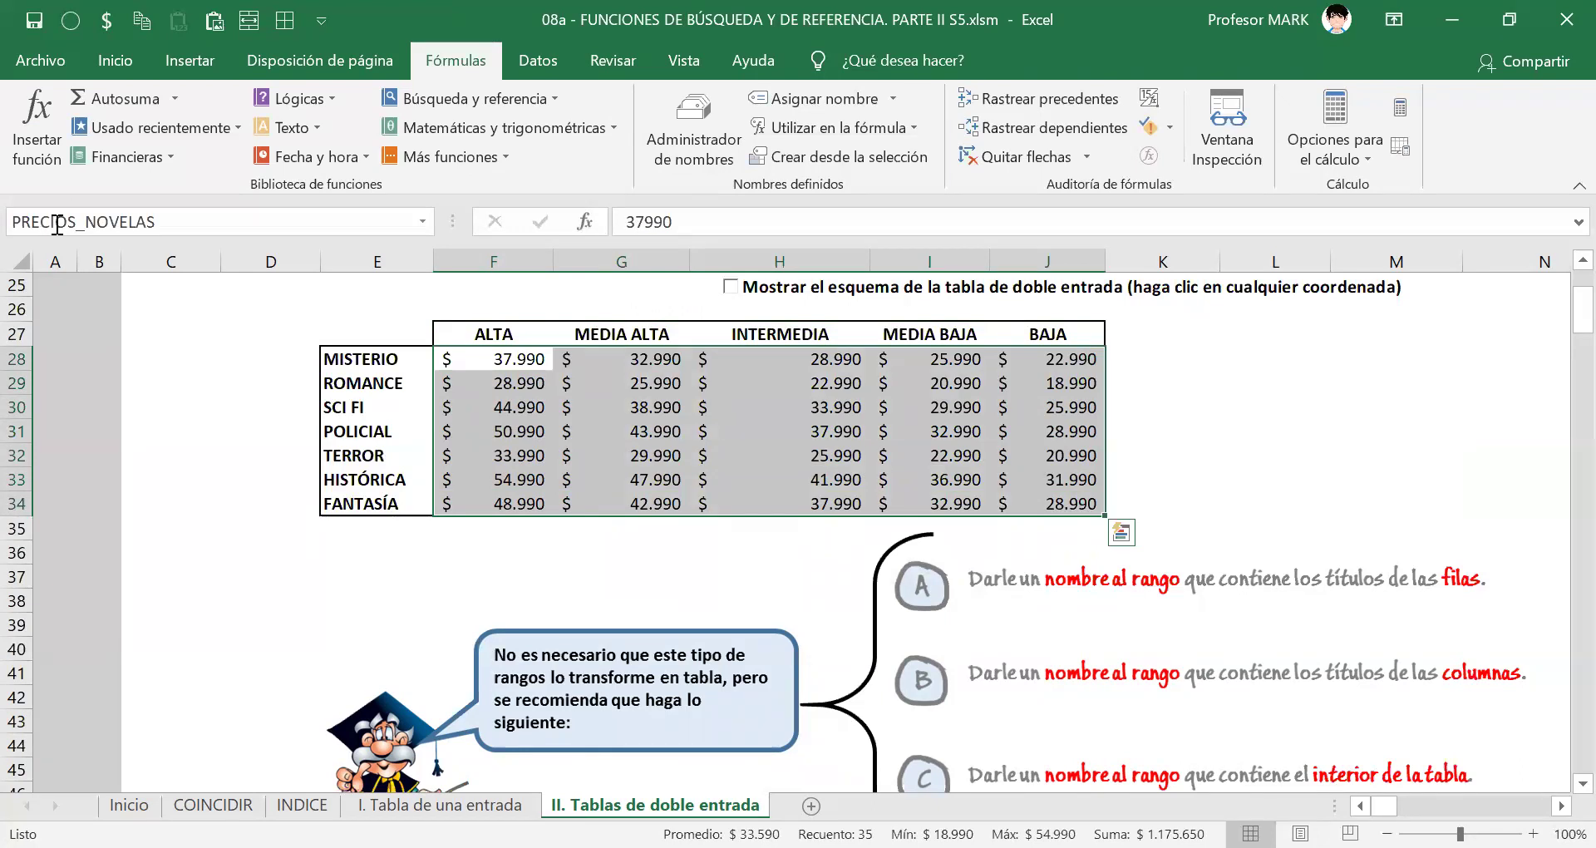
Read the statement of exercise 1, which asks for the price of histórica novels with media baja demand using INDICE and COINCIDIR.
left_click(729, 406)
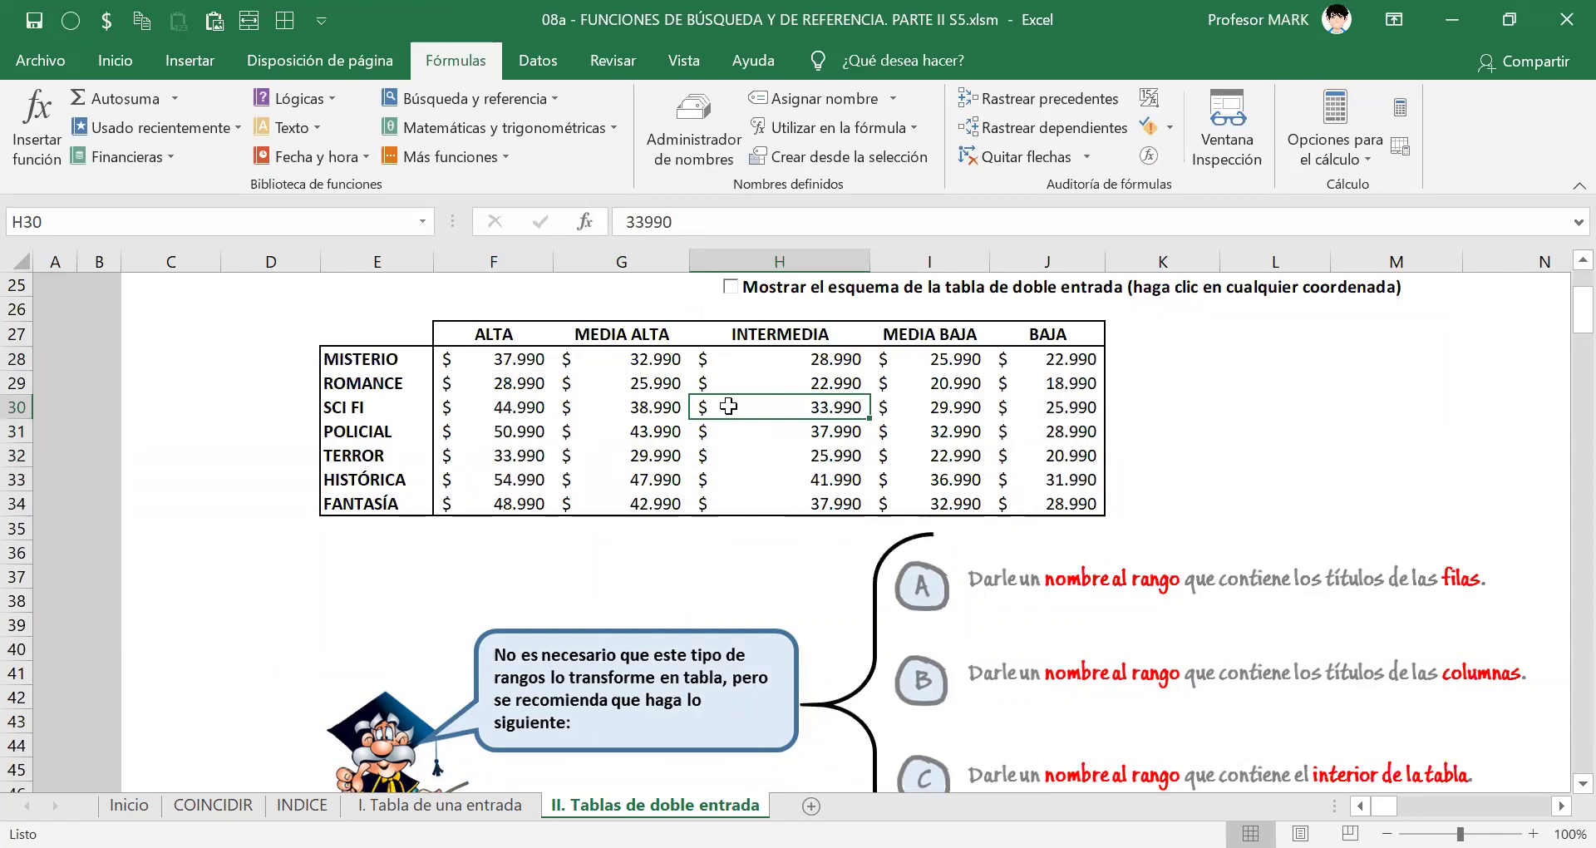
scroll(736, 420, "down", 5)
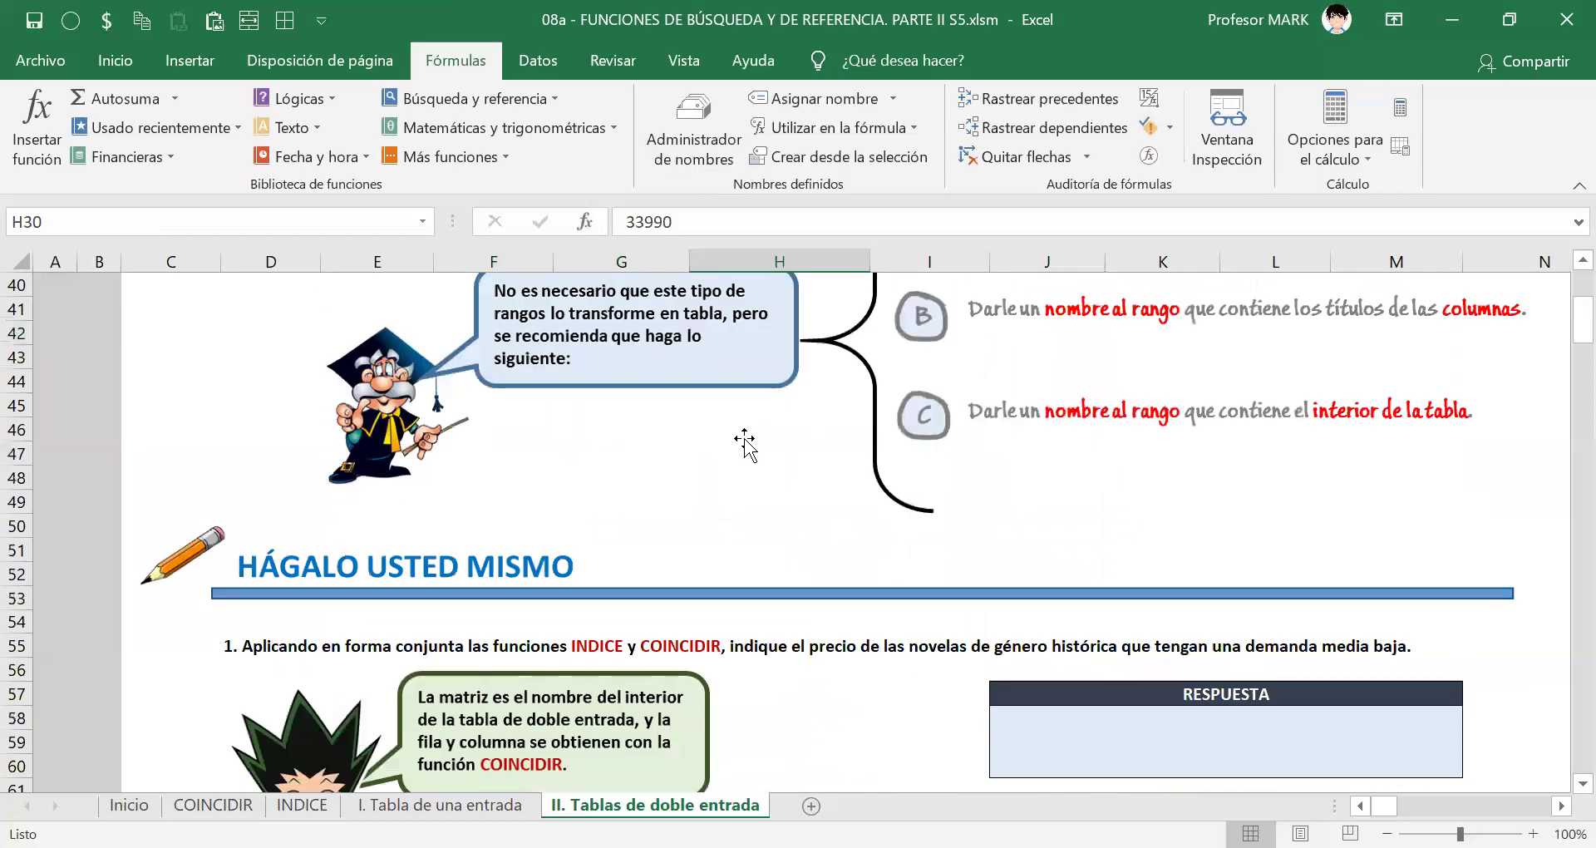
scroll(745, 442, "down", 1)
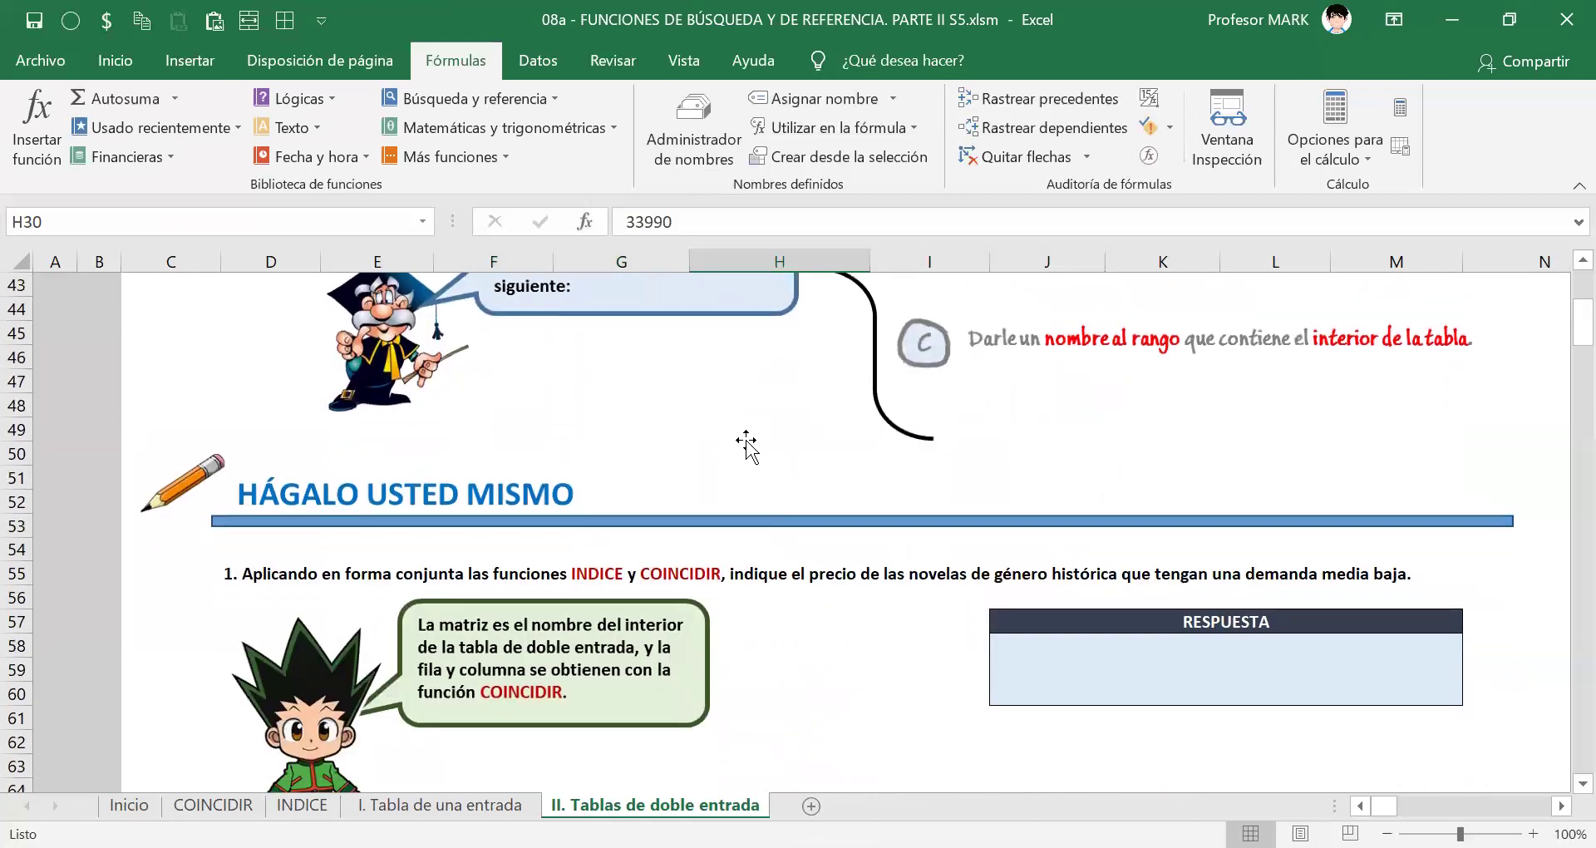
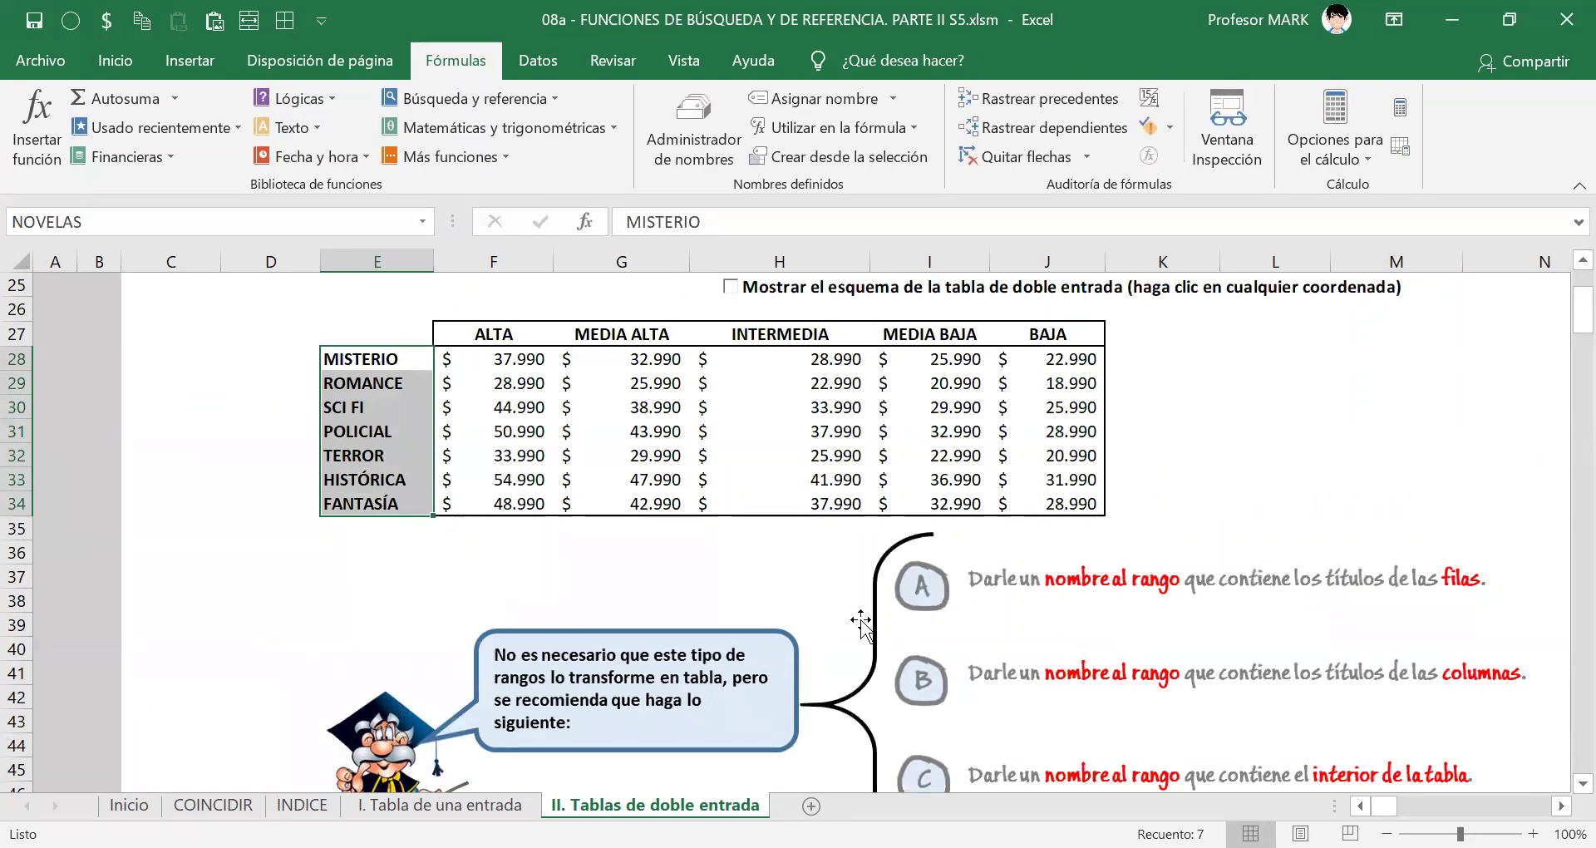
Try replacing NOVELAS with Géneros in the exercise 1 answer formula, then undo that change.
scroll(901, 629, "down", 9)
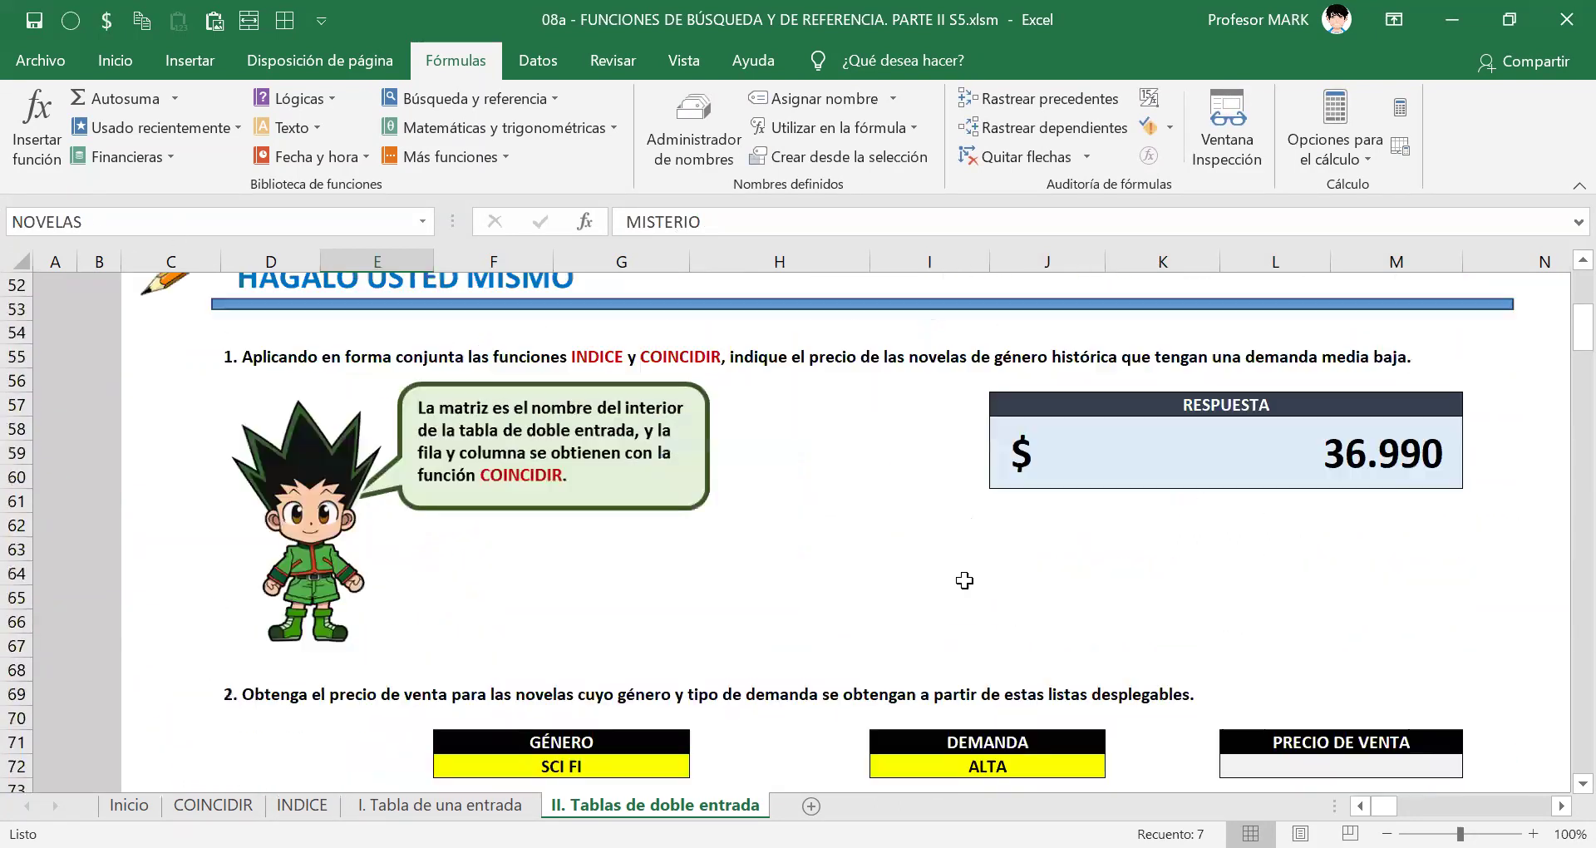
double_click(1182, 462)
left_click(1184, 464)
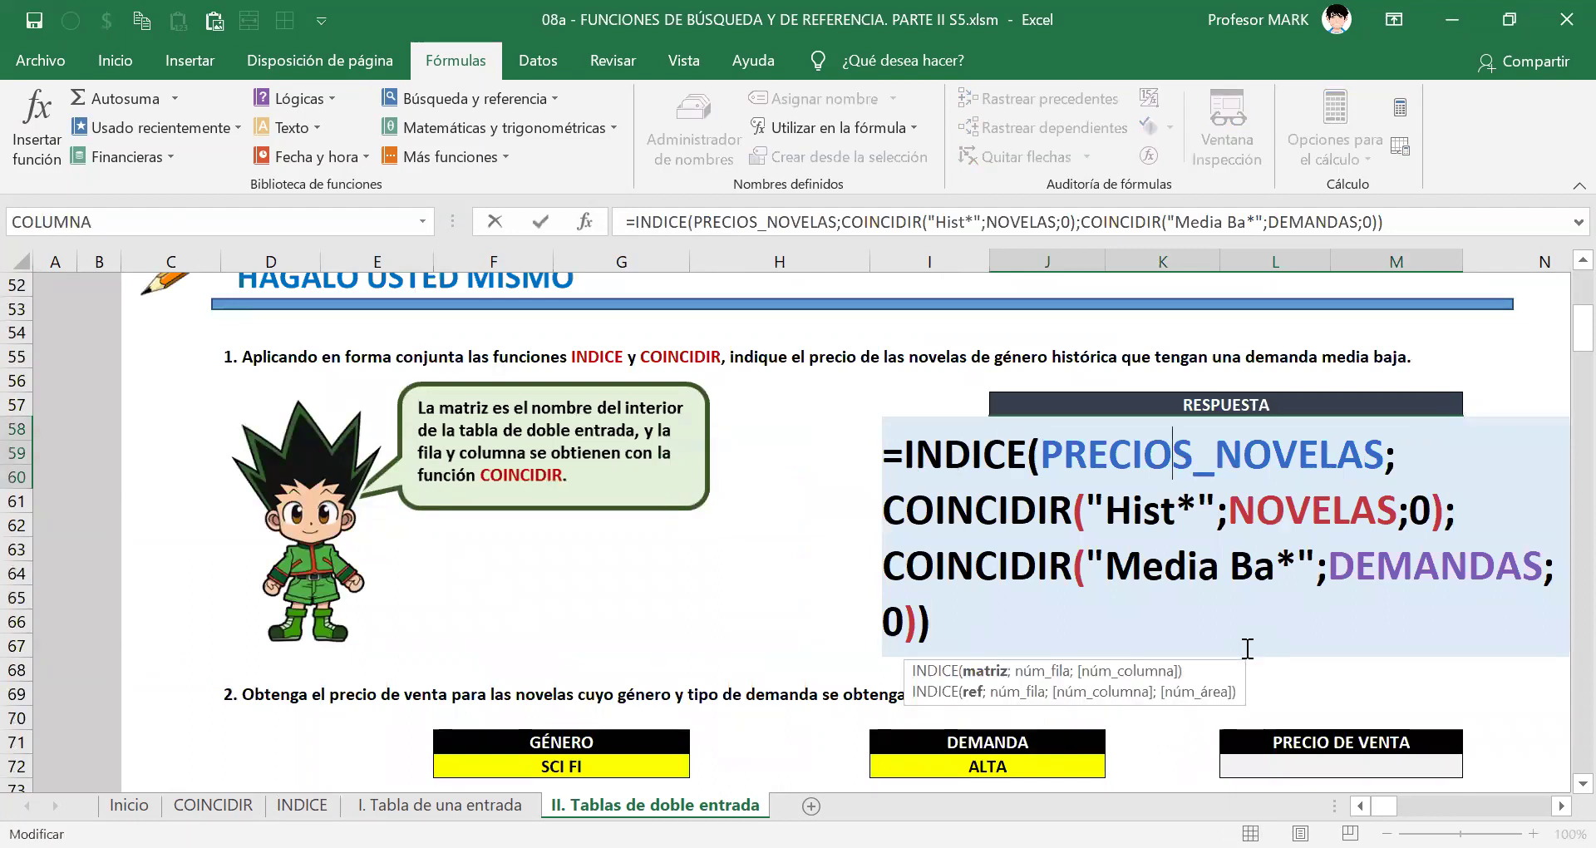
double_click(1295, 515)
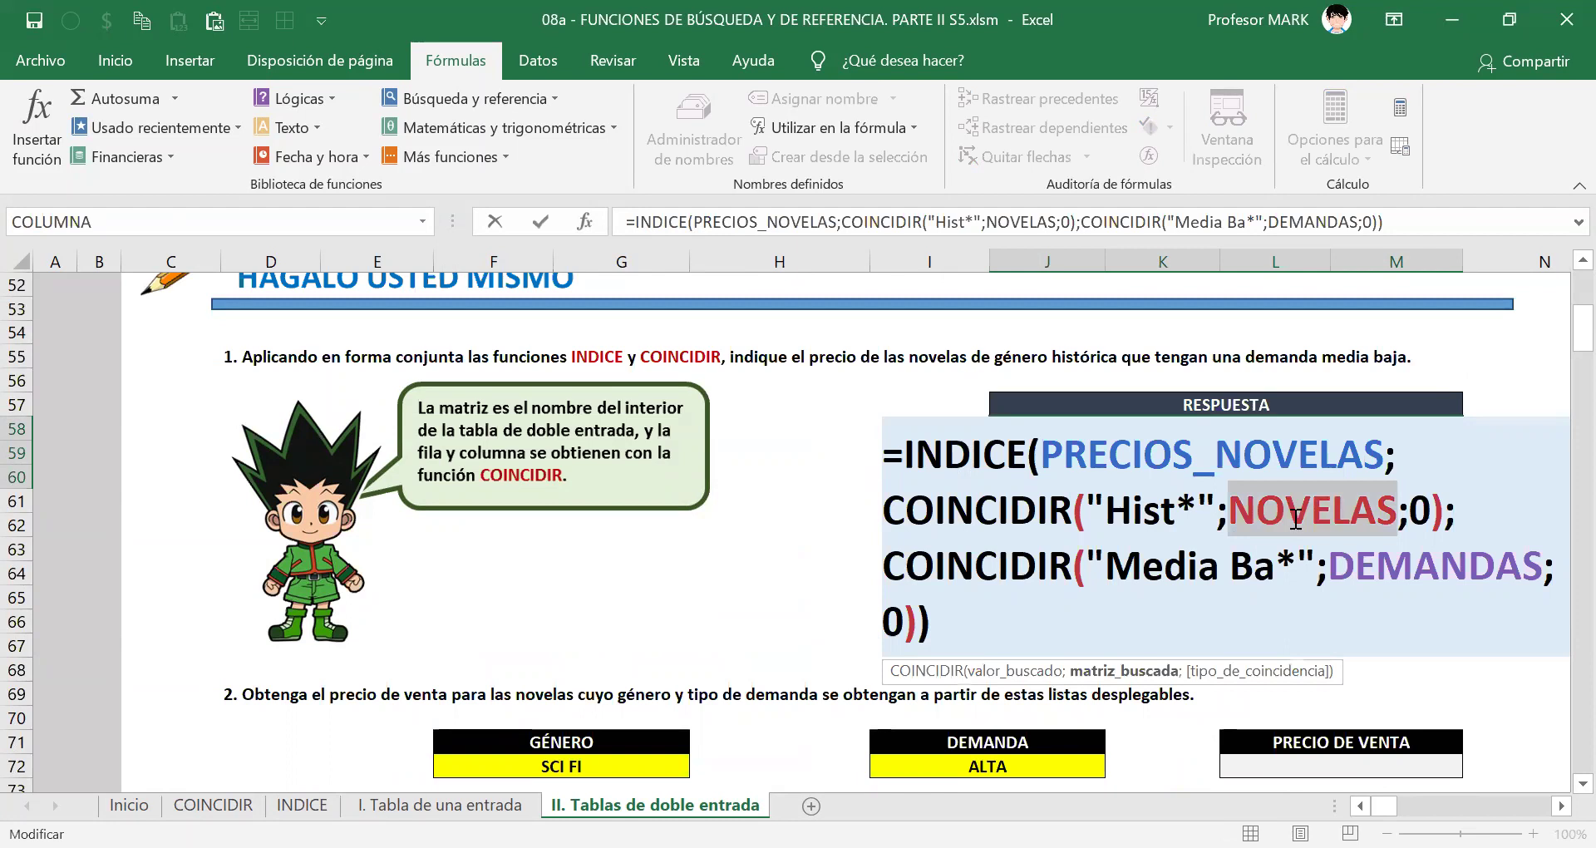
type("gÉ")
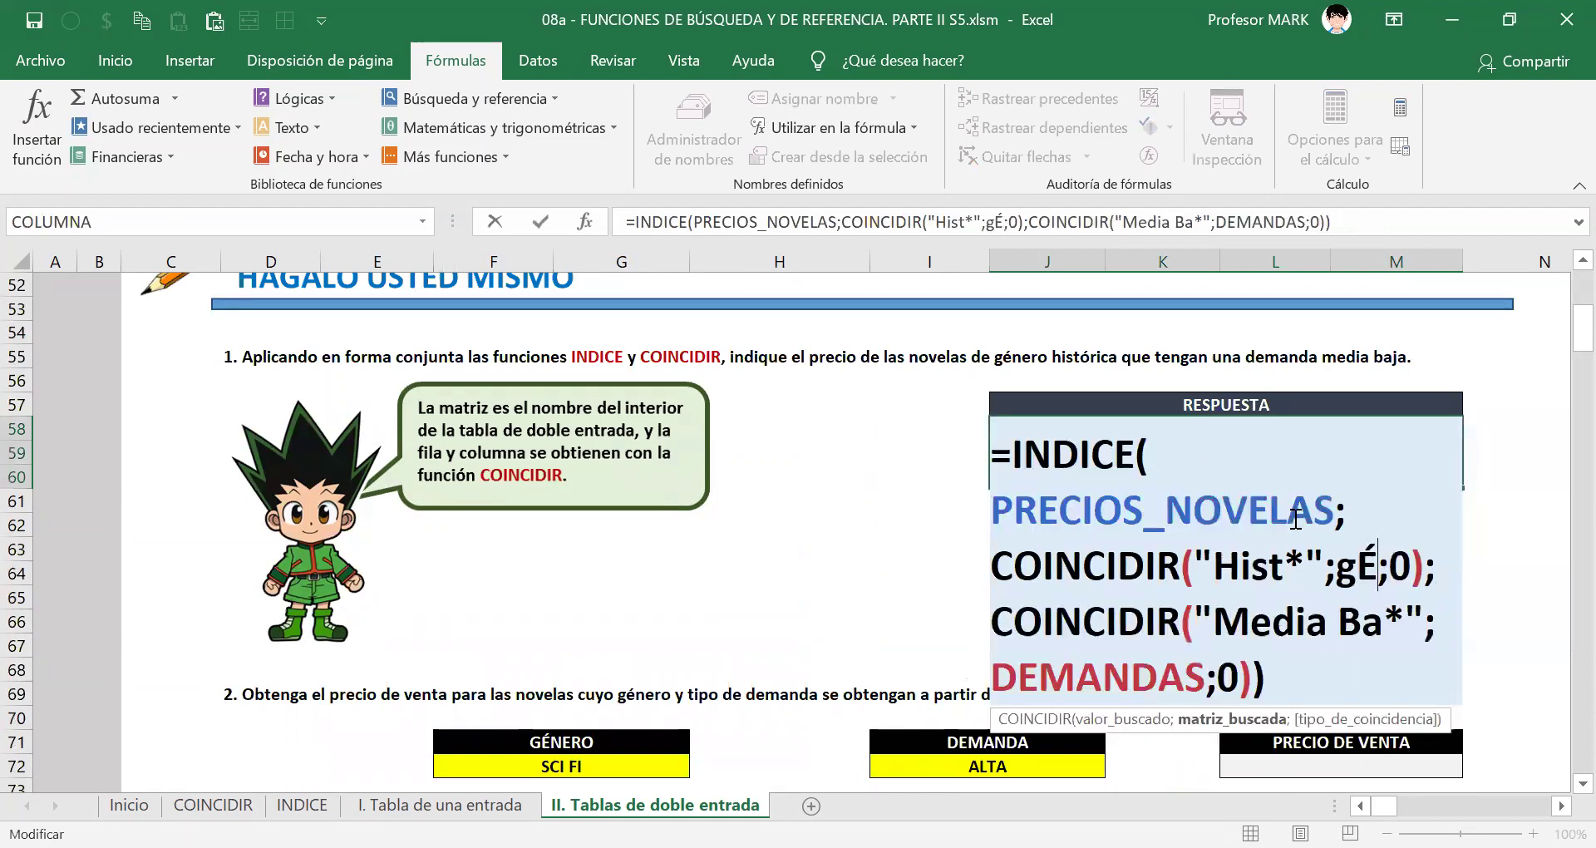
key("Tab")
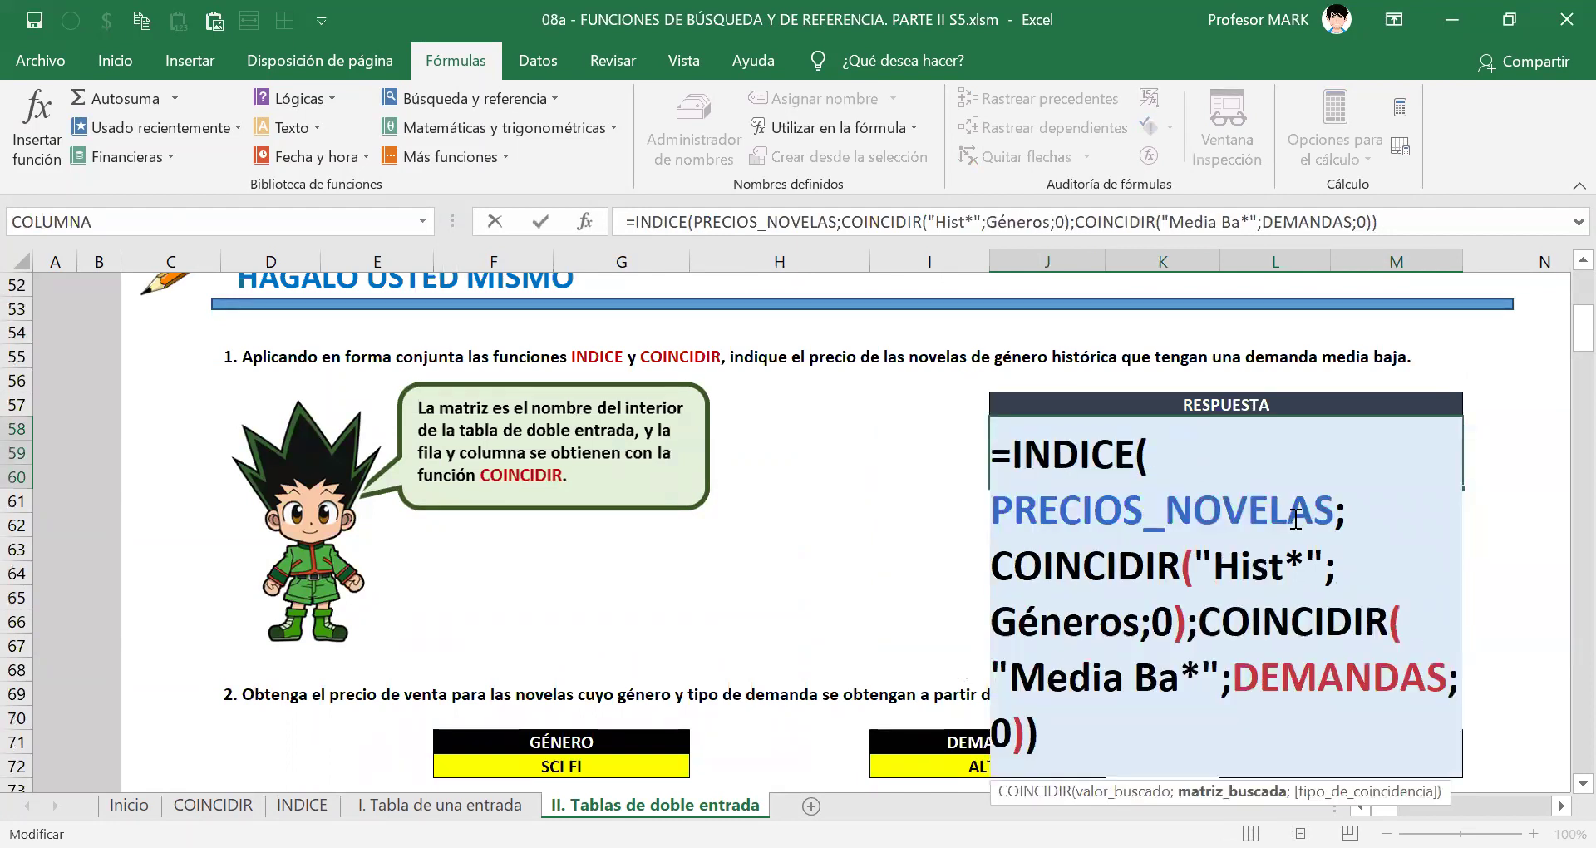
key("Return")
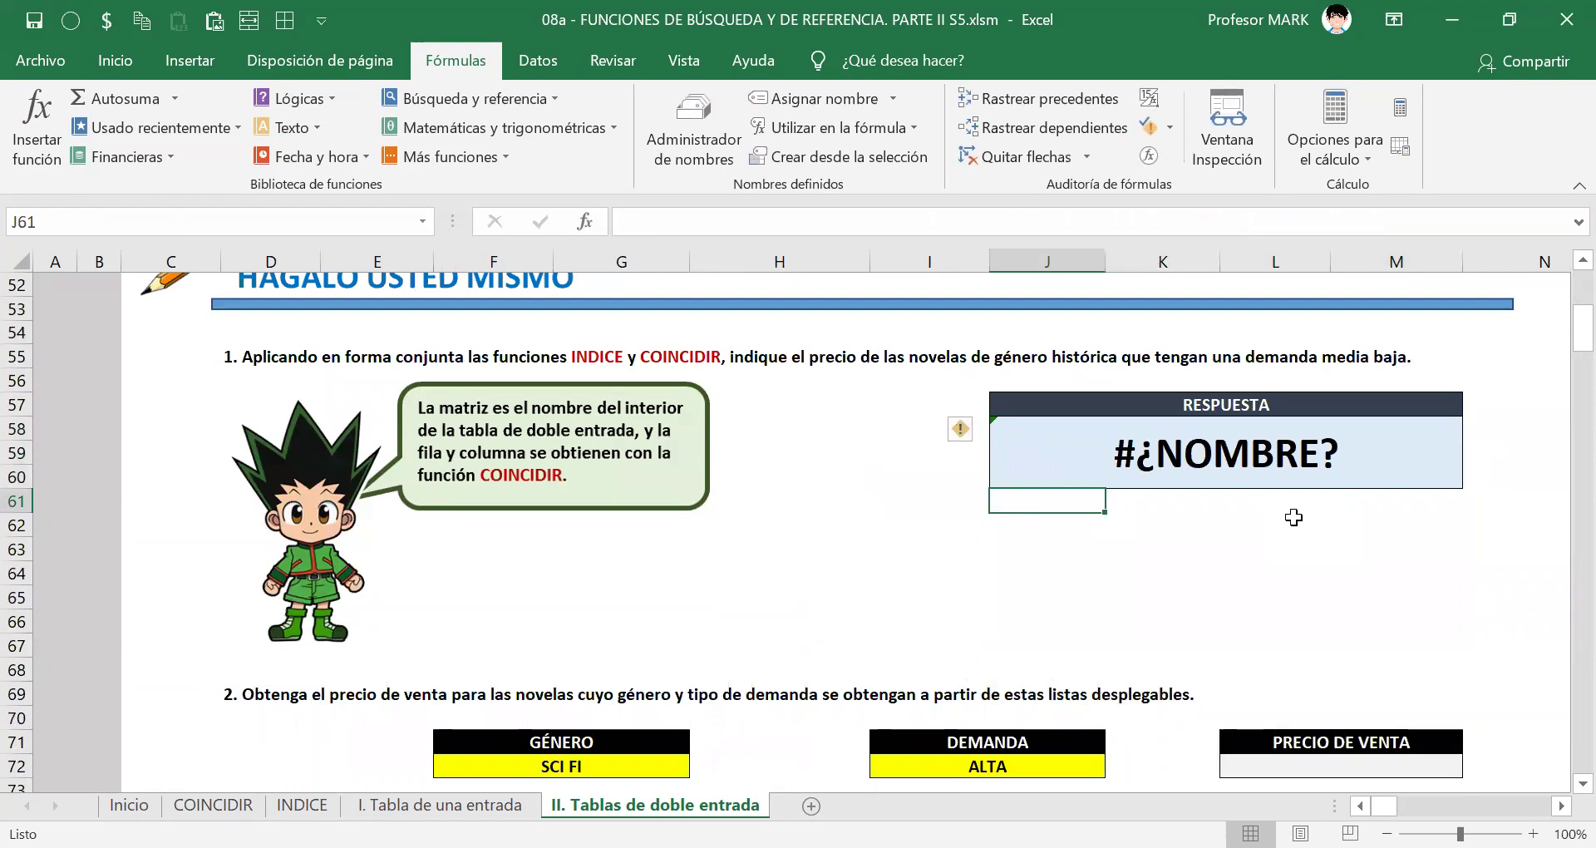
key("Up")
key("ctrl+z")
Save the workbook and review the exercise 1 answer formula, highlighting its PRECIOS_NOVELAS matrix argument.
key("ctrl+s")
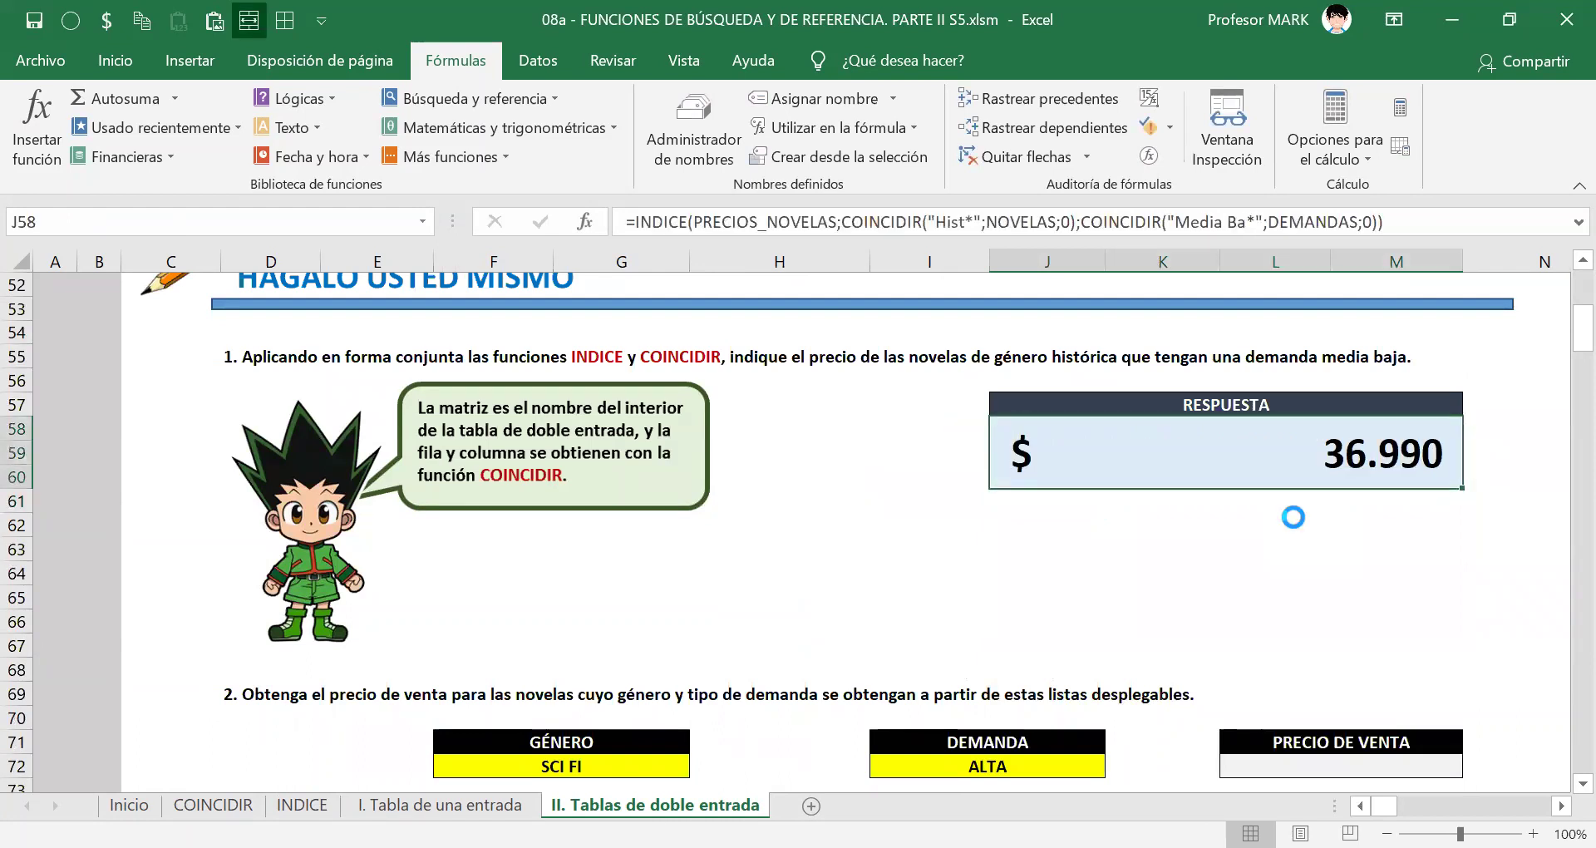
key("F2")
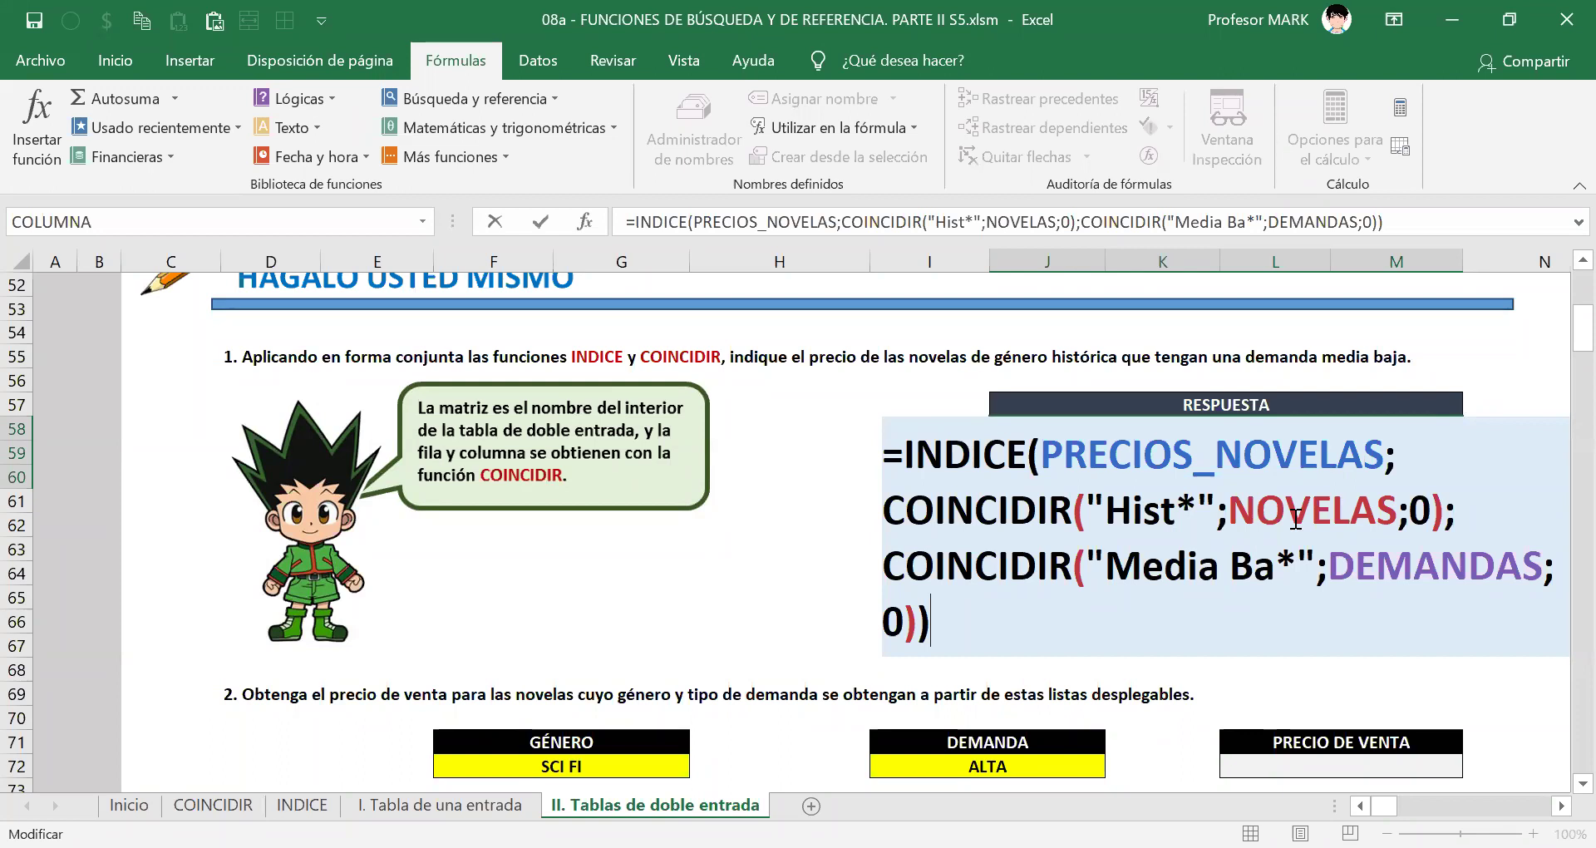
key("Return")
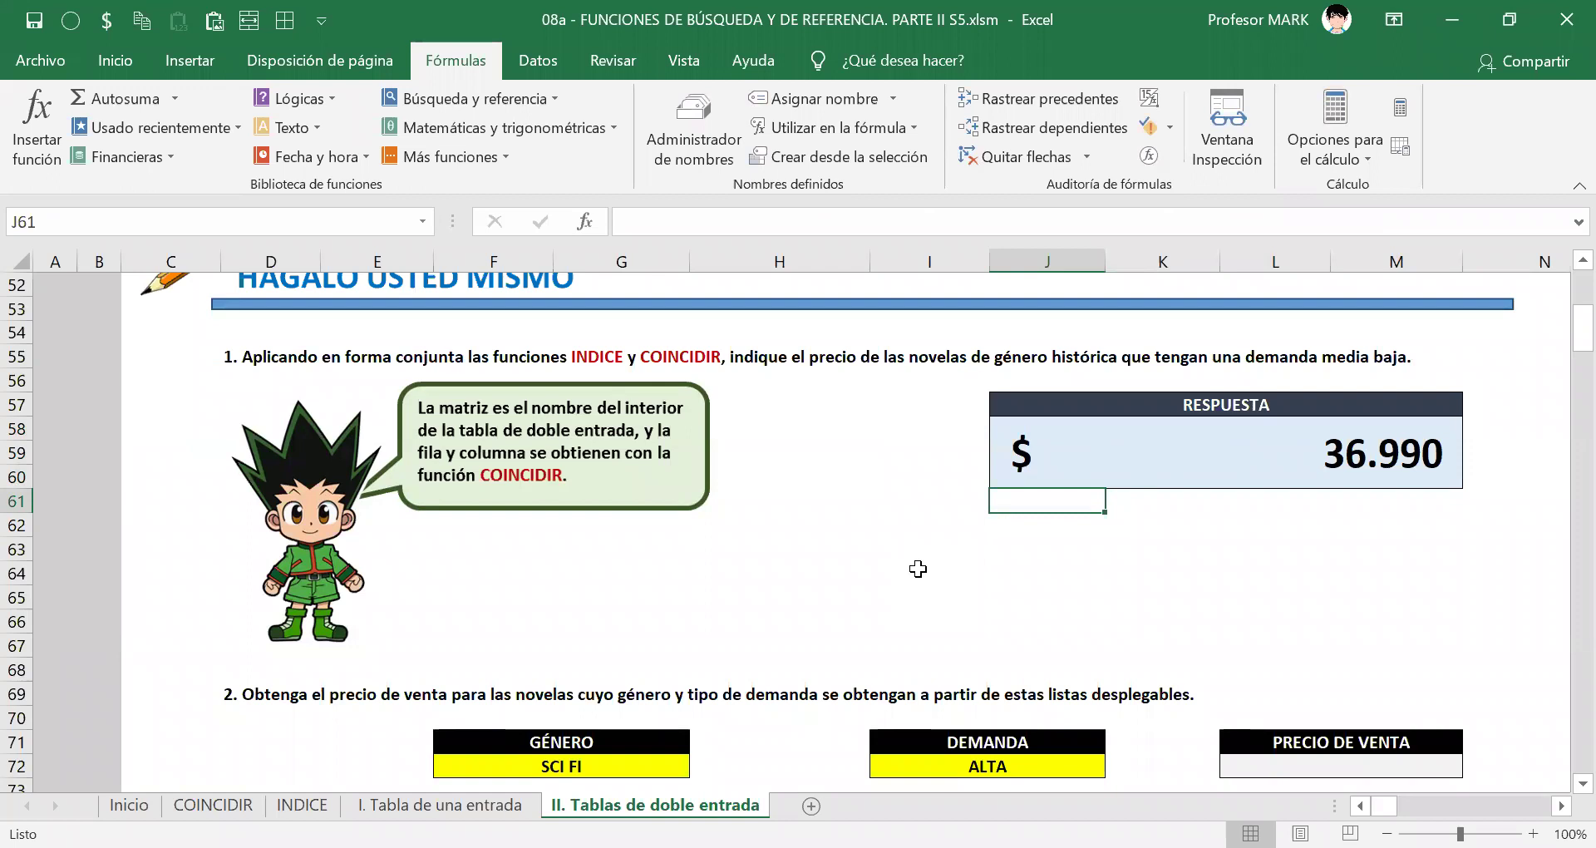
double_click(1215, 454)
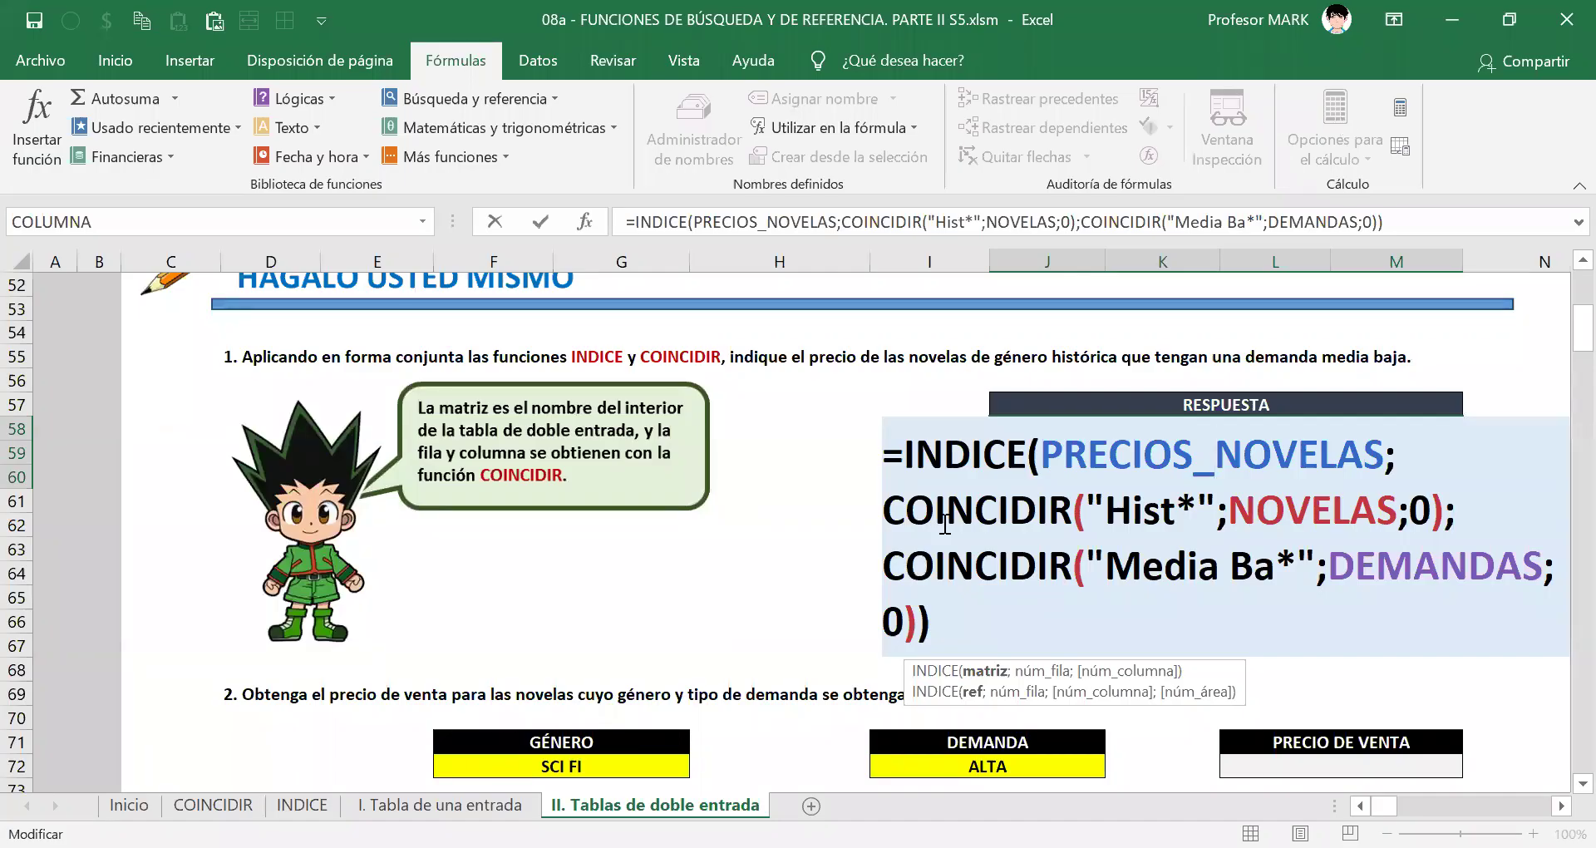
left_click_drag(1045, 453, 1385, 456)
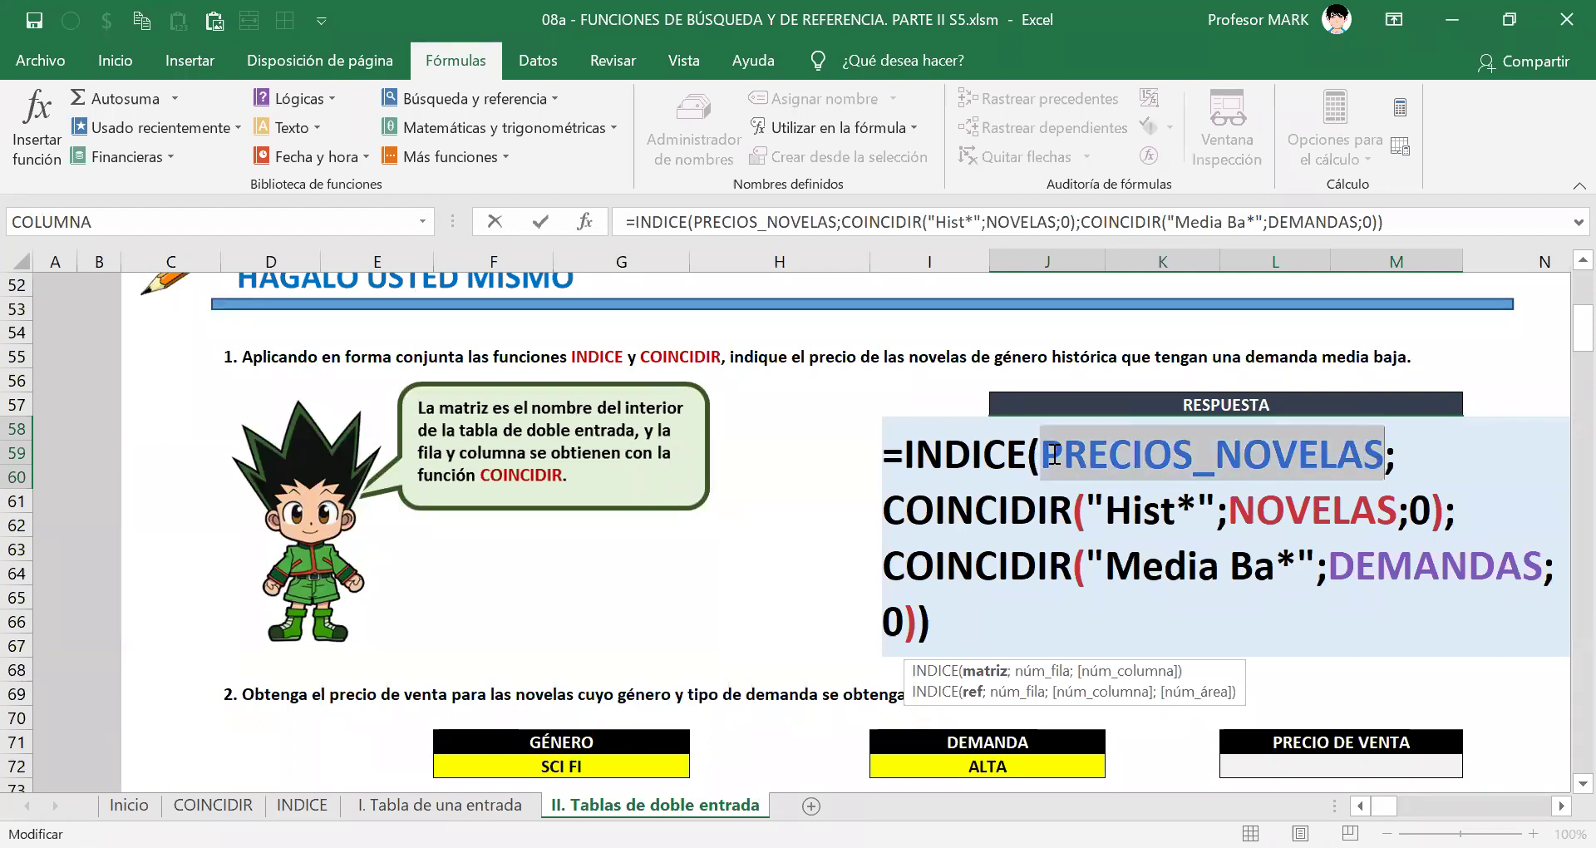
key("Escape")
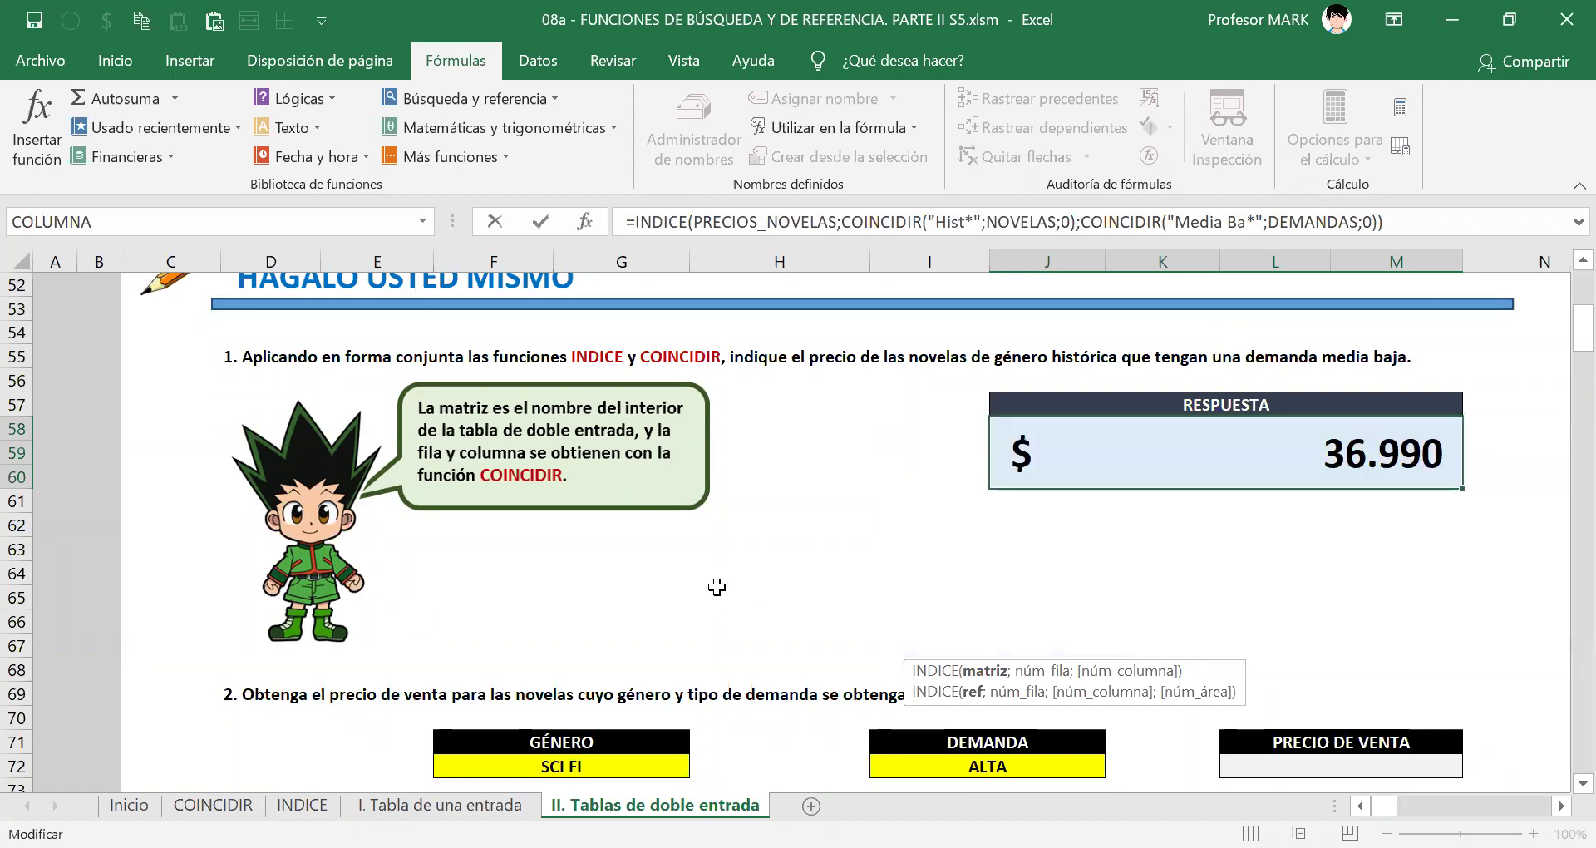
Examine the price table ranges referenced by the exercise 1 formula and its COINCIDIR argument for "Hist*".
scroll(717, 588, "up", 10)
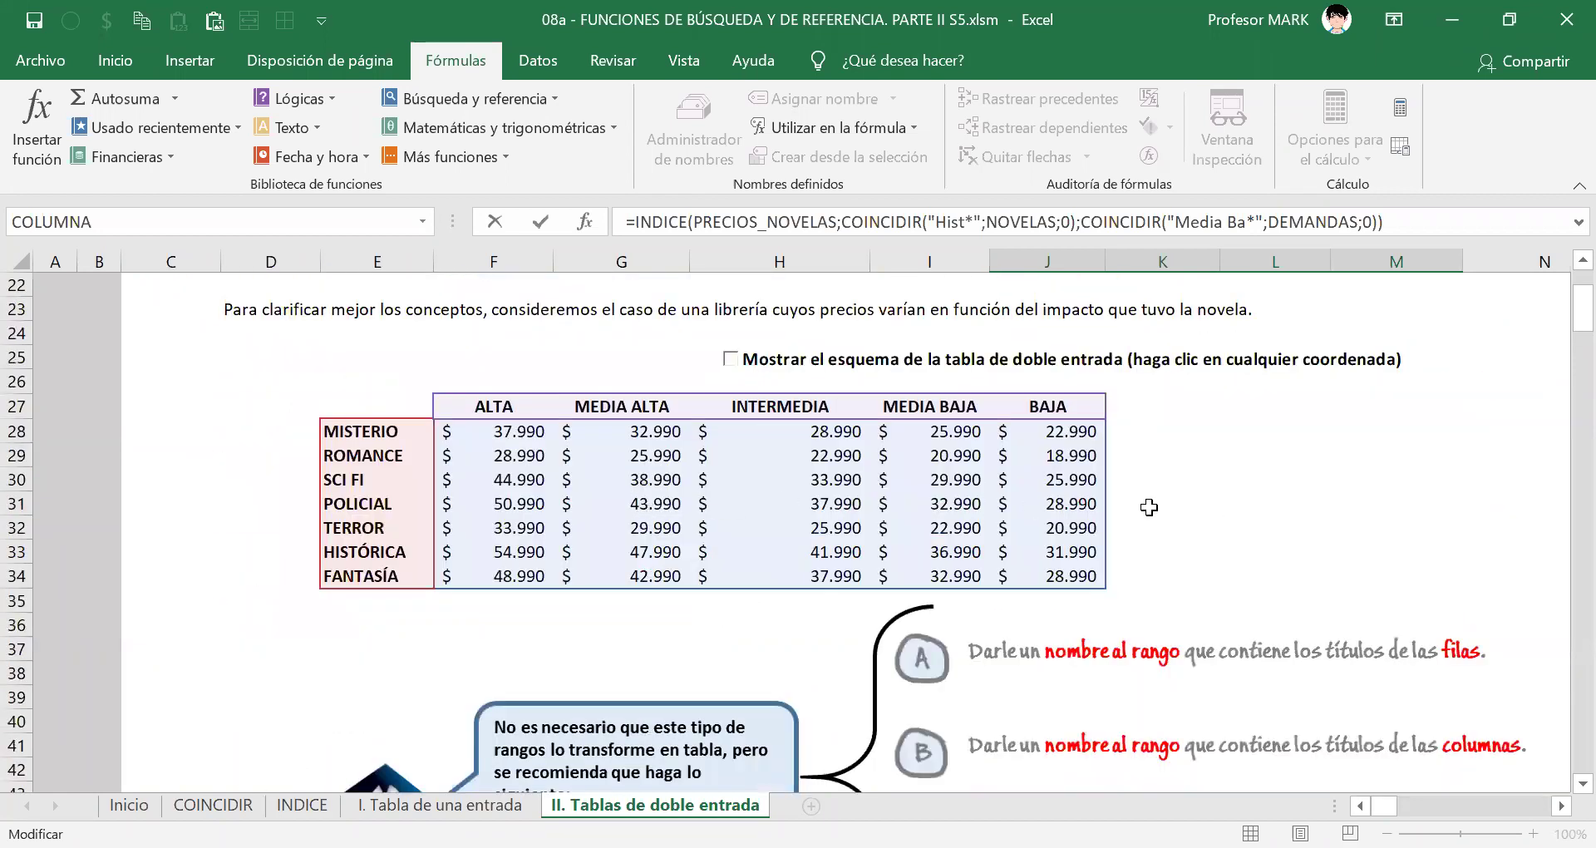
scroll(1151, 524, "down", 5)
scroll(1159, 611, "down", 4)
double_click(1164, 582)
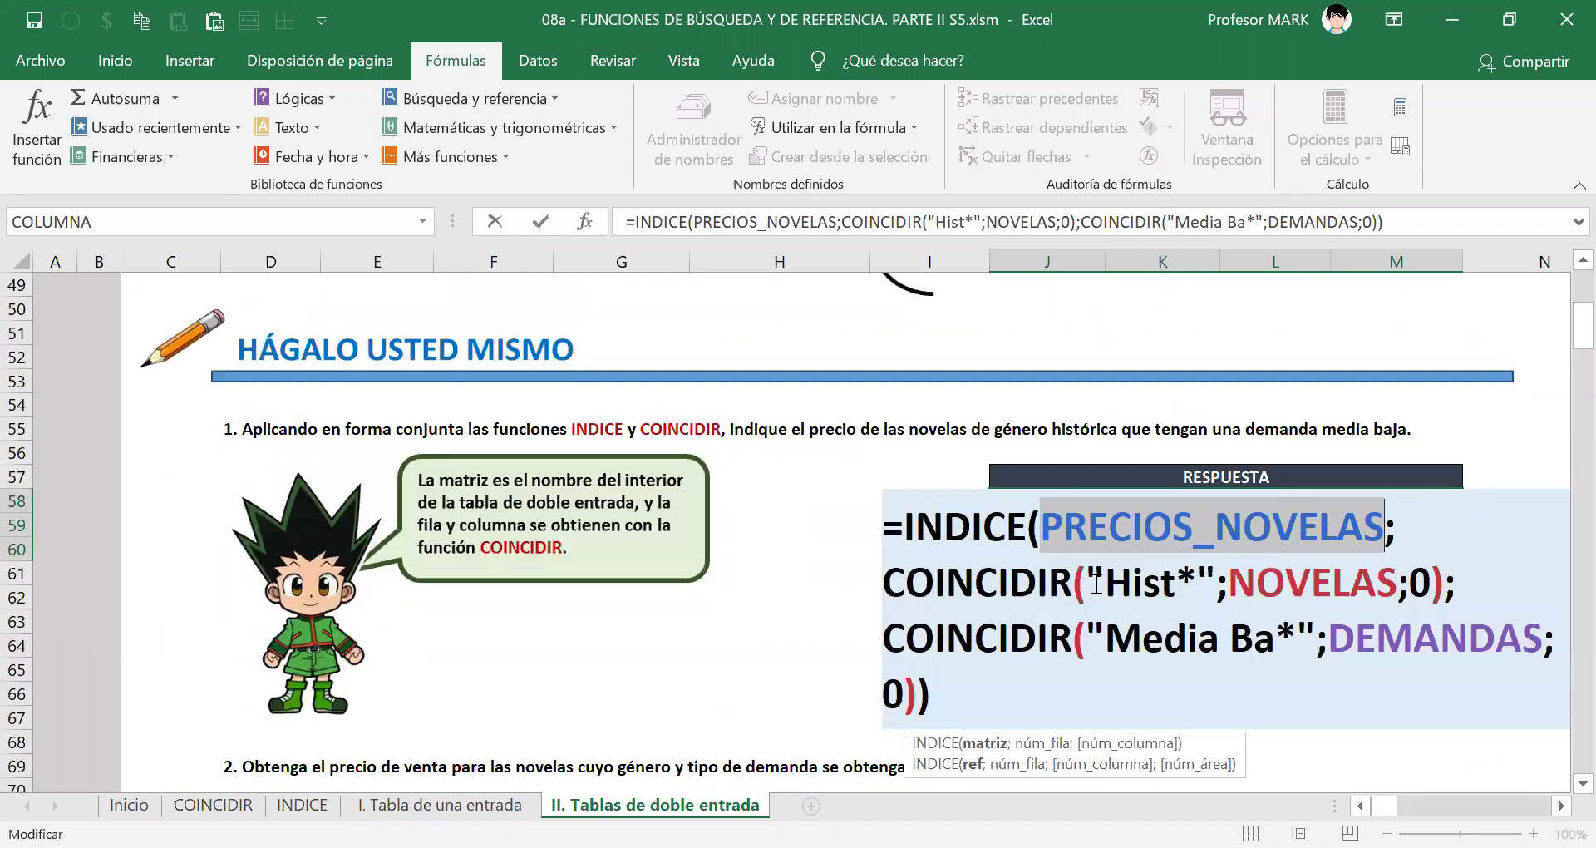
left_click(885, 586)
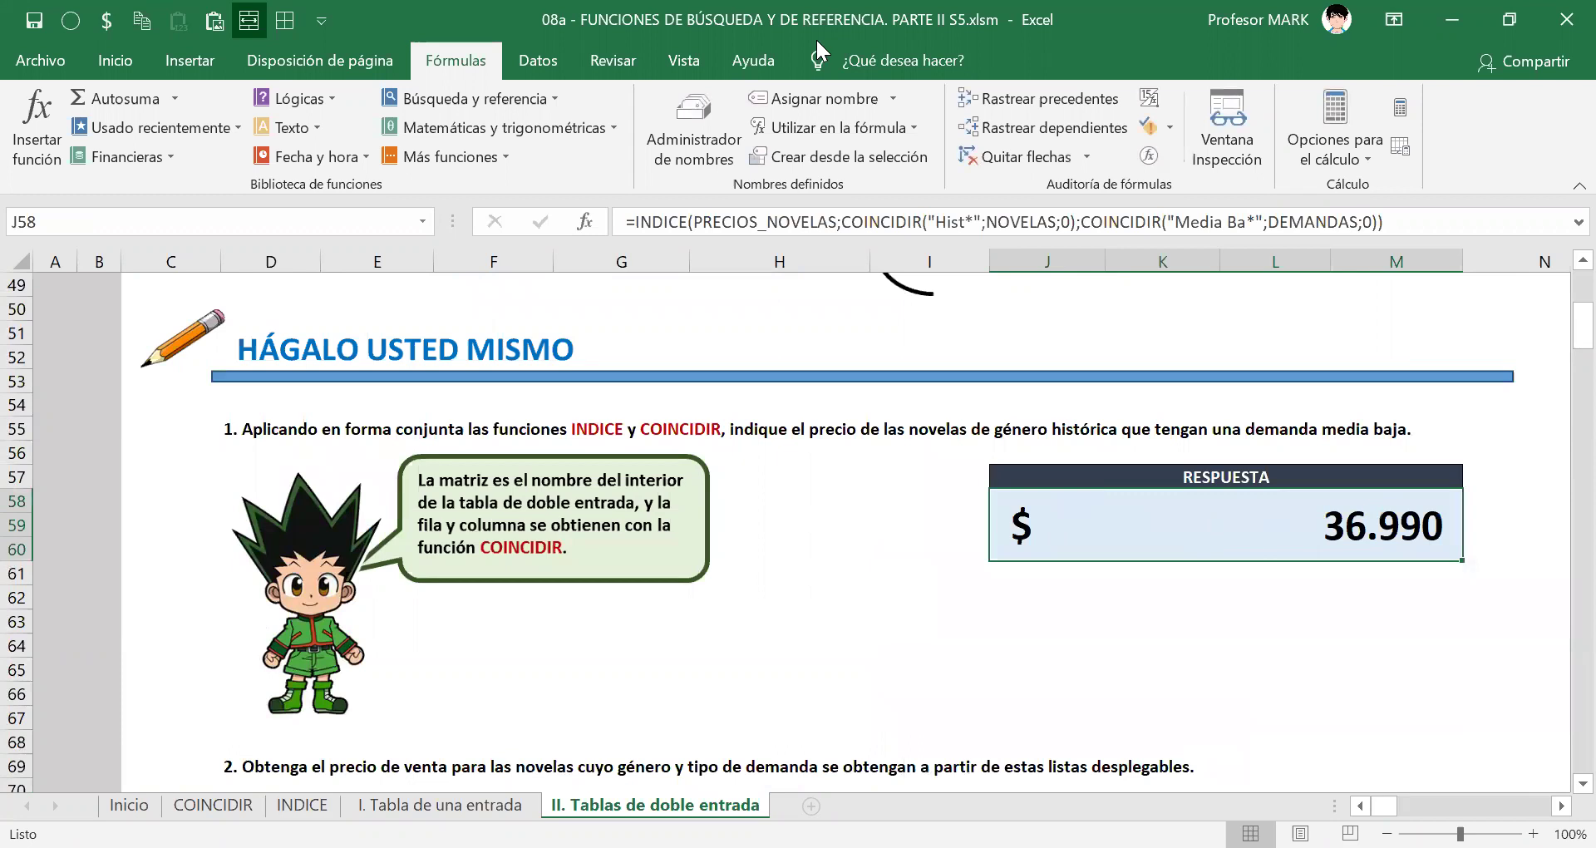
mouse_move(1039, 399)
left_mouse_down()
mouse_move(1069, 459)
mouse_move(1118, 416)
mouse_move(1023, 406)
left_mouse_up()
mouse_move(1338, 397)
left_mouse_down()
mouse_move(1243, 409)
mouse_move(1367, 441)
mouse_move(1377, 394)
mouse_move(1330, 393)
left_mouse_up()
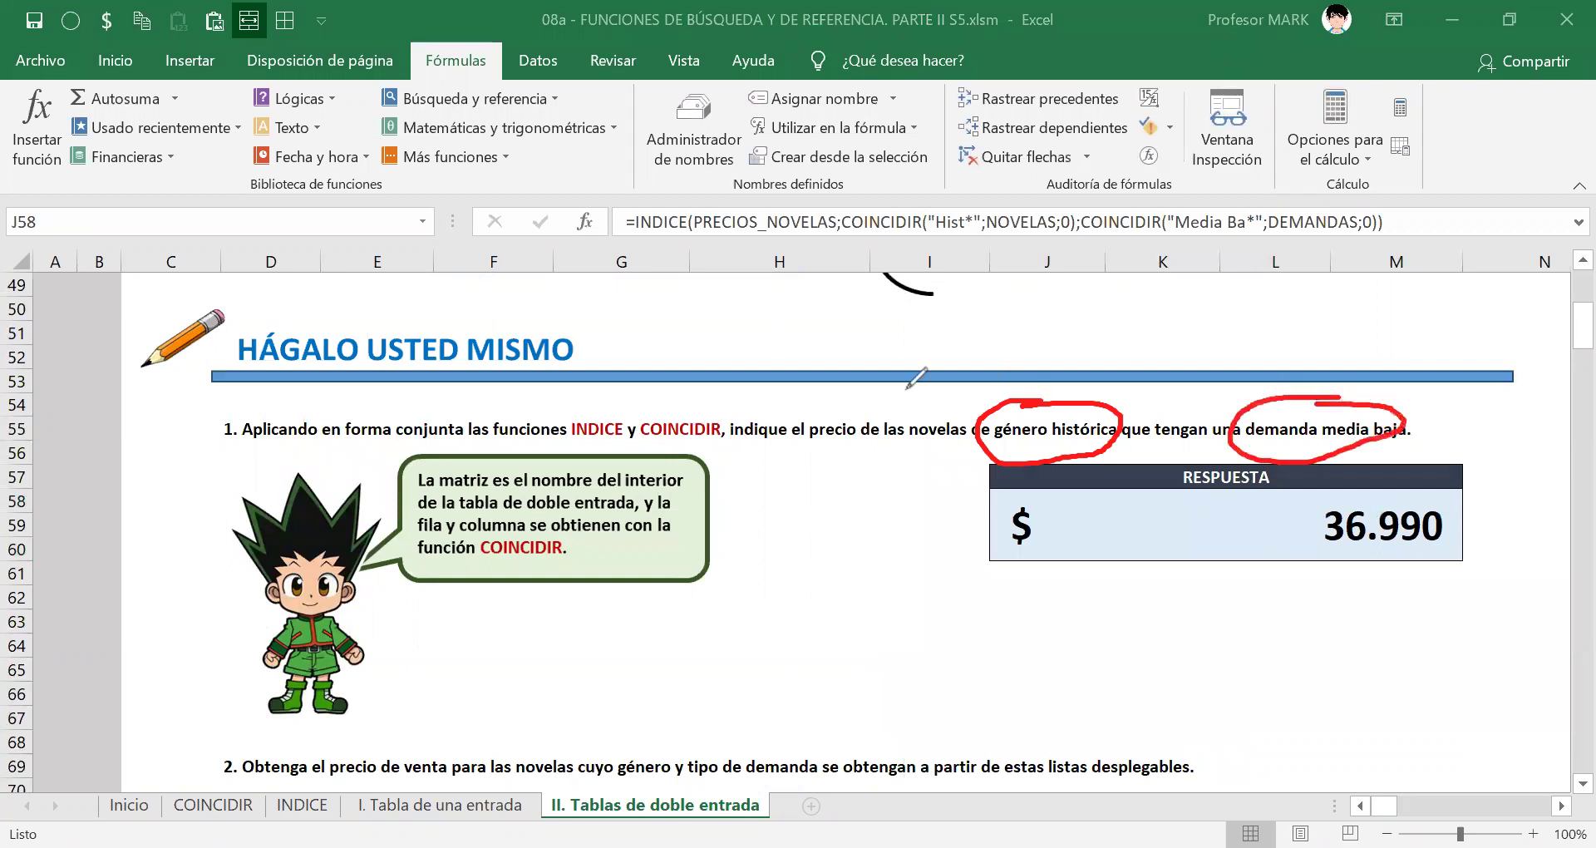
left_click_drag(1010, 449, 1114, 447)
left_click_drag(1268, 454, 1413, 445)
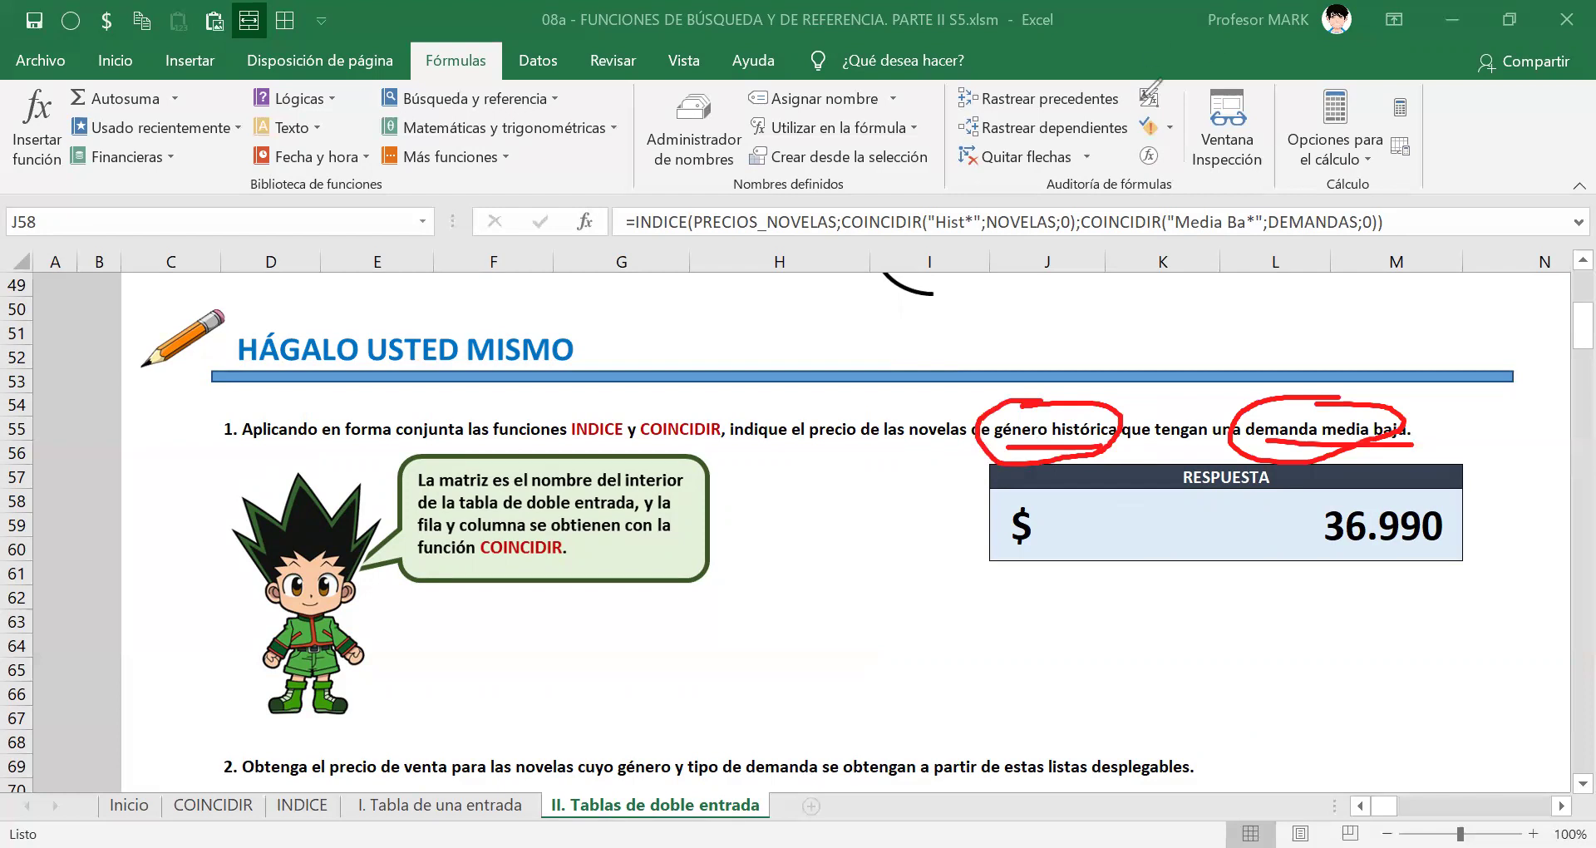
left_click(1142, 101)
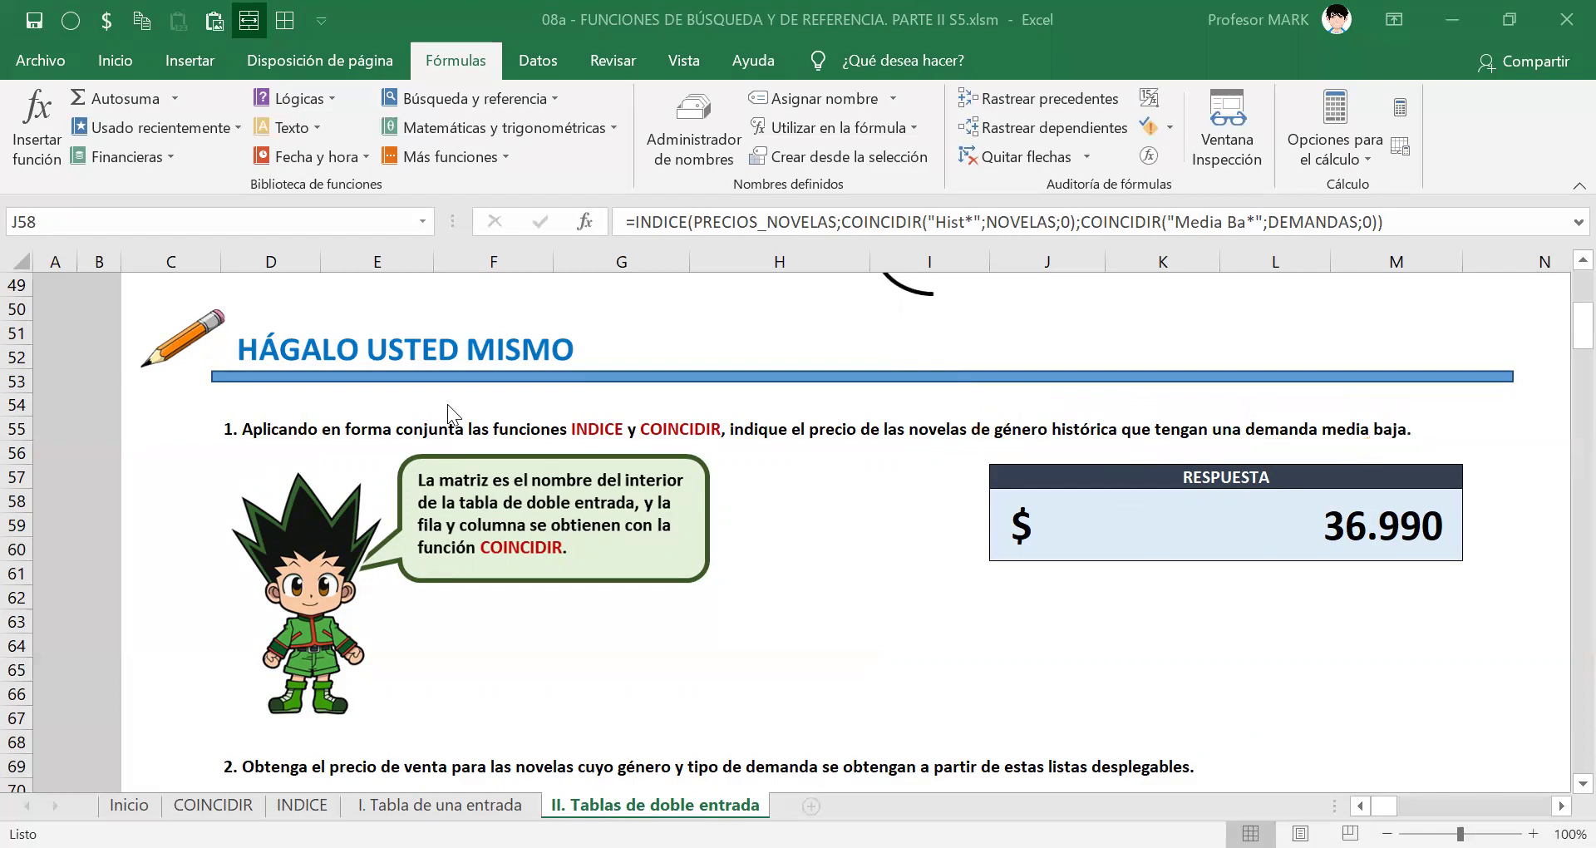
Compare the price table's row titles with the row-title zone of the double-entry scheme and locate the HISTÓRICA genre.
scroll(447, 406, "up", 9)
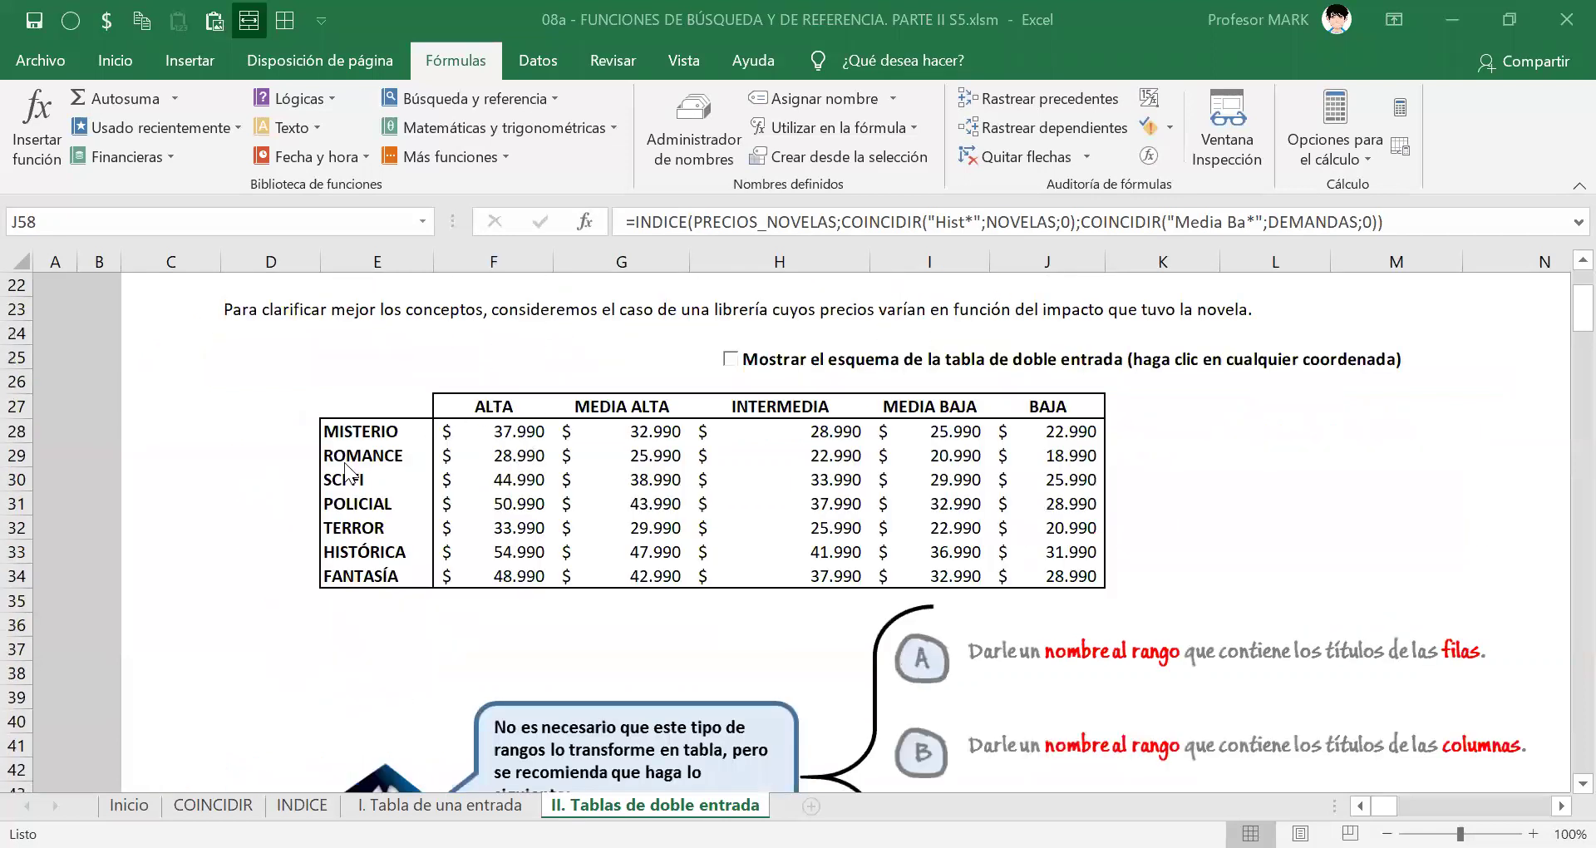
left_click_drag(360, 430, 371, 577)
left_click_drag(516, 405, 1043, 409)
left_click(370, 550)
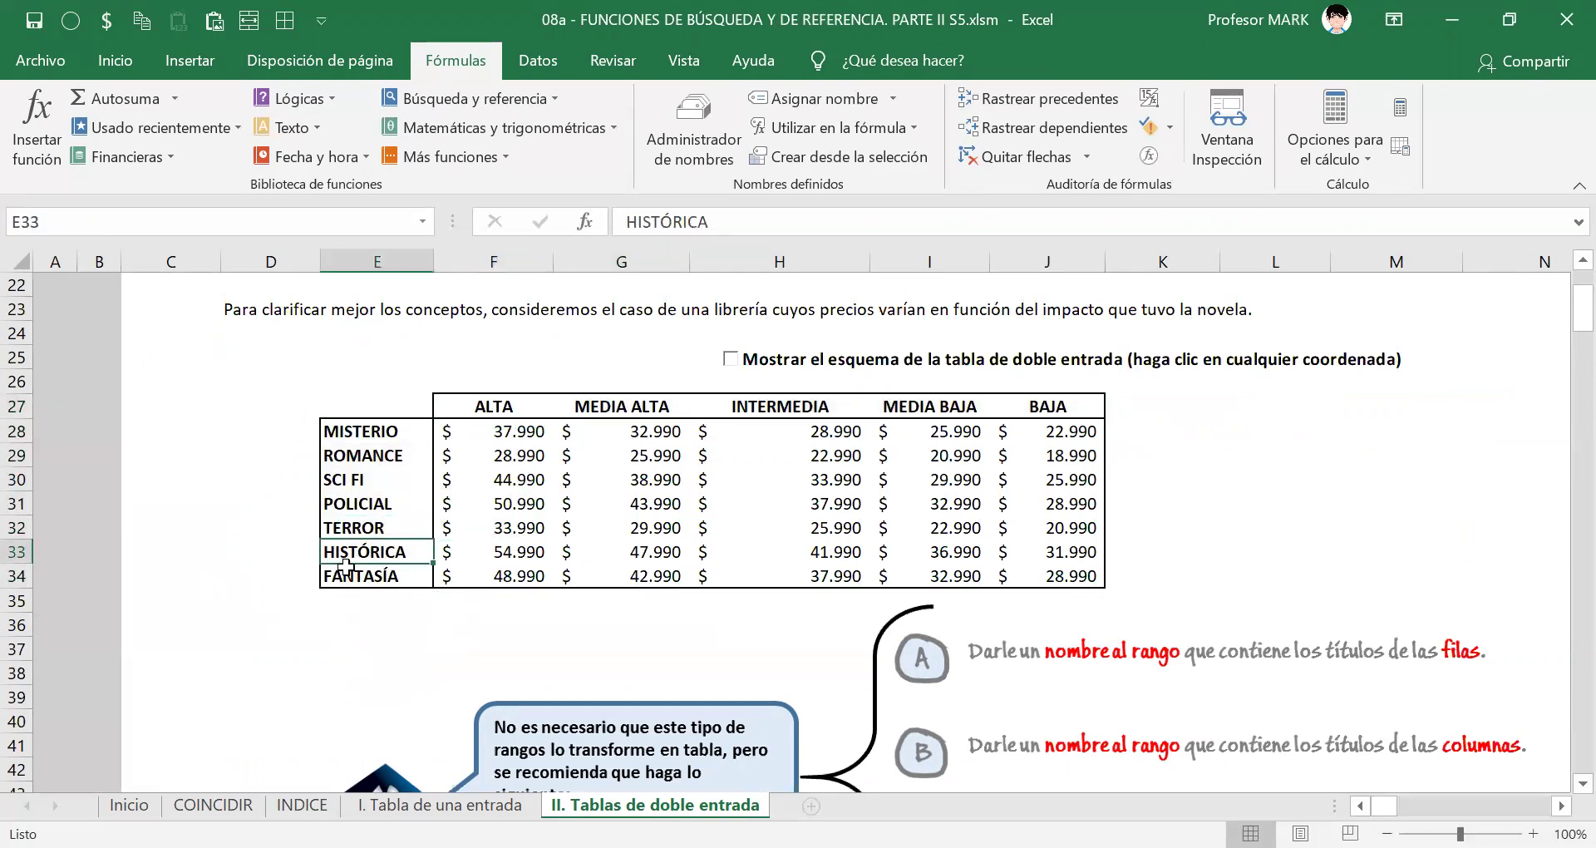
left_click_drag(361, 430, 363, 580)
scroll(492, 551, "up", 7)
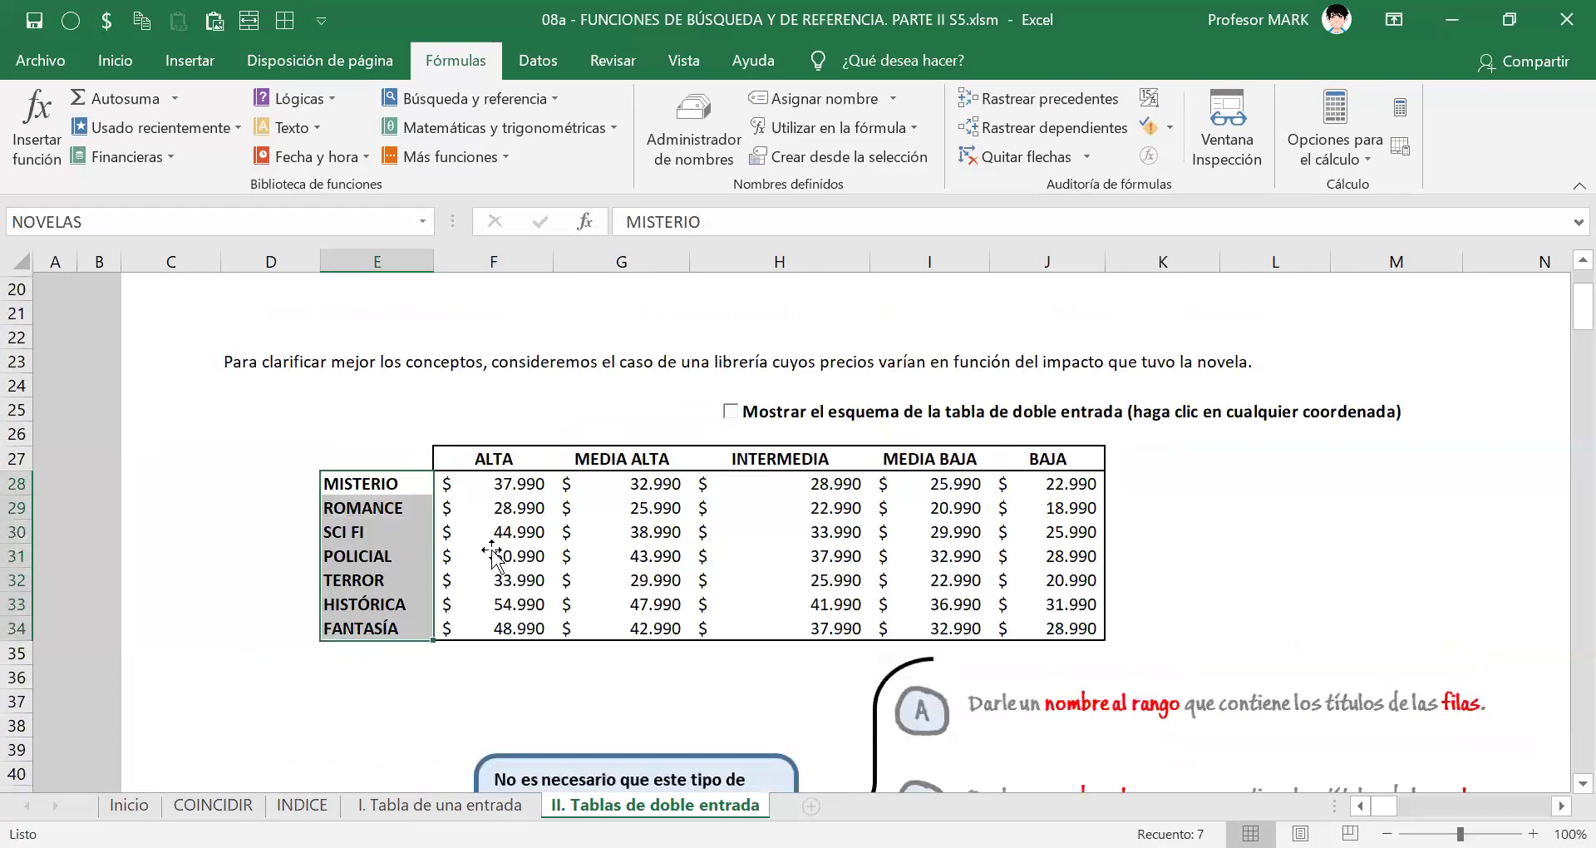
scroll(783, 573, "down", 1)
scroll(783, 572, "down", 1)
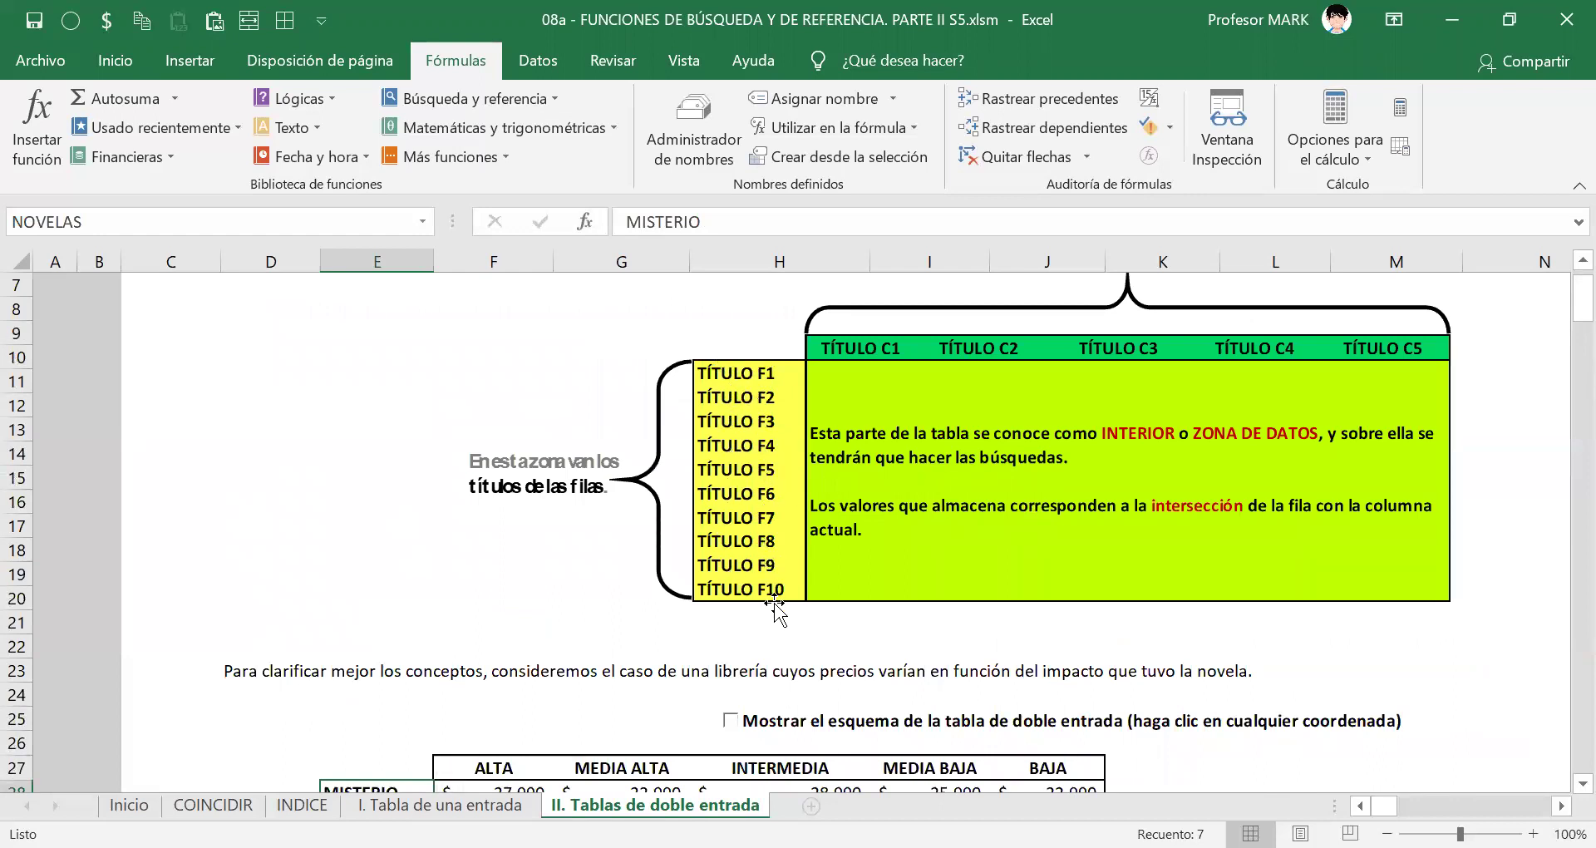
scroll(761, 613, "down", 5)
left_click(406, 548)
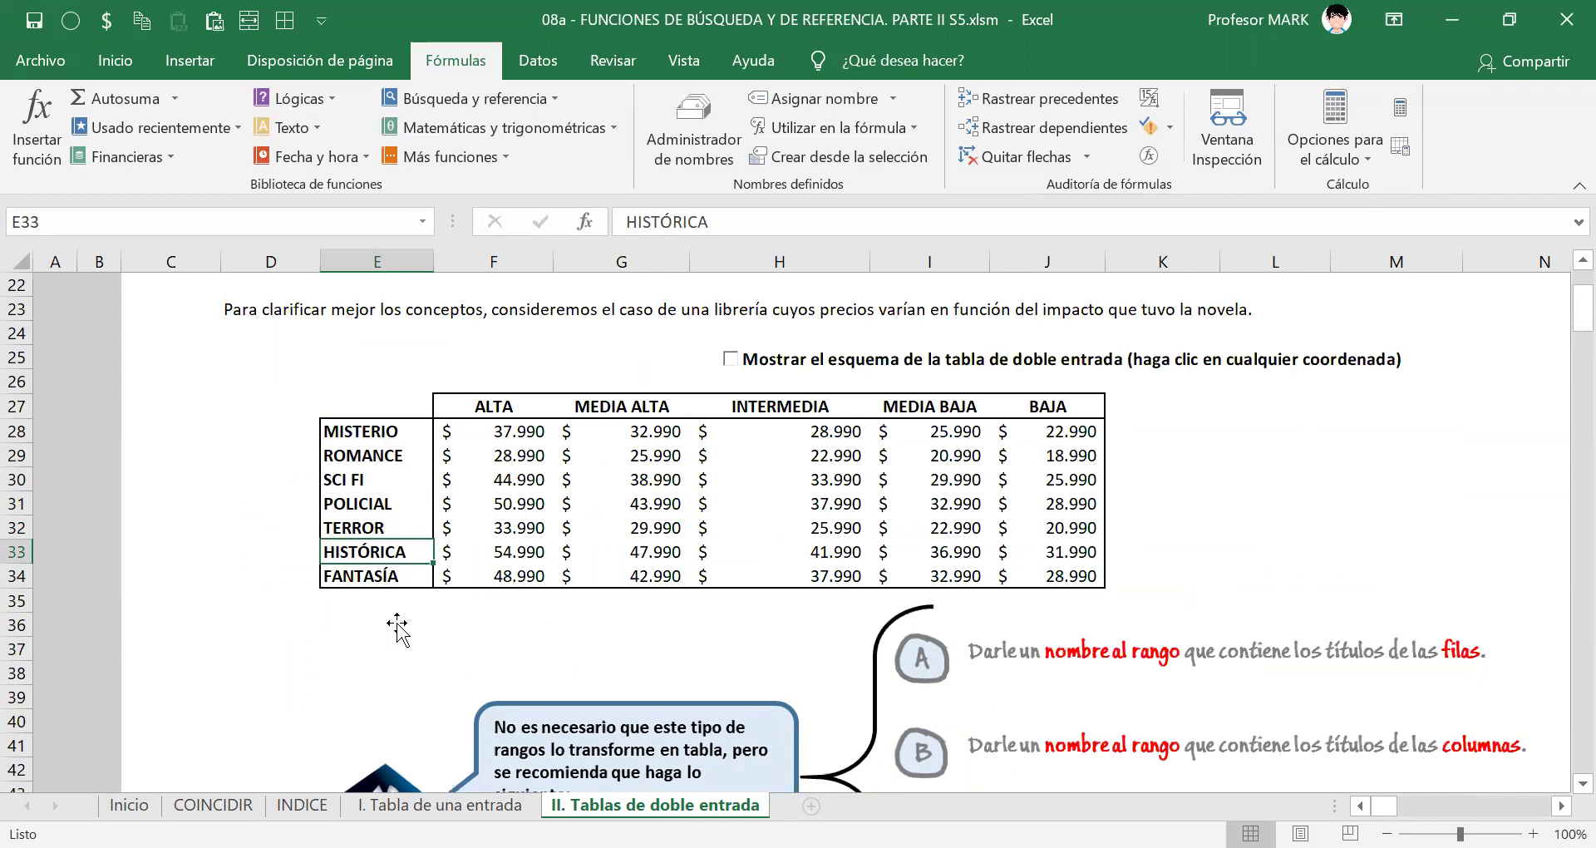
Compare the demand column titles F27:J27 with the column-title zone of the double-entry scheme.
left_click_drag(494, 406, 1055, 403)
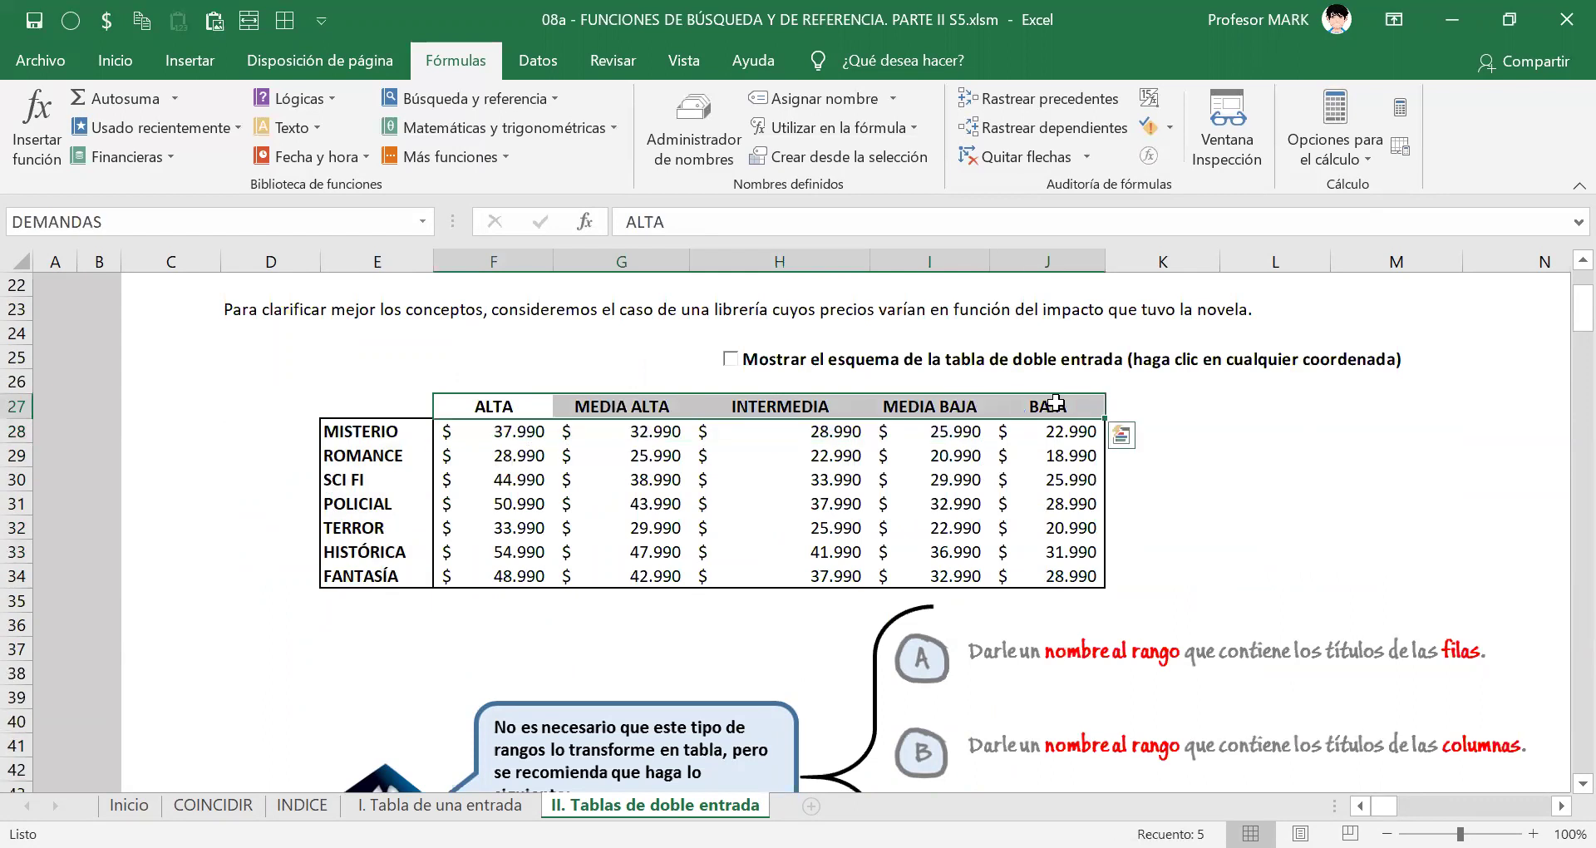
scroll(887, 499, "up", 7)
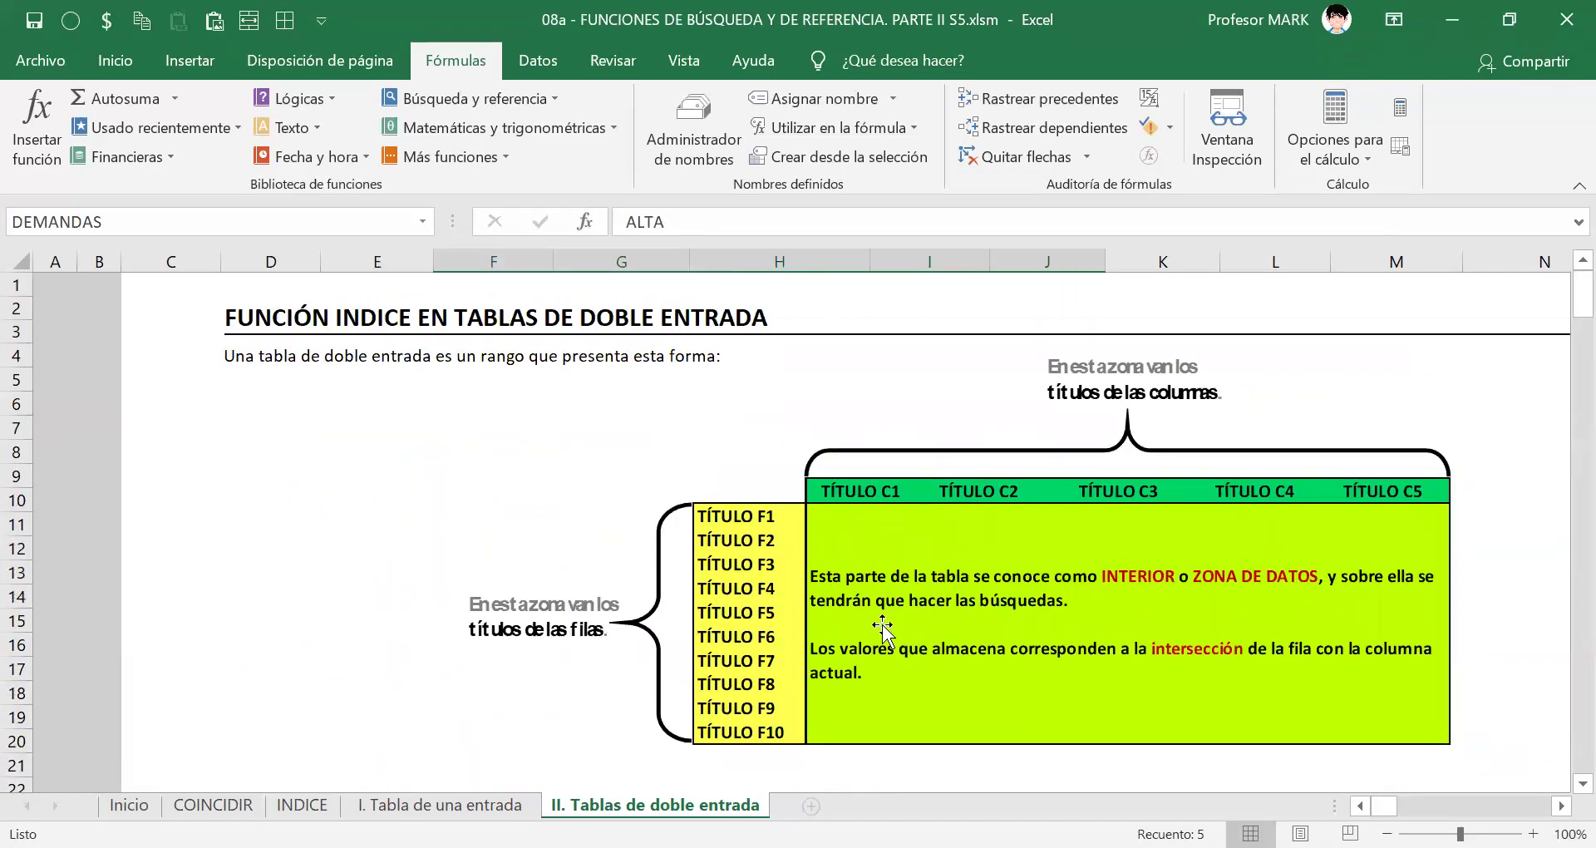
scroll(827, 592, "down", 7)
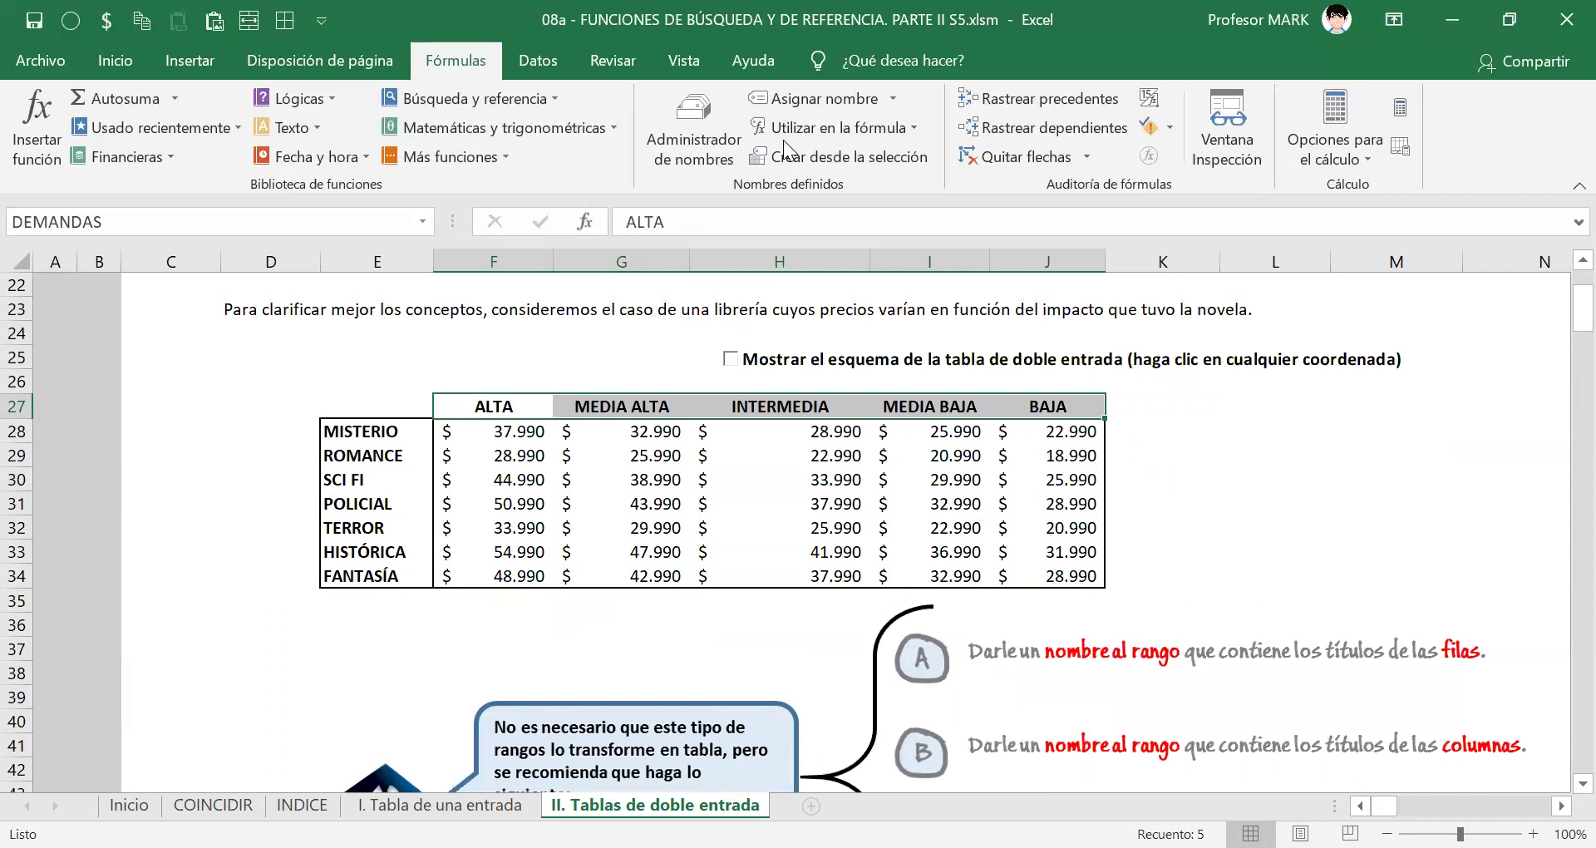
key("ctrl+F3")
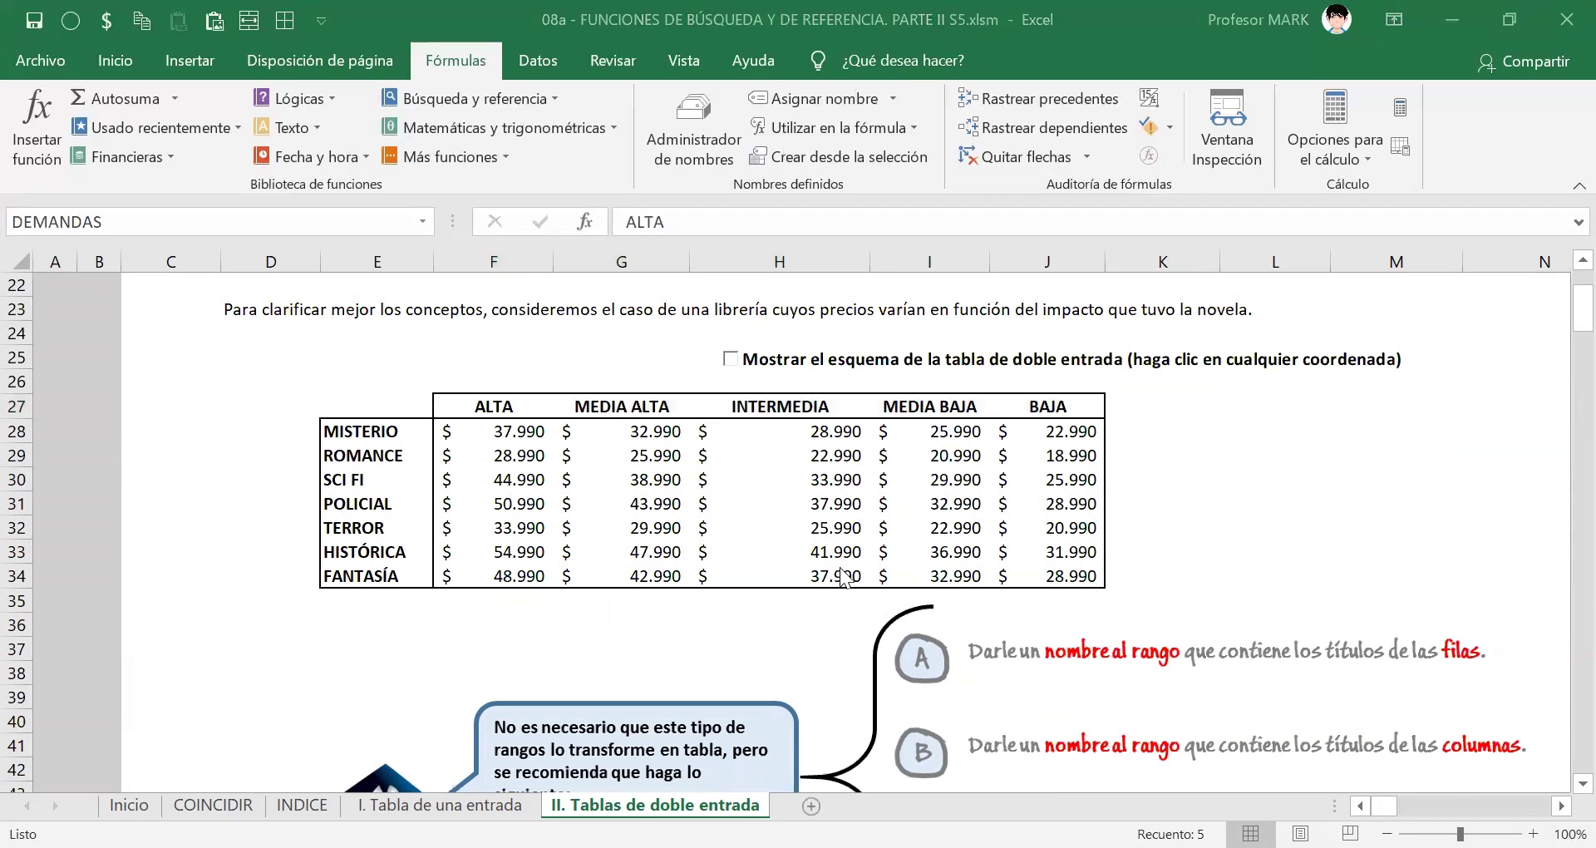
Read the exercise 2 statement and locate its genre, demand and sale price cells.
scroll(845, 574, "down", 7)
scroll(843, 574, "down", 4)
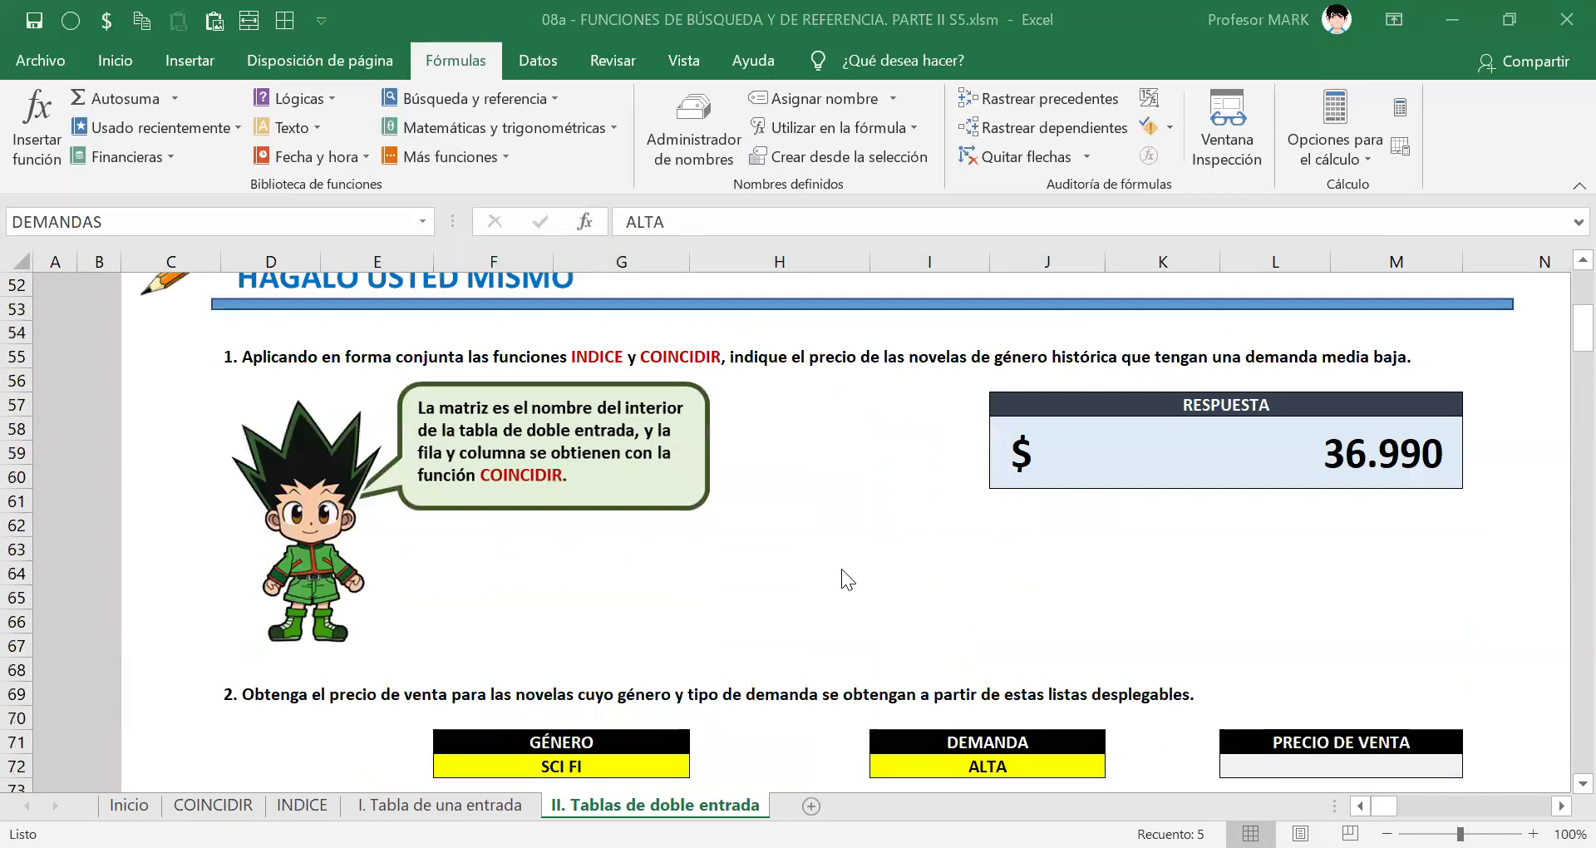
scroll(841, 565, "down", 2)
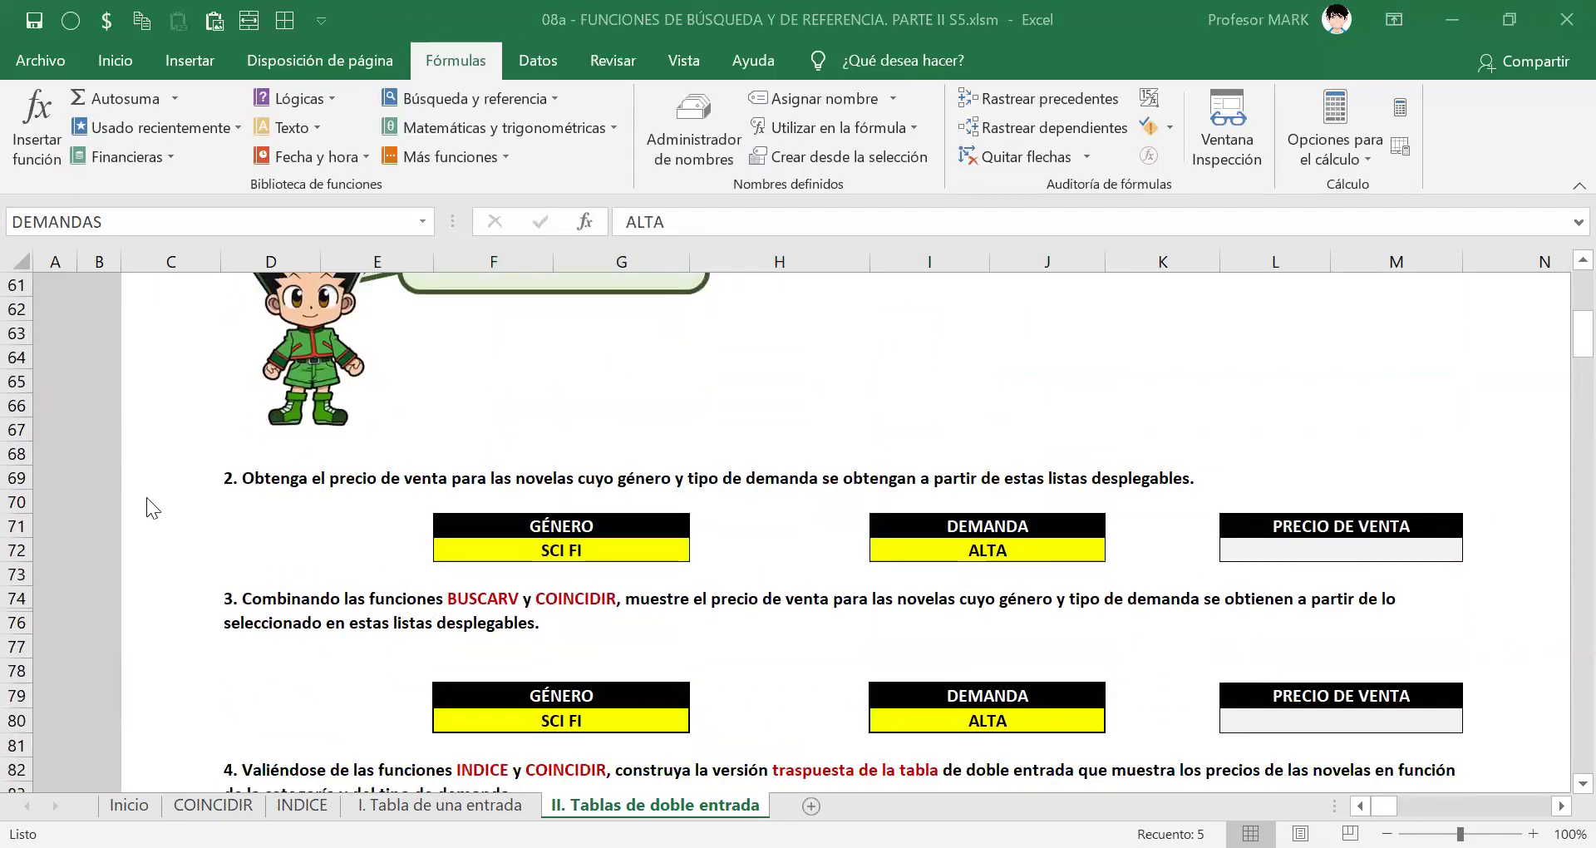
left_click(290, 479)
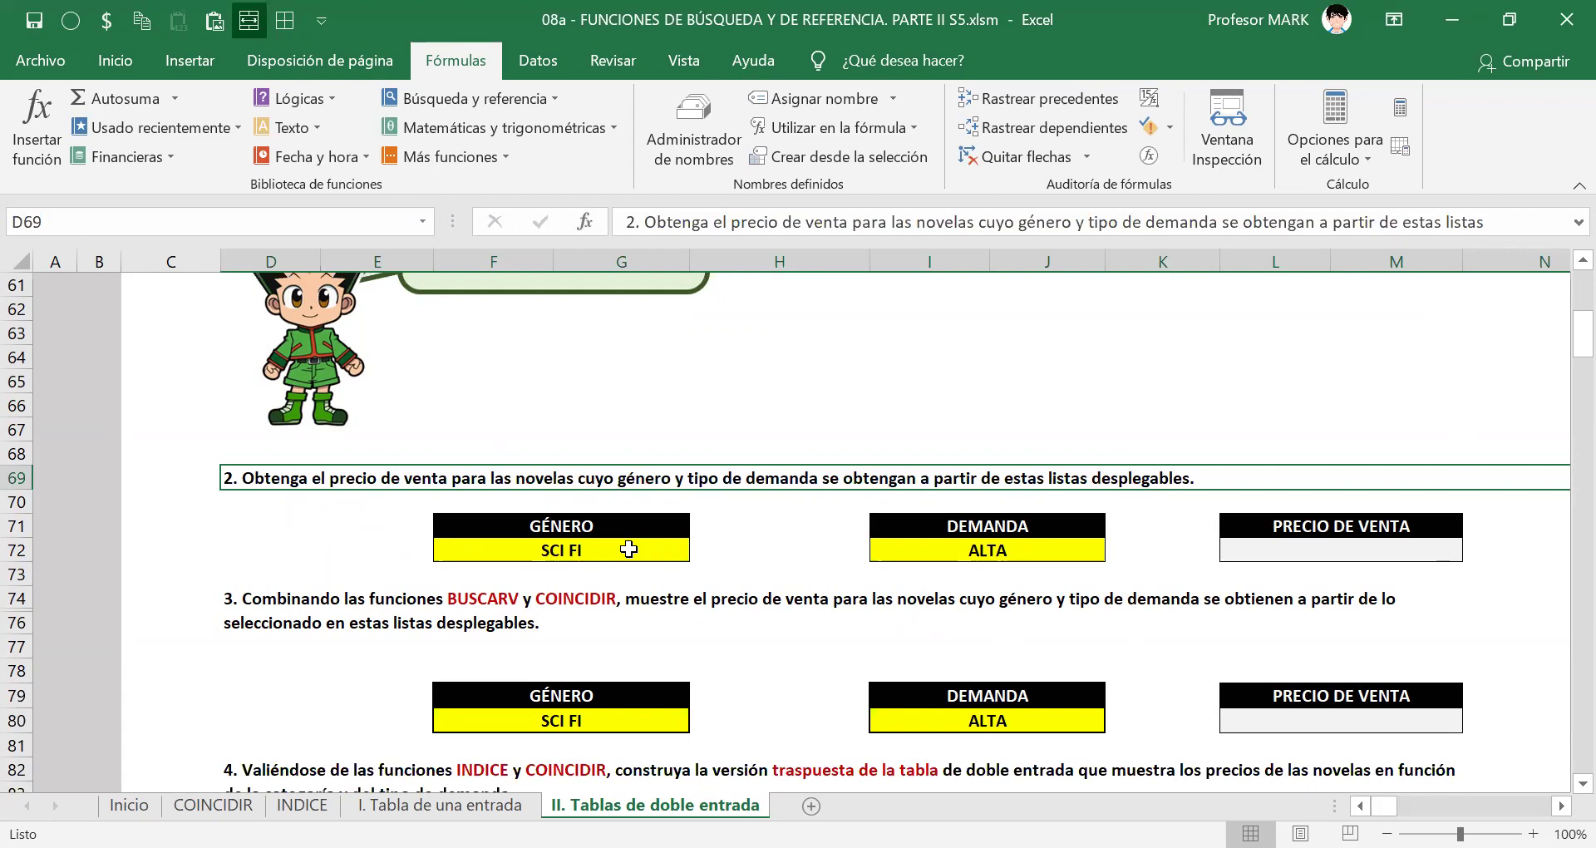
left_click(1254, 550)
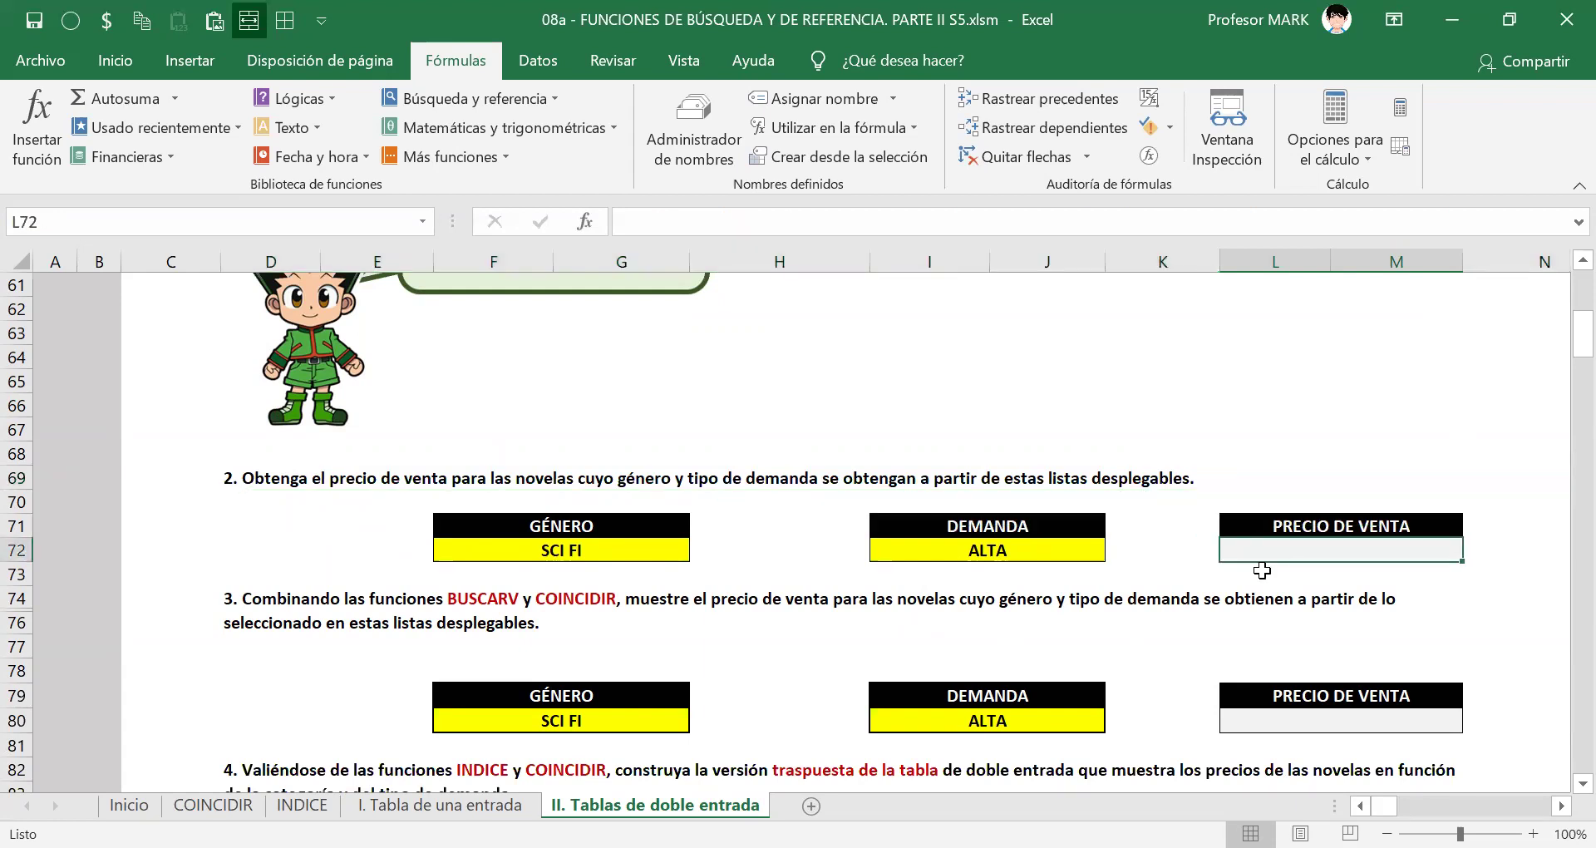
Mark exercise 2's genre and demand cells and trace how the sale price cell depends on both, clearing the marks at the end.
scroll(1254, 551, "down", 2)
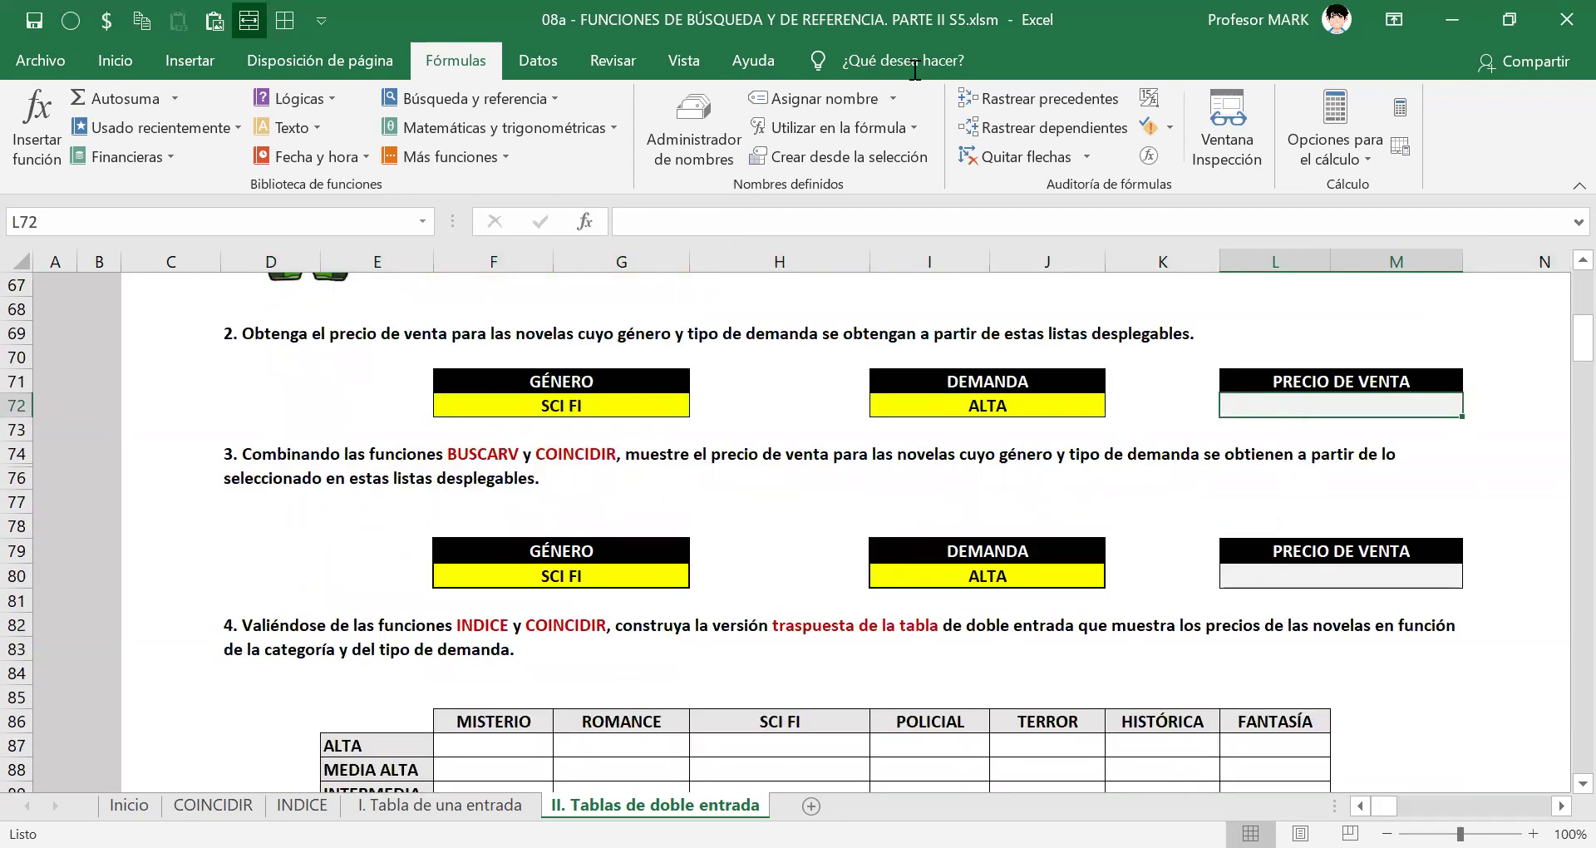
mouse_move(572, 384)
left_mouse_down()
mouse_move(591, 386)
mouse_move(540, 380)
left_mouse_up()
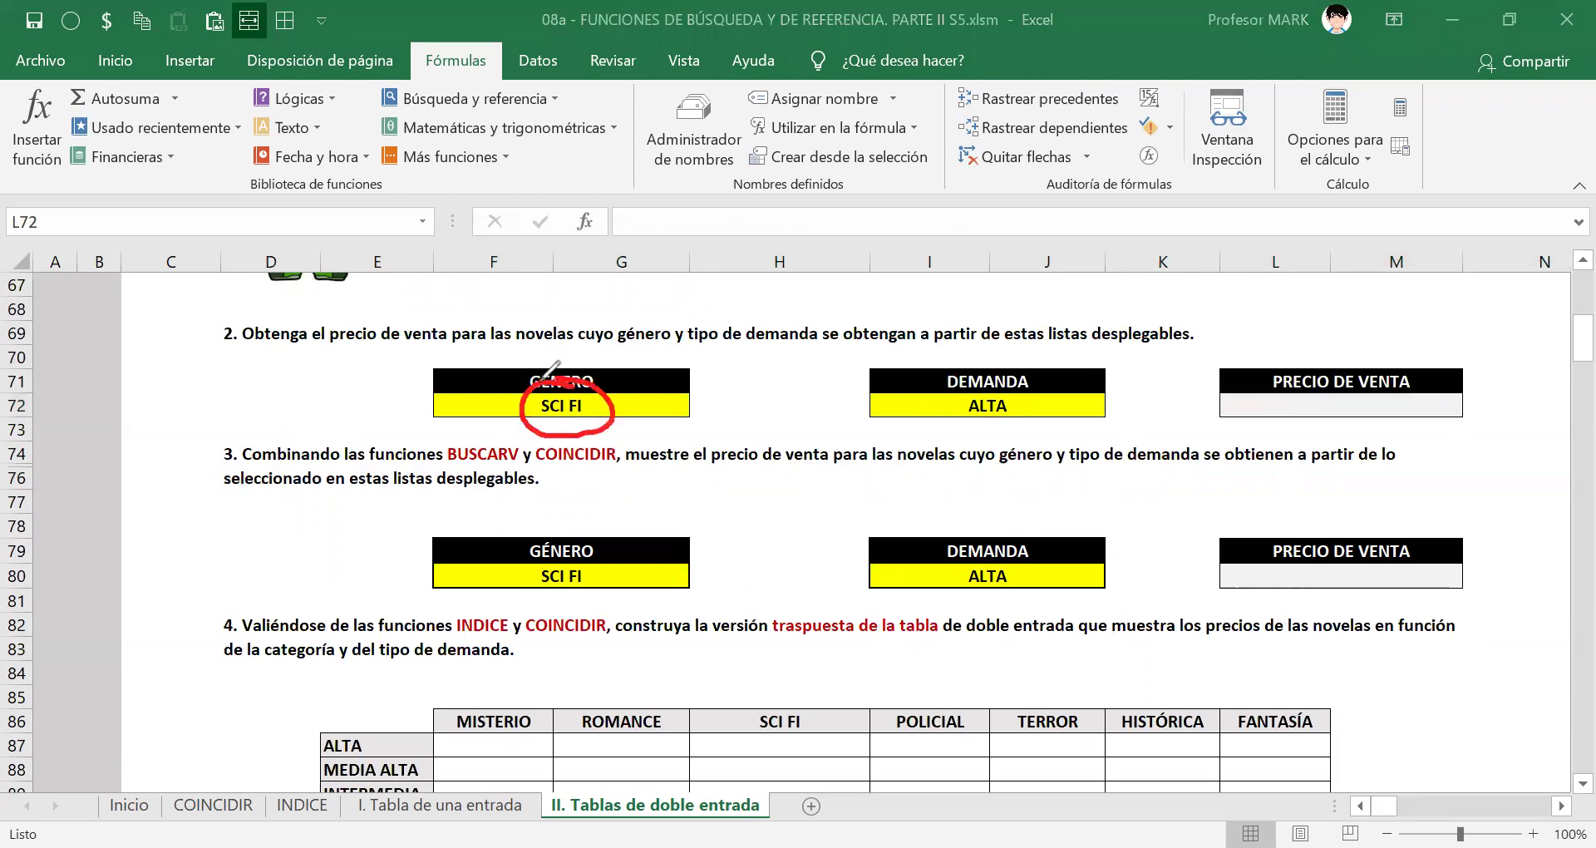
mouse_move(973, 376)
left_mouse_down()
mouse_move(994, 434)
mouse_move(1015, 366)
mouse_move(967, 397)
left_mouse_up()
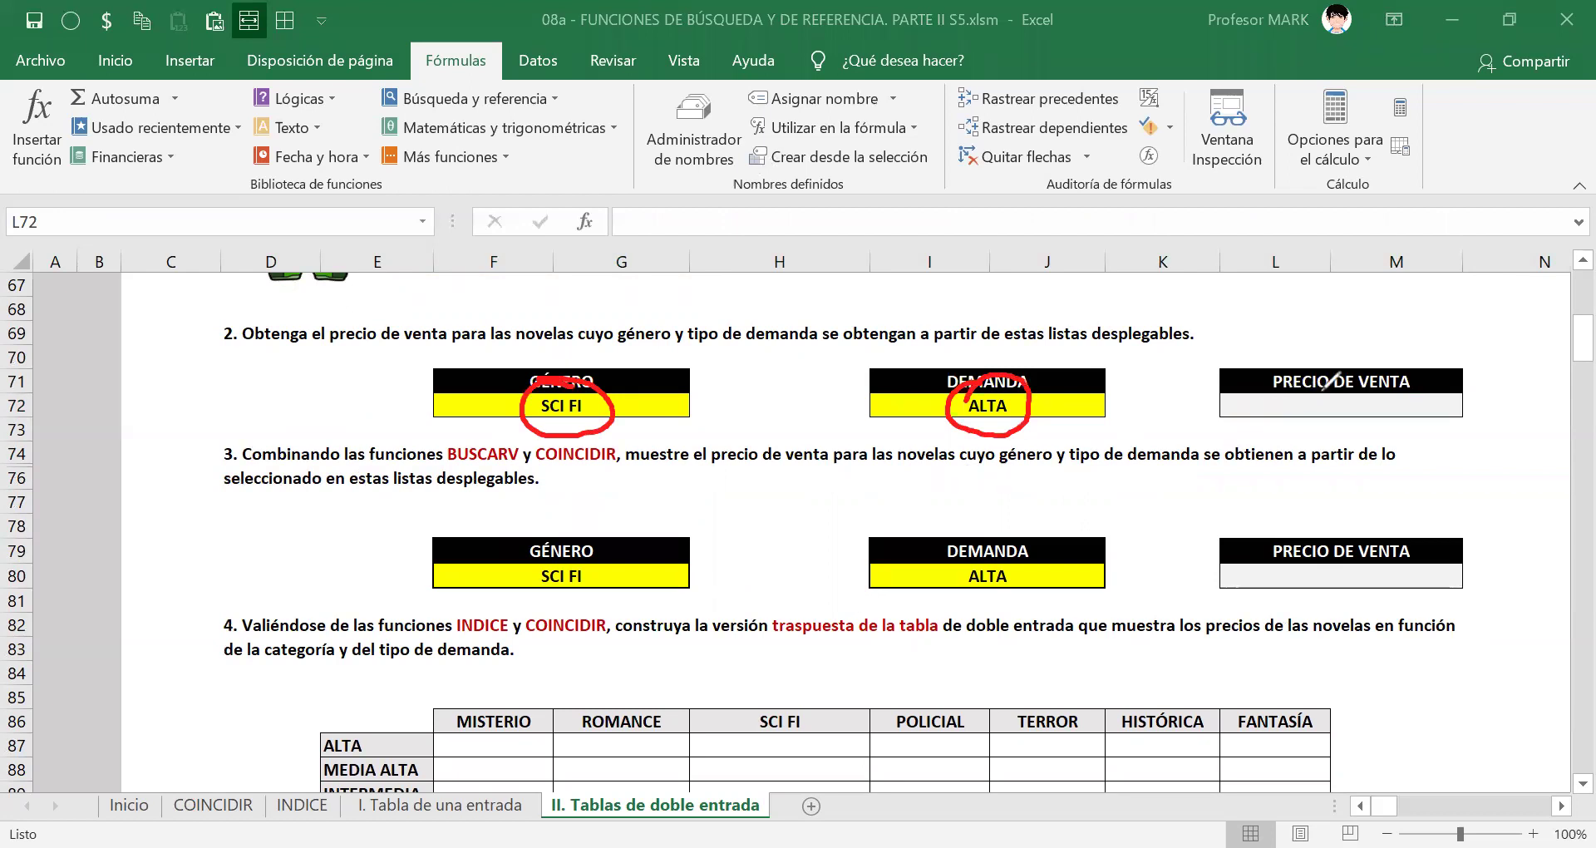
mouse_move(1314, 394)
left_mouse_down()
mouse_move(1328, 415)
mouse_move(1197, 326)
mouse_move(890, 314)
mouse_move(611, 380)
mouse_move(634, 378)
left_mouse_up()
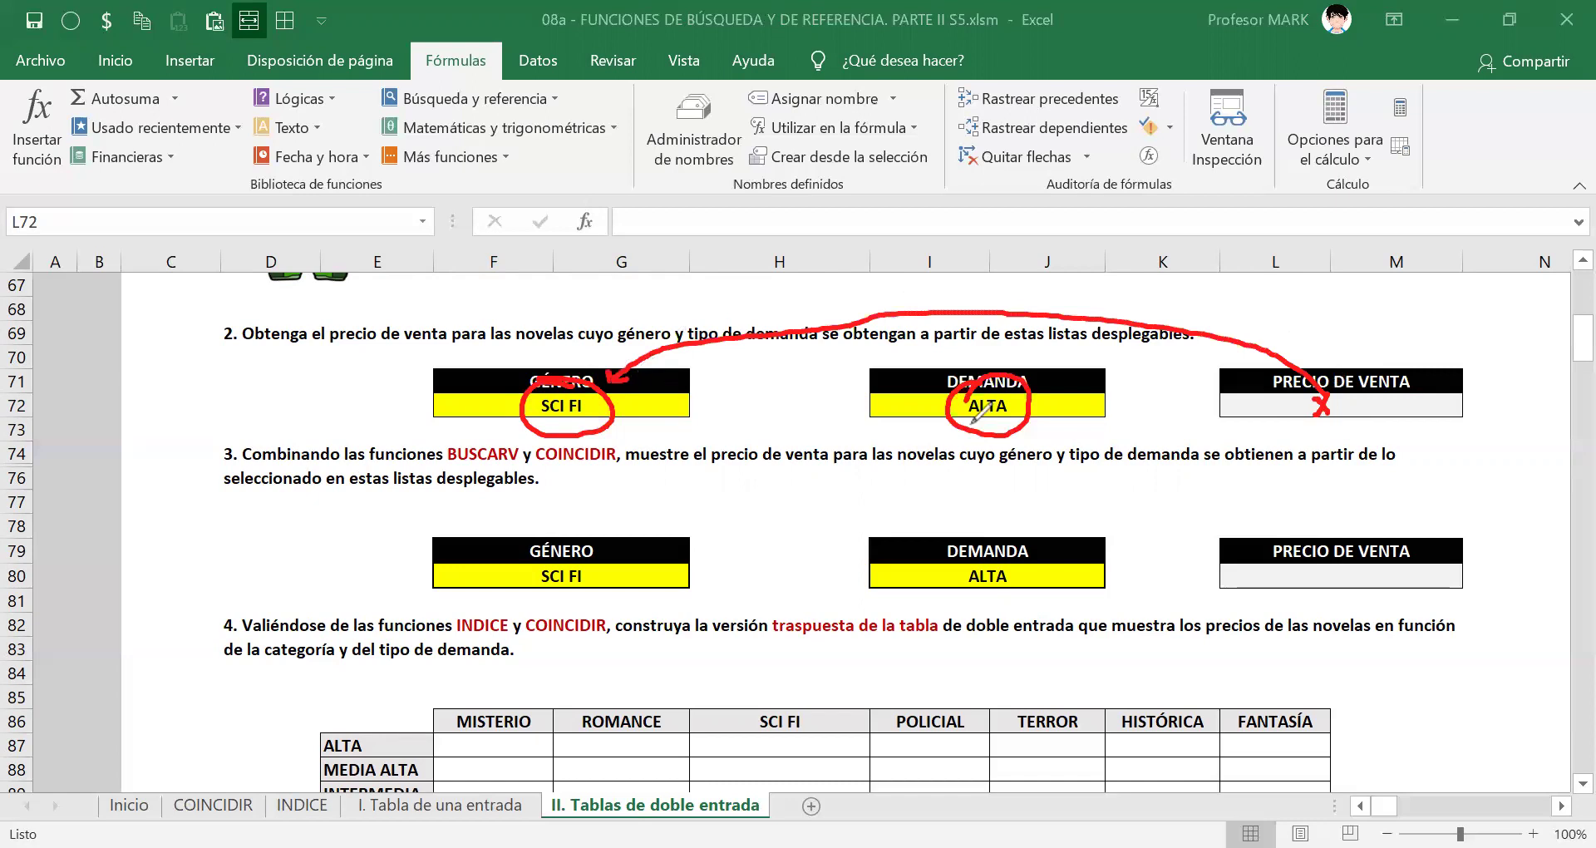
mouse_move(1322, 409)
left_mouse_down()
mouse_move(1330, 424)
mouse_move(1064, 501)
mouse_move(1026, 432)
mouse_move(1044, 434)
left_mouse_up()
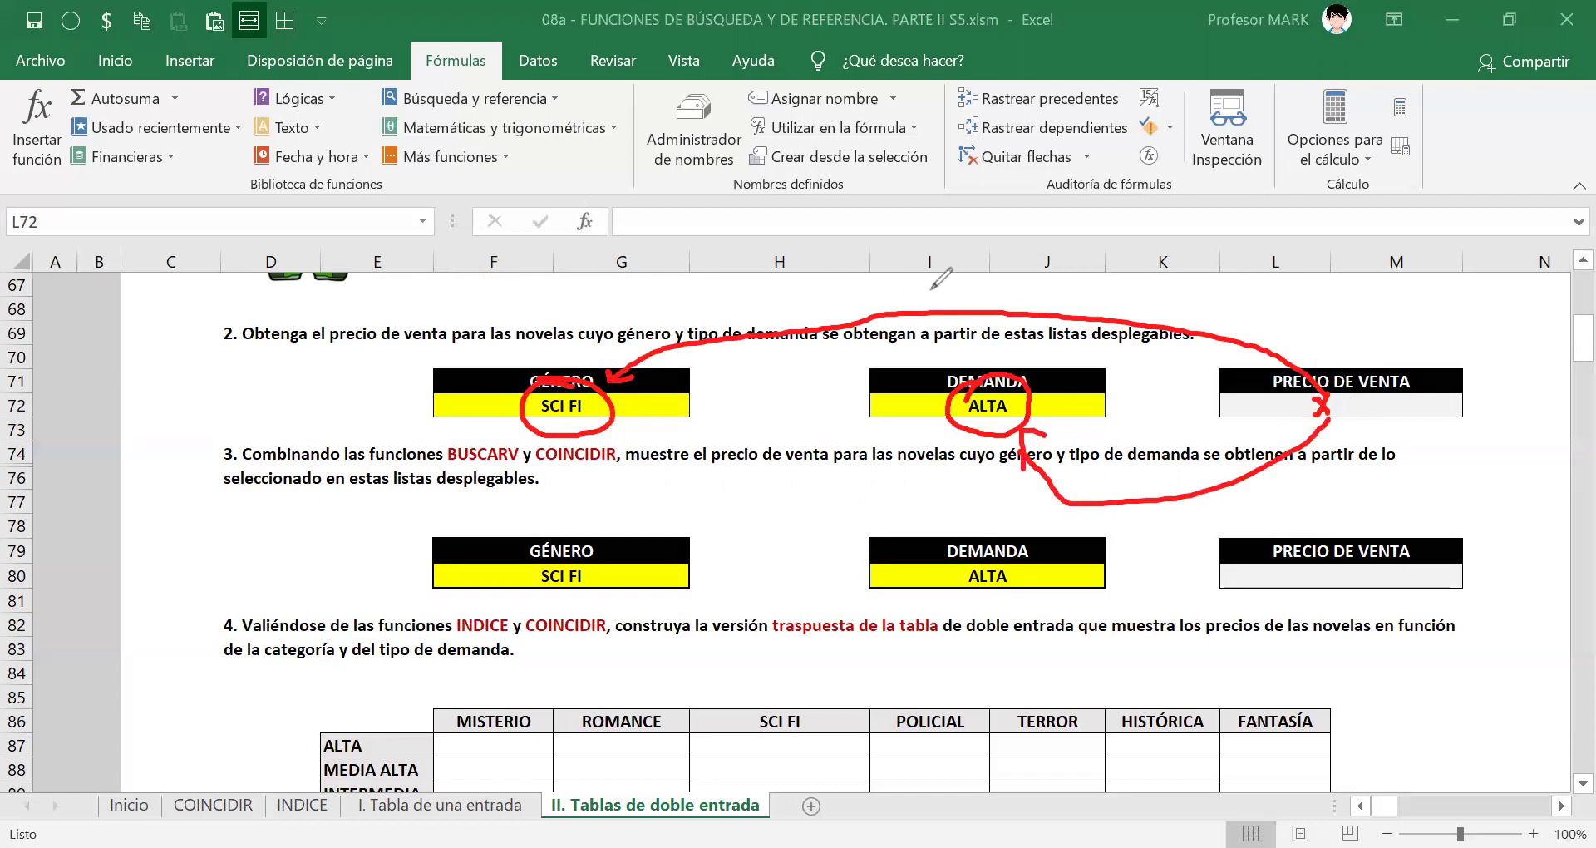
left_click(901, 208)
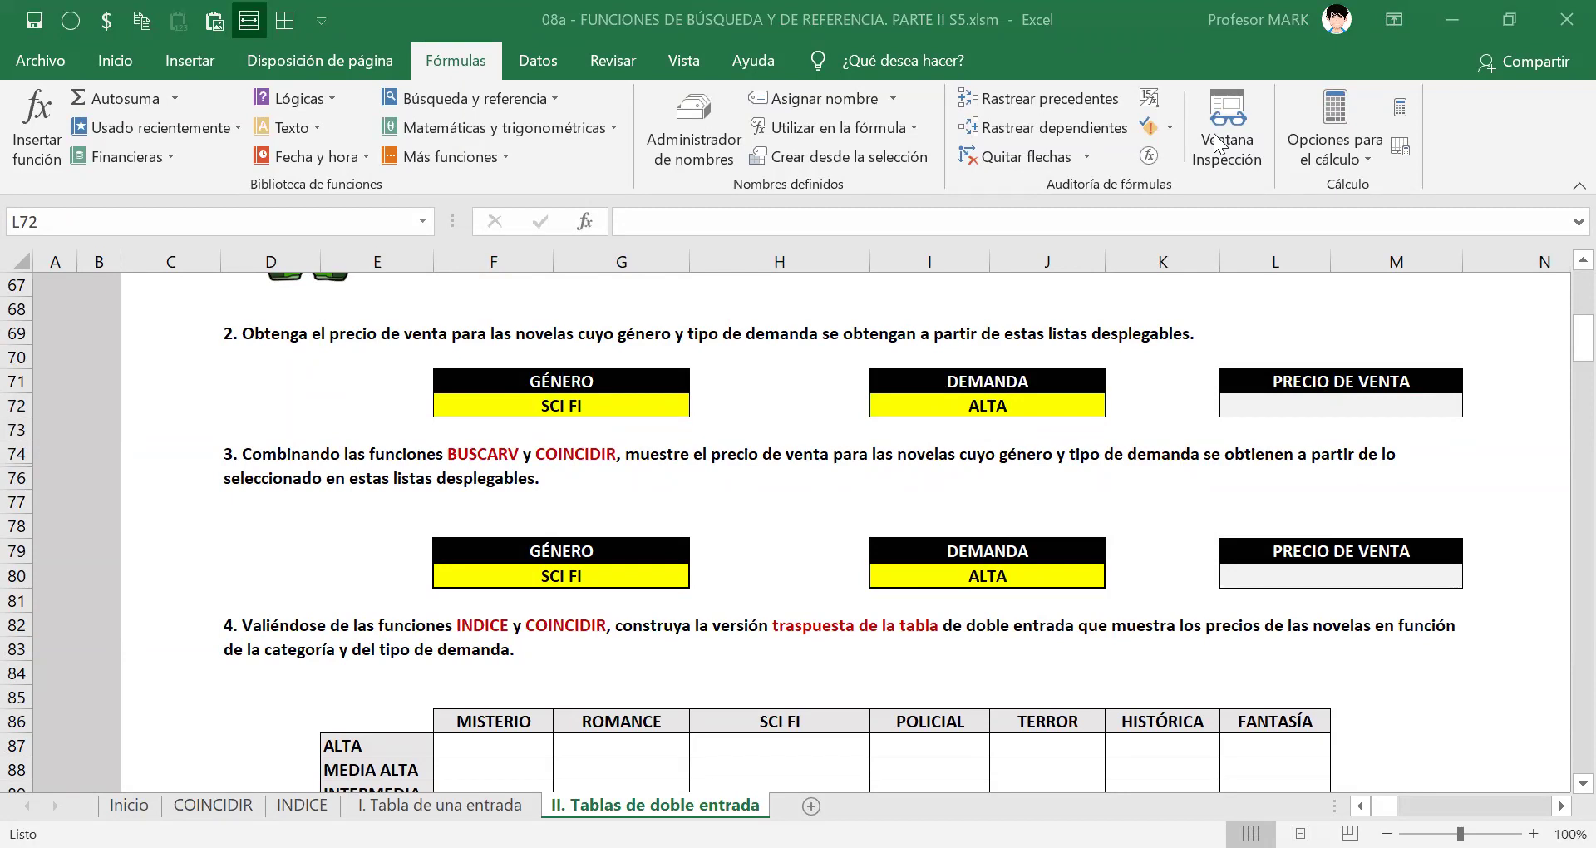
Write =INDICE(Precios_Novelas;COINCIDIR(F72;Géneros;0);COINCIDIR(I72;Demandas;0)) in exercise 2's sale price cell L72.
left_click(1297, 403)
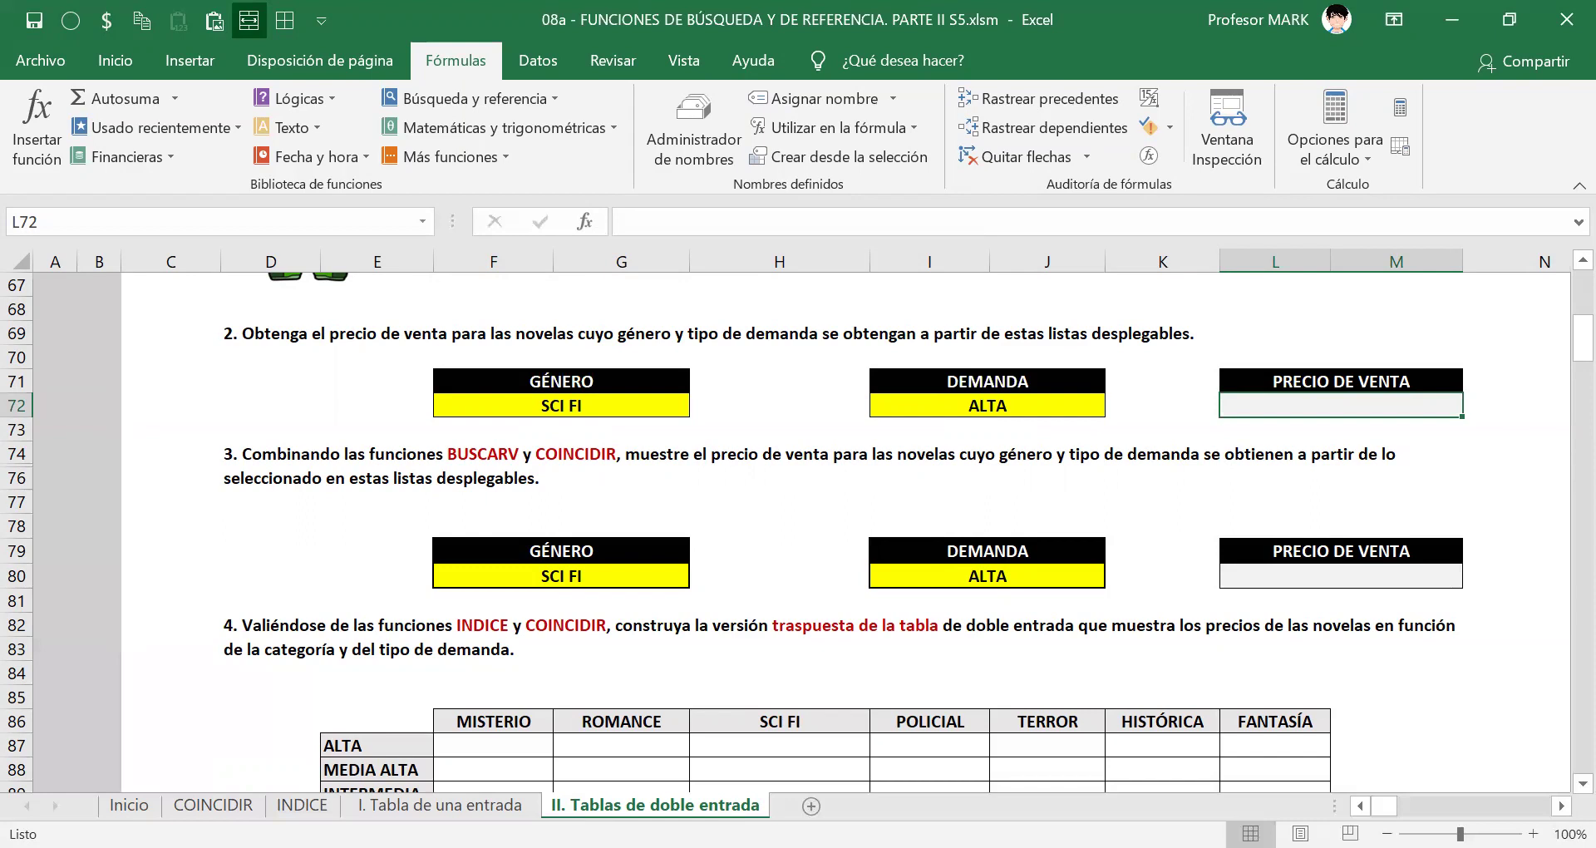
key("alt+Tab")
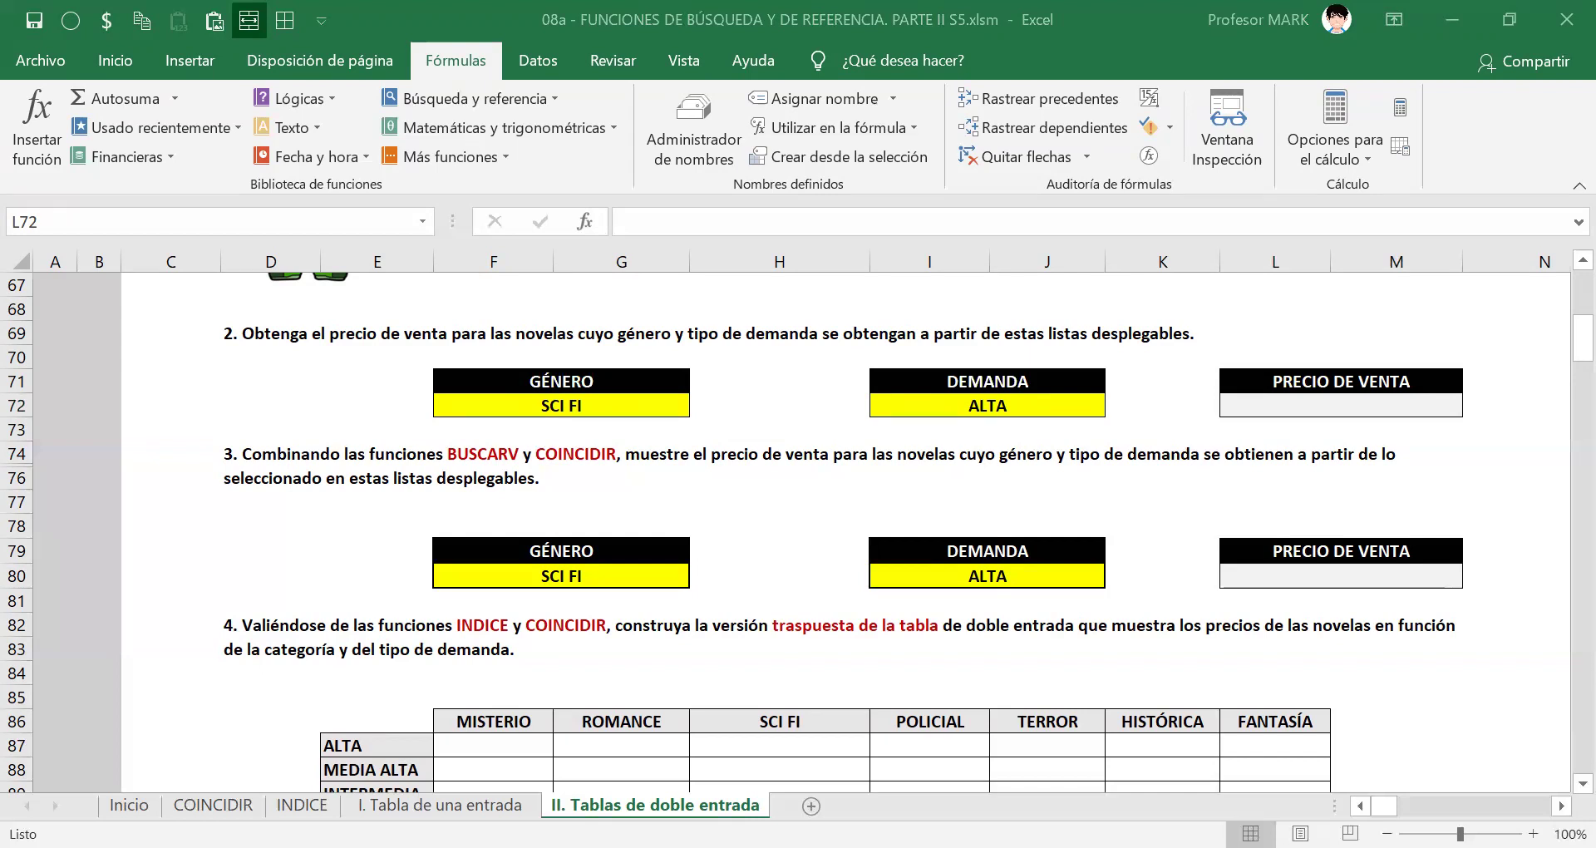
scroll(530, 569, "up", 2)
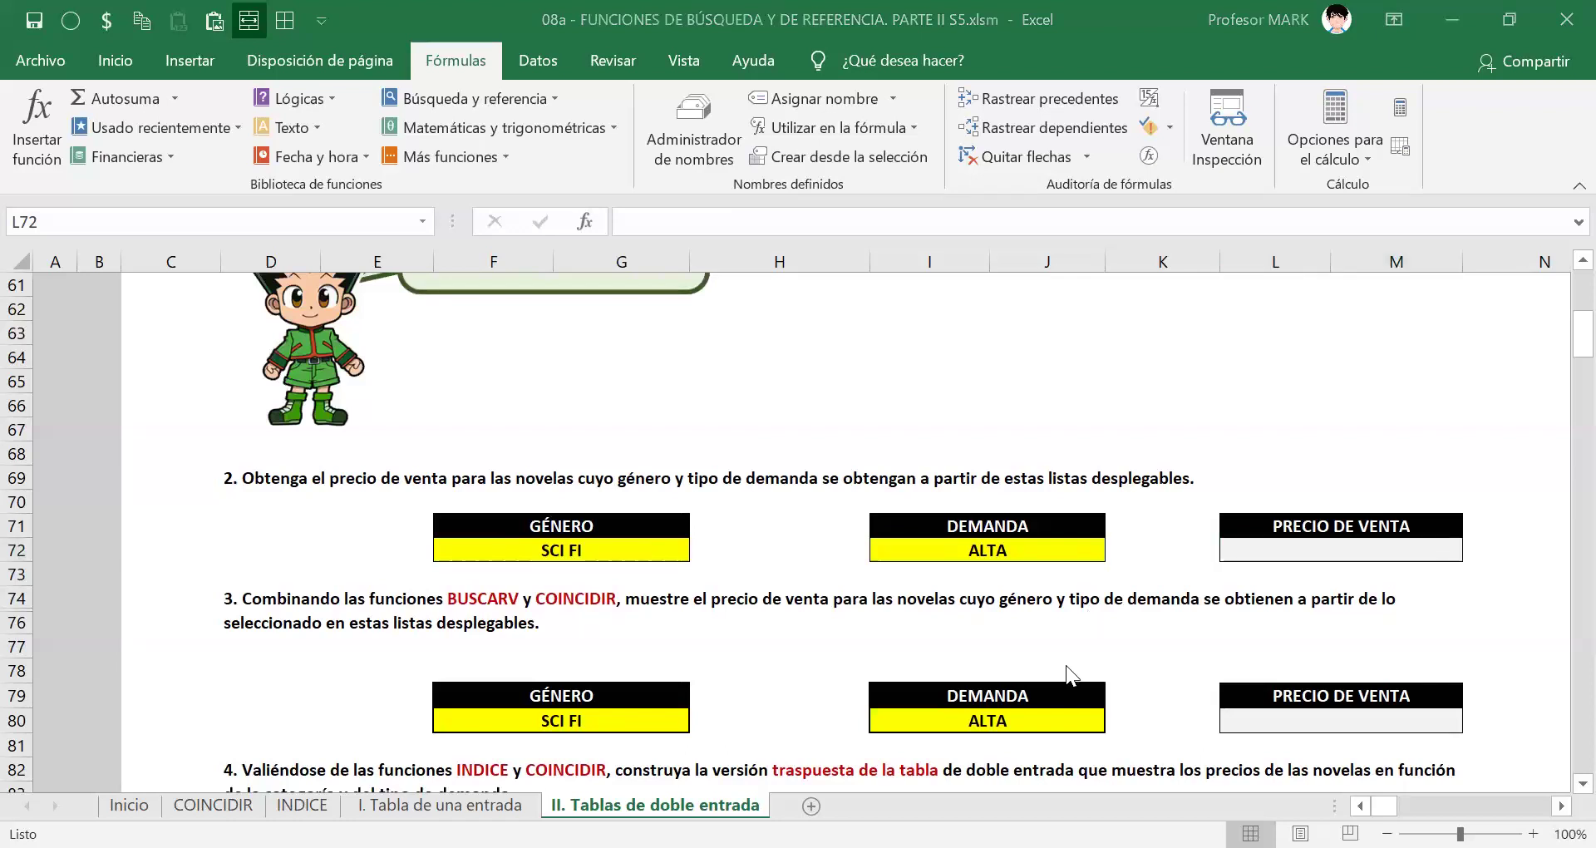
left_click(1332, 541)
type("=")
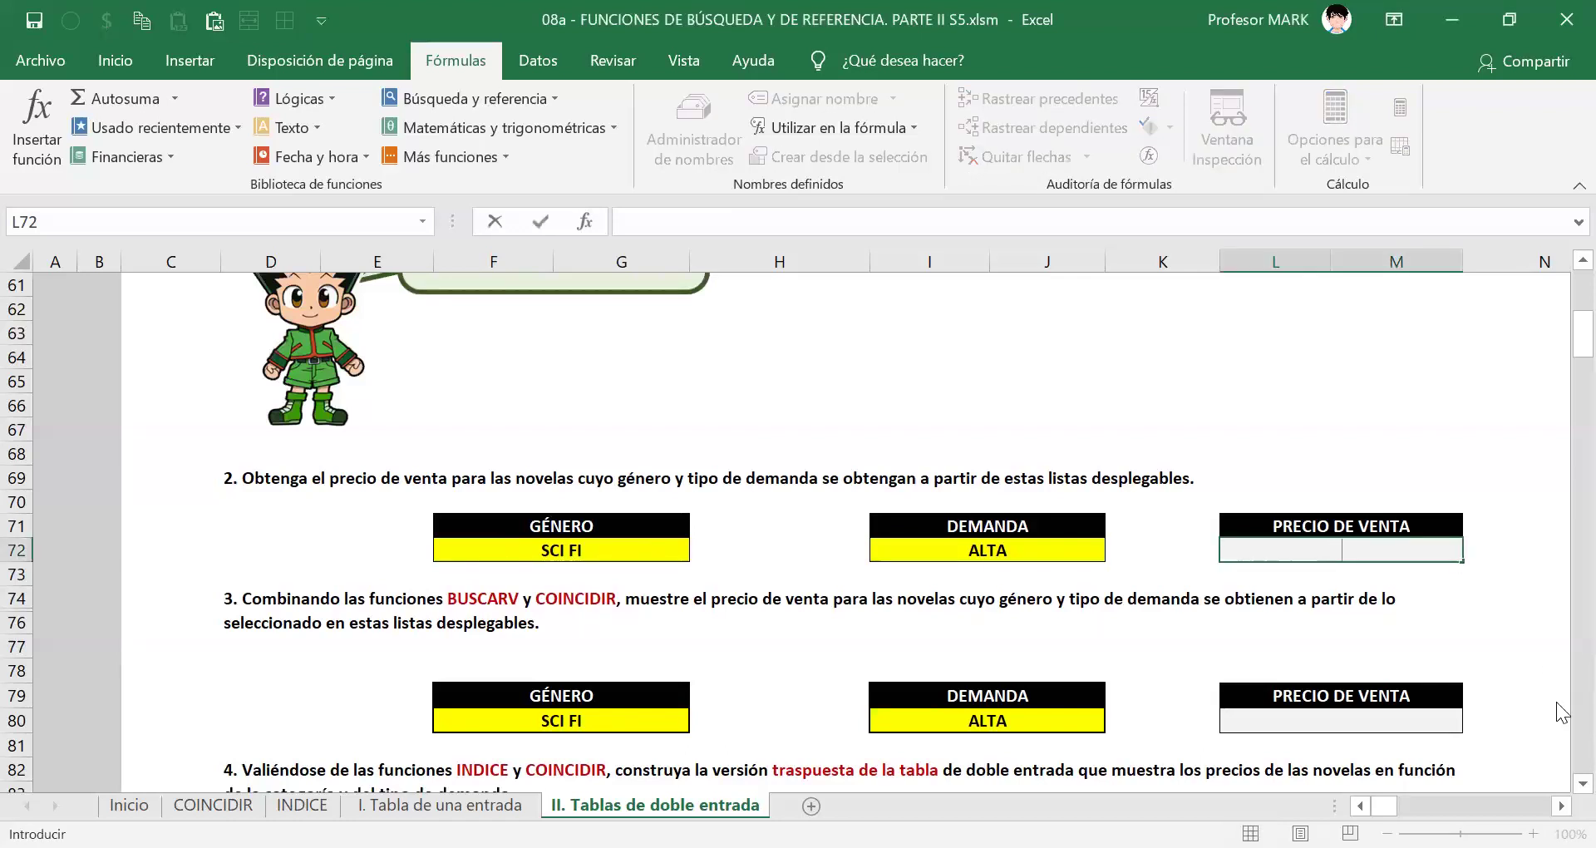
type("=INDICE(Precios_Novelas;COINCIDIR(F72;Géneros;0);COINCIDIR(I72;Demandas;0))")
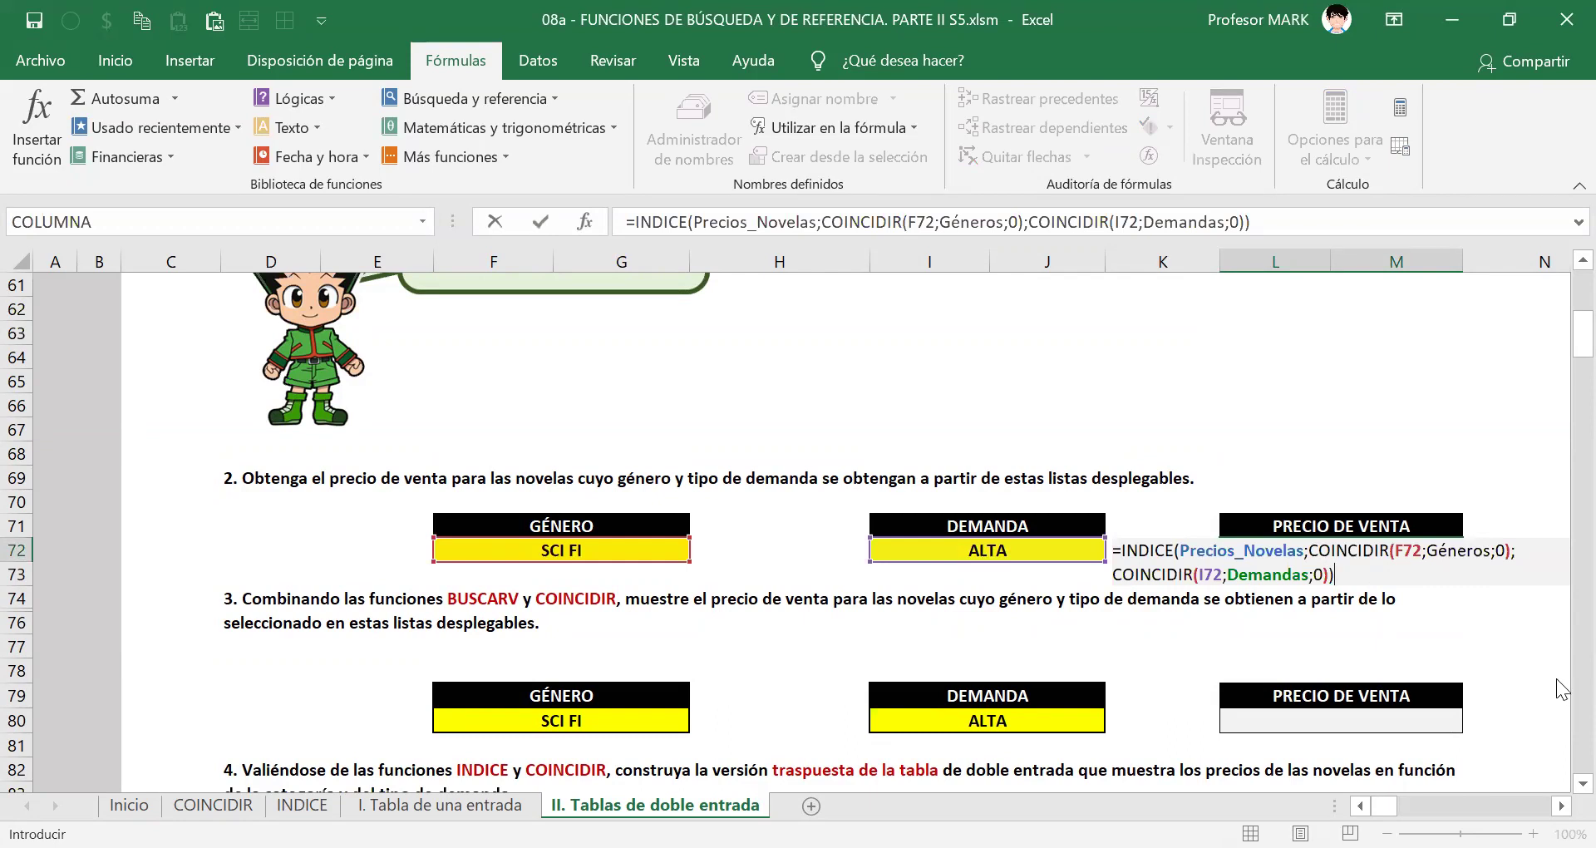
Check the price table ranges referenced by the exercise 2 formula.
scroll(551, 503, "up", 2)
scroll(551, 503, "up", 10)
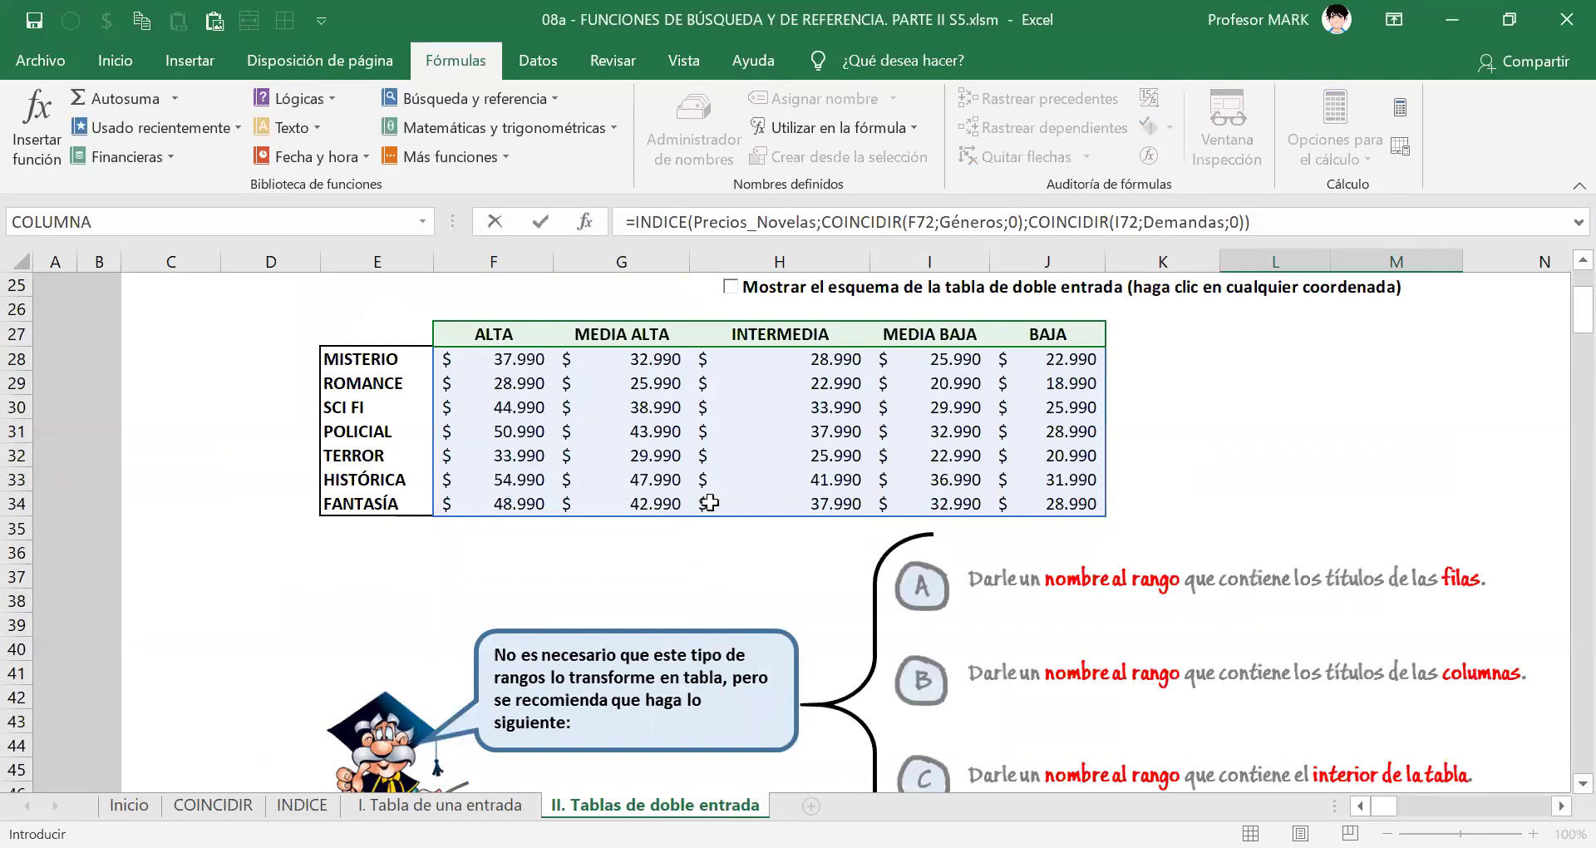
scroll(749, 532, "down", 7)
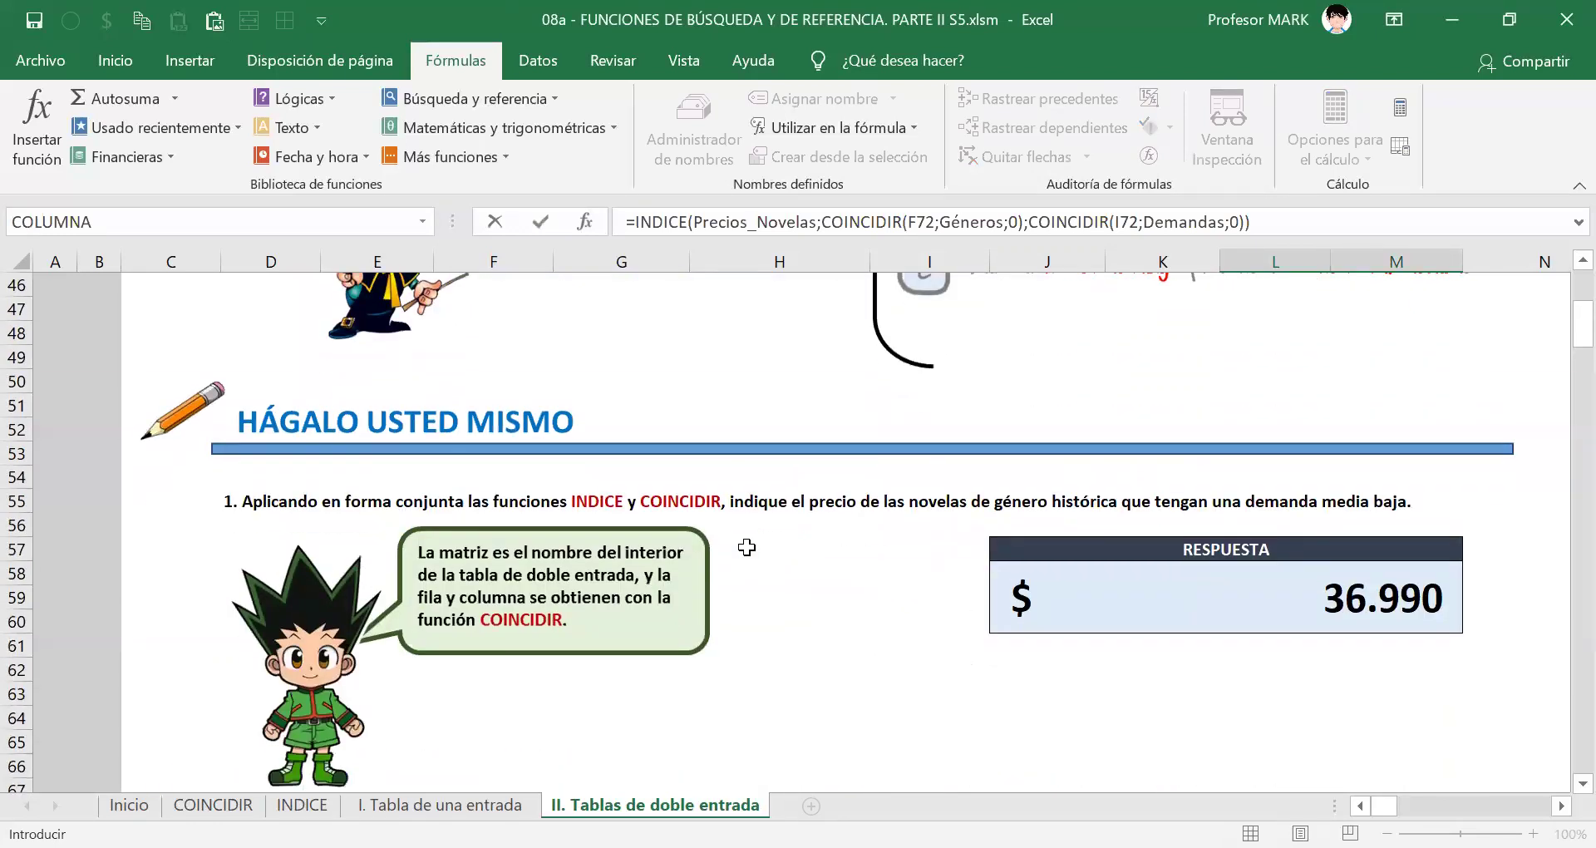
scroll(747, 547, "down", 2)
scroll(747, 547, "down", 4)
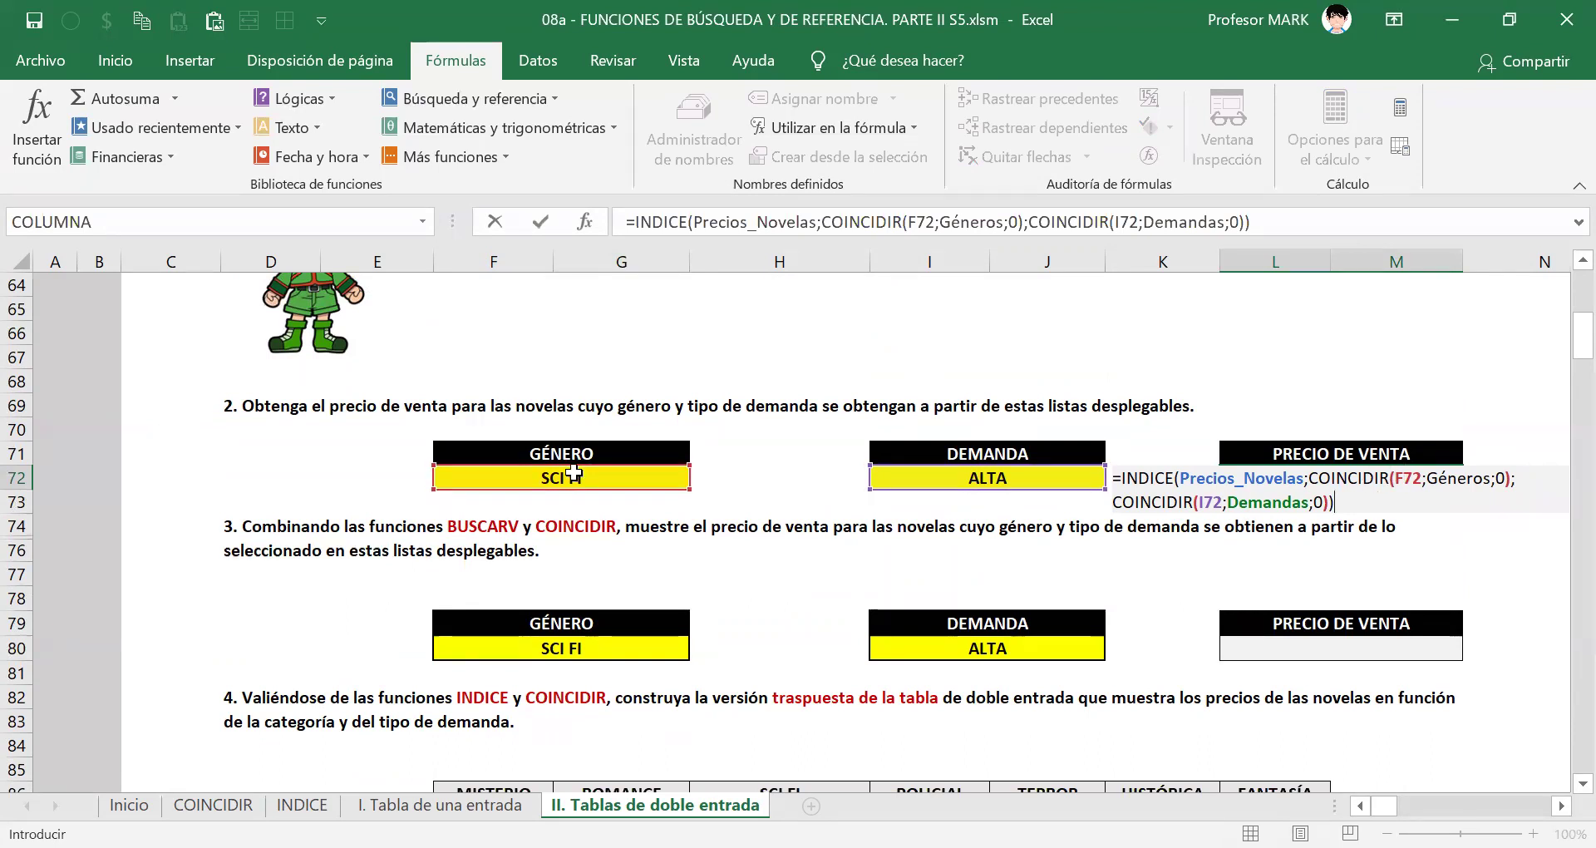
Examine the F72 and Géneros arguments of the first COINCIDIR and compare Géneros with the price table's row titles.
double_click(1404, 475)
left_click(1458, 477)
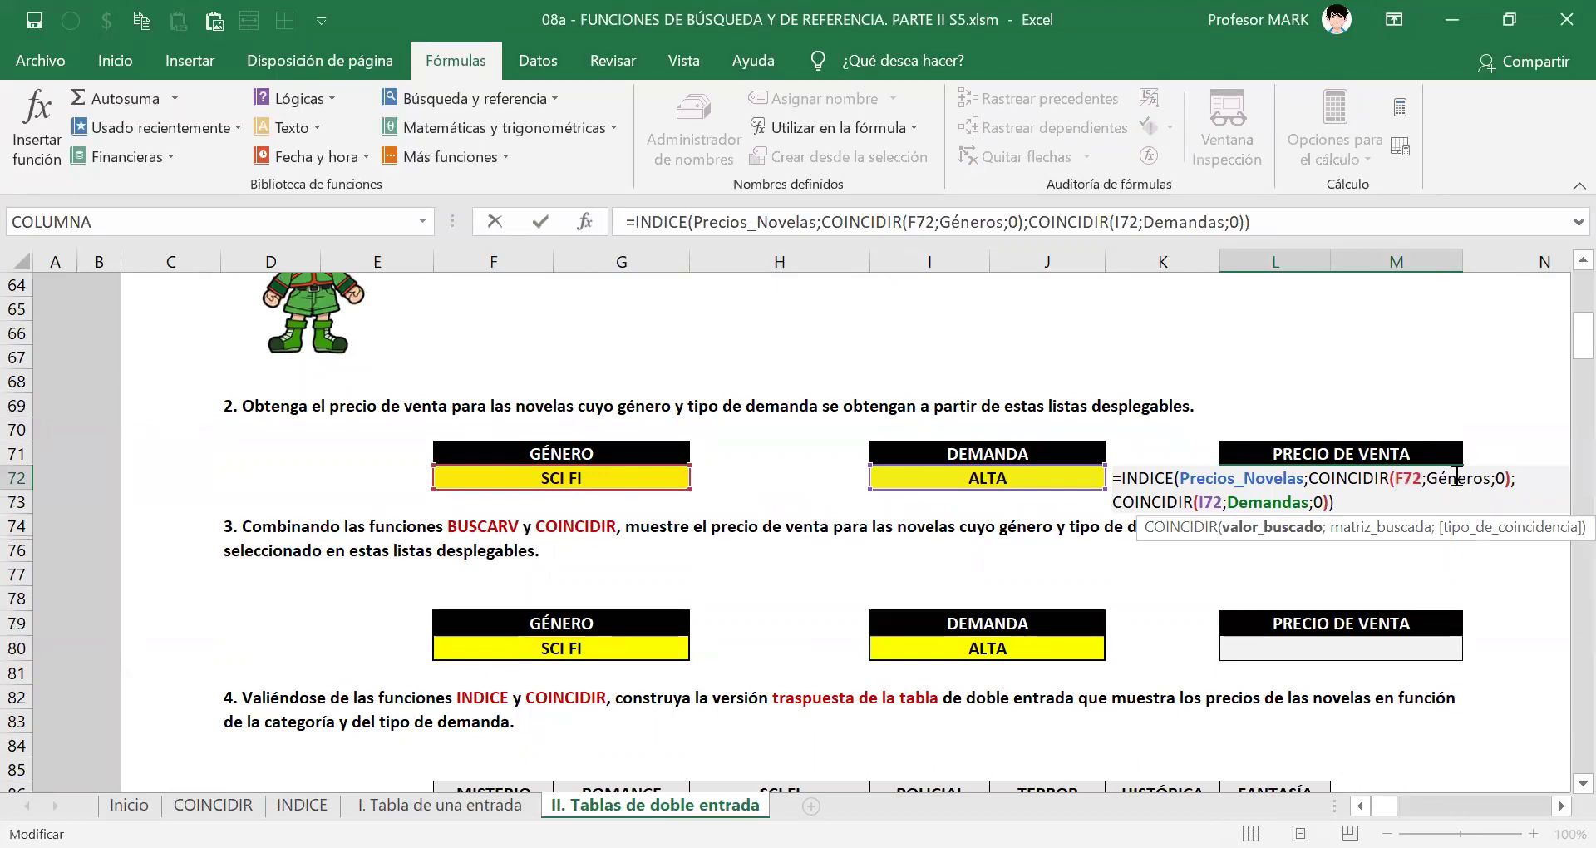
double_click(1457, 477)
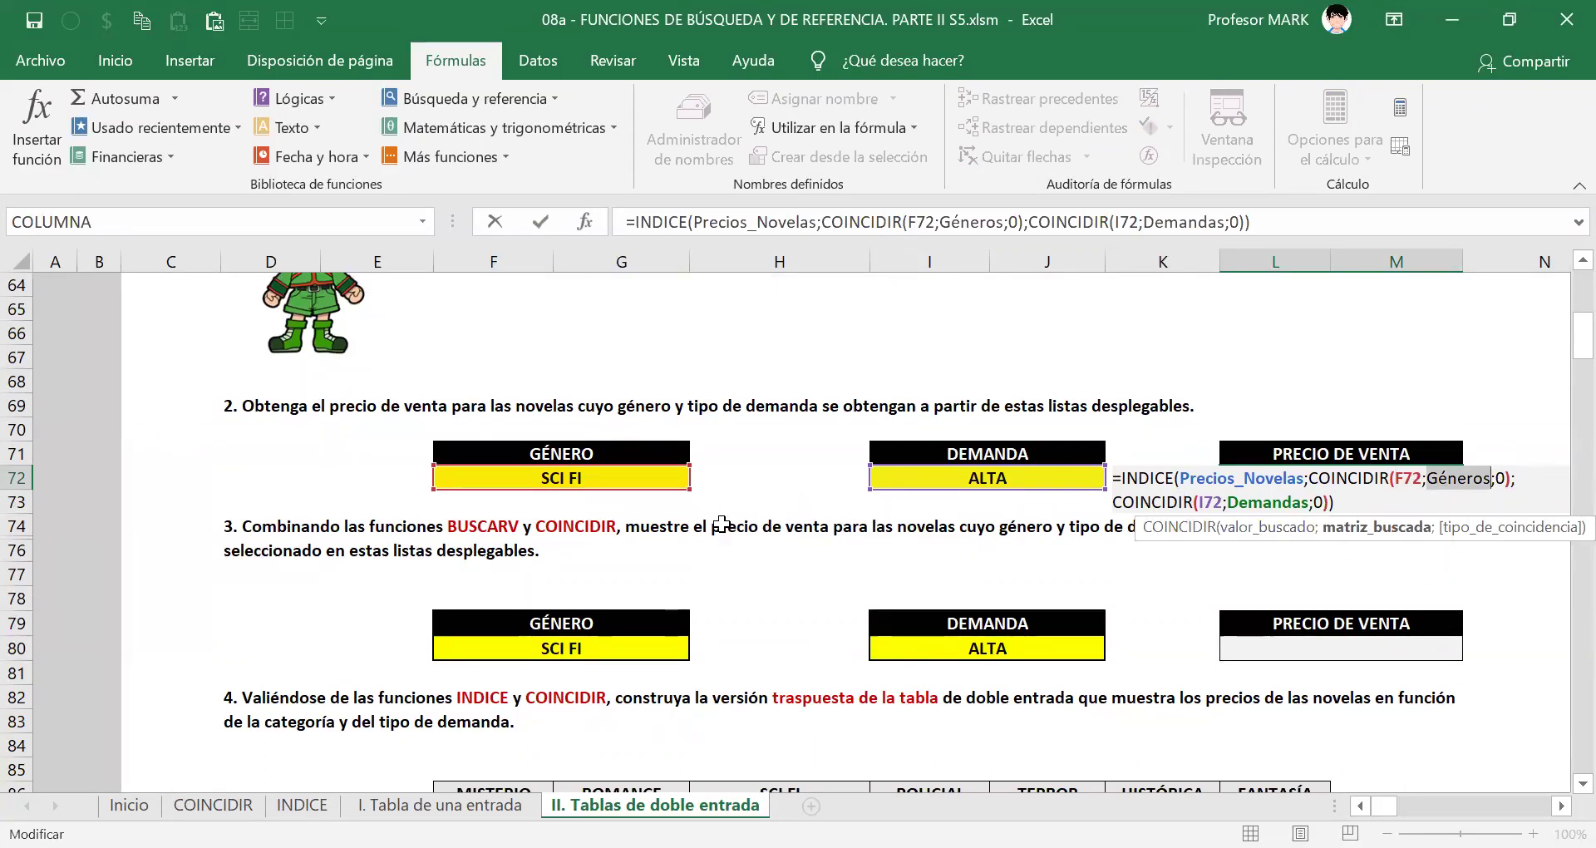
scroll(722, 524, "up", 12)
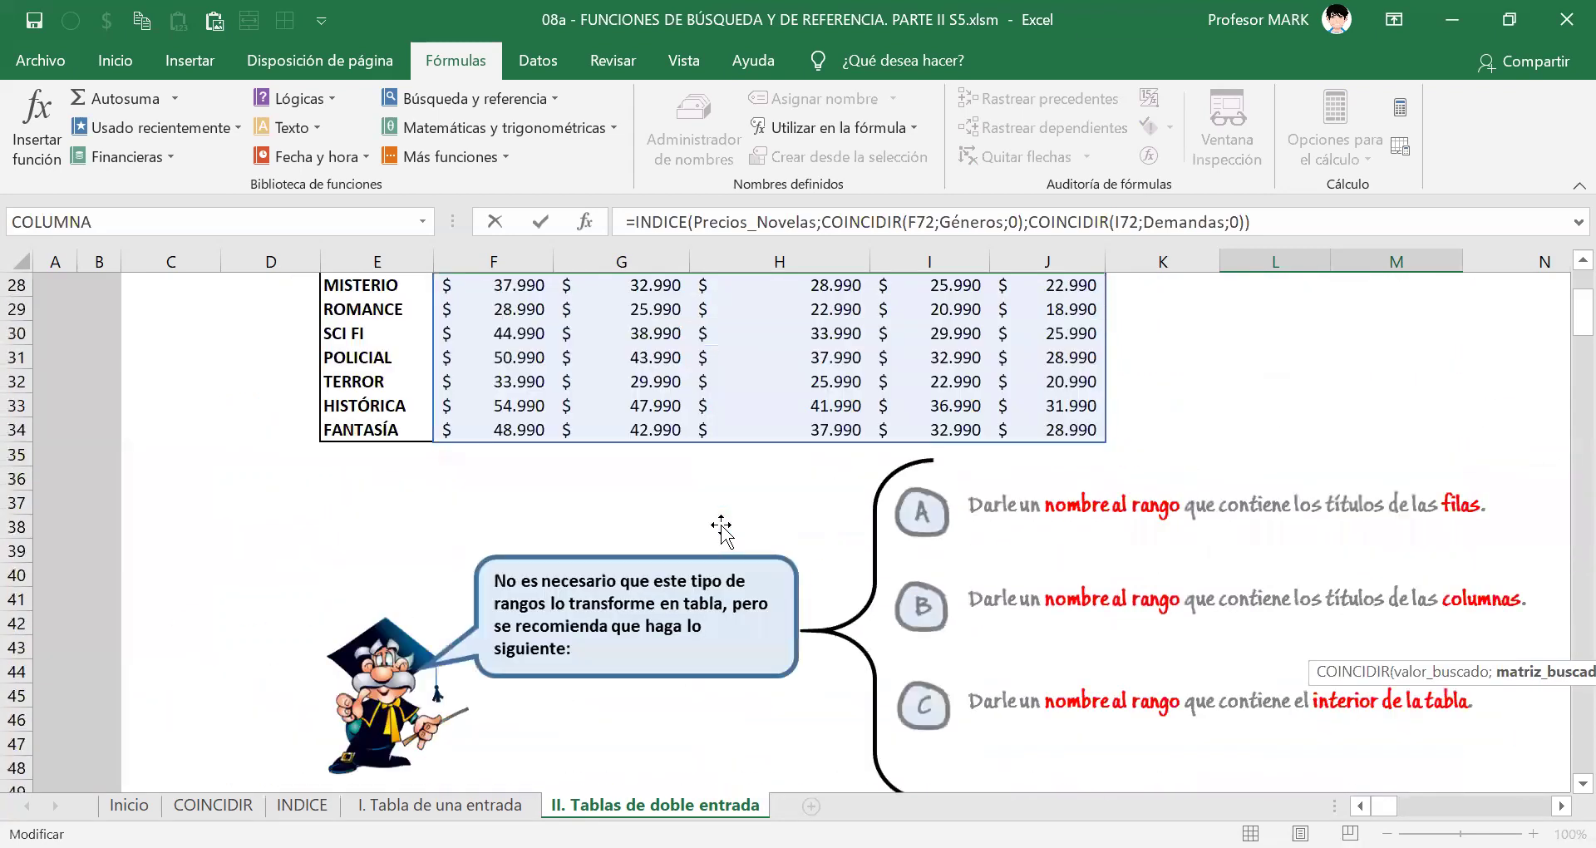
scroll(722, 524, "up", 1)
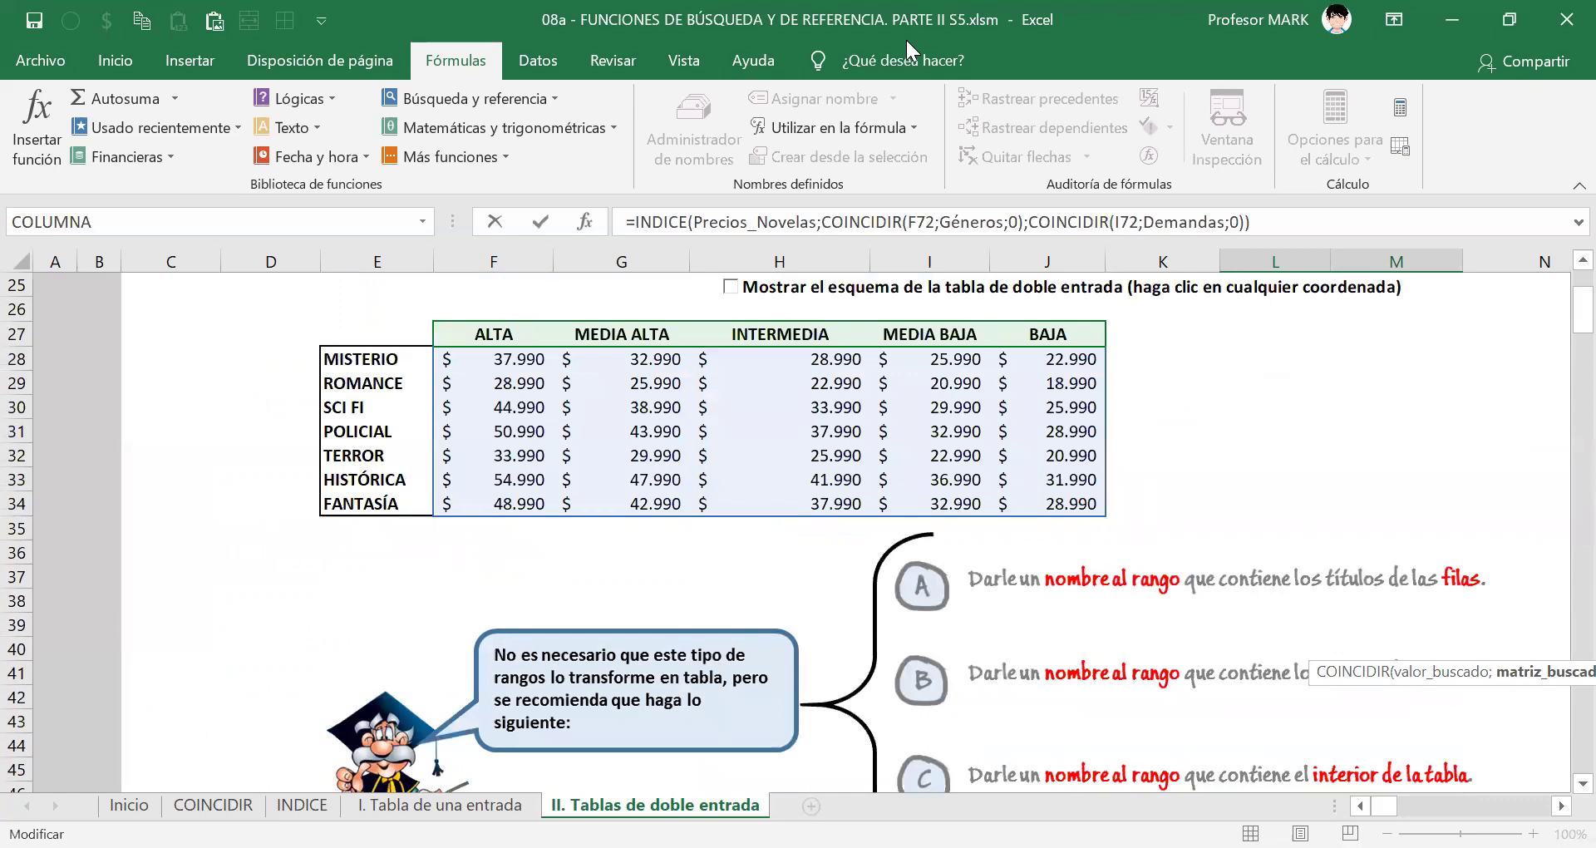
mouse_move(362, 338)
left_mouse_down()
mouse_move(348, 524)
mouse_move(420, 503)
mouse_move(426, 449)
mouse_move(402, 344)
mouse_move(341, 328)
mouse_move(329, 352)
left_mouse_up()
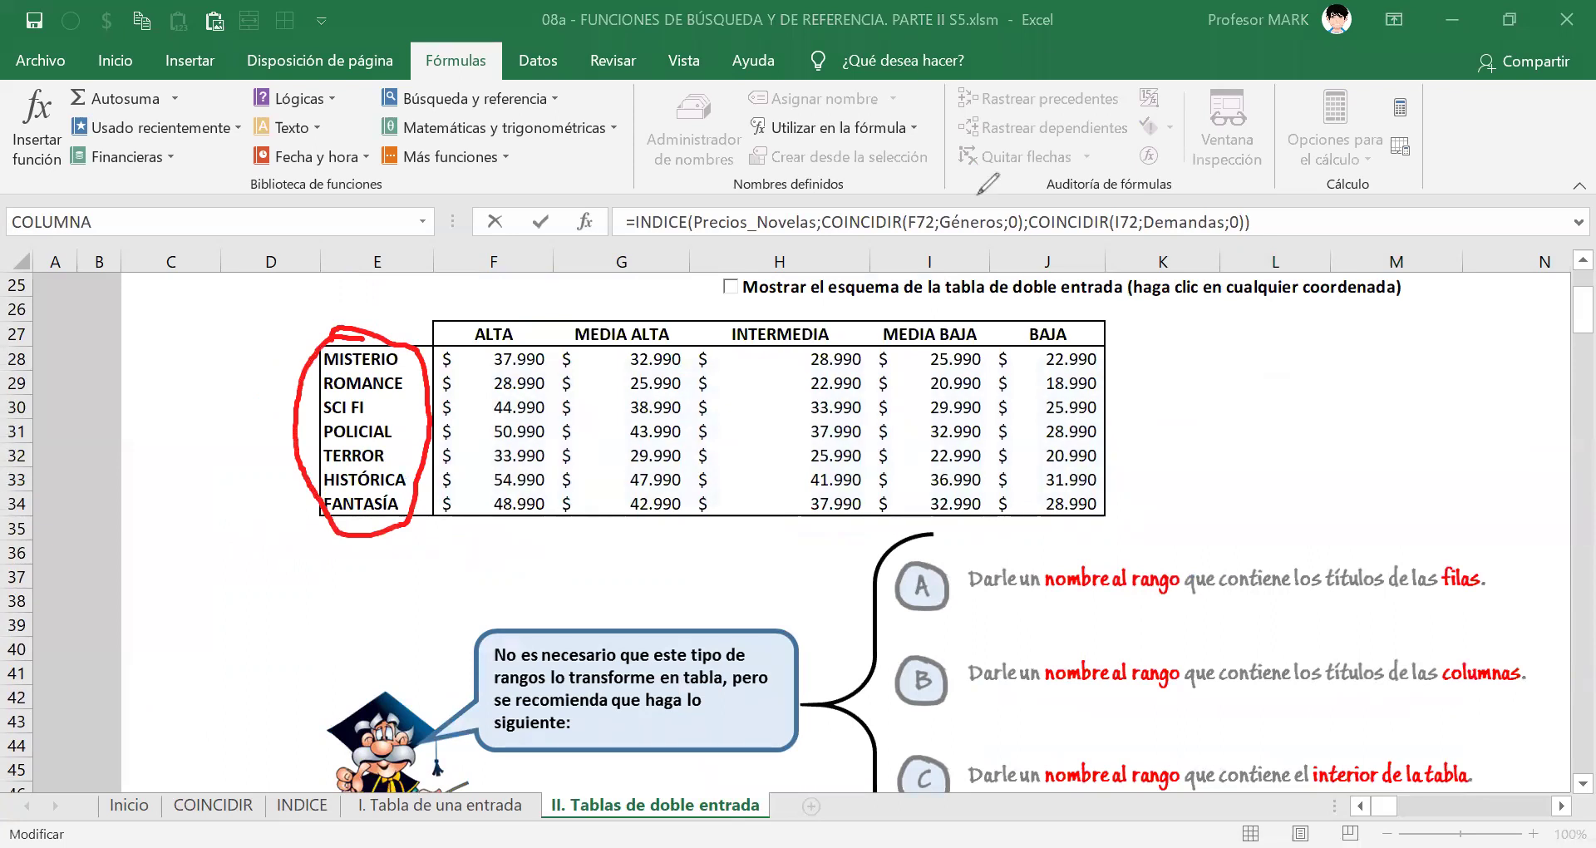
left_click(1121, 200)
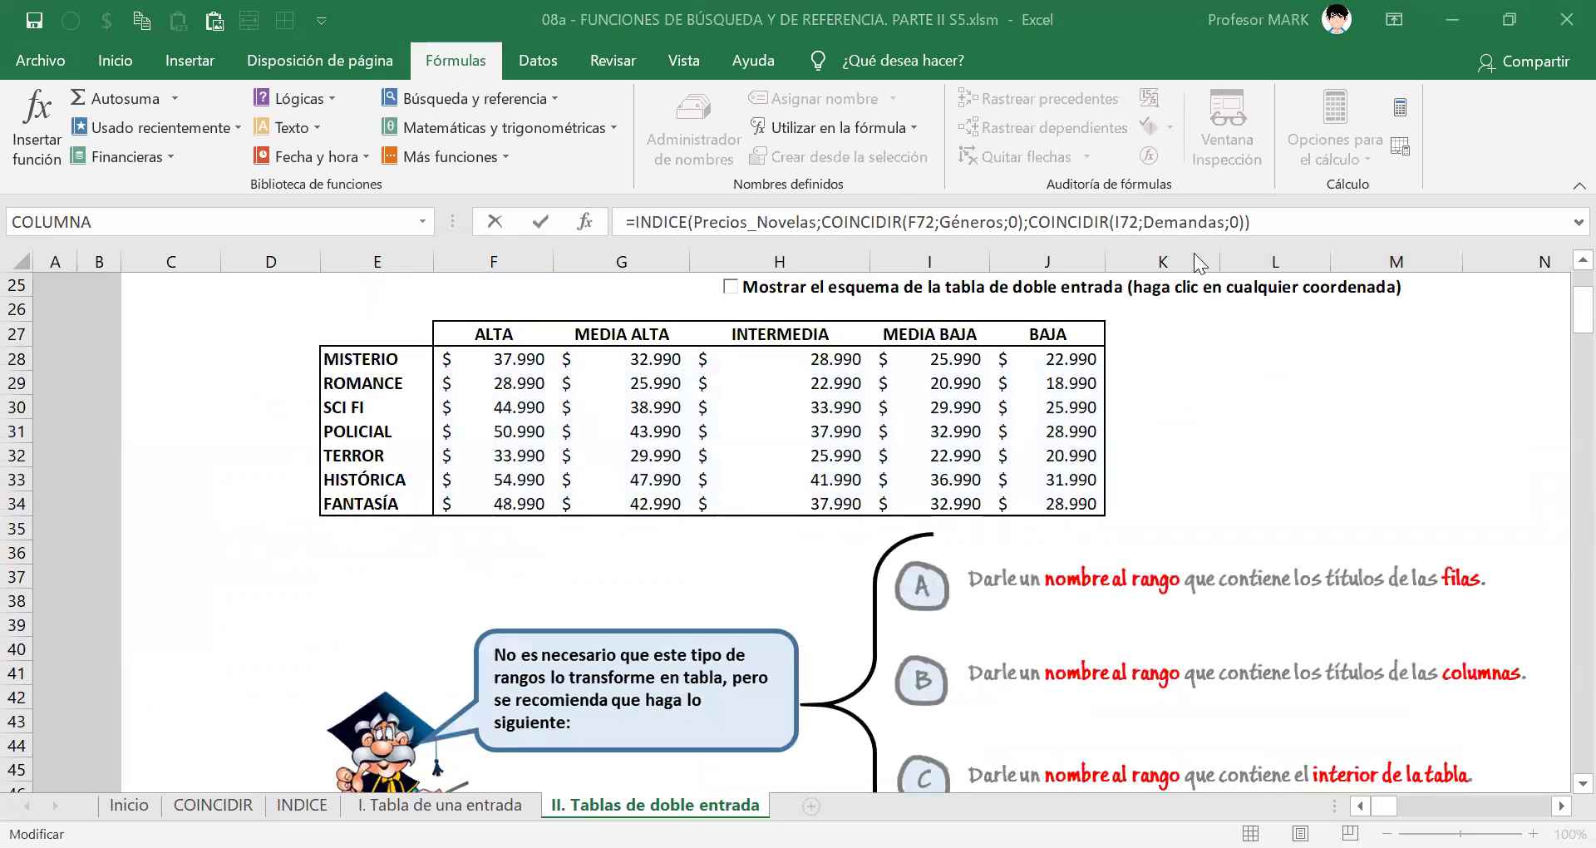
scroll(1252, 600, "down", 11)
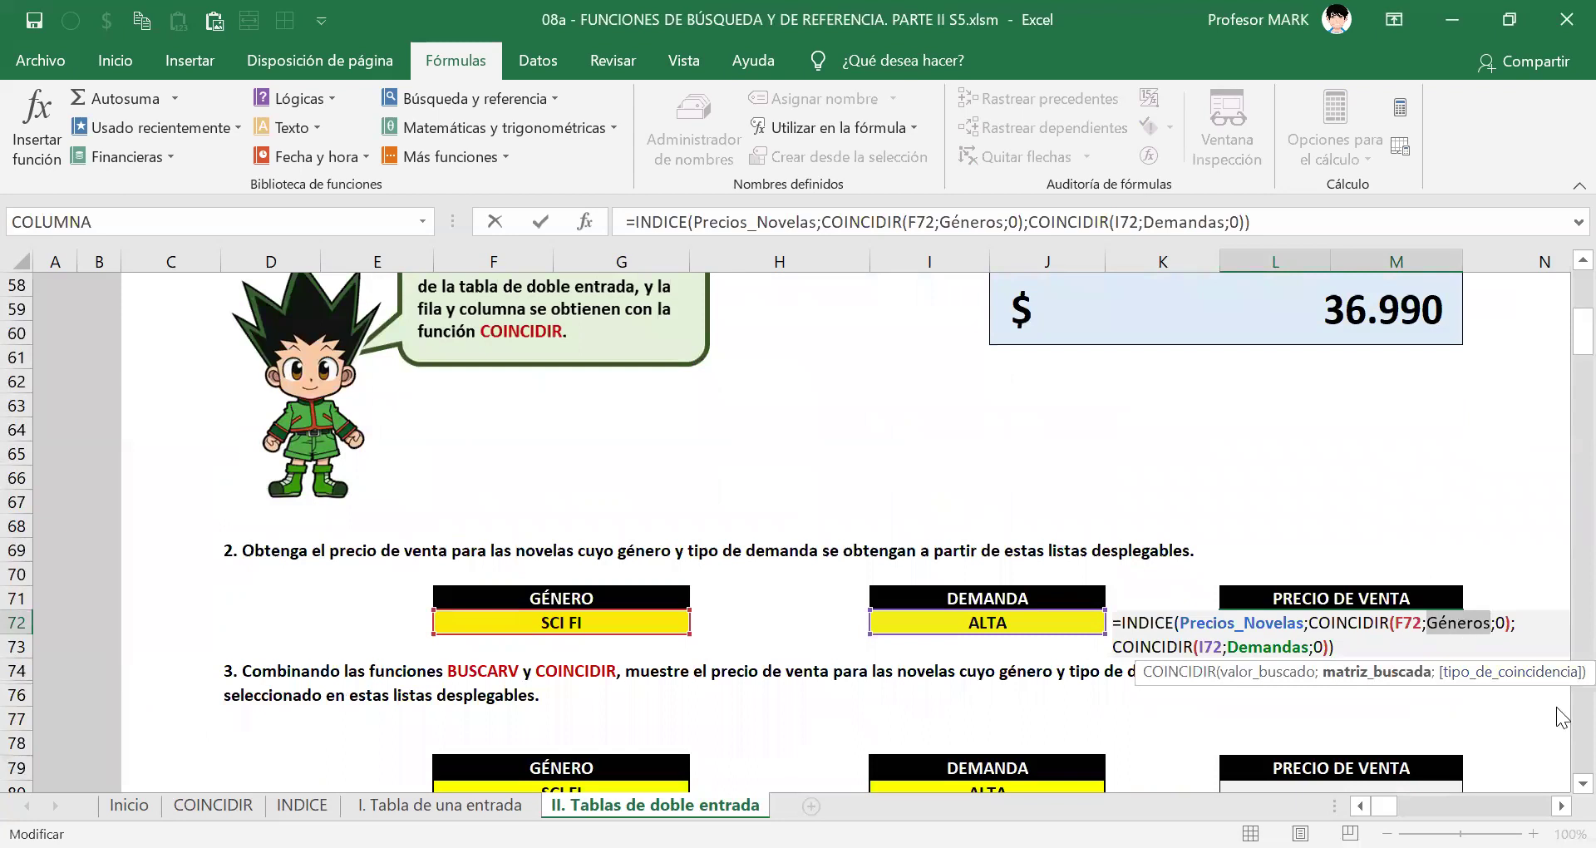
Replace Géneros with NOVELAS in the first COINCIDIR, check its range on the price table, and enter the formula.
key("Return")
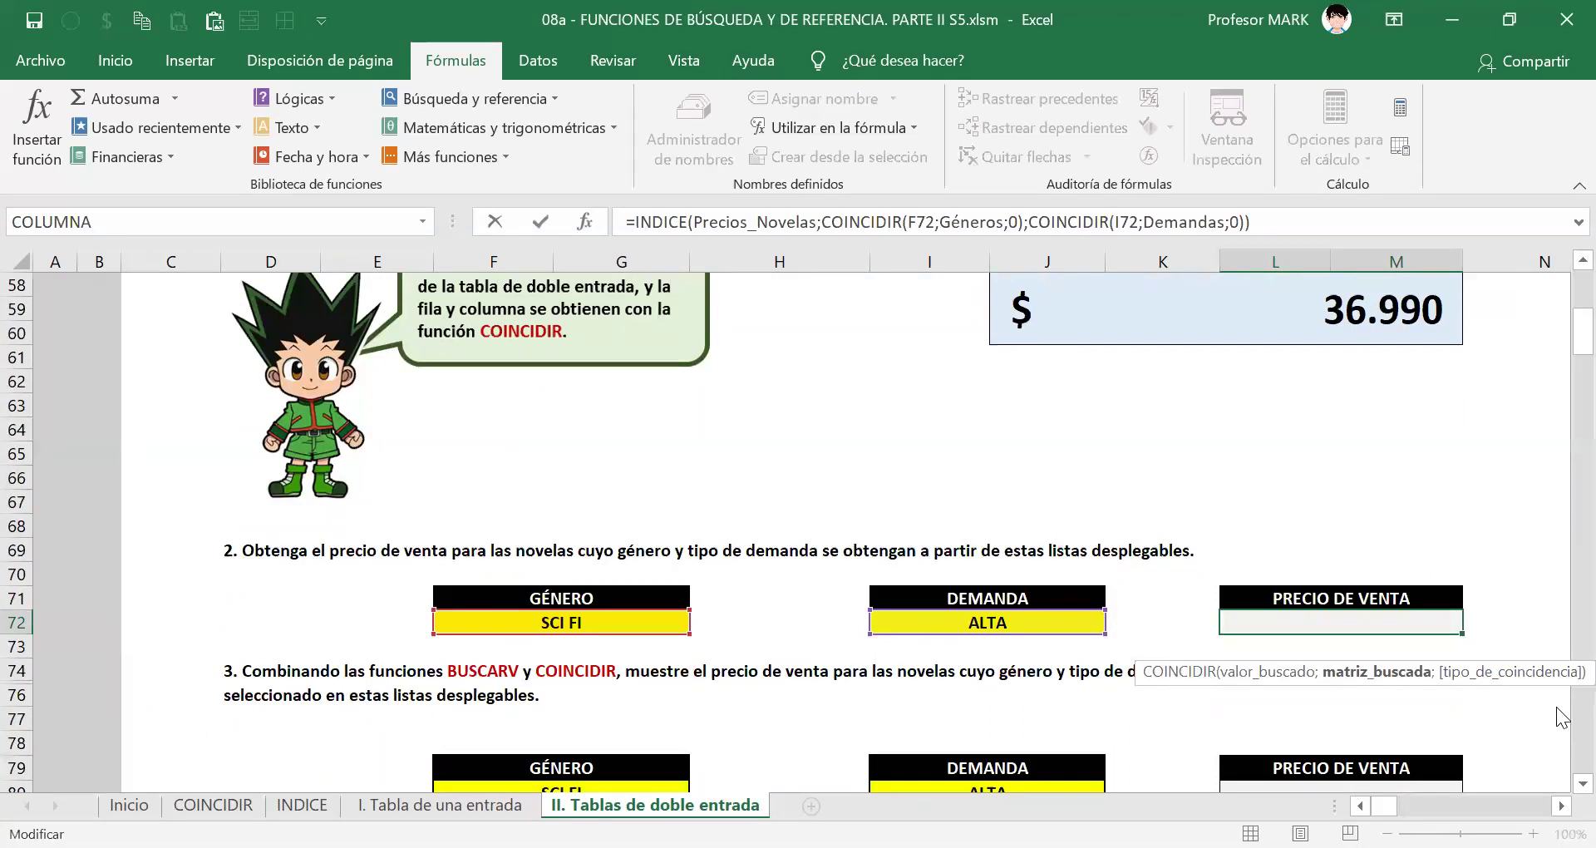
key("Return")
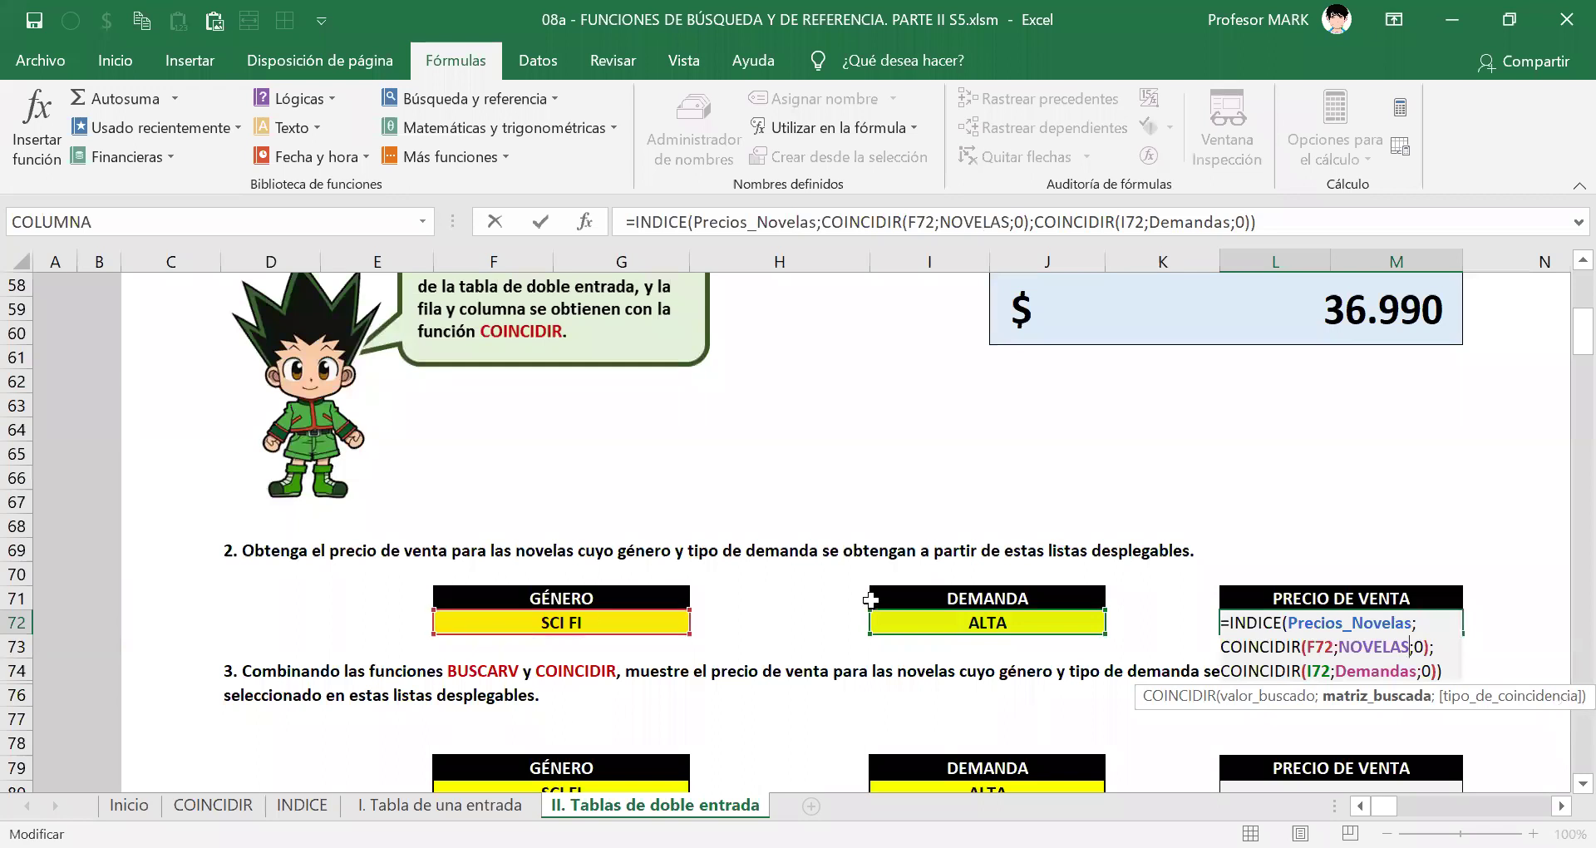
scroll(871, 607, "up", 13)
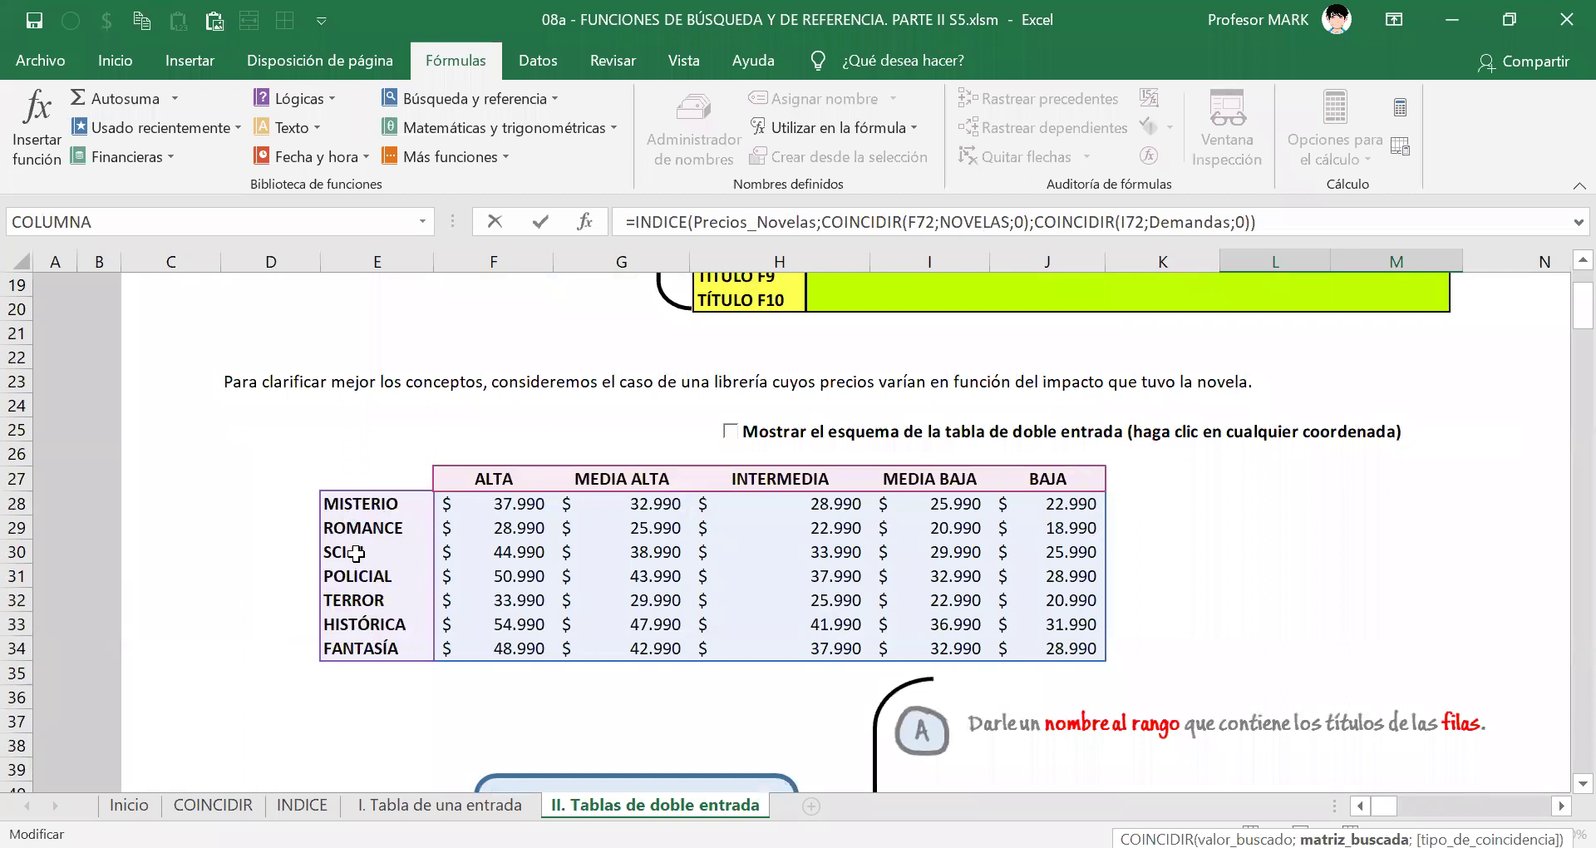
scroll(582, 732, "down", 11)
scroll(616, 697, "down", 5)
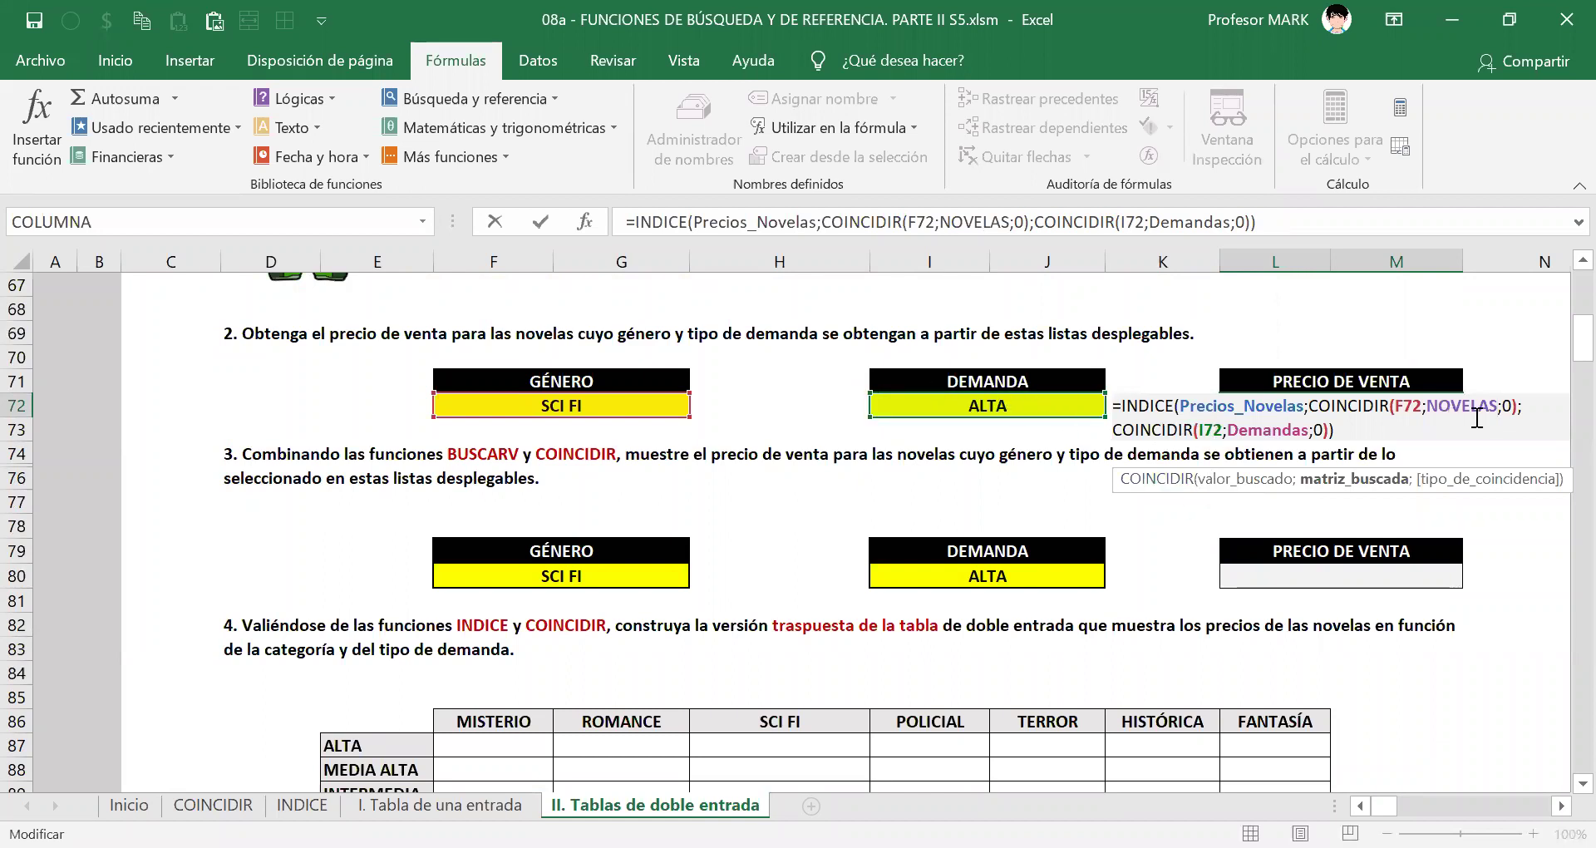
key("Return")
Test exercise 2's price formula with the genre HISTÓRICA and the demand MEDIA ALTA.
left_click(658, 408)
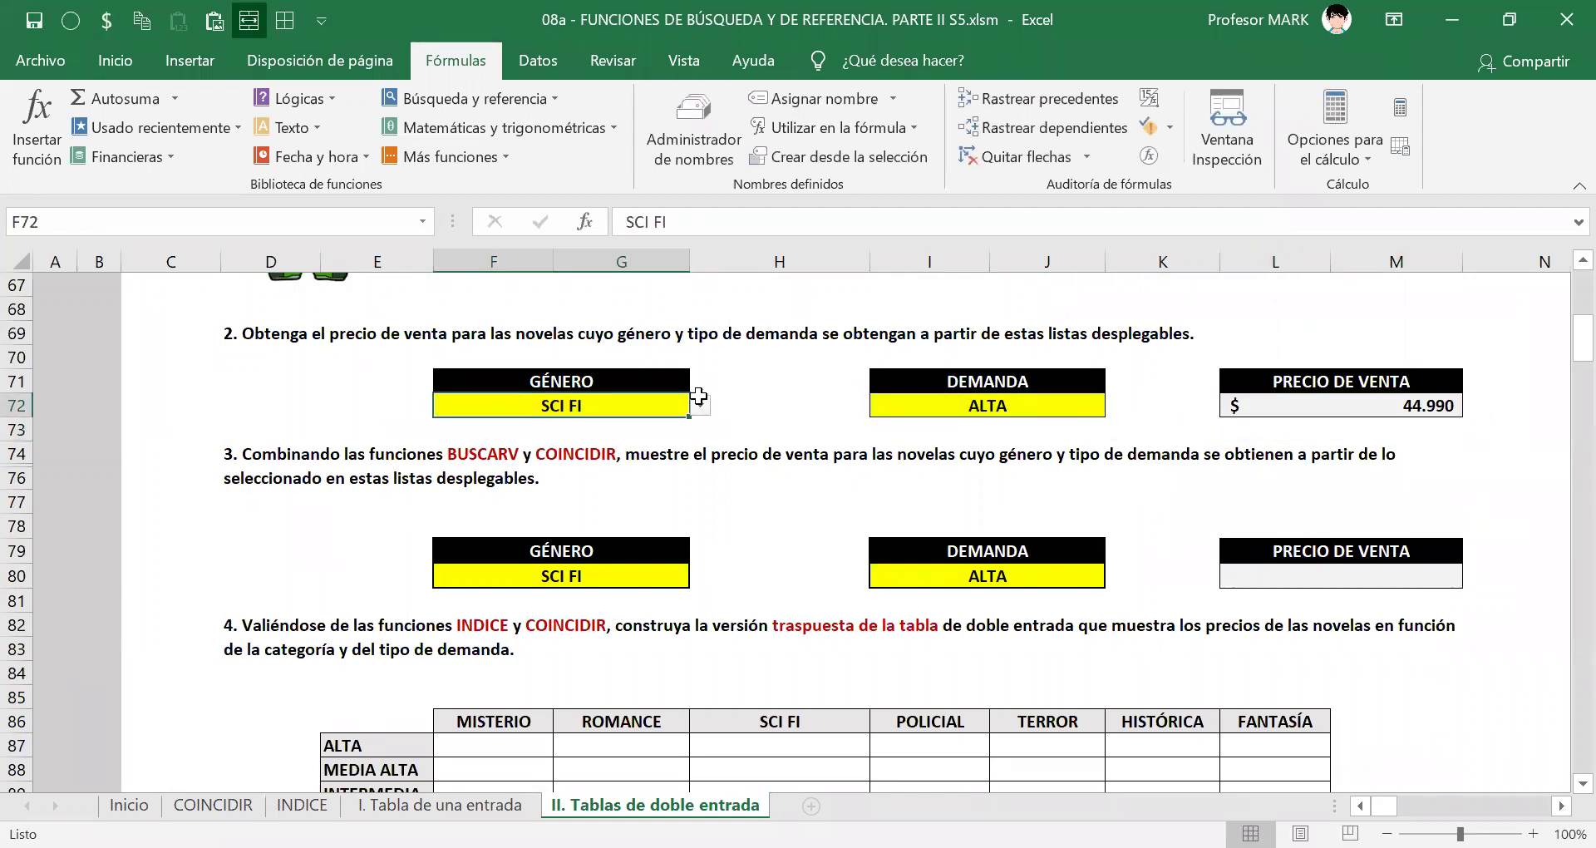
left_click(700, 405)
left_click(667, 504)
left_click(1092, 403)
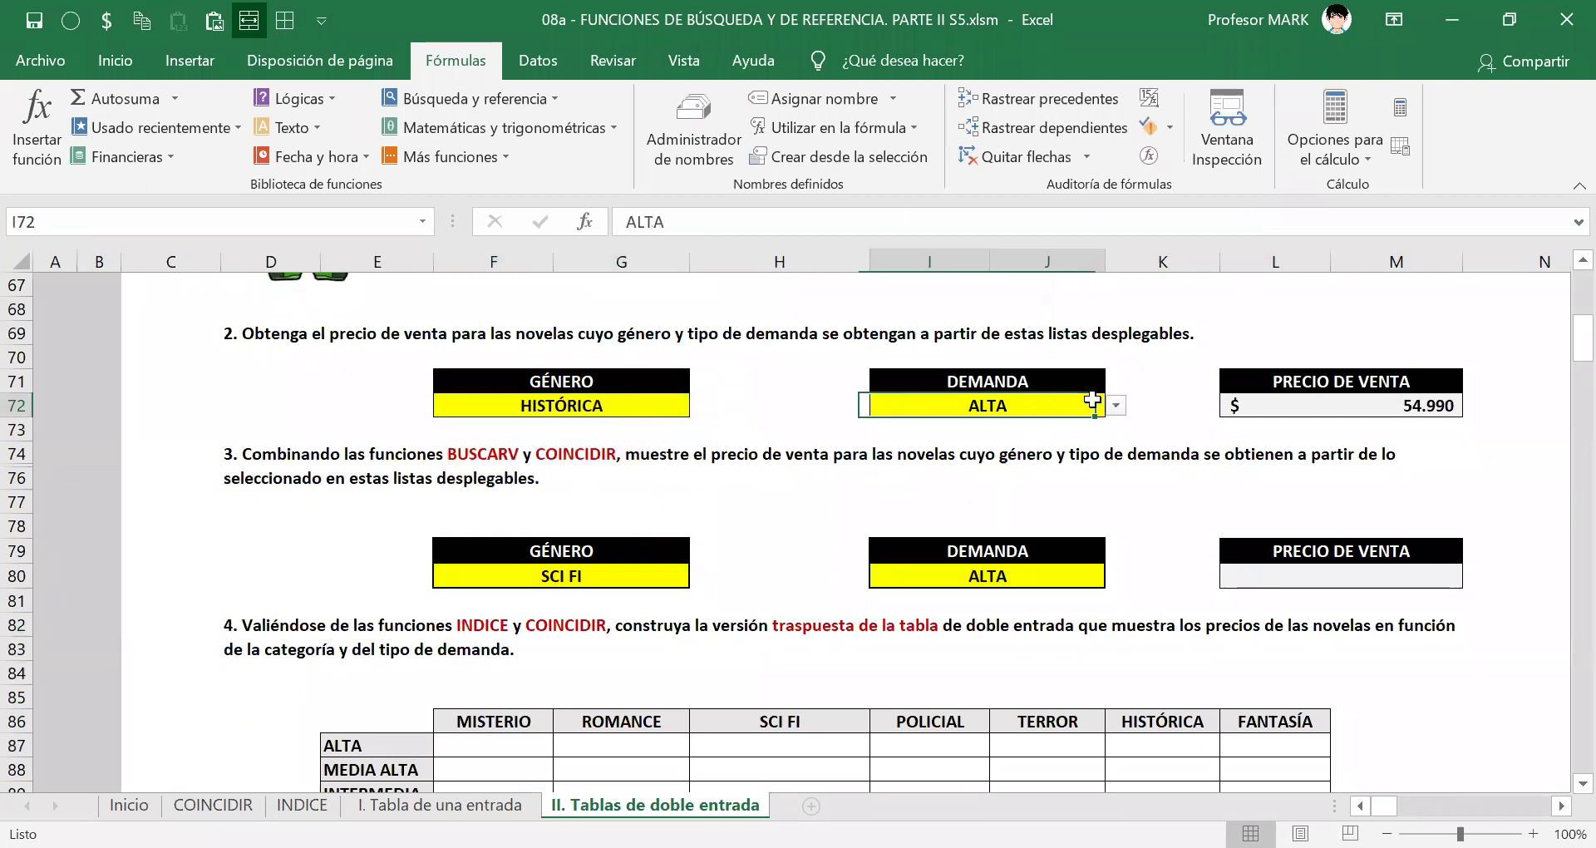
left_click(1115, 406)
left_click(1089, 479)
left_click(1115, 406)
left_click(1098, 446)
Set exercise 2's genre to TERROR and review the sale price formula.
left_click(669, 403)
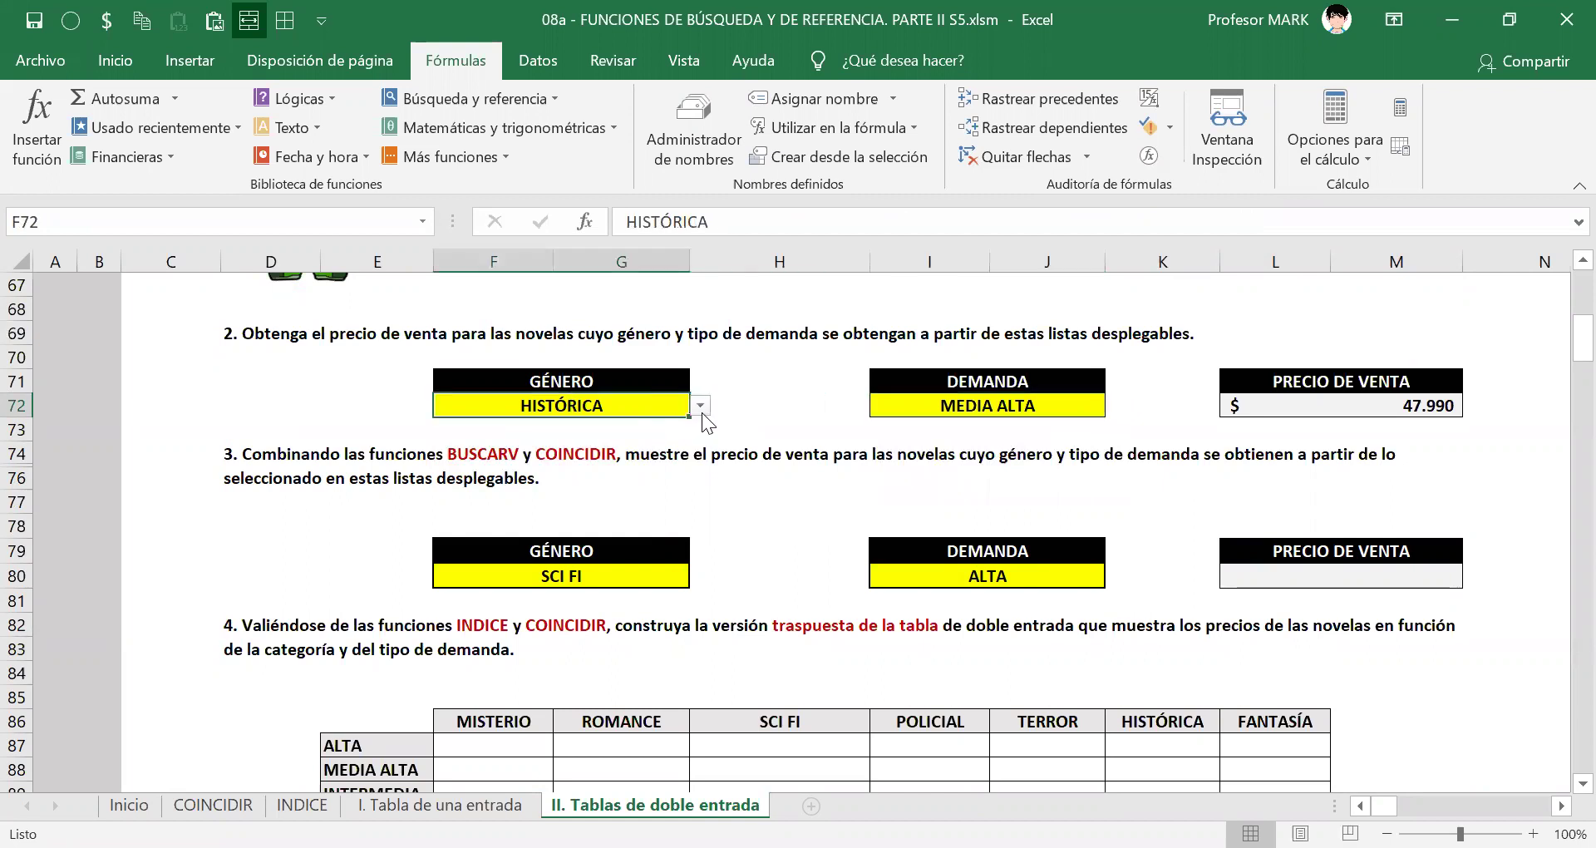
left_click(700, 406)
left_click(672, 497)
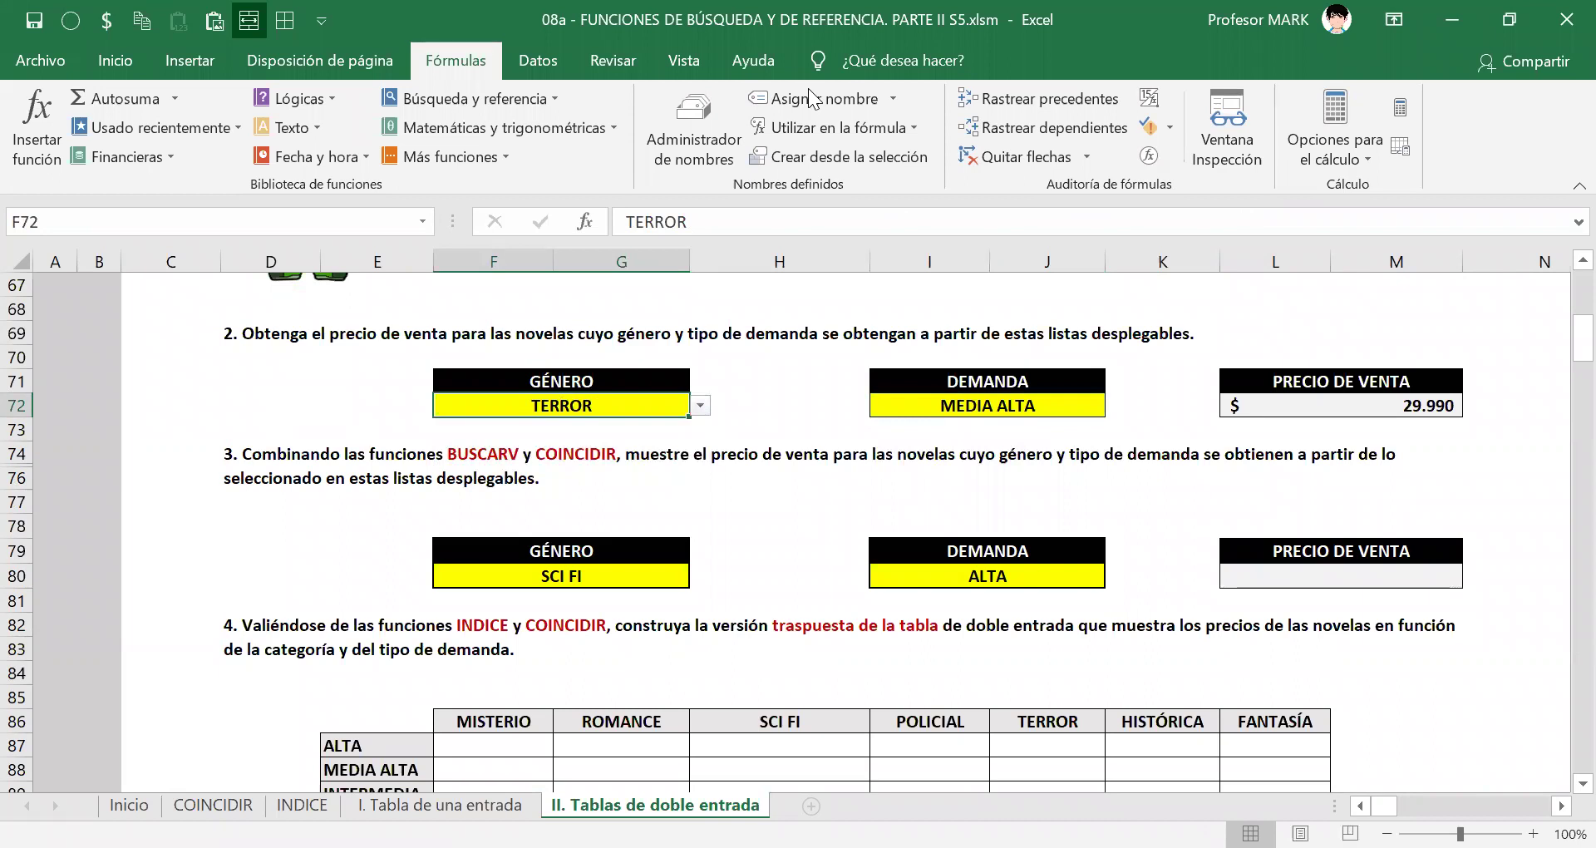
left_click(1340, 407)
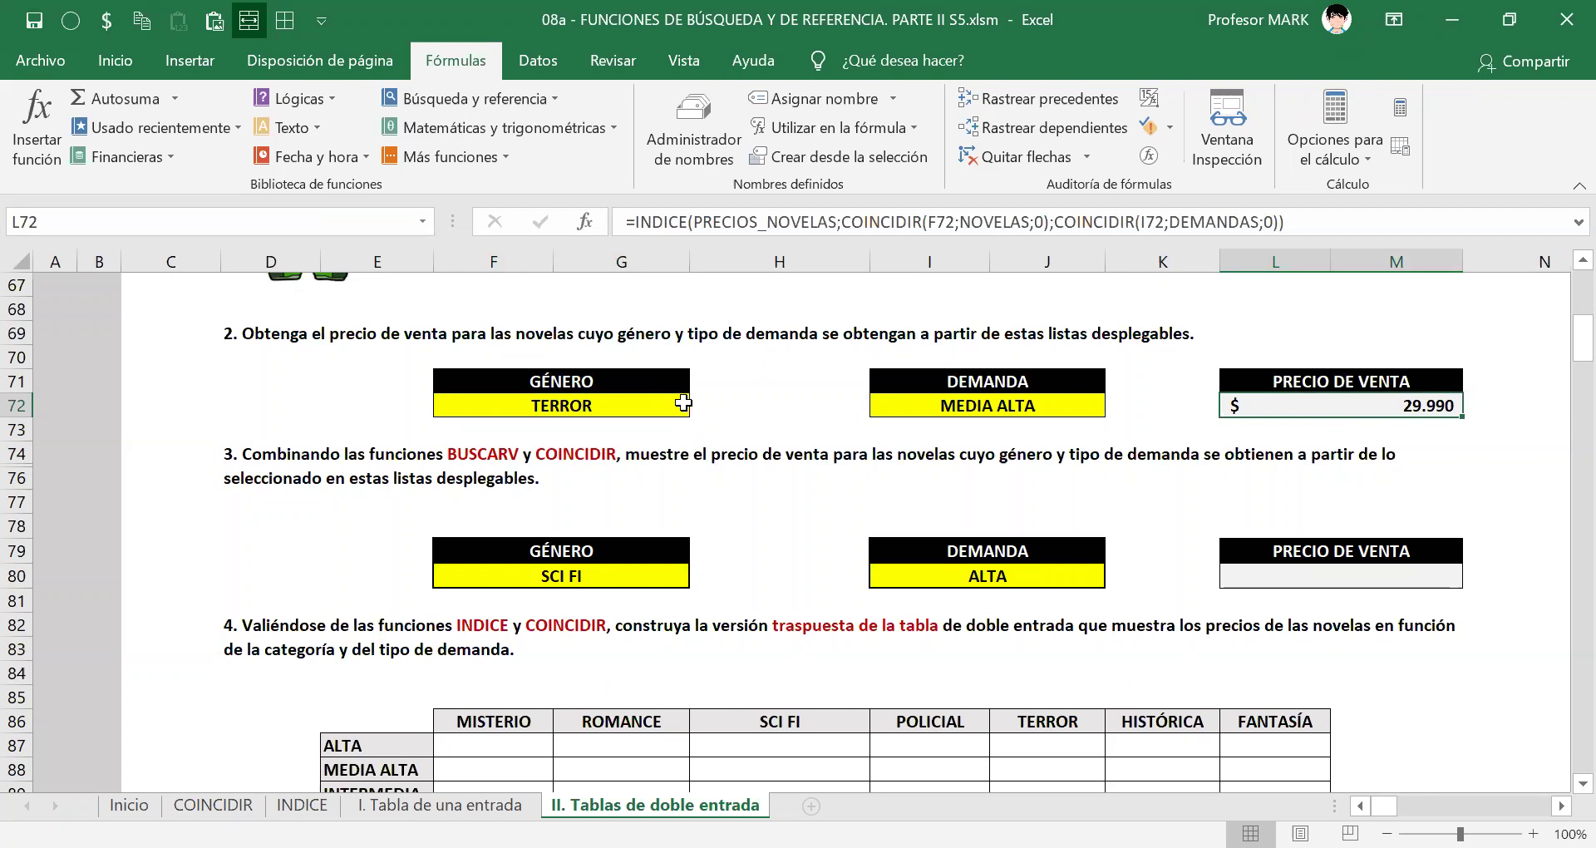
left_click(632, 415)
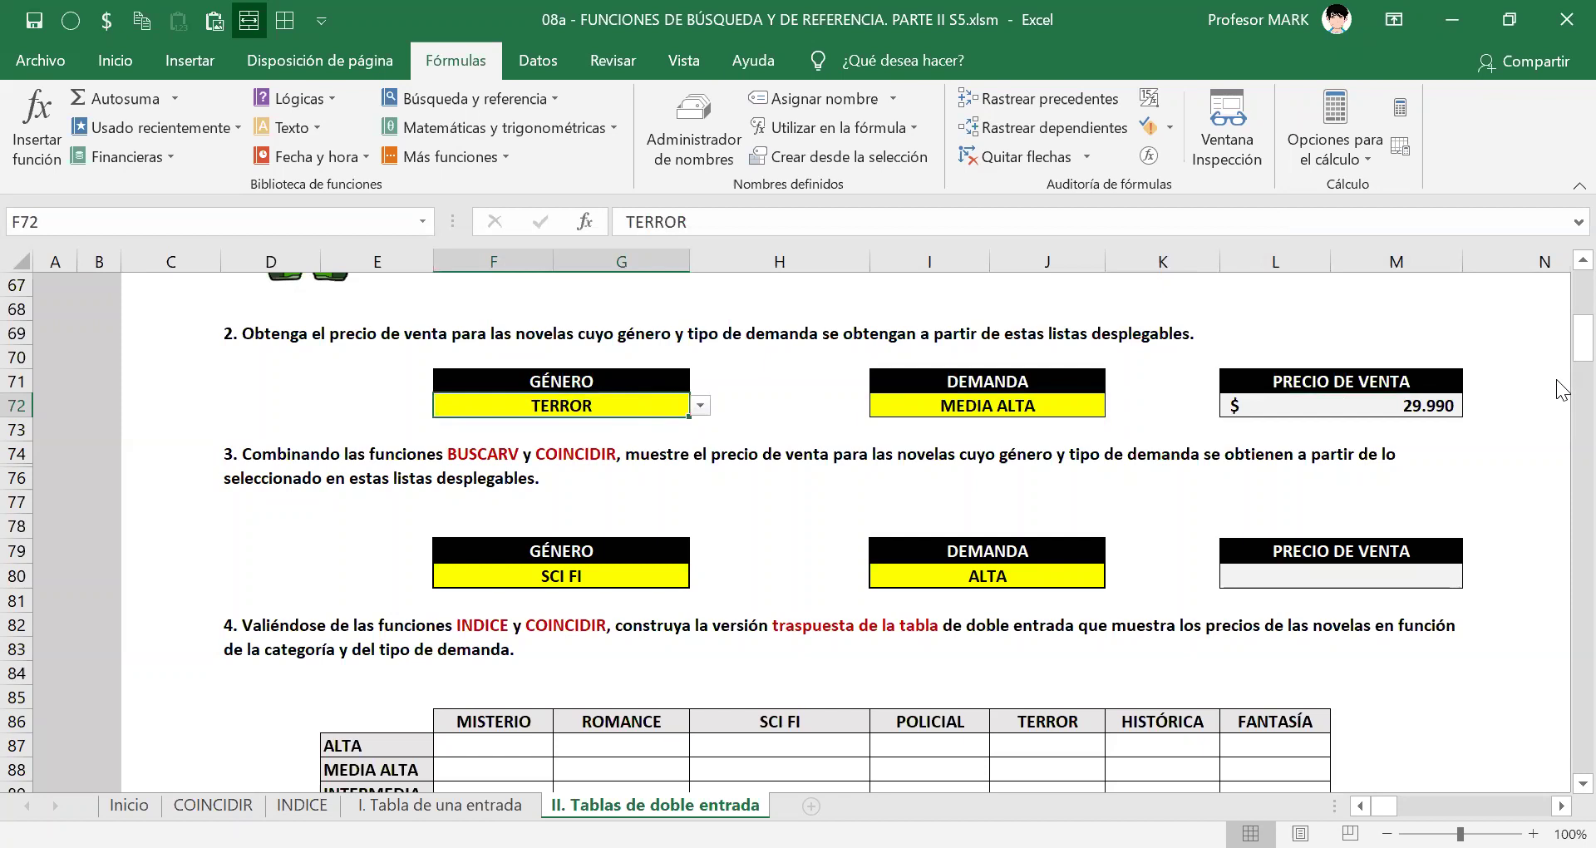
Clear exercise 2's genre and check how the sale price formula responds to the empty cell.
key("Delete")
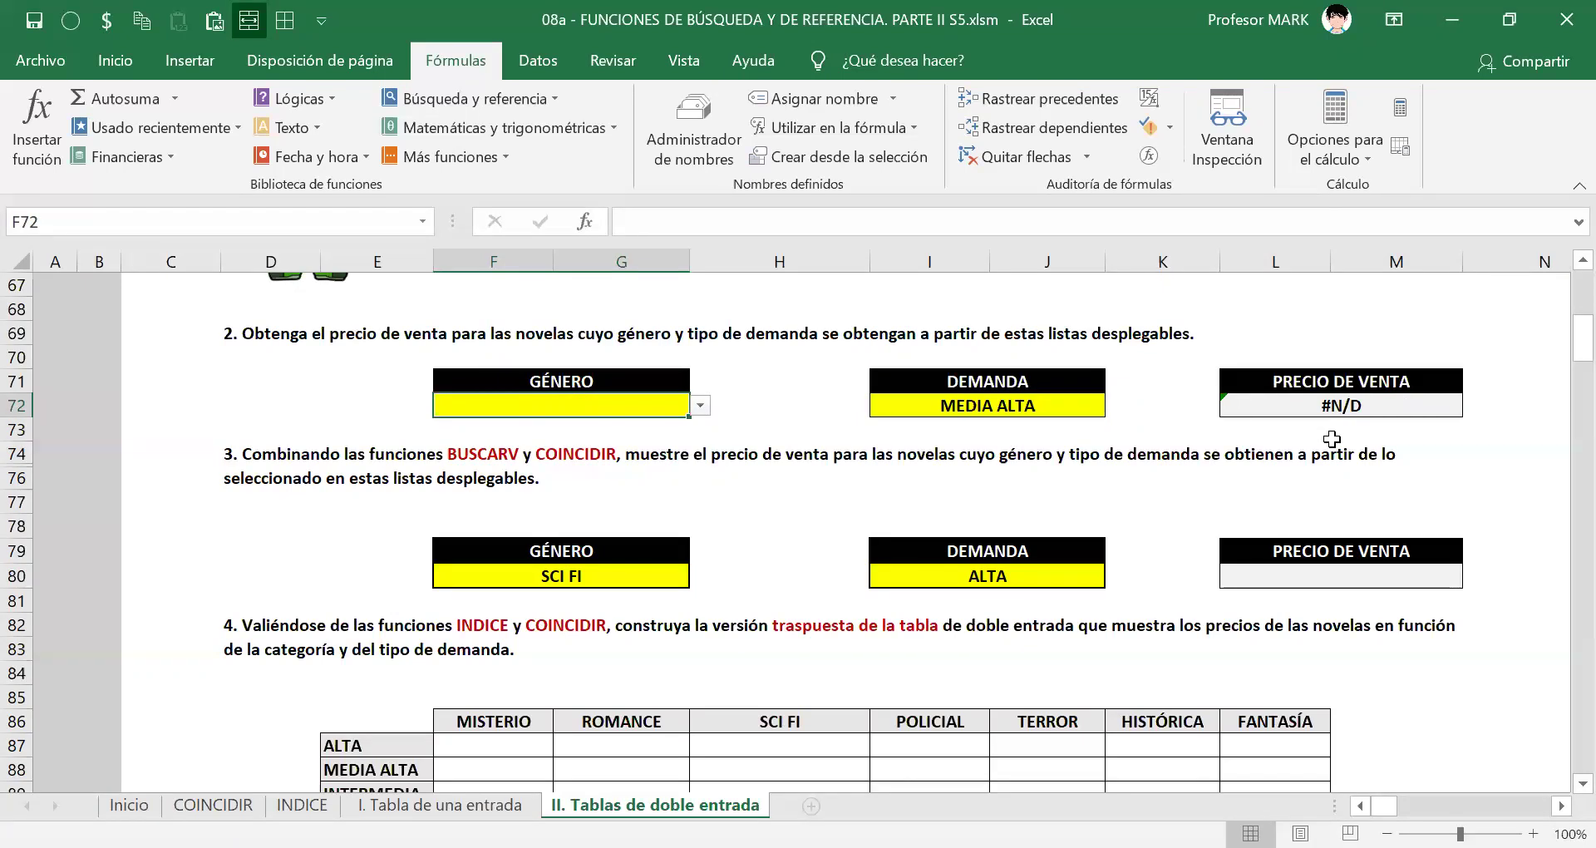
left_click(1352, 407)
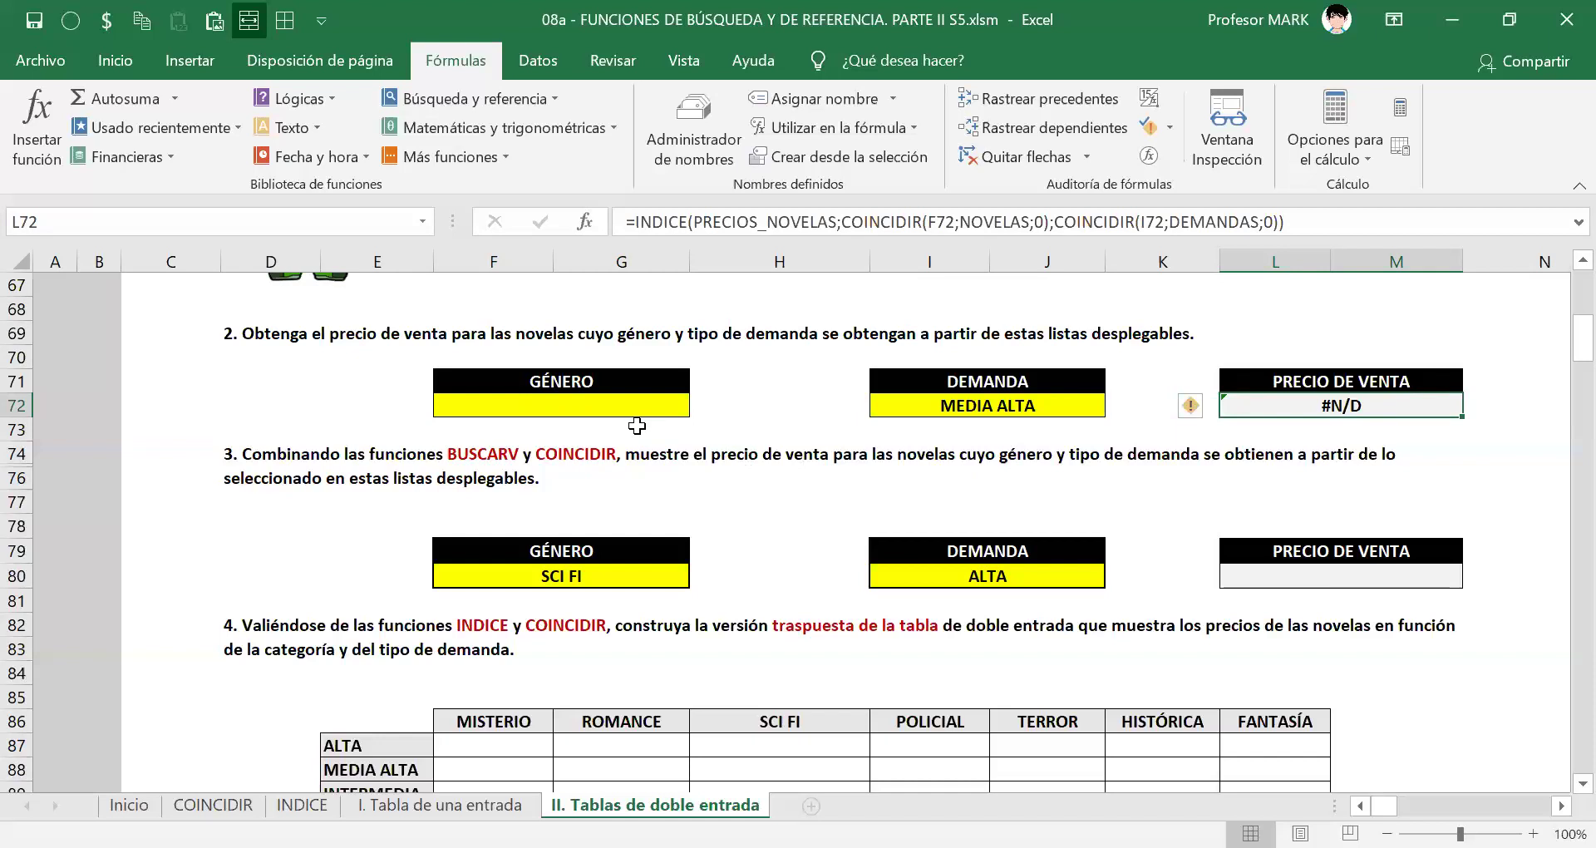
left_click(538, 404)
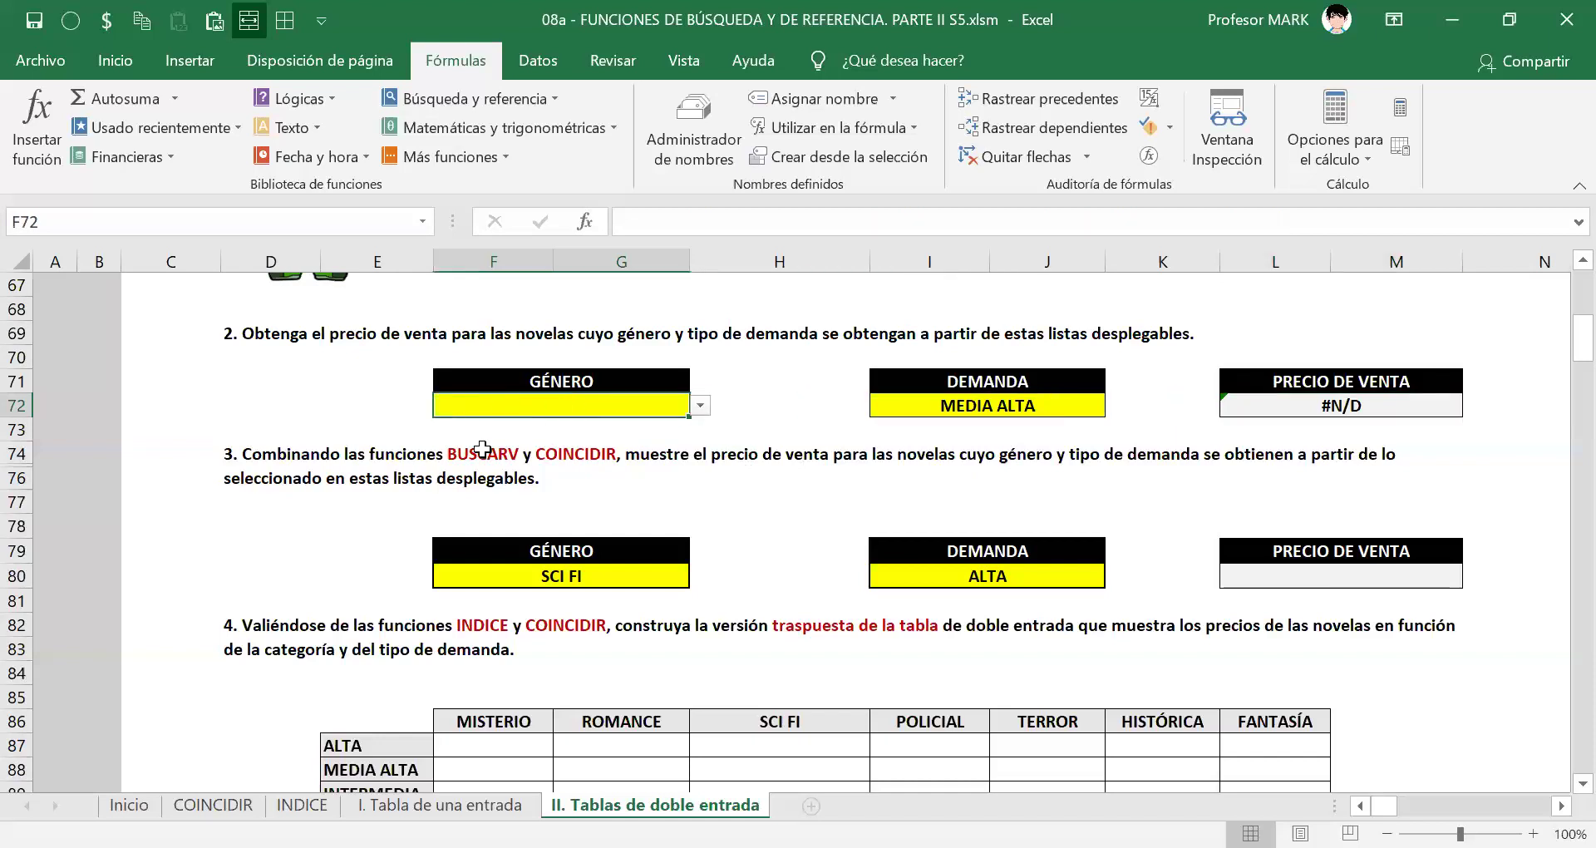
Wrap exercise 2's INDICE price formula in SI.ERROR with an empty text "" as the value if error.
left_click(1325, 401)
double_click(1324, 402)
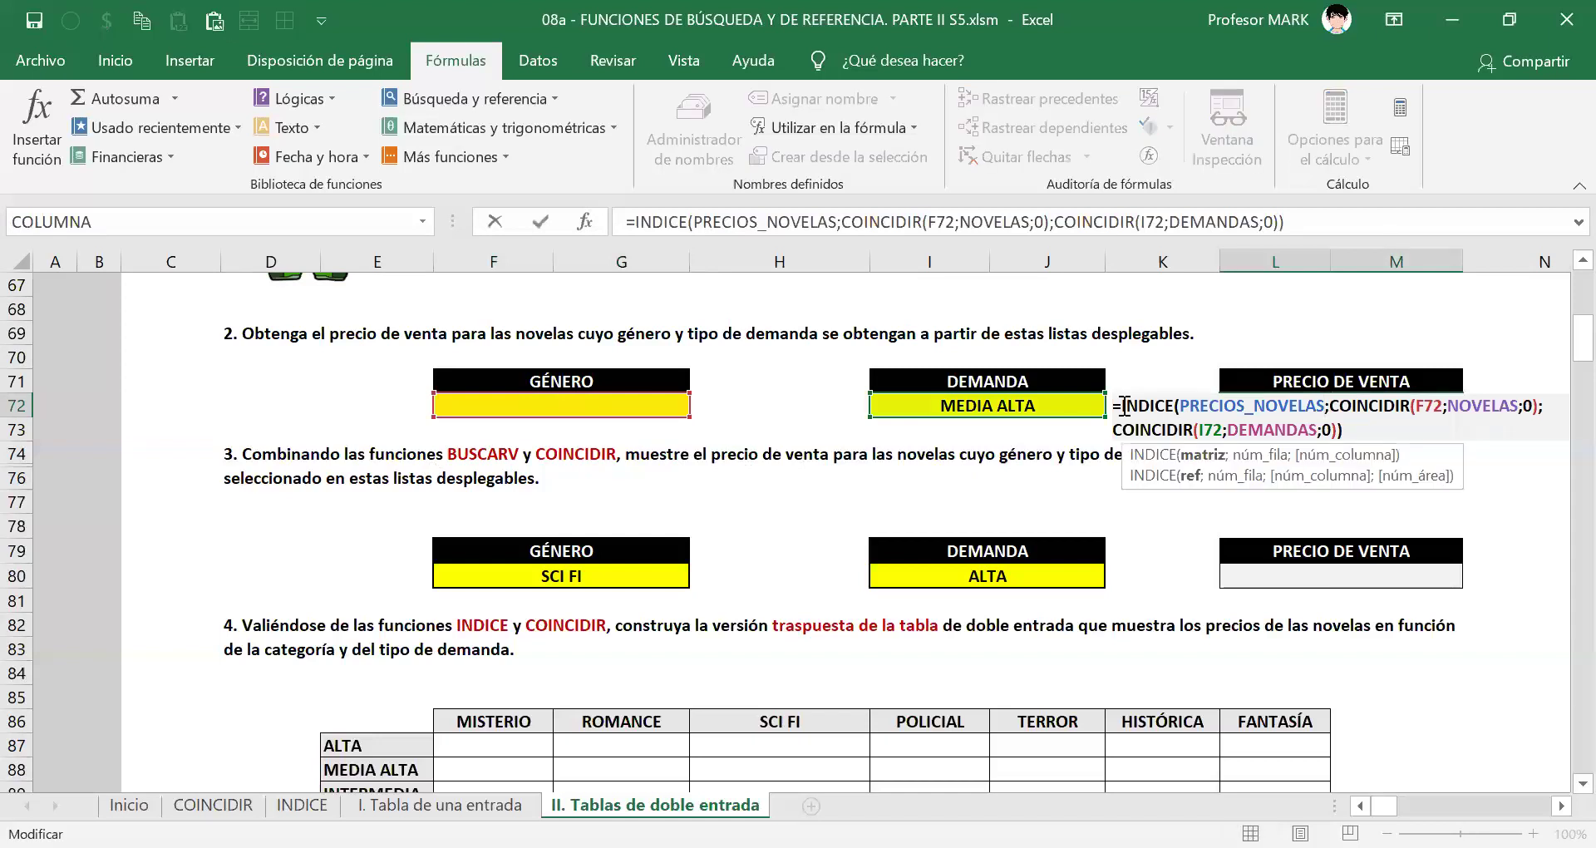
key("Escape")
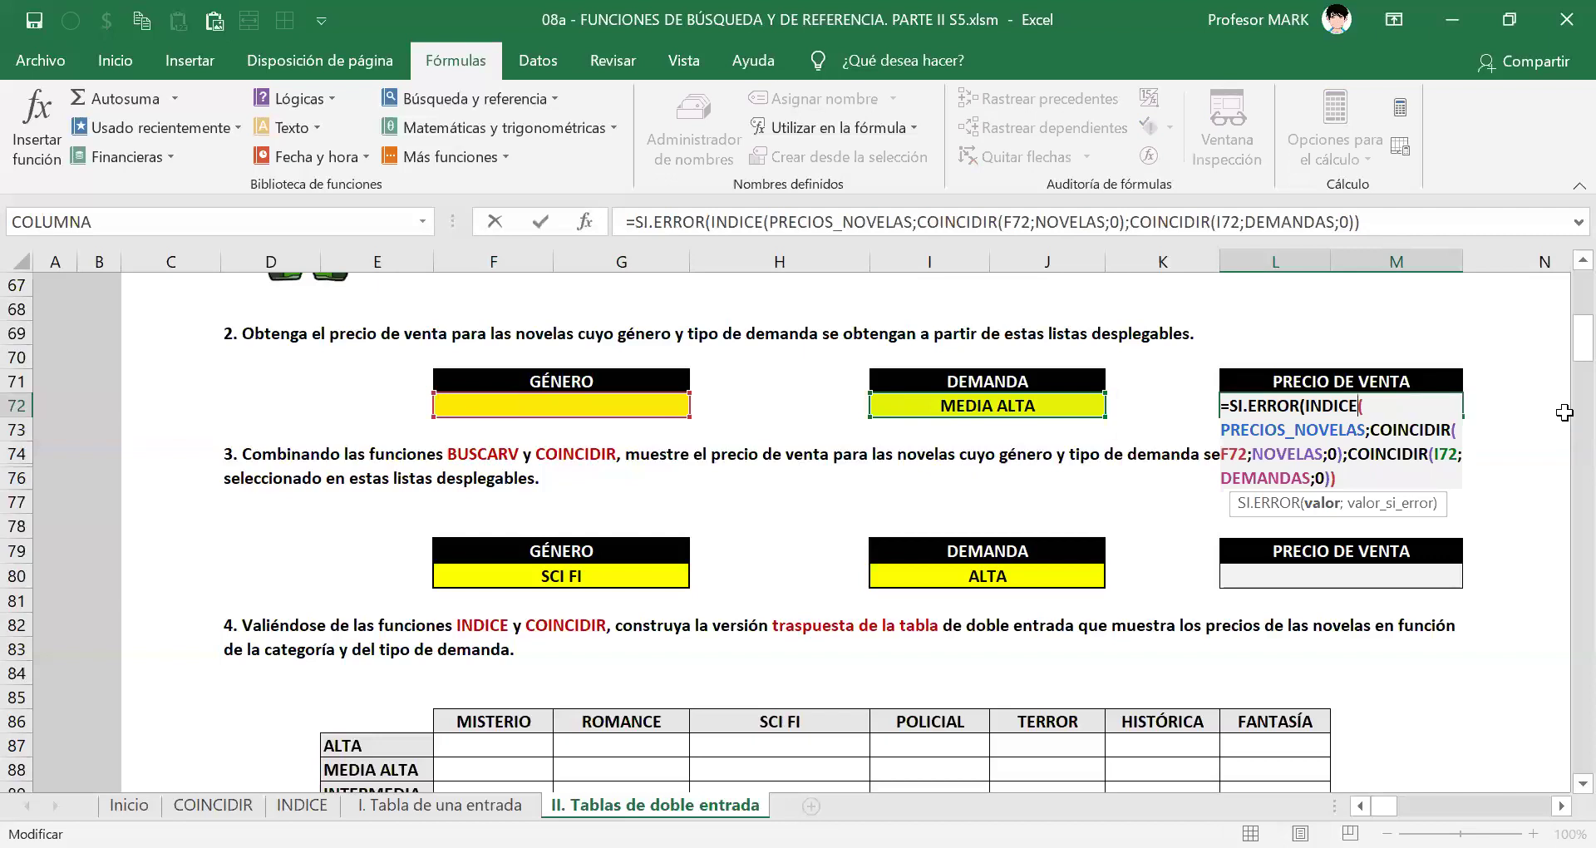
type(";")
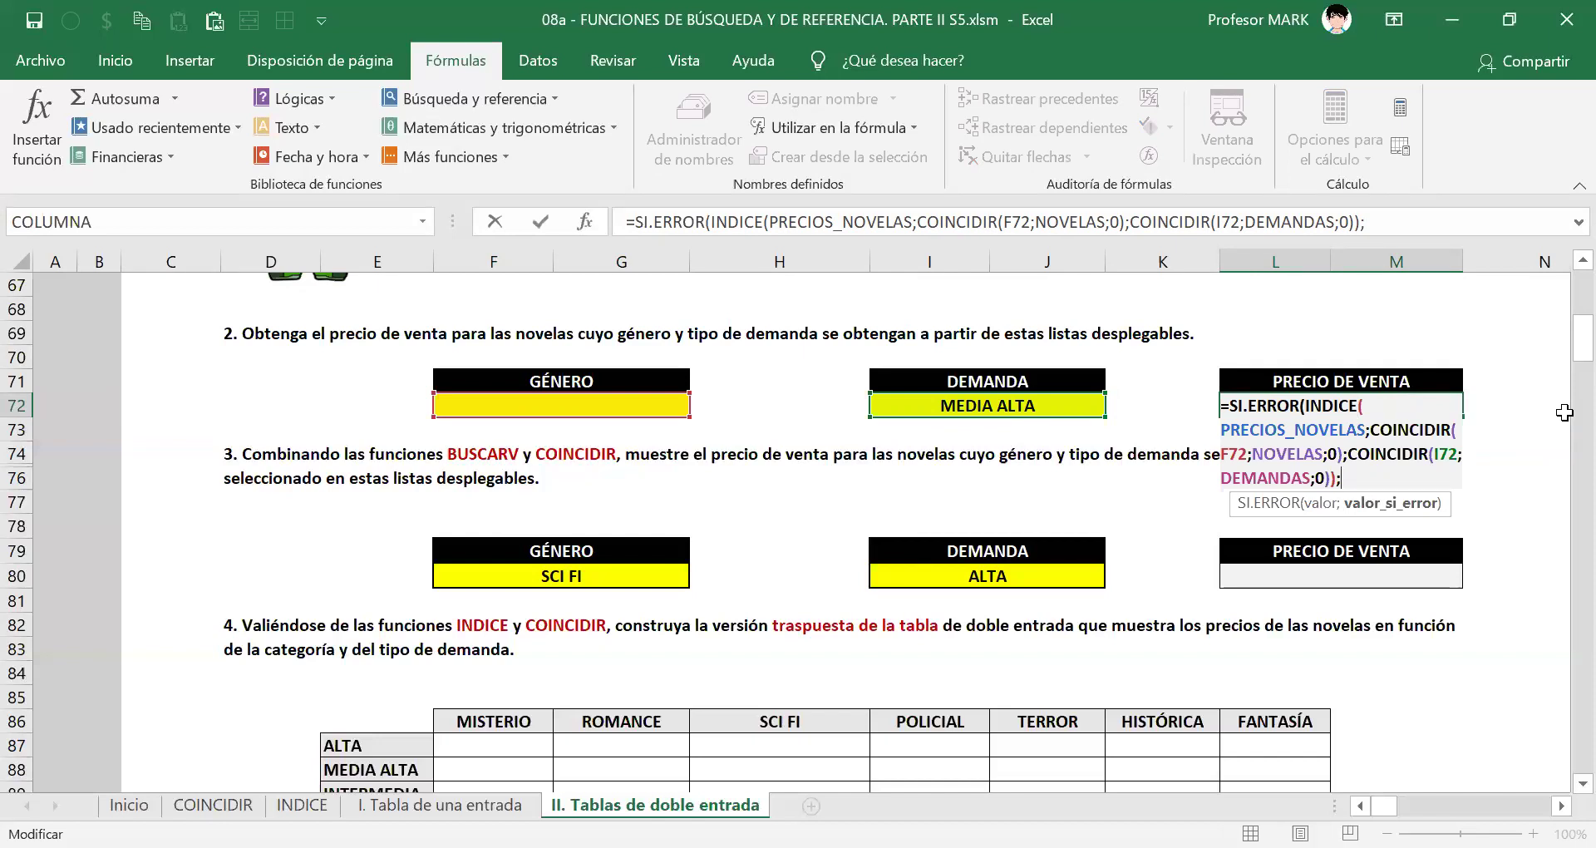
type("\"\")")
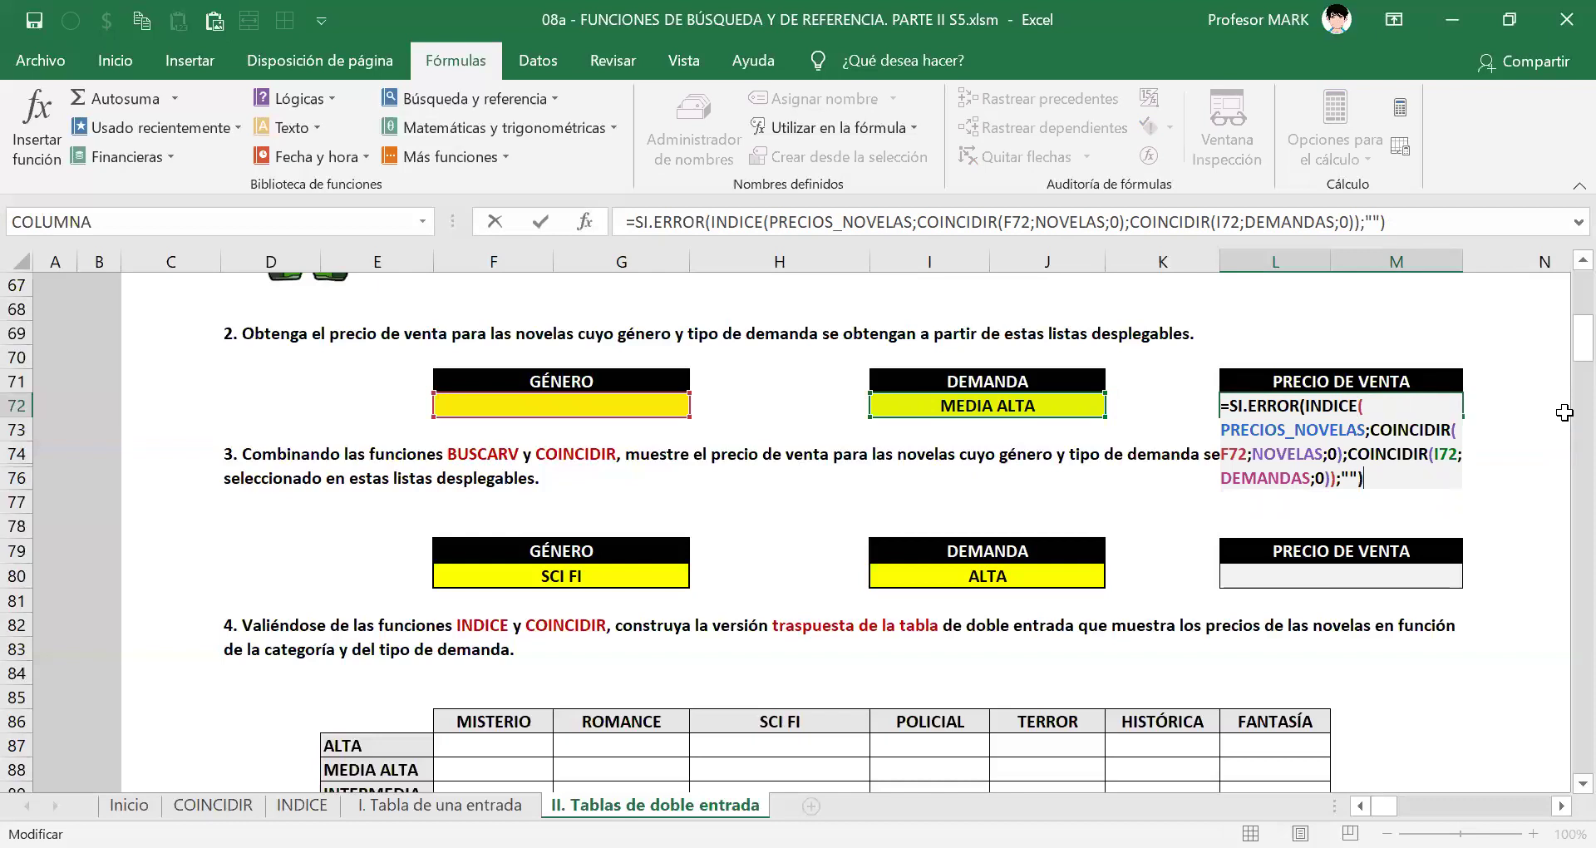
key("Return")
left_click(1448, 22)
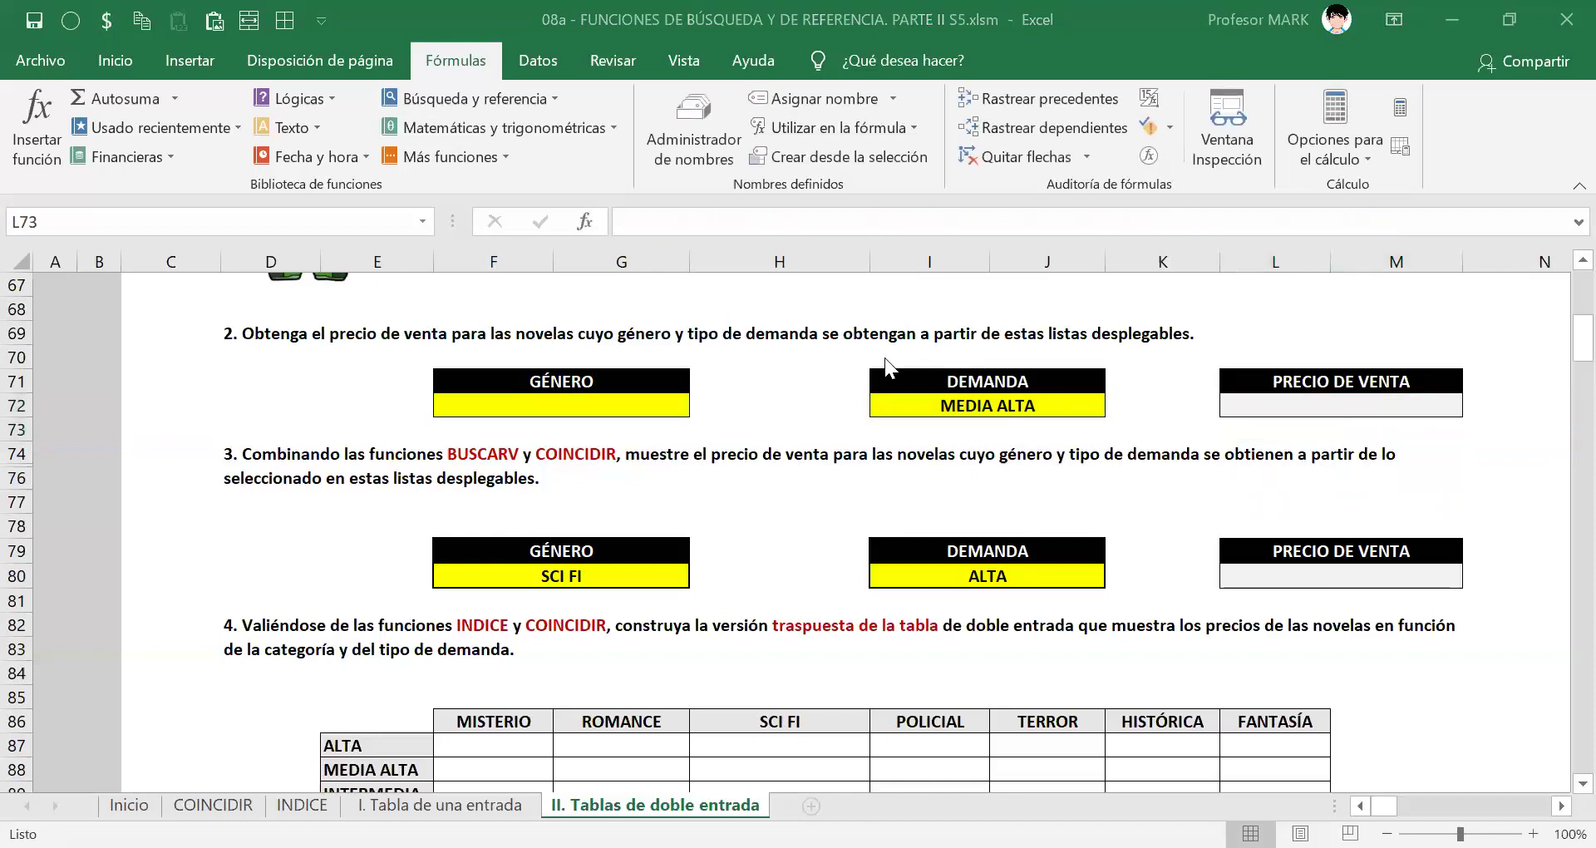
Test exercise 2's SI.ERROR formula with the genre POLICIAL, first with its current demand and again with the demand cleared.
left_click(668, 402)
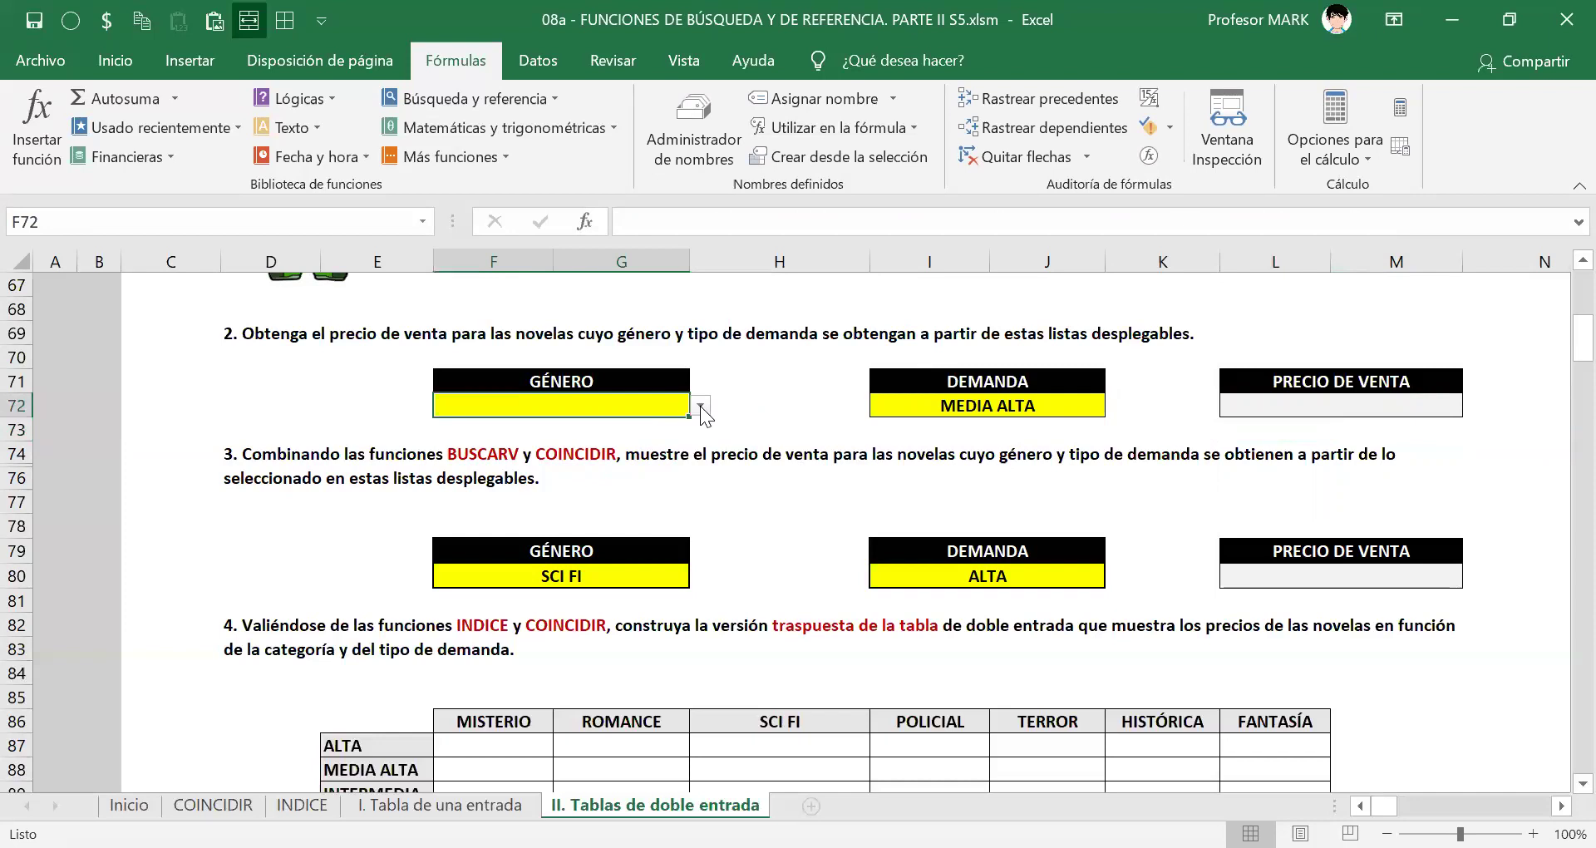
left_click(700, 405)
left_click(674, 480)
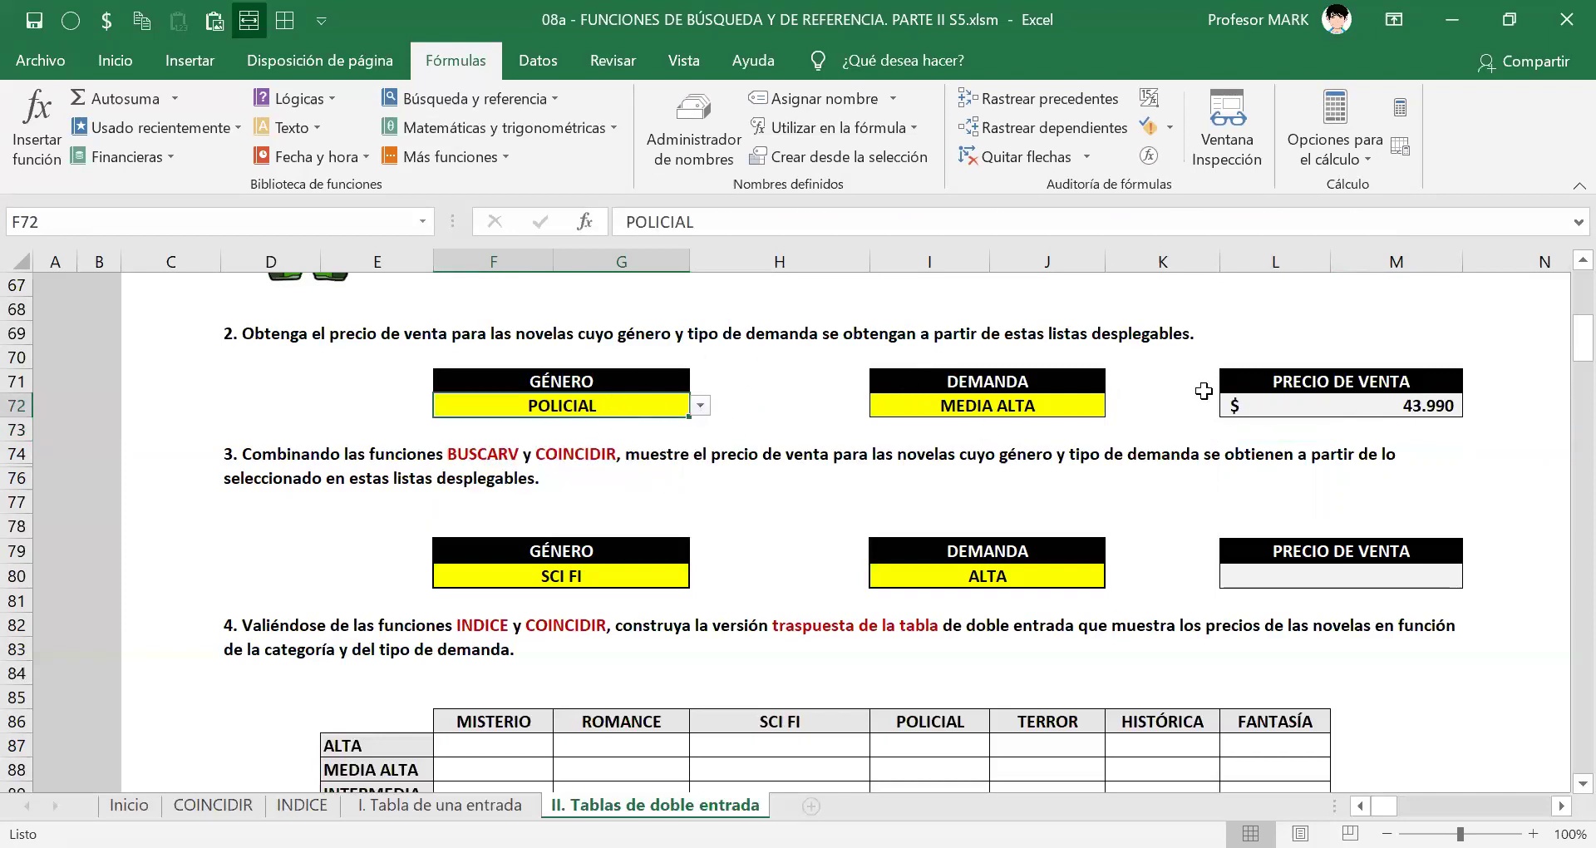
left_click(1062, 405)
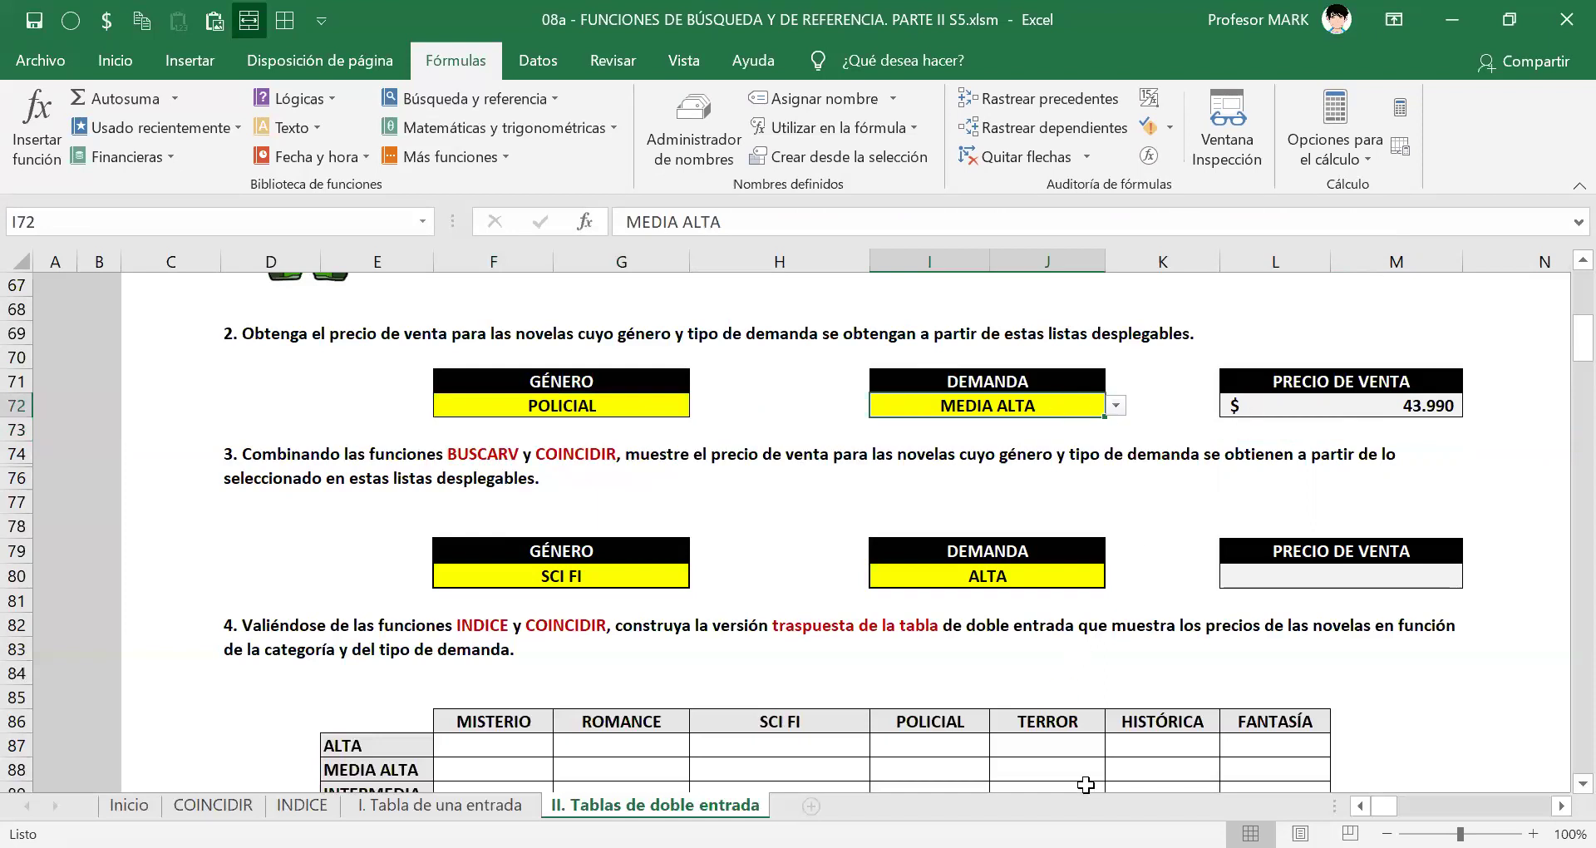
key("Delete")
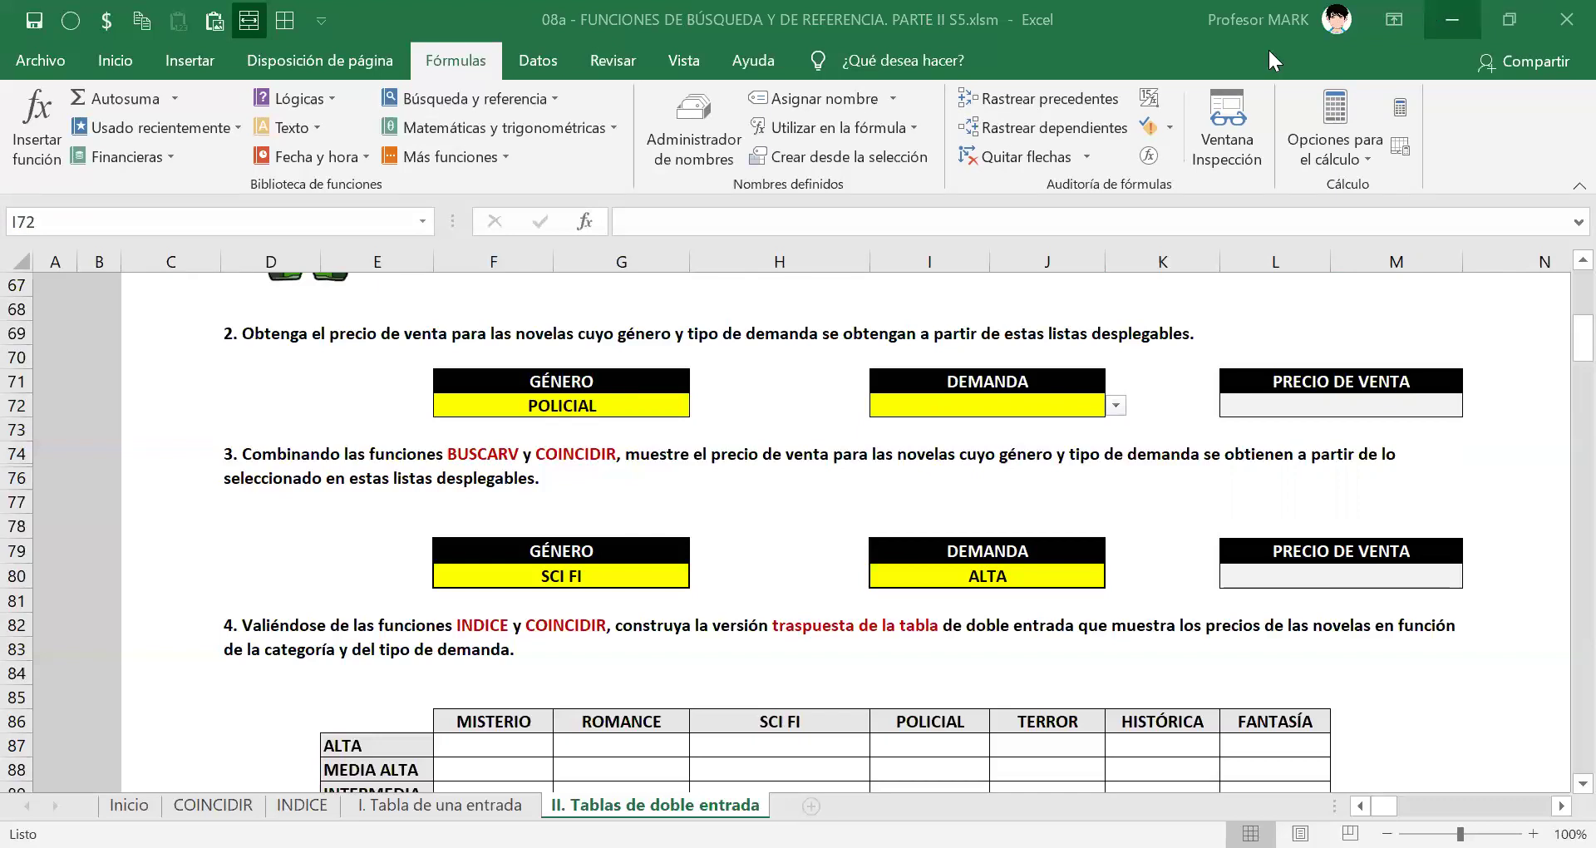
Clear exercise 2's genre, set it to ROMANCE, and set the demand to MEDIA BAJA.
left_click(550, 401)
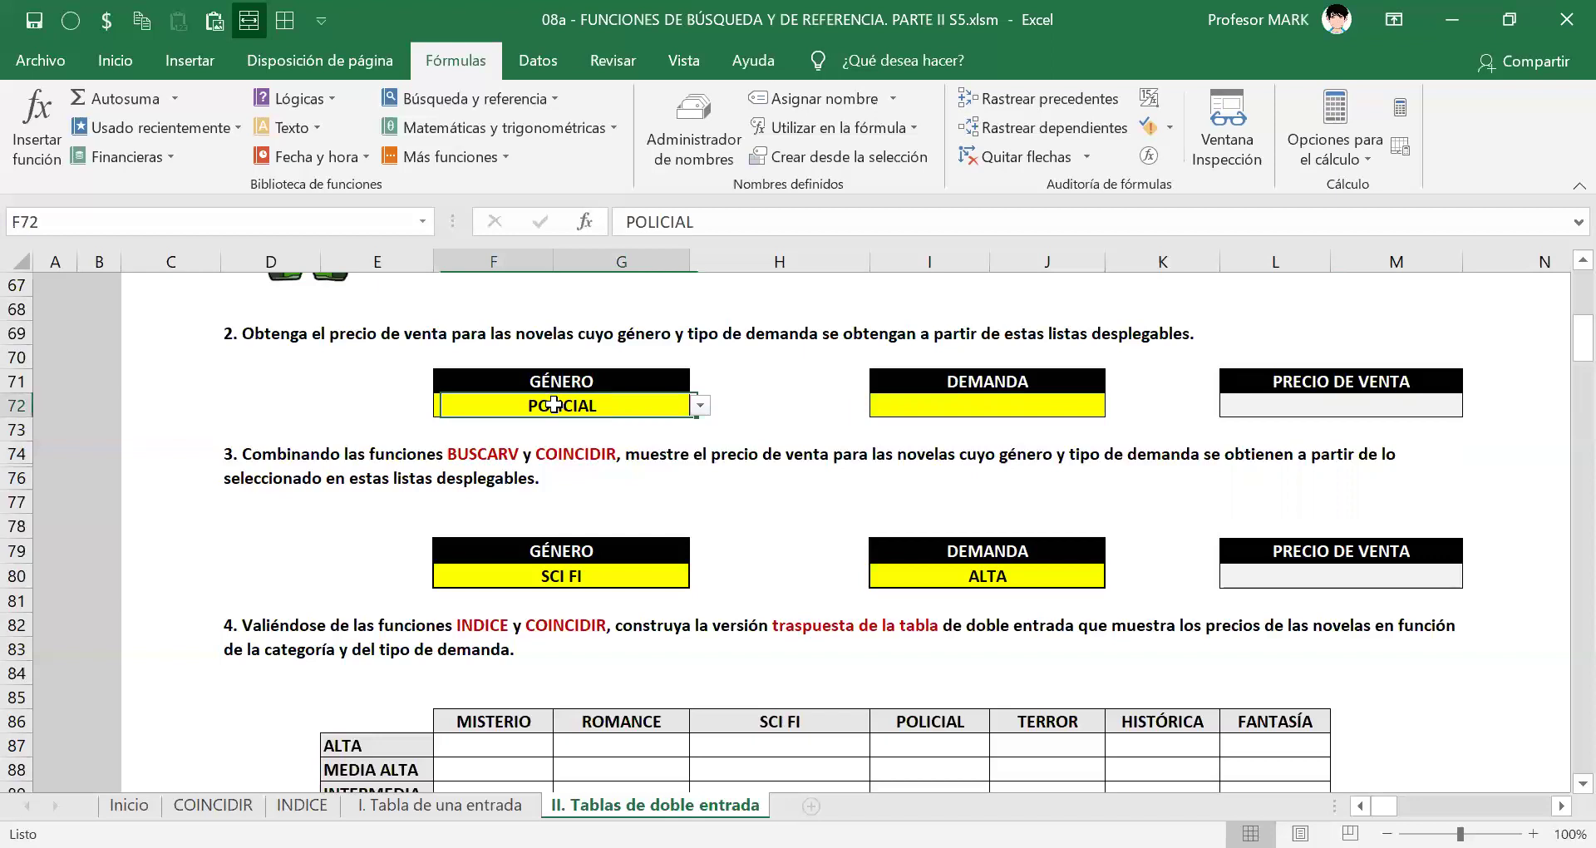
key("Delete")
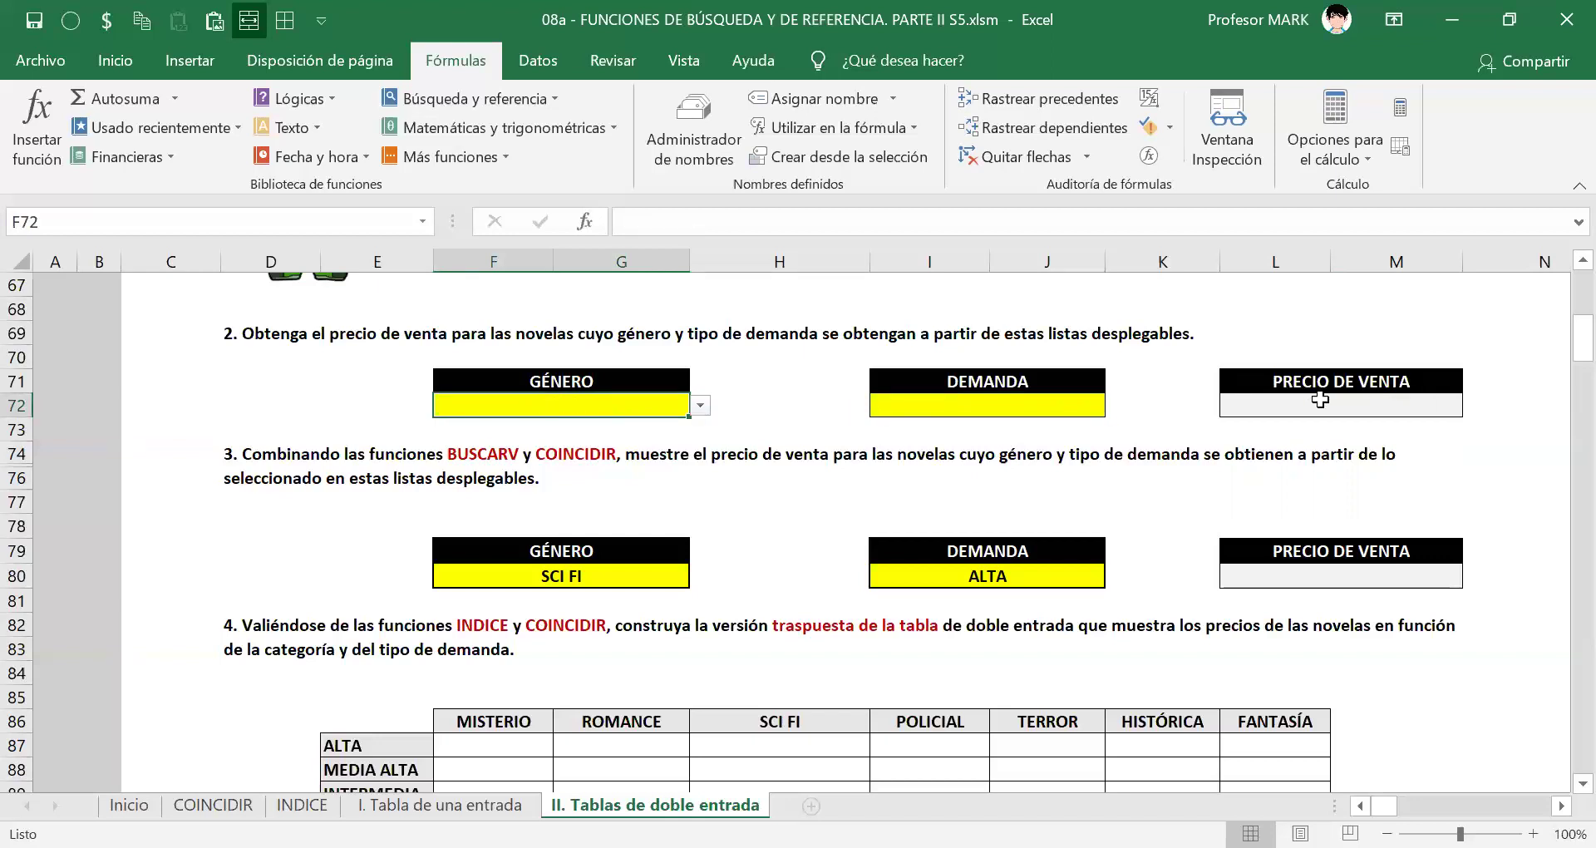
left_click(701, 406)
left_click(474, 445)
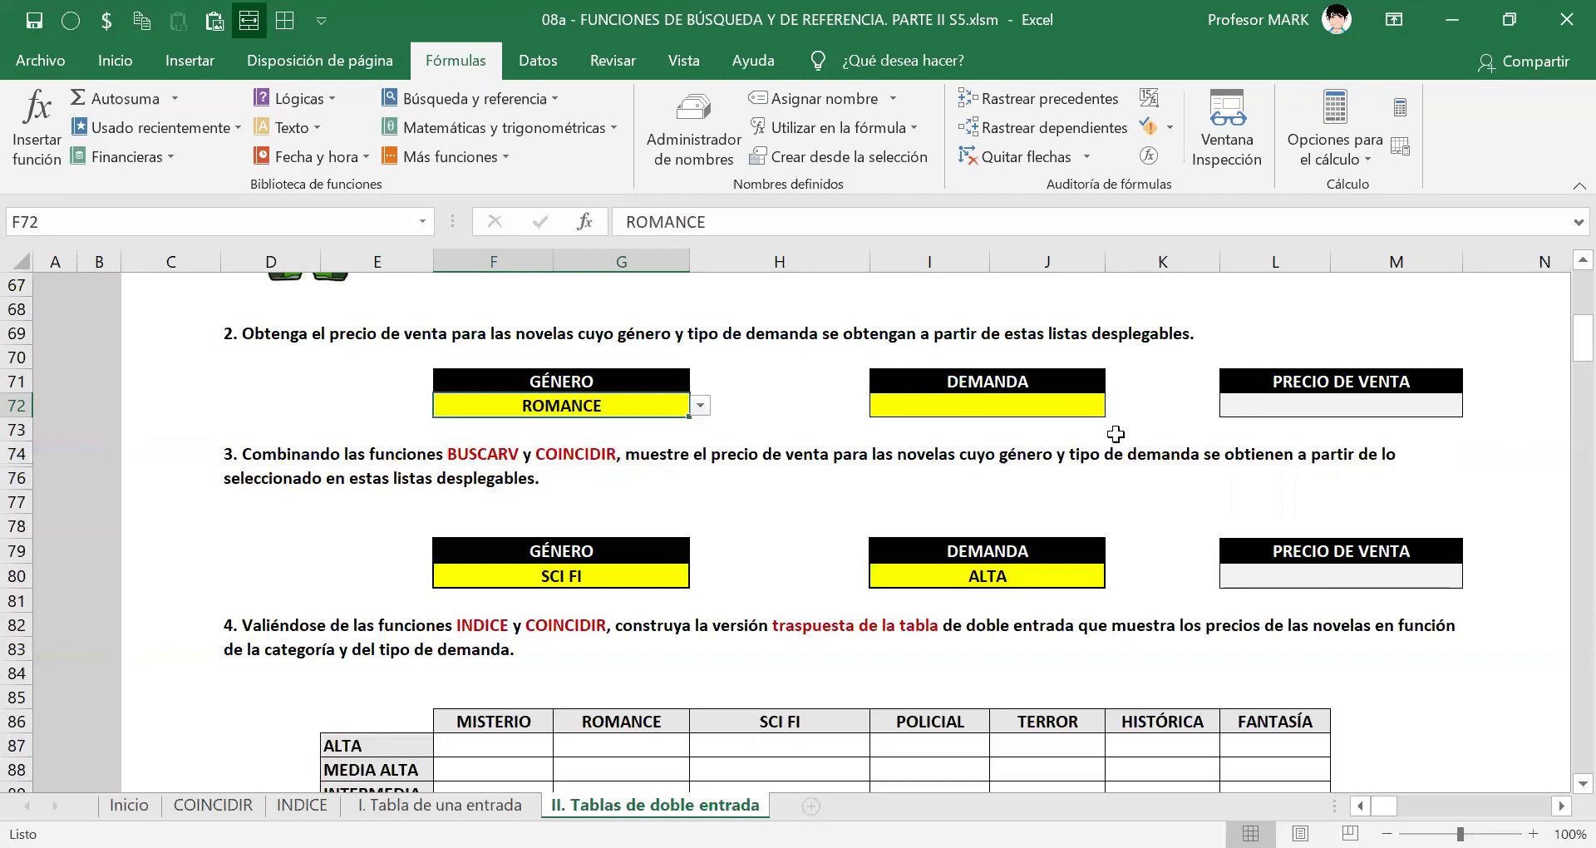
left_click(1101, 408)
left_click(1116, 406)
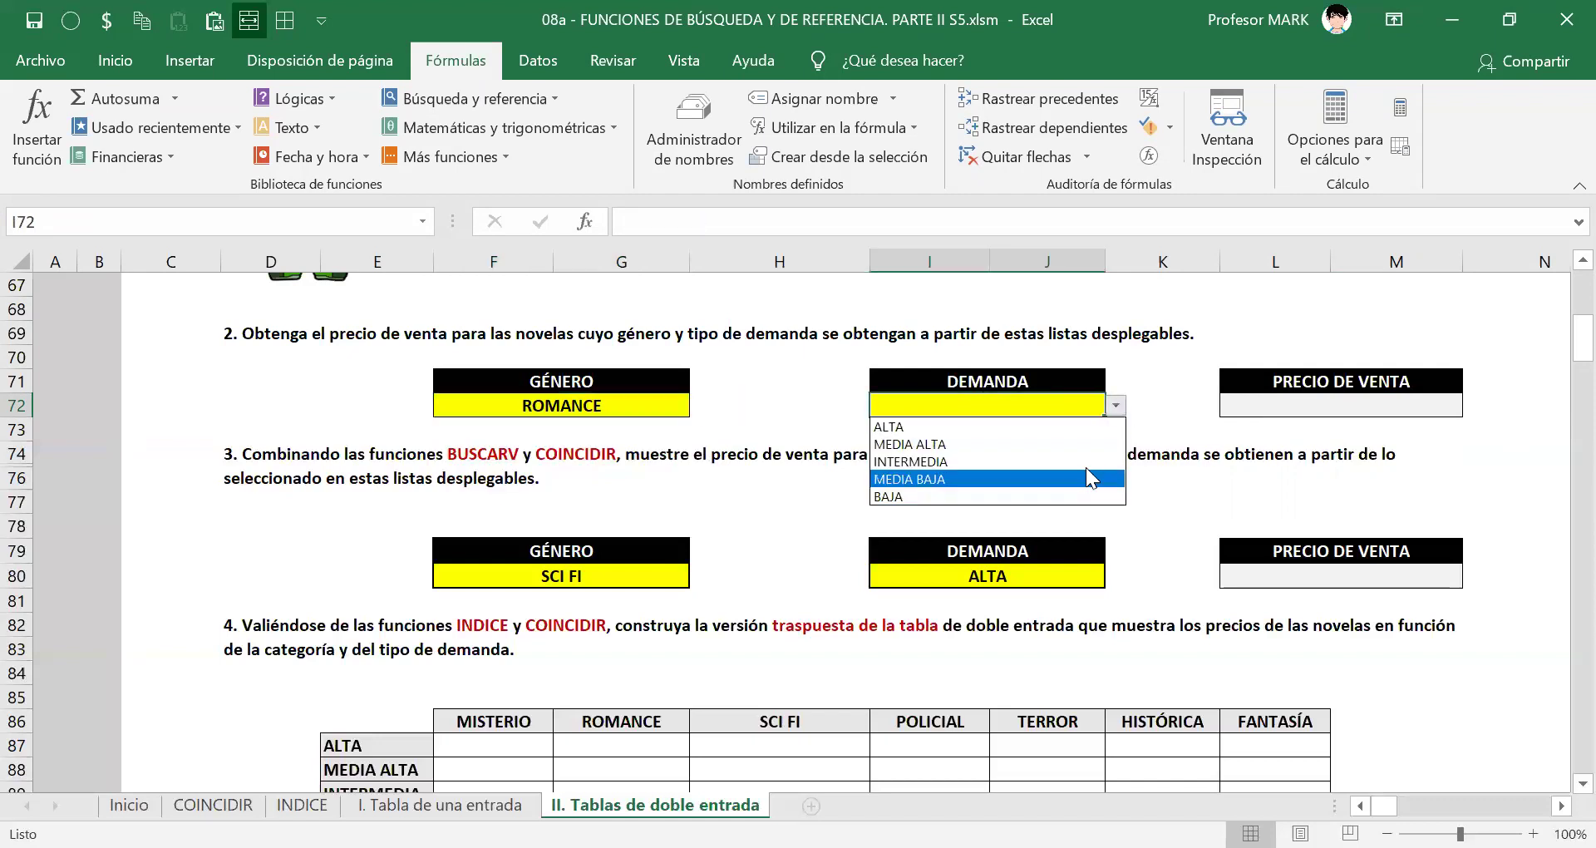
left_click(1086, 478)
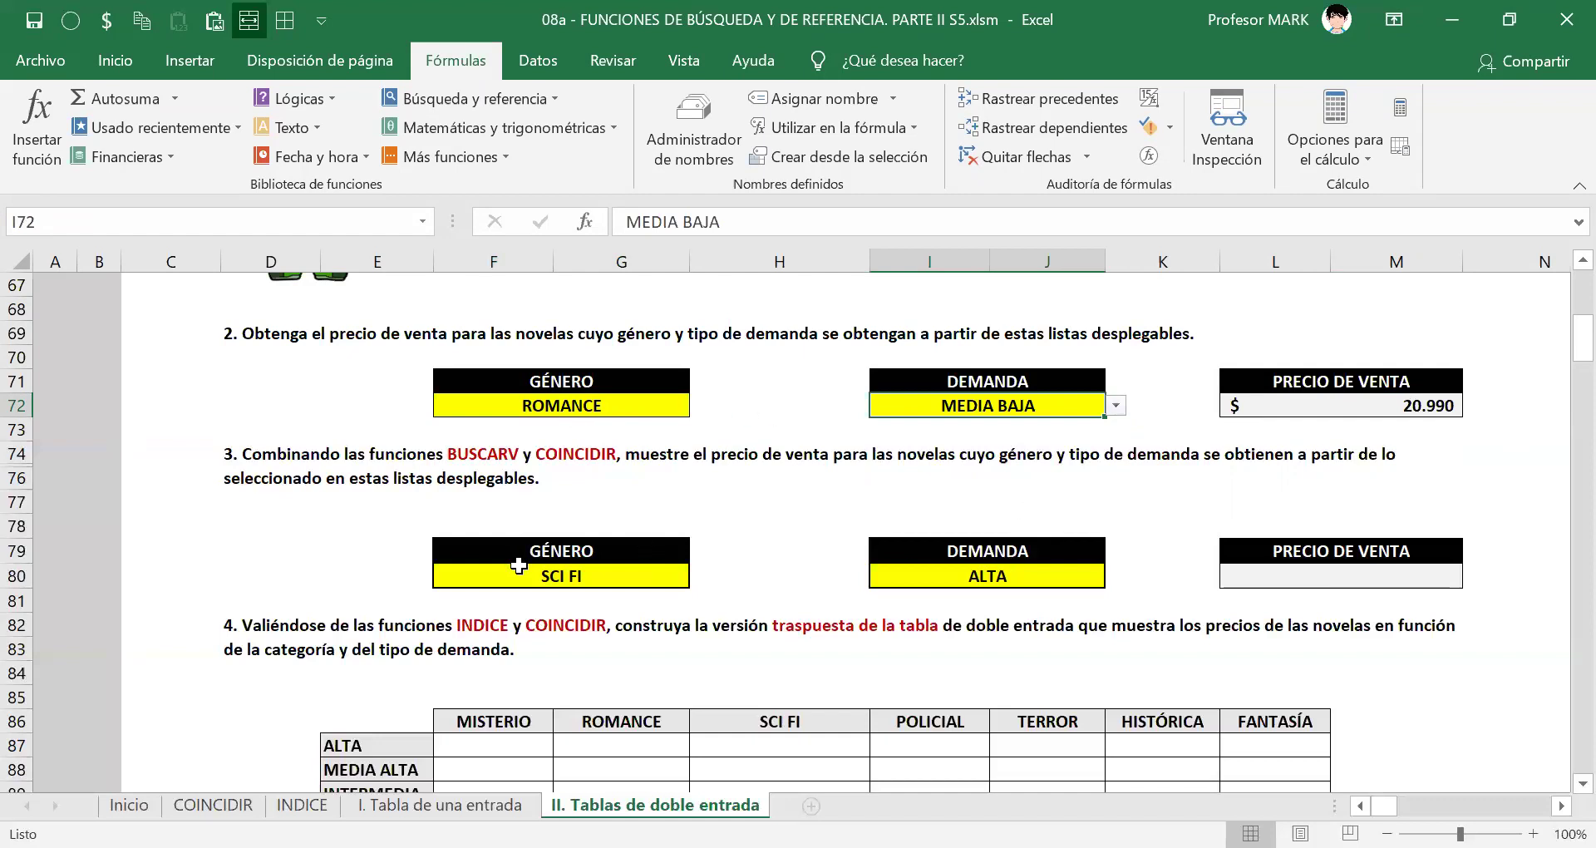
Review exercise 2's genre, demand and sale price formula, and read the statement of exercise 3.
left_click(553, 413)
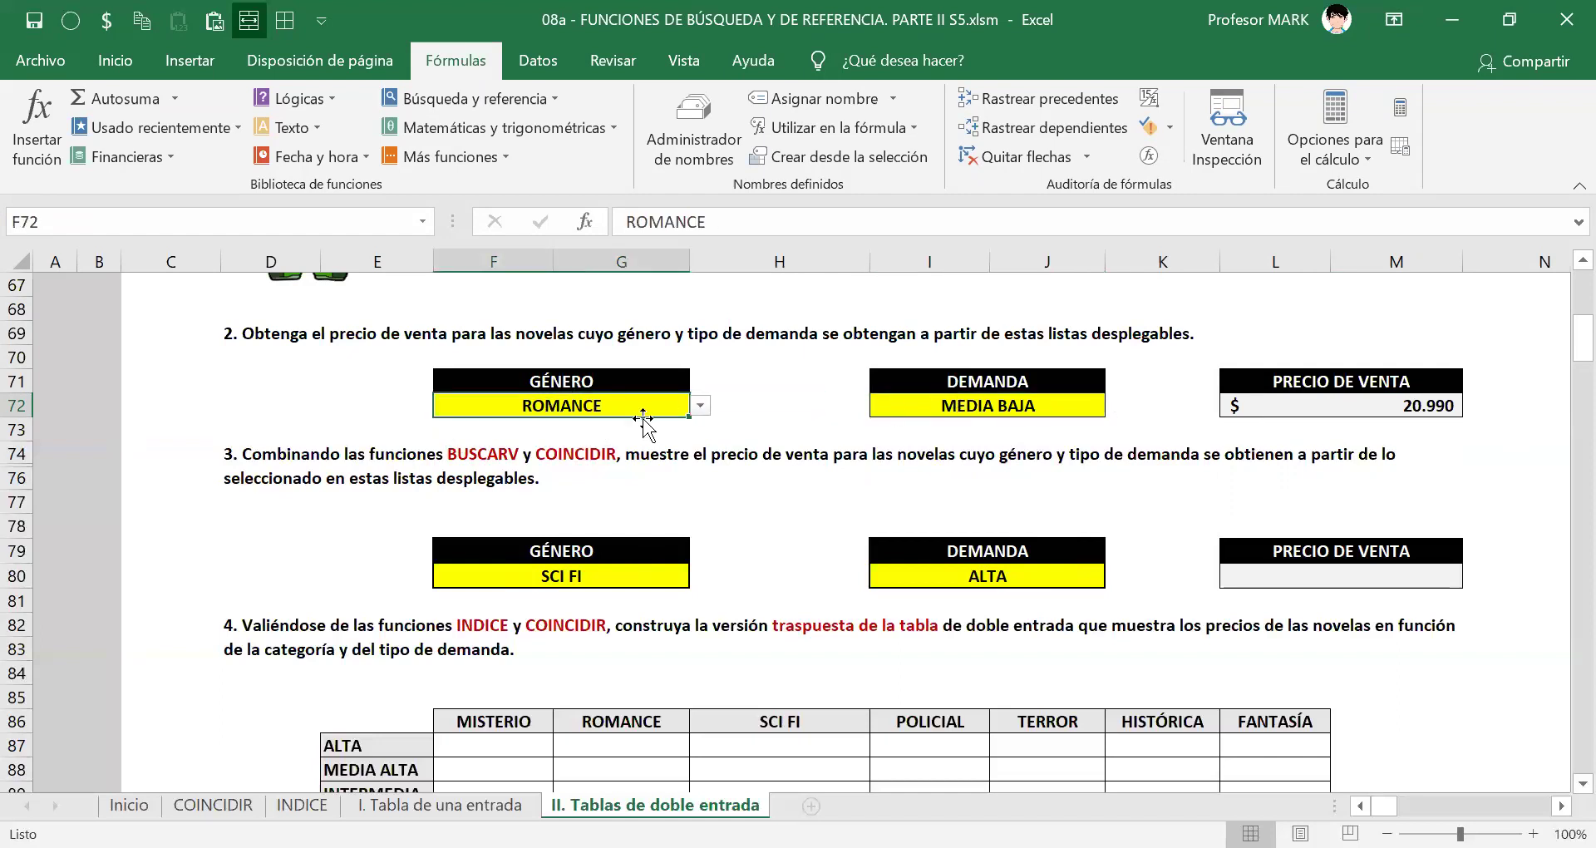
left_click(969, 411)
left_click(1356, 408)
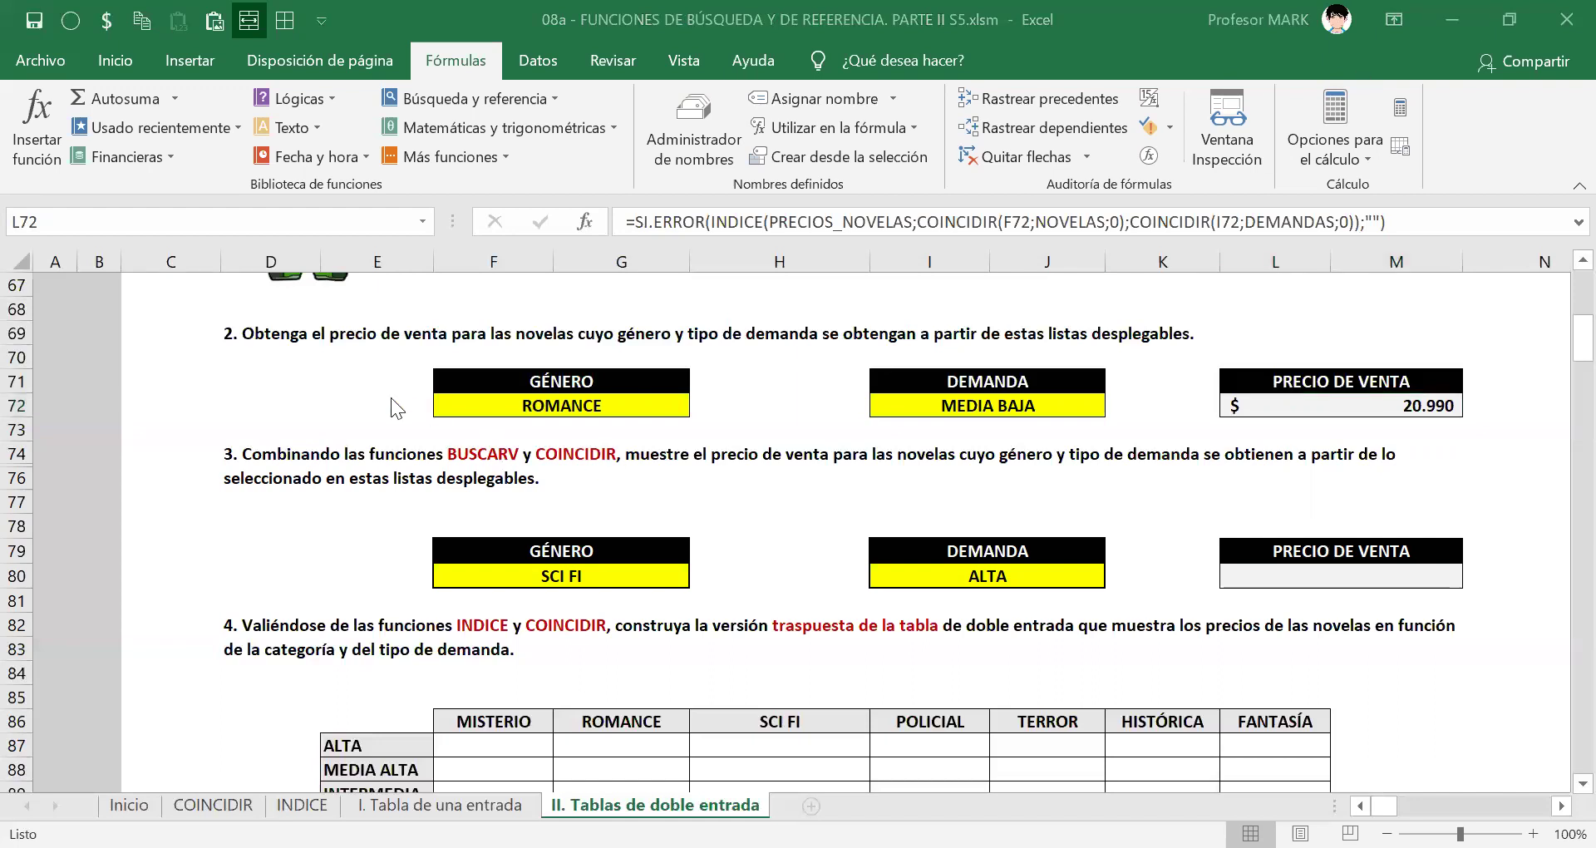
left_click(351, 463)
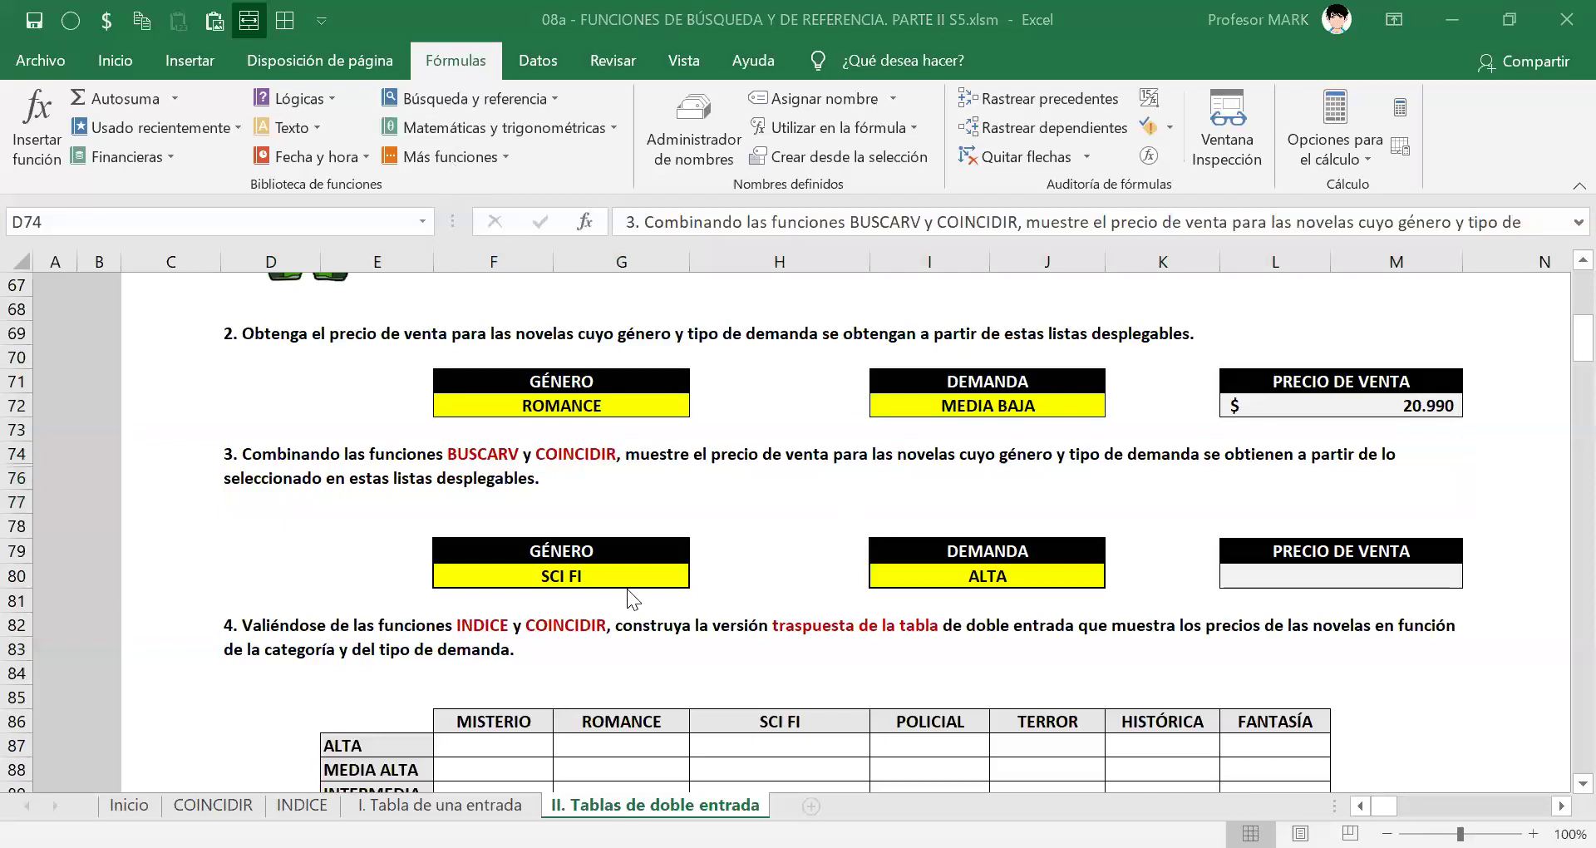
Review the genre and sale price cells of exercise 3, which combines BUSCARV and COINCIDIR.
left_click(1252, 570)
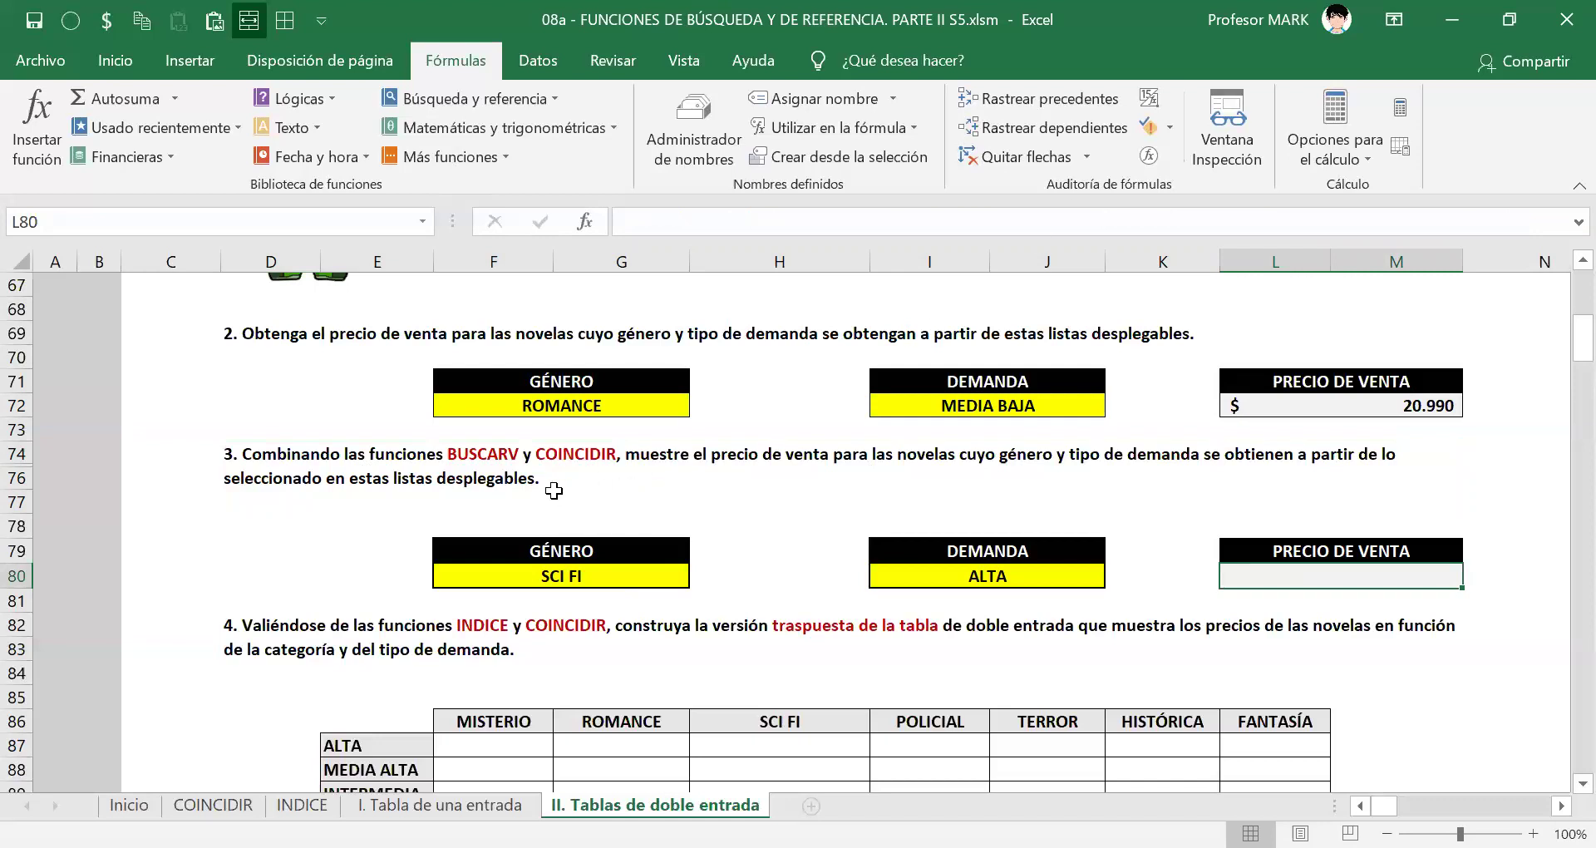
left_click(544, 575)
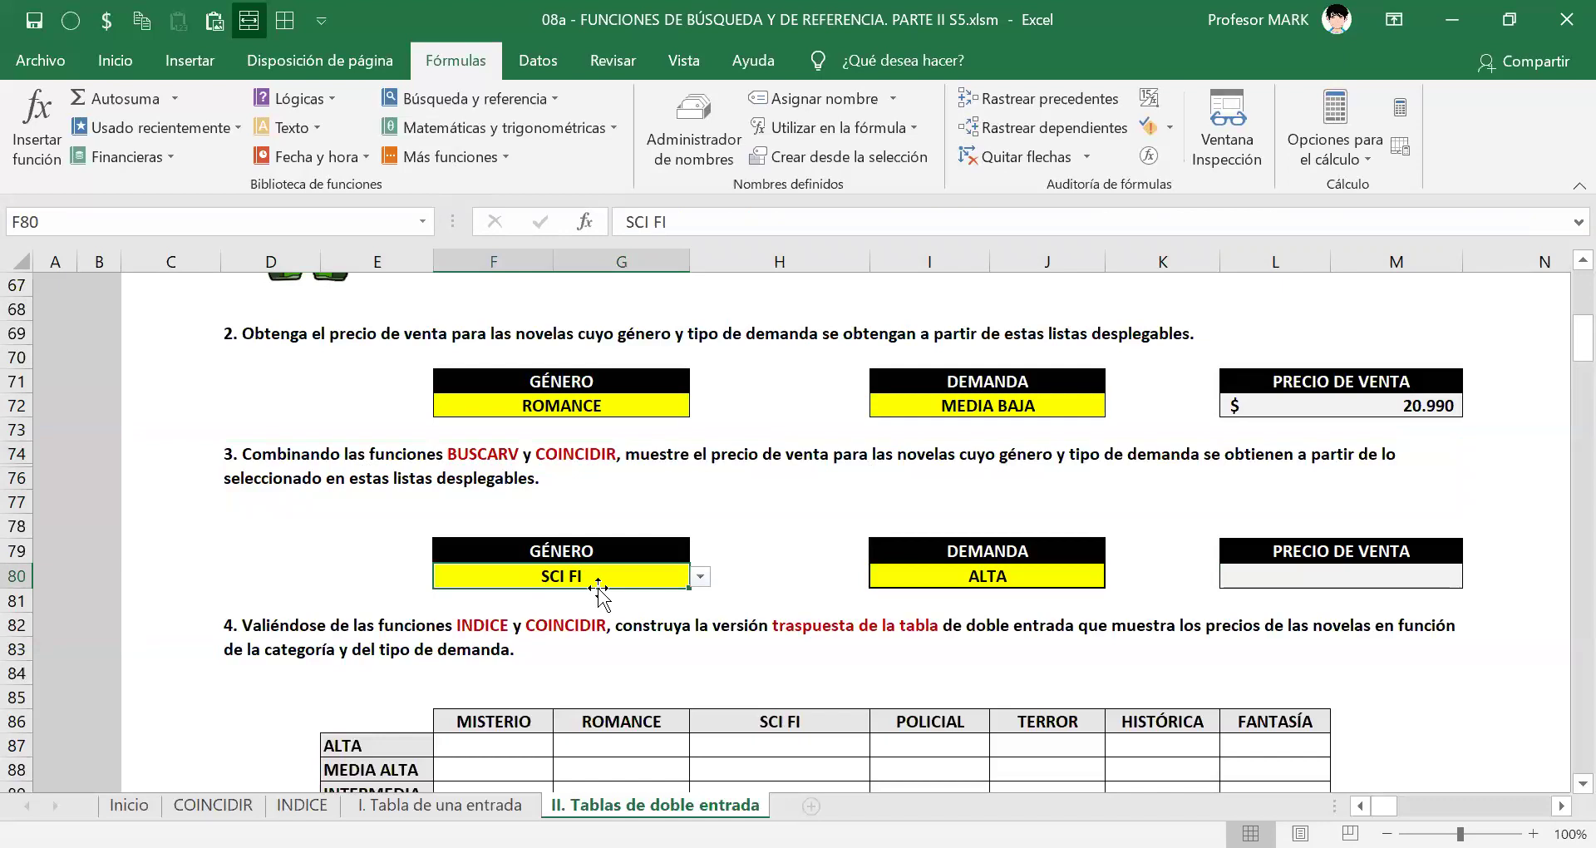
scroll(598, 581, "up", 5)
scroll(602, 585, "down", 4)
scroll(602, 586, "down", 1)
left_click(1277, 574)
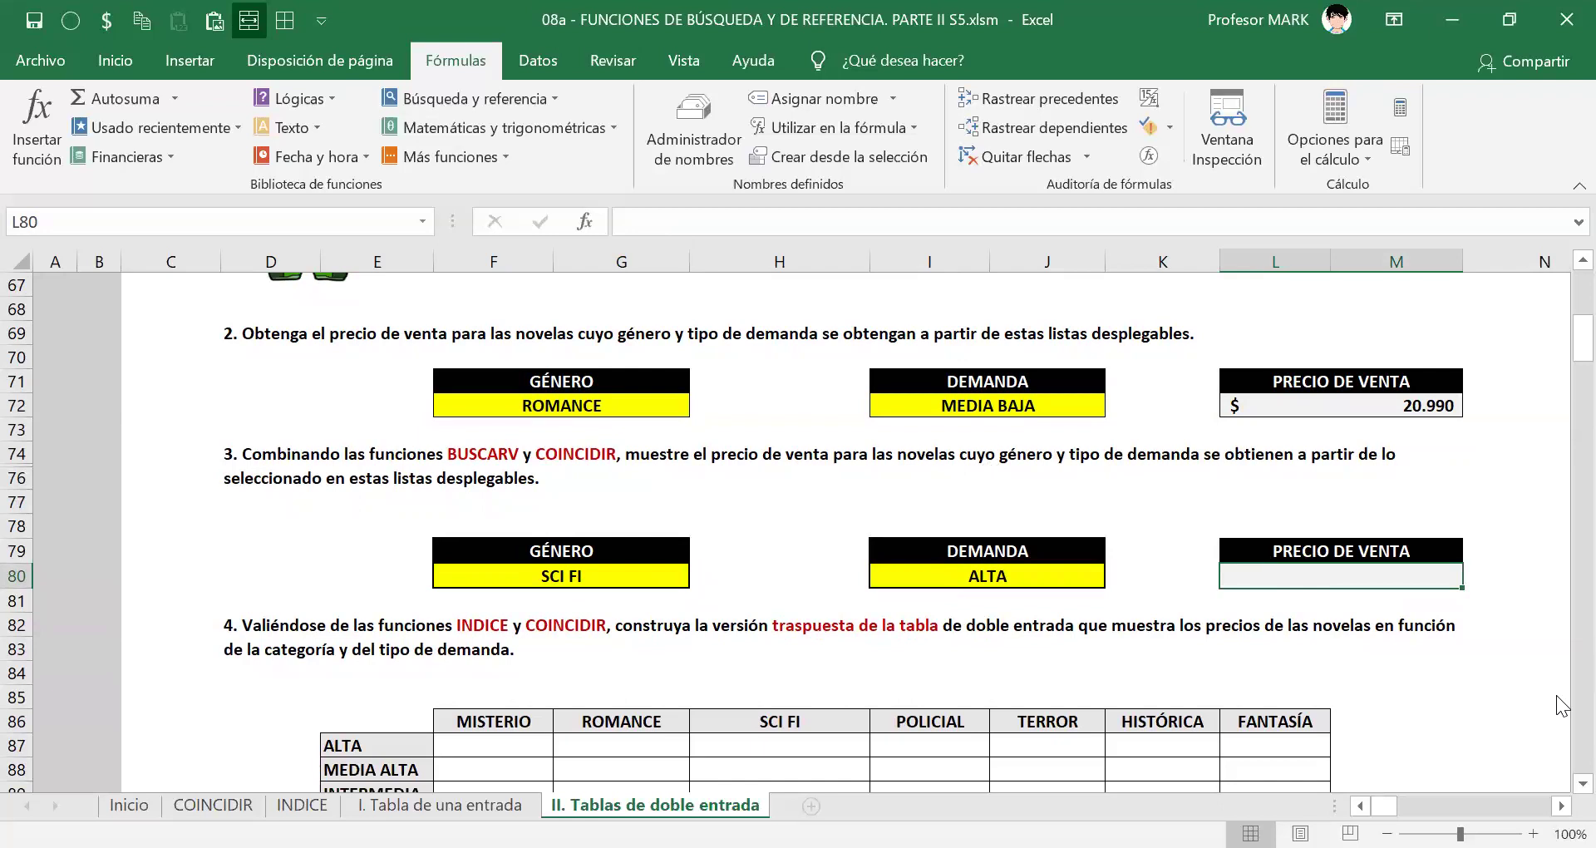
type("BUSCARV")
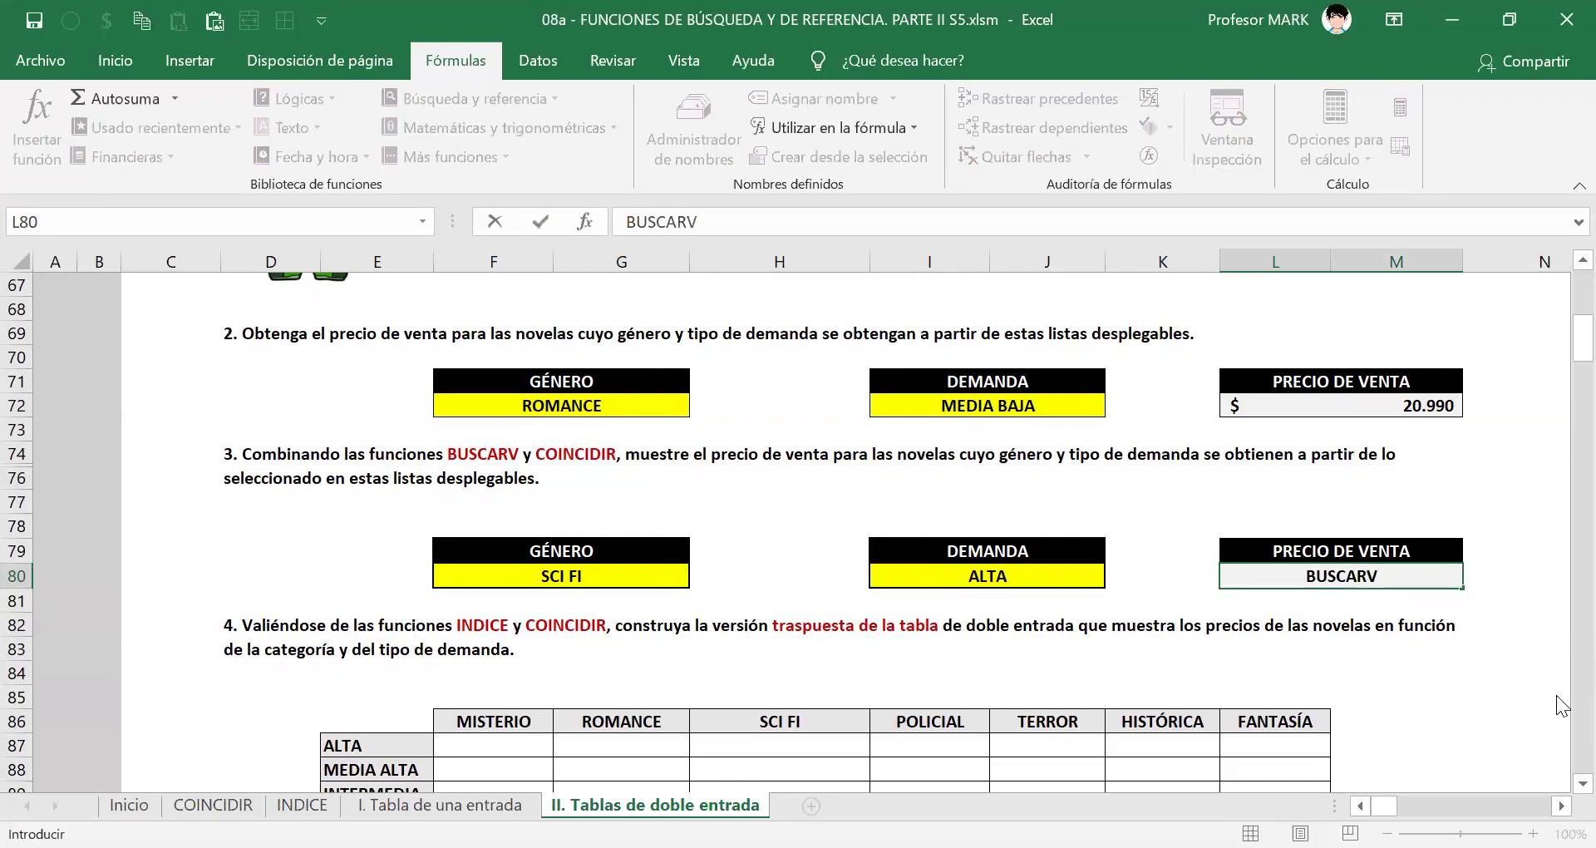
type("(")
key("Escape")
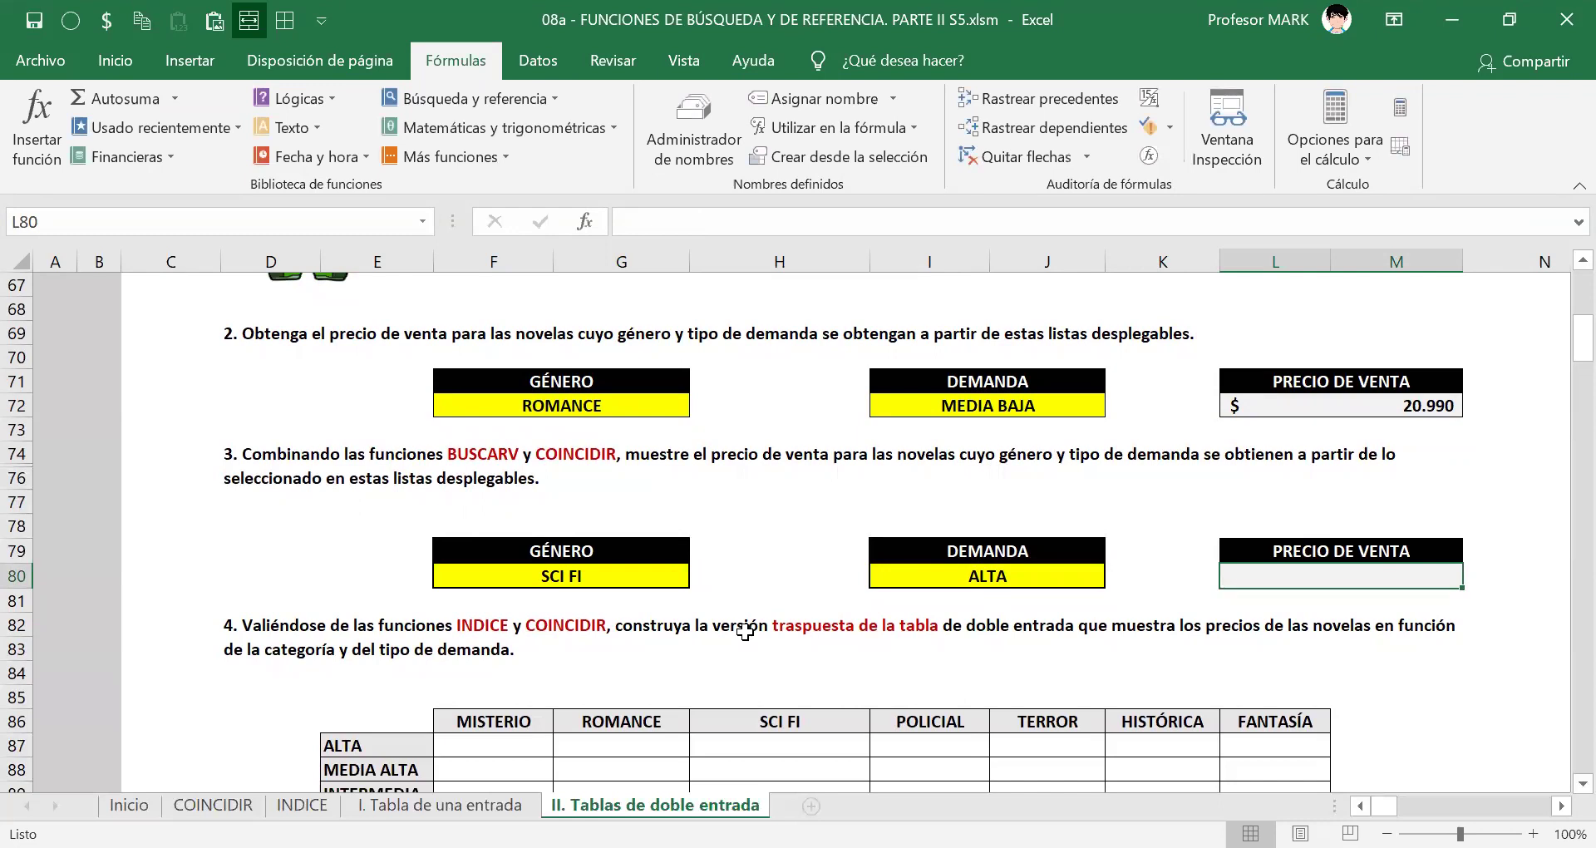
Examine the full double-entry novel price table in E27:J34, including its genre and demand titles.
scroll(670, 629, "up", 6)
scroll(670, 629, "down", 6)
scroll(670, 629, "up", 6)
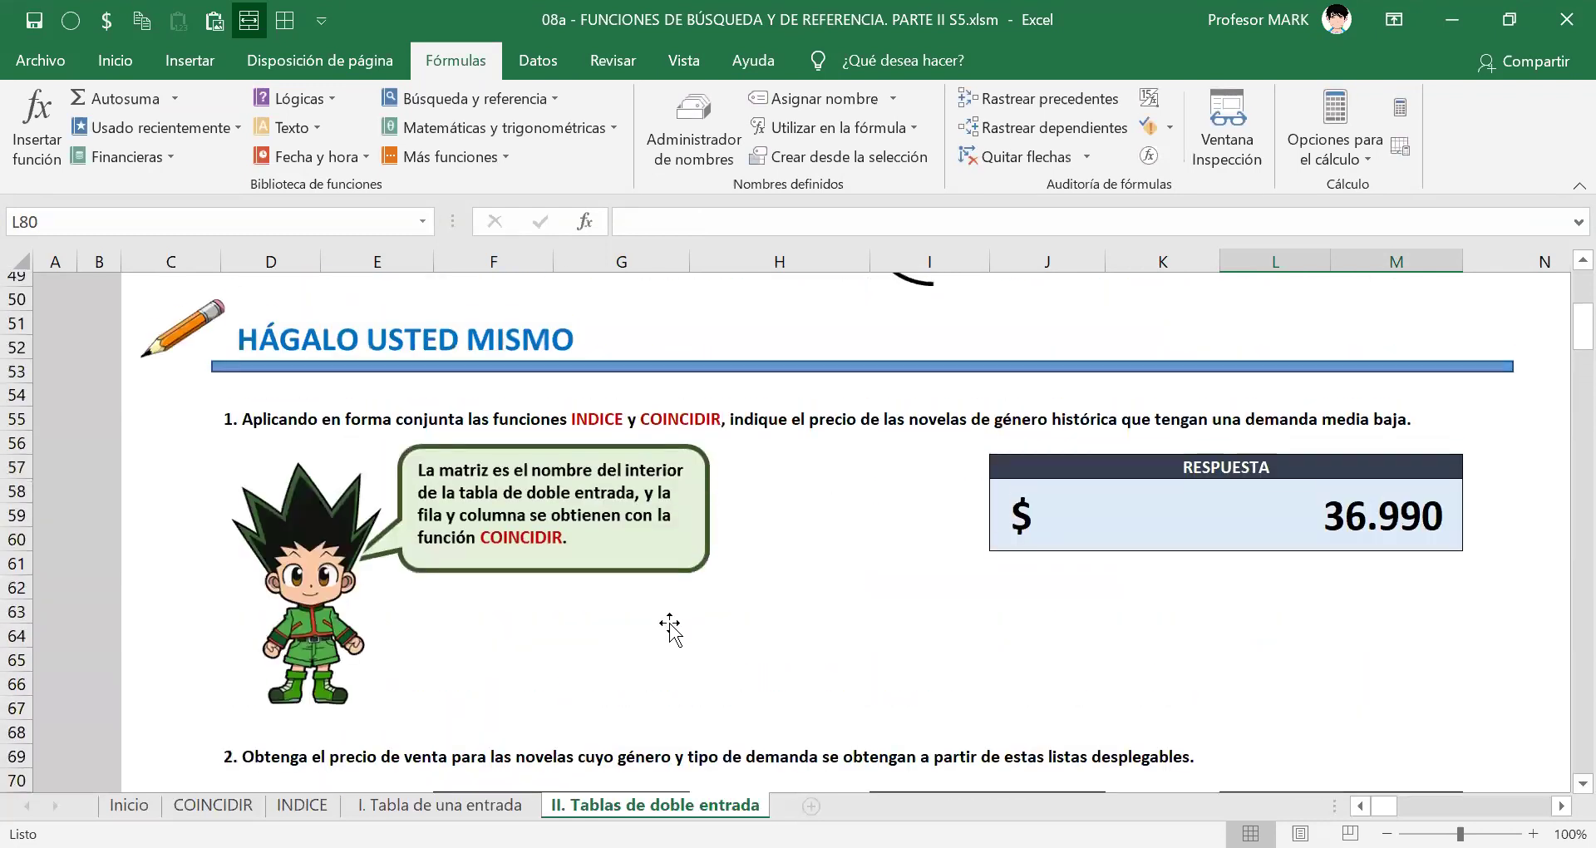
scroll(670, 629, "up", 10)
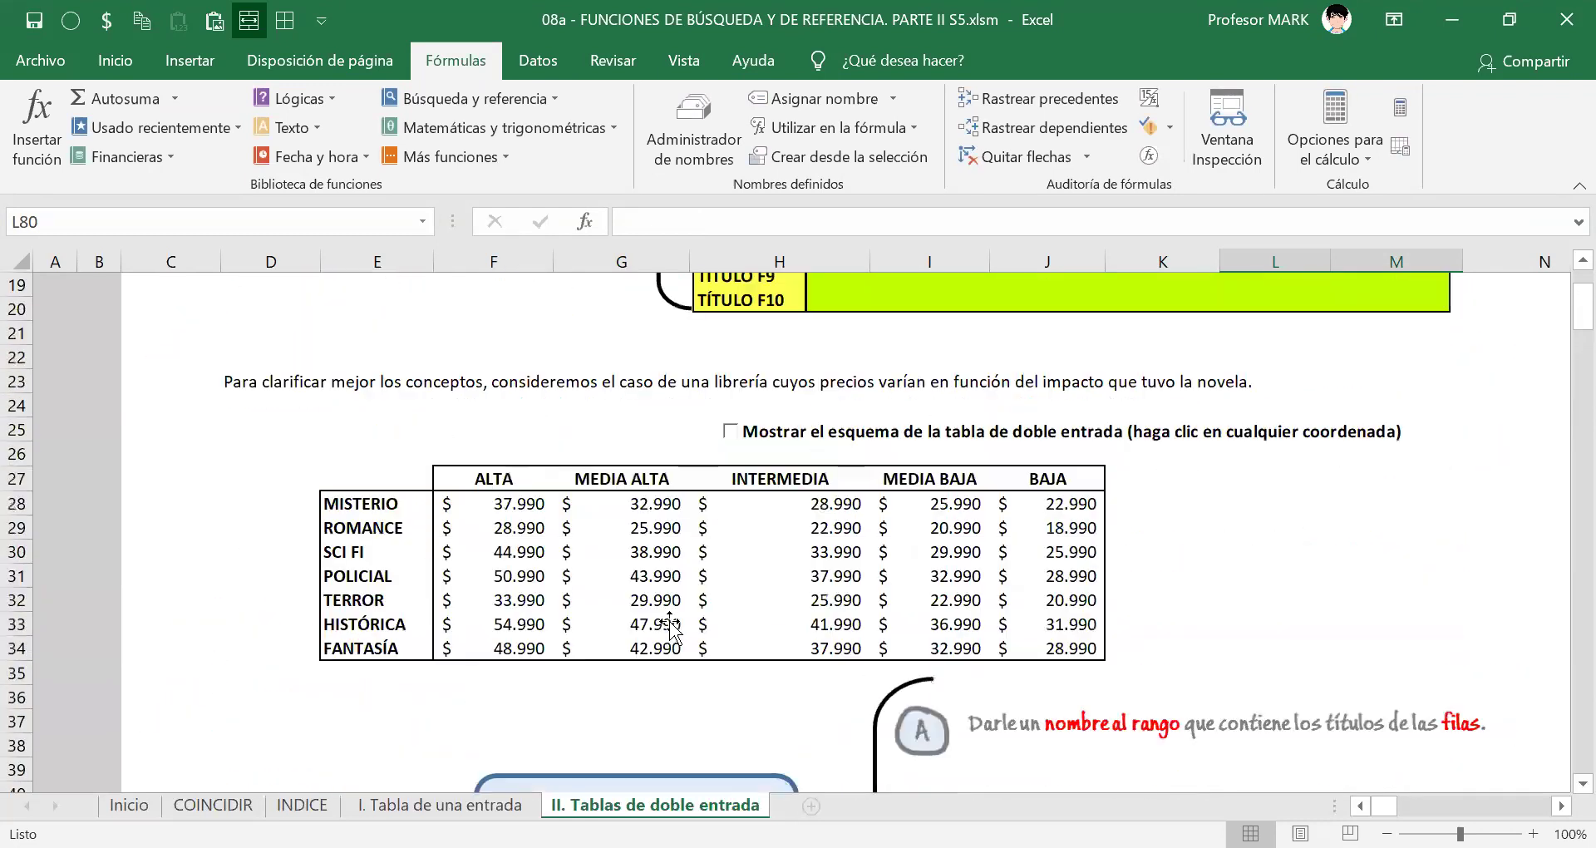
scroll(689, 541, "down", 1)
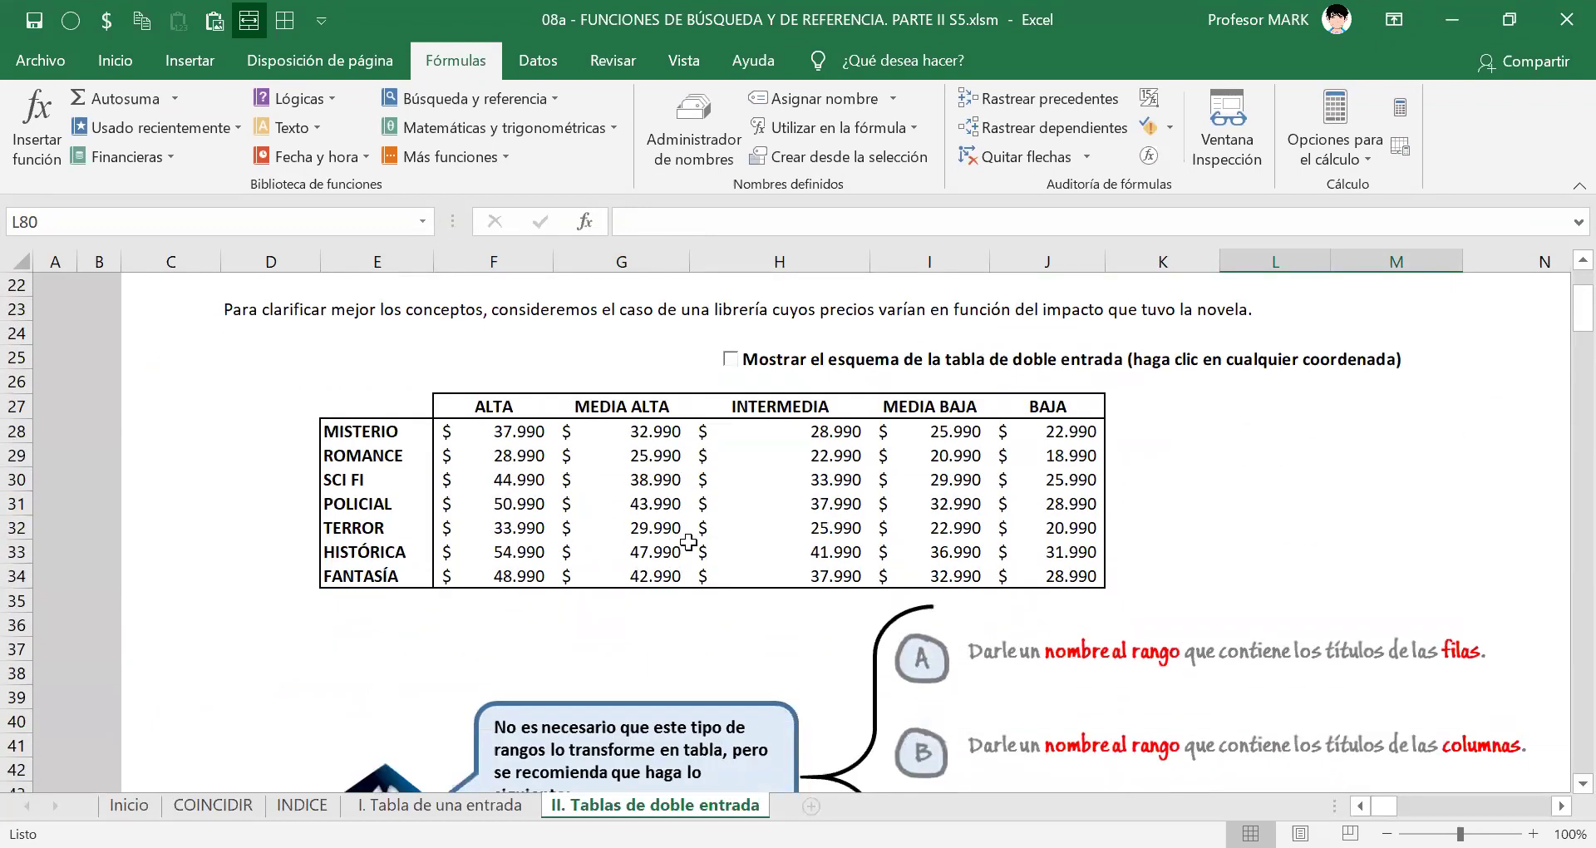
left_click_drag(400, 415, 1059, 577)
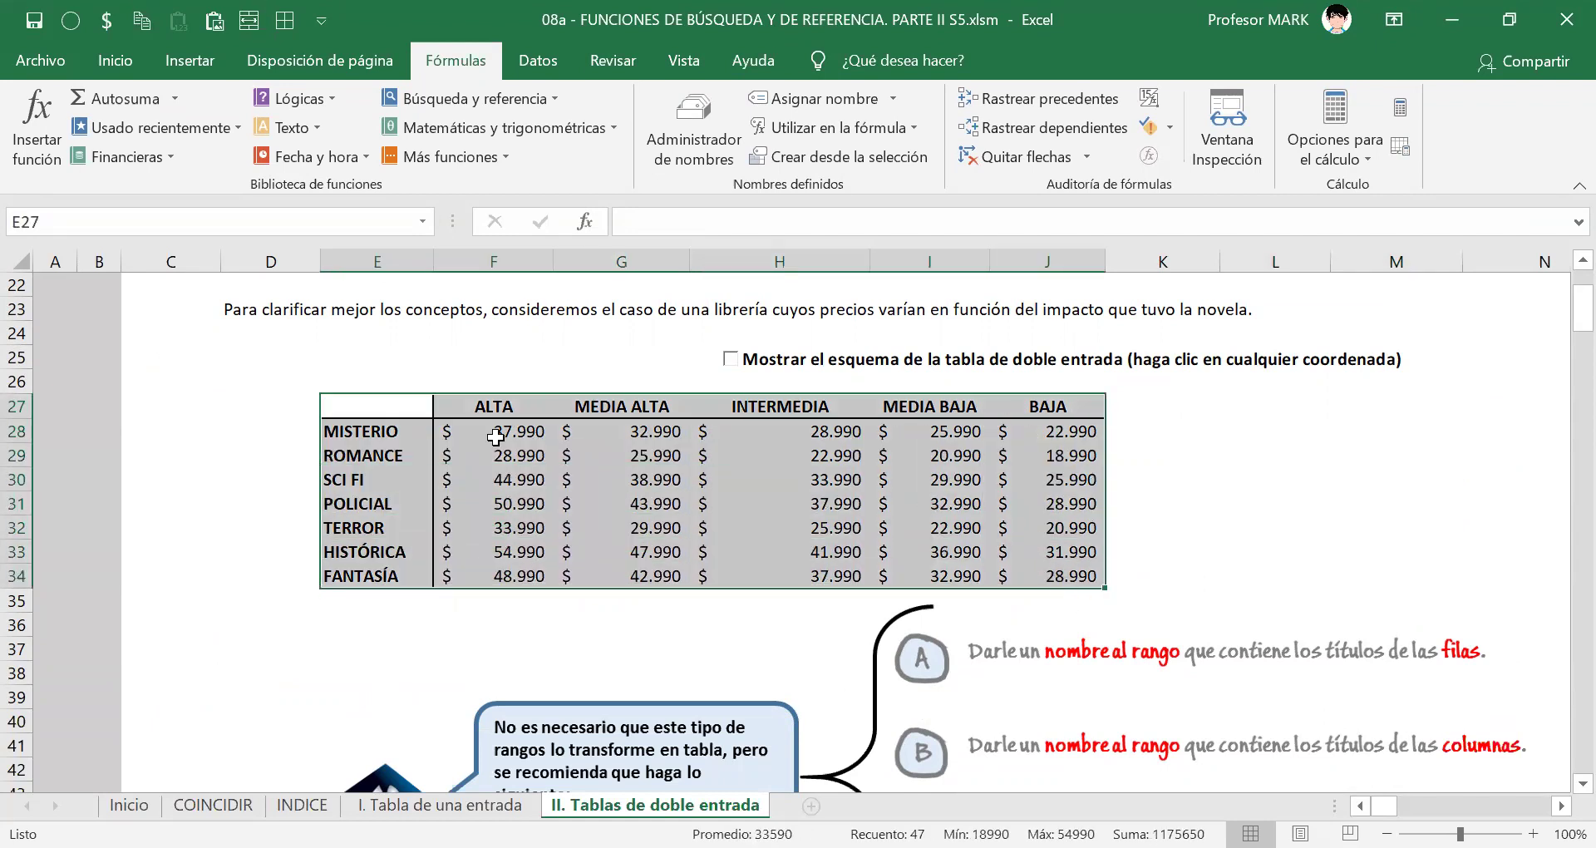
Inspect the patient list on the "I. Tabla de una entrada" sheet as an example of a single-entry table.
left_click(440, 805)
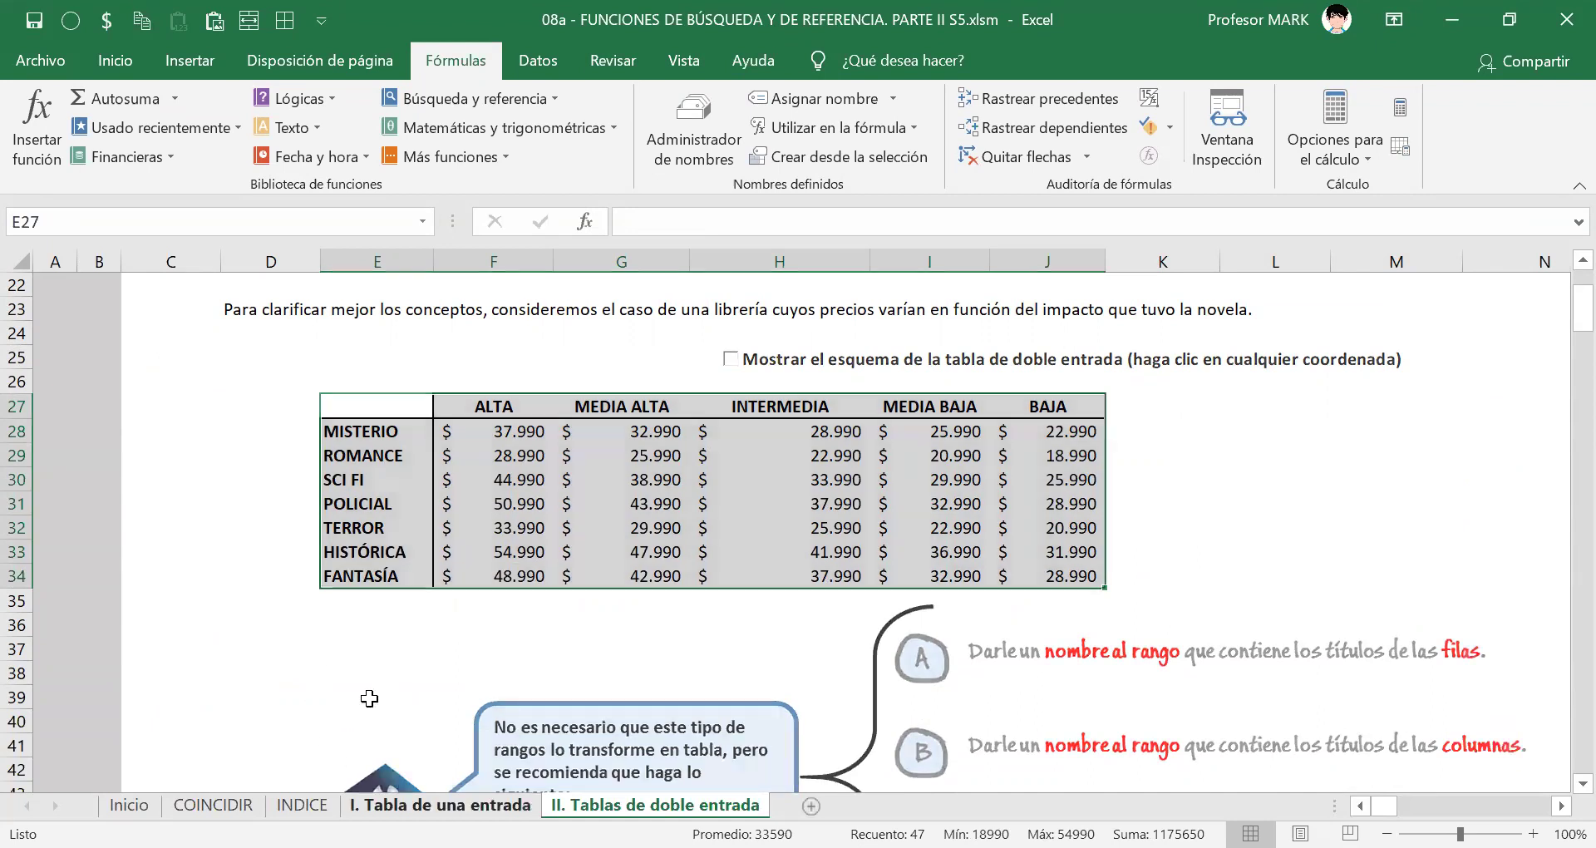
left_click_drag(205, 418, 549, 529)
left_click(547, 529)
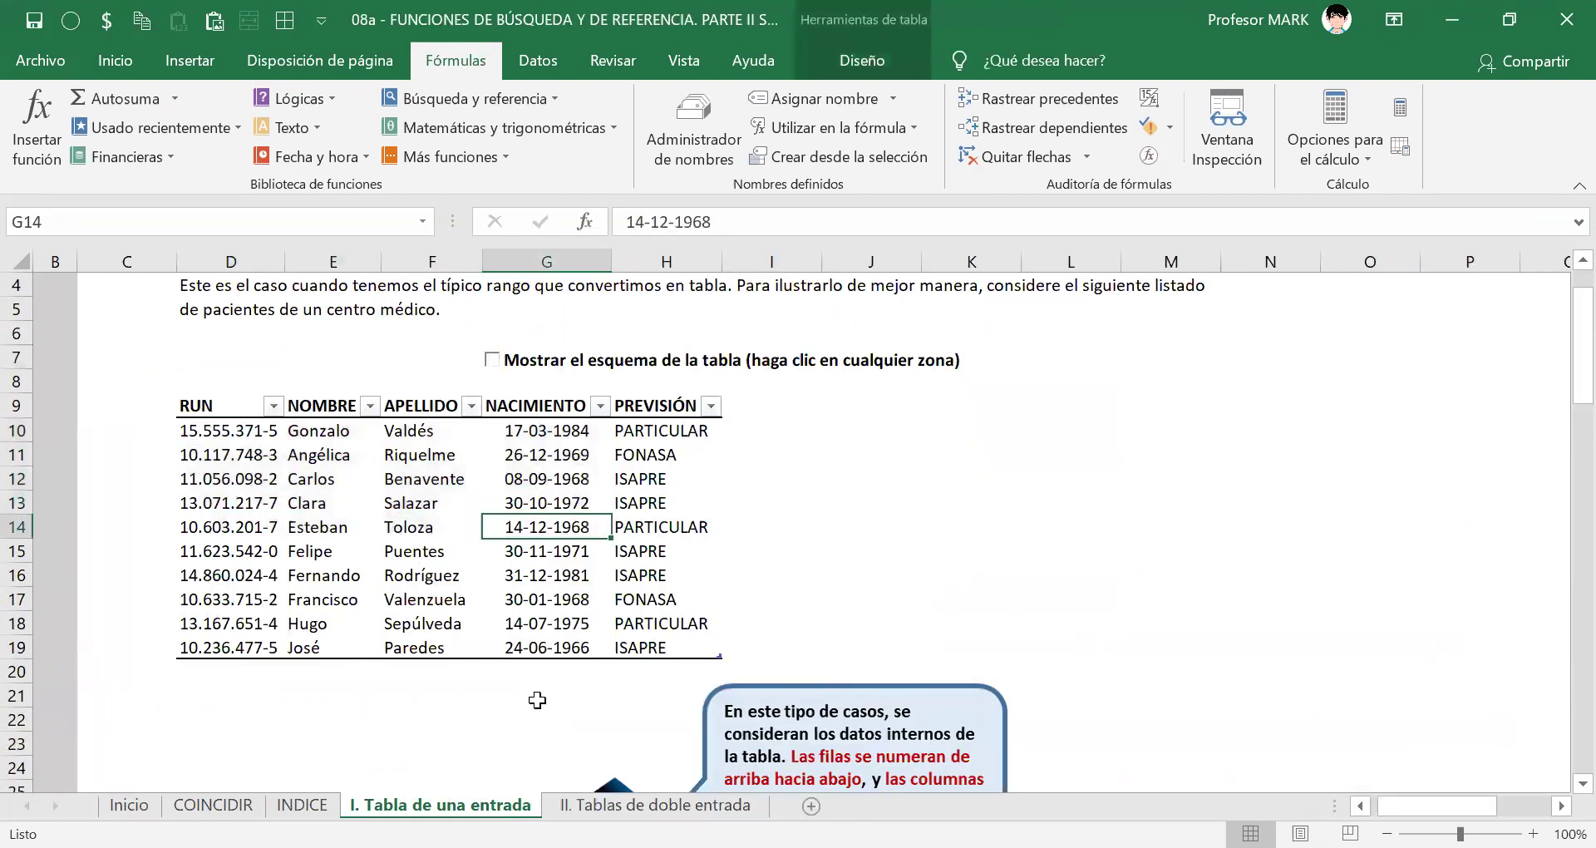
Return to the "II. Tablas de doble entrada" sheet and examine the range E27:J34, focusing on its genre title column.
left_click(582, 804)
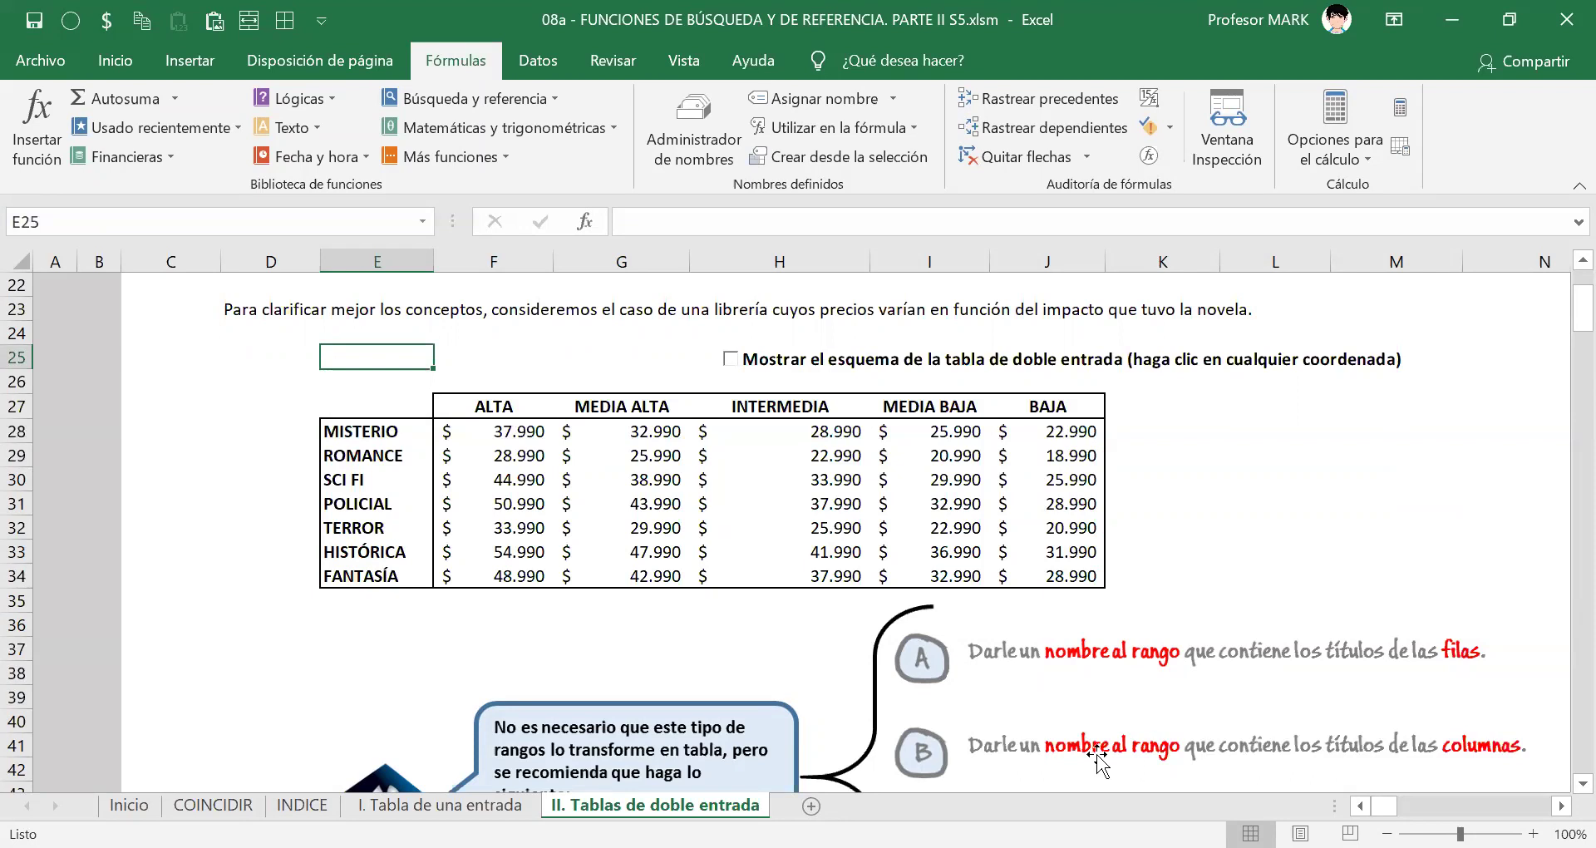
left_click_drag(373, 407, 1096, 582)
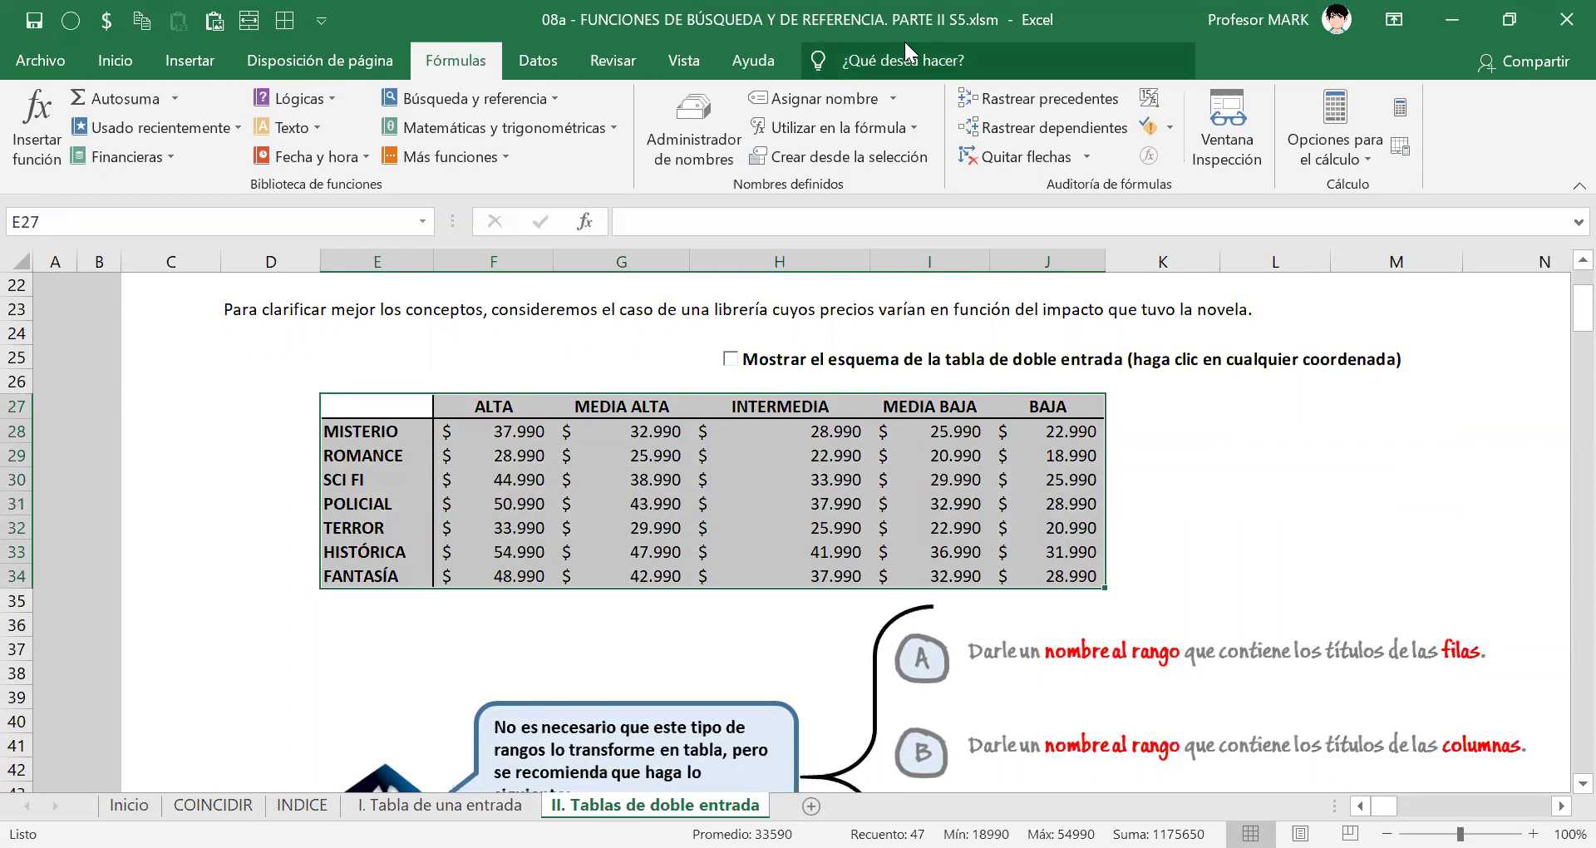
mouse_move(356, 415)
left_mouse_down()
mouse_move(326, 422)
mouse_move(299, 489)
mouse_move(308, 586)
mouse_move(392, 605)
mouse_move(426, 466)
mouse_move(408, 422)
mouse_move(337, 414)
left_mouse_up()
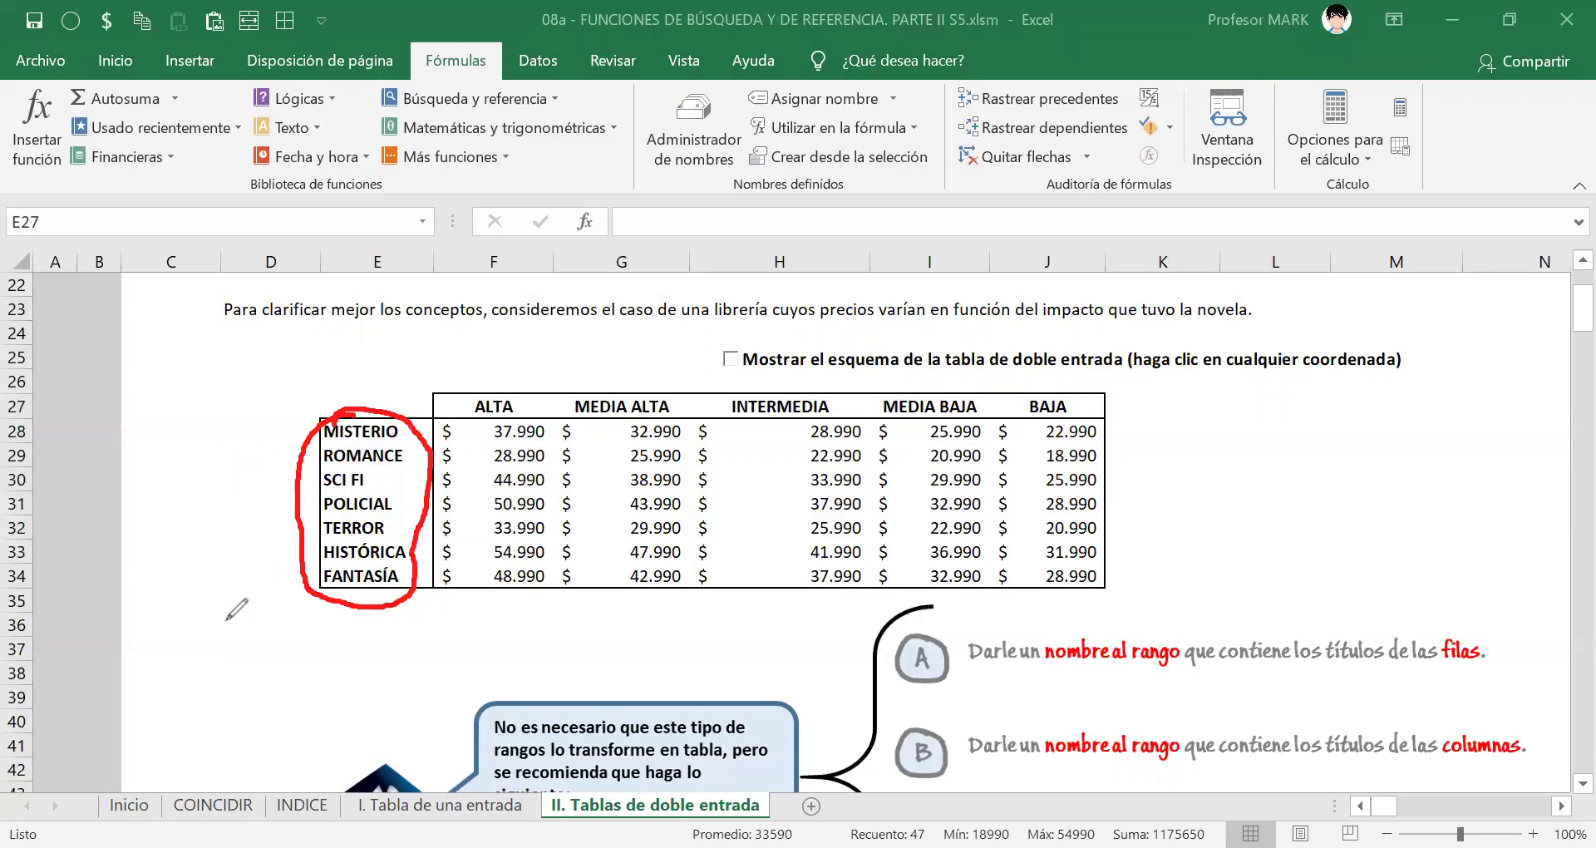
mouse_move(157, 663)
left_mouse_down()
mouse_move(297, 557)
mouse_move(281, 552)
mouse_move(309, 554)
left_mouse_up()
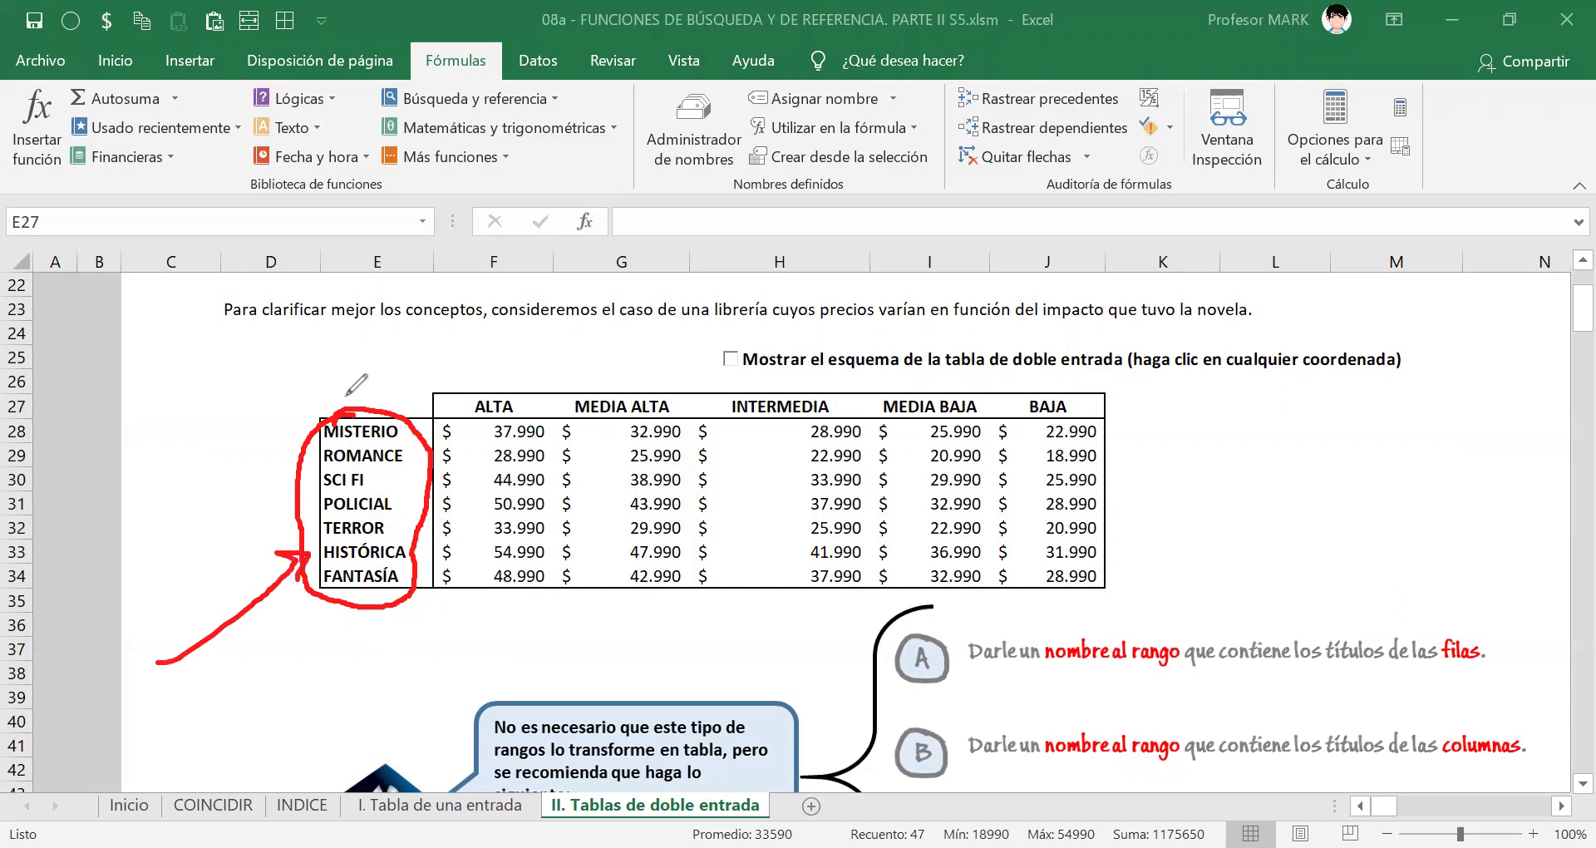
key("Escape")
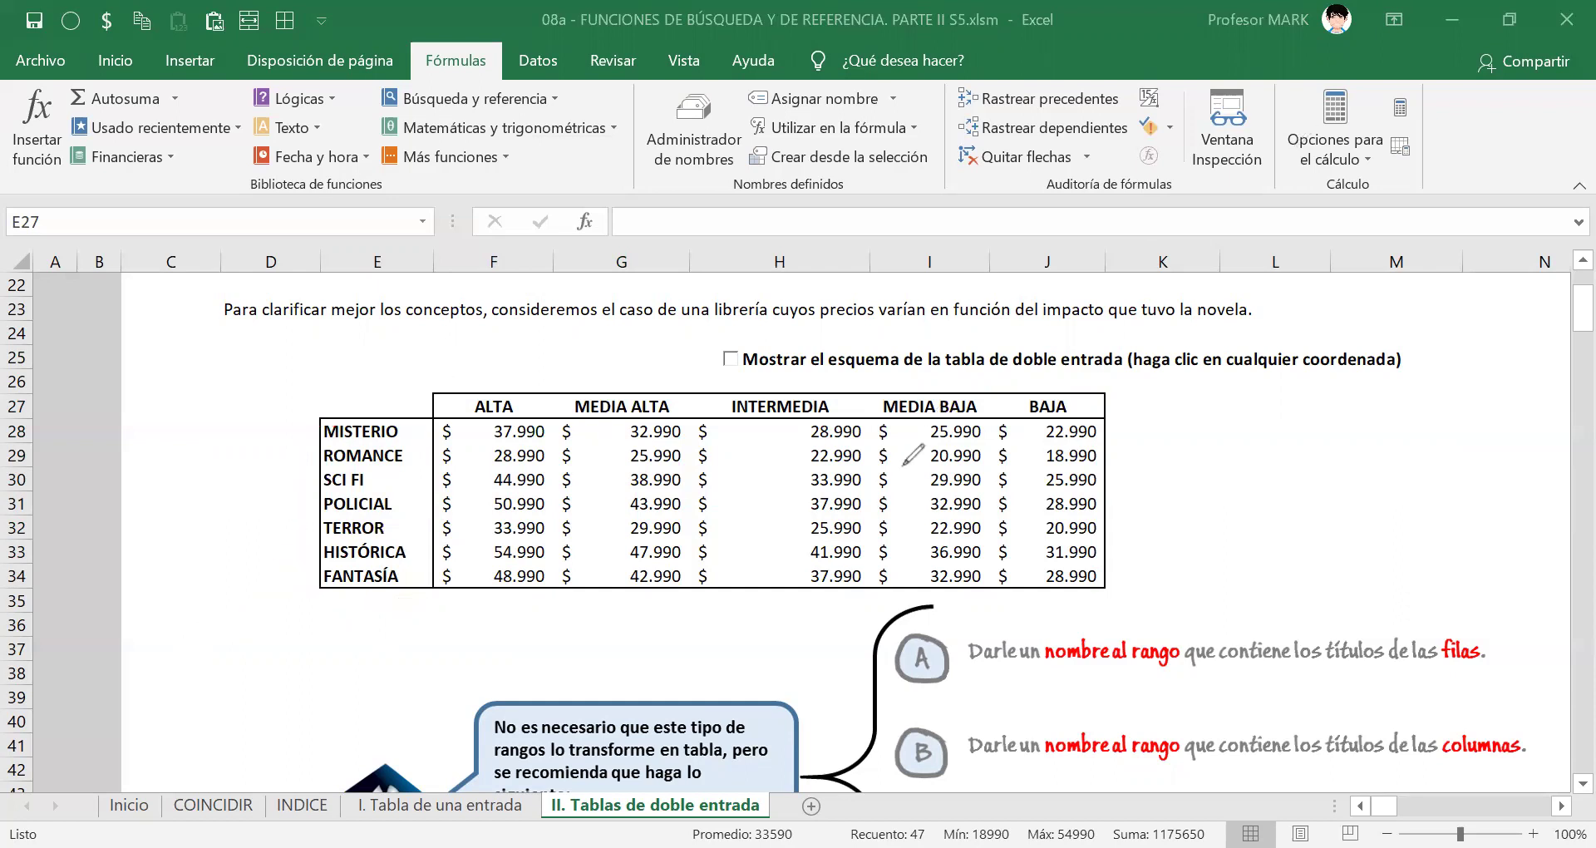
Check the genres offered in the genre drop-down list of exercise 3, leaving SCI FI selected.
scroll(823, 570, "down", 14)
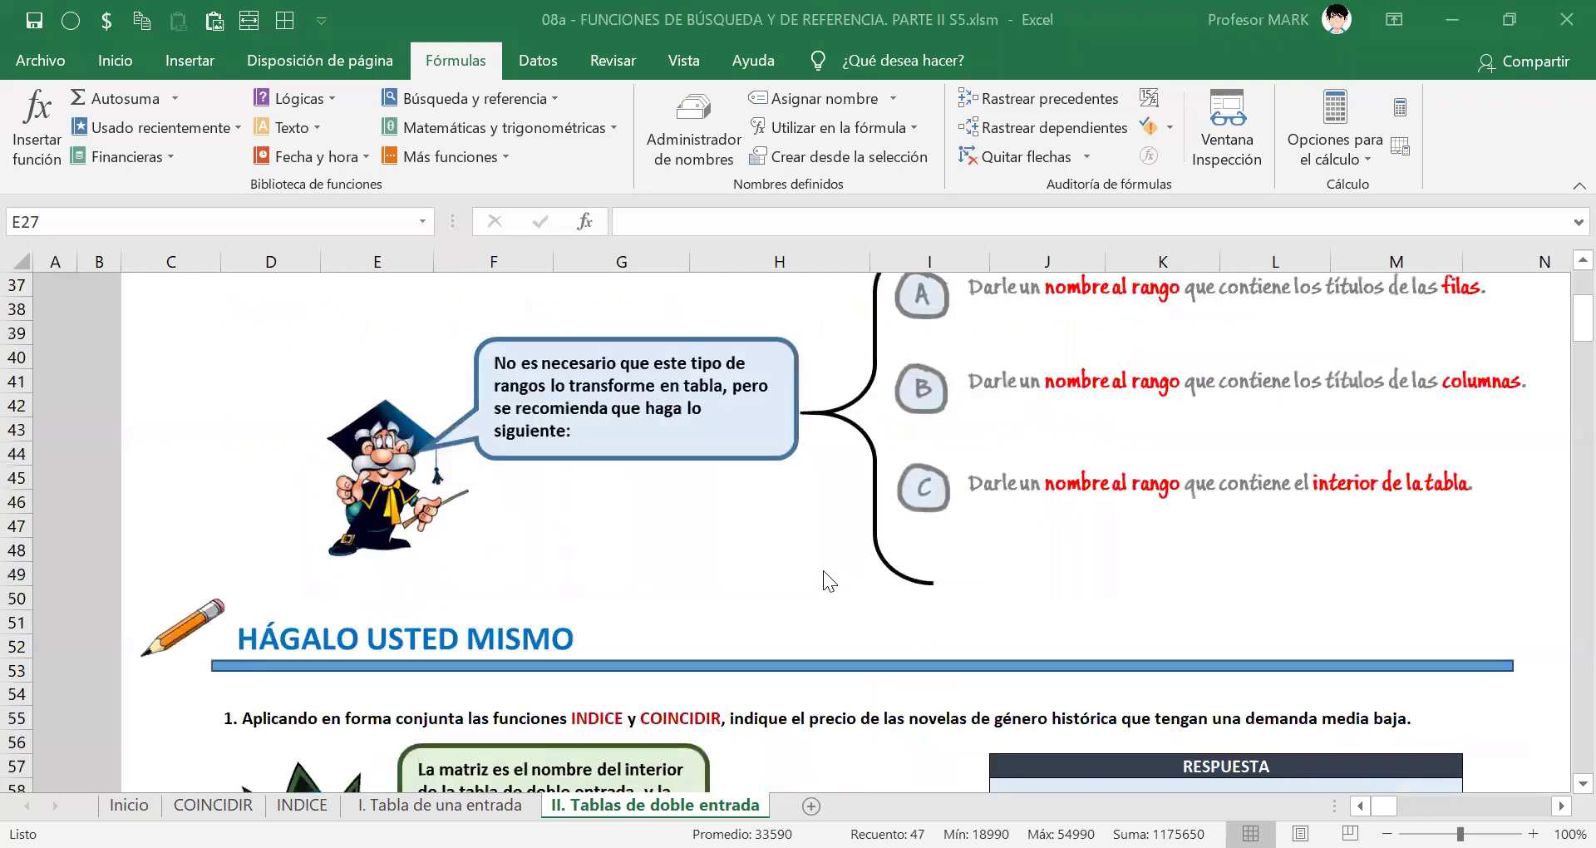
scroll(822, 569, "down", 1)
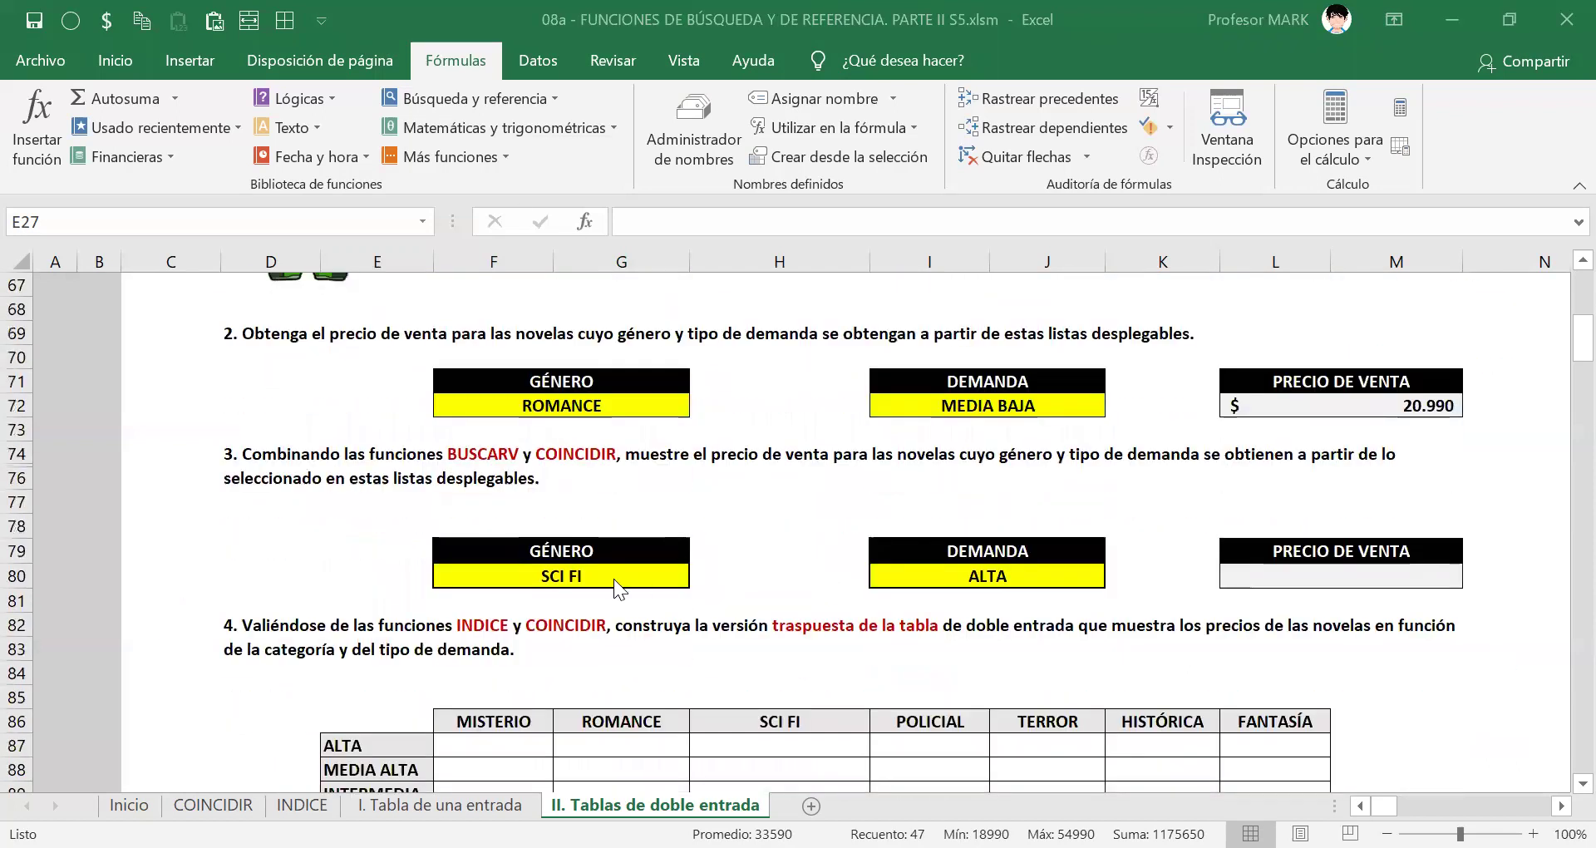
left_click(579, 573)
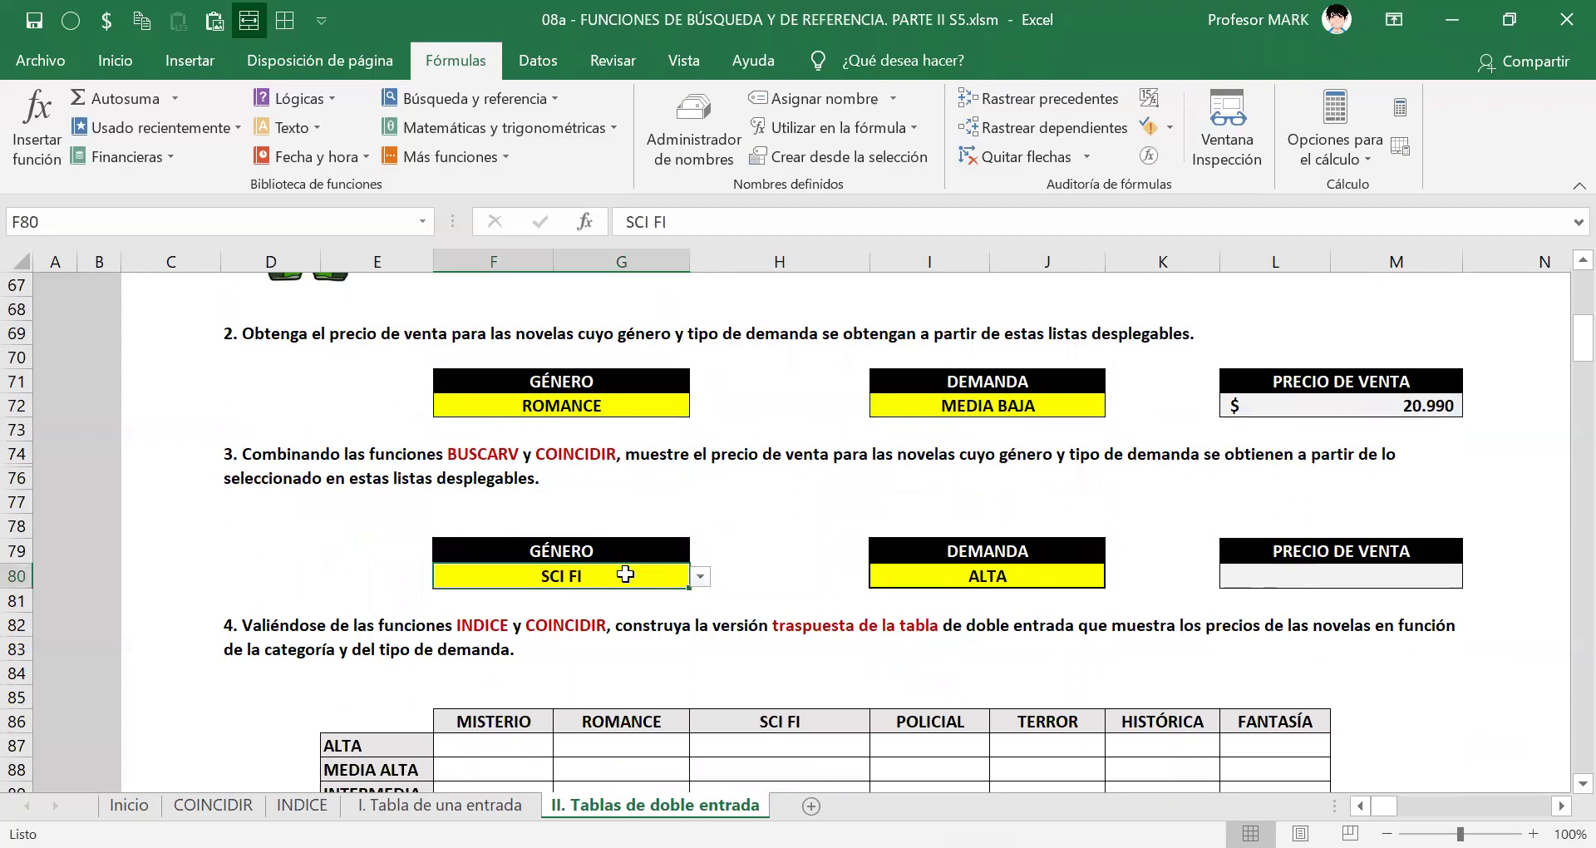
left_click(701, 577)
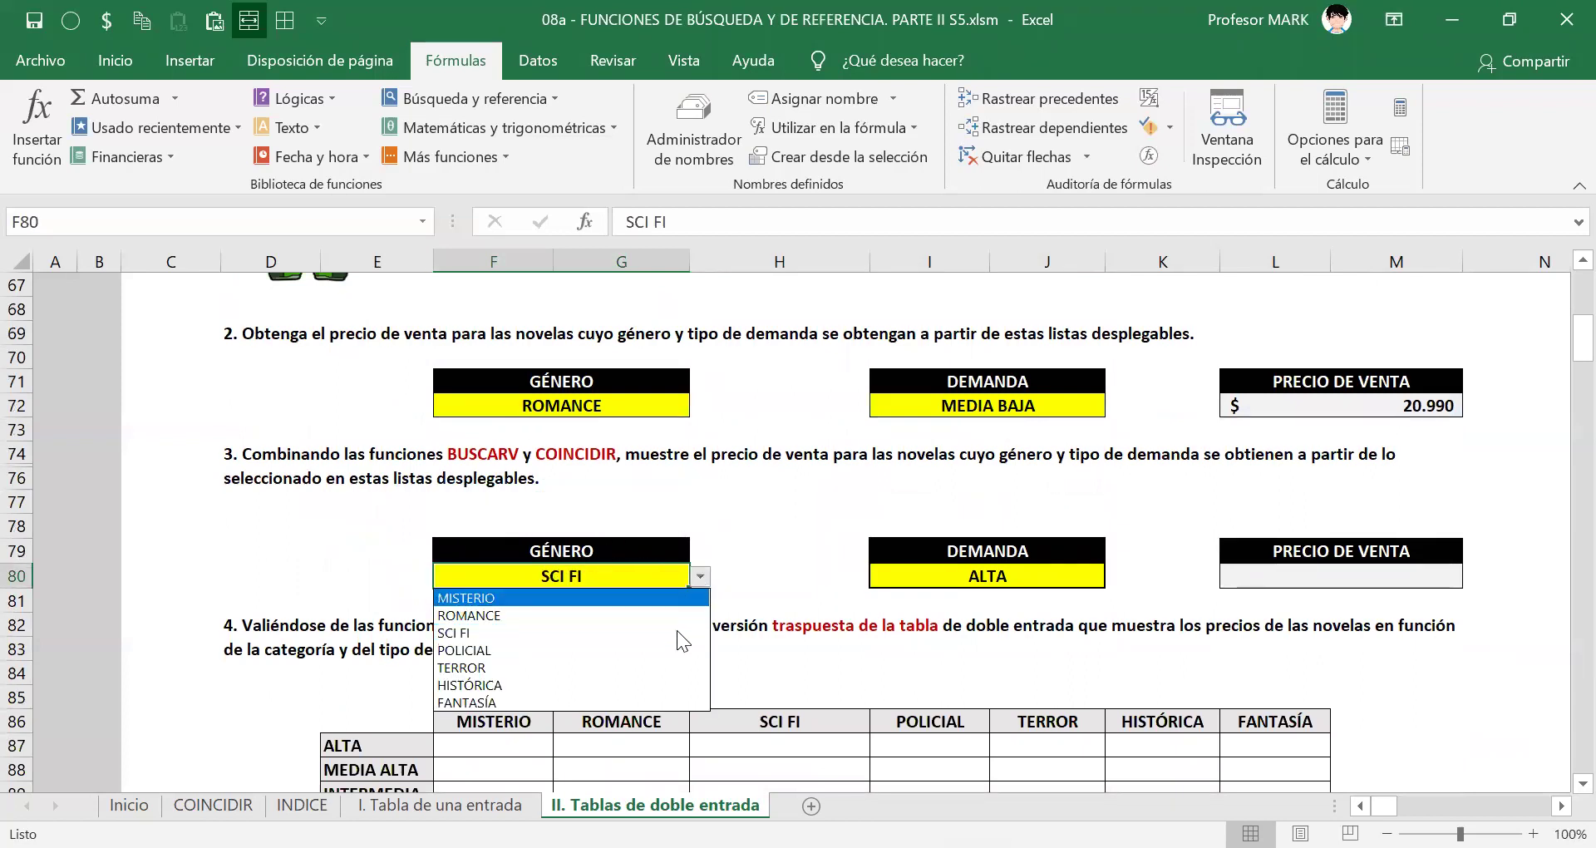
left_click(701, 577)
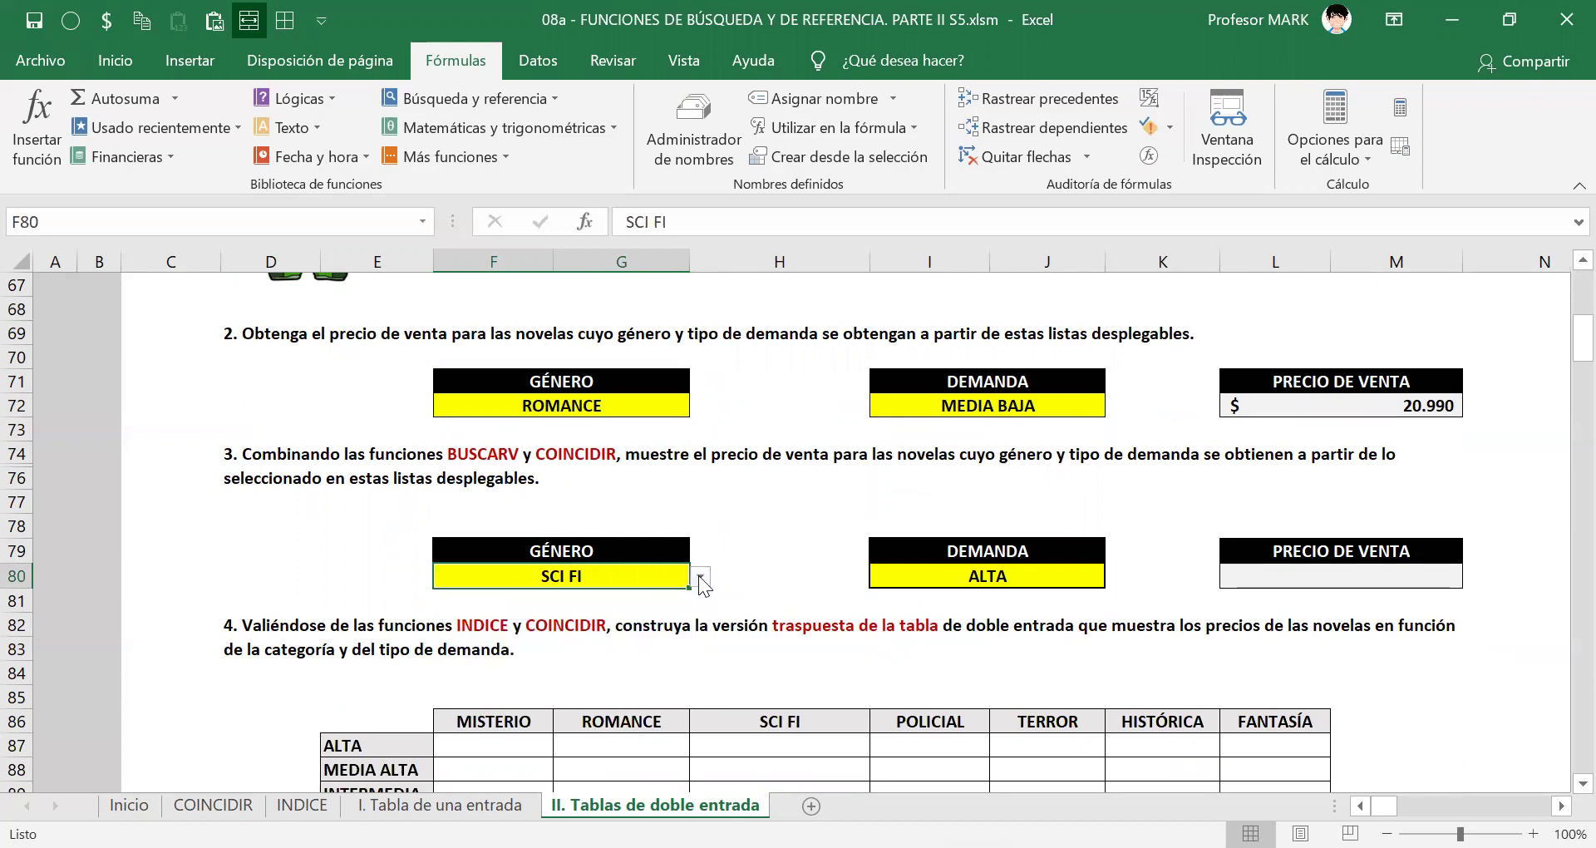
Compare the NOVELAS titles, the PRECIOS_NOVELAS interior and the combined range E28:J34 of the price table.
scroll(430, 544, "up", 10)
scroll(431, 545, "up", 4)
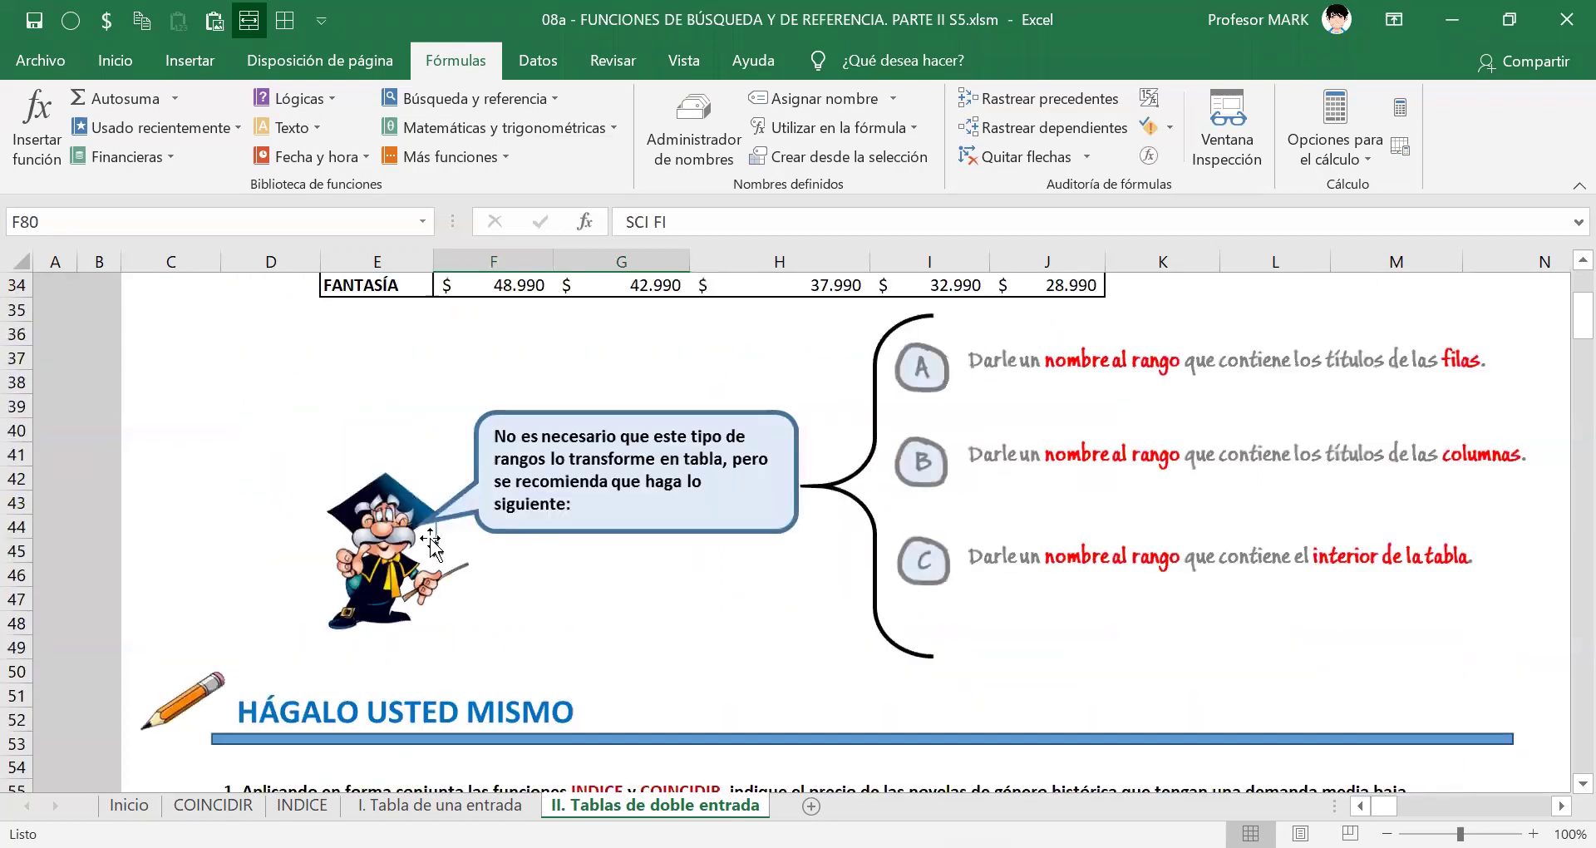
left_click_drag(399, 359, 366, 504)
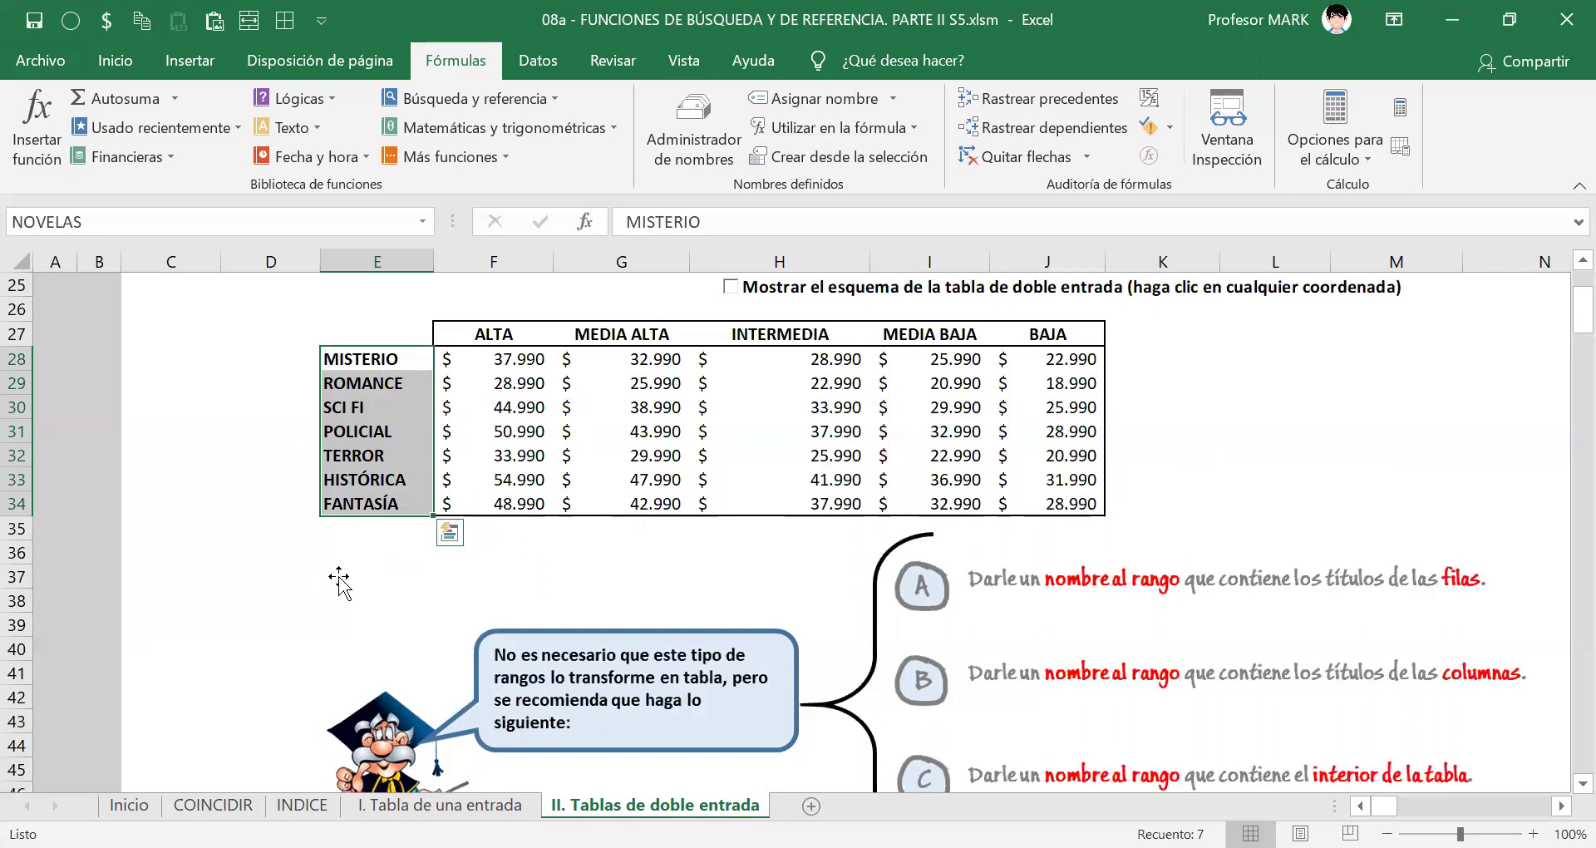
left_click(539, 362)
mouse_move(539, 362)
left_mouse_down()
mouse_move(798, 384)
mouse_move(1027, 457)
mouse_move(1028, 496)
left_mouse_up()
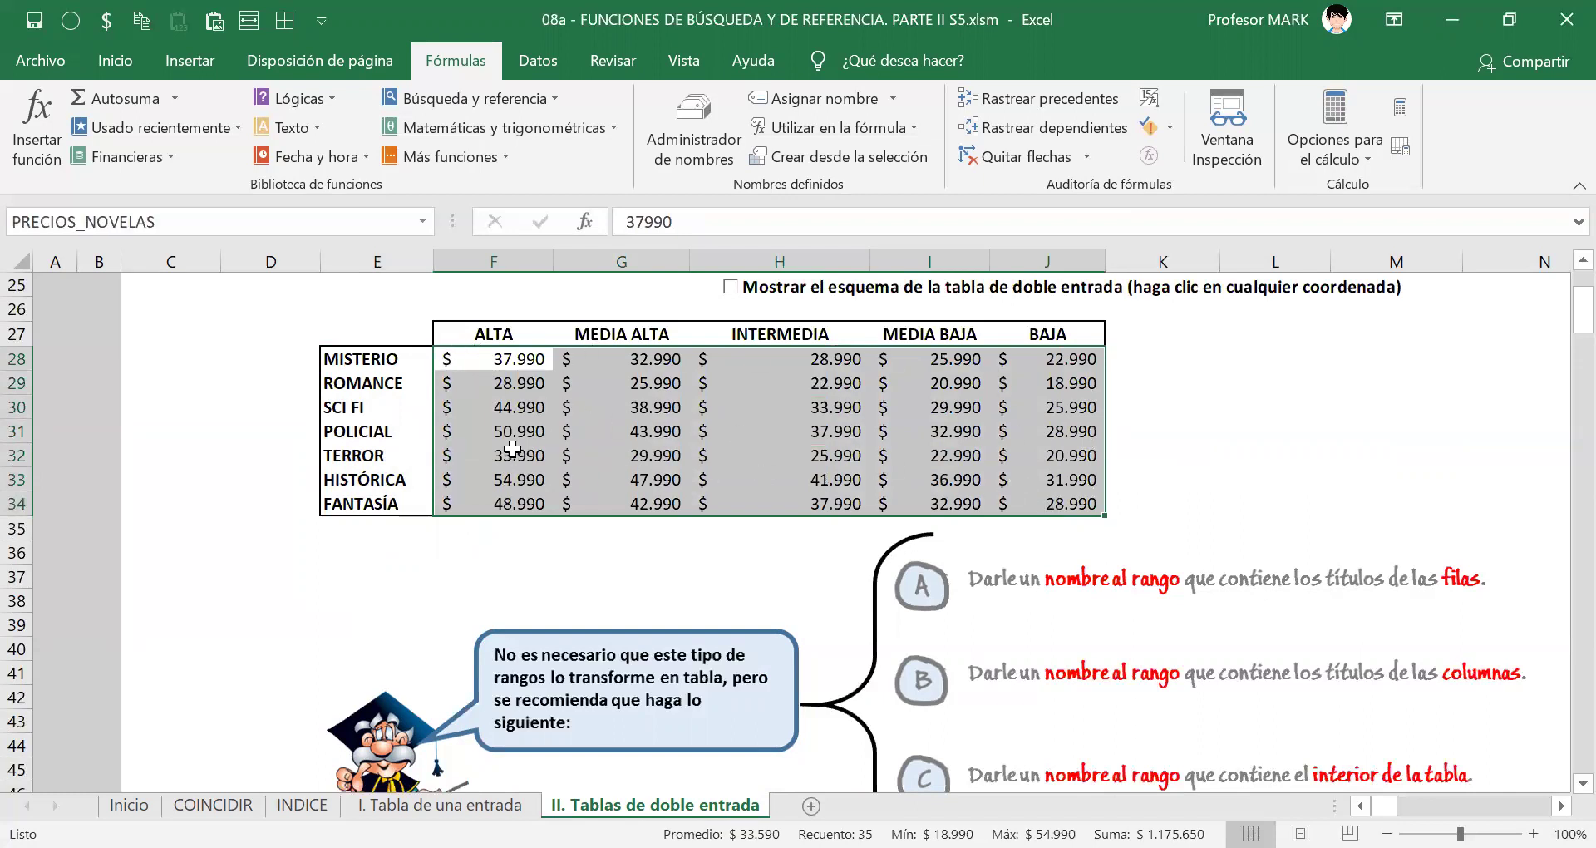
left_click_drag(409, 360, 1069, 507)
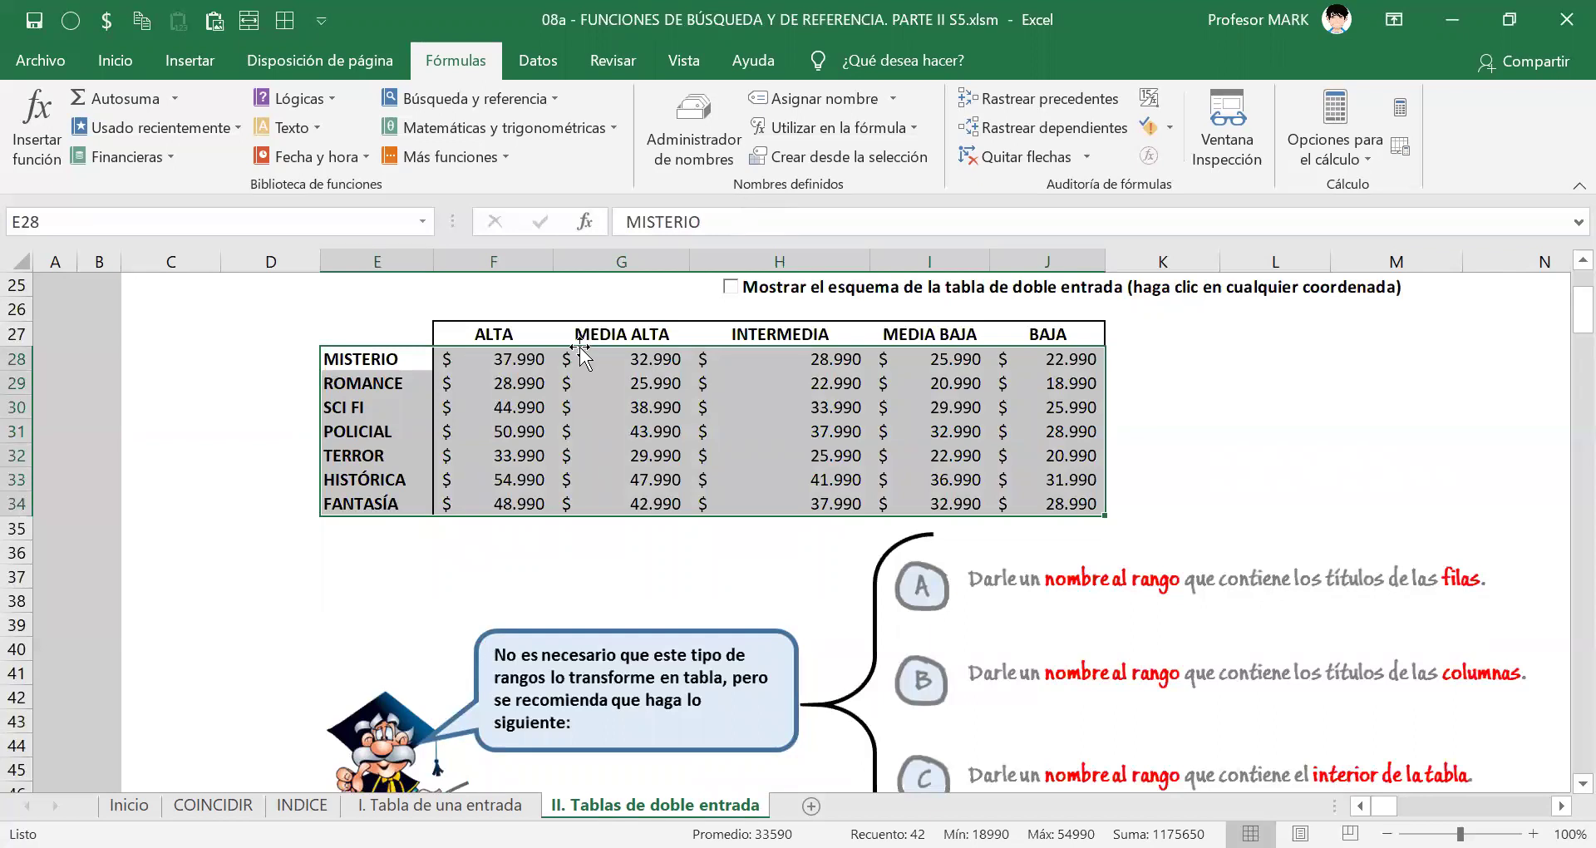
left_click(589, 404)
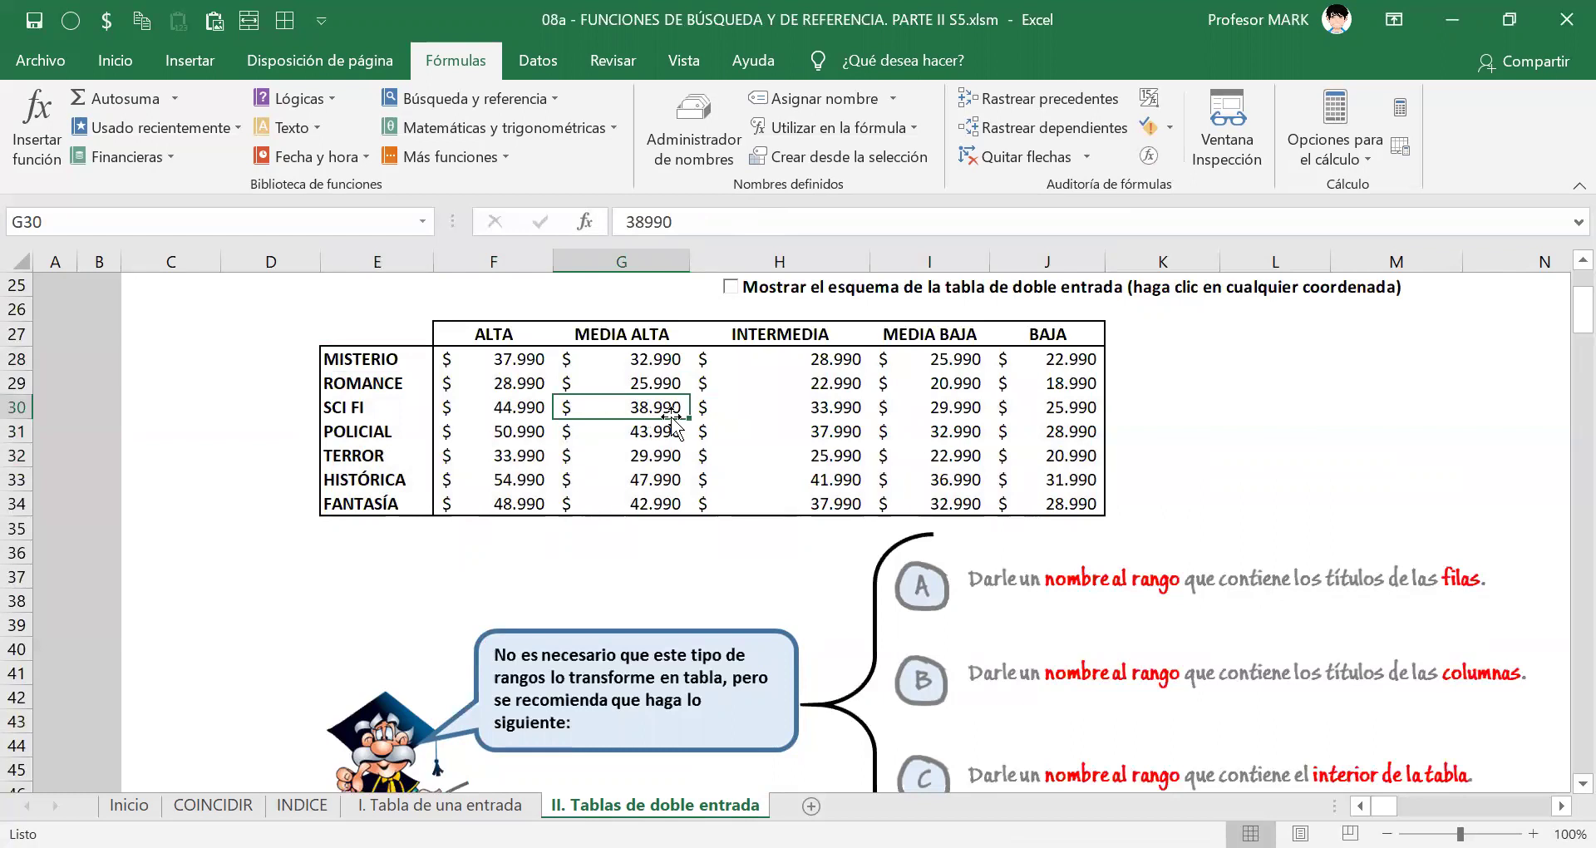
Inspect the demand selection cell of exercise 3.
scroll(689, 420, "down", 9)
scroll(689, 422, "down", 4)
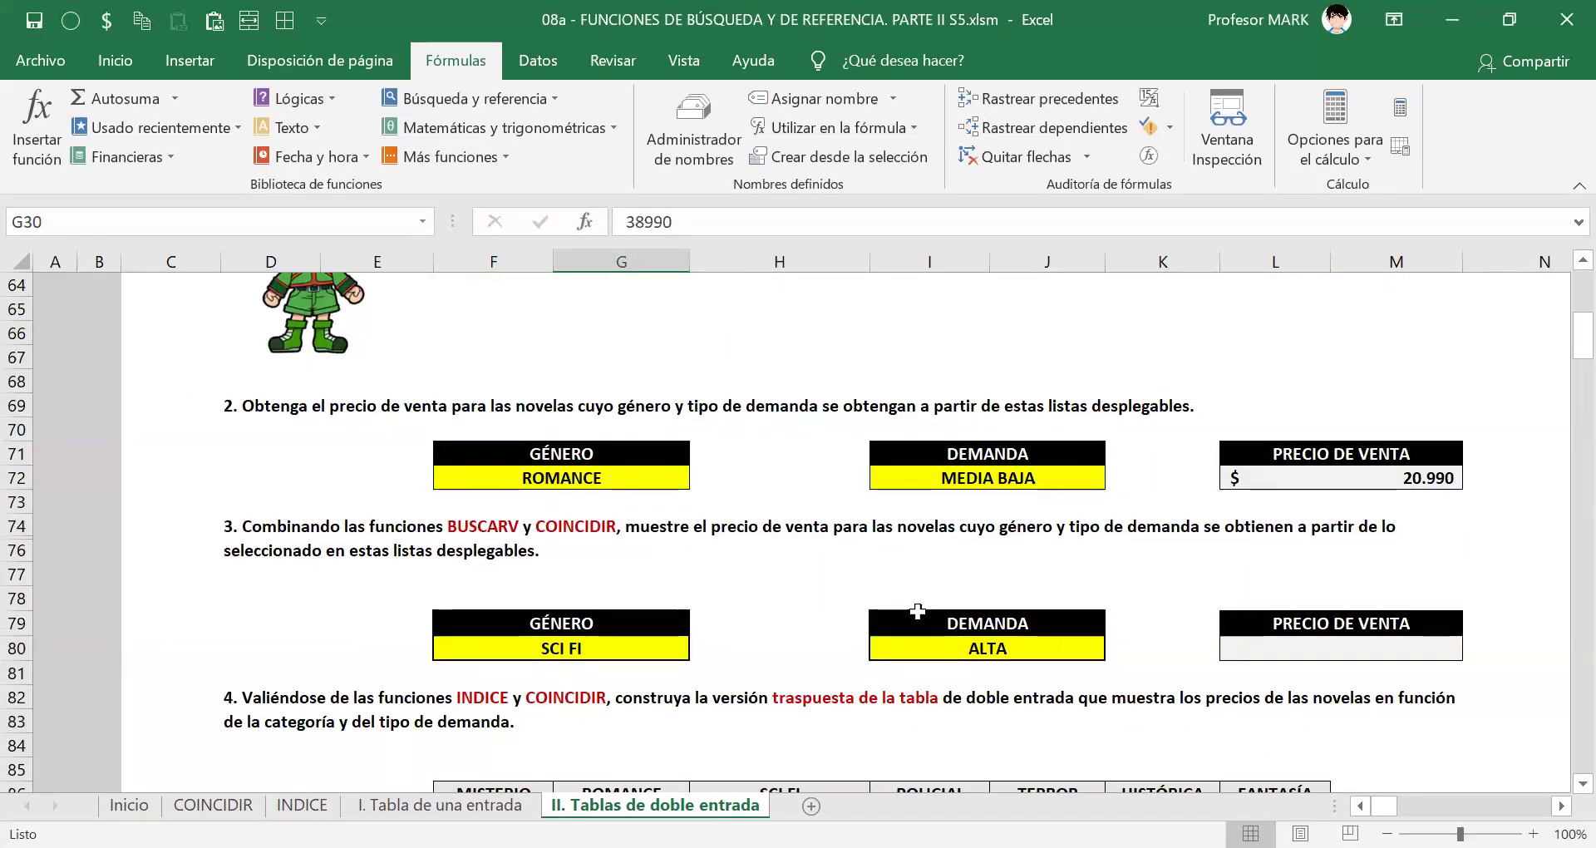
left_click(933, 648)
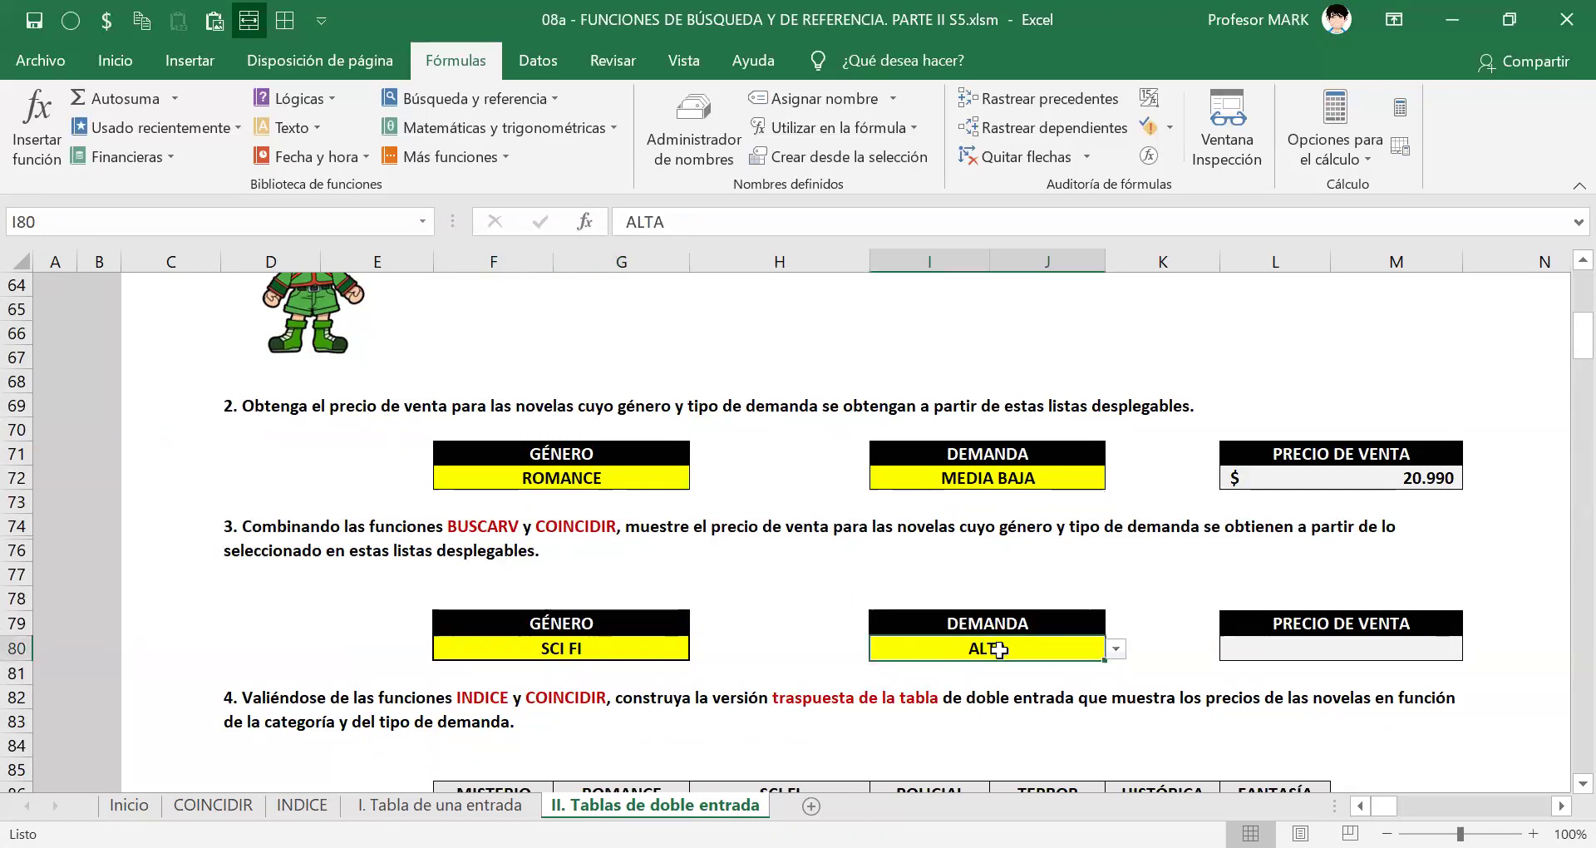
scroll(978, 635, "down", 2)
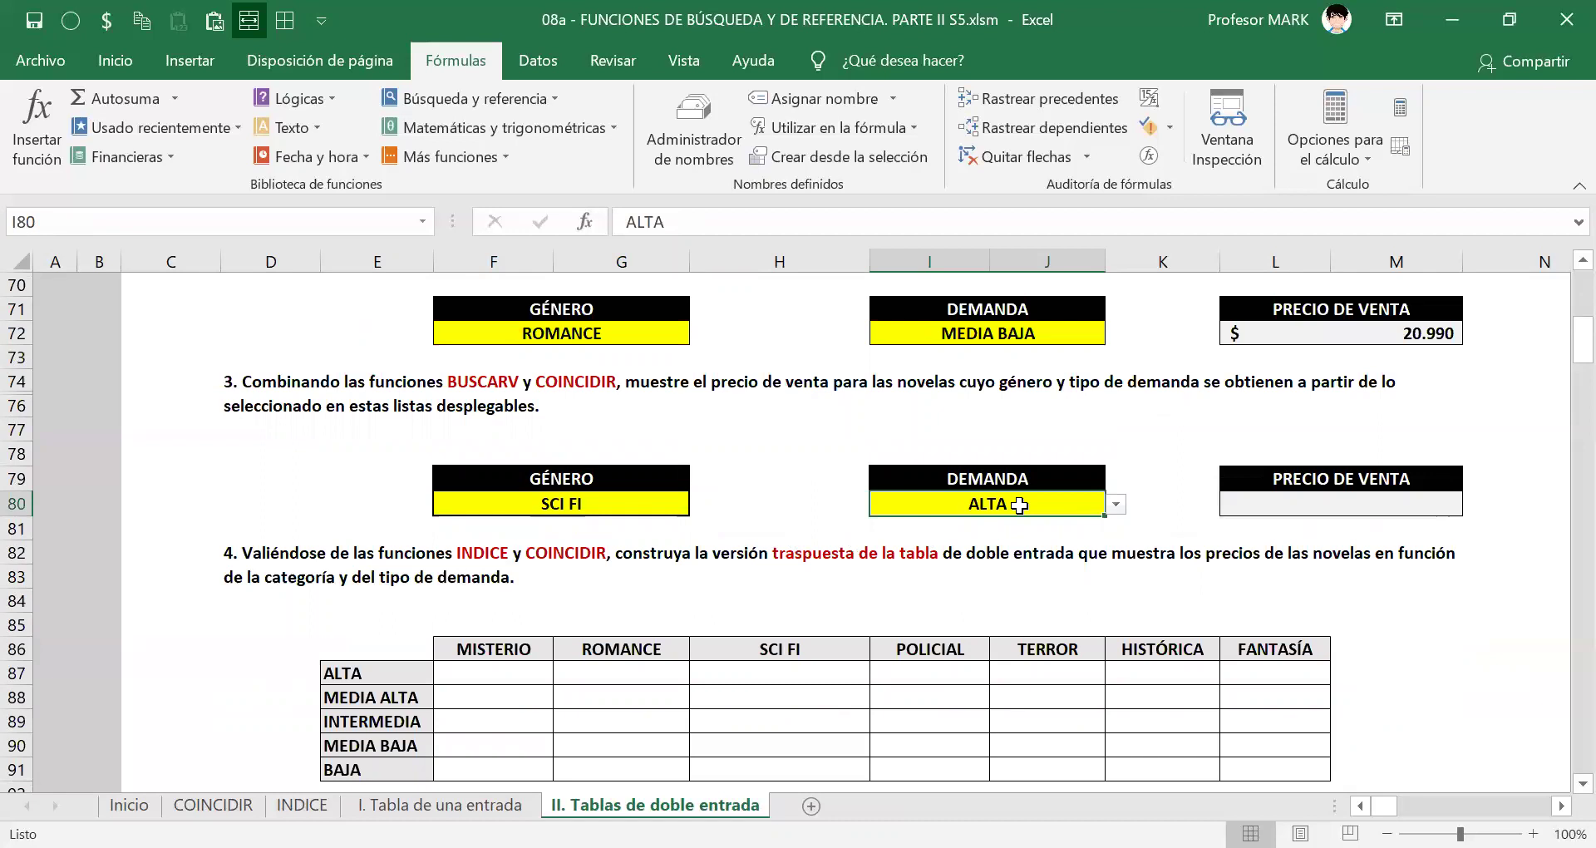
Relate the genre selected in exercise 3 to the genre titles in the first column of the price table.
scroll(1023, 374, "up", 14)
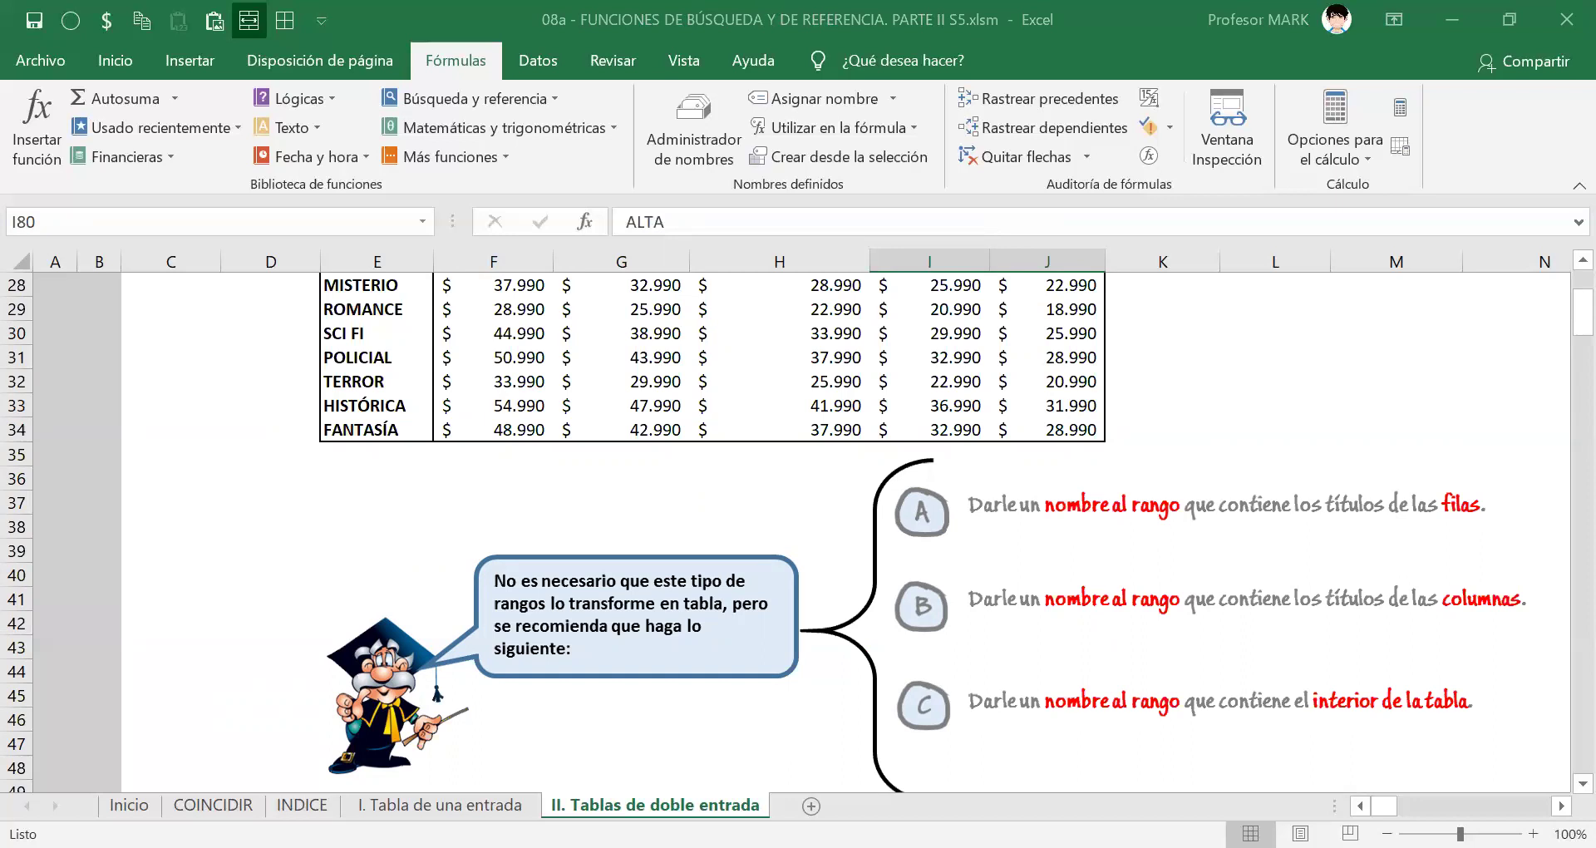
scroll(406, 524, "up", 2)
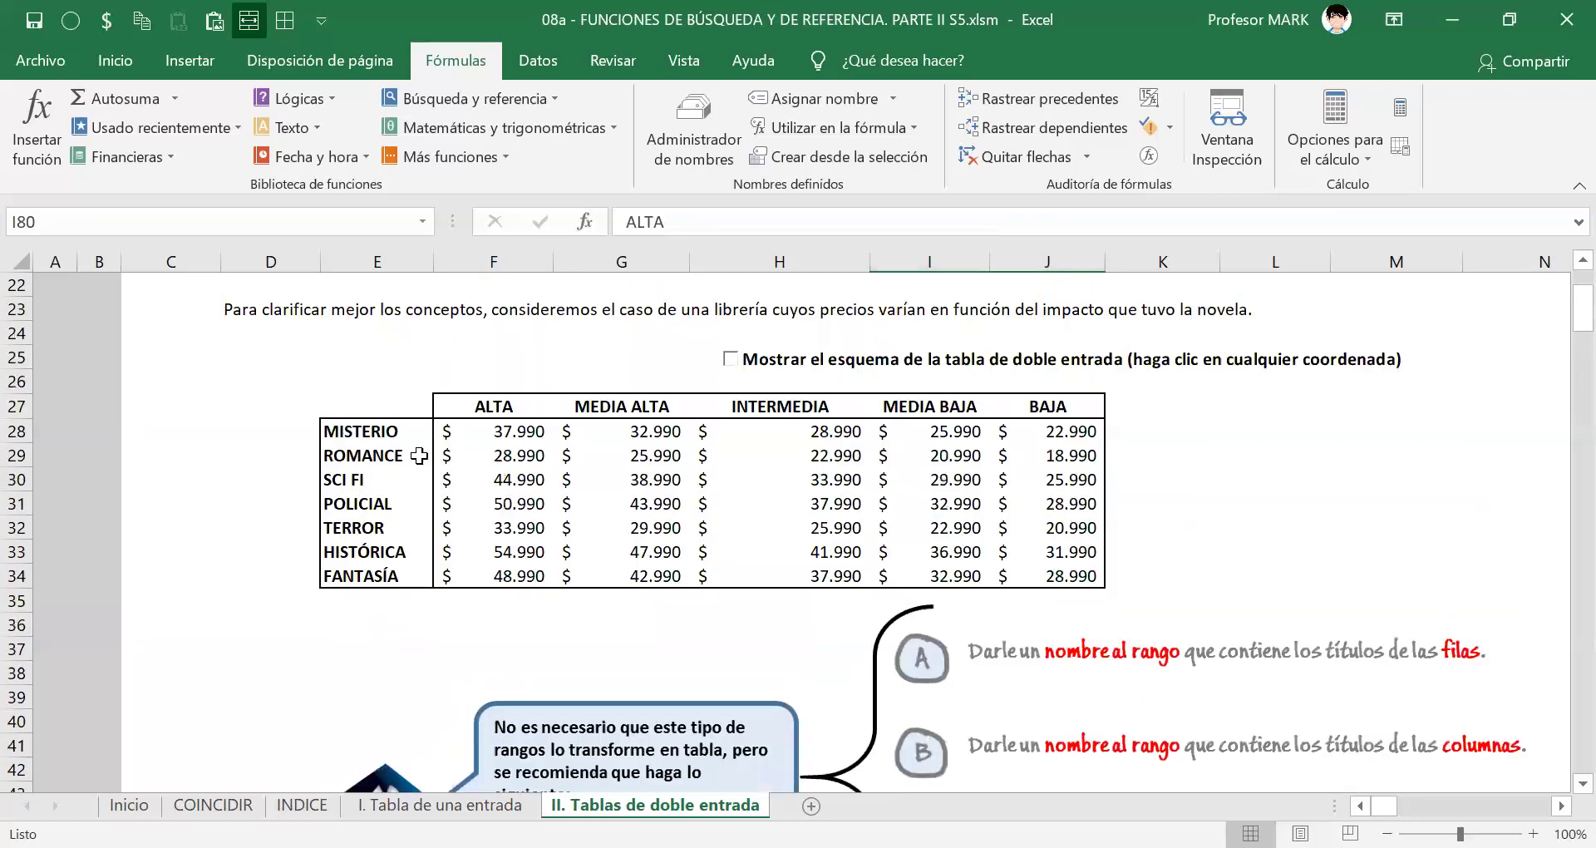
left_click_drag(353, 431, 360, 572)
scroll(956, 596, "down", 13)
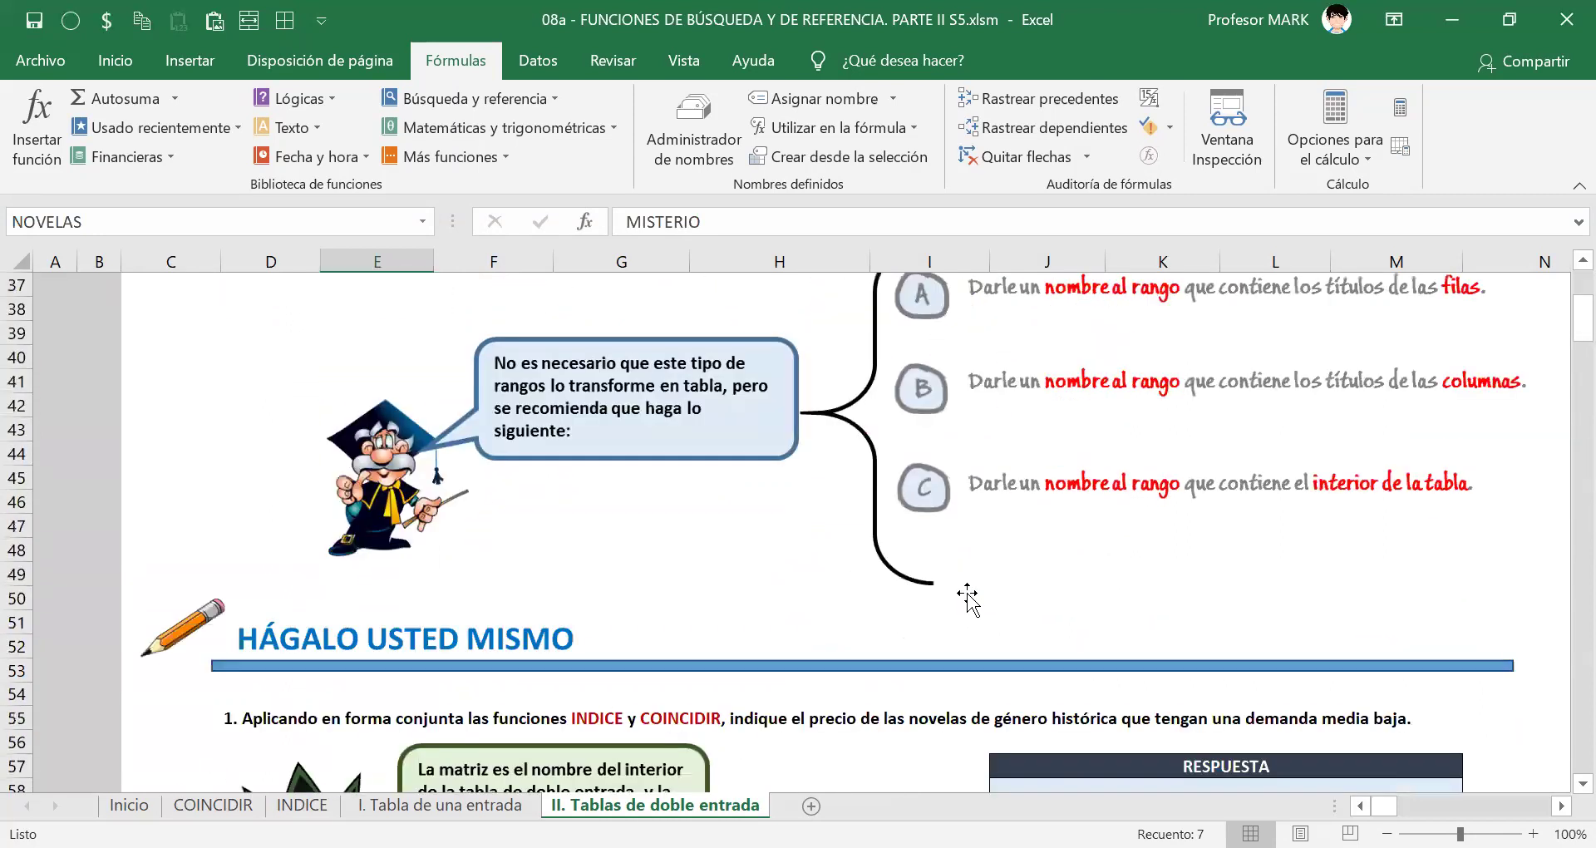
scroll(956, 595, "down", 2)
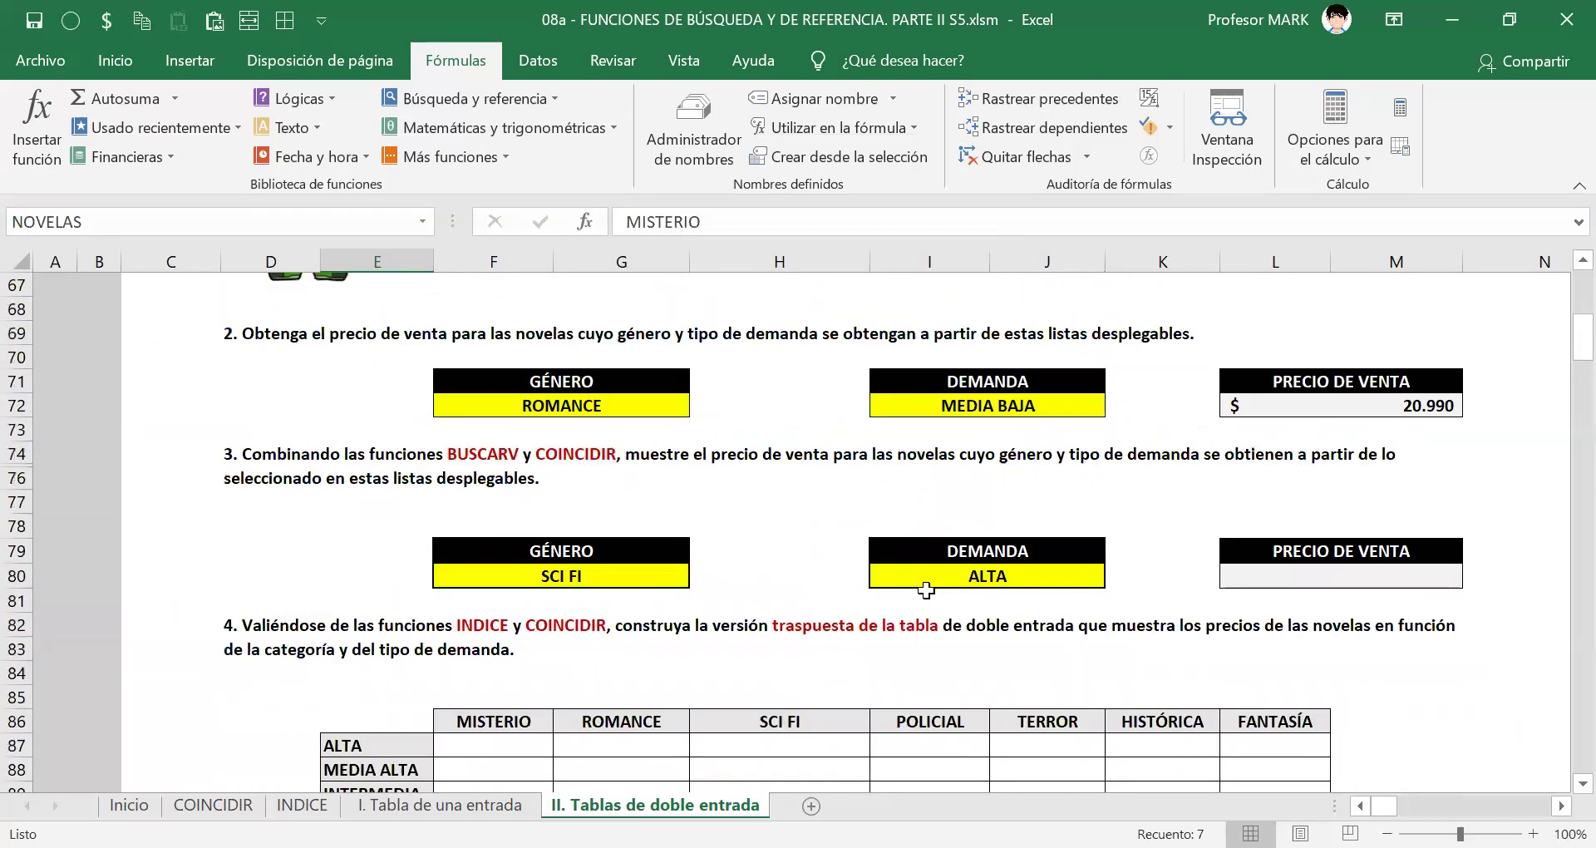
left_click(607, 572)
scroll(504, 595, "up", 12)
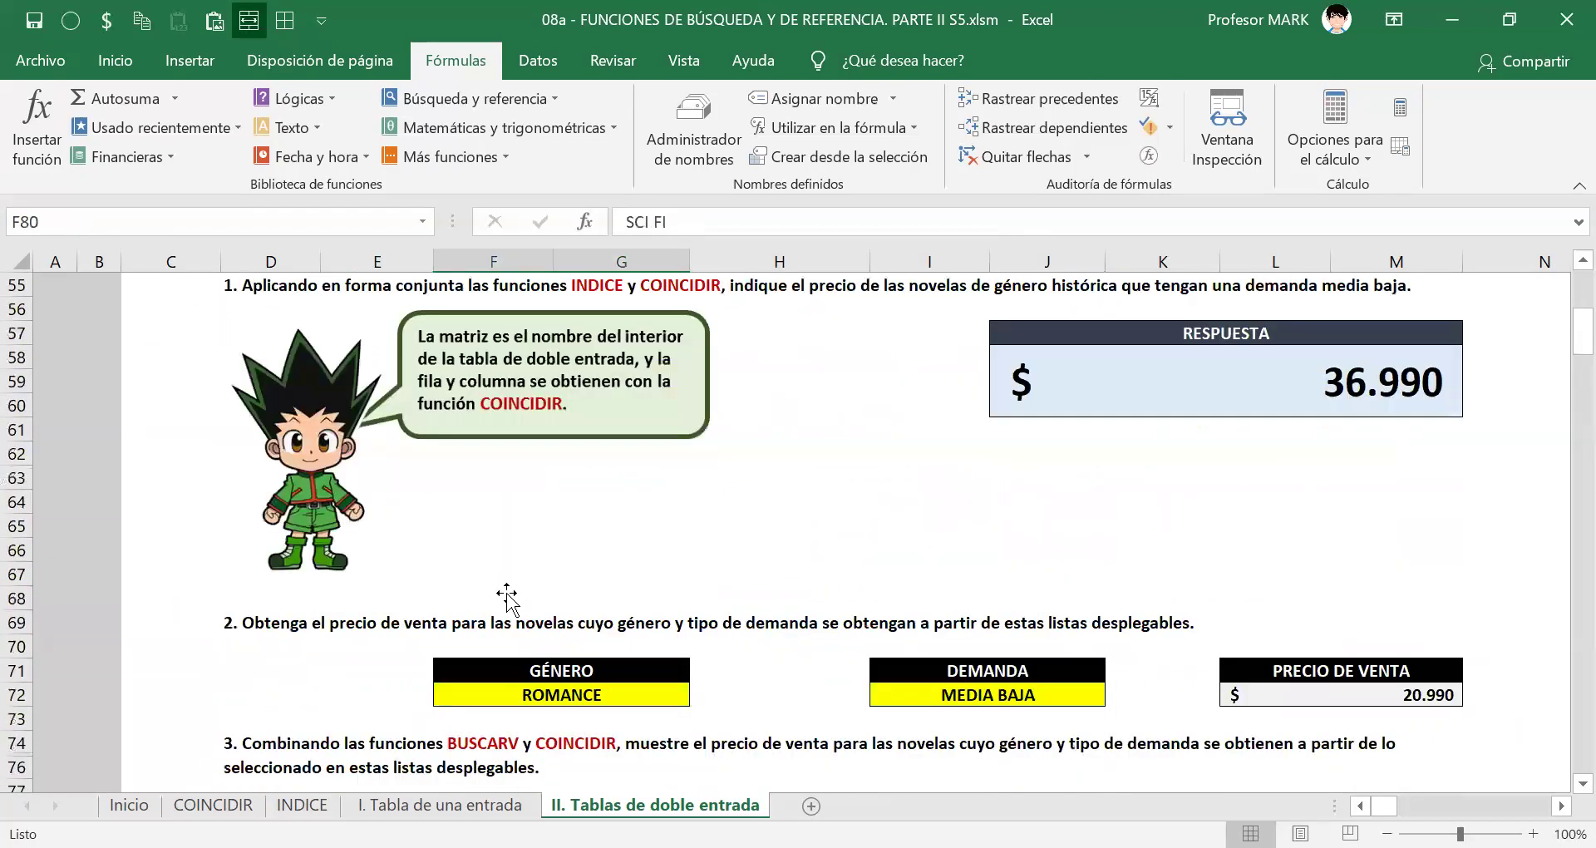
scroll(504, 596, "up", 3)
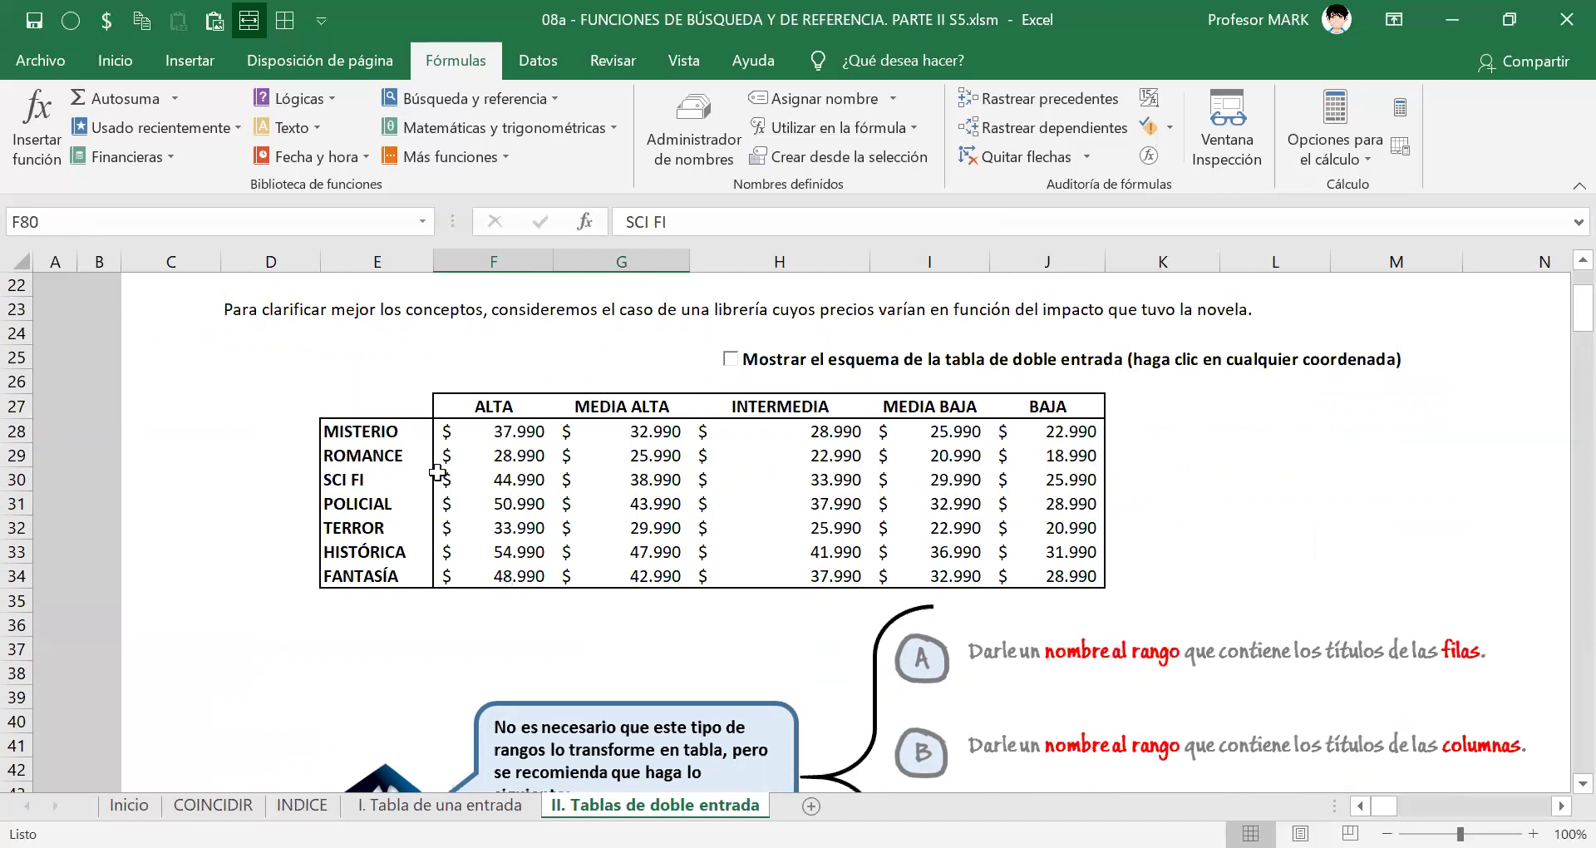
Compare the genre titles, the price interior and the ALTA heading with the combined range E28:J34, leaving that range selected.
left_click_drag(378, 434, 387, 578)
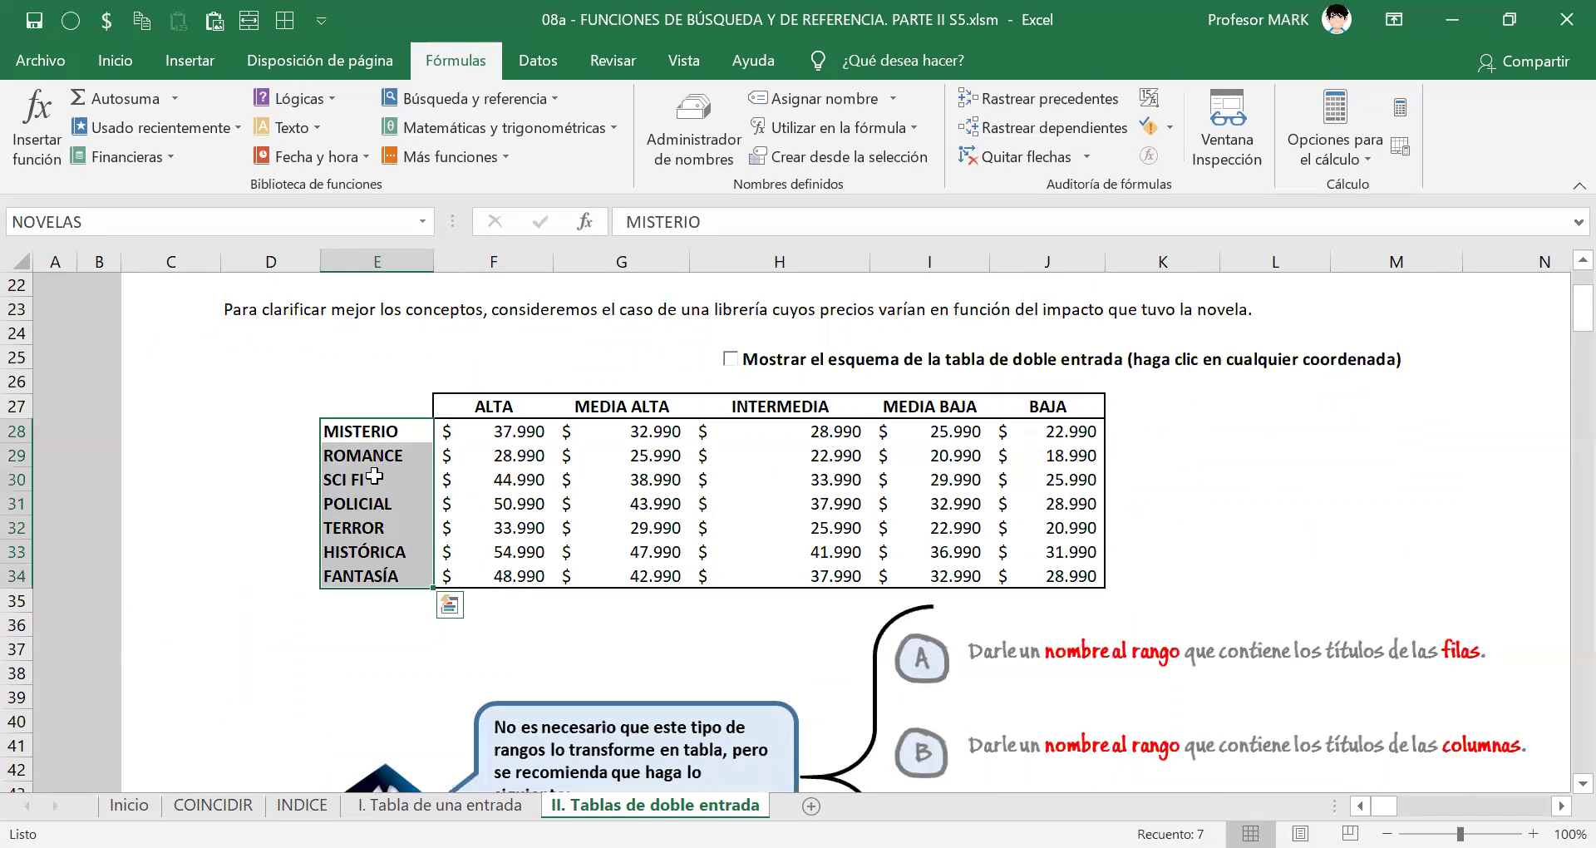
left_click_drag(398, 427, 1086, 575)
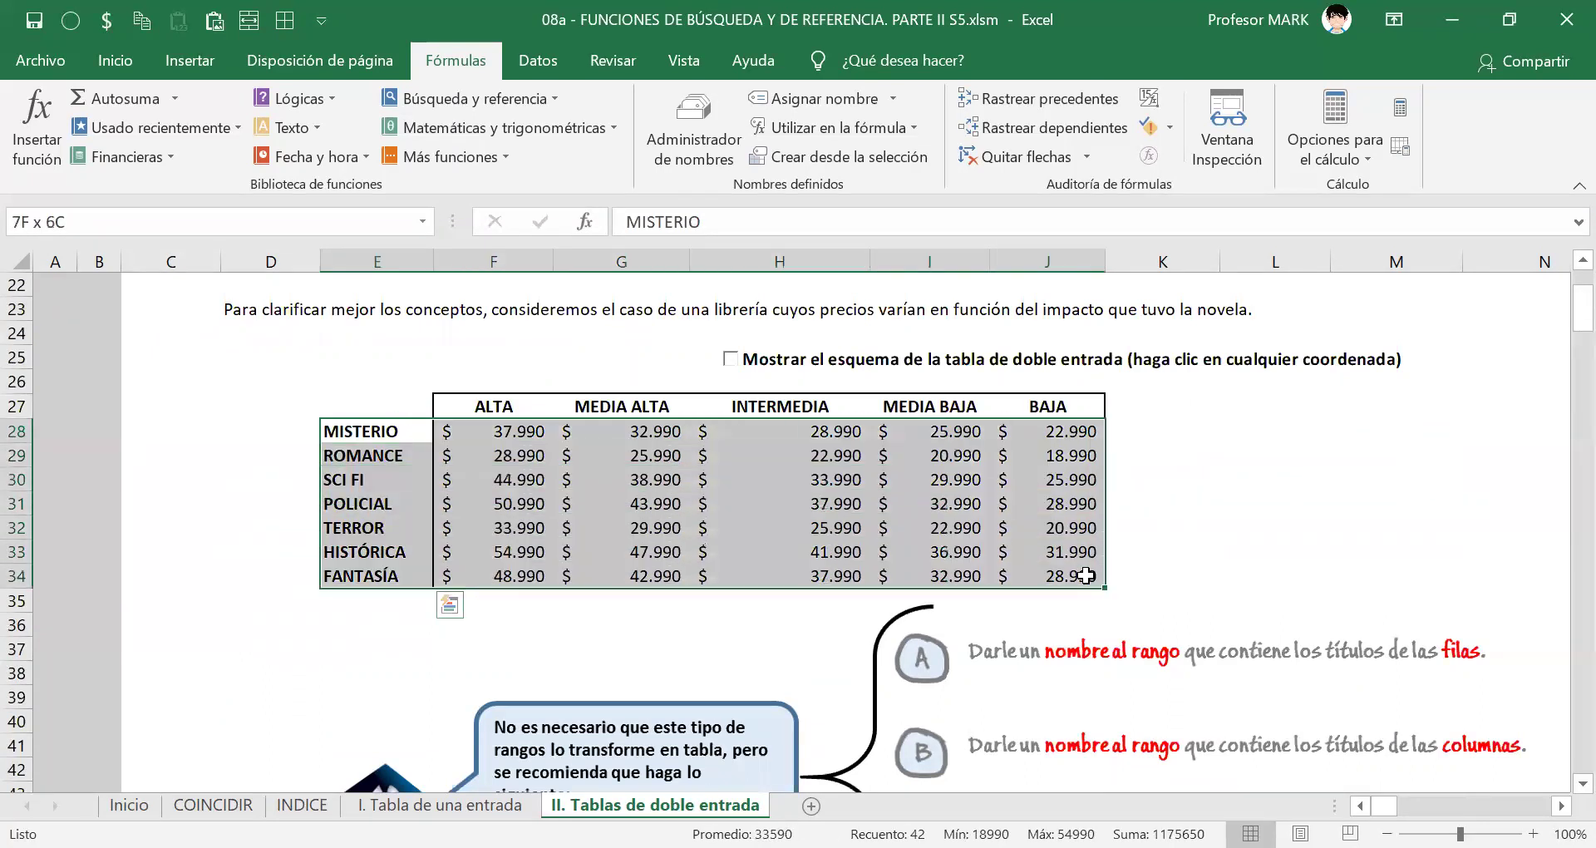
left_click_drag(503, 430, 1042, 574)
left_click_drag(375, 425, 1035, 586)
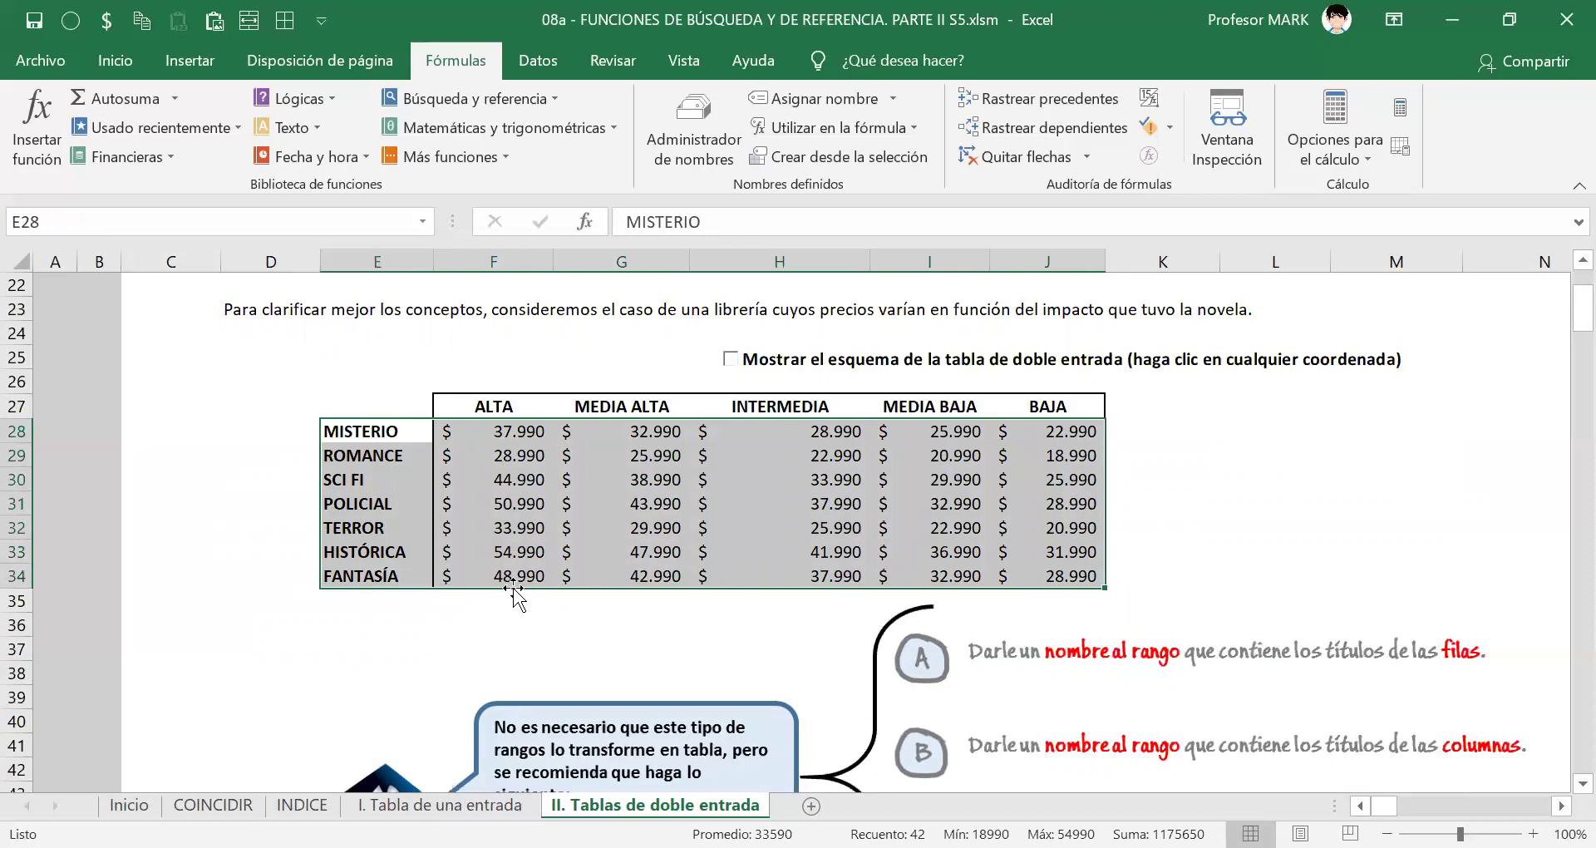
left_click(524, 409)
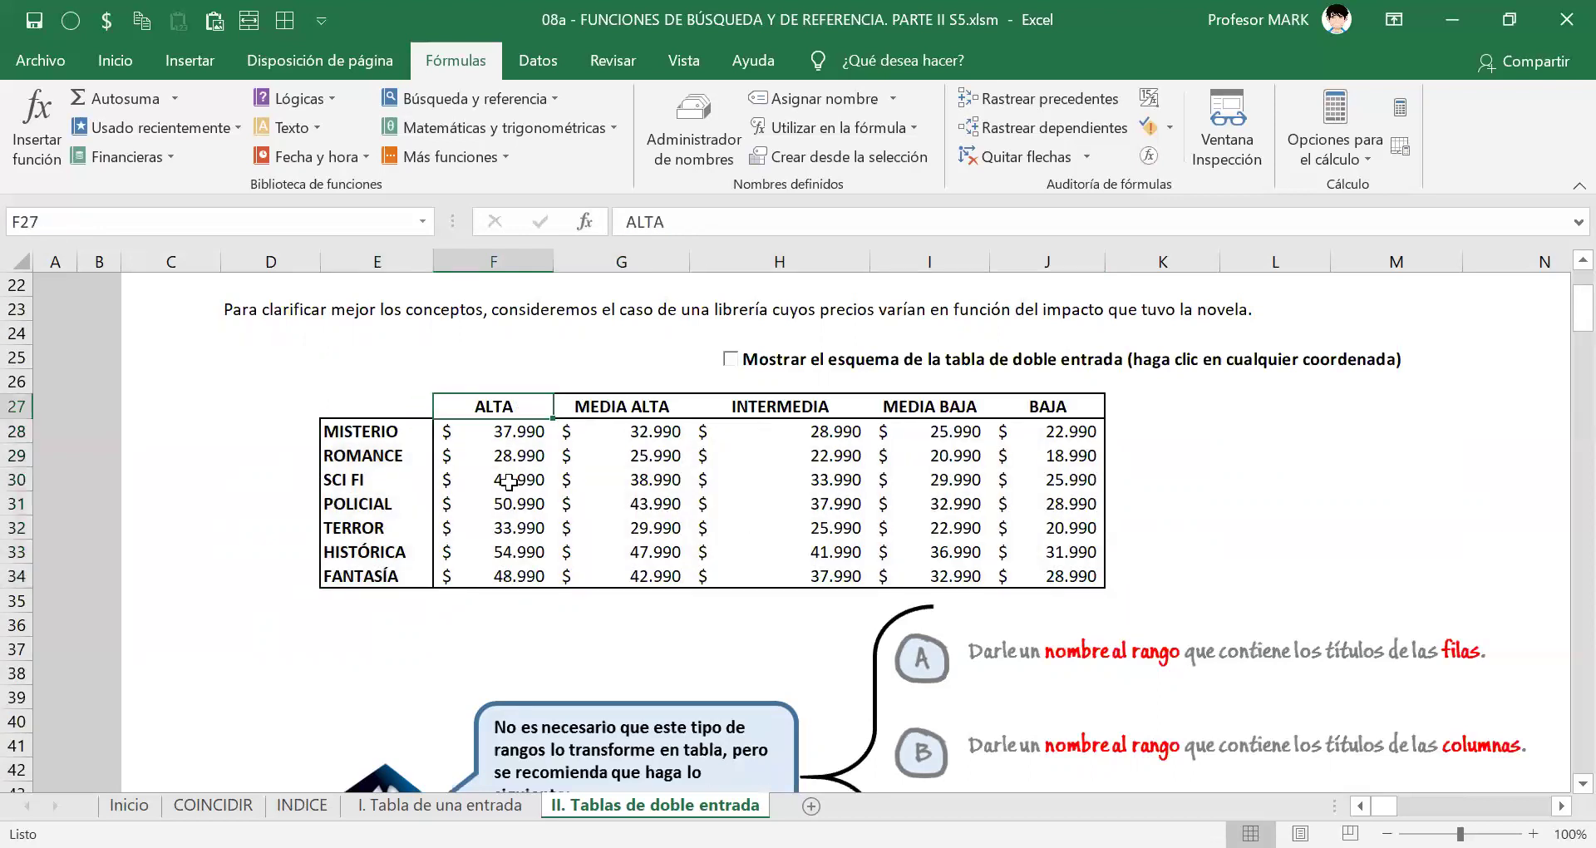
left_click_drag(369, 432, 1045, 570)
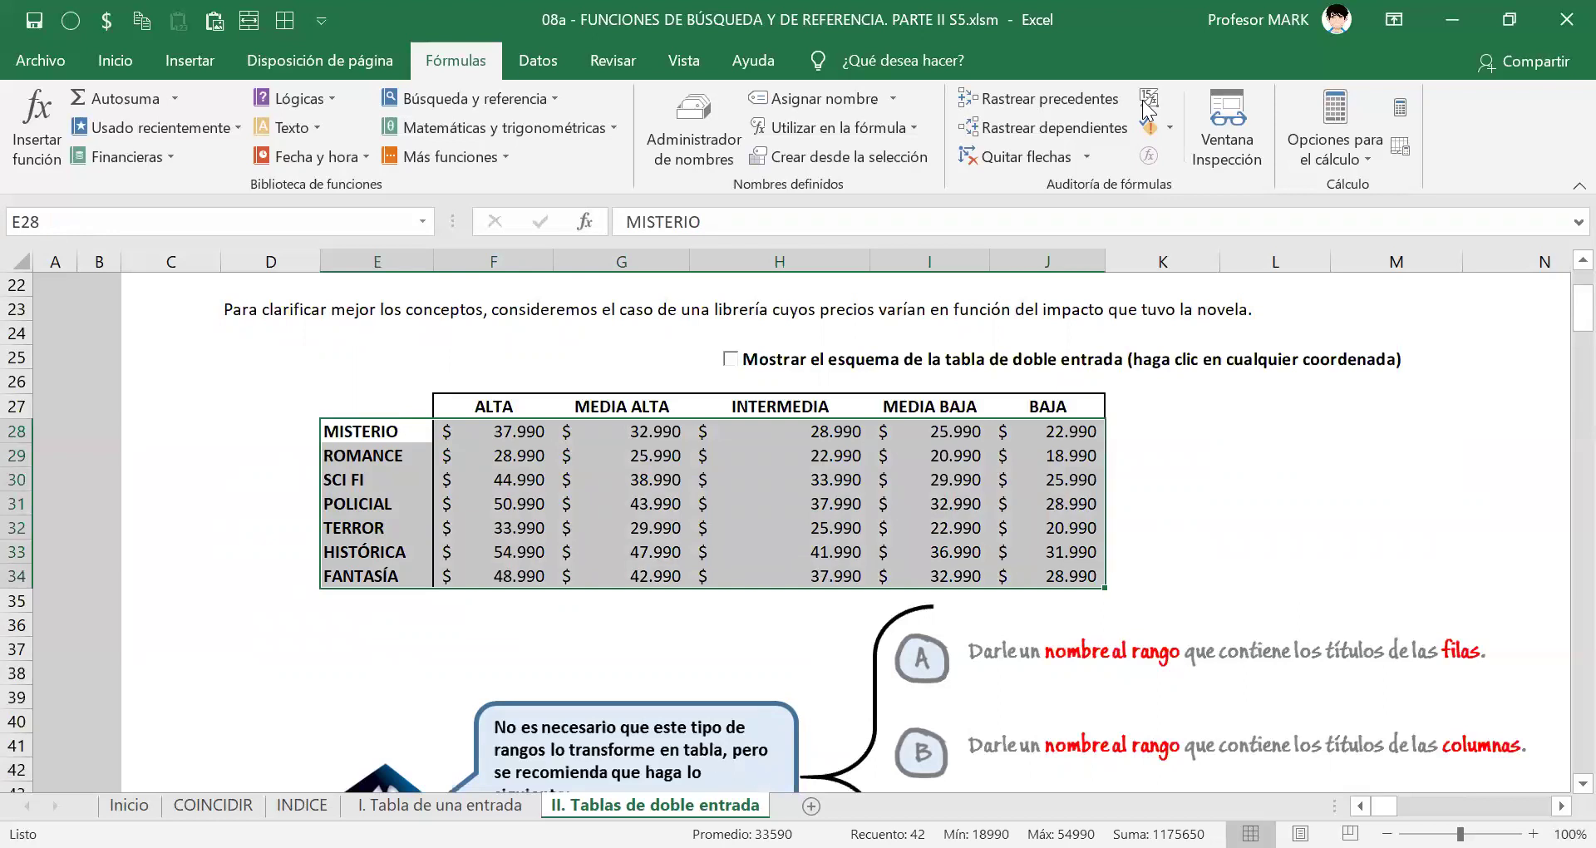
left_click(1438, 12)
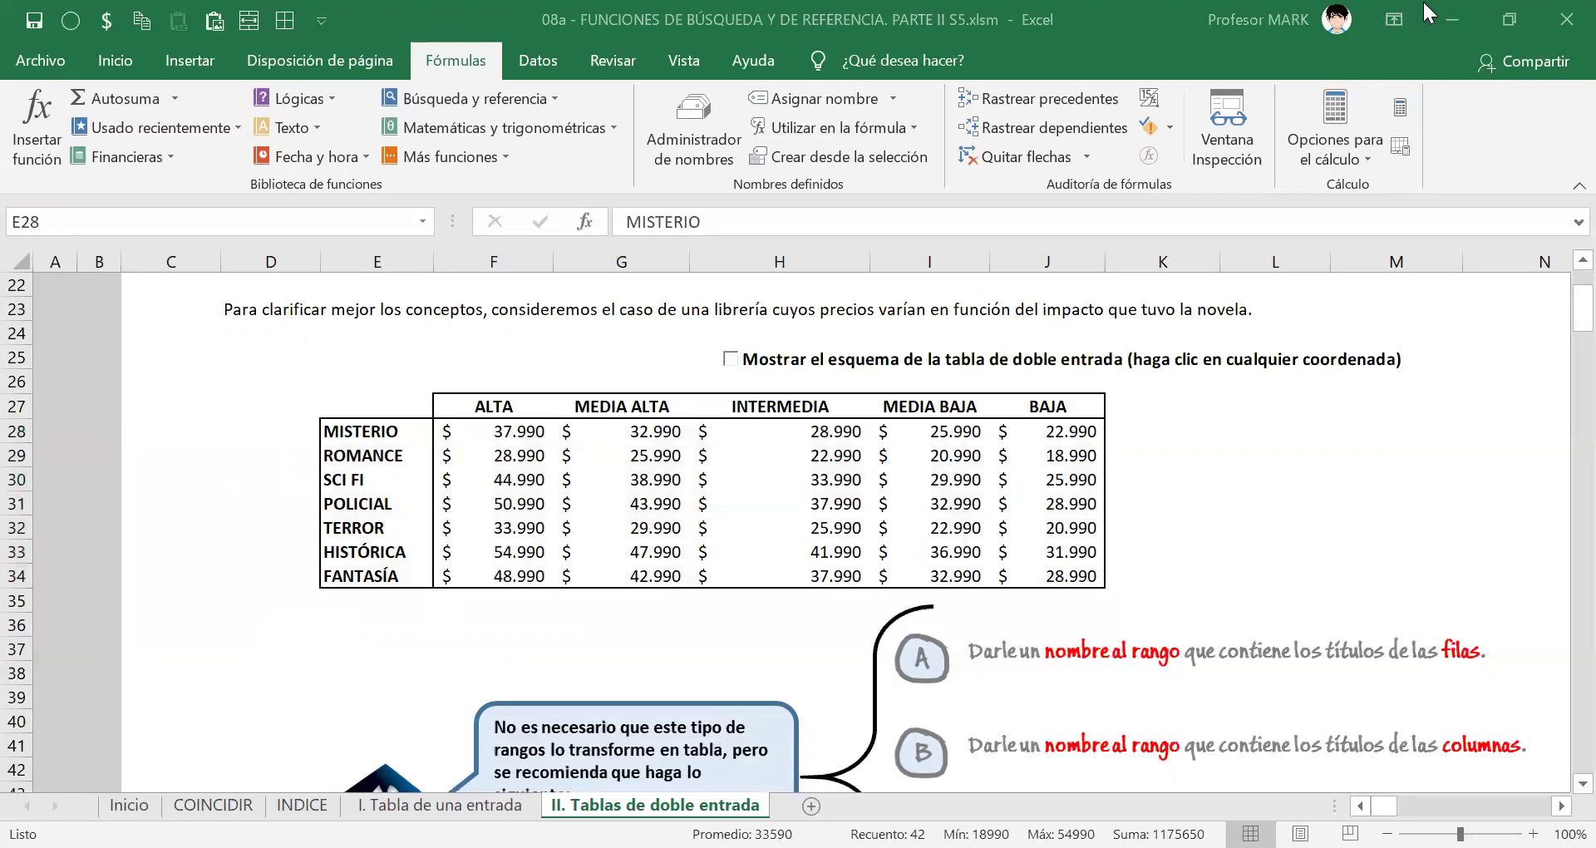
left_click(506, 409)
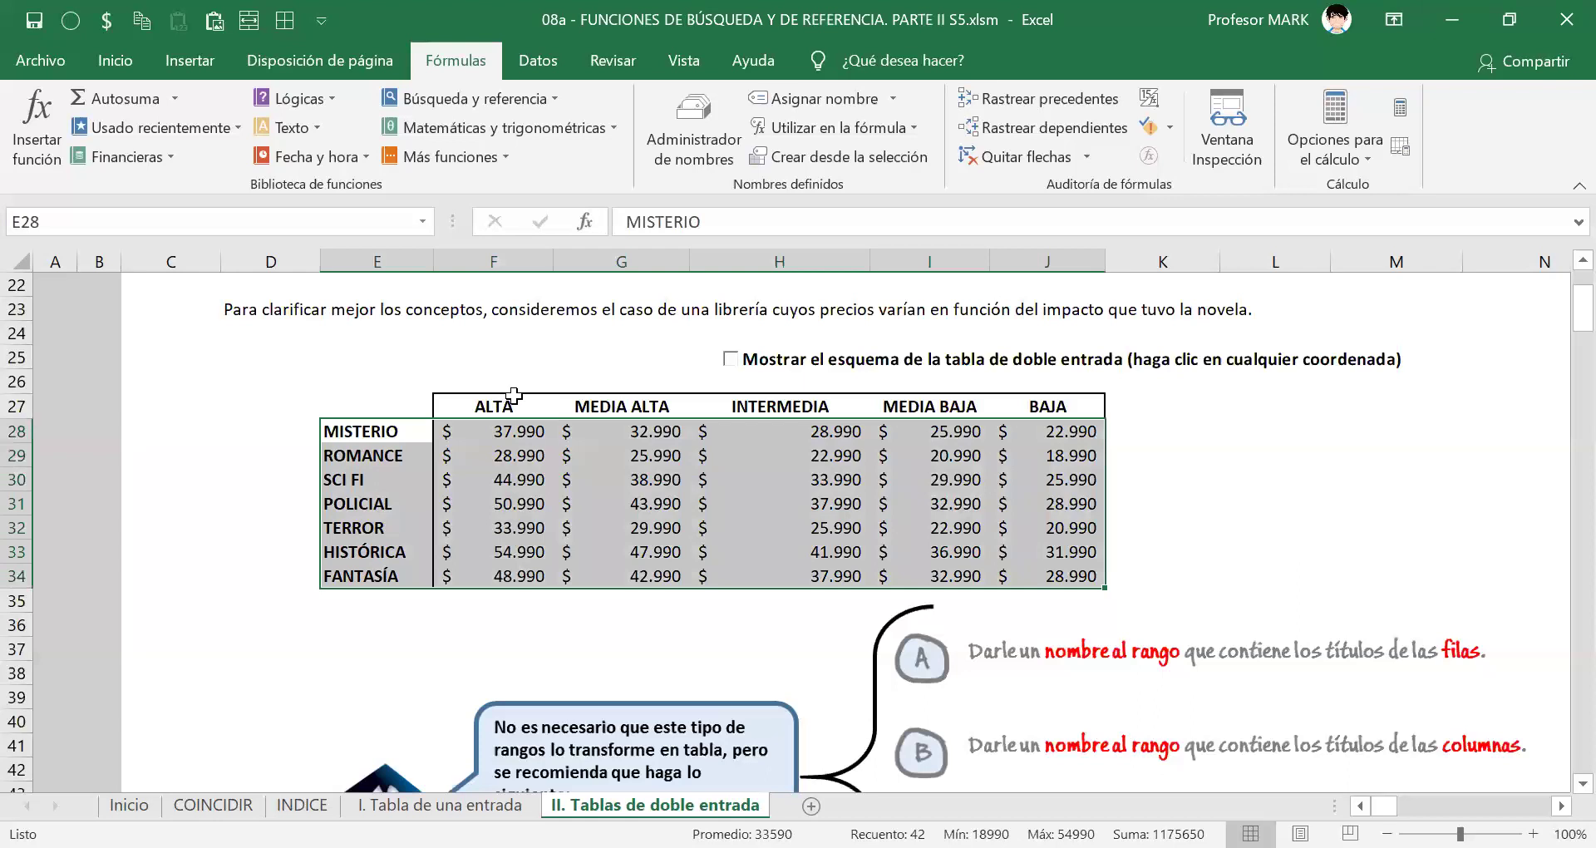
left_click(380, 431)
left_click_drag(358, 434, 1048, 578)
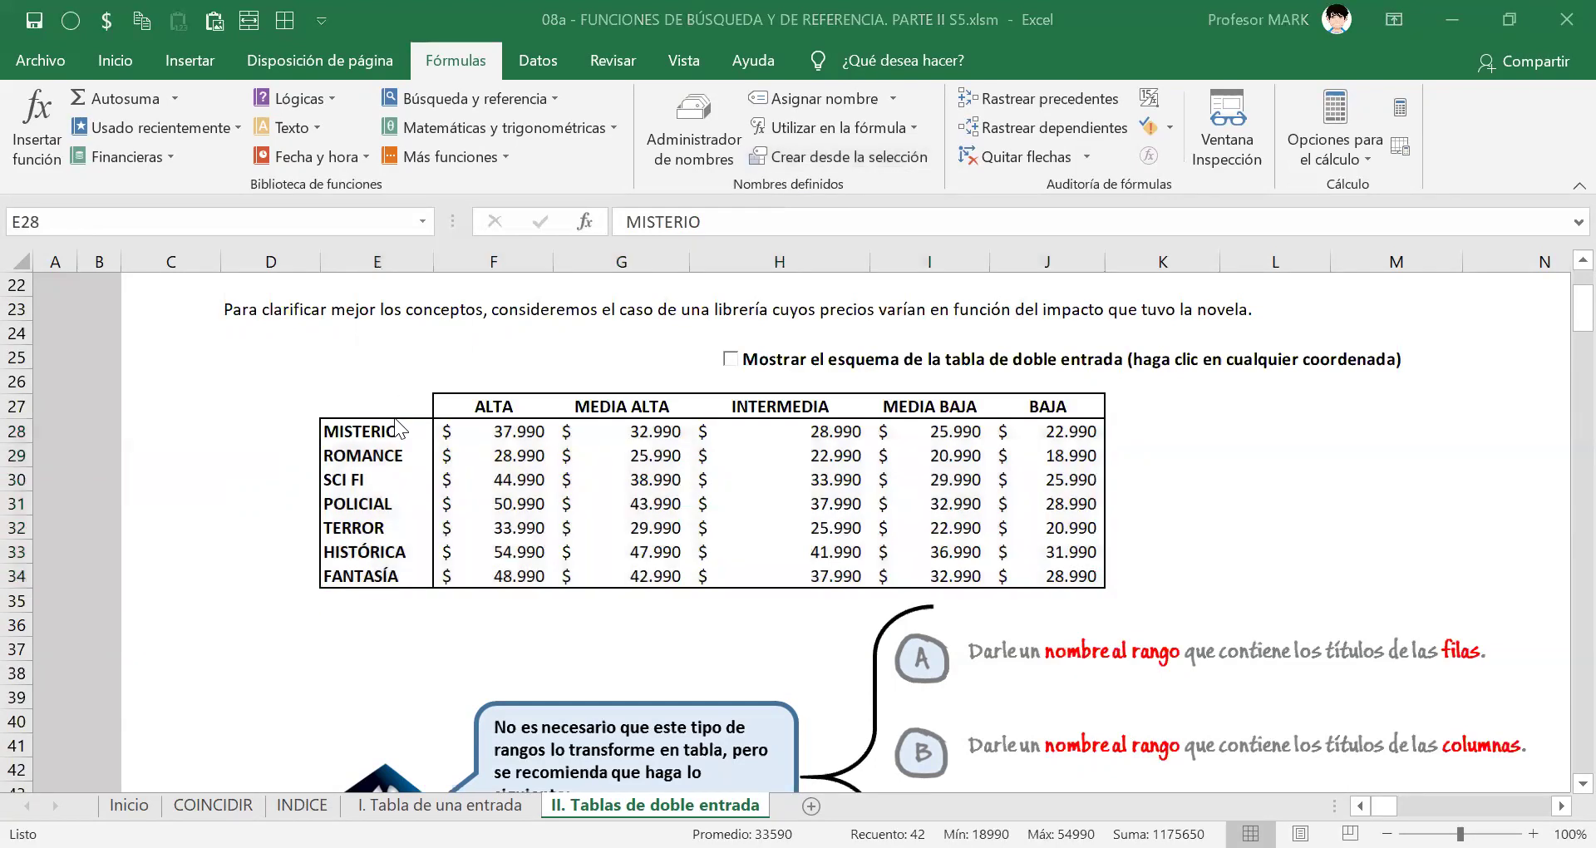
Annotate the price table freehand, numbering its columns 1 to 6 from the genre titles to BAJA and circling the genre column.
left_click(621, 198)
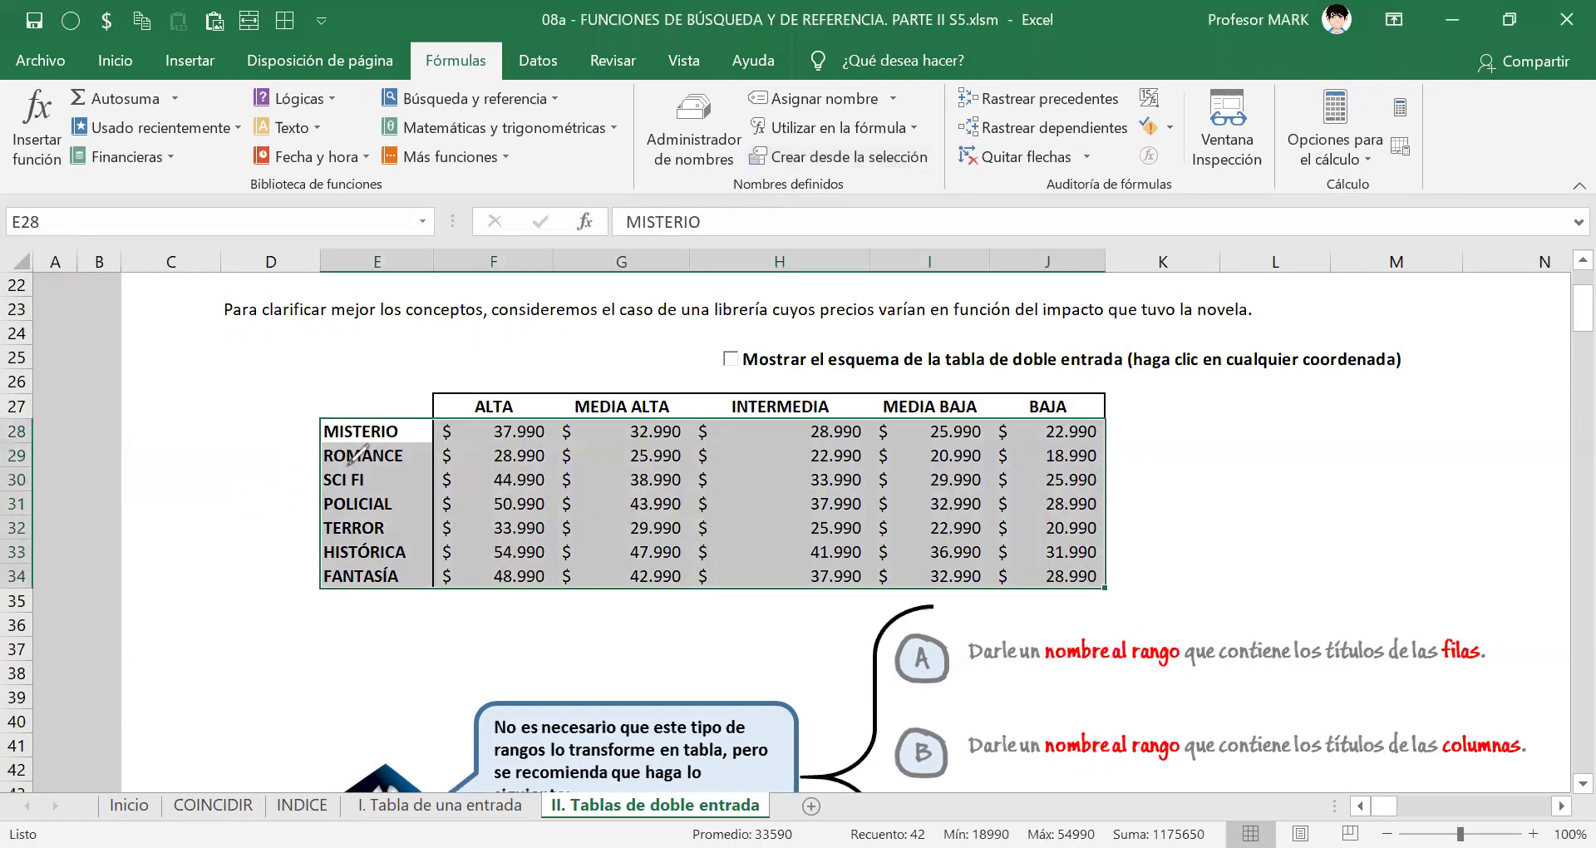
mouse_move(358, 461)
left_mouse_down()
mouse_move(369, 504)
mouse_move(332, 504)
mouse_move(397, 504)
left_mouse_up()
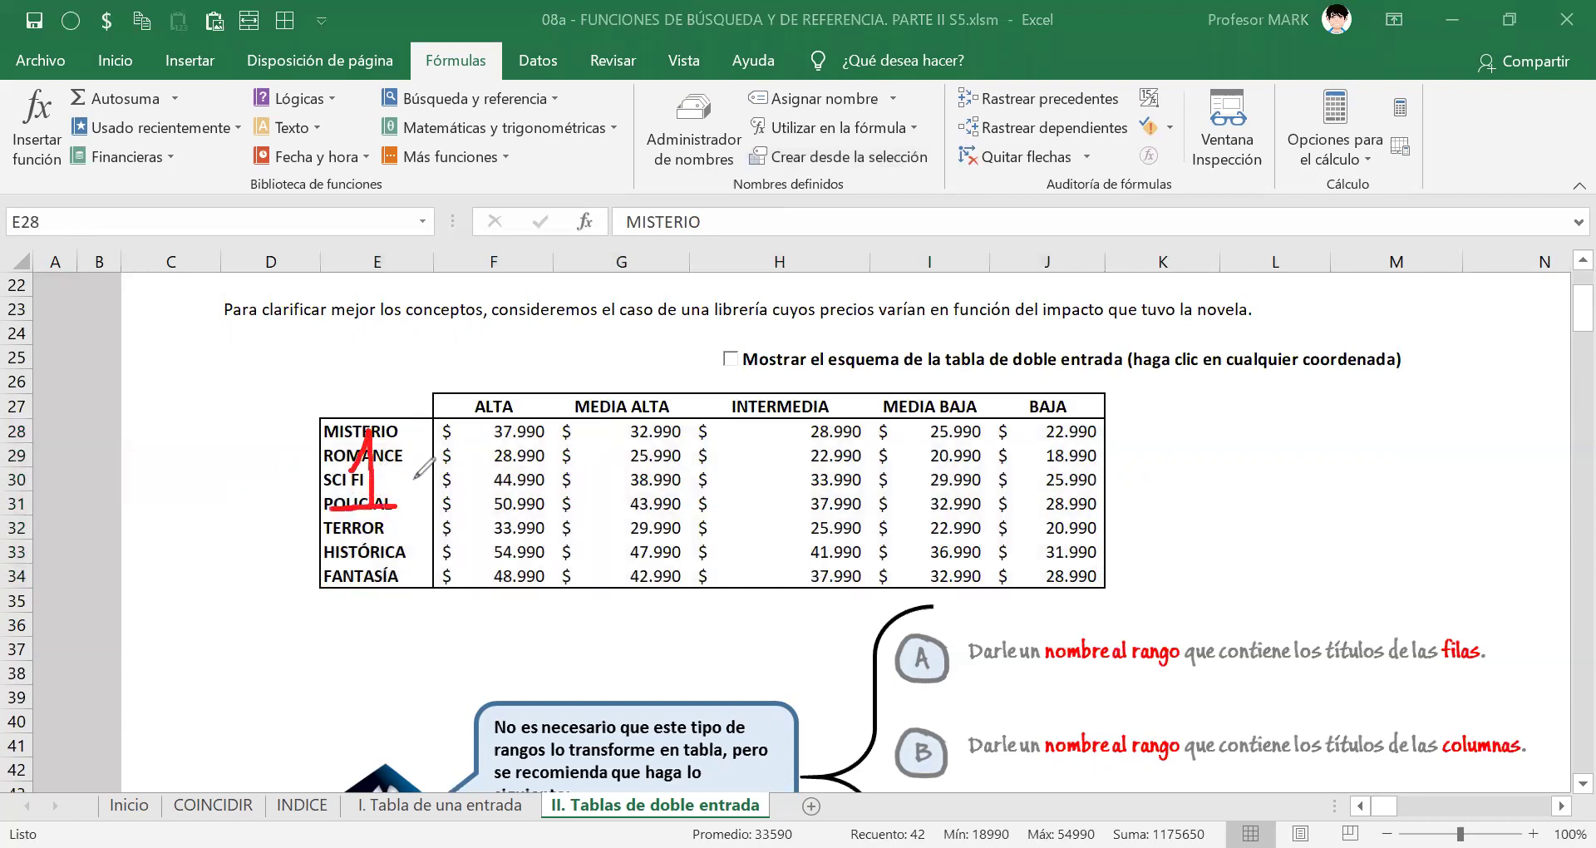
mouse_move(344, 409)
left_mouse_down()
mouse_move(309, 449)
mouse_move(305, 532)
left_mouse_up()
mouse_move(321, 599)
left_mouse_down()
mouse_move(418, 588)
mouse_move(448, 487)
mouse_move(381, 390)
mouse_move(328, 413)
left_mouse_up()
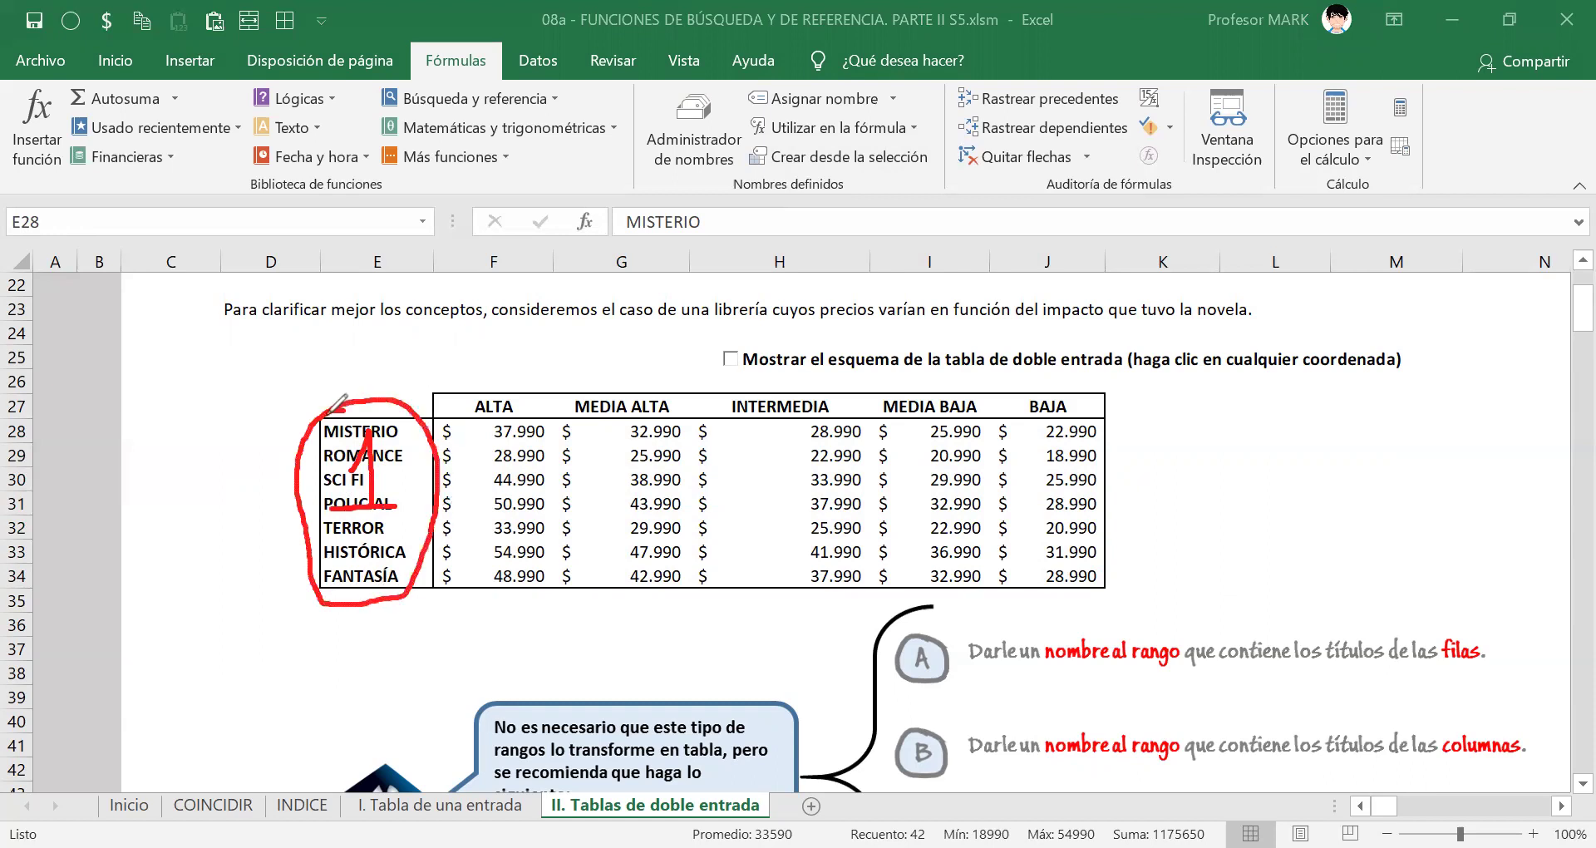
mouse_move(480, 452)
left_mouse_down()
mouse_move(524, 468)
mouse_move(469, 524)
mouse_move(532, 525)
left_mouse_up()
mouse_move(620, 435)
left_mouse_down()
mouse_move(644, 432)
mouse_move(665, 529)
mouse_move(606, 516)
left_mouse_up()
left_click_drag(774, 430, 860, 490)
left_click_drag(823, 428, 822, 541)
mouse_move(978, 434)
left_mouse_down()
mouse_move(928, 457)
mouse_move(975, 499)
mouse_move(922, 533)
mouse_move(908, 517)
left_mouse_up()
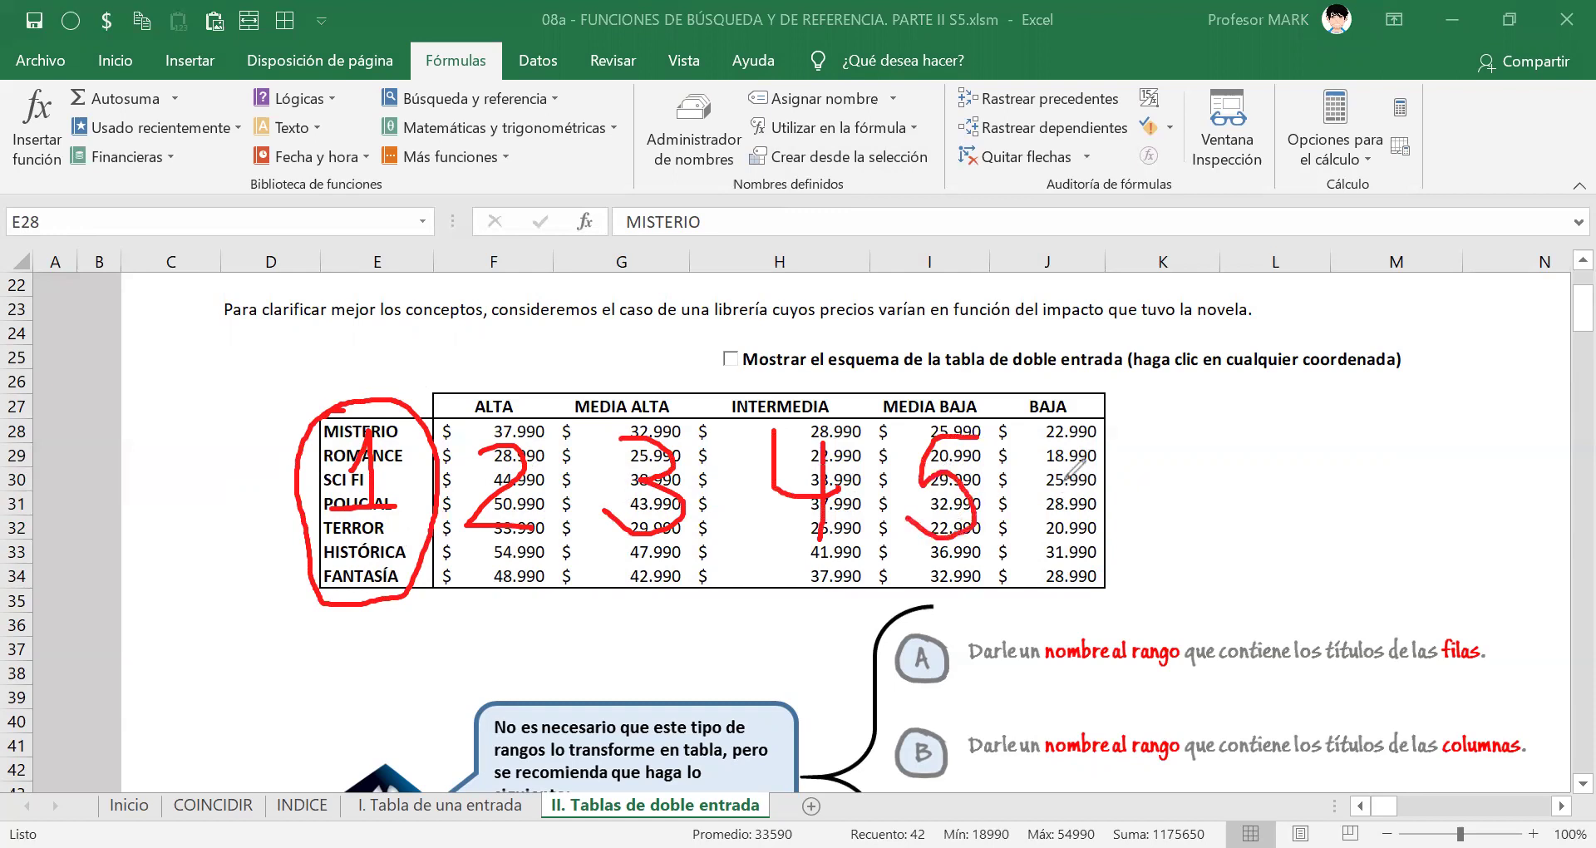
mouse_move(1086, 436)
left_mouse_down()
mouse_move(1056, 541)
mouse_move(1030, 535)
left_mouse_up()
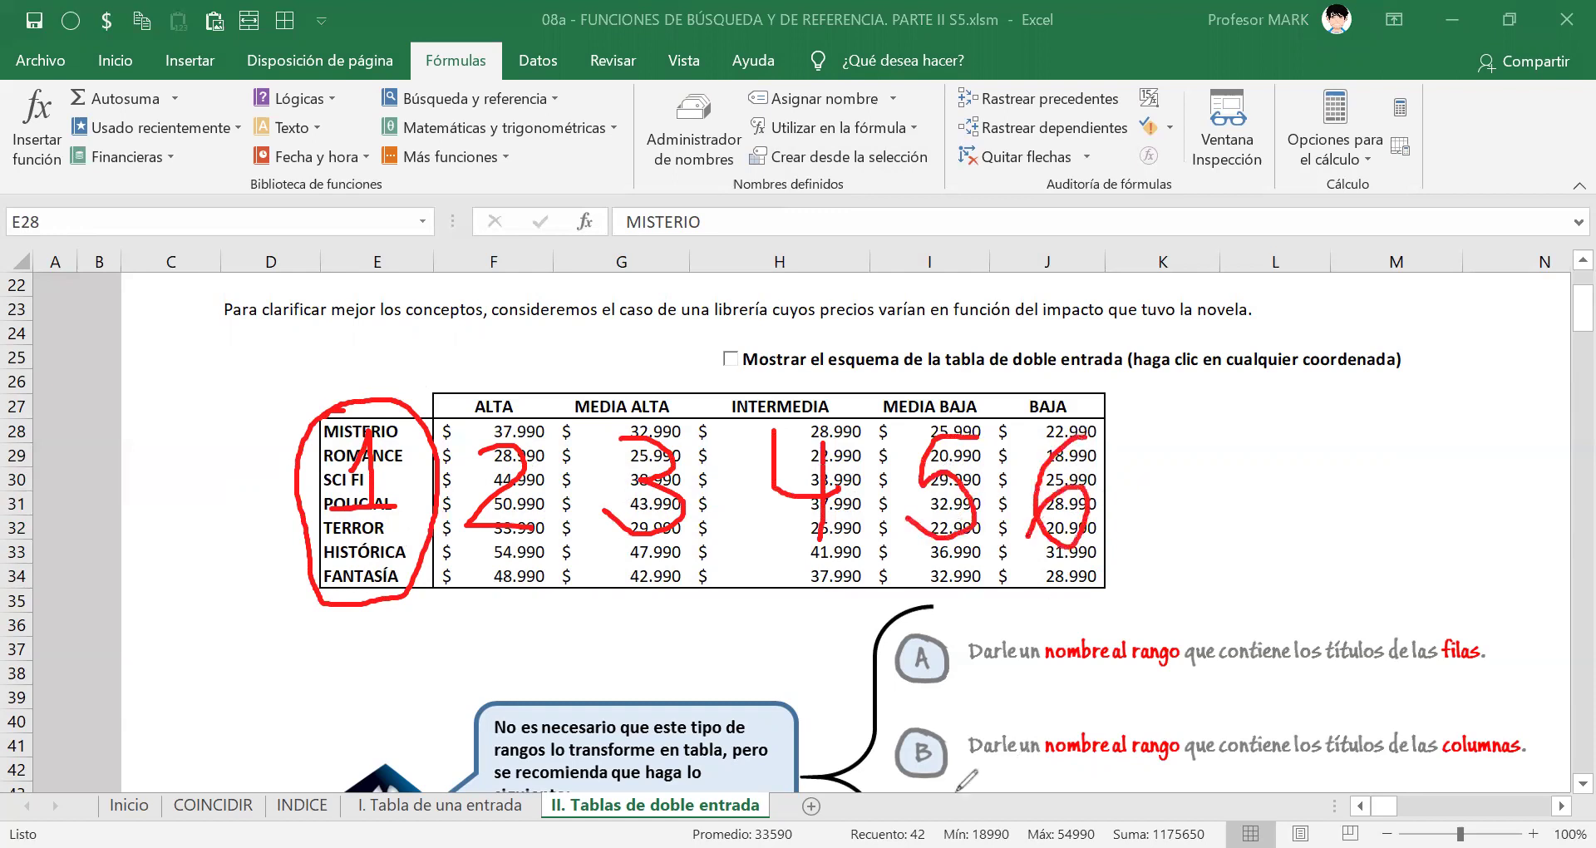
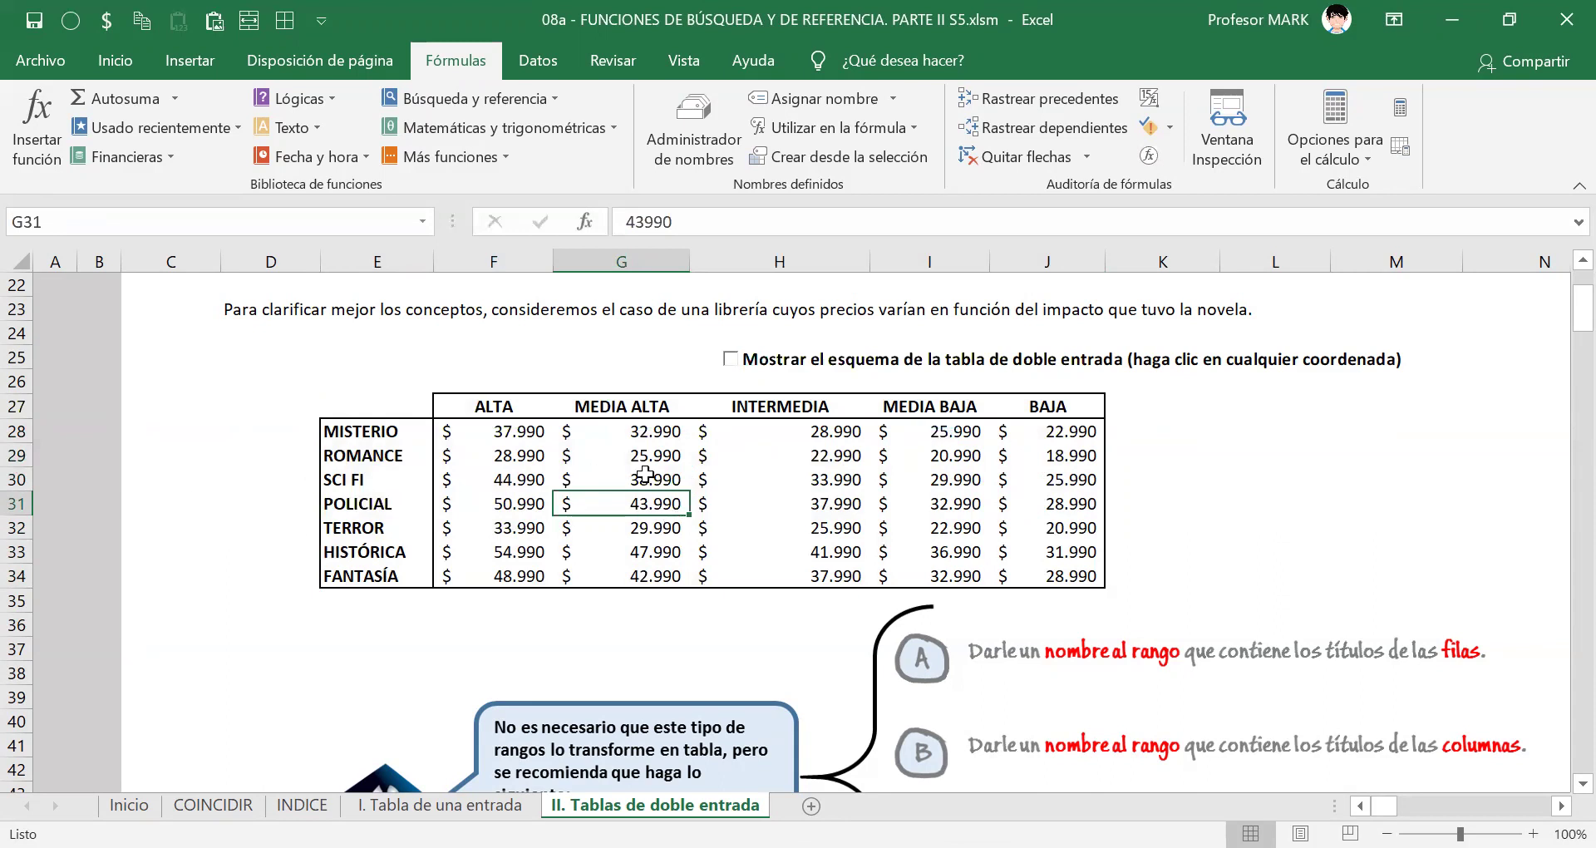
Review the named ranges NOVELAS, DEMANDAS and PRECIOS_NOVELAS by selecting each one in the price table.
scroll(644, 474, "down", 1)
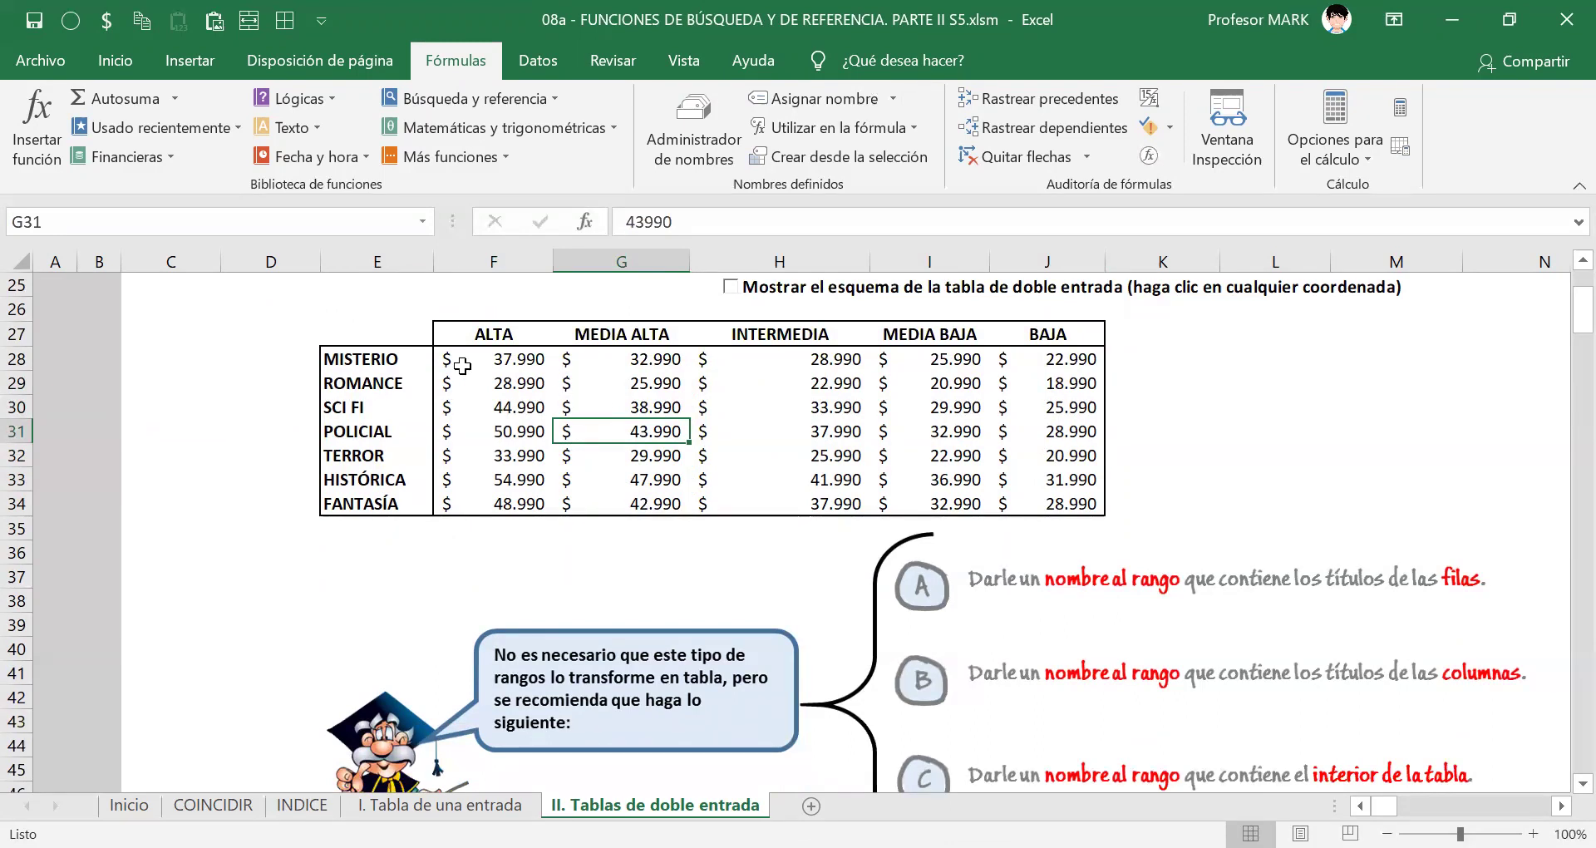
left_click_drag(420, 359, 420, 504)
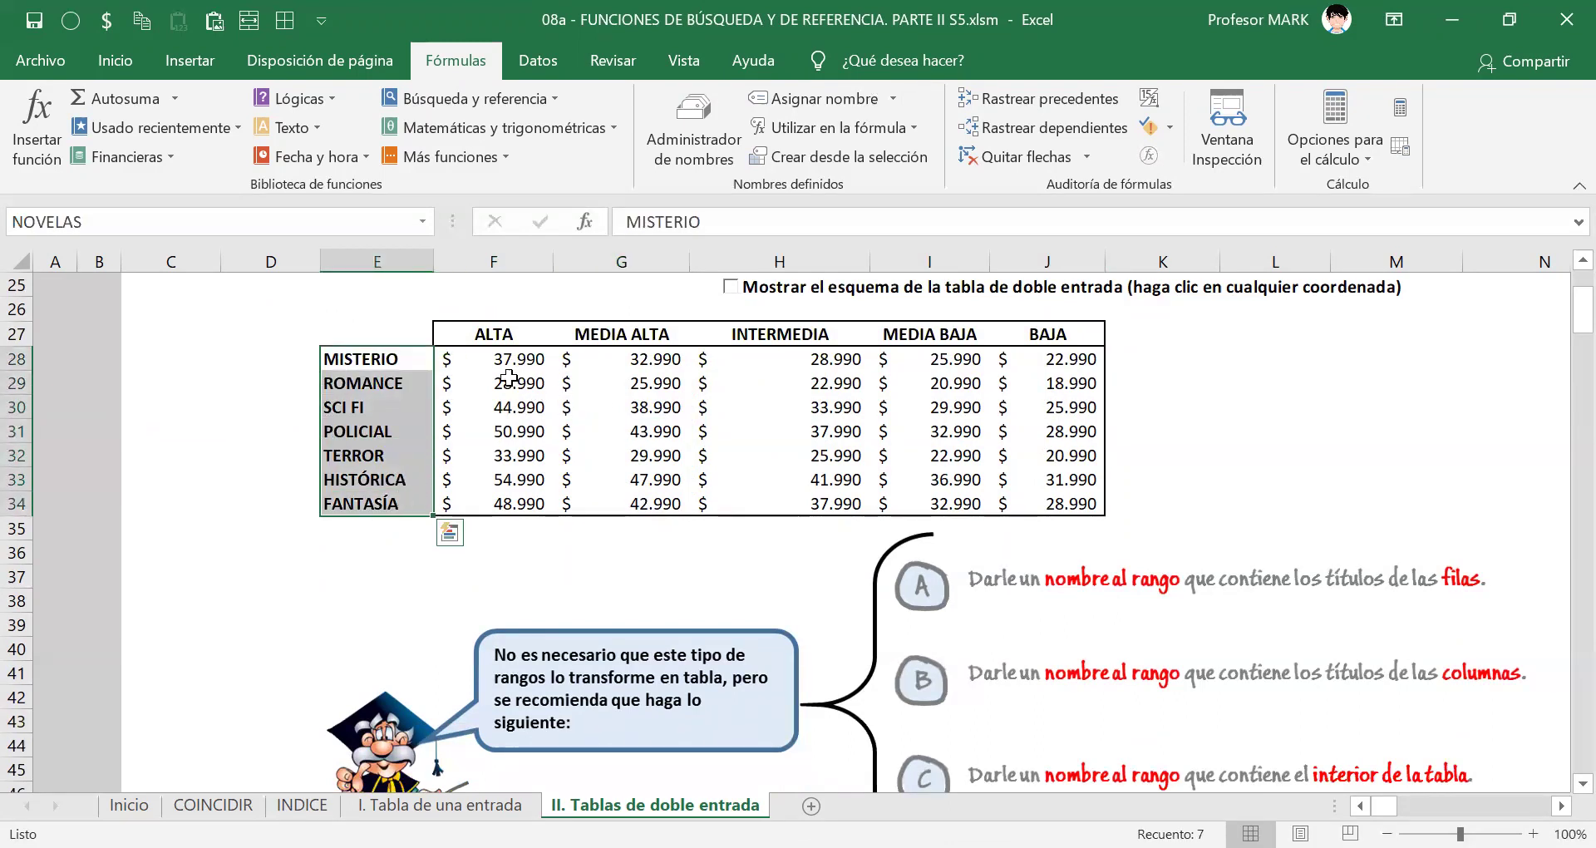
left_click_drag(467, 339, 1072, 343)
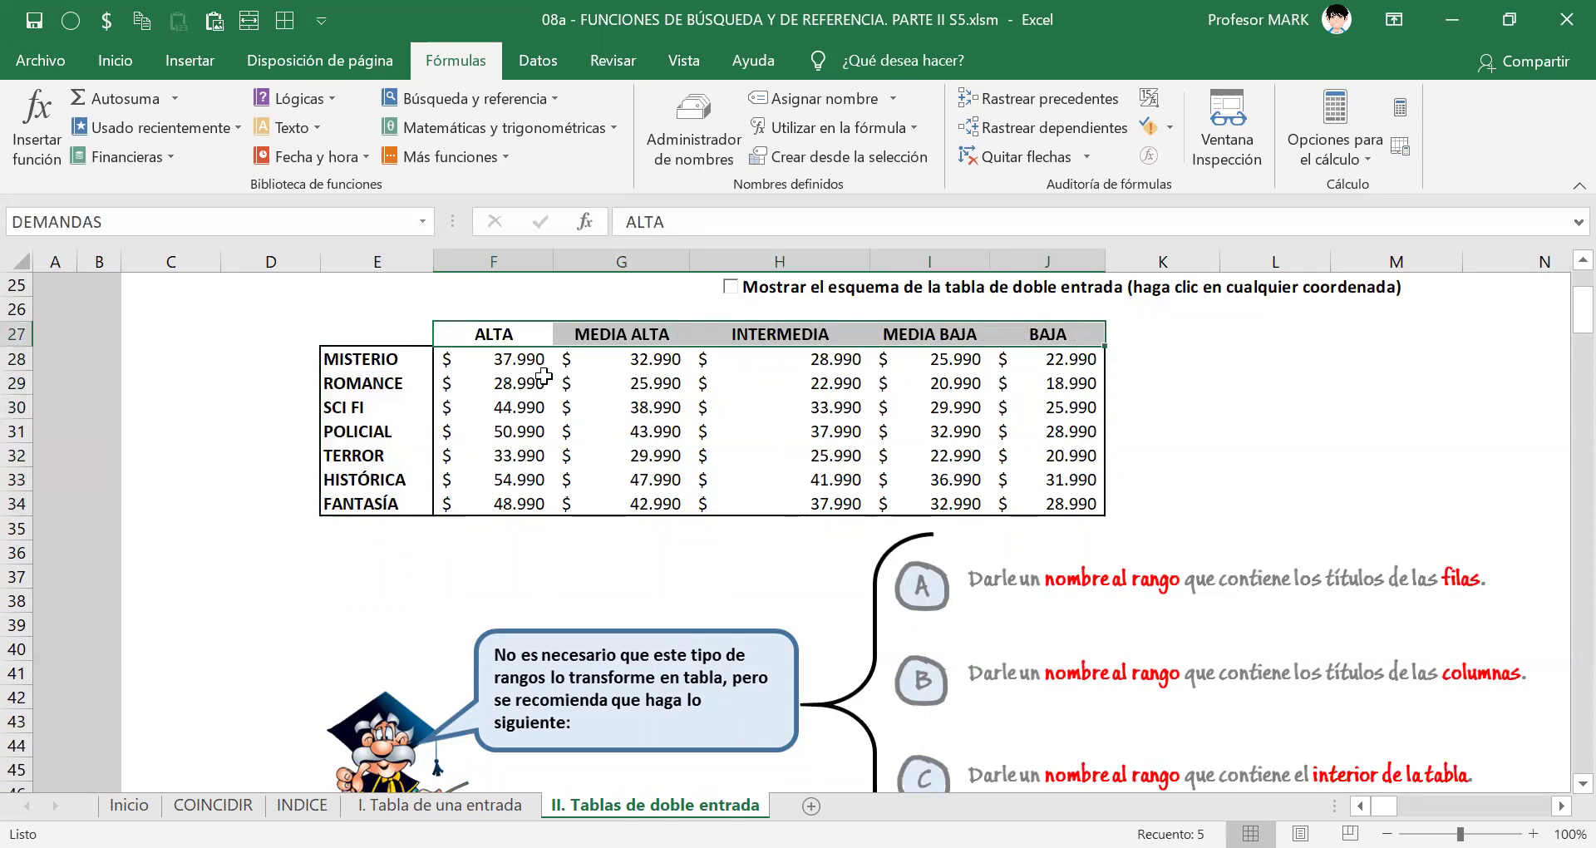
left_click_drag(474, 353, 1027, 503)
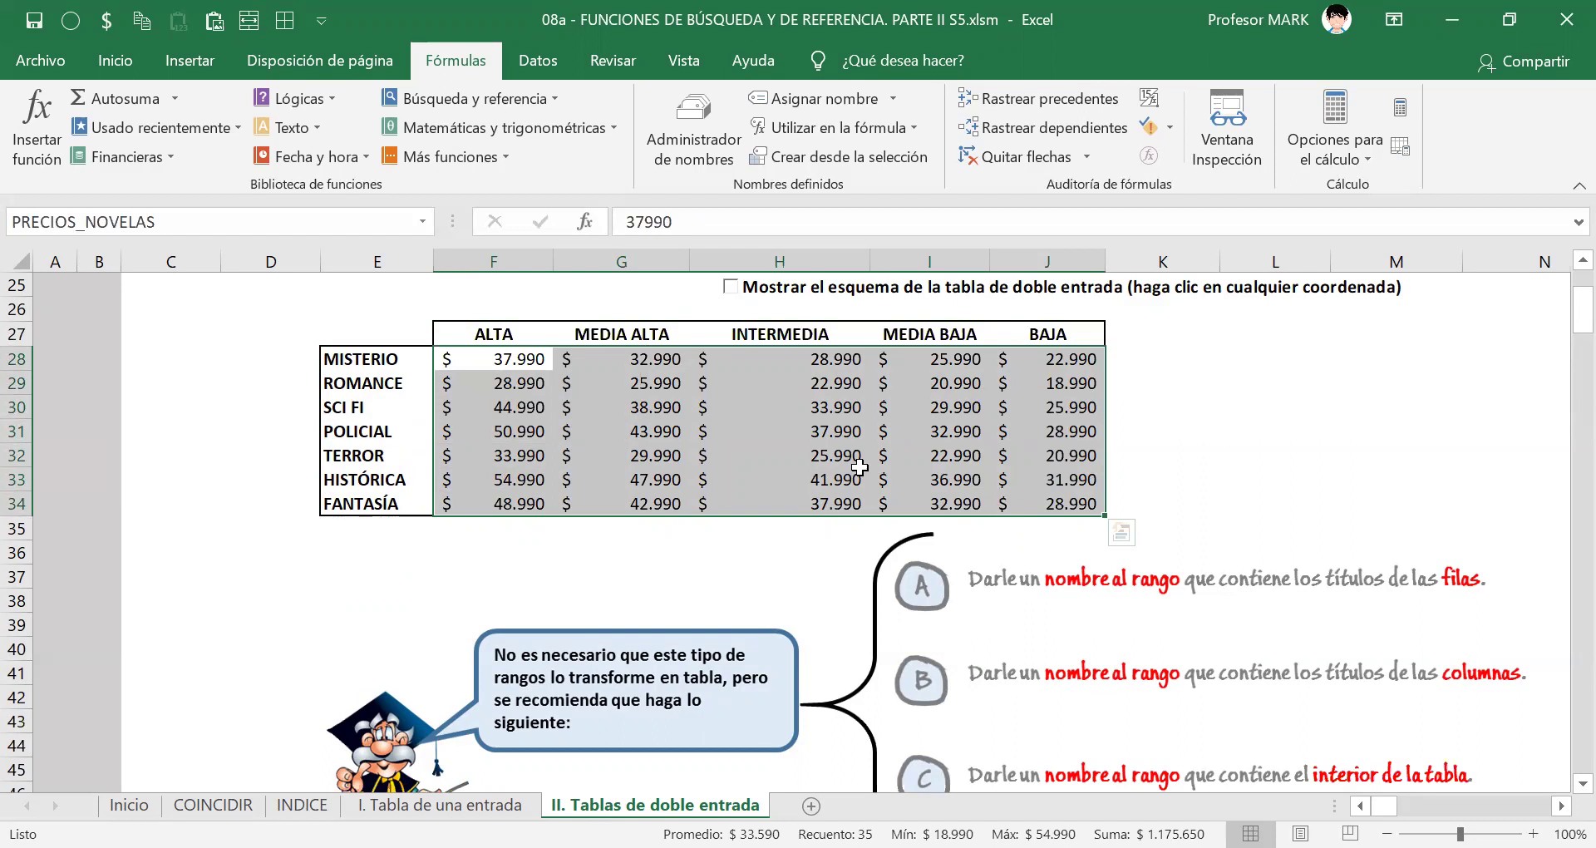
Inspect how the INDICE and COINCIDIR formula in the answer to exercise 1 uses the named ranges, leaving it unmodified.
scroll(856, 466, "down", 10)
scroll(857, 360, "up", 2)
double_click(1117, 499)
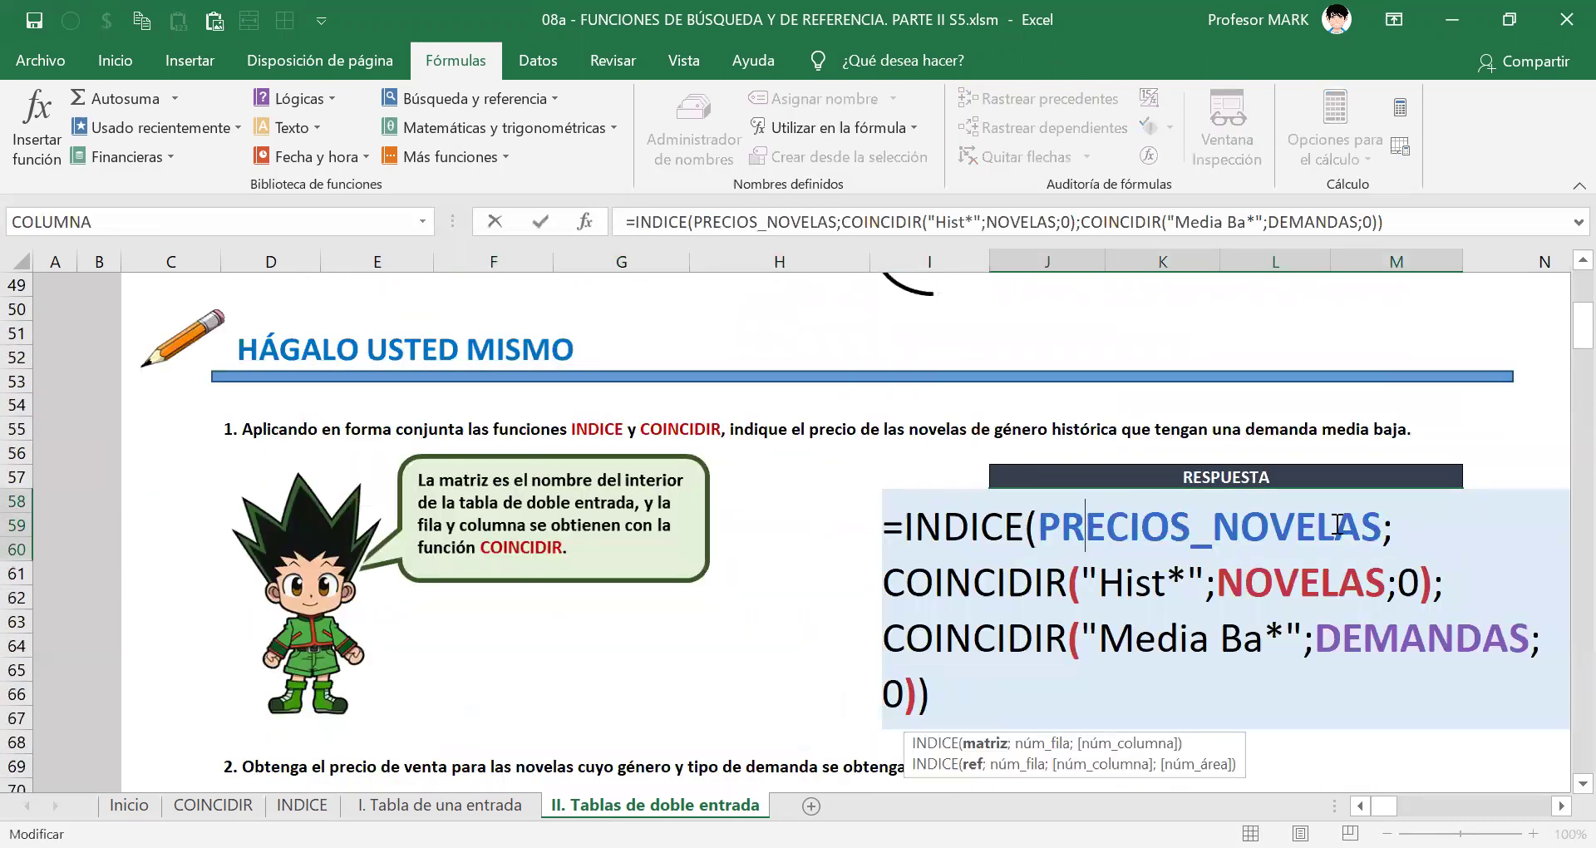
double_click(1377, 629)
double_click(1340, 590)
left_click(1325, 532)
double_click(1151, 497)
key("Escape")
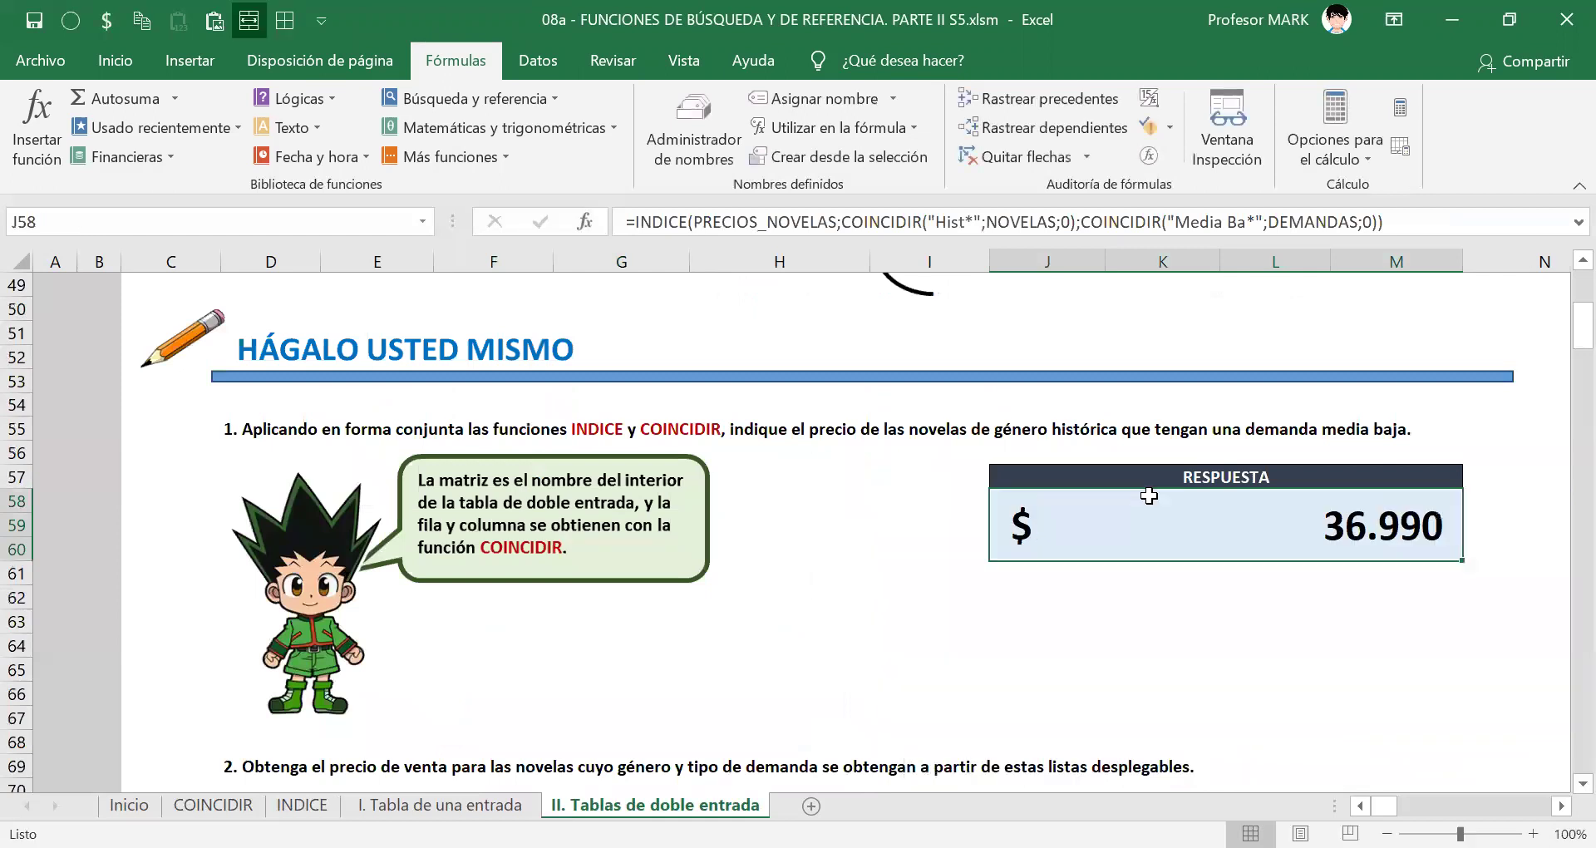
Convert the novel price range E27:J34 into a table with headers.
scroll(642, 582, "up", 5)
scroll(642, 582, "up", 2)
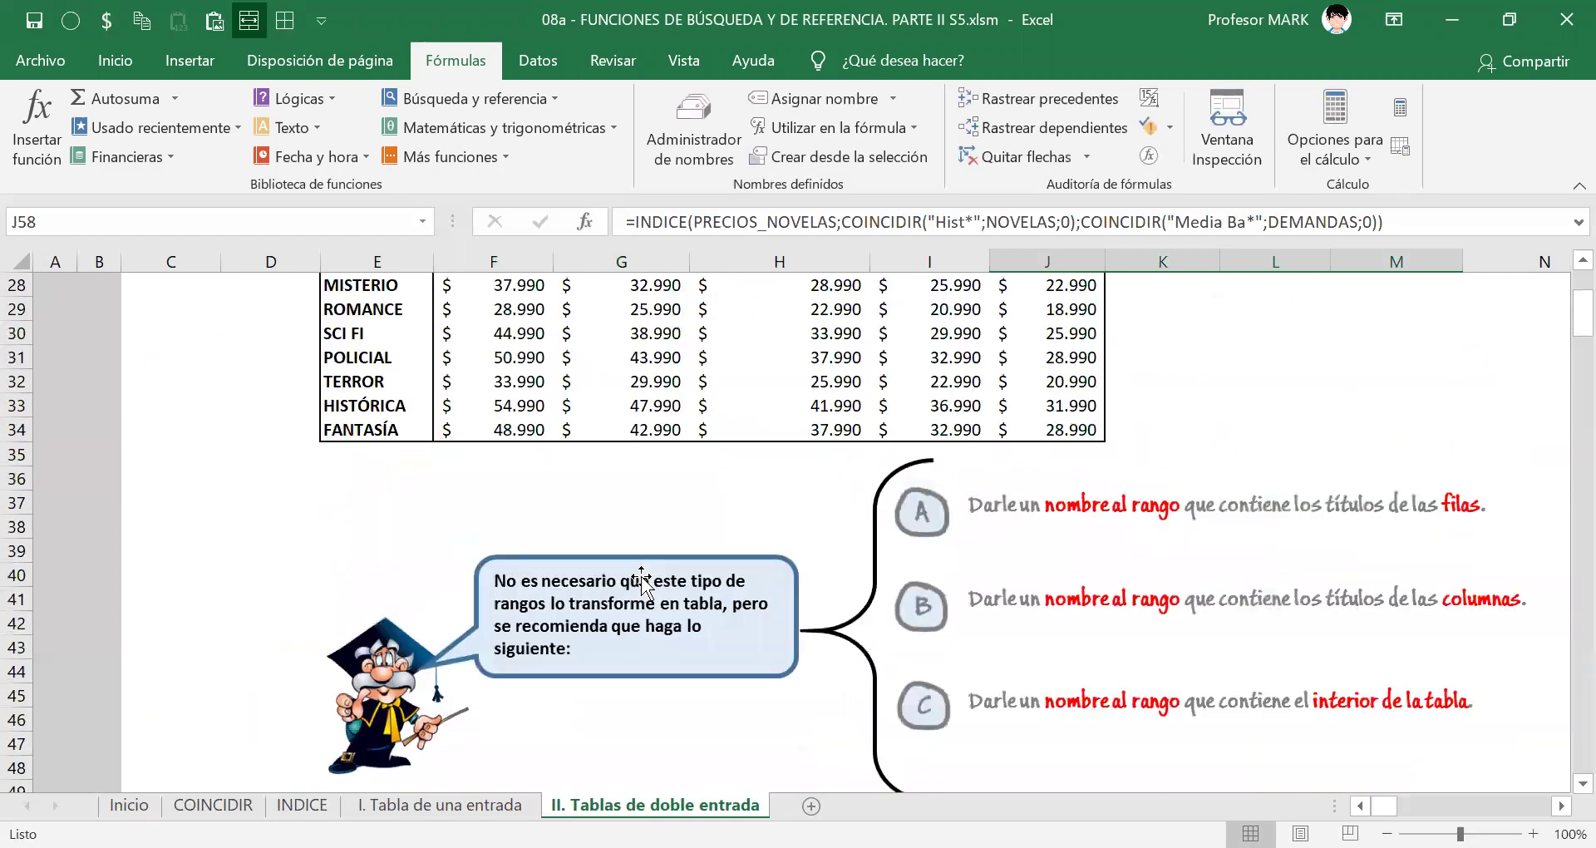
scroll(642, 582, "up", 2)
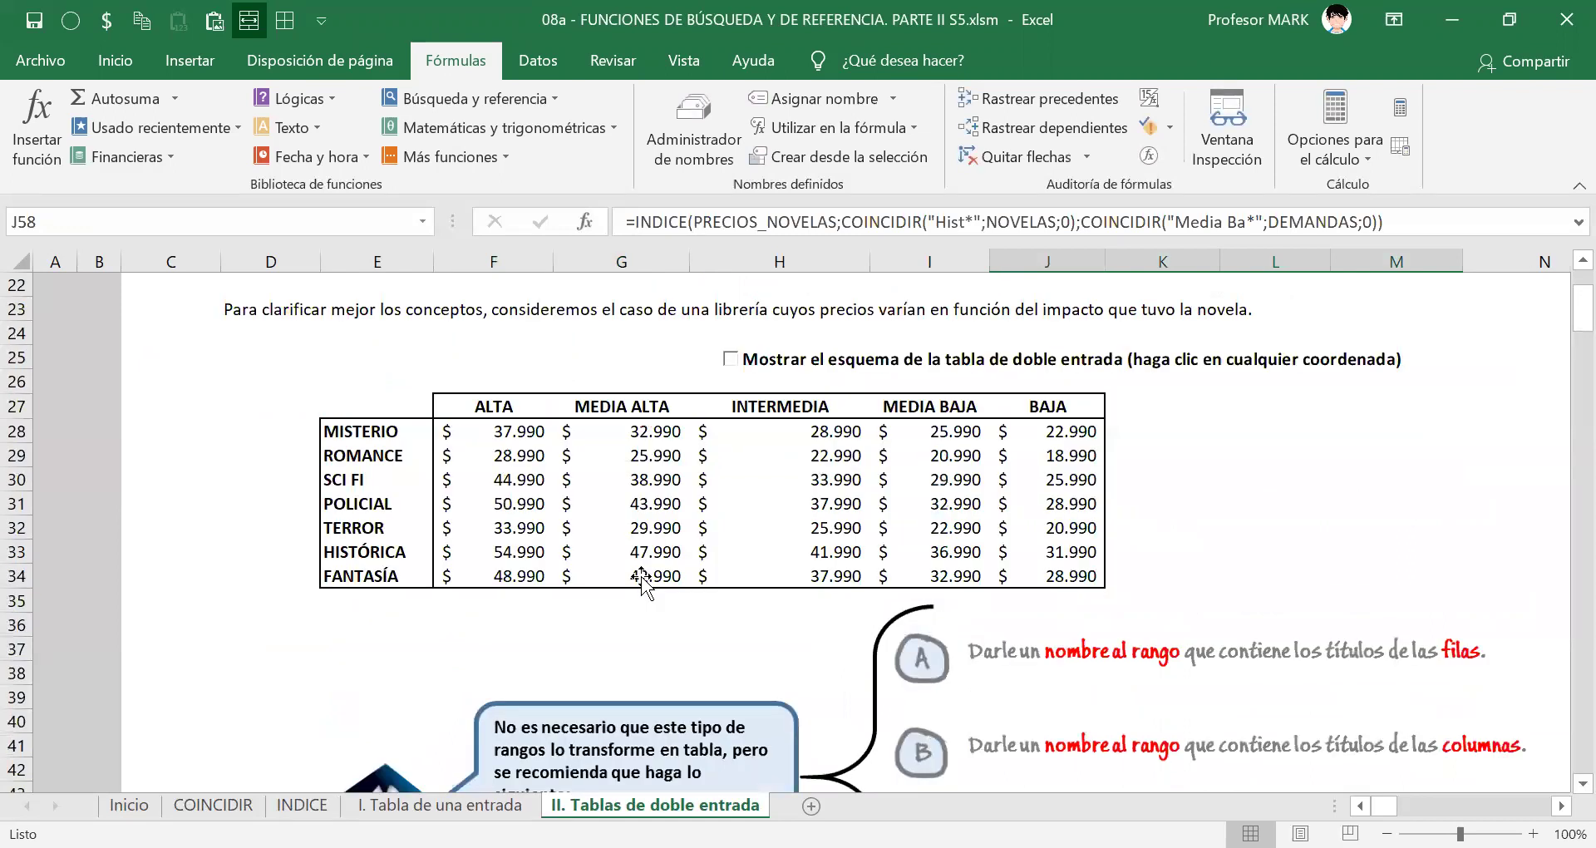
left_click(370, 404)
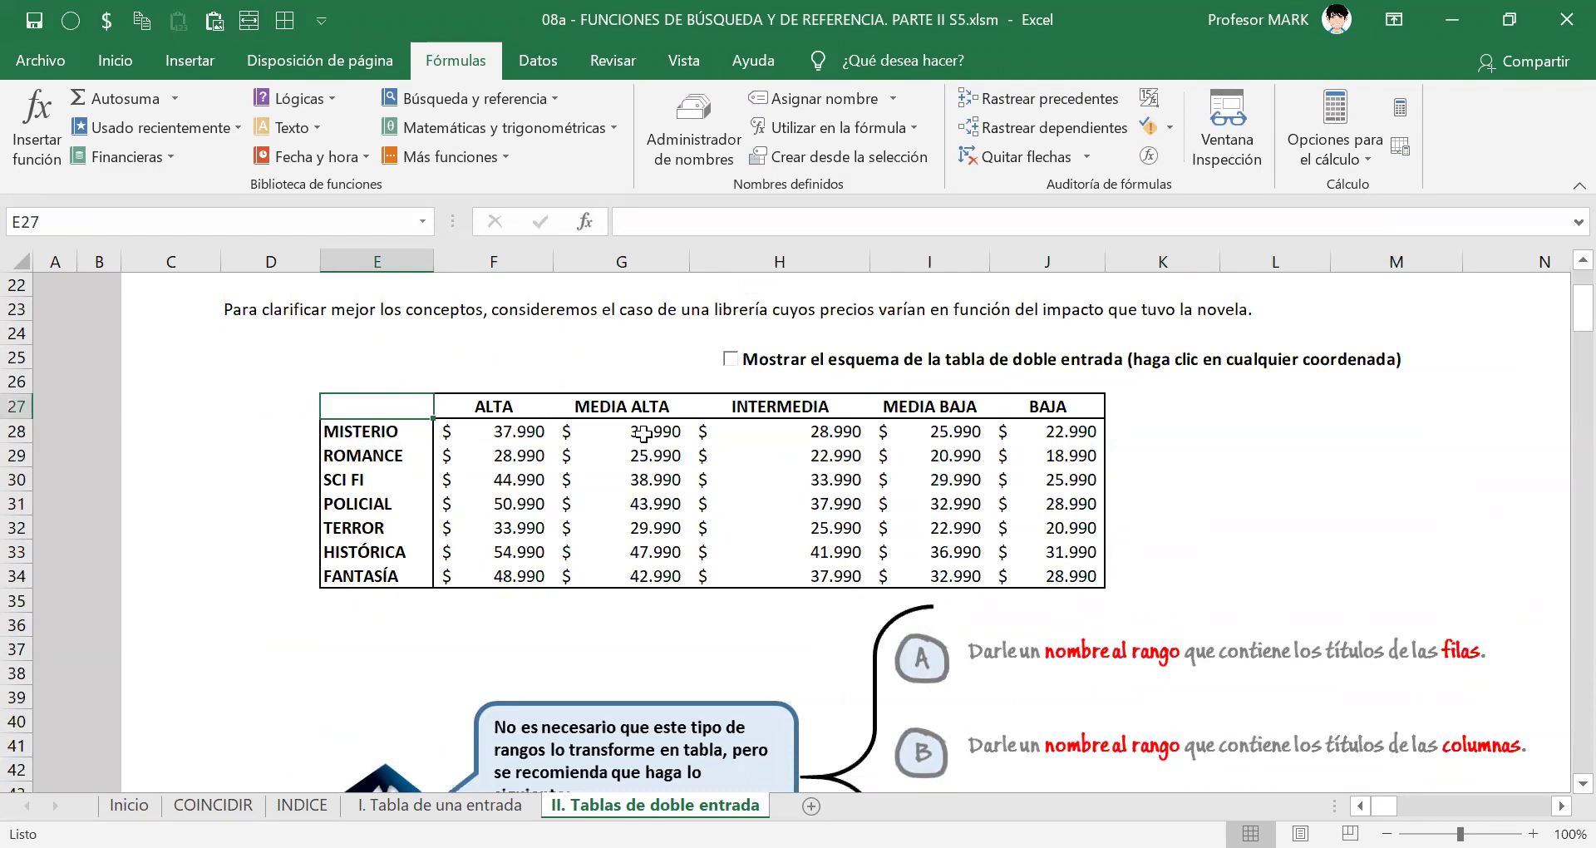
key("ctrl+shift+Right")
key("ctrl+shift+Right")
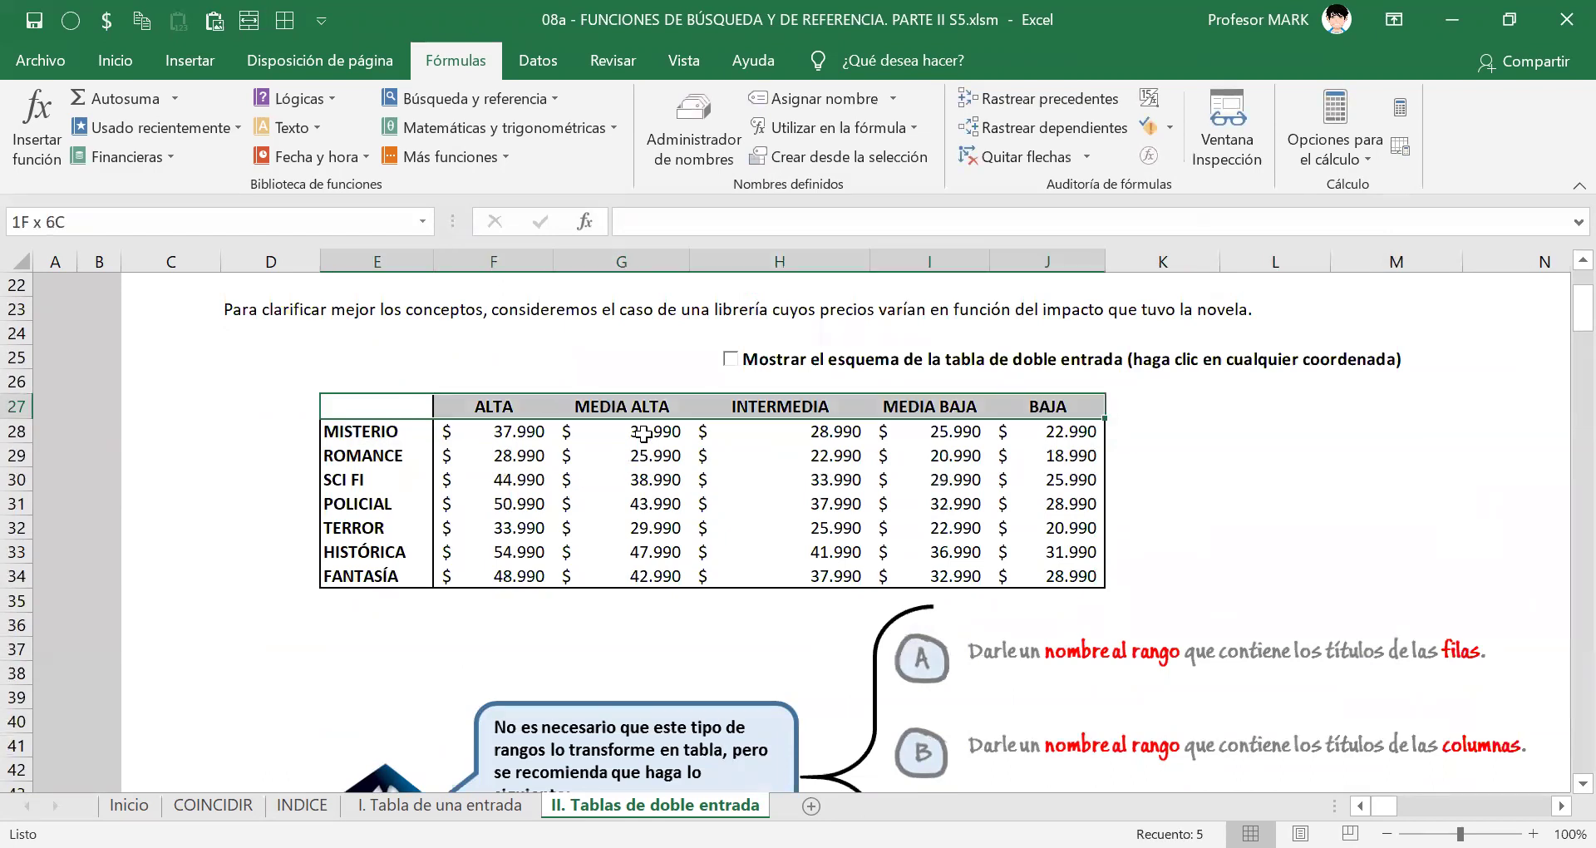
key("shift+Down")
key("ctrl+shift+Down")
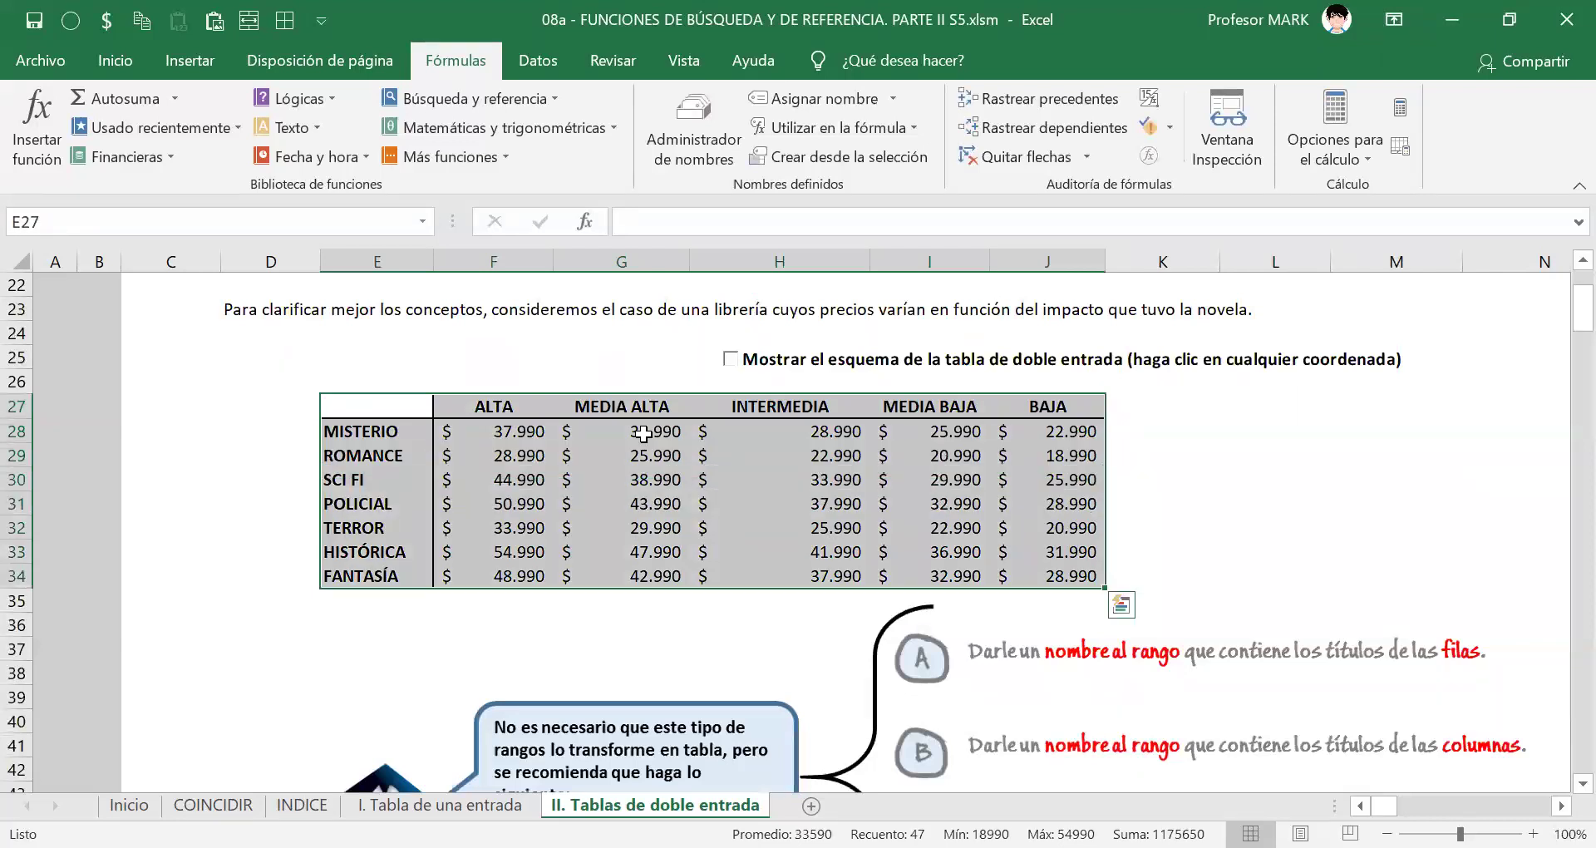
key("ctrl+t")
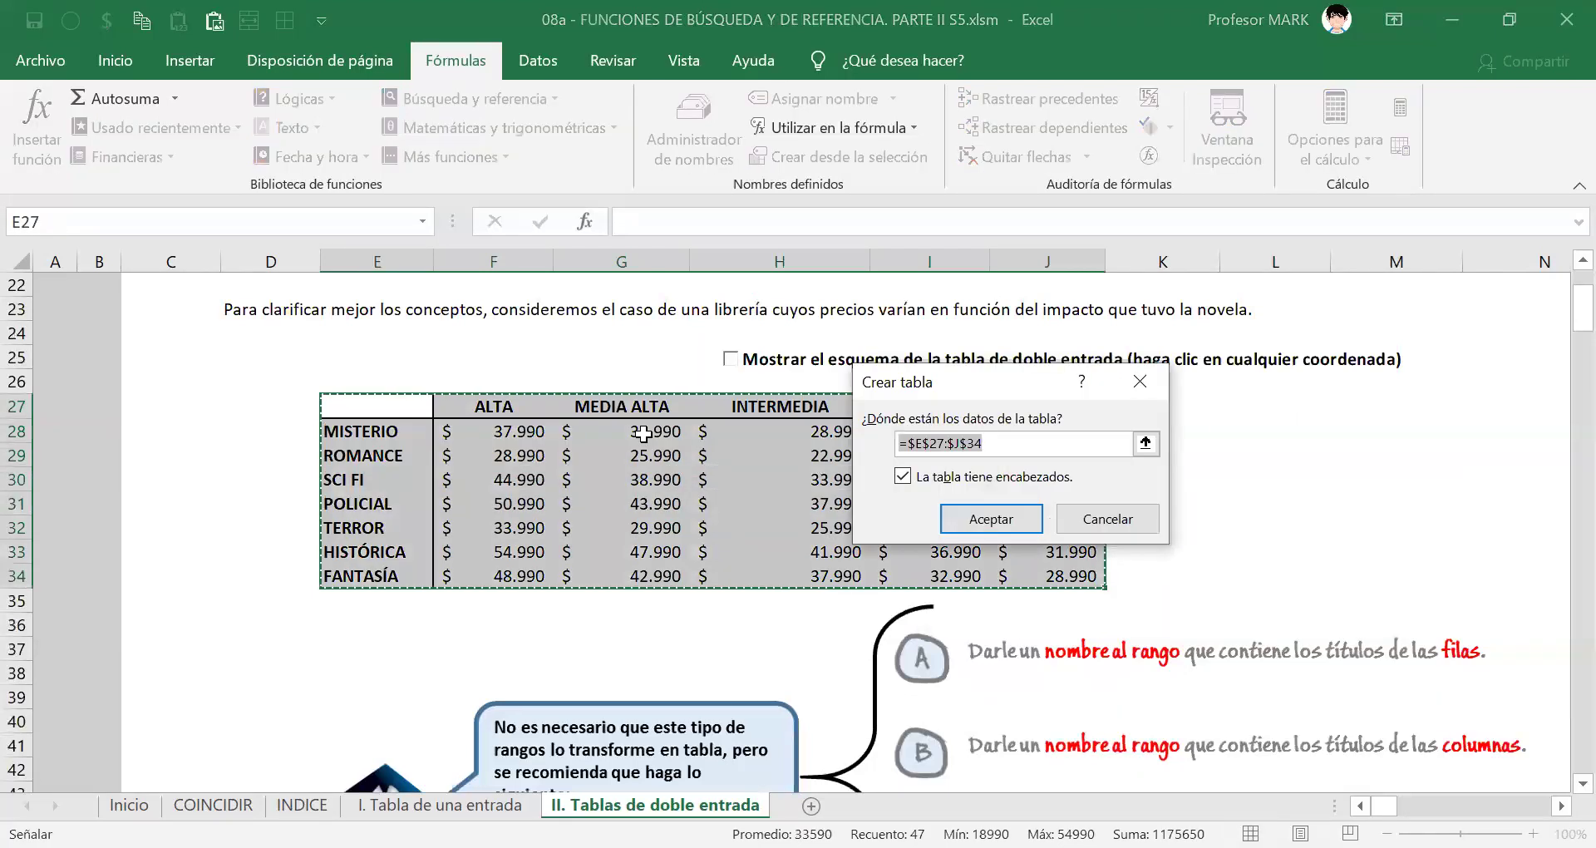
key("Return")
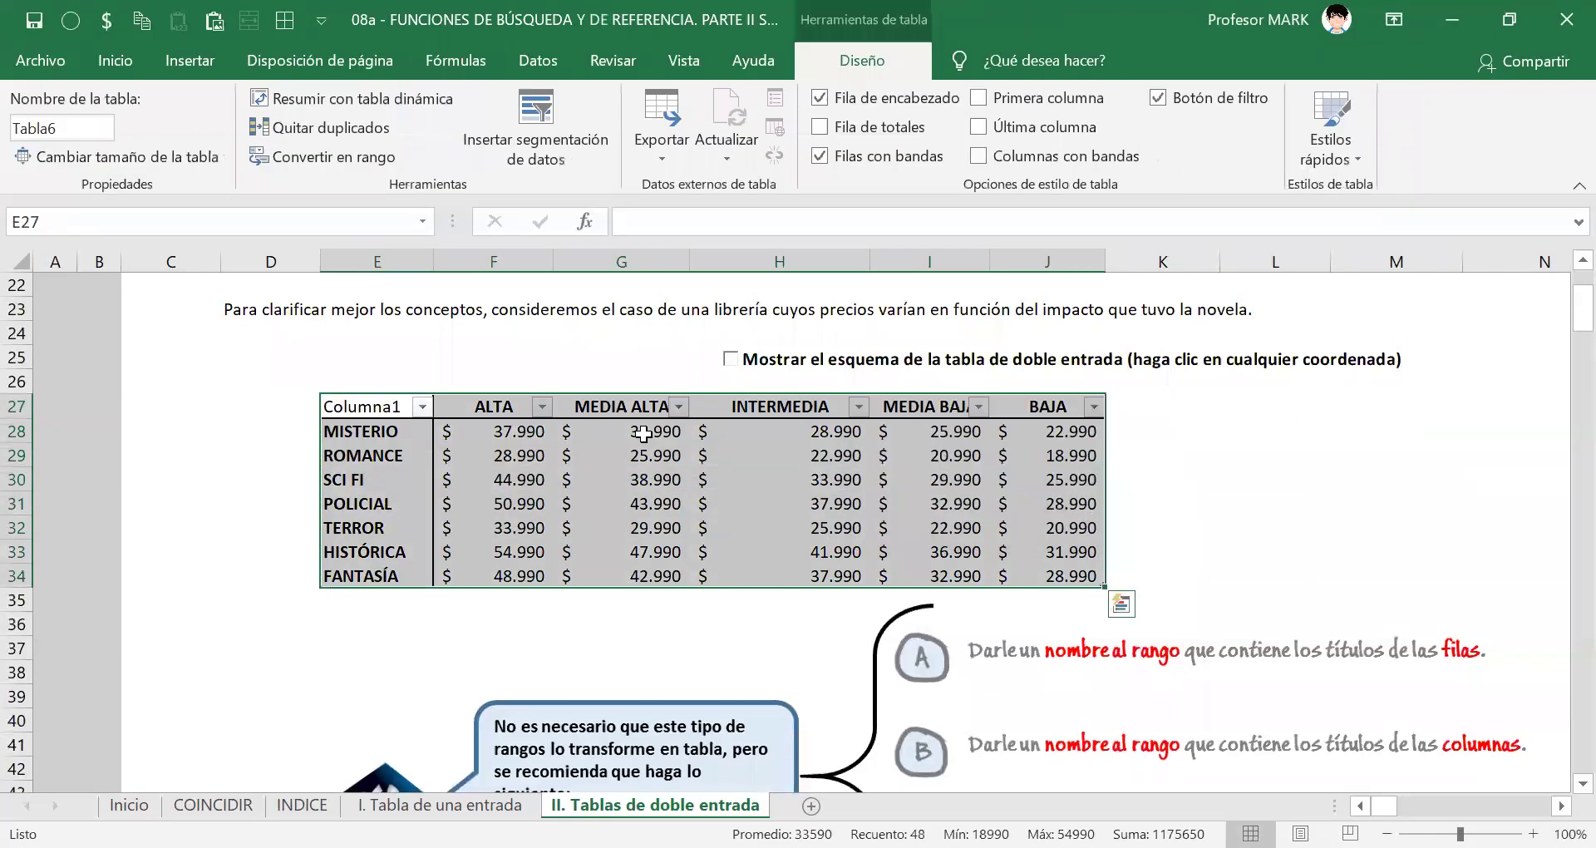
Rename the header of the table's first column as GÉNERO and make it bold.
left_click(625, 487)
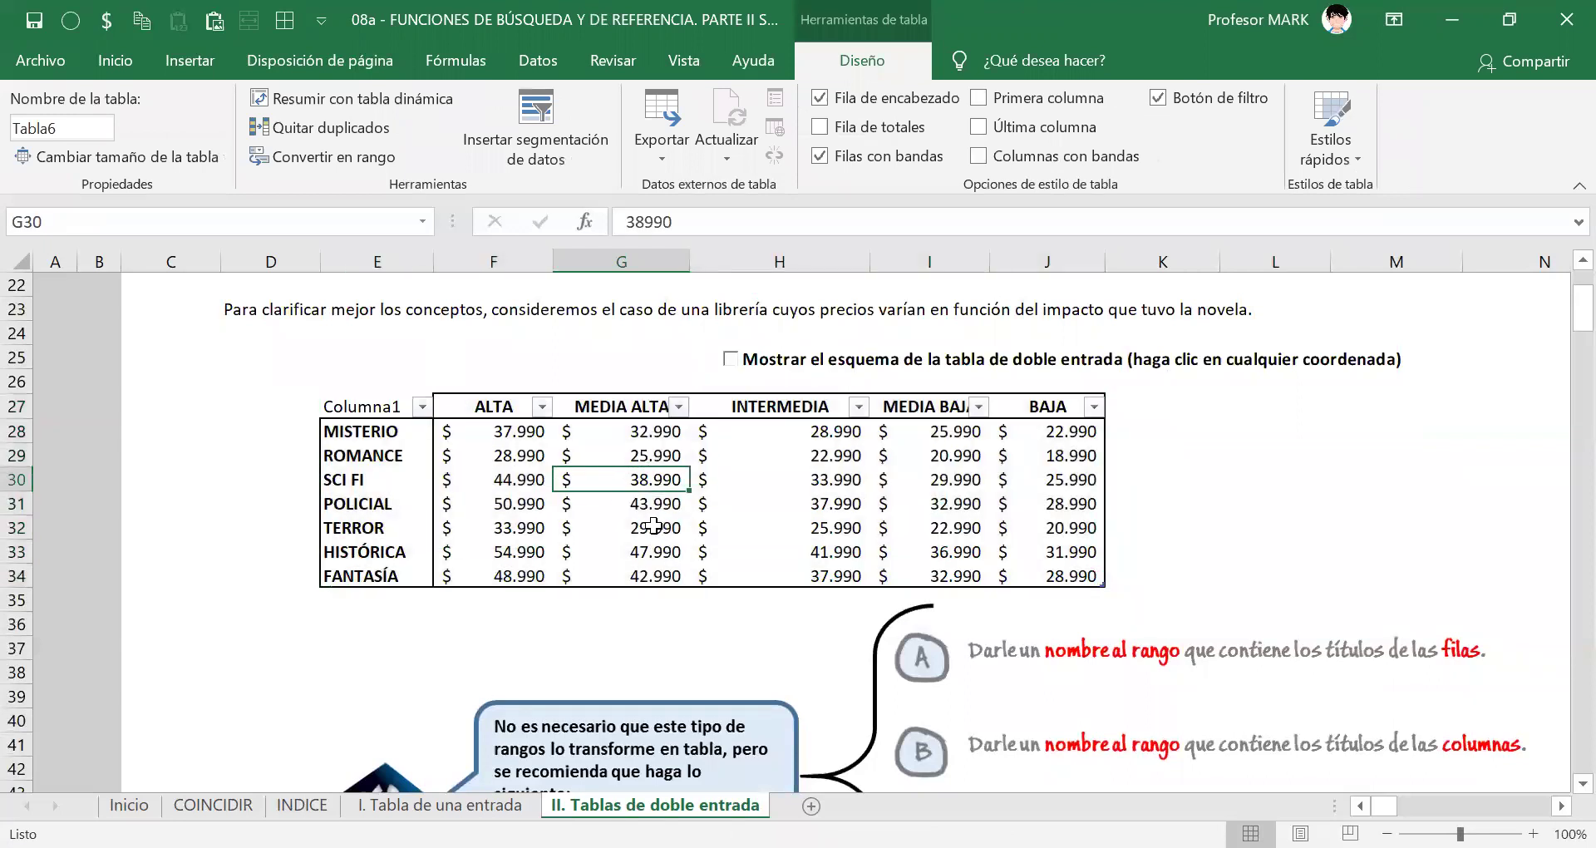
left_click(357, 406)
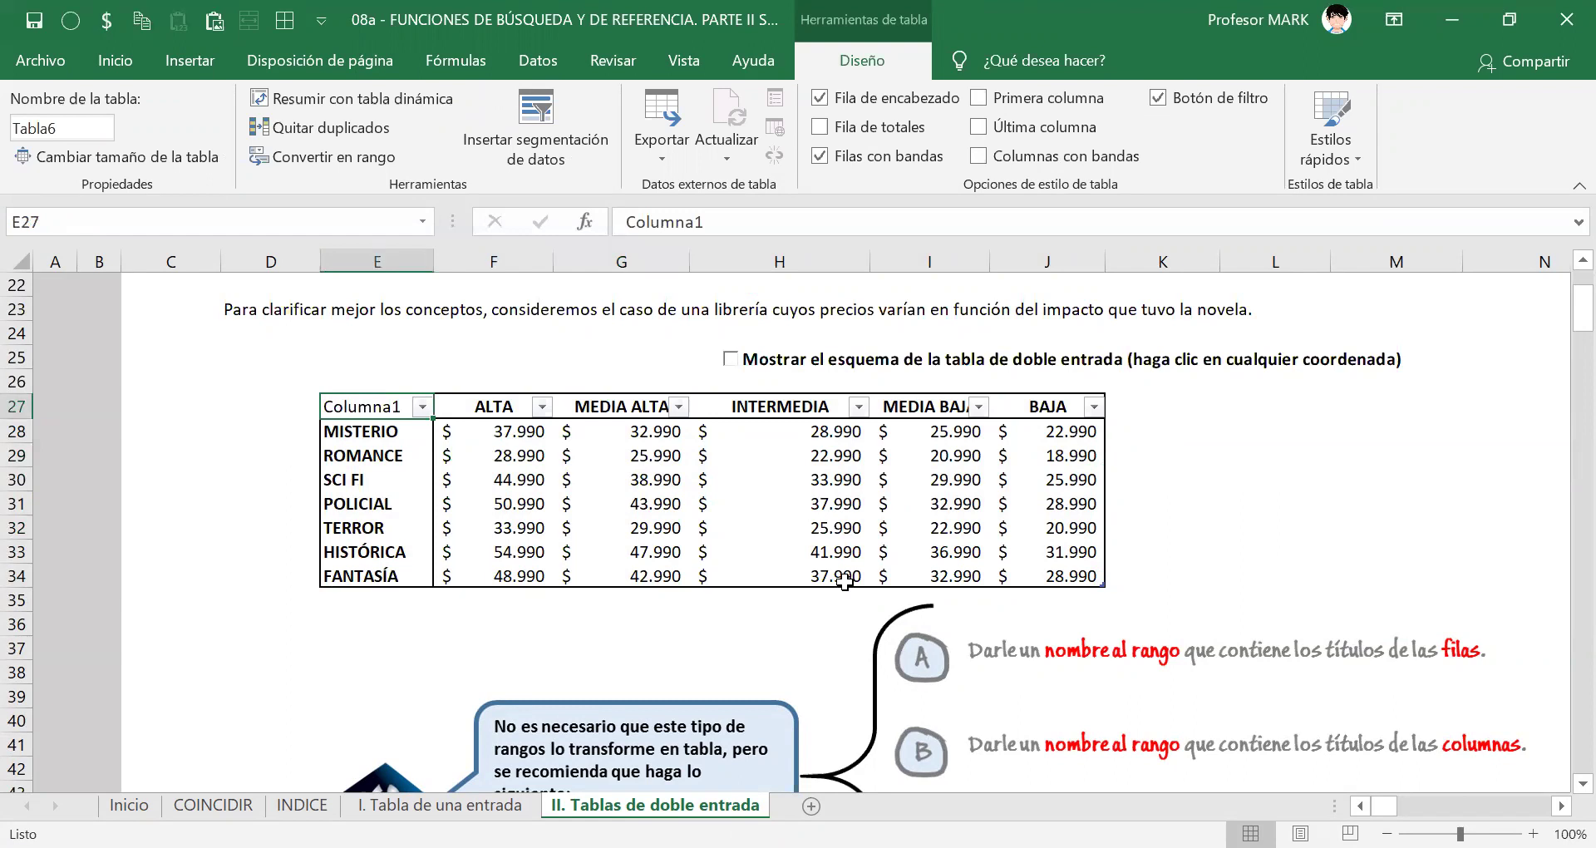
type("G")
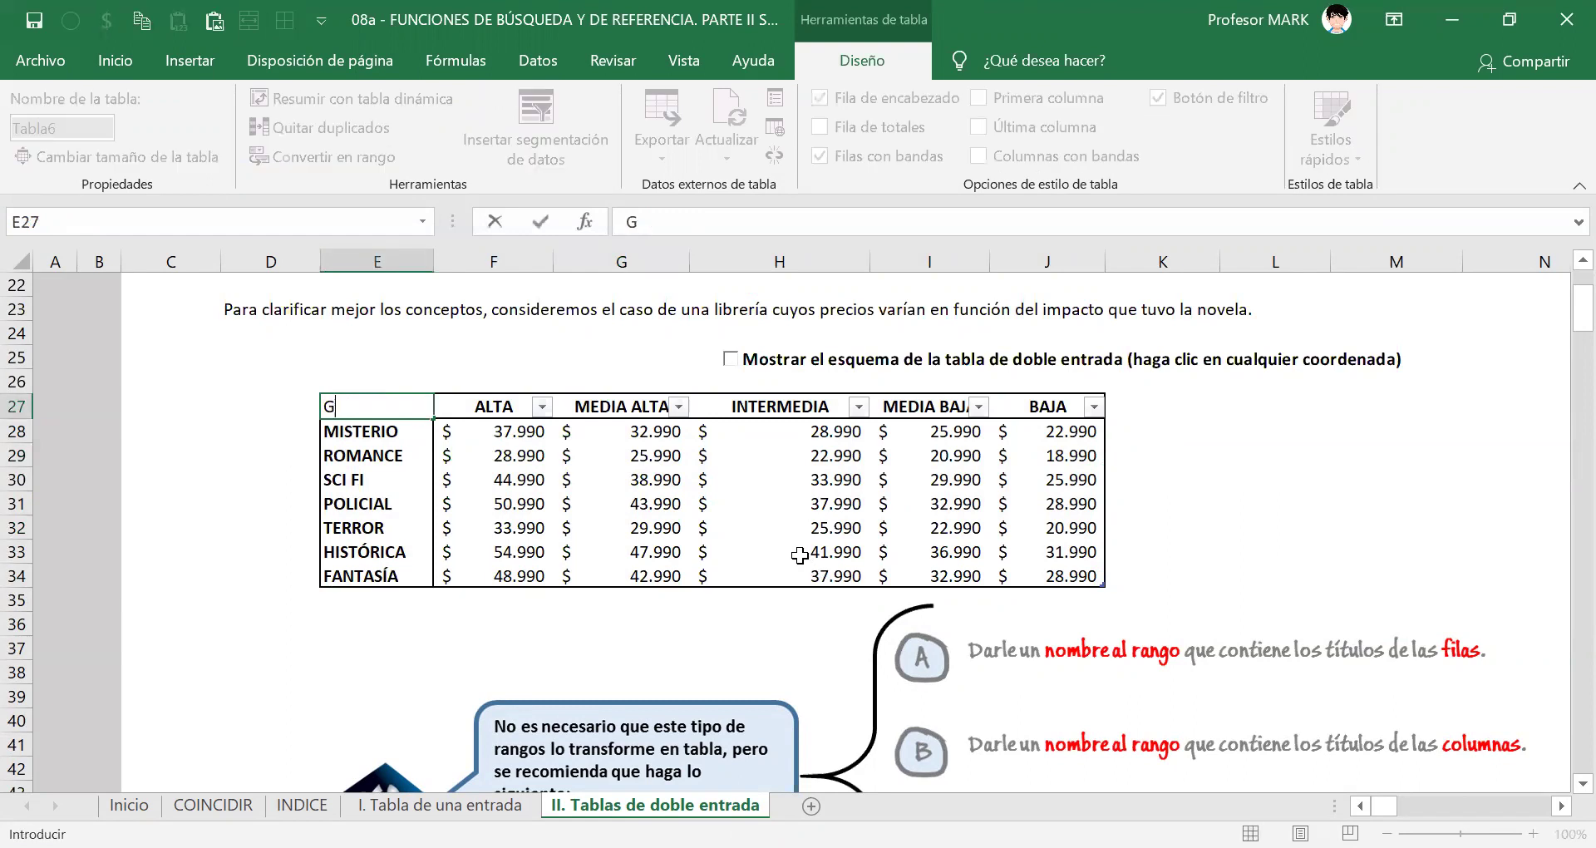
type("ÉNERO")
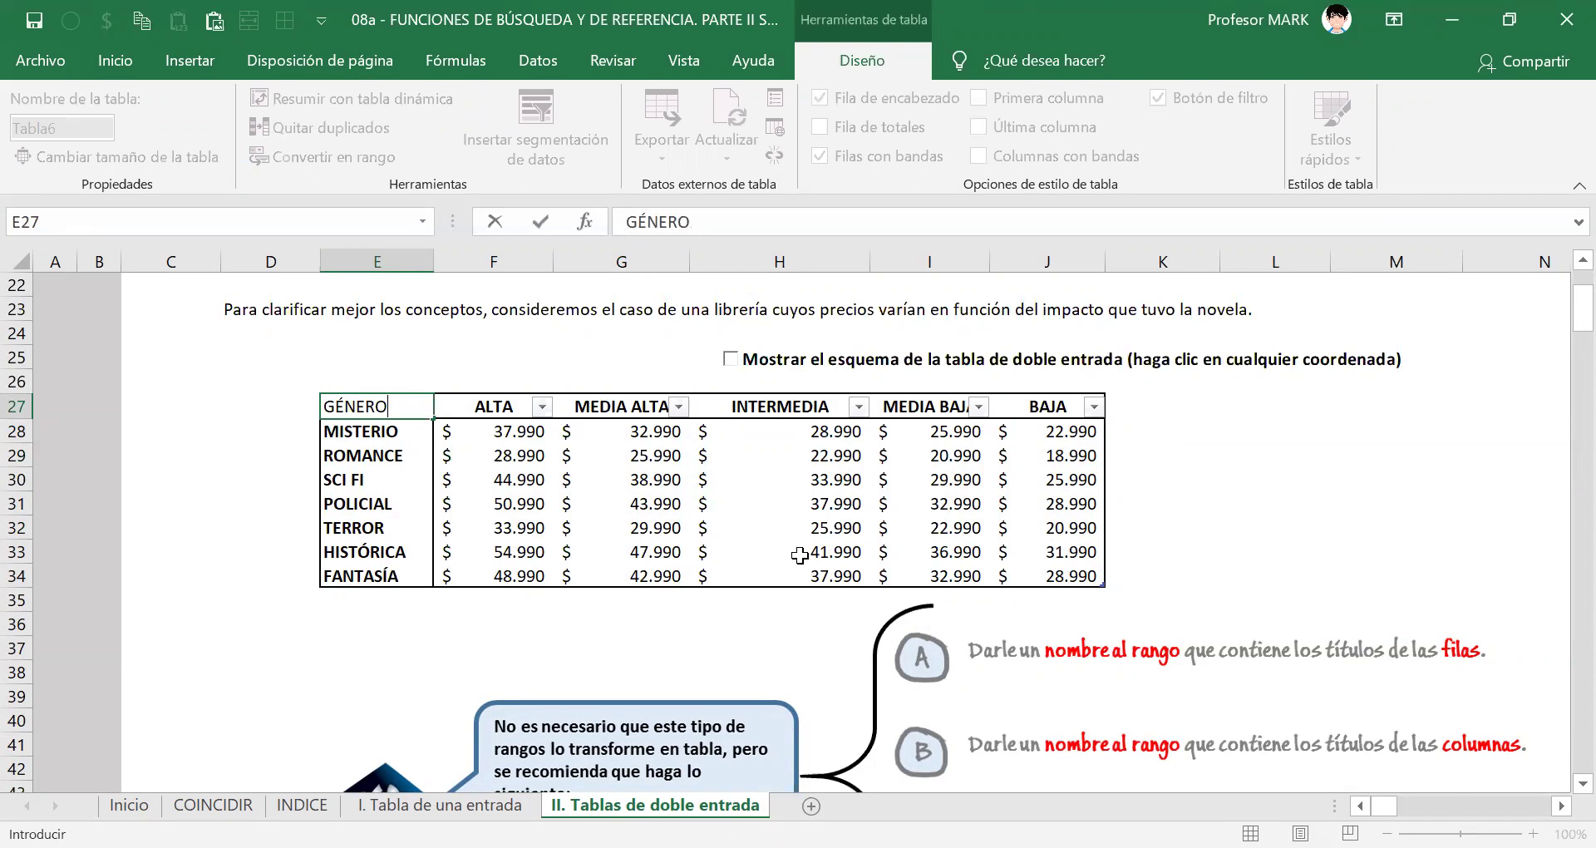
key("Return")
key("Up")
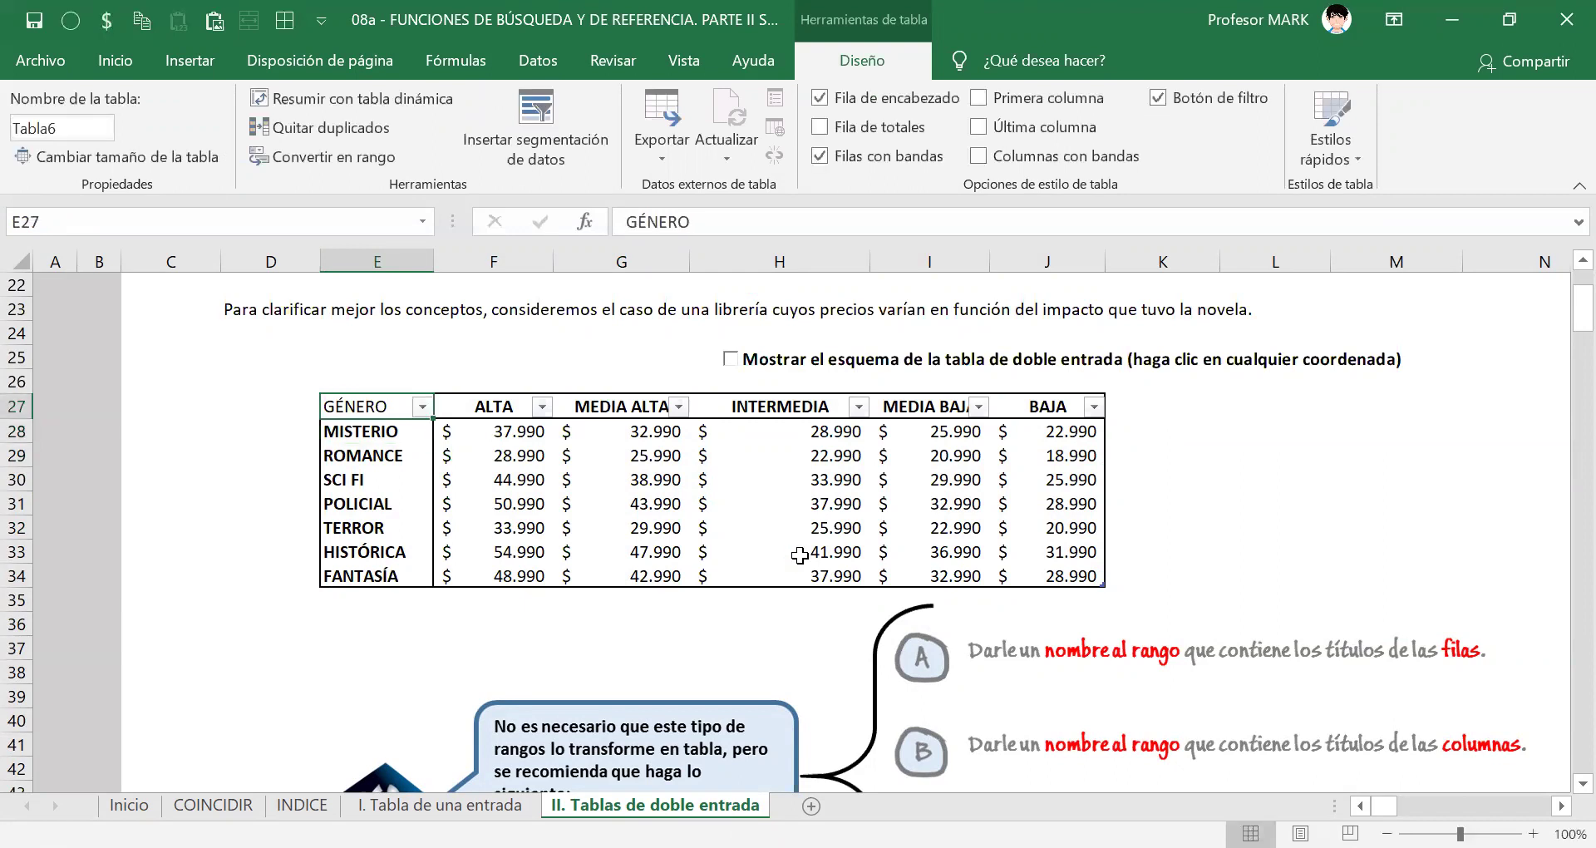
key("ctrl+n")
Look over the price table's header cells from GÉNERO to INTERMEDIA.
key("Right")
key("Right")
key("Left")
key("Left")
key("Right")
key("Right")
key("Right")
key("Right")
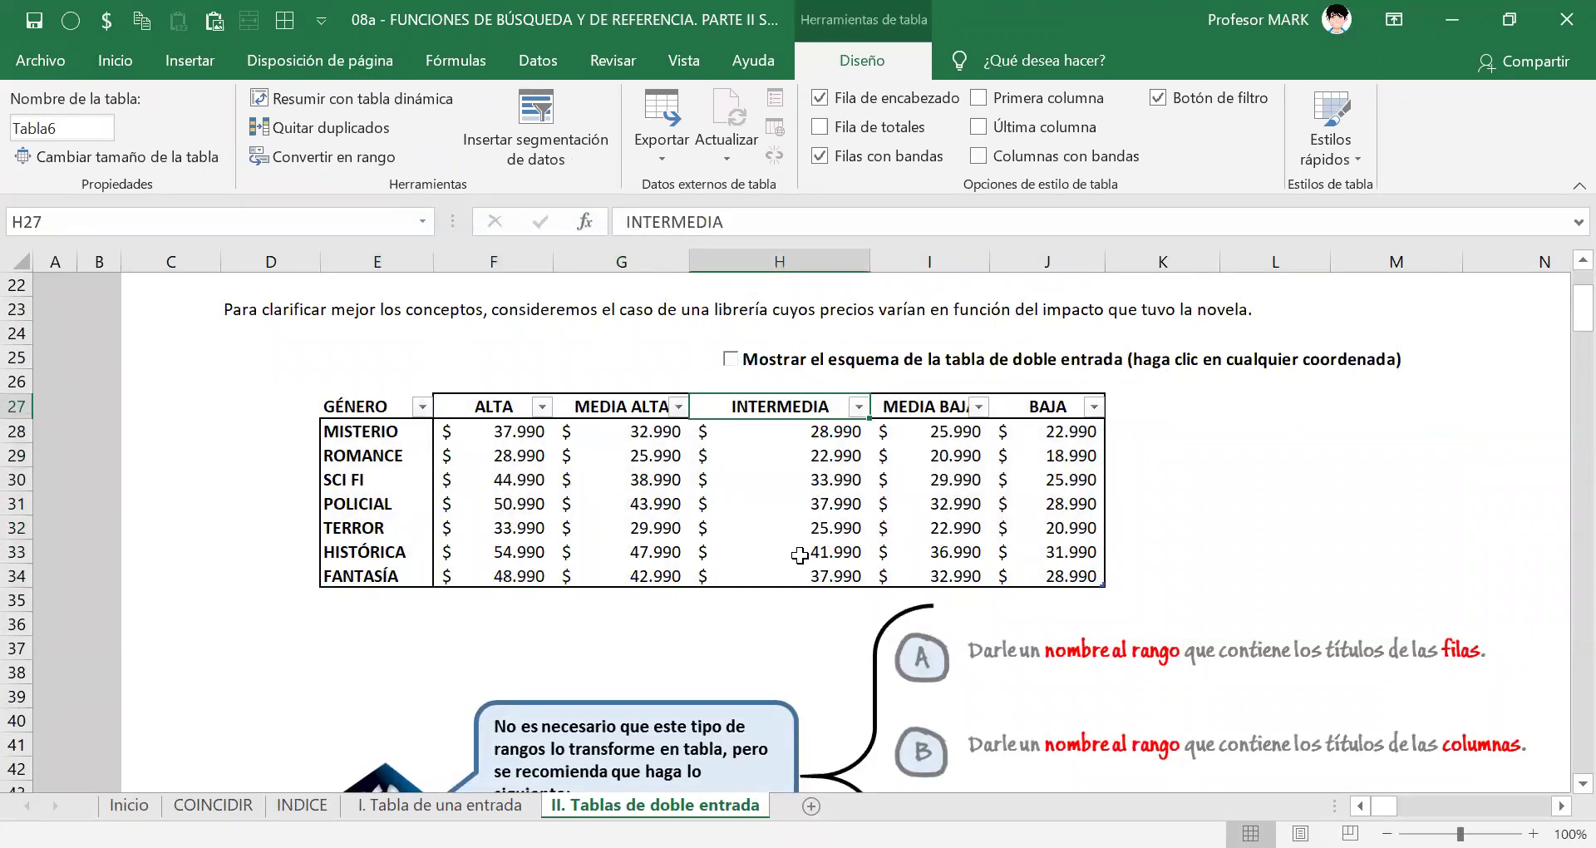
key("Left")
key("Left")
key("Left")
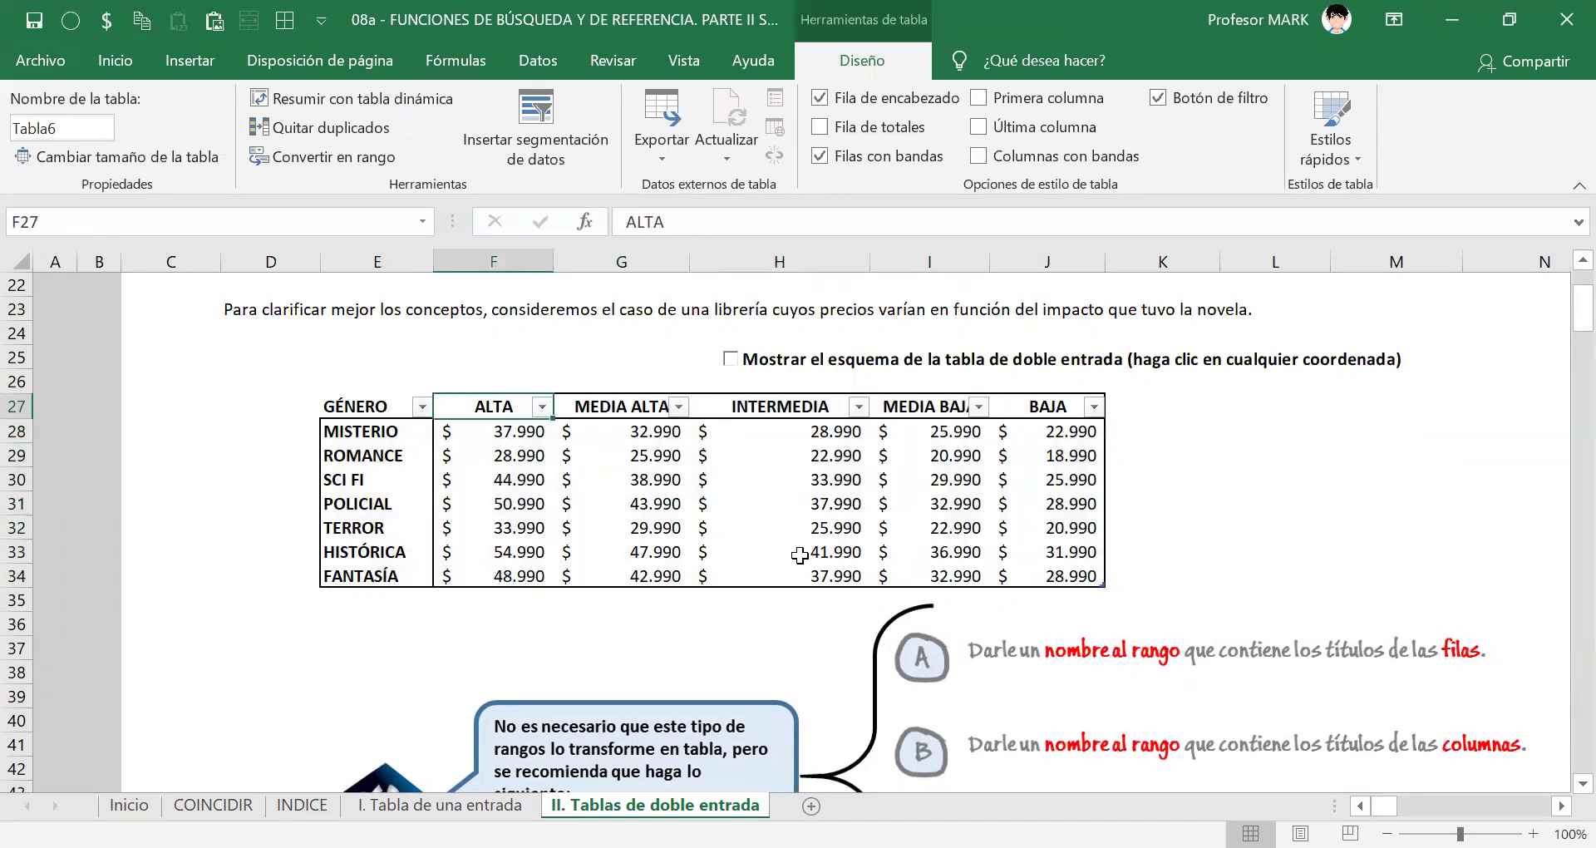
key("Left")
Examine the single-entry patient table on the "I. Tabla de una entrada" sheet for comparison.
key("ctrl+Page_Up")
left_click_drag(212, 415, 717, 653)
left_click(545, 527)
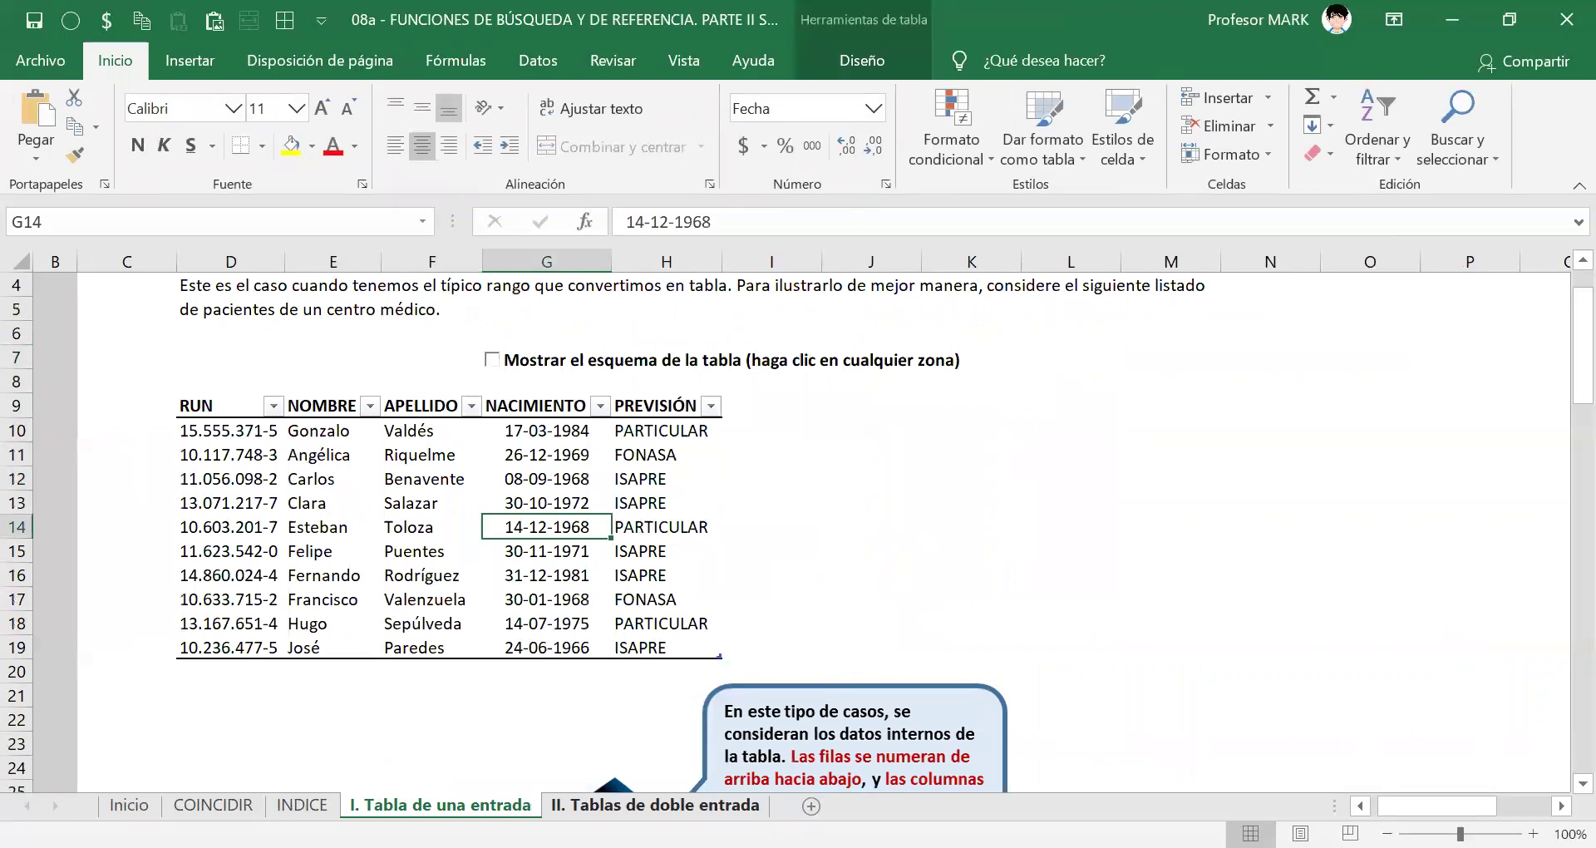
Examine the genre rows and their prices in the novel price table on the "II. Tablas de doble entrada" sheet.
left_click(655, 805)
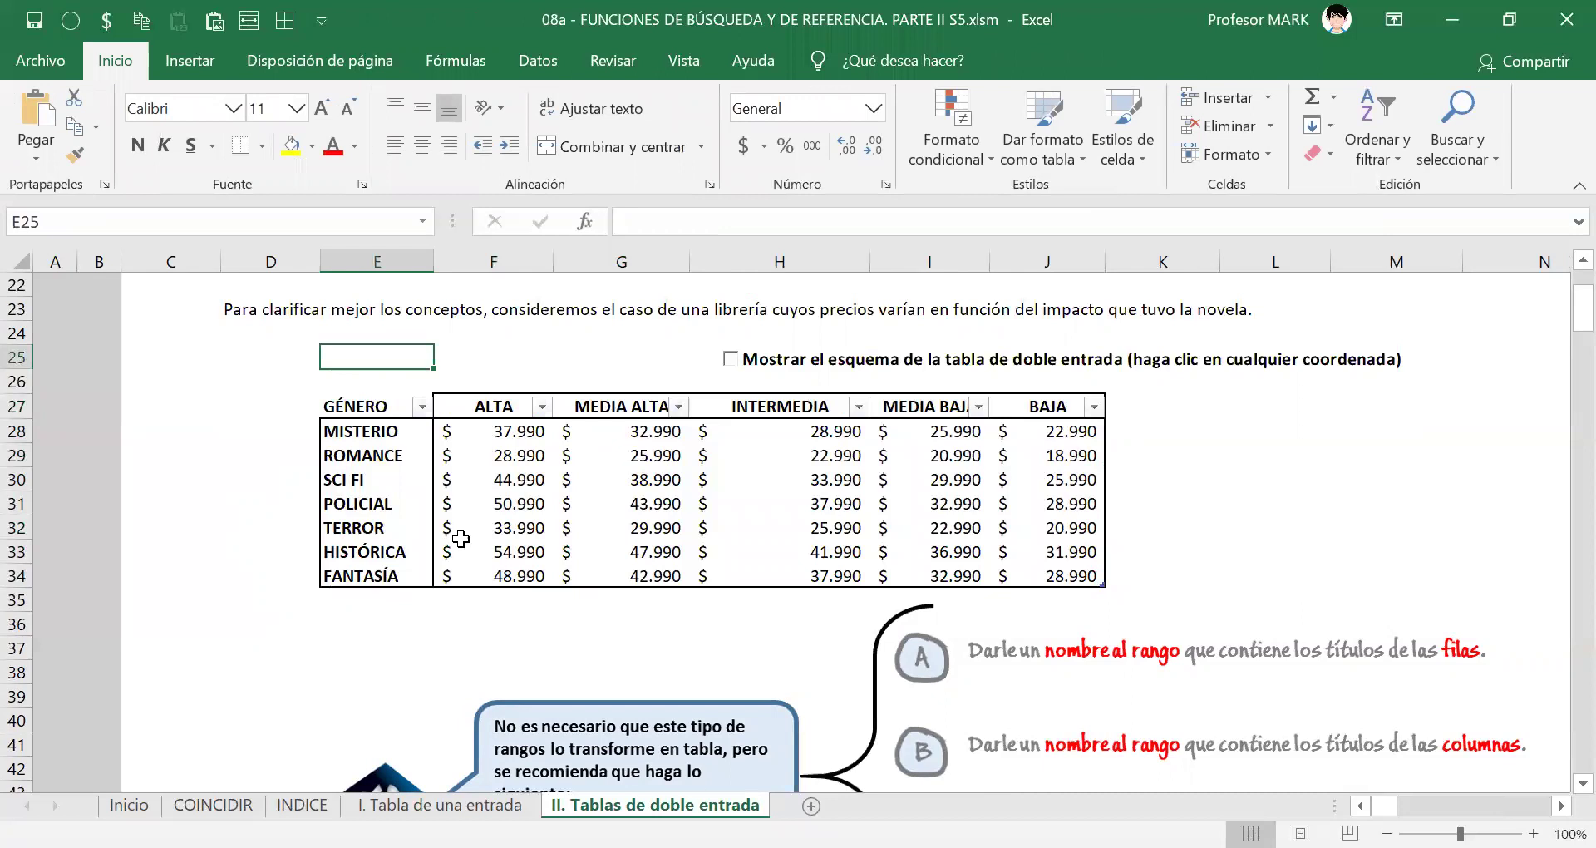
left_click(359, 480)
left_click(626, 479)
left_click(364, 456)
left_click(625, 479)
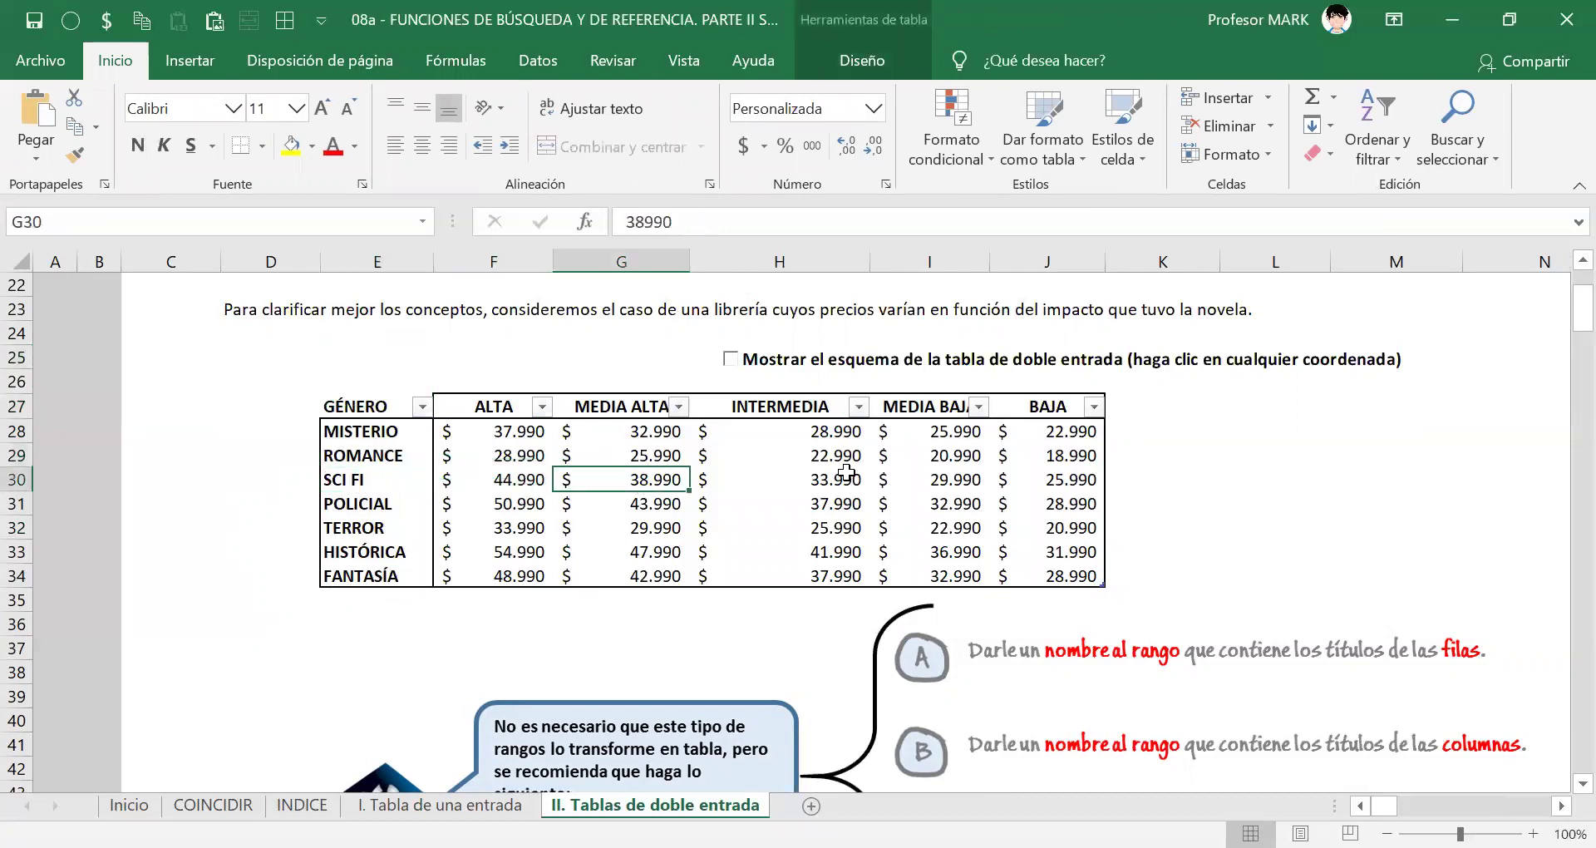
left_click(364, 455)
left_click(349, 506)
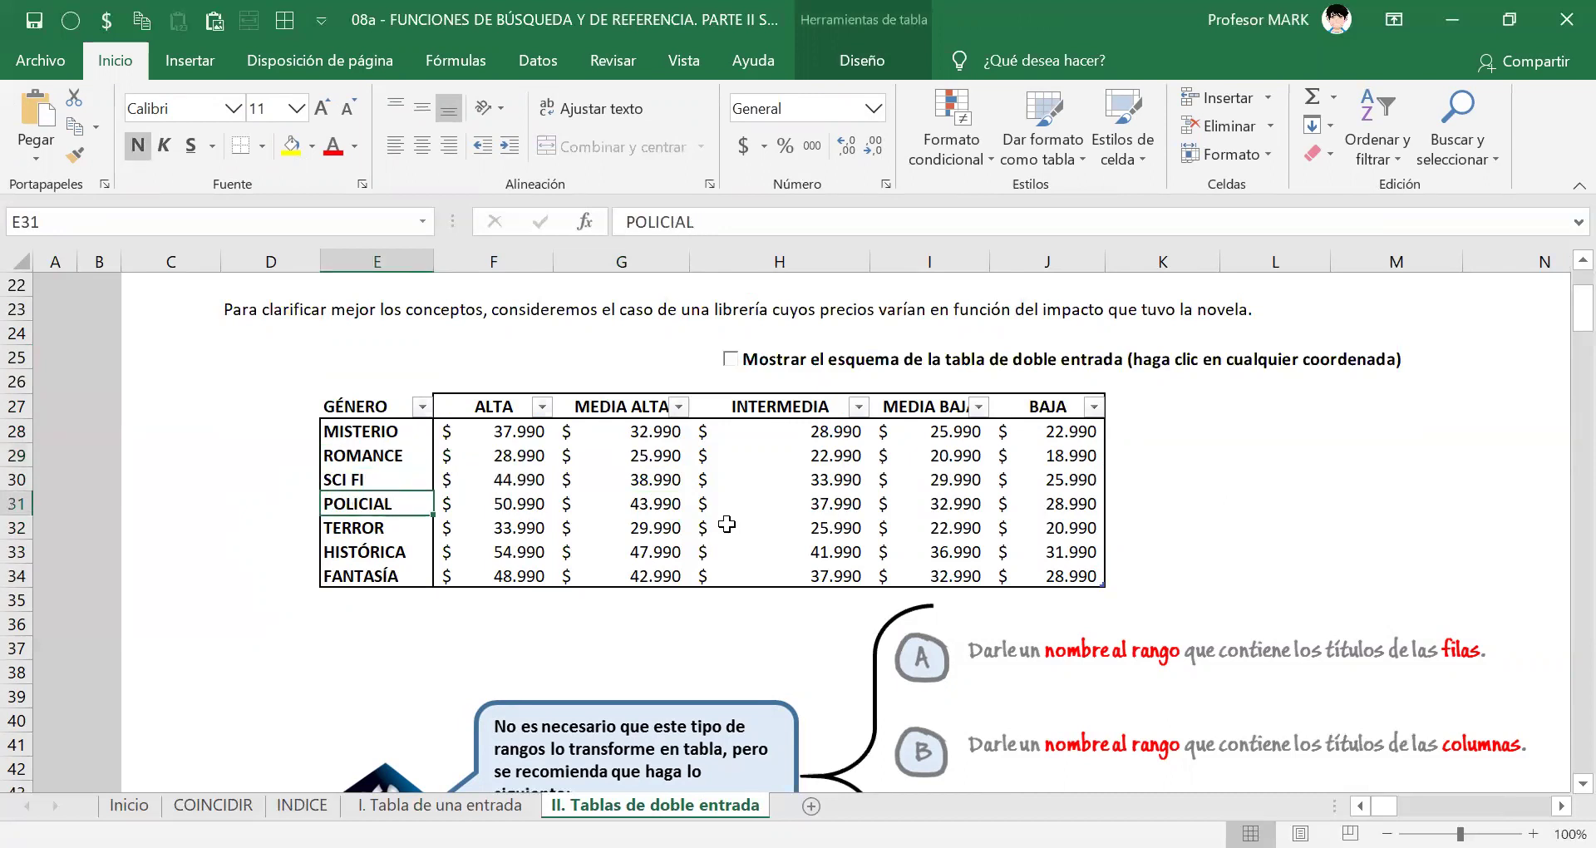
left_click_drag(364, 431, 1063, 577)
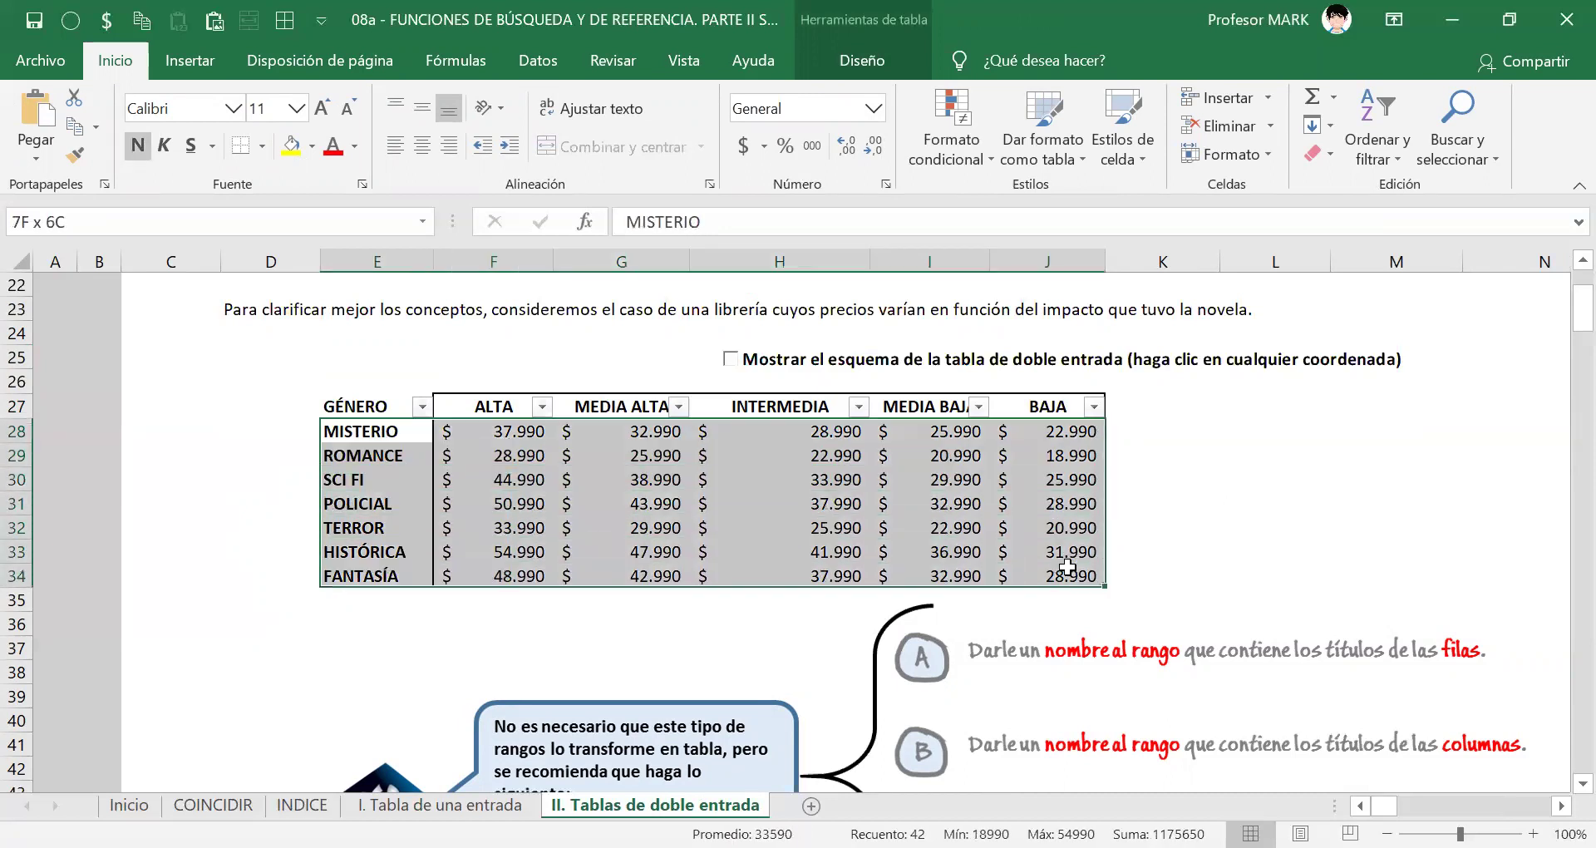
Name the novel price table VENTAS_DE_NOVELAS.
left_click(621, 480)
left_click(850, 58)
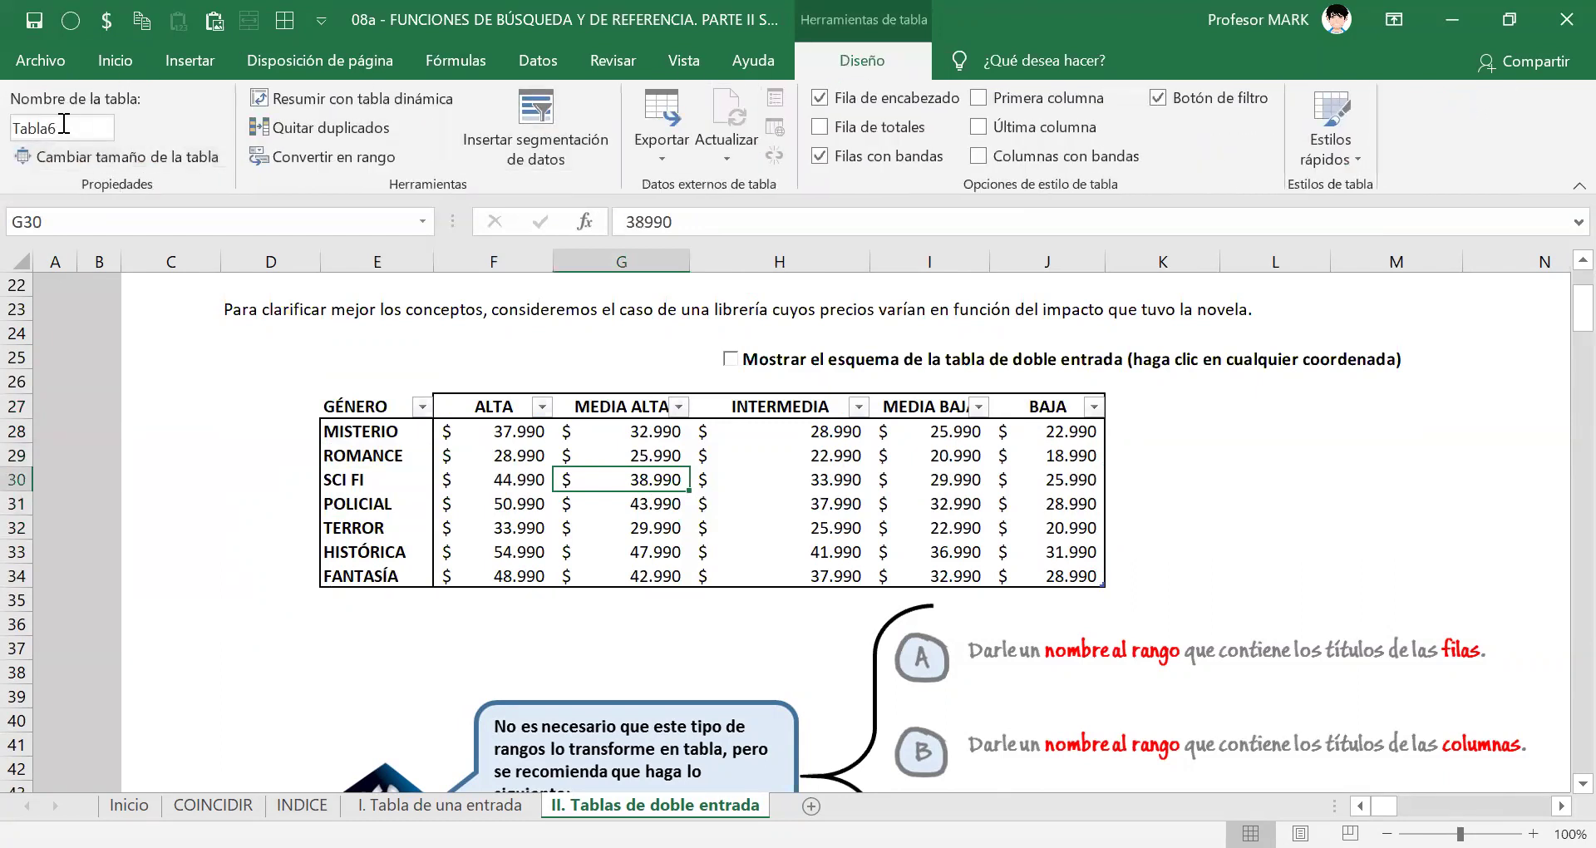
left_click(61, 126)
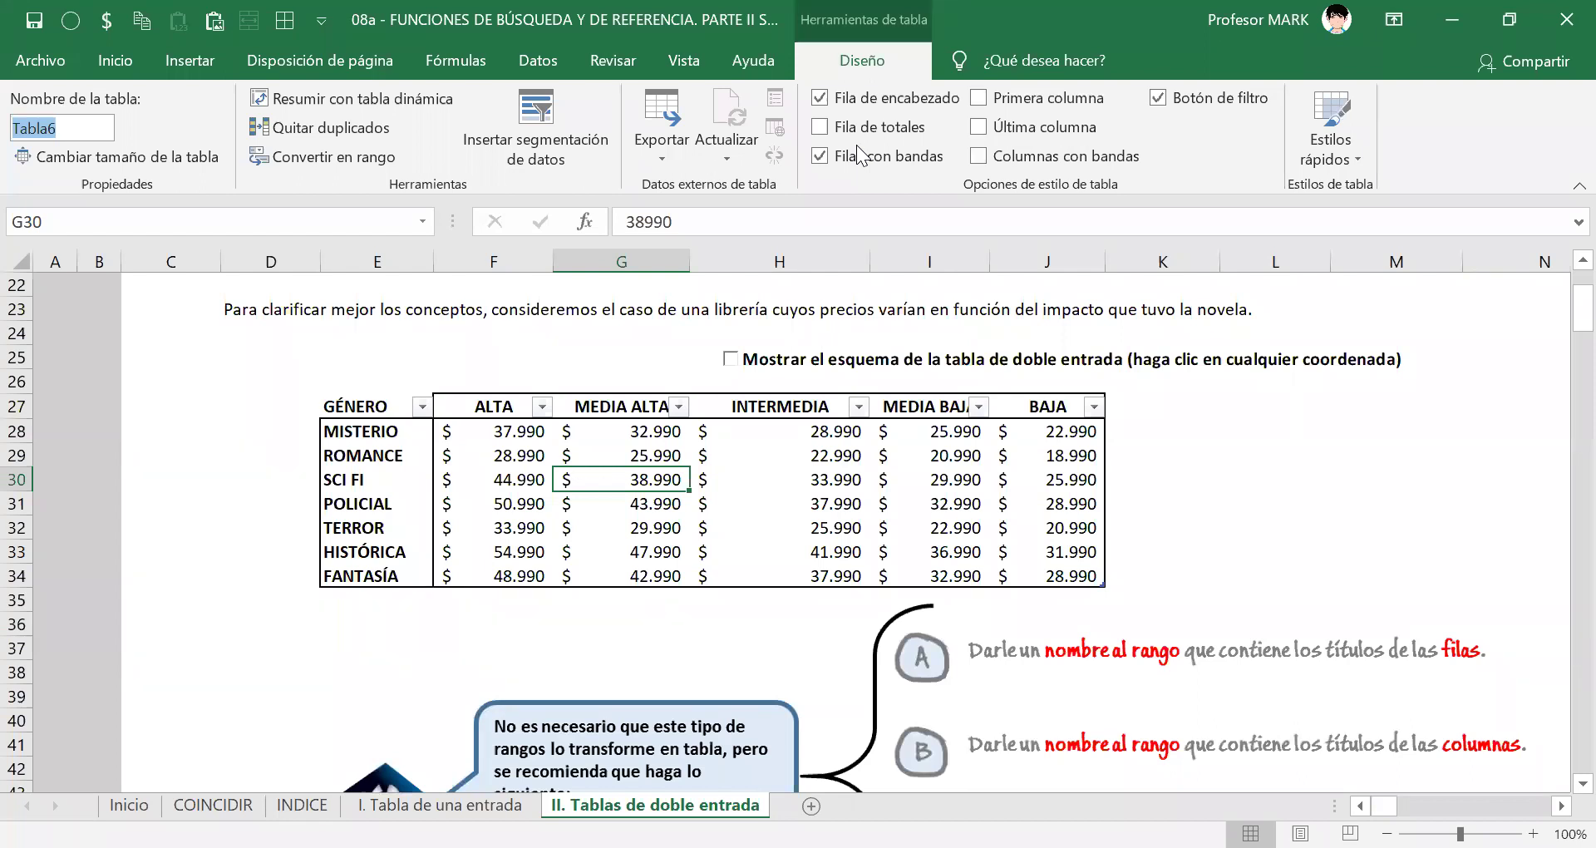
left_click(448, 472)
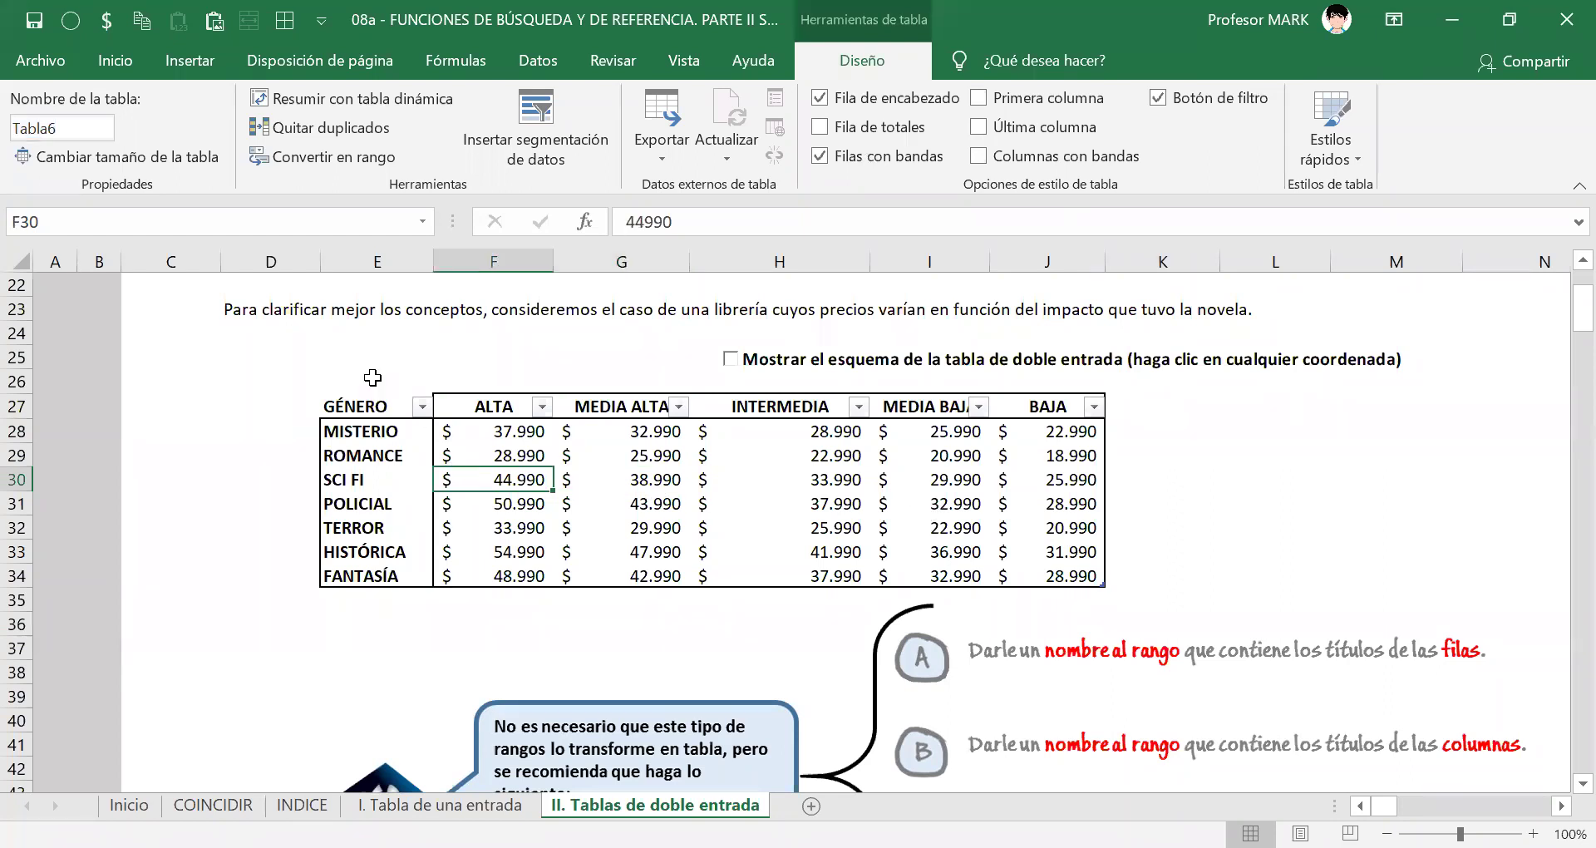
left_click(83, 128)
type("ventna")
key("BackSpace")
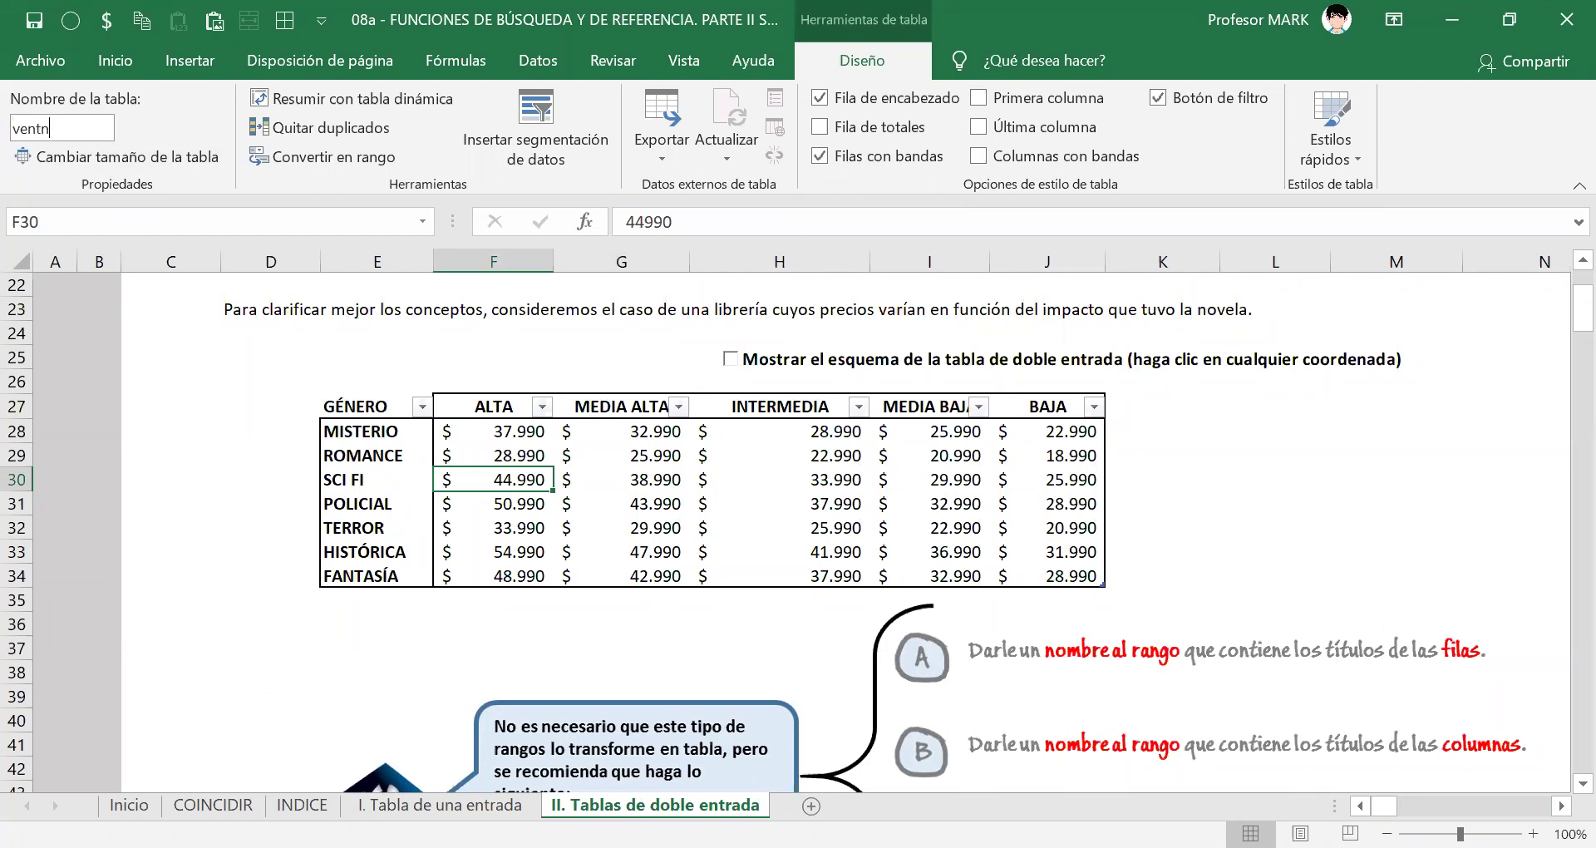
key("BackSpace")
key("BackSpace")
key("BackSpace")
key("BackSpace")
key("BackSpace")
type("VENTAS_DE_NOVEL")
key("Return")
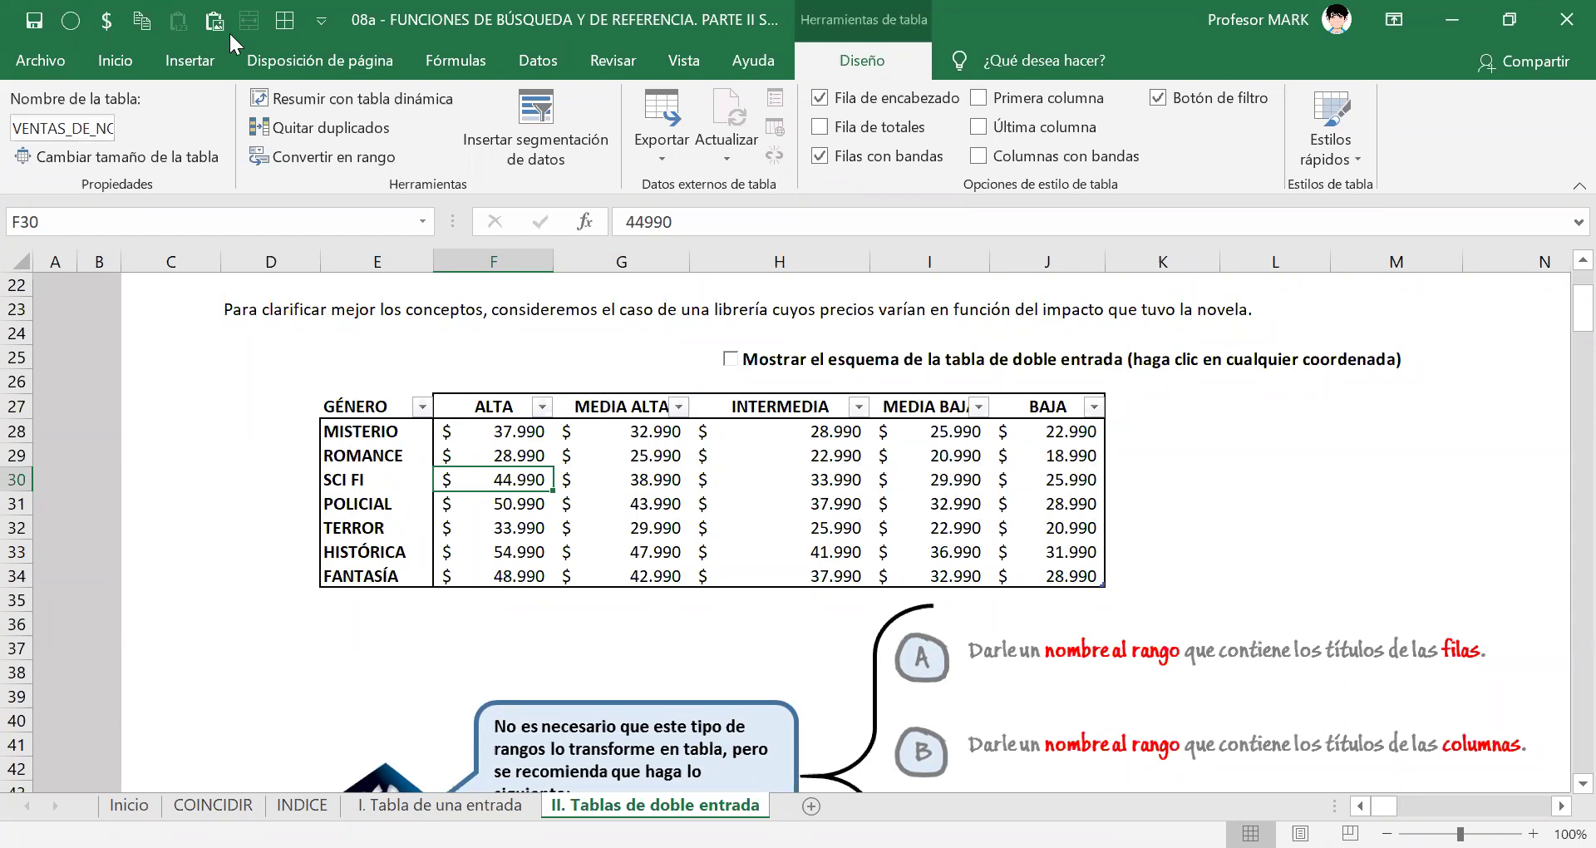
Look over the price table's header row E27:J27, from GÉNERO to BAJA.
left_click(779, 406)
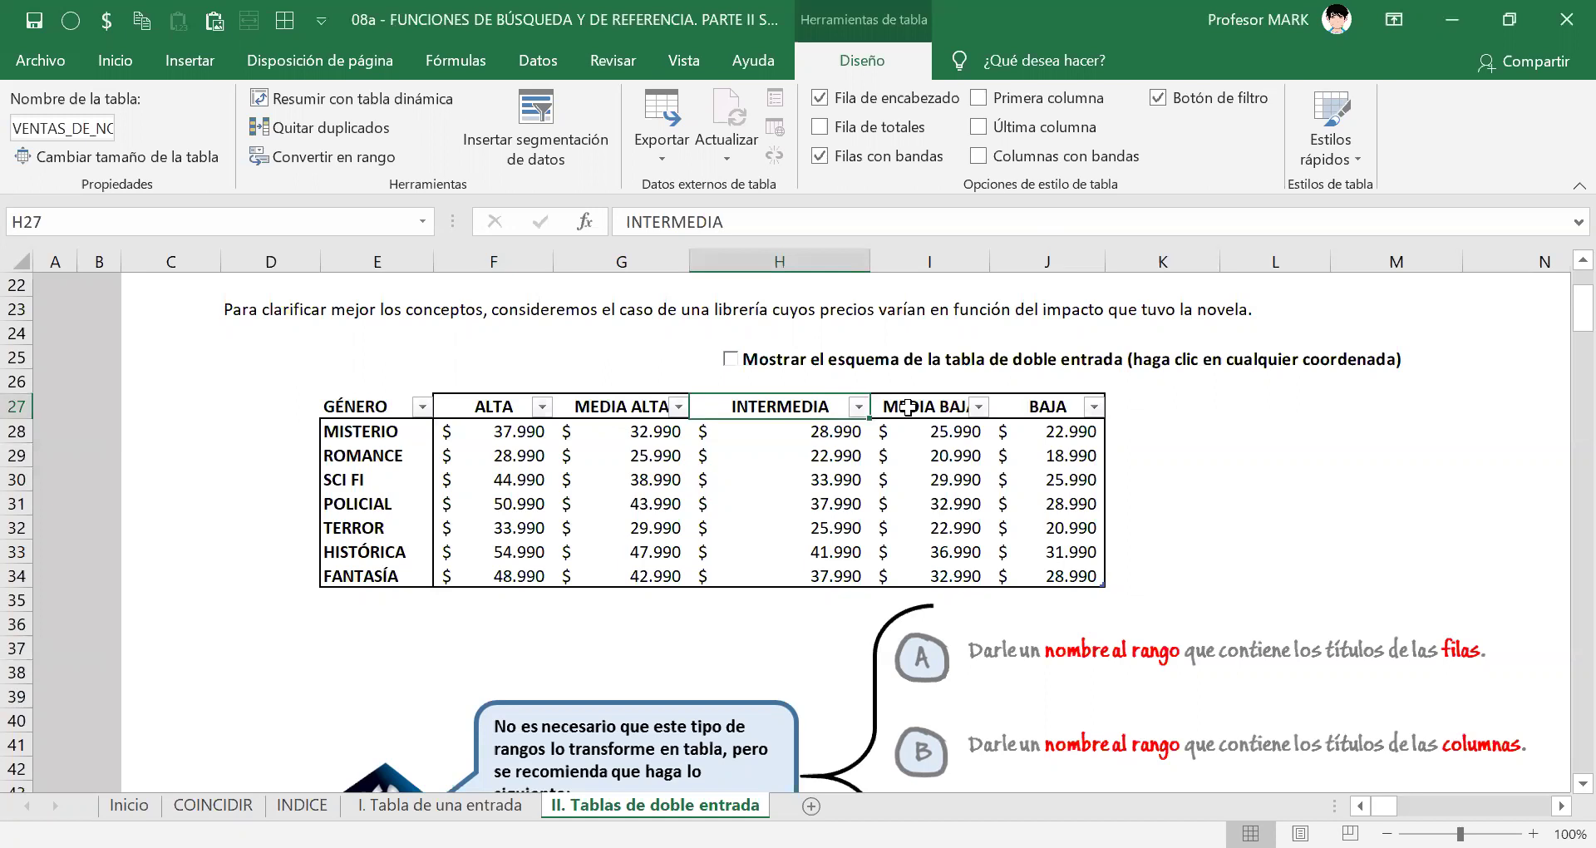
left_click(956, 406)
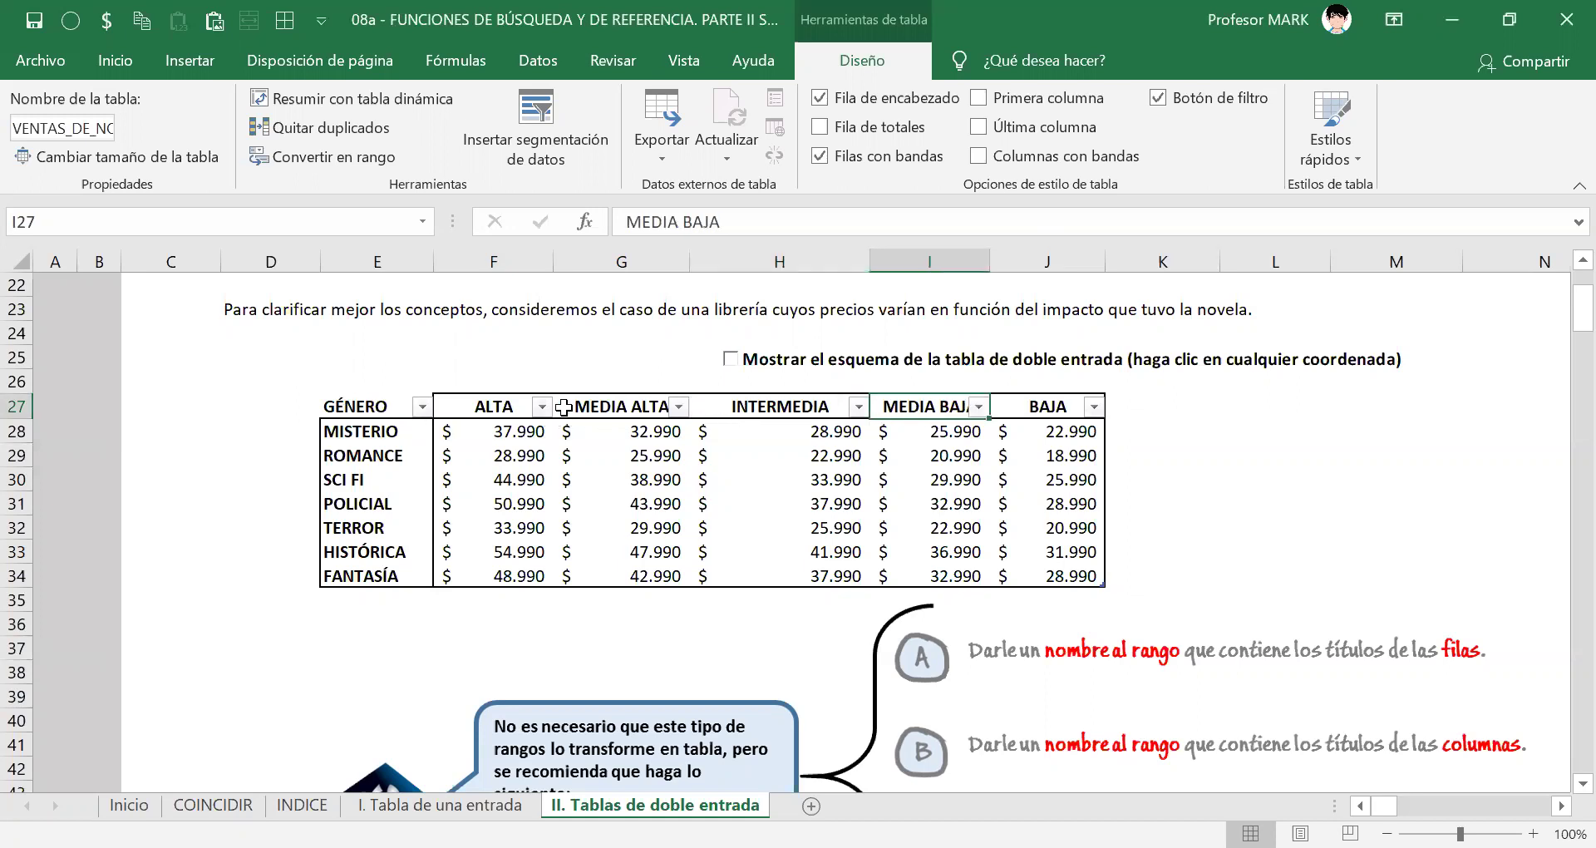
left_click_drag(503, 406, 1077, 413)
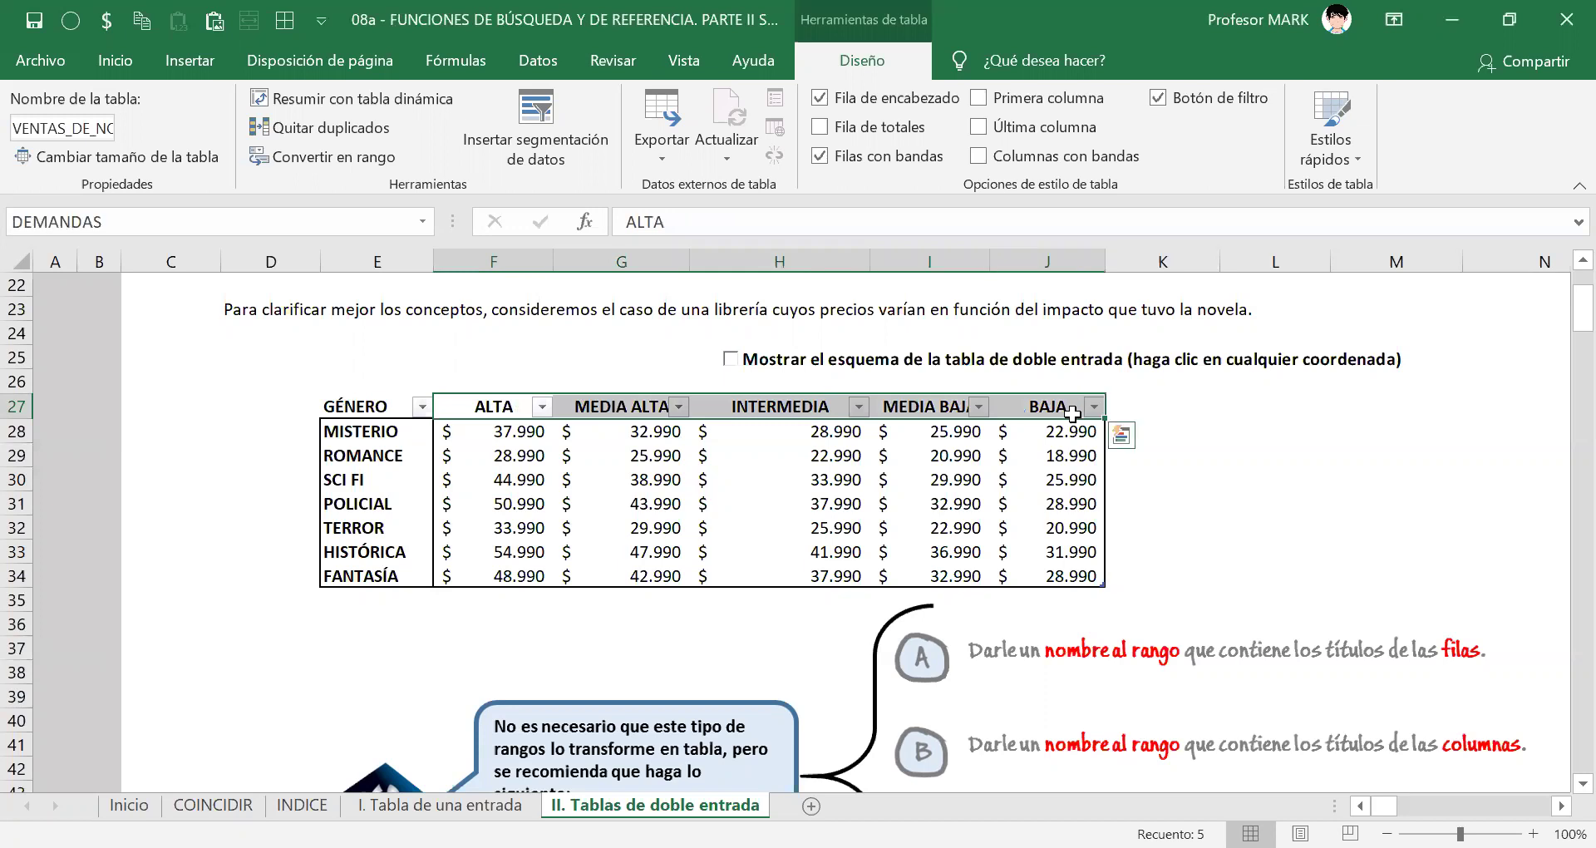
left_click_drag(378, 407, 1001, 409)
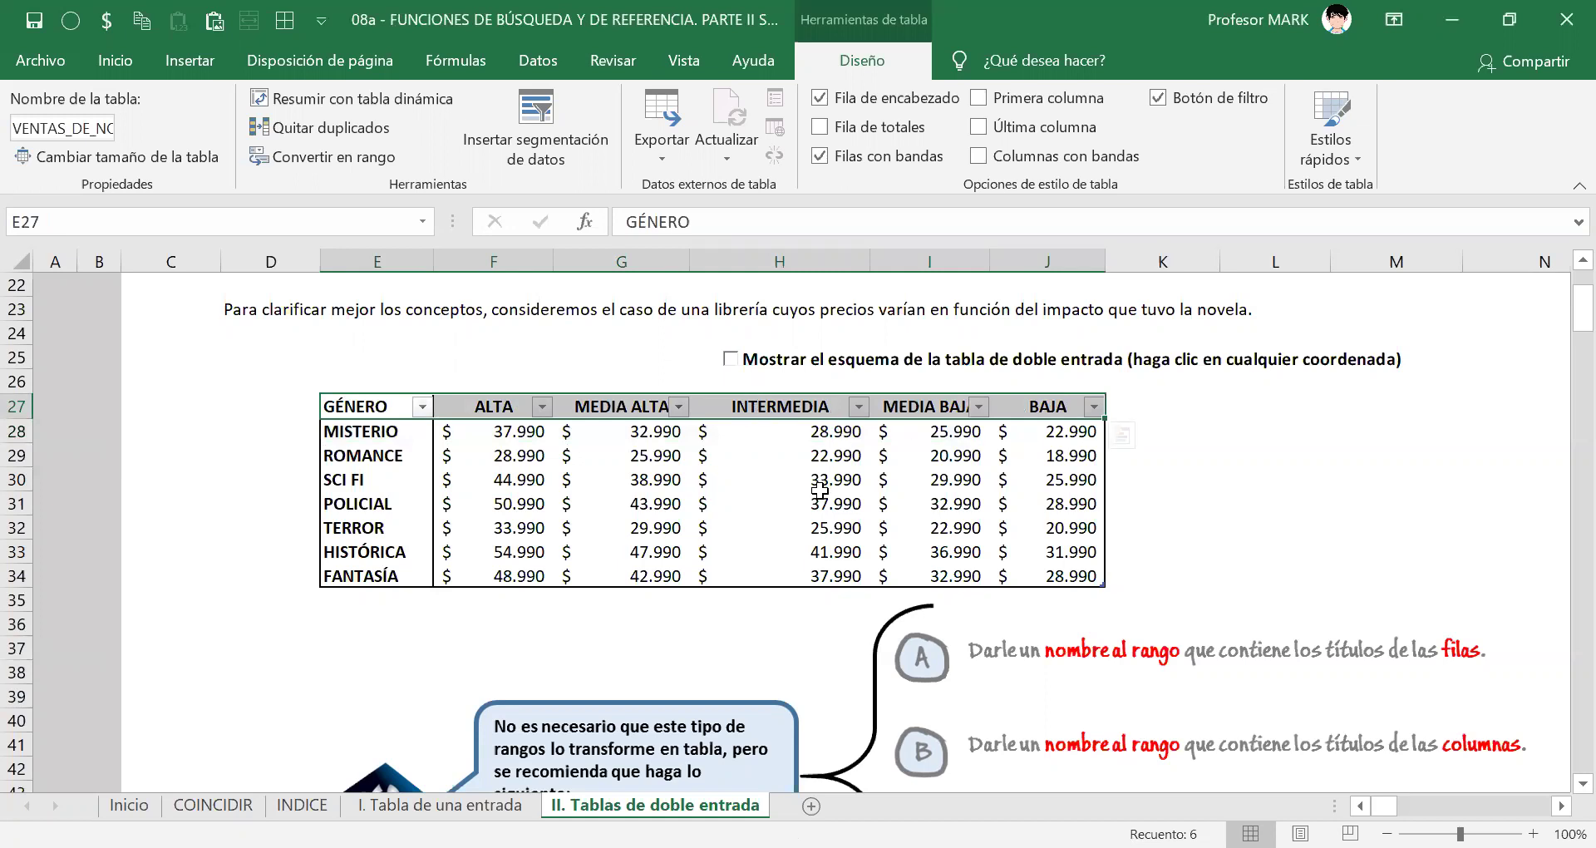
left_click_drag(819, 487, 819, 504)
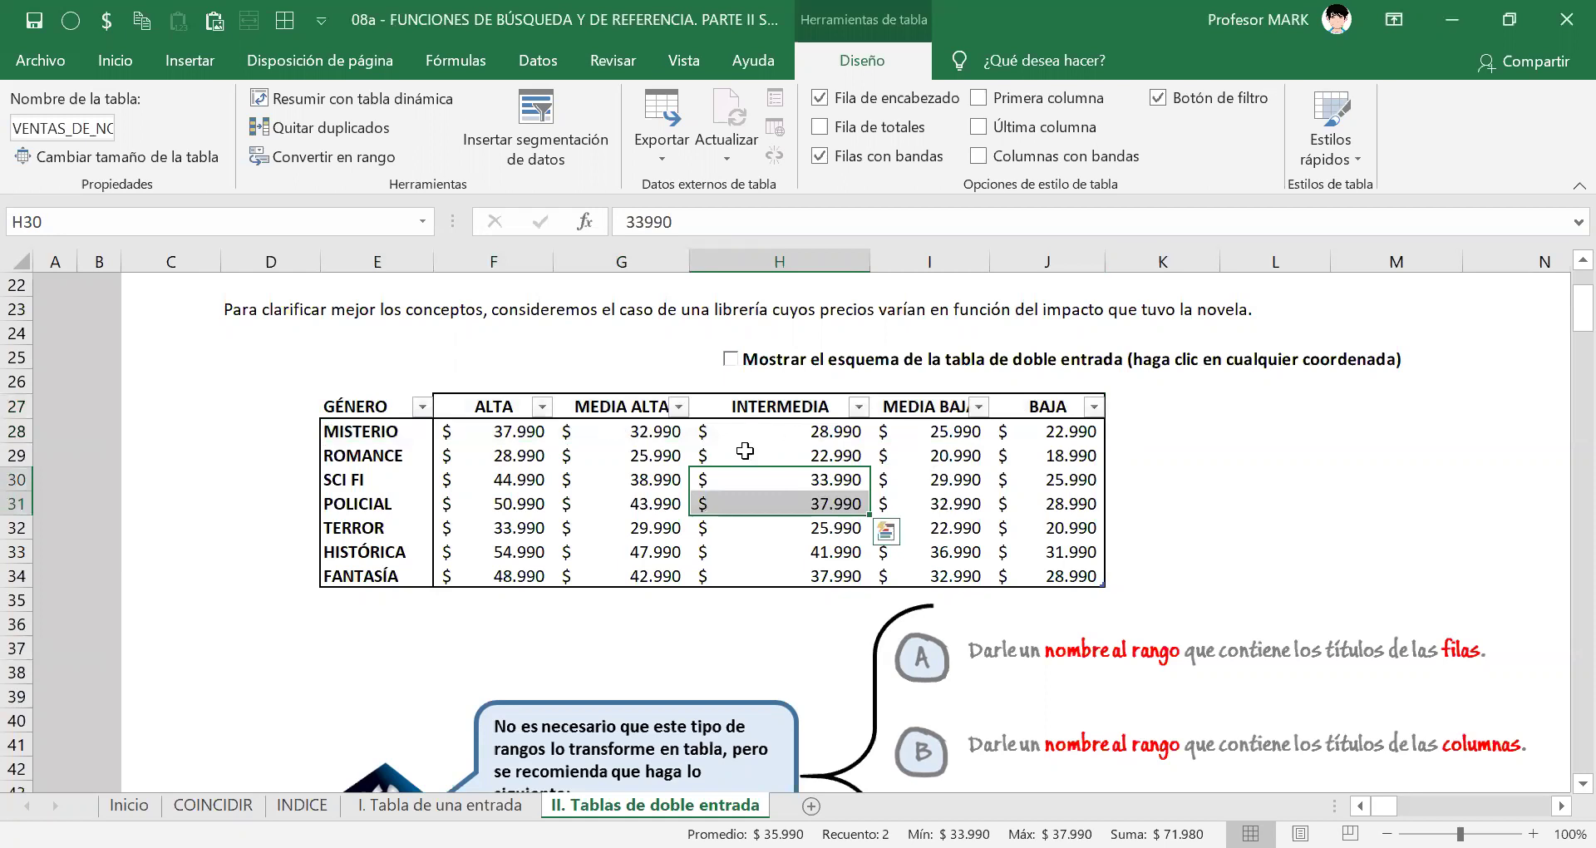
left_click_drag(354, 405, 1047, 404)
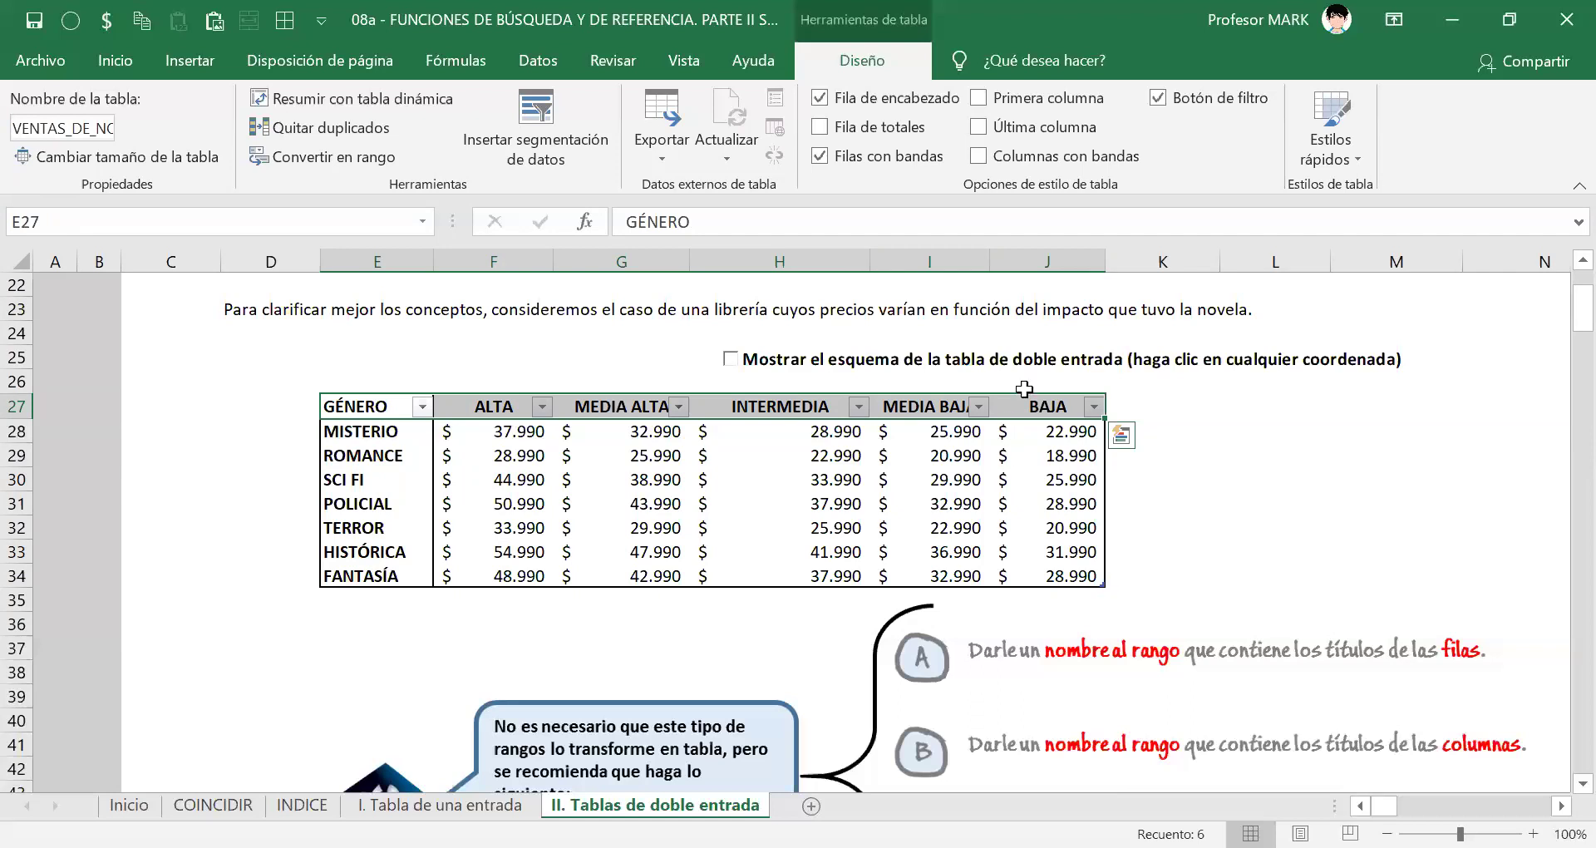
left_click(777, 490)
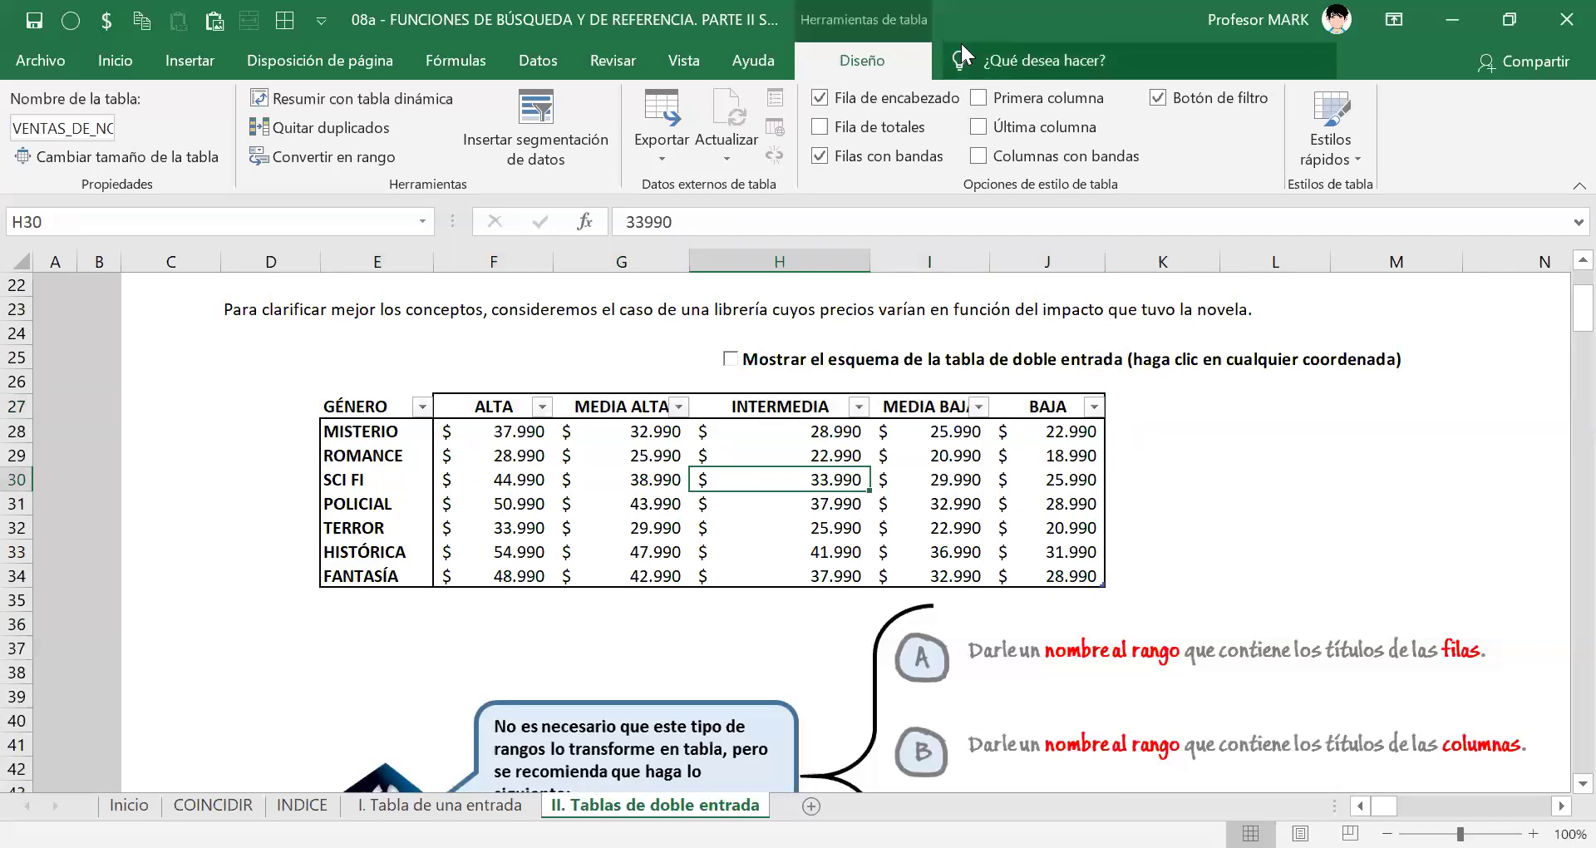
Annotate the screen by circling the INTERMEDIA header and the whole header row, with an arrow pointing at the row.
mouse_move(737, 389)
left_mouse_down()
mouse_move(819, 431)
mouse_move(830, 385)
mouse_move(752, 379)
left_mouse_up()
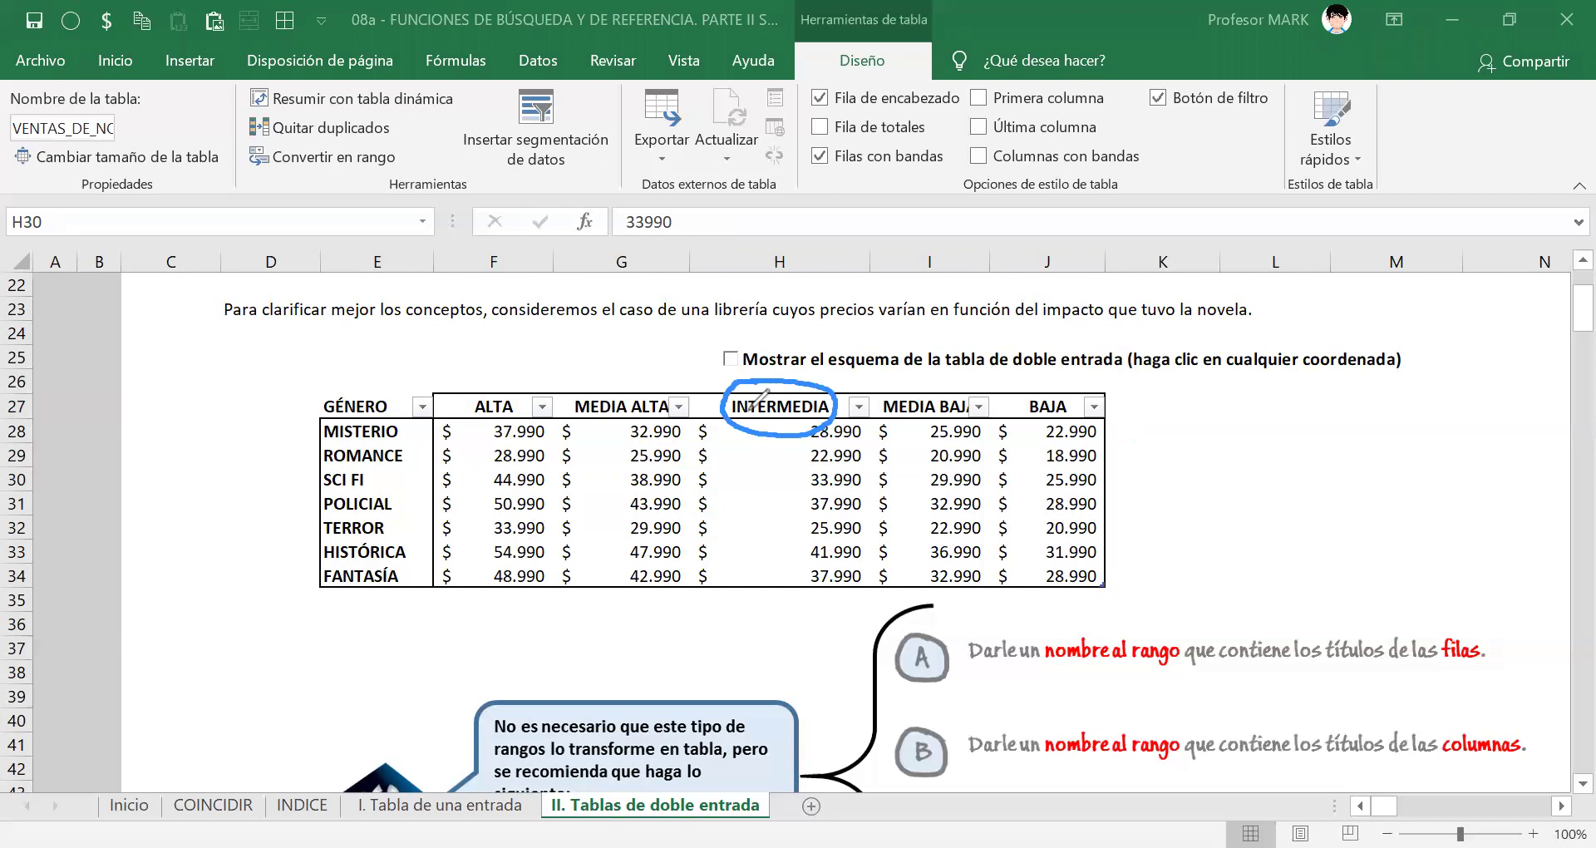
left_click_drag(725, 415, 832, 414)
mouse_move(304, 419)
left_mouse_down()
mouse_move(495, 438)
mouse_move(1118, 442)
mouse_move(973, 362)
mouse_move(507, 347)
left_mouse_up()
left_click_drag(399, 354, 301, 388)
left_click_drag(1353, 315, 1203, 412)
mouse_move(1215, 384)
left_mouse_down()
mouse_move(1206, 411)
mouse_move(1266, 413)
left_mouse_up()
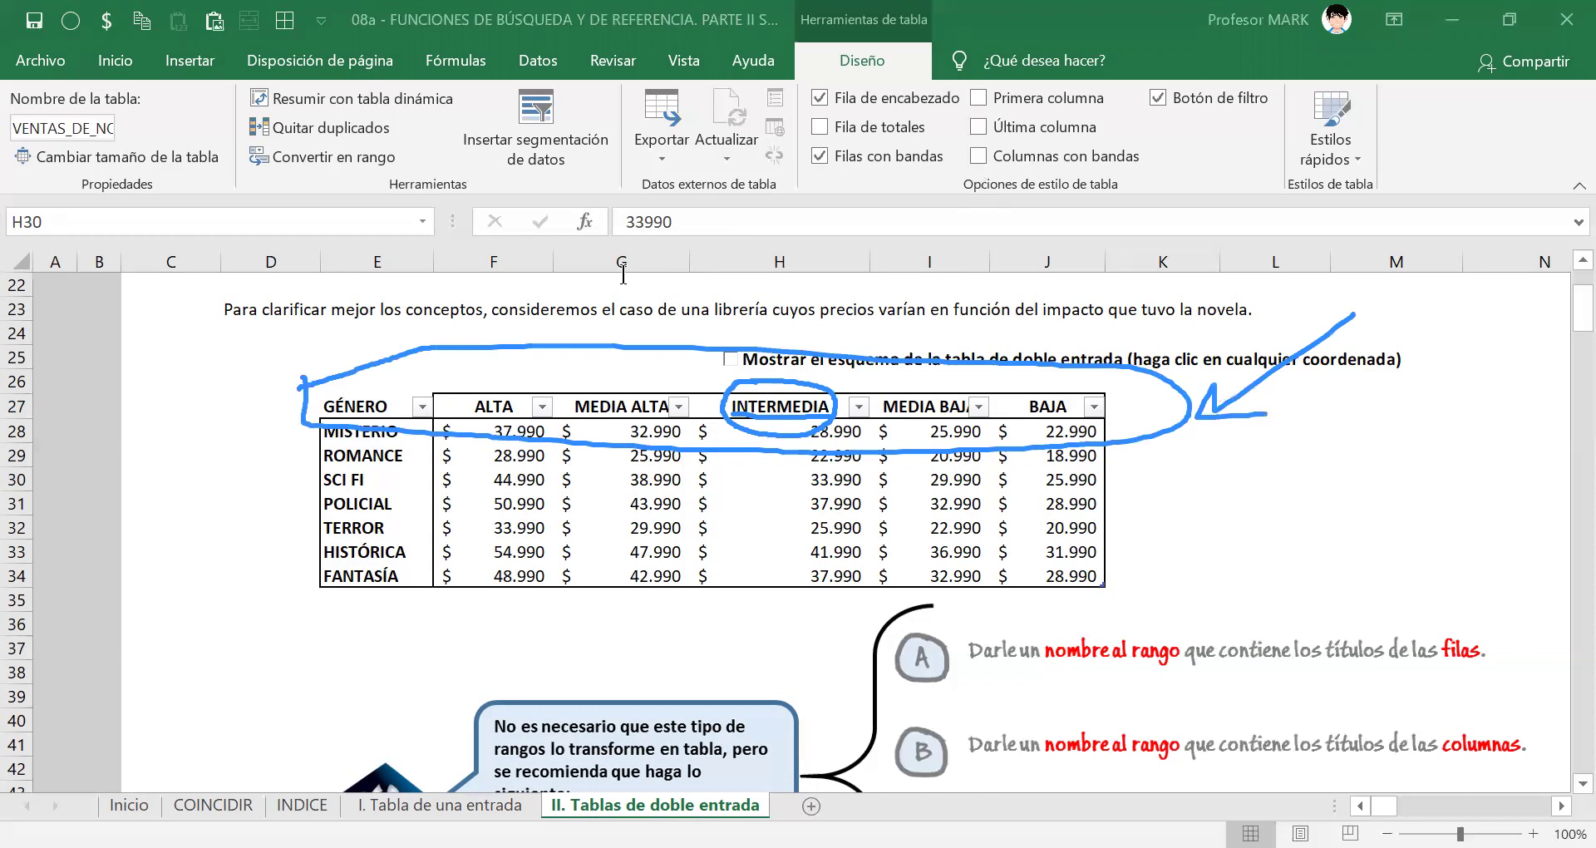
Add the text annotation "#Encabezados" beside the header row, and clear all screen annotations.
left_click(1208, 477)
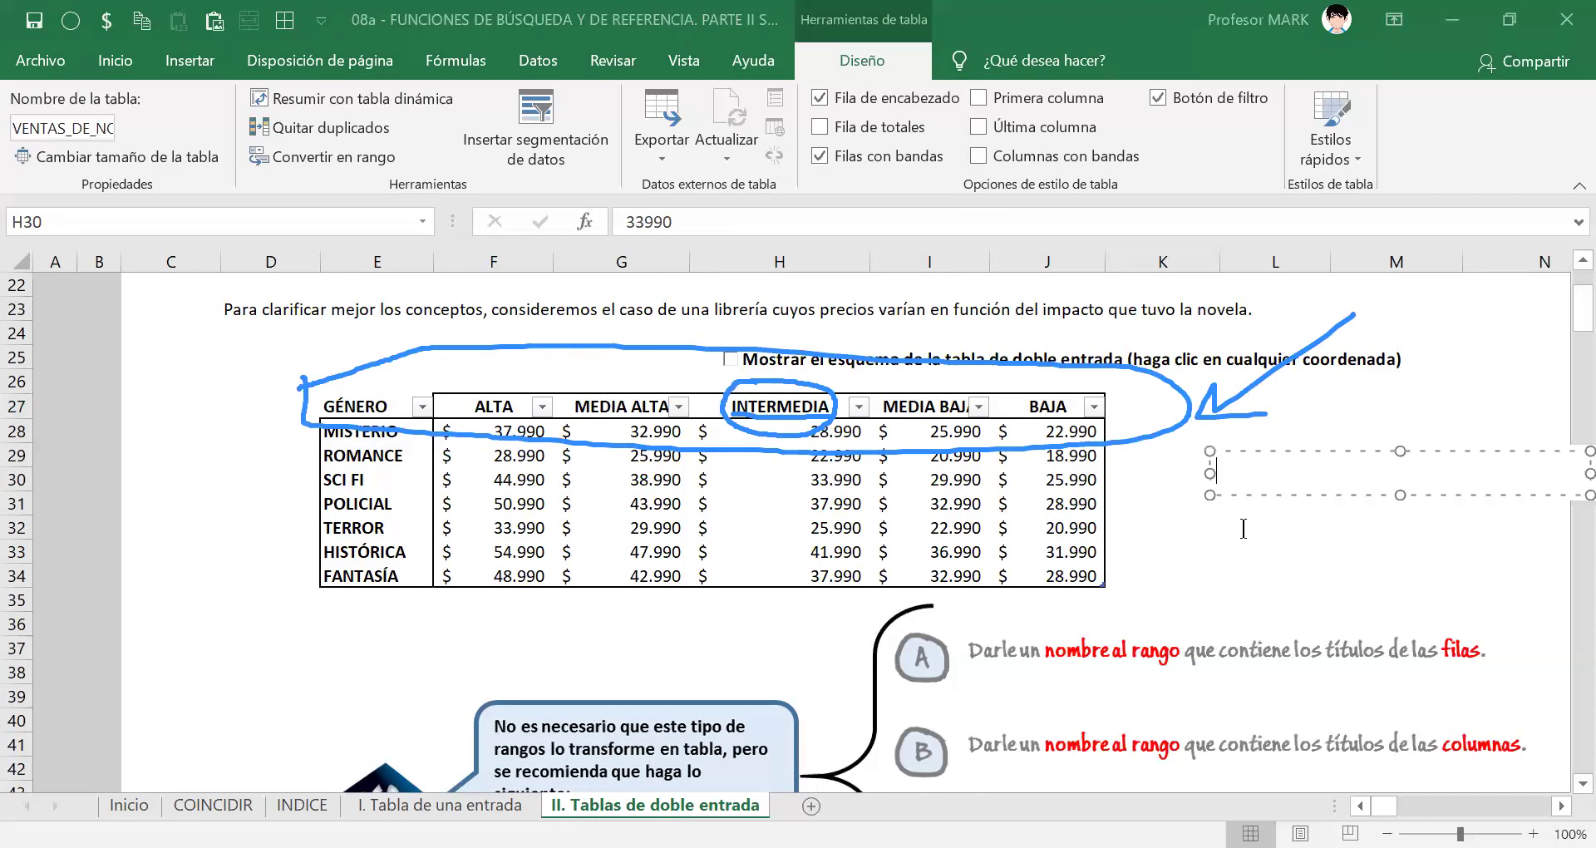
type("#Encabezados")
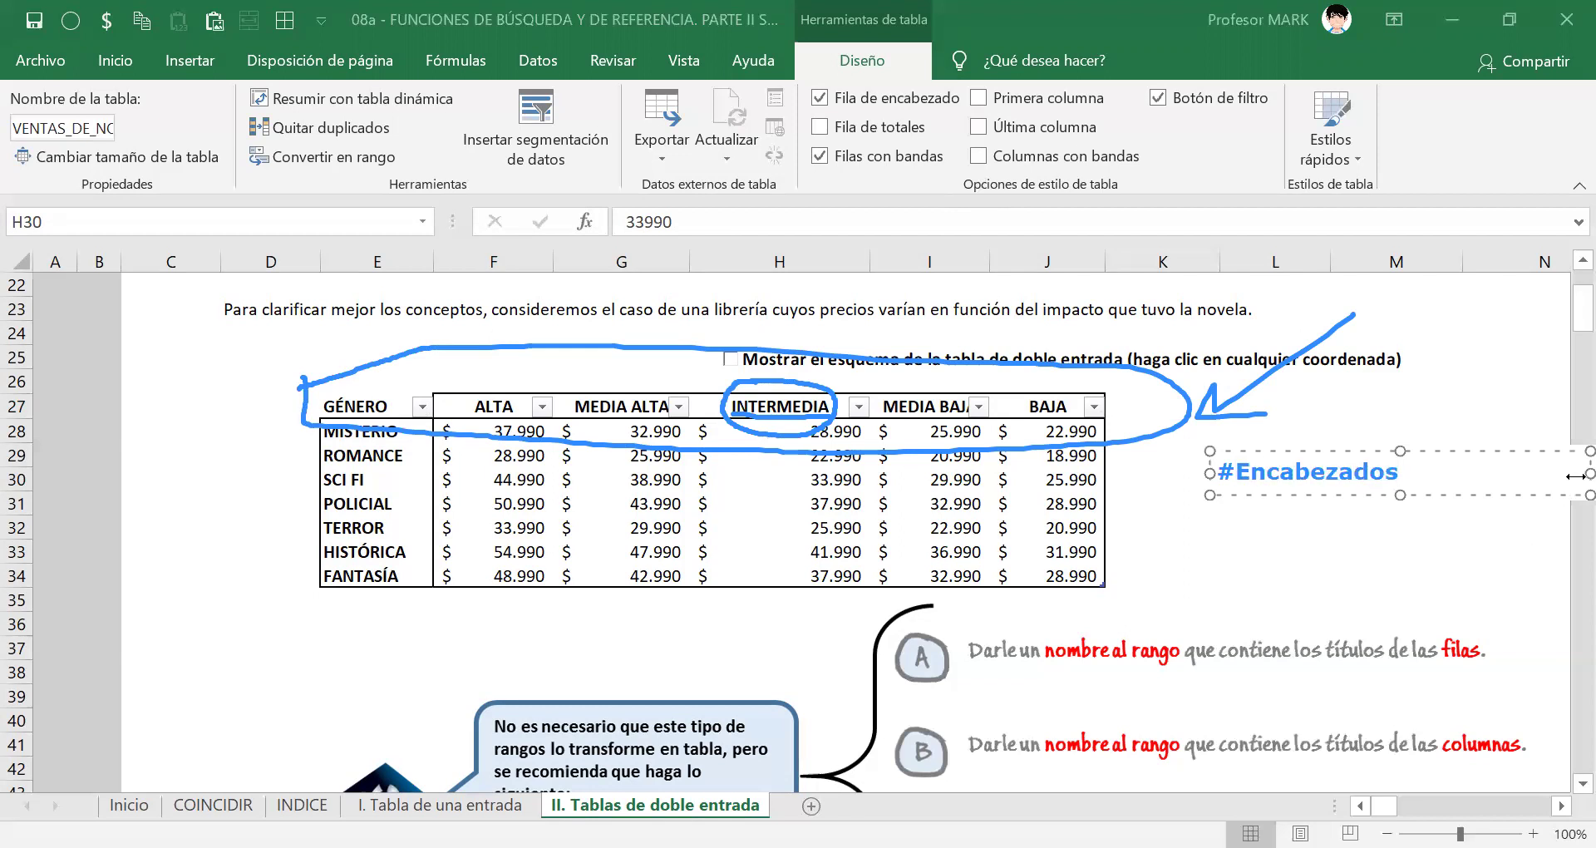
left_click_drag(1576, 477, 1412, 480)
left_click(350, 137)
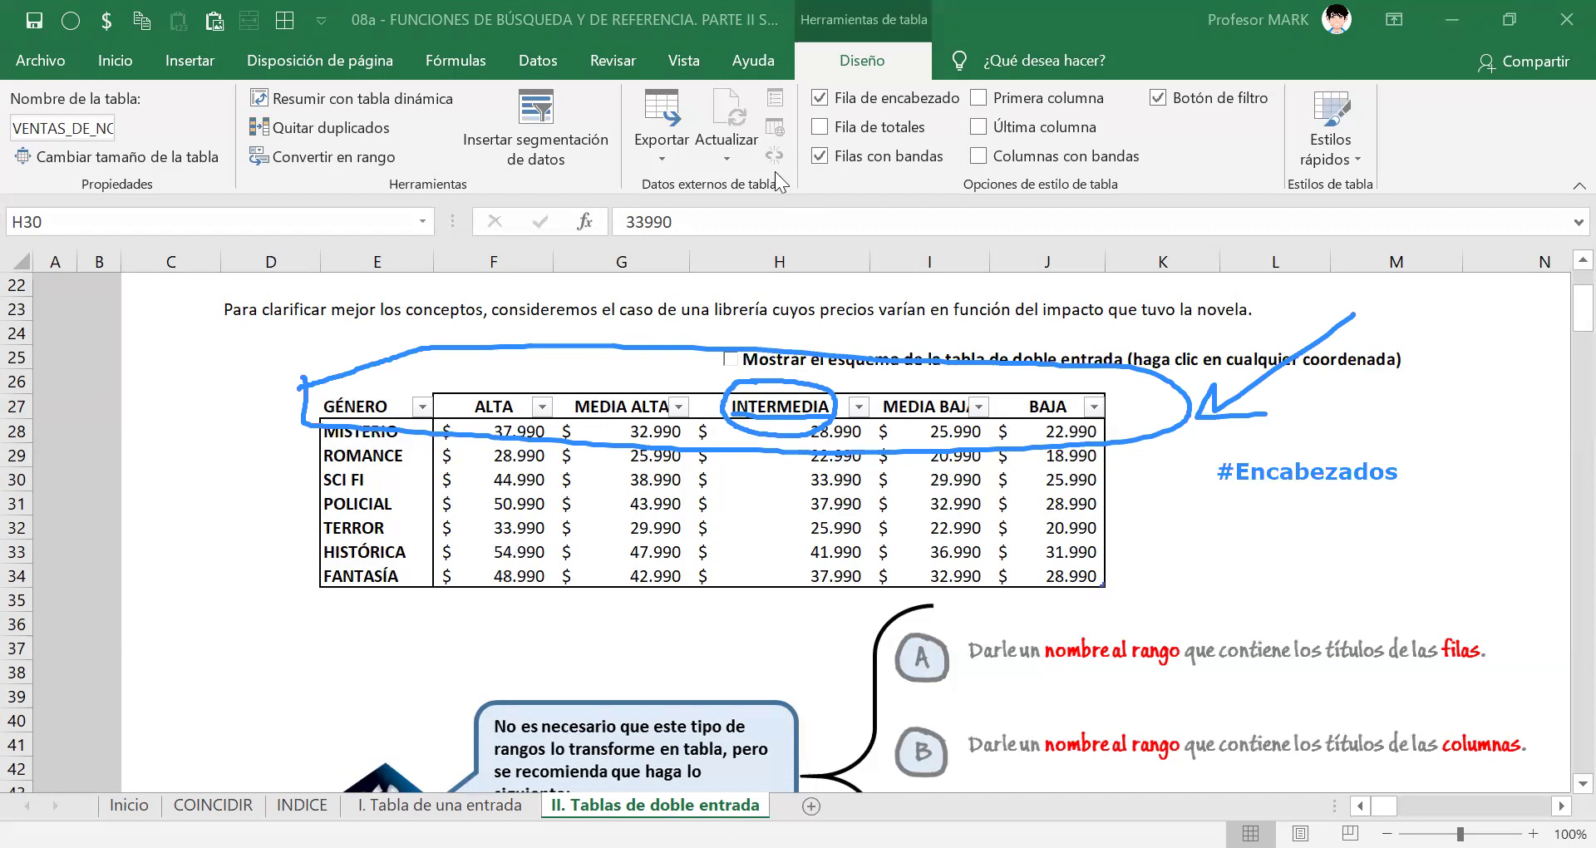
left_click(1119, 194)
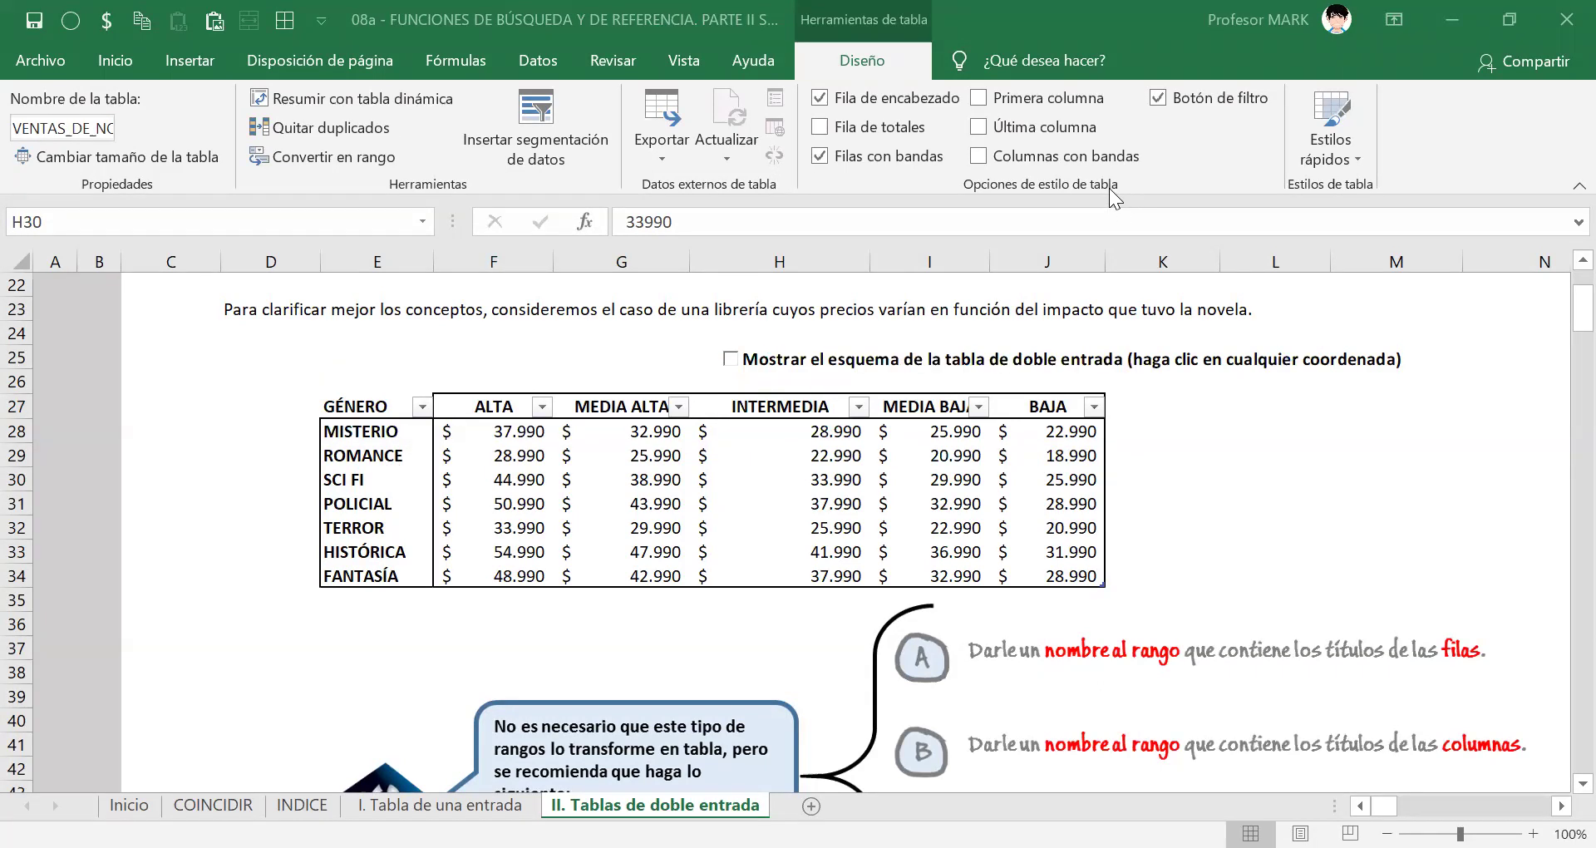
Start a BUSCARV formula in exercise 3's PRECIO DE VENTA cell L80, using the genre cell F80 as the lookup value.
left_click(1175, 456)
scroll(1178, 462, "down", 13)
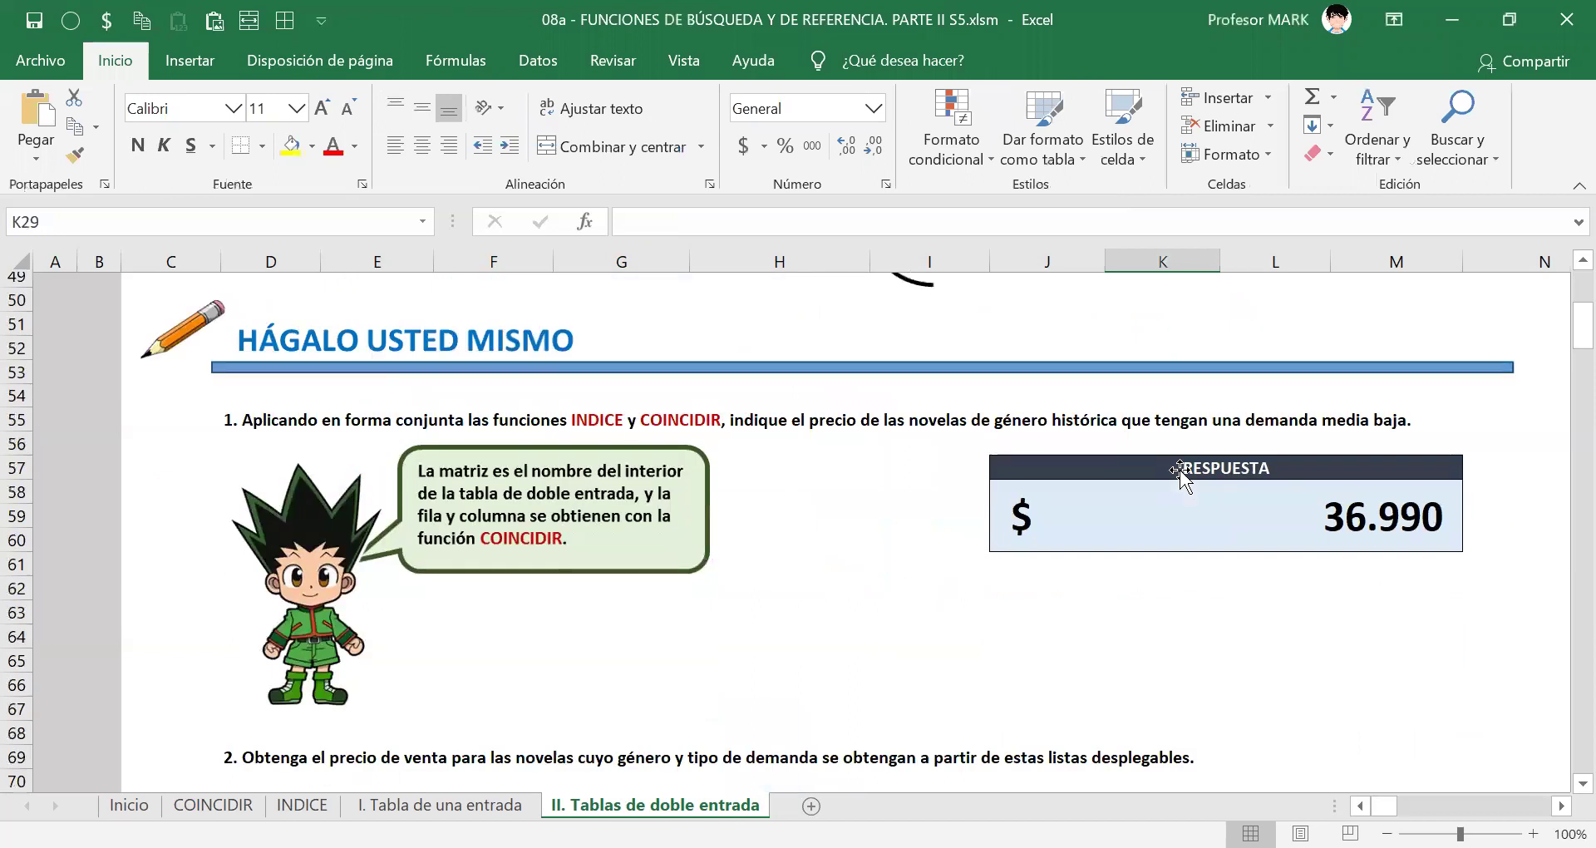
scroll(1179, 470, "down", 2)
left_click(1337, 578)
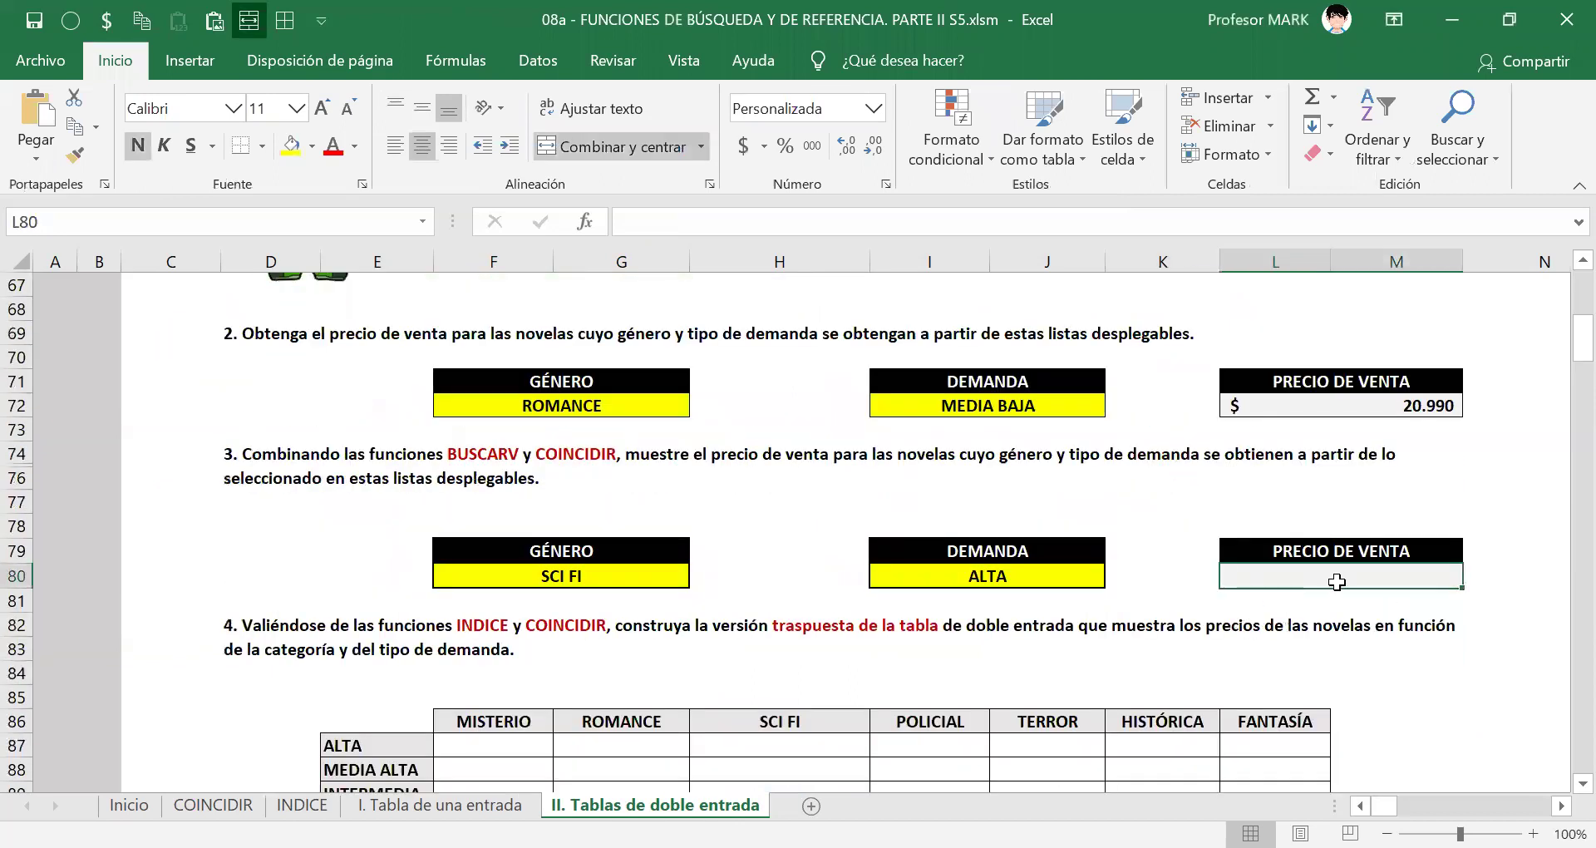
type("=b")
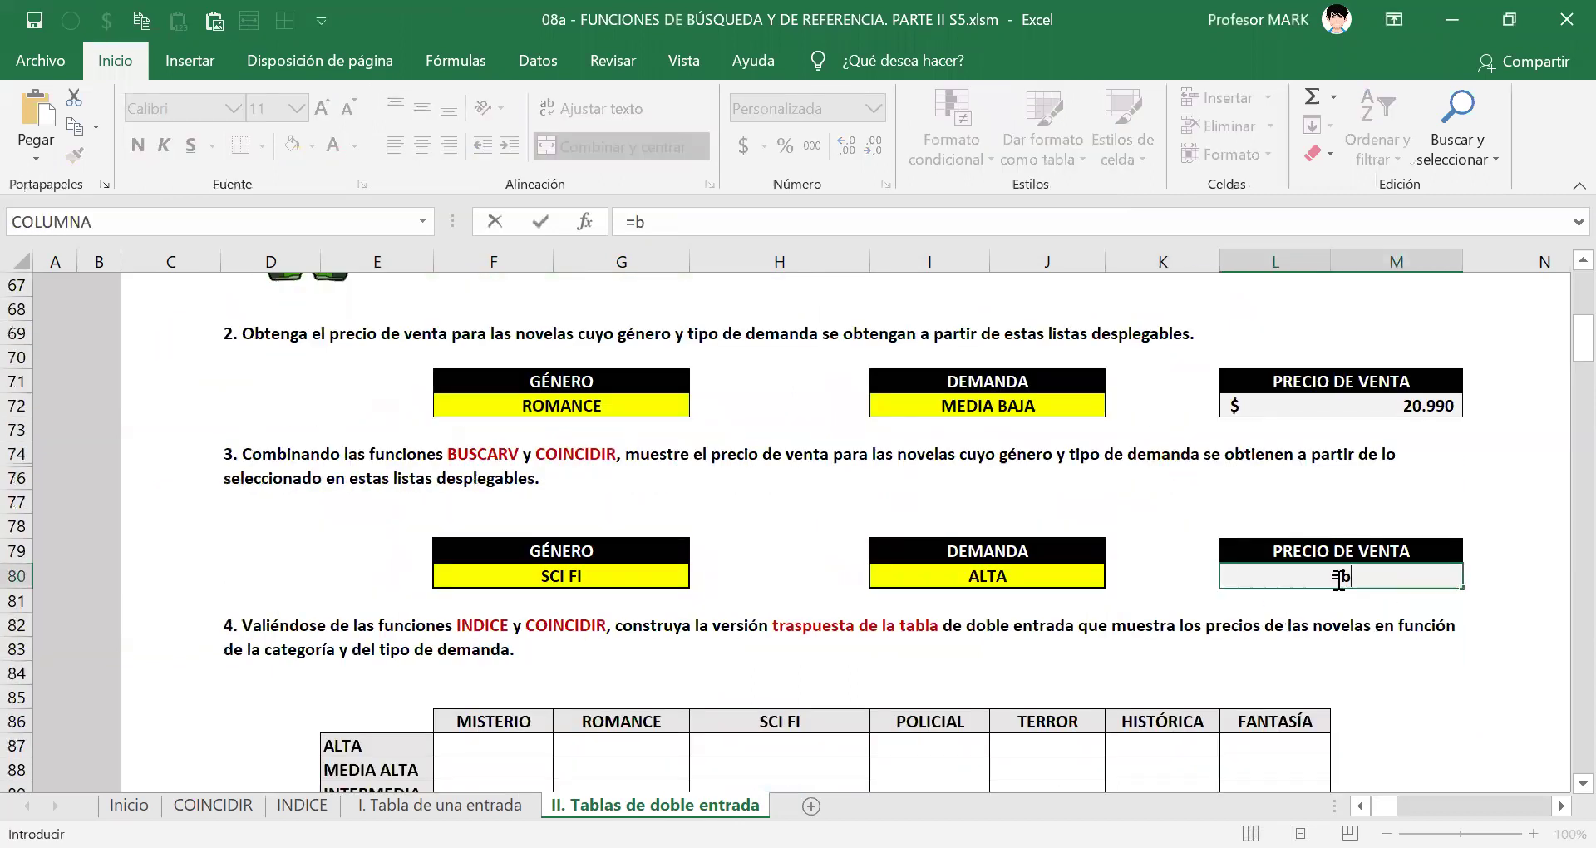
type("uscarv")
key("Tab")
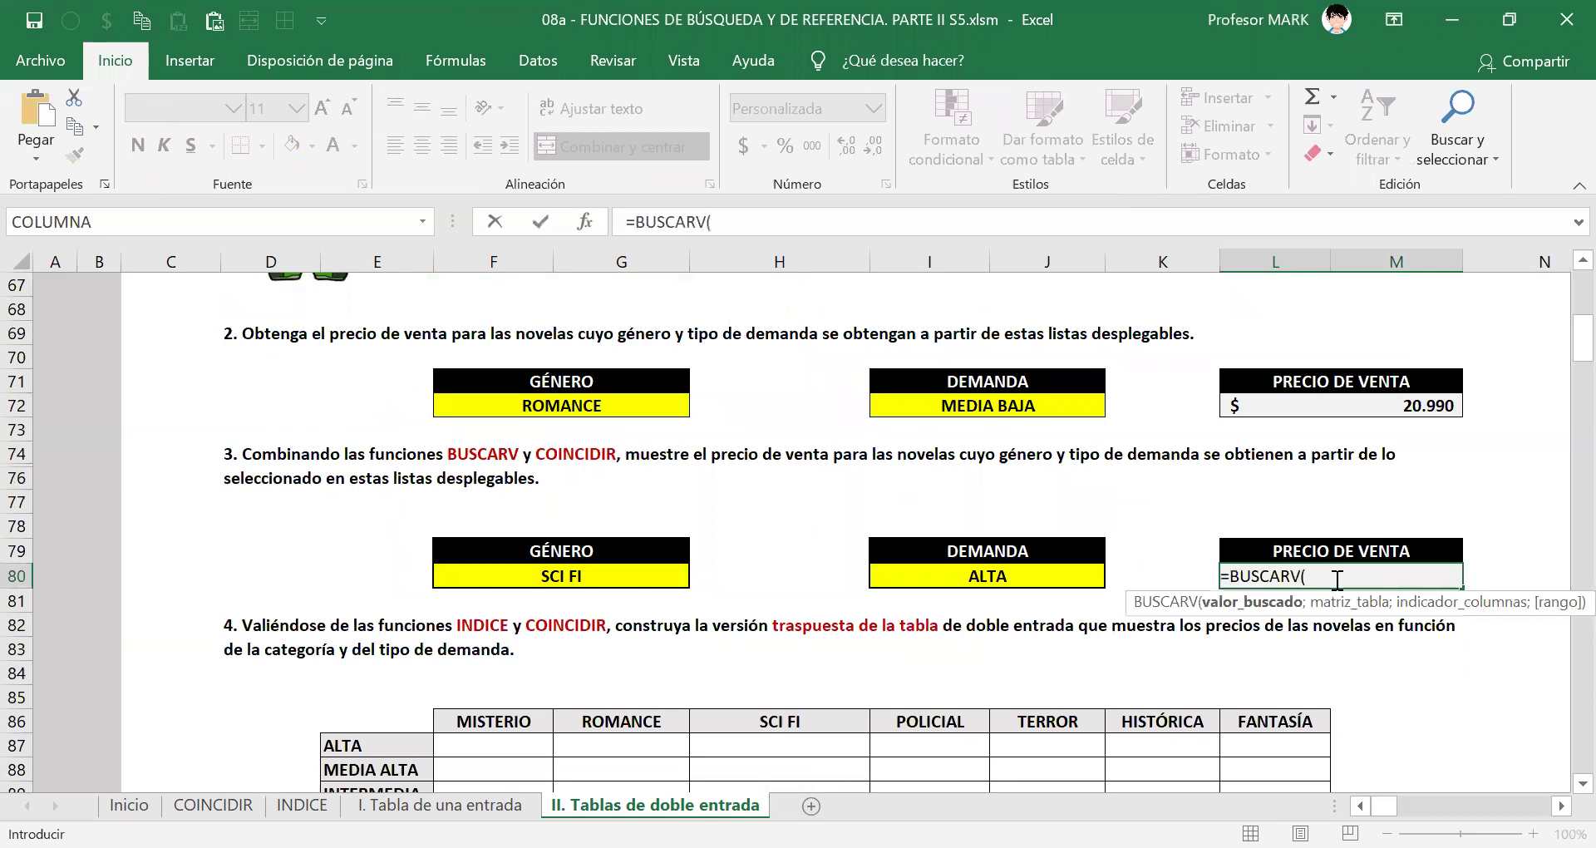
left_click(579, 580)
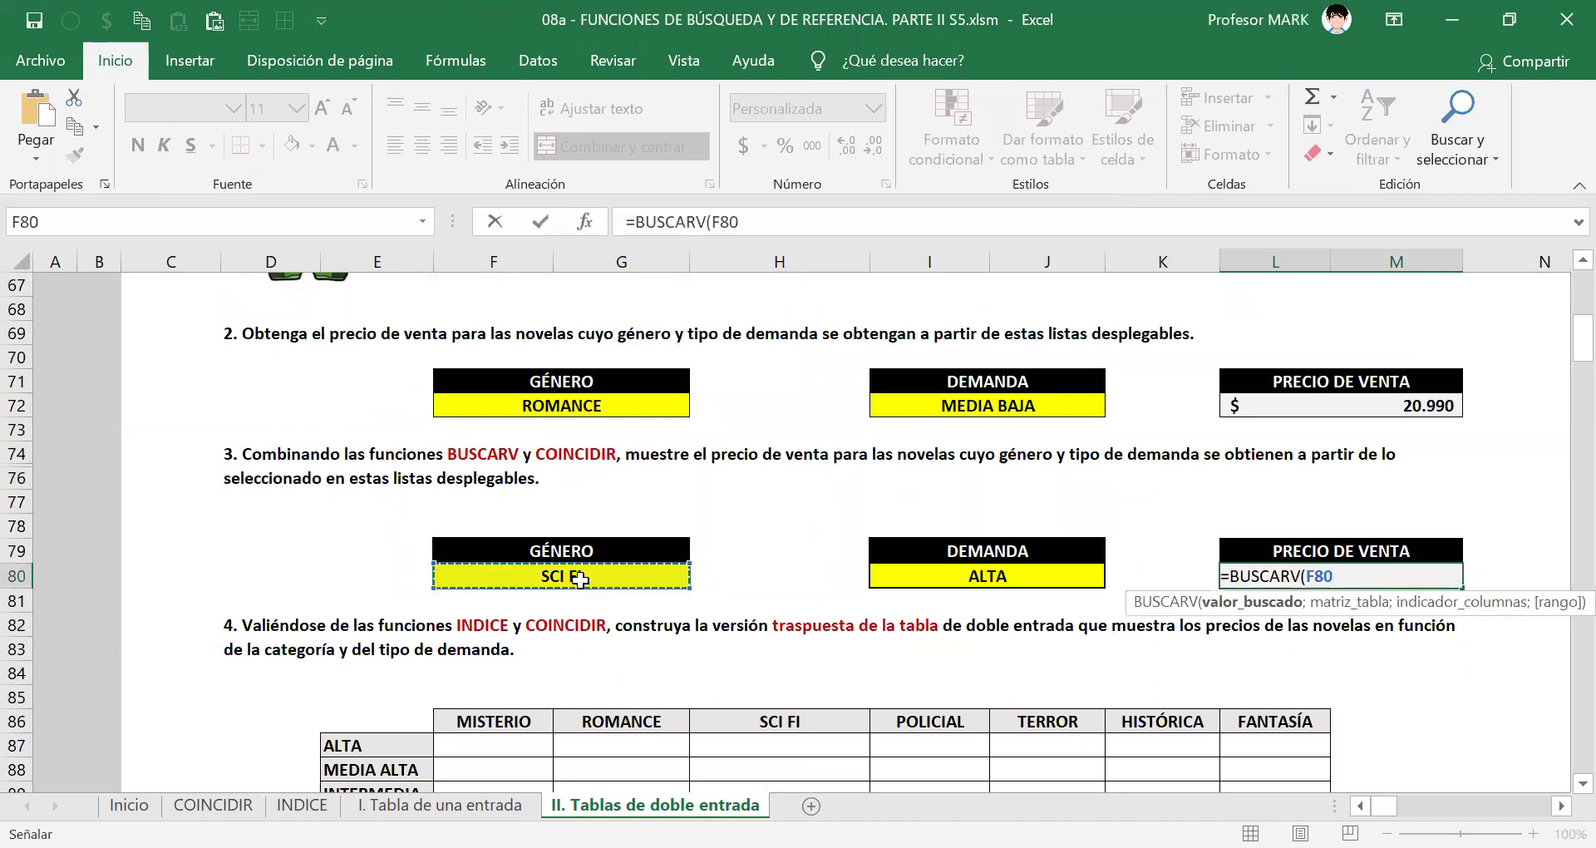
Set VENTAS_DE_NOVELAS as the table array argument of the BUSCARV formula.
scroll(549, 620, "up", 14)
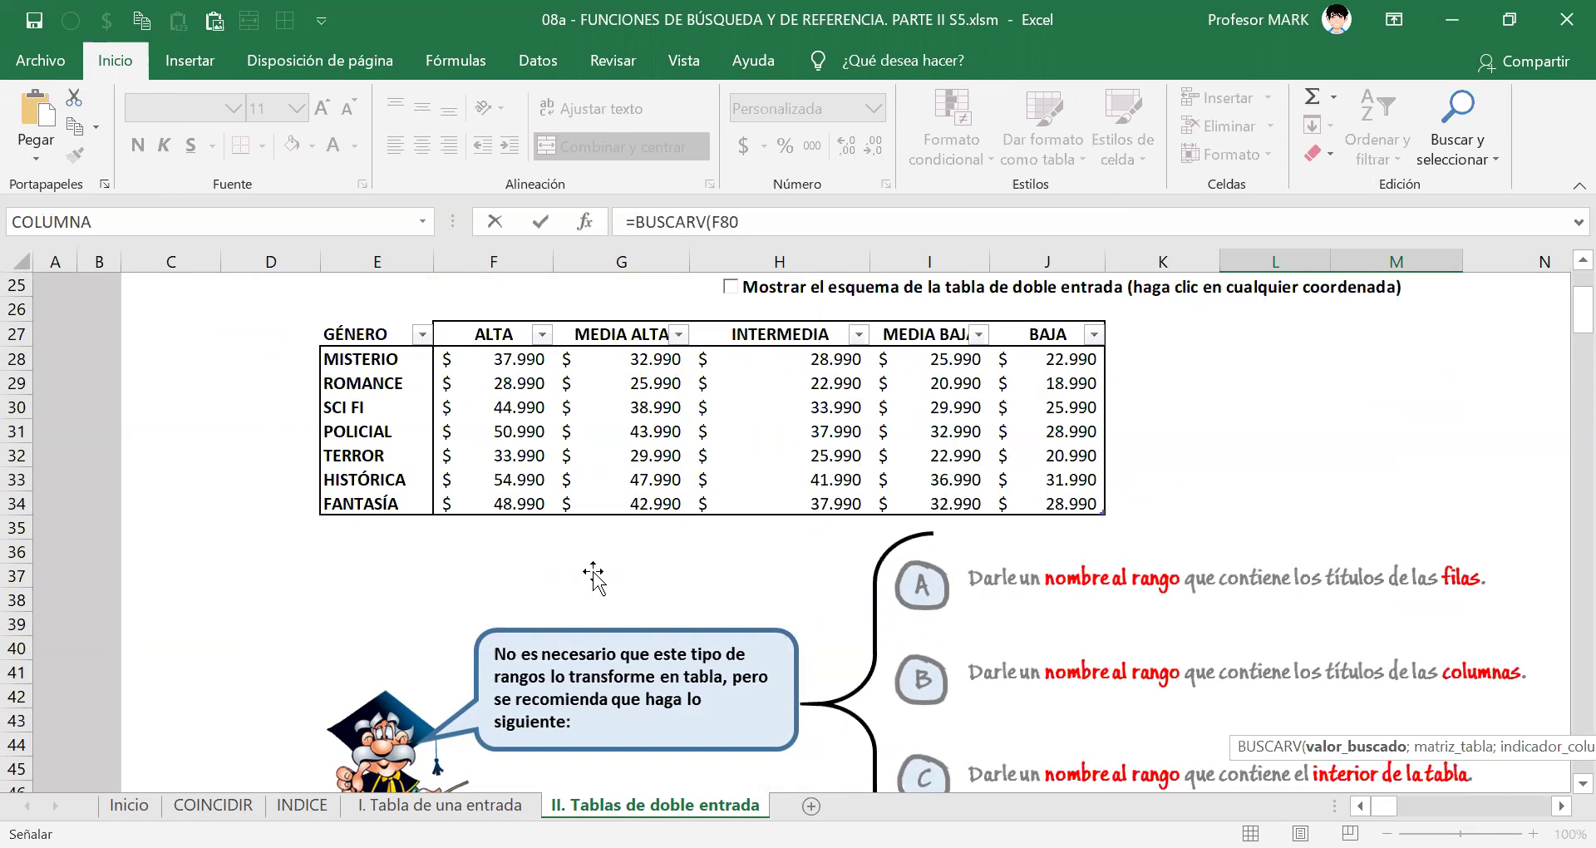
scroll(600, 591, "down", 9)
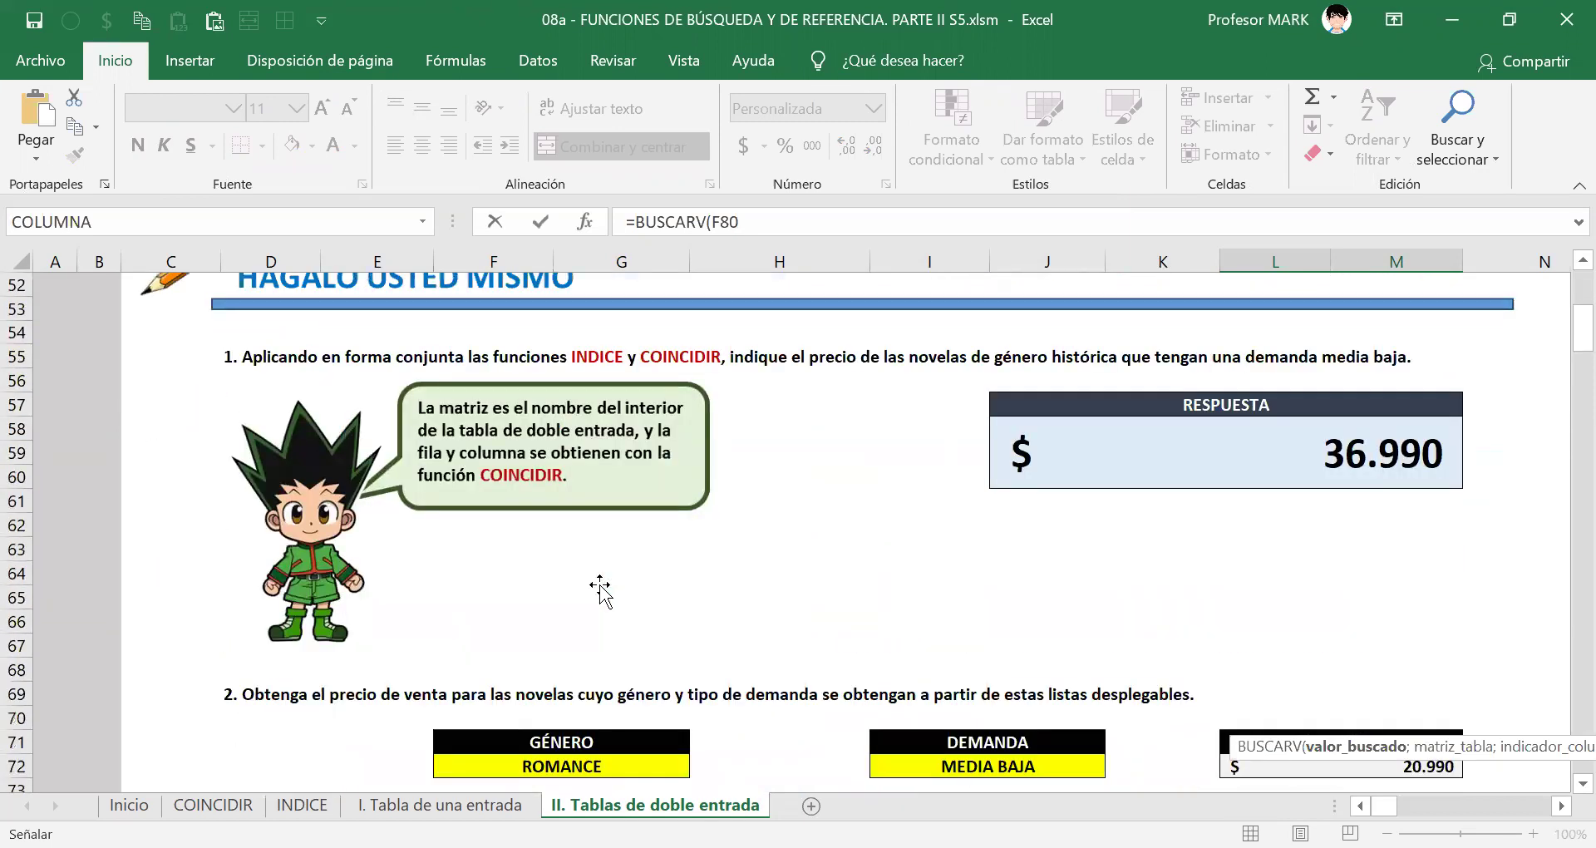
scroll(600, 590, "down", 4)
scroll(603, 588, "down", 1)
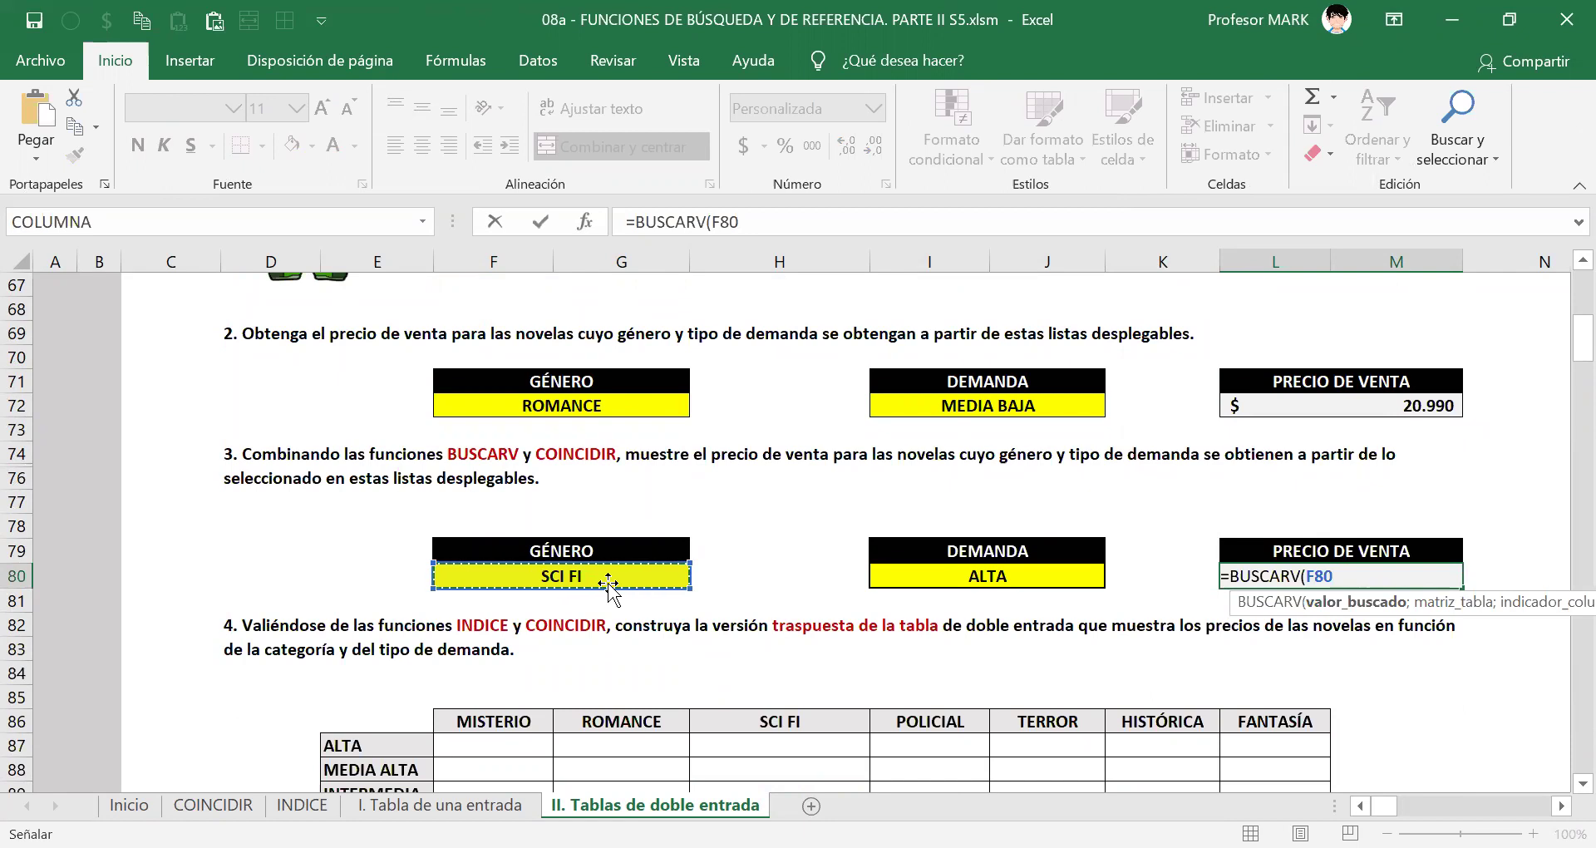
type(";")
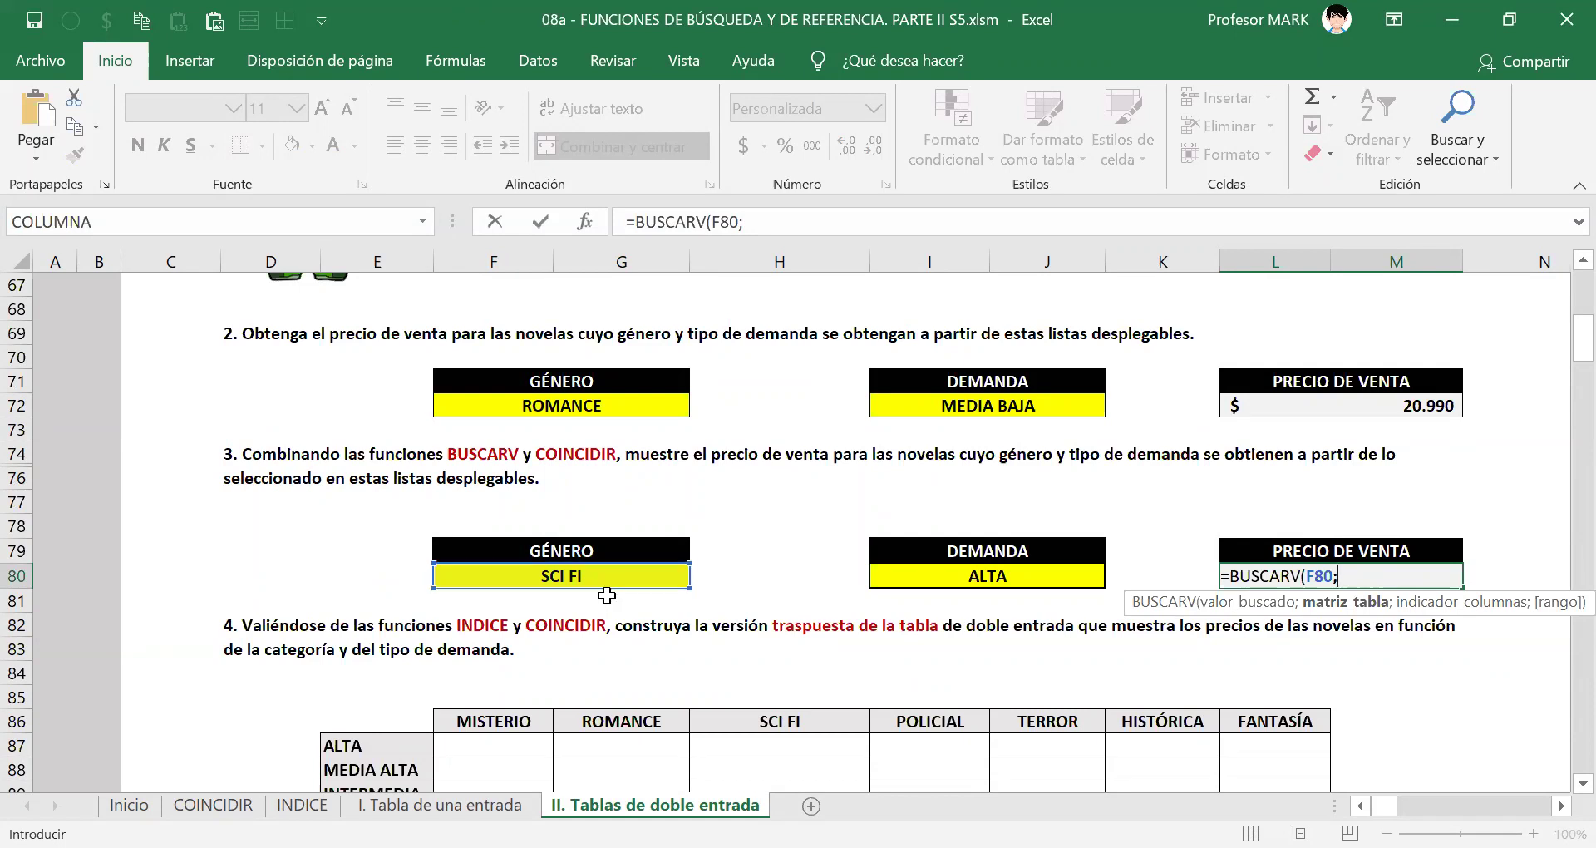
type("ven")
key("Down")
key("Down")
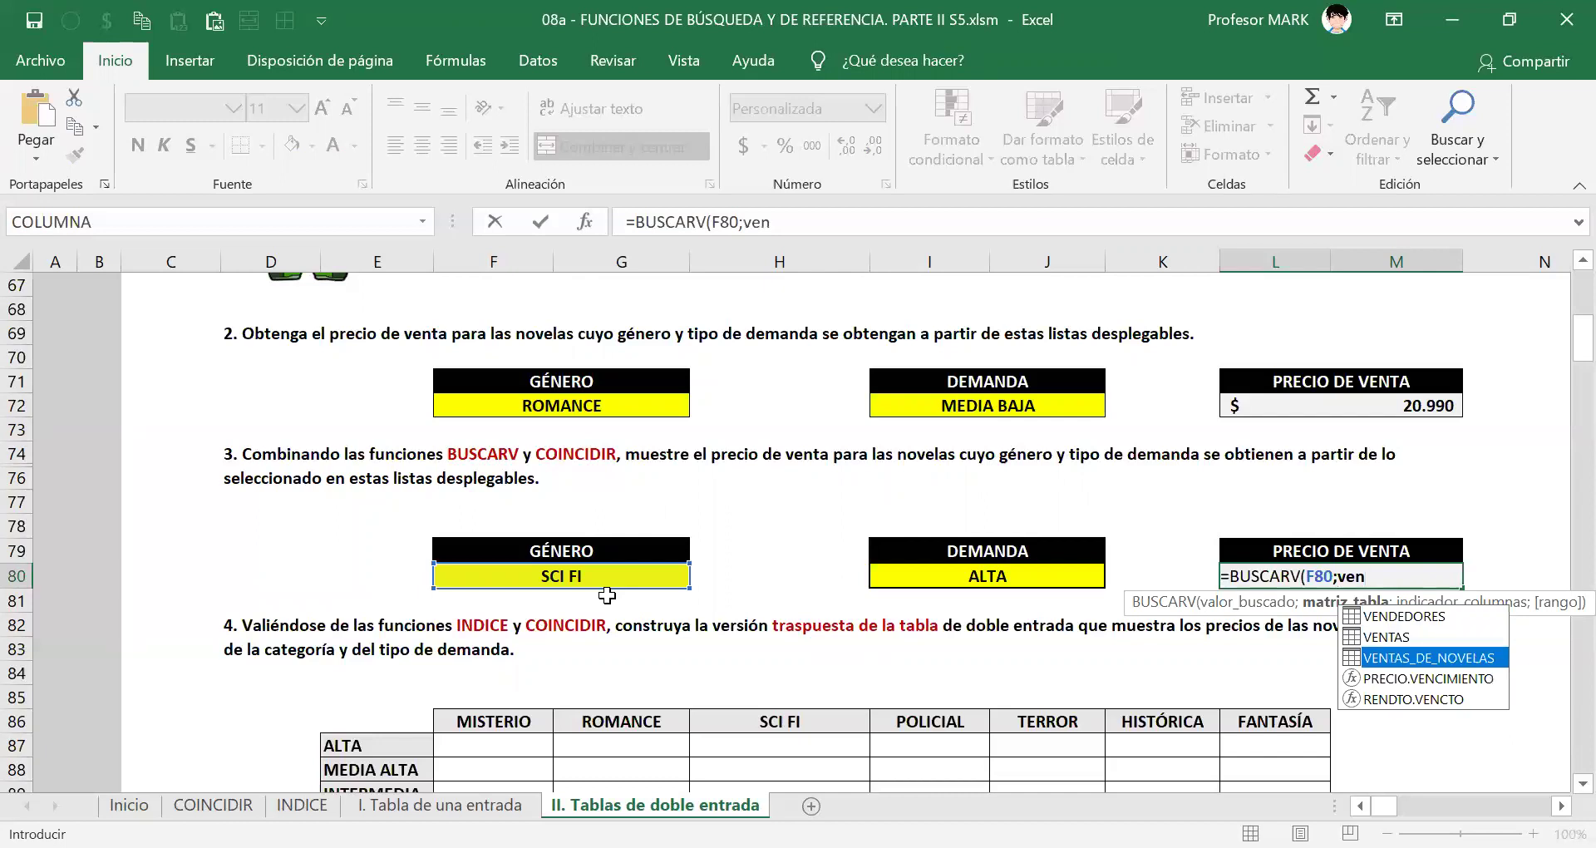
key("Tab")
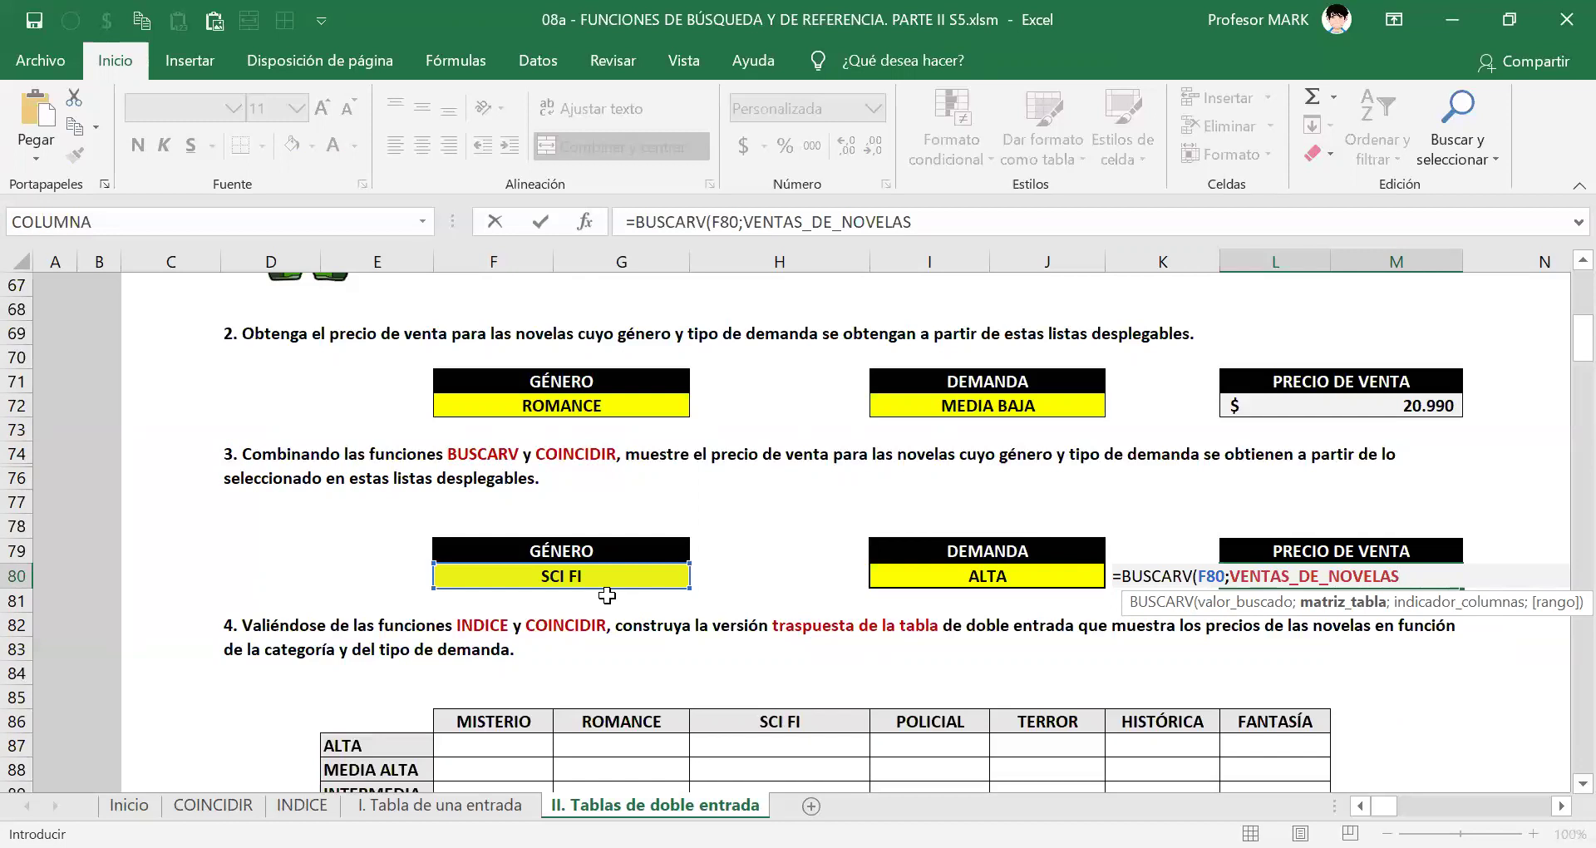
Nest a COINCIDIR function as the column index argument of the BUSCARV formula in L80.
type(";")
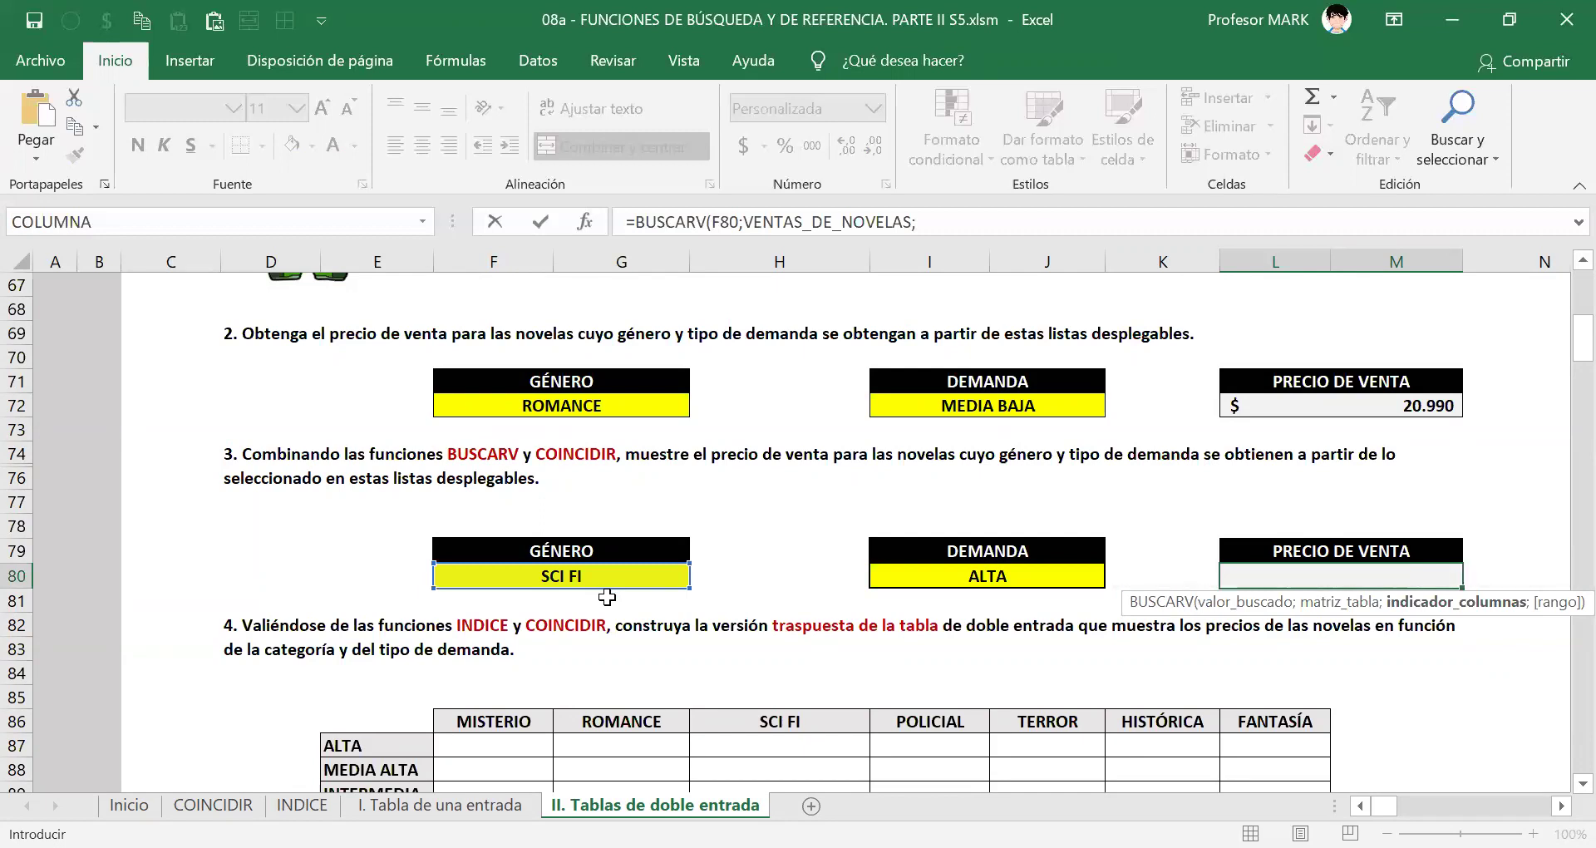
scroll(607, 595, "up", 14)
scroll(608, 595, "up", 1)
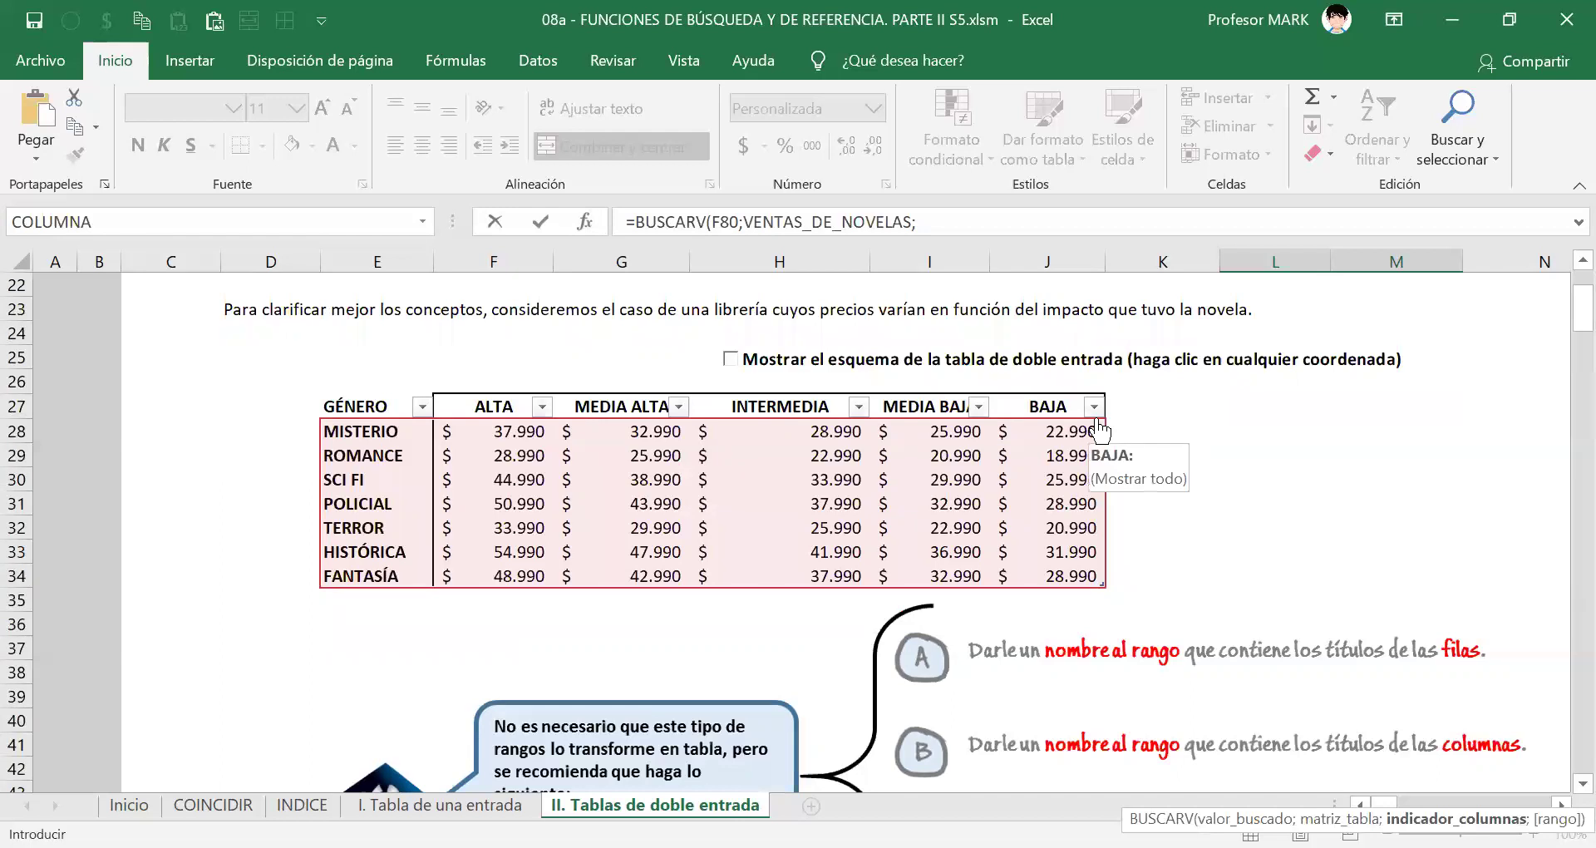
scroll(1344, 548, "down", 12)
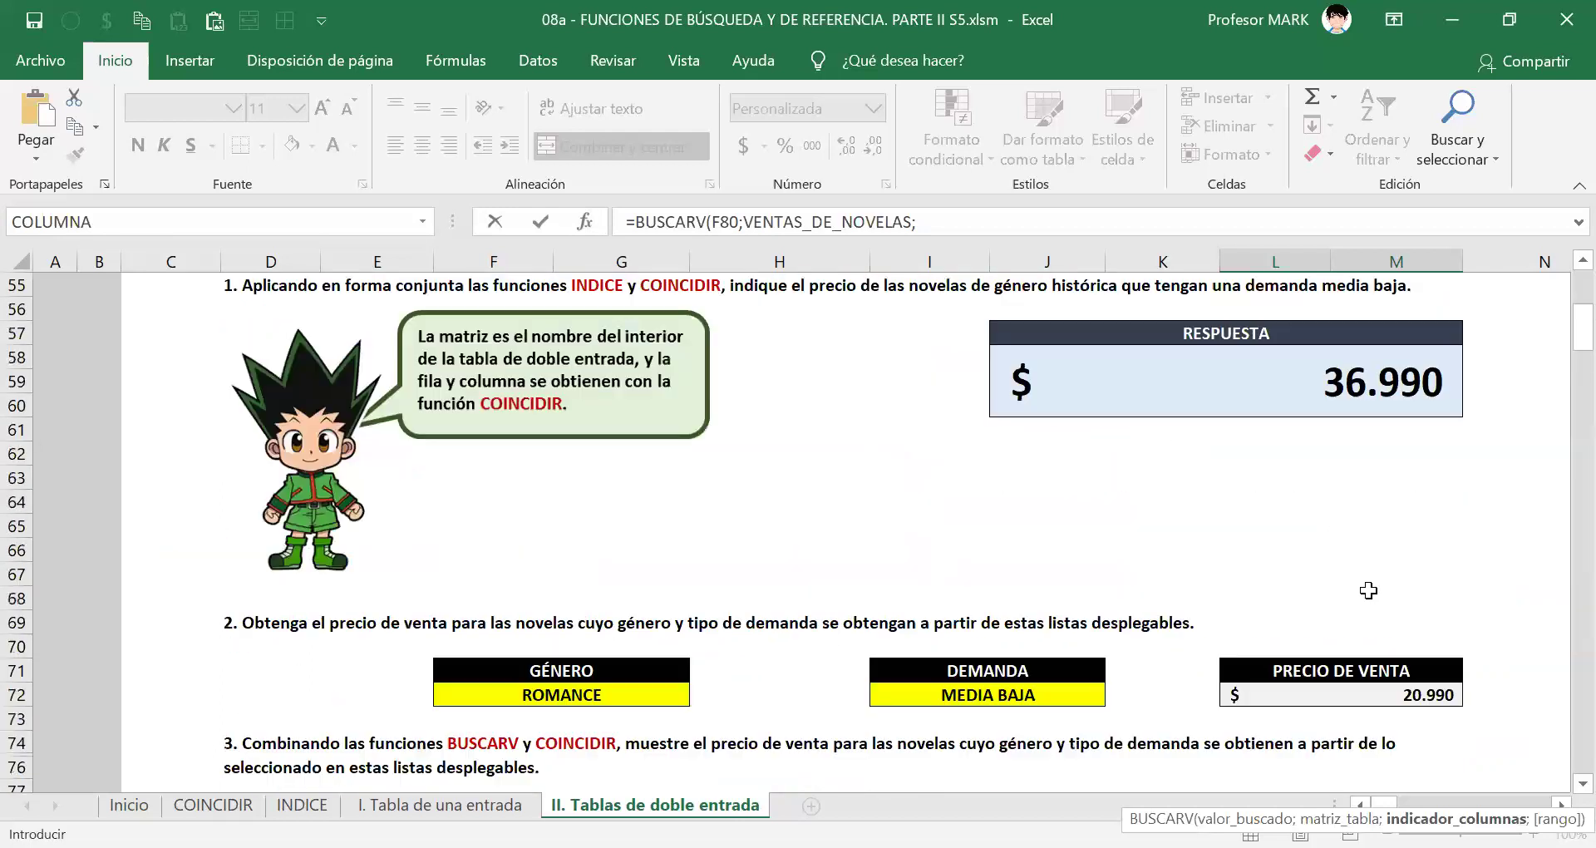
scroll(1374, 585, "down", 3)
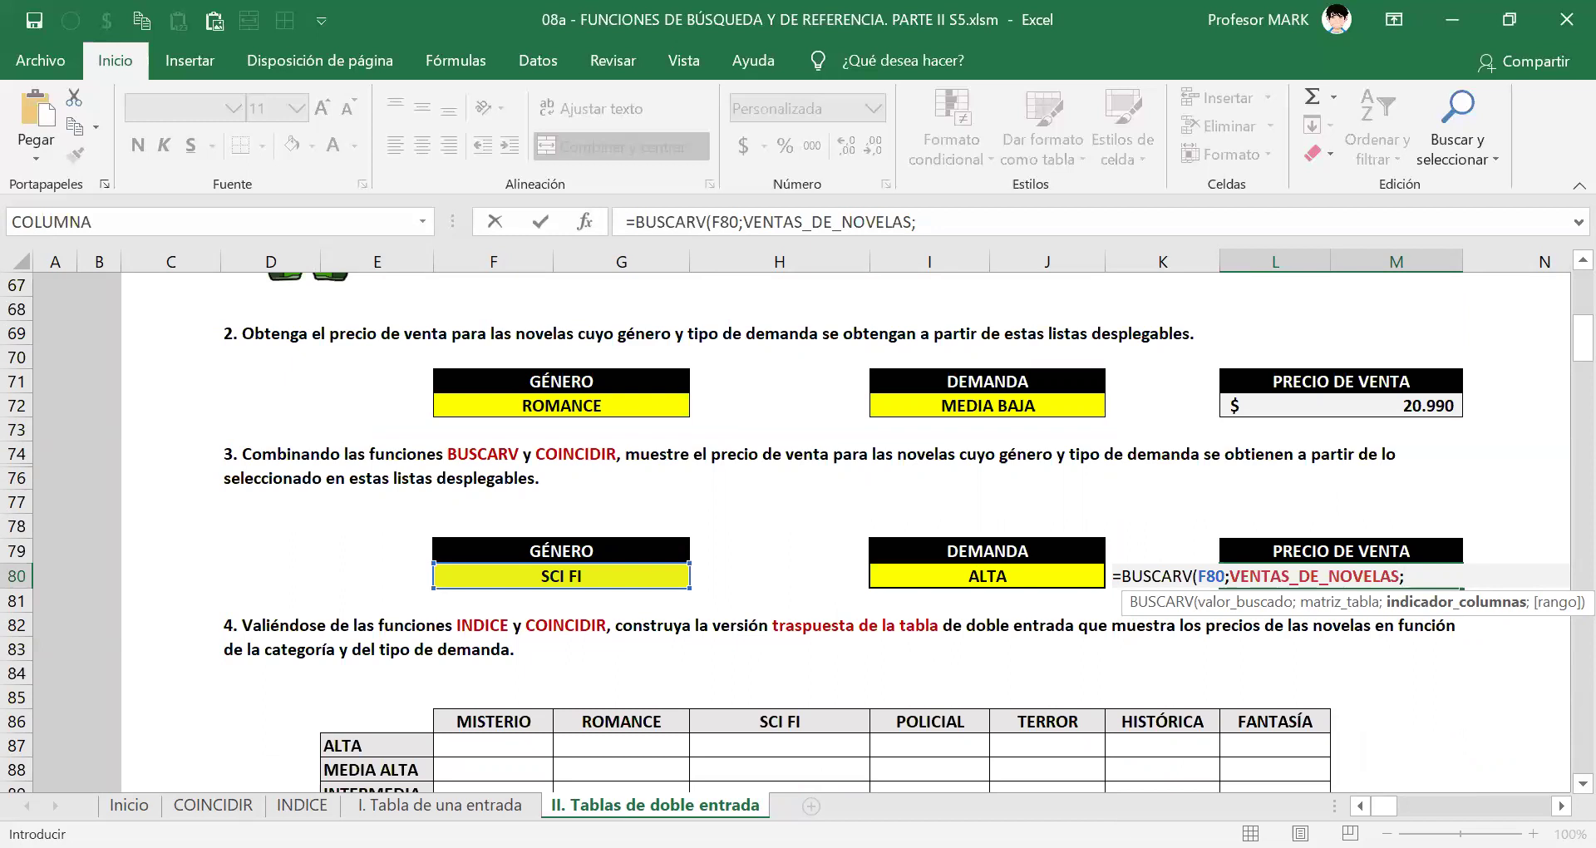
type("xoi")
key("BackSpace")
key("BackSpace")
key("BackSpace")
type("coi")
key("Tab")
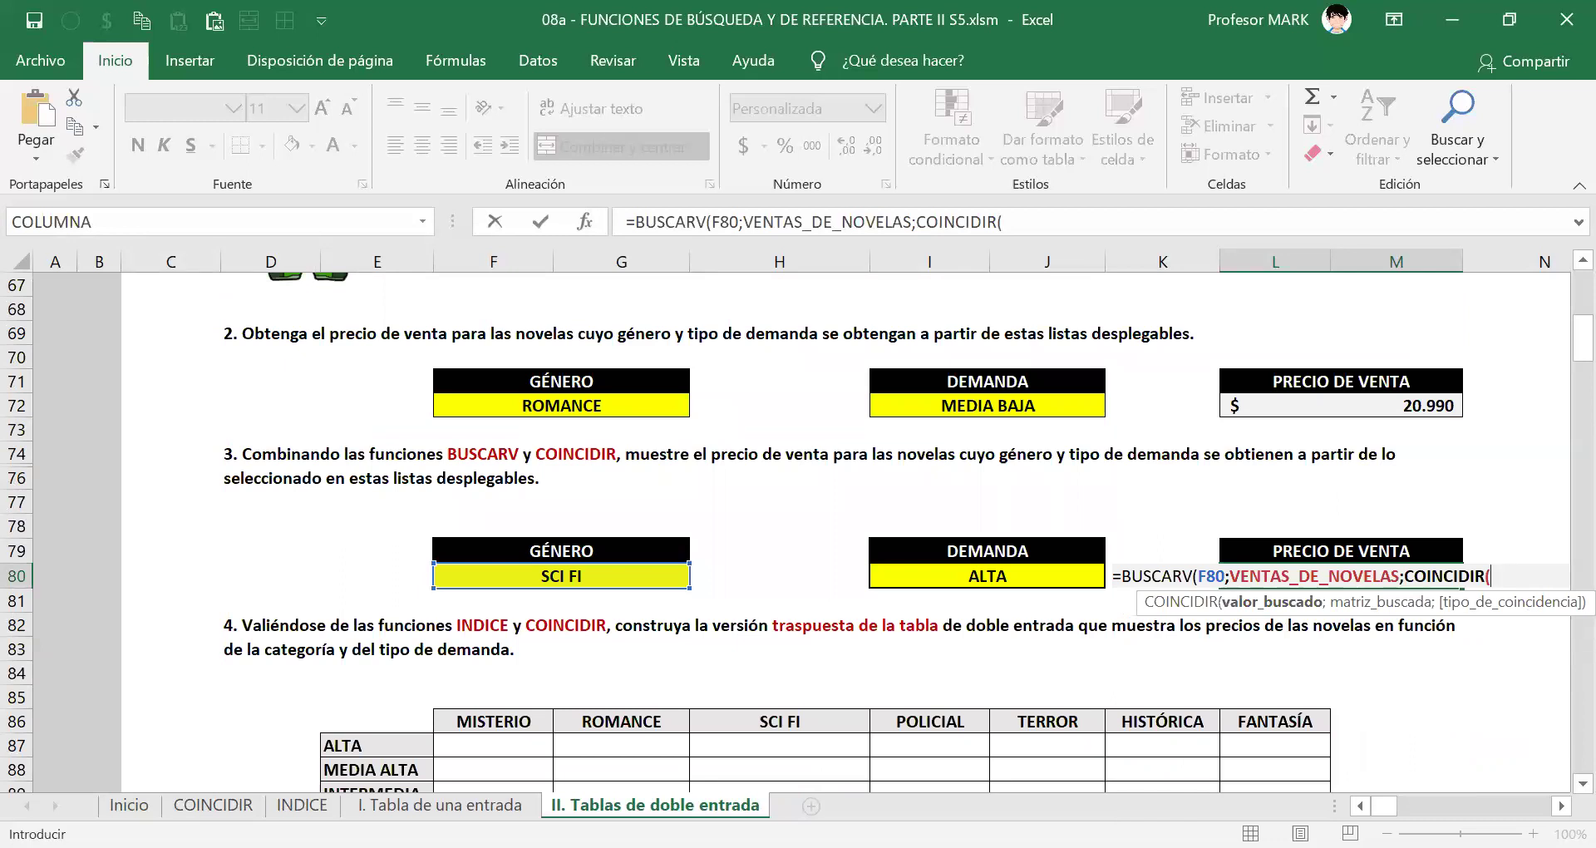
Use exercise 3's demand cell I80 as the lookup value of the COINCIDIR function.
scroll(599, 581, "up", 13)
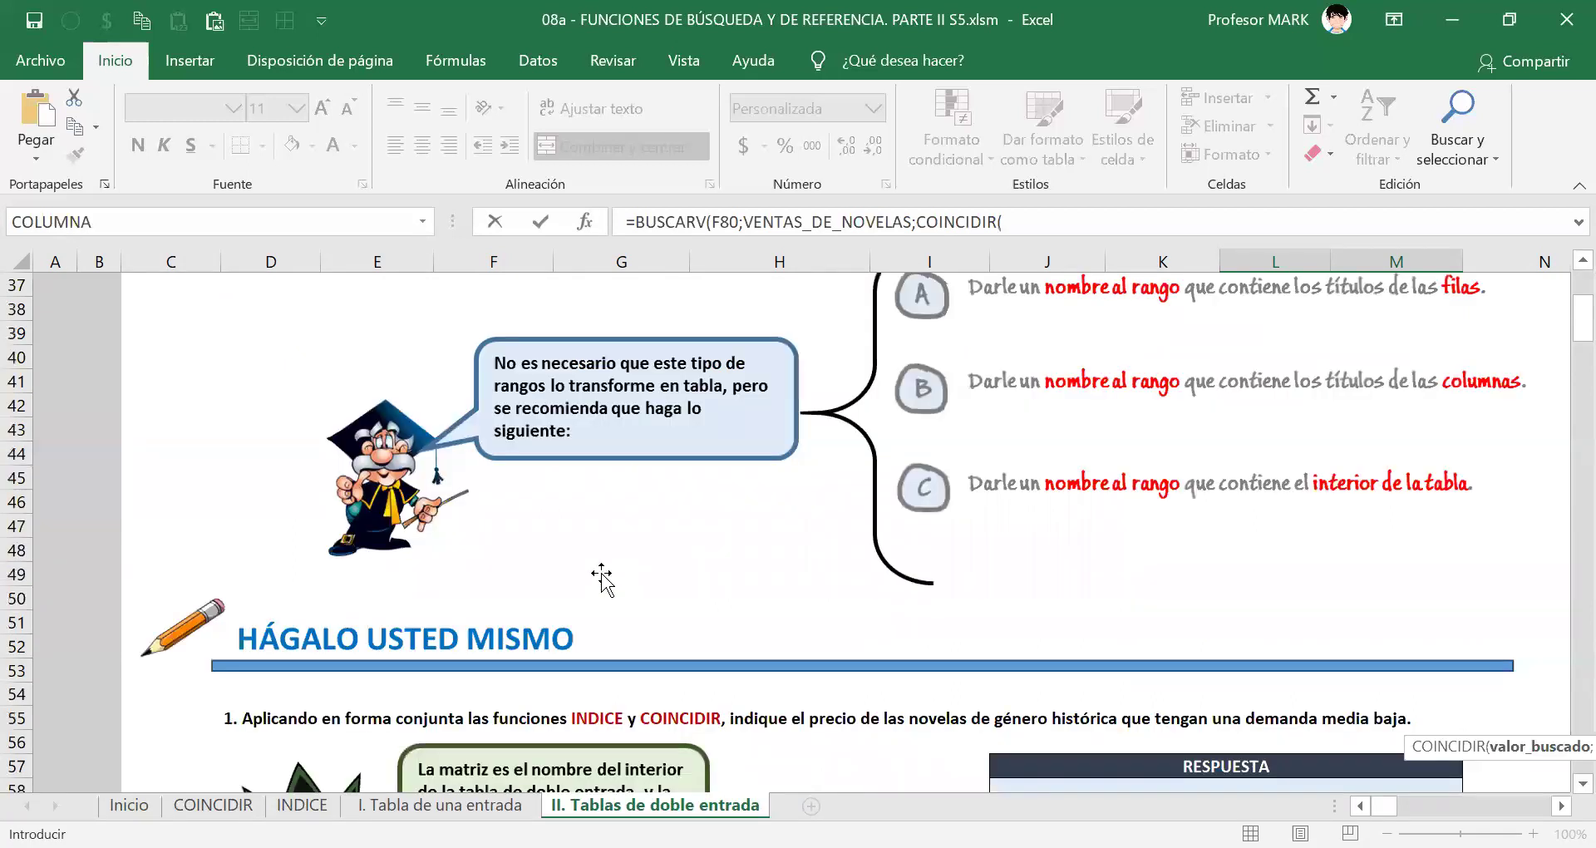
scroll(602, 579, "up", 3)
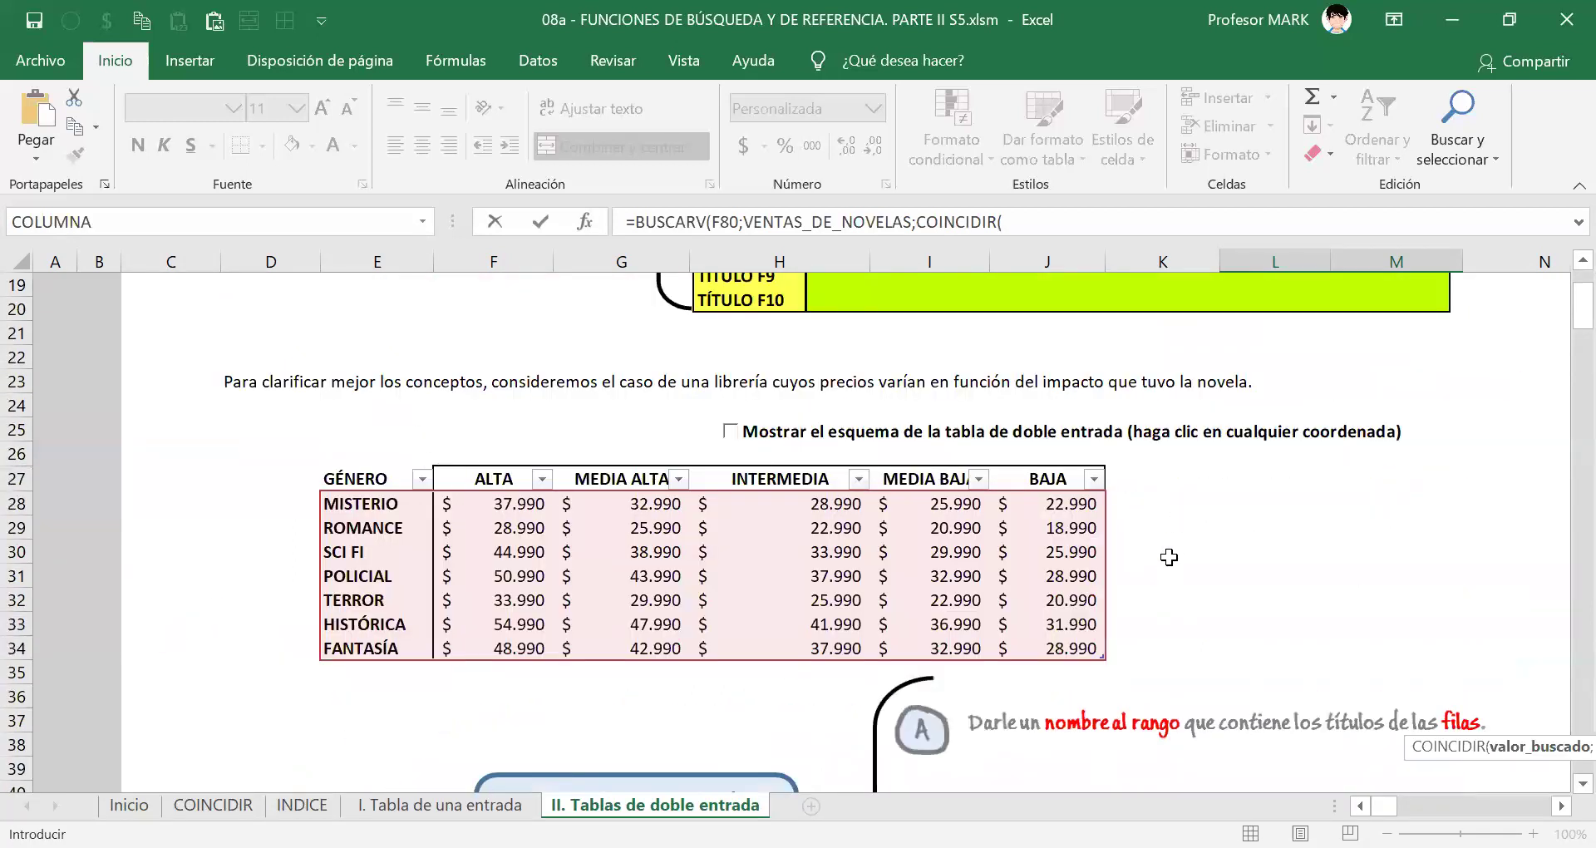
scroll(1159, 586, "down", 4)
scroll(1159, 585, "down", 5)
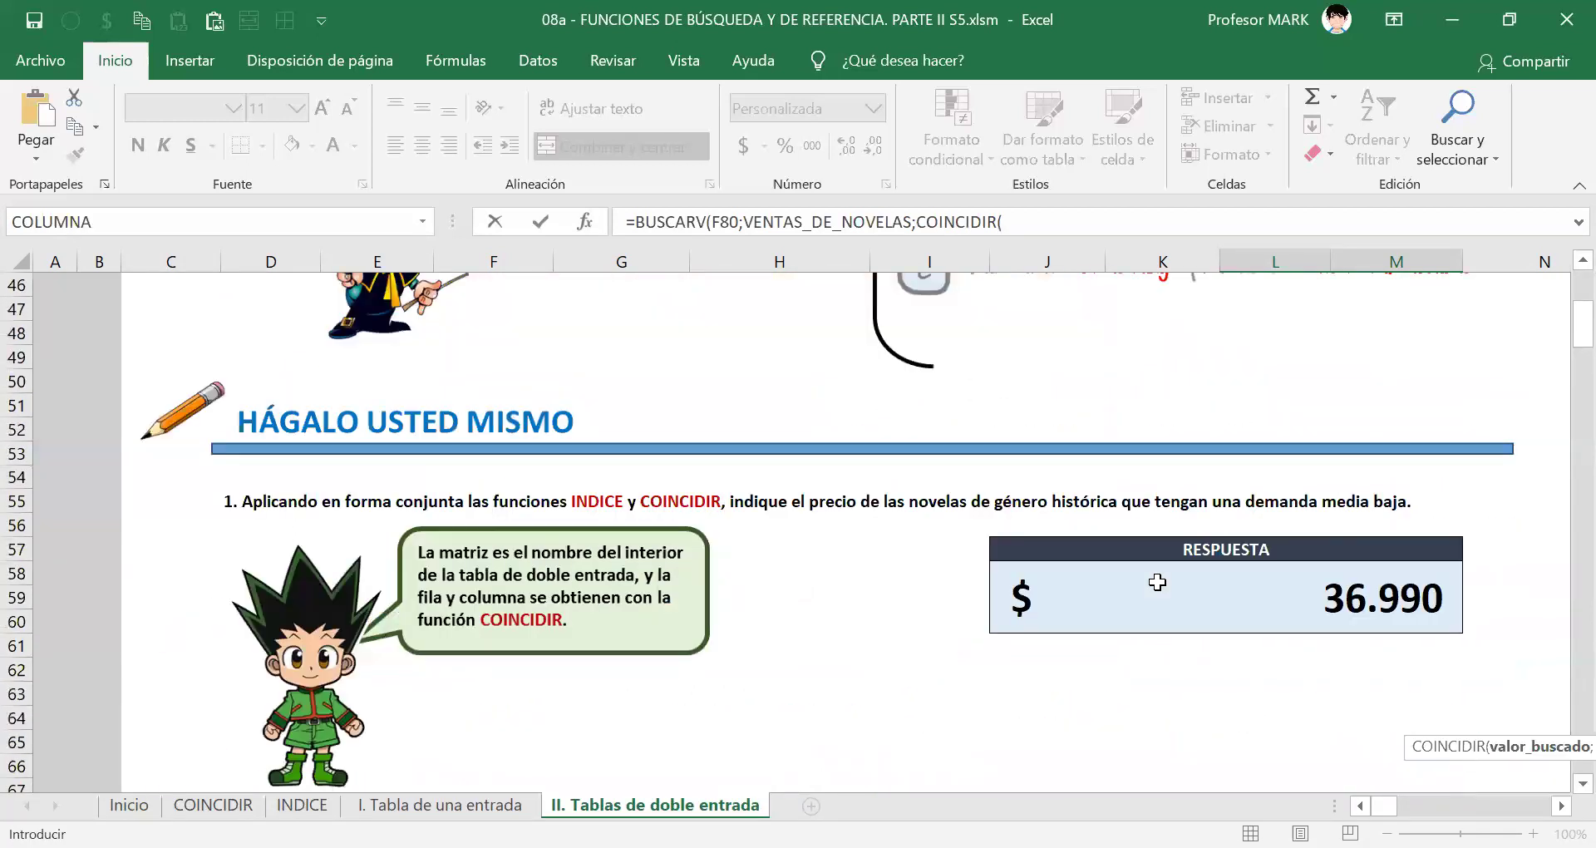
scroll(807, 551, "down", 7)
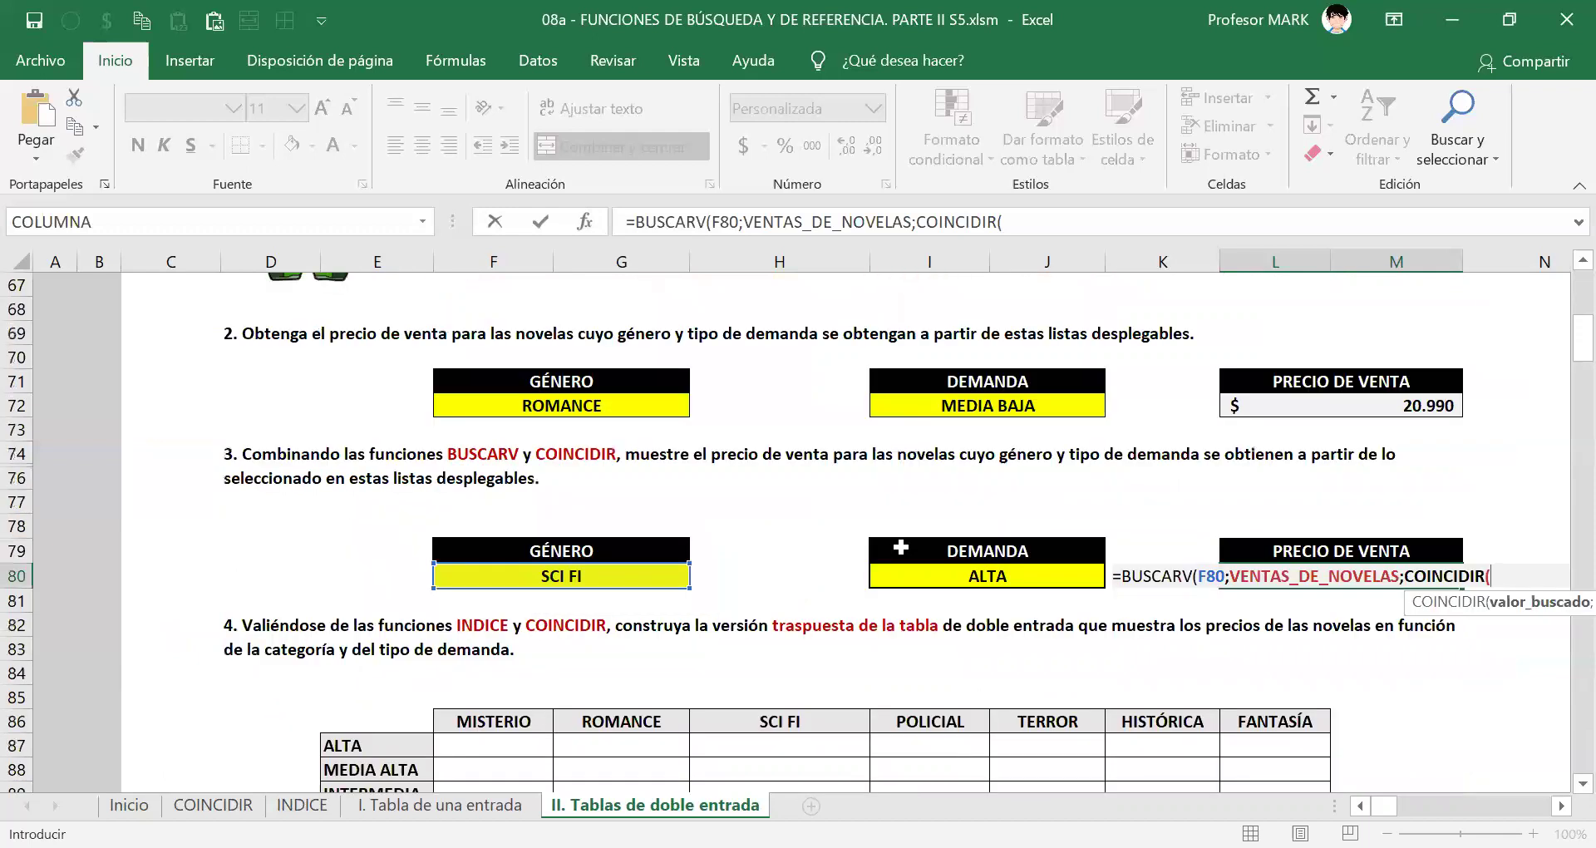
left_click(974, 574)
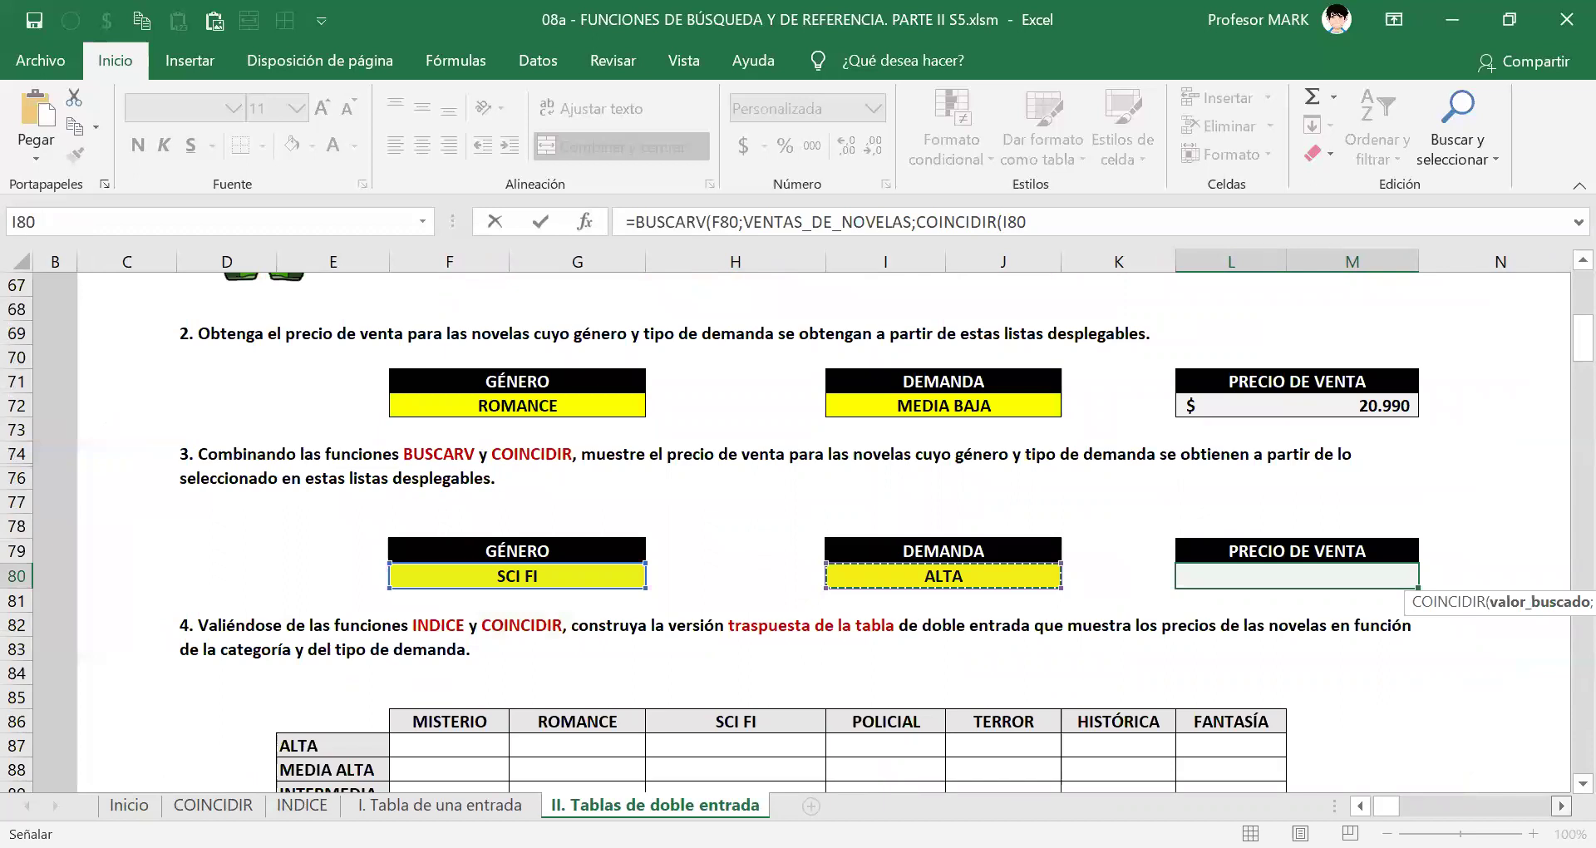
Set the whole header row of the novels table, VENTAS_DE_NOVELAS[#Encabezados], as COINCIDIR's lookup array.
type(";")
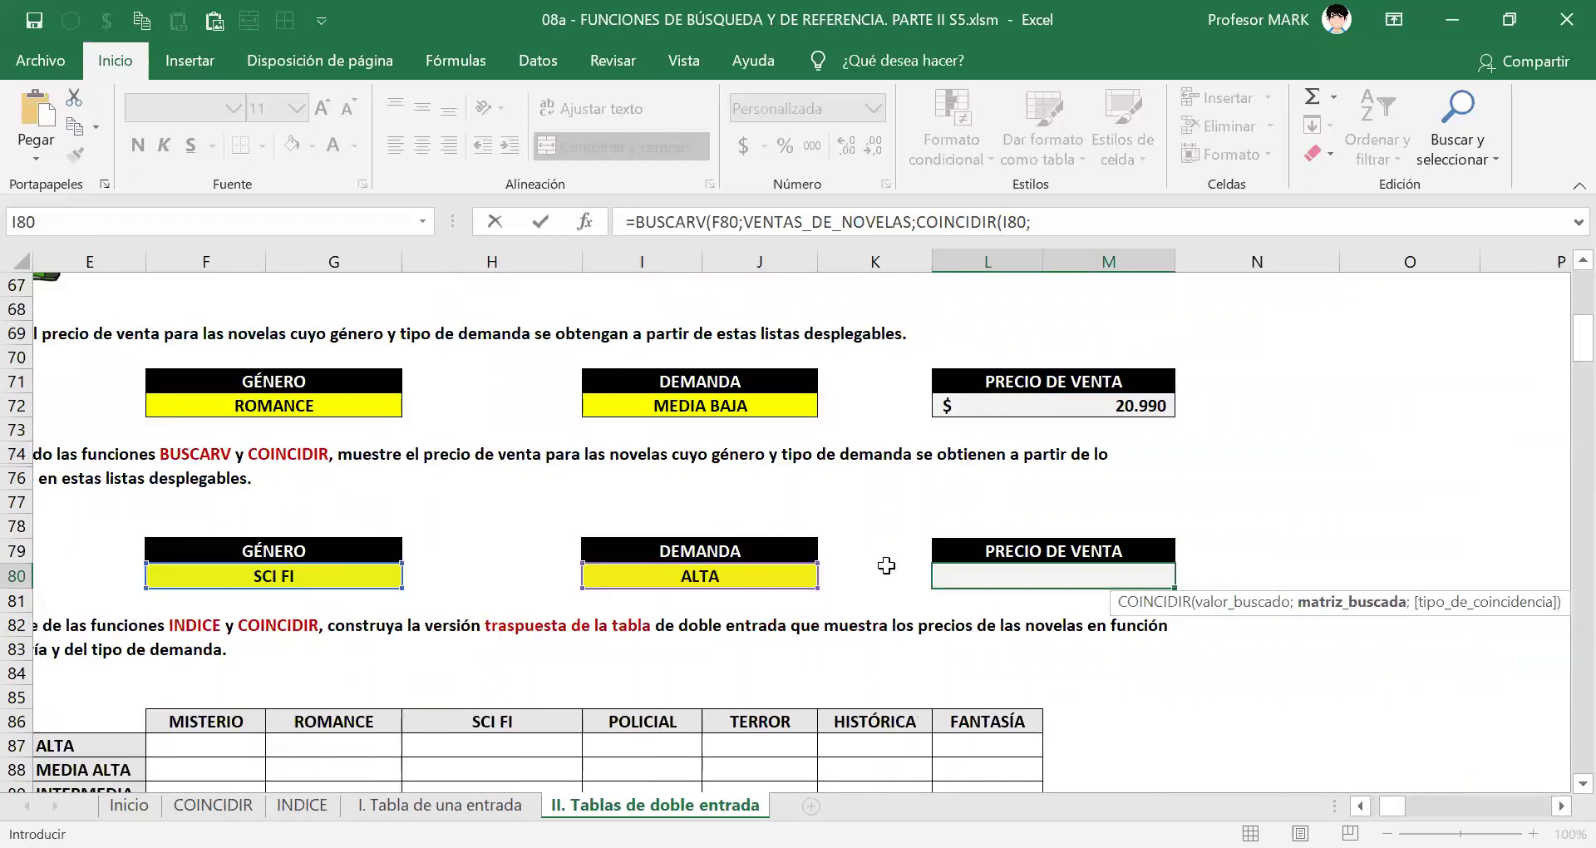
scroll(798, 466, "up", 8)
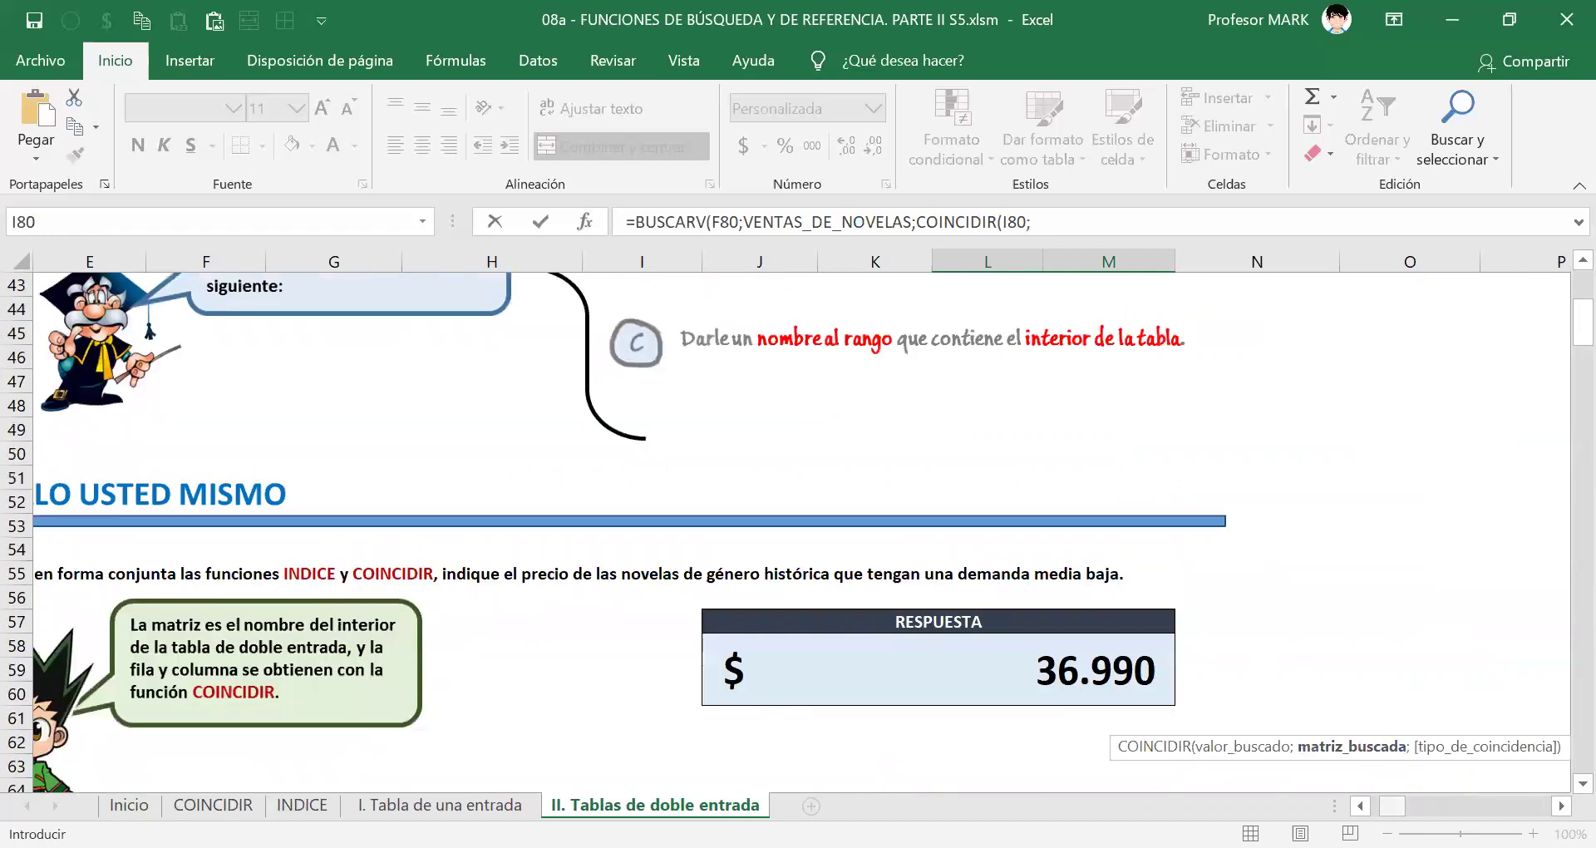
scroll(785, 690, "left", 2)
scroll(786, 690, "up", 6)
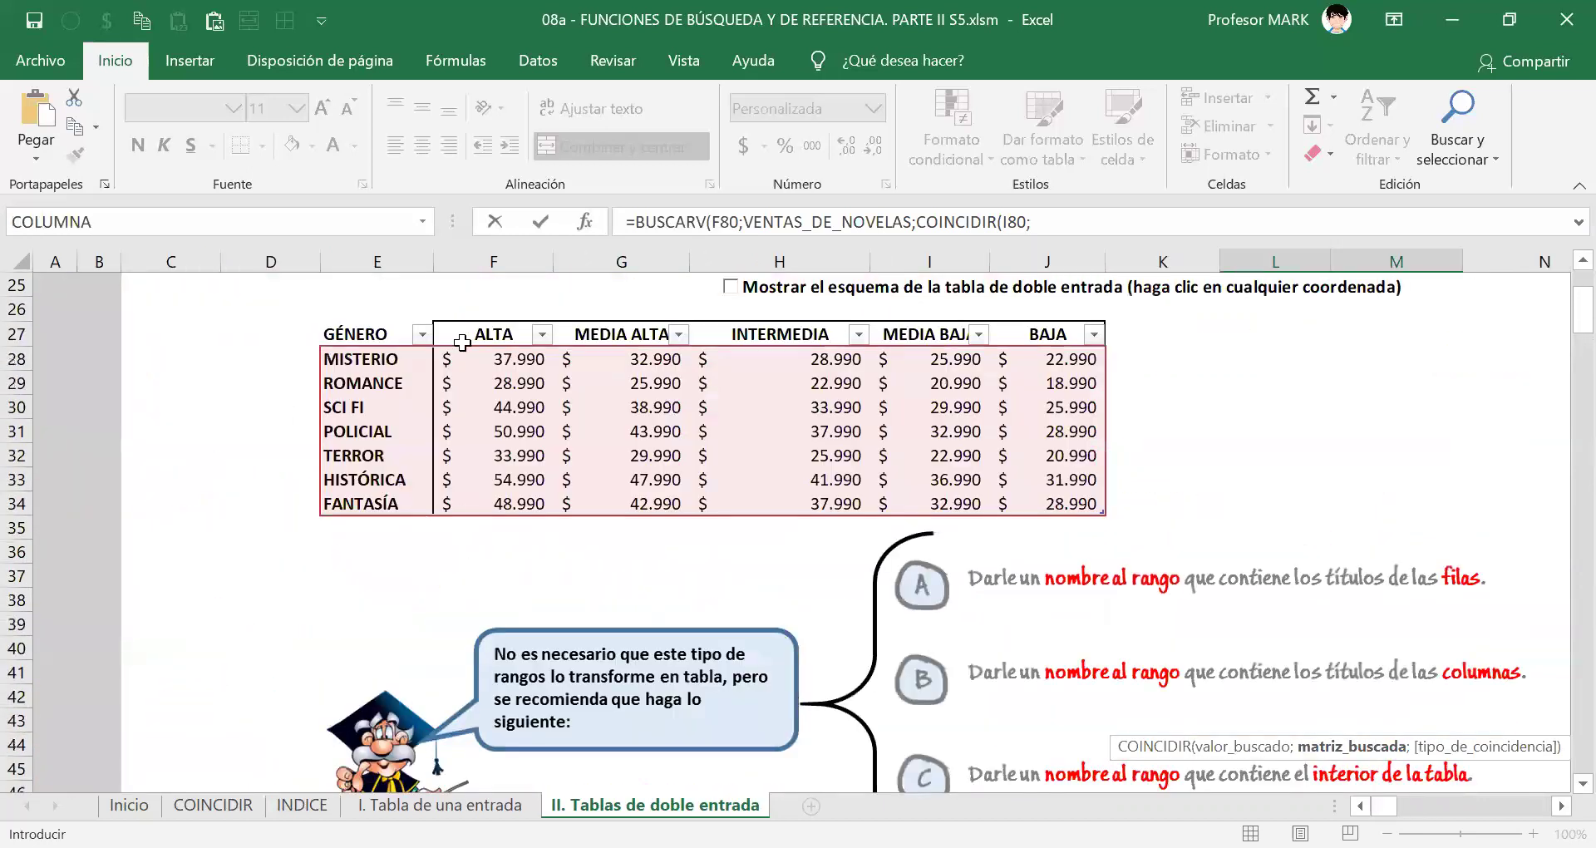
left_click_drag(335, 335, 482, 332)
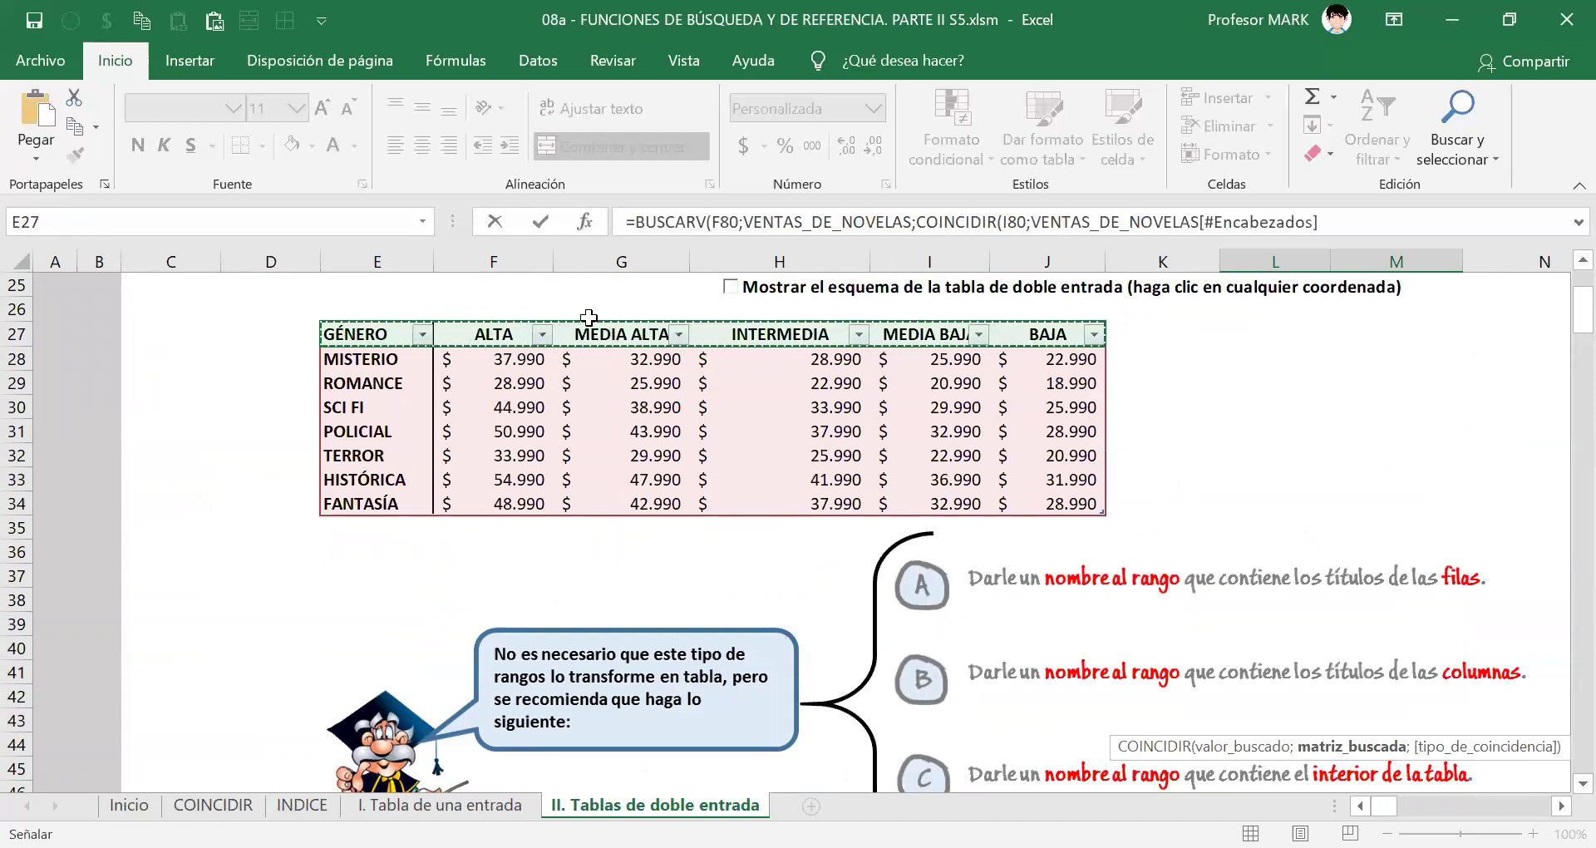
scroll(1267, 593, "down", 7)
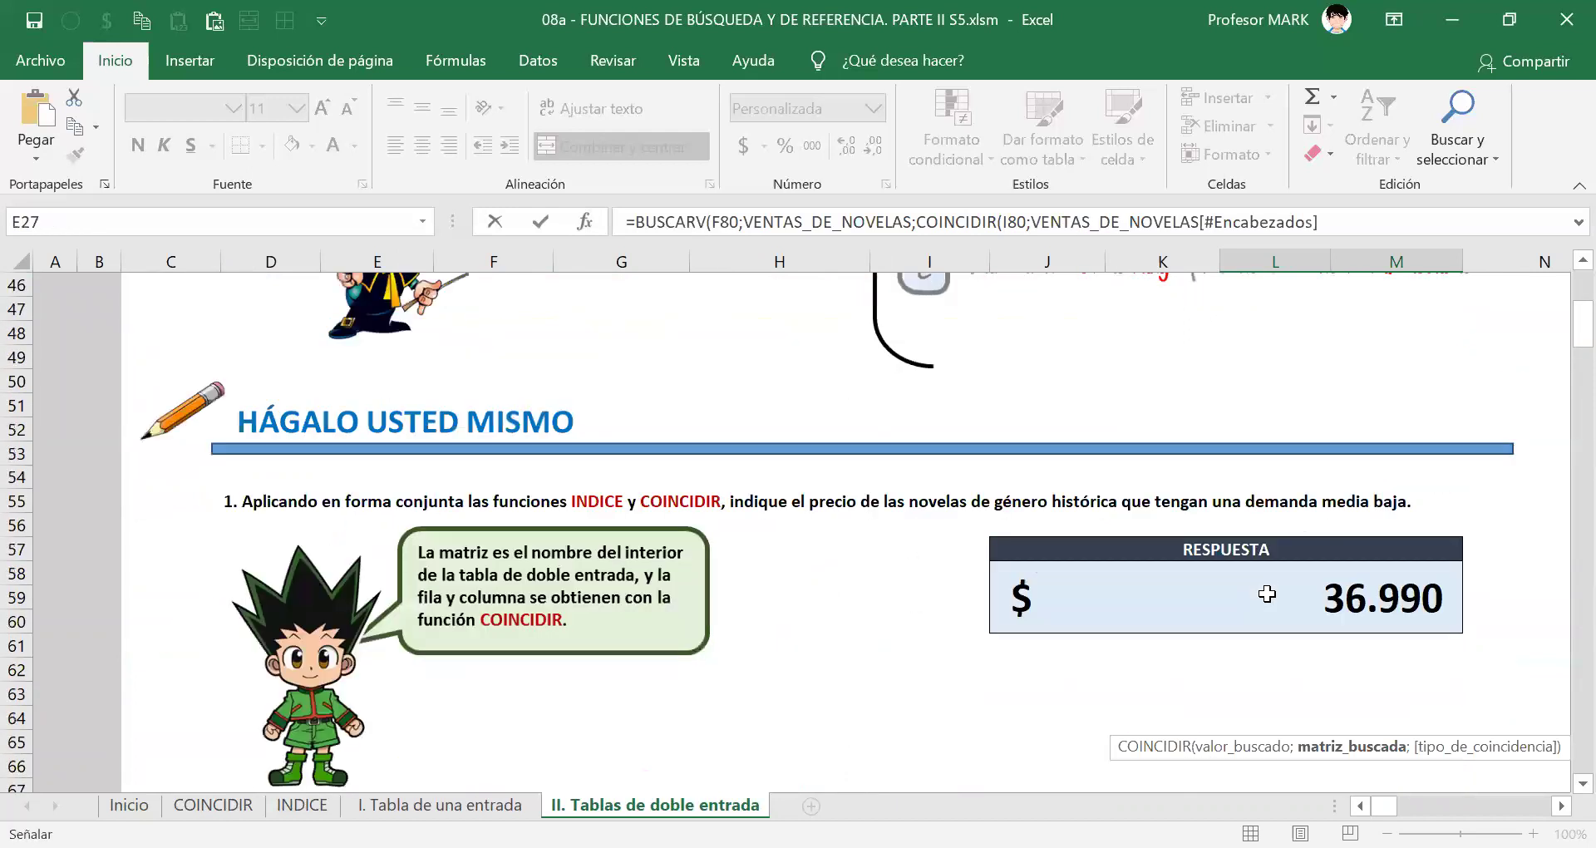
scroll(1267, 594, "down", 8)
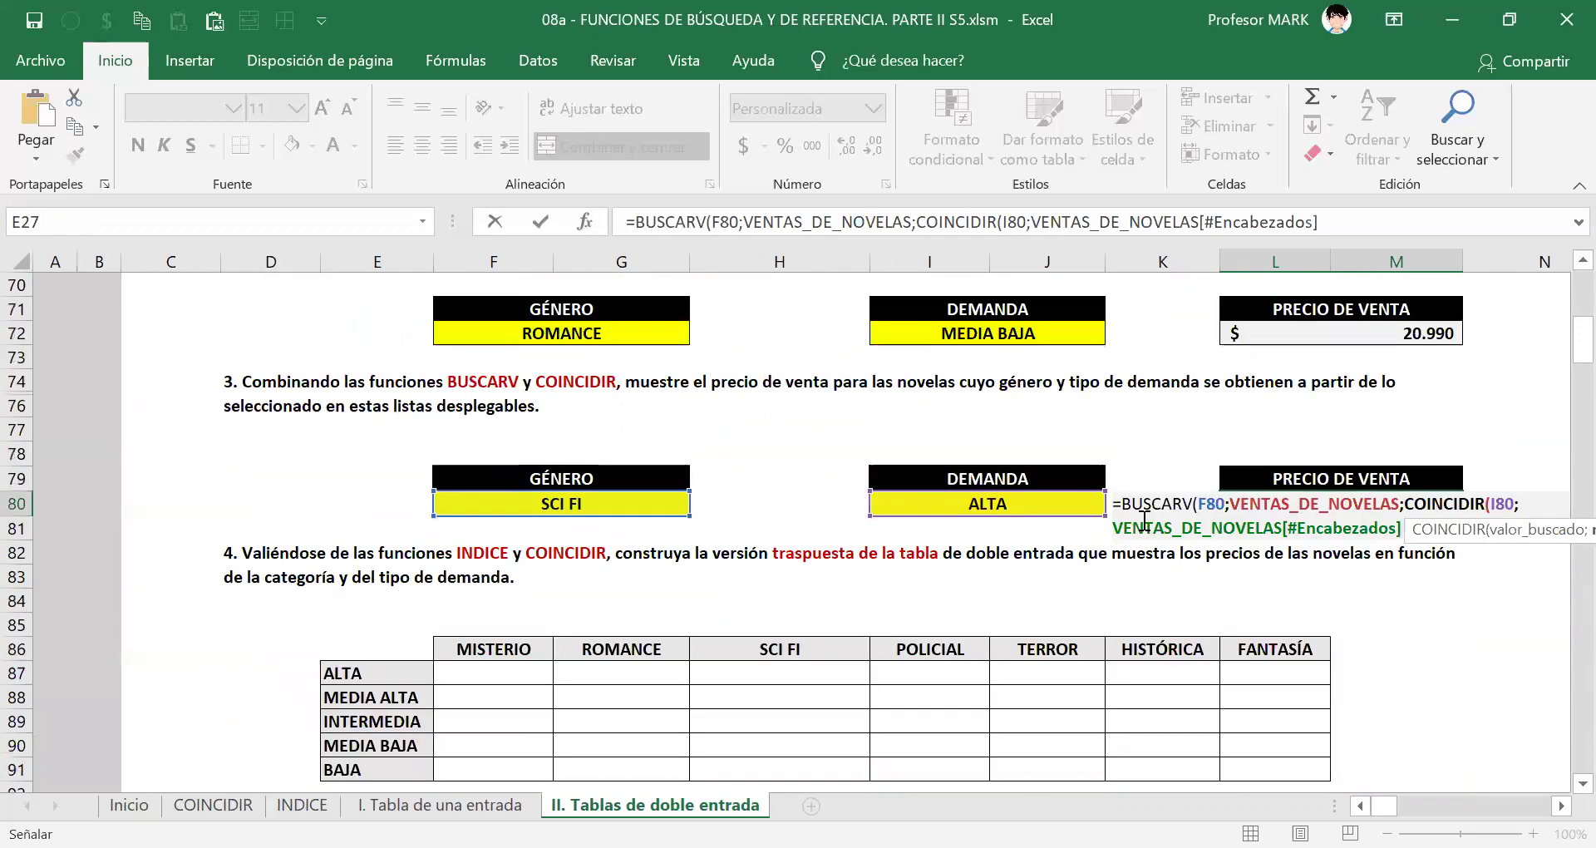
Set COINCIDIR's match type to 0 - Coincidencia exacta and close the nested function.
left_click(1346, 530)
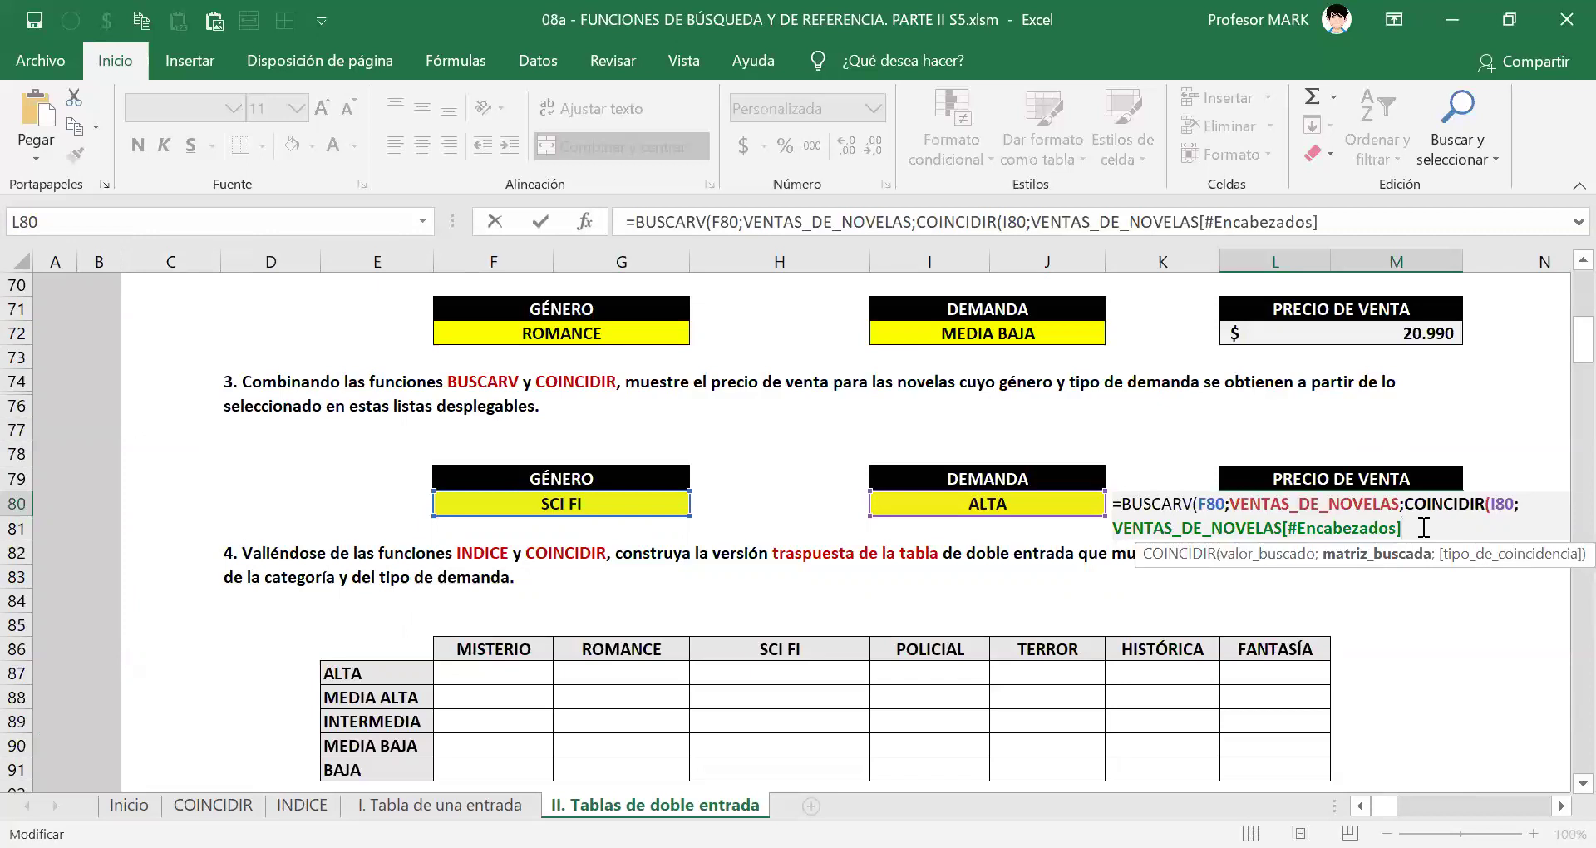
type(";")
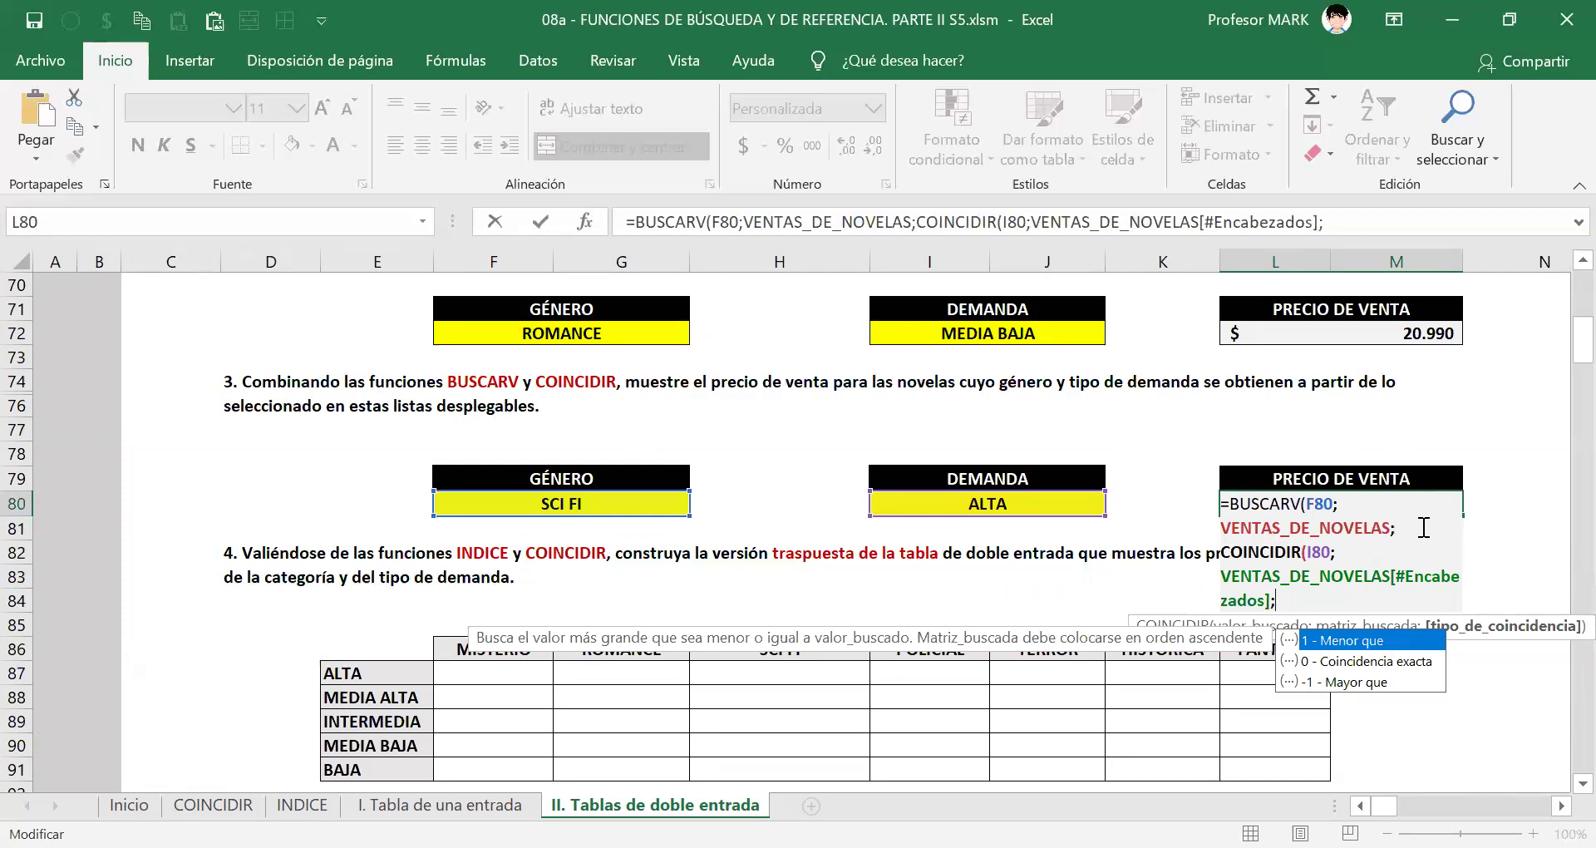
key("Down")
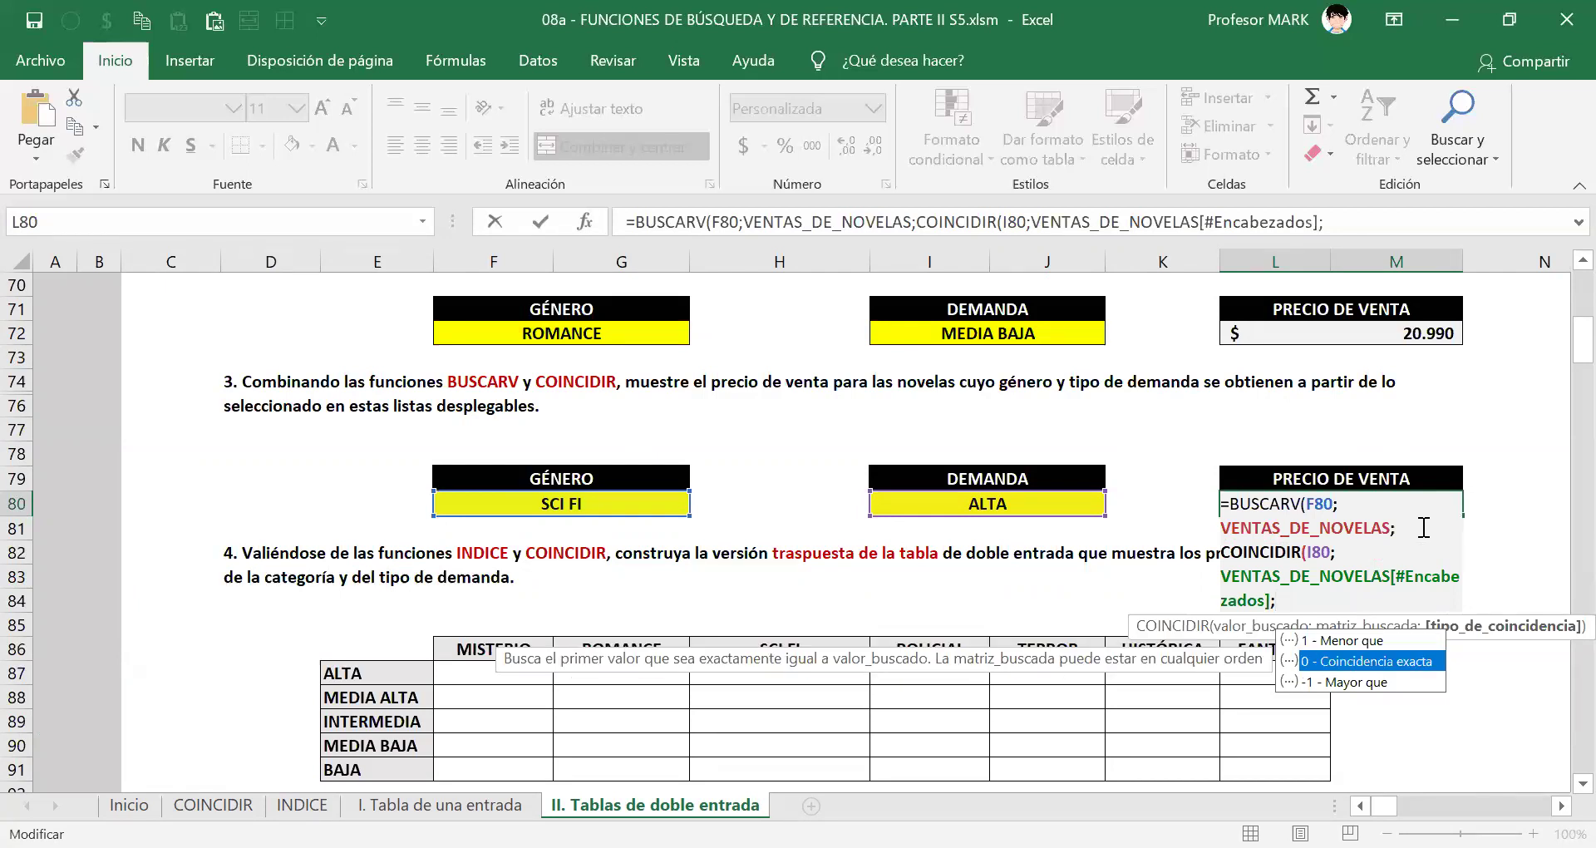
key("Tab")
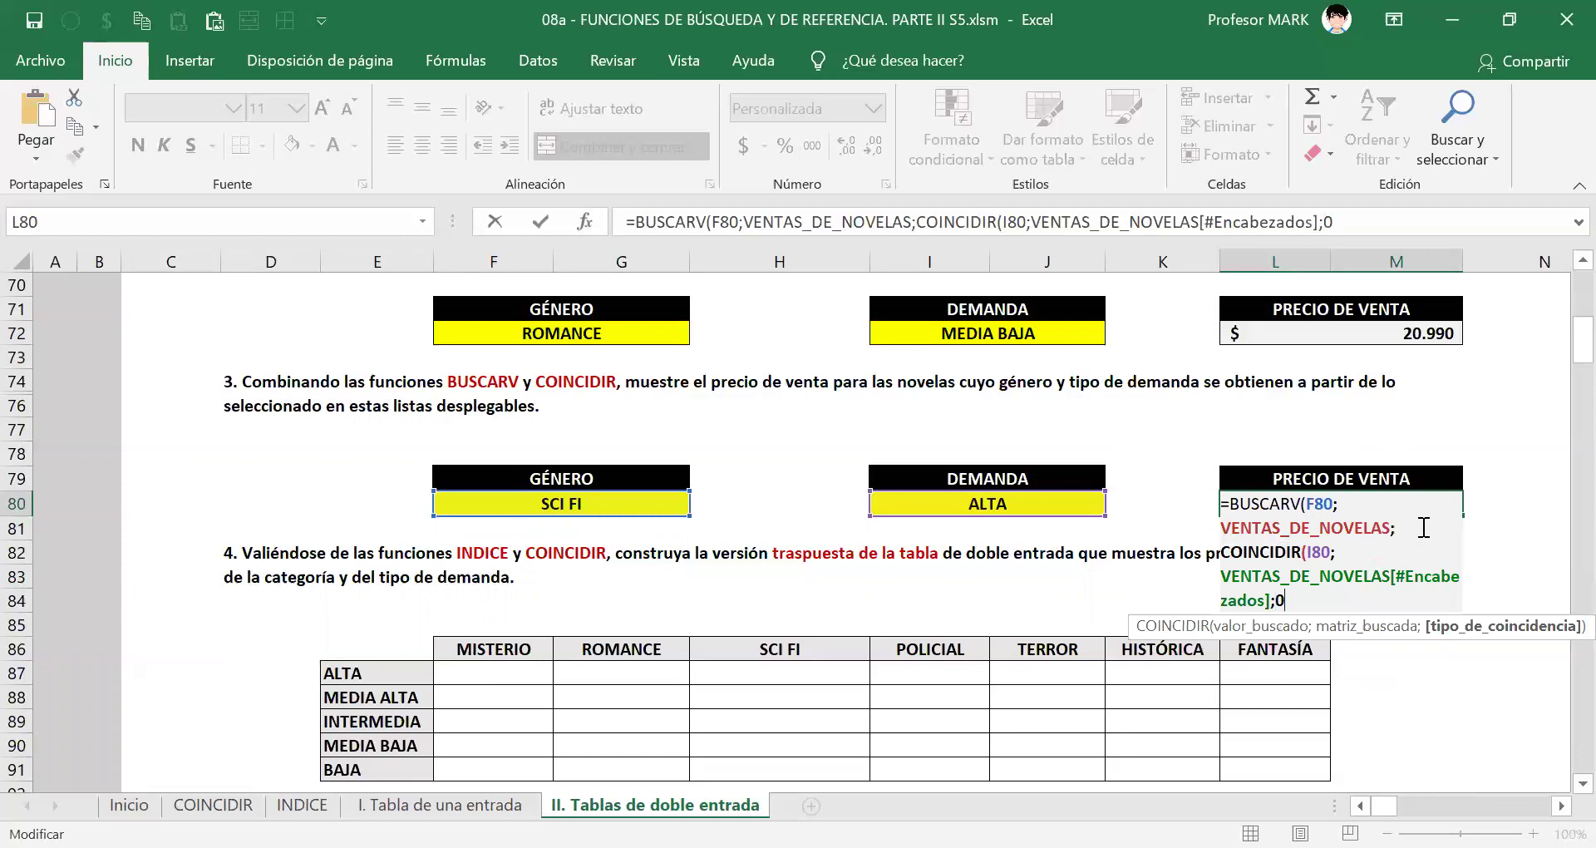
type(")")
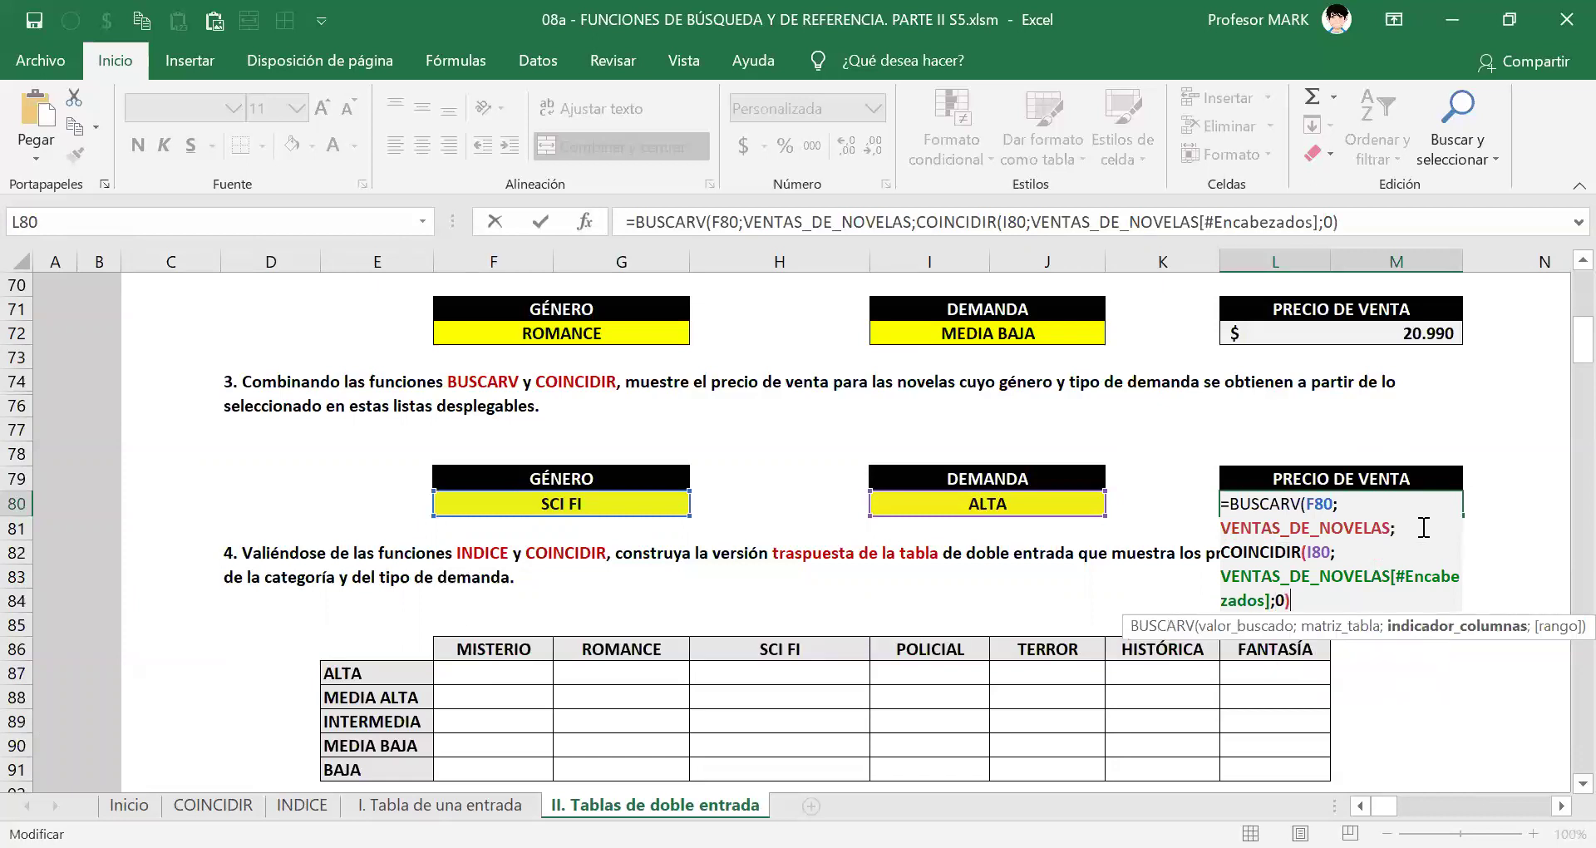
Set BUSCARV's range argument to FALSO for an exact match, close the formula and enter it in L80.
type(";")
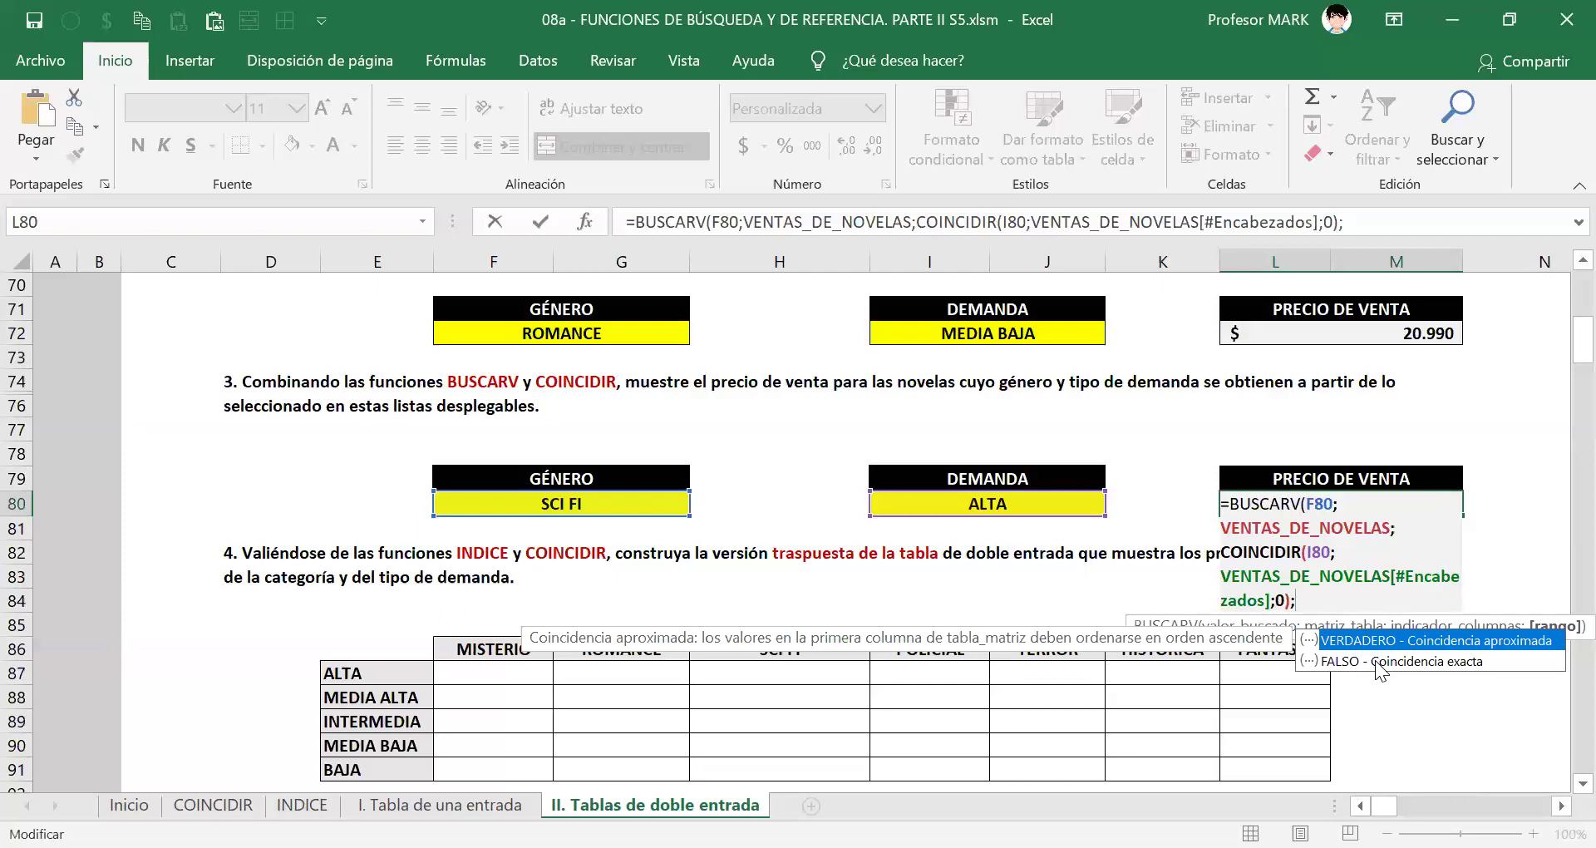
left_click(1380, 662)
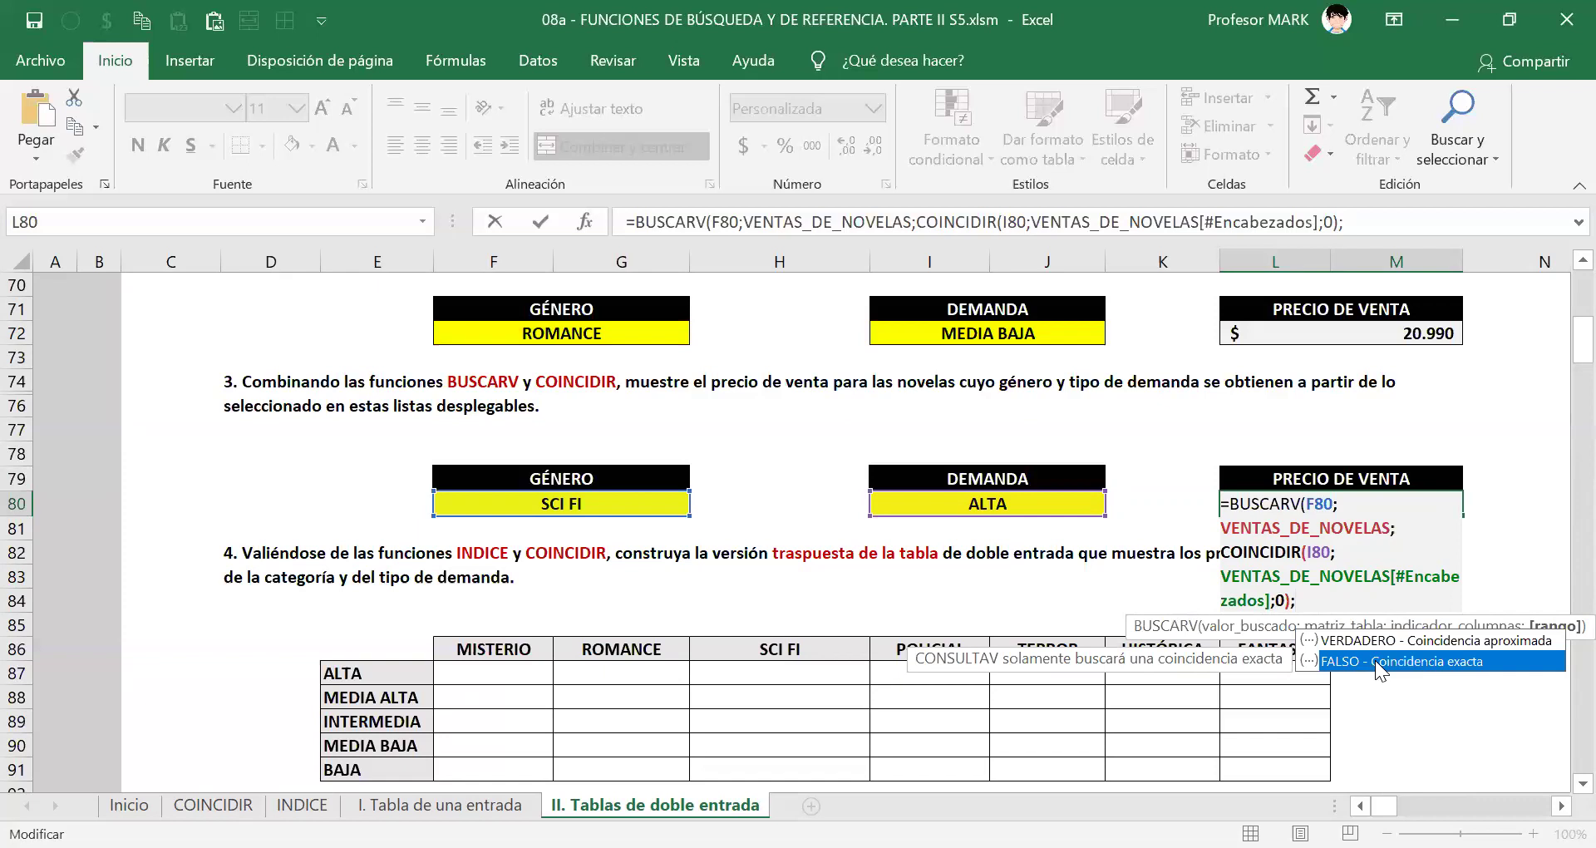
double_click(1375, 660)
type(")")
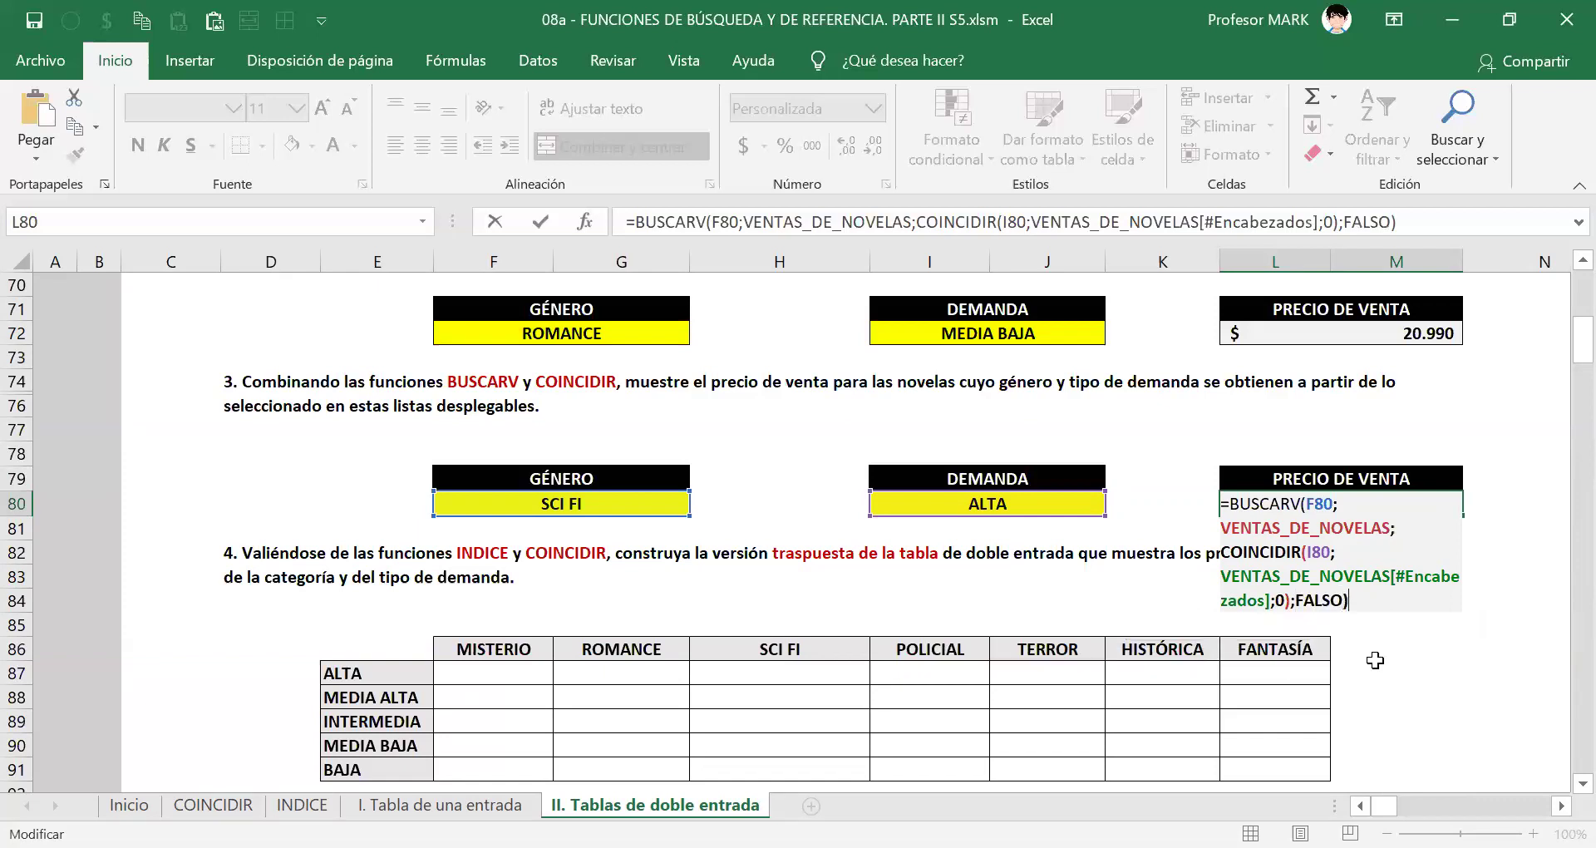
key("Return")
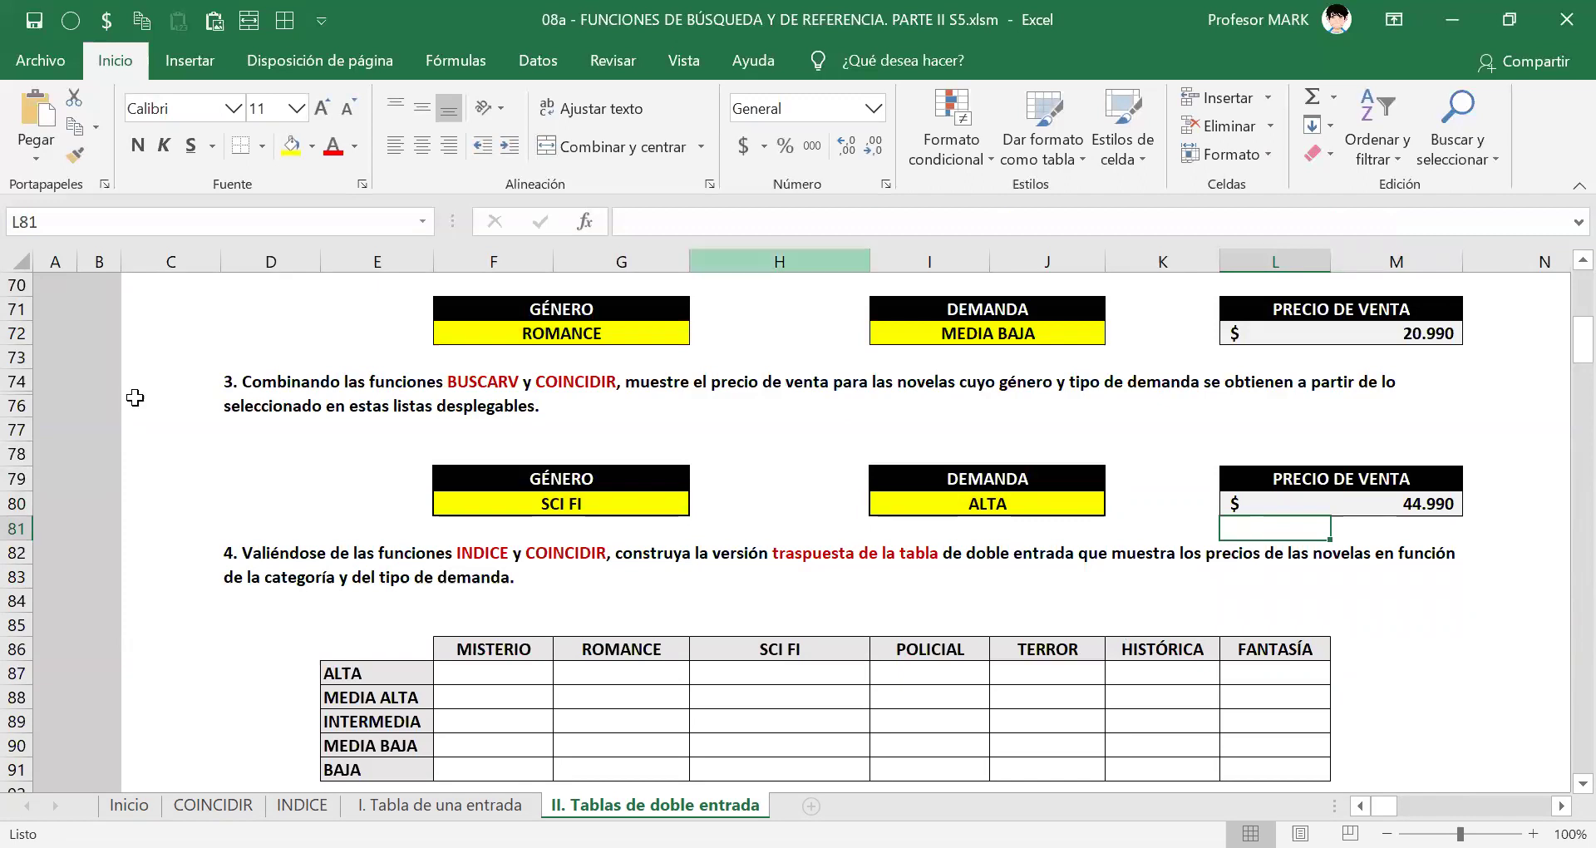
Test exercise 3's formula by choosing ROMANCE as the genre and MEDIA BAJA as the demand.
left_click(657, 504)
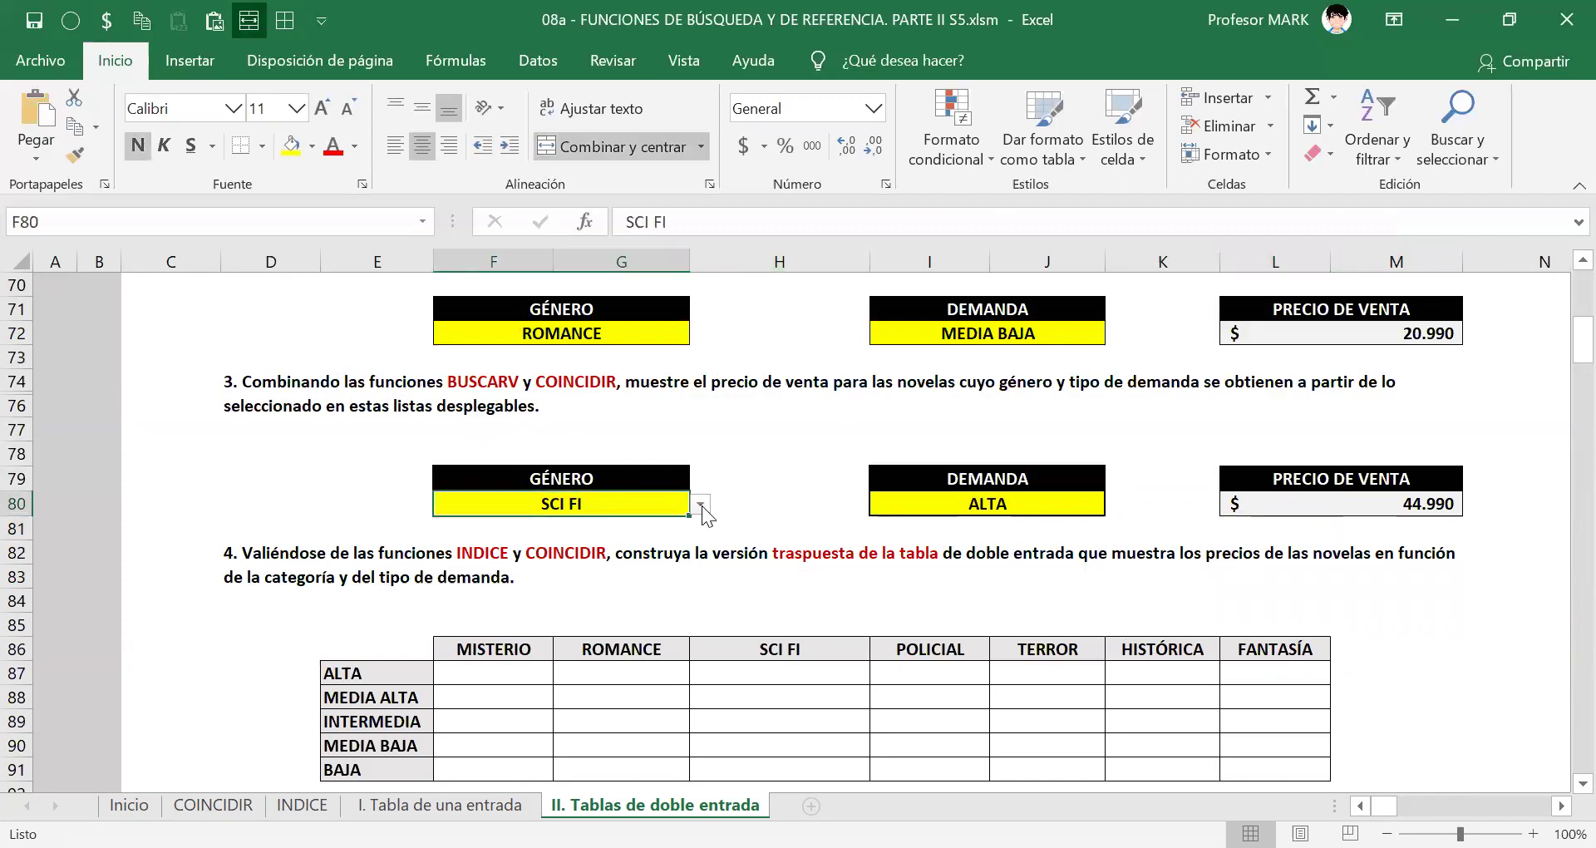
left_click(701, 504)
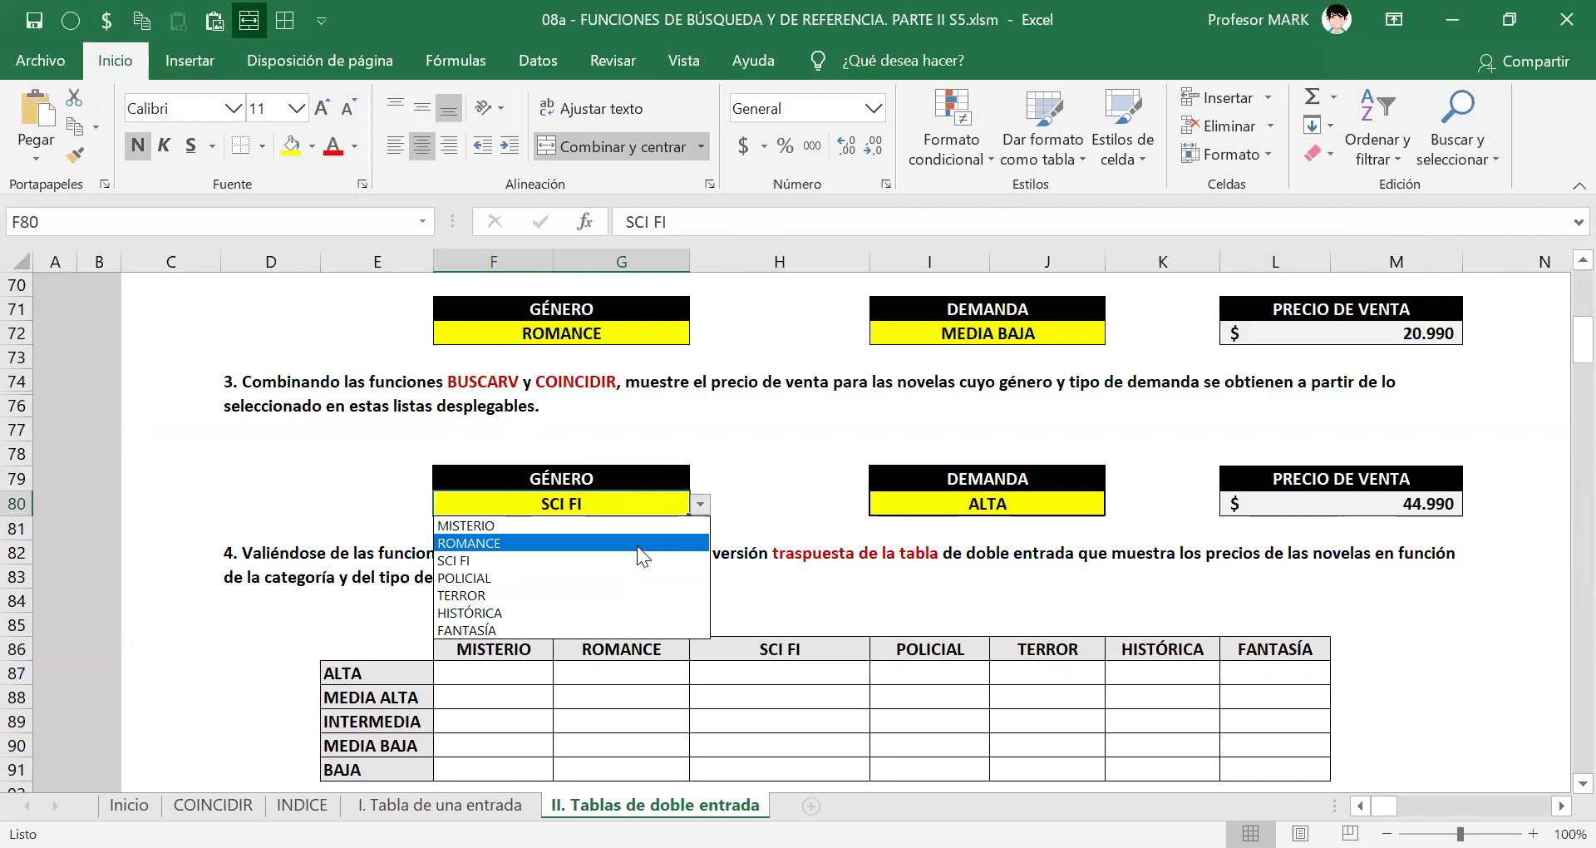
left_click(637, 543)
left_click(1001, 507)
left_click(1115, 505)
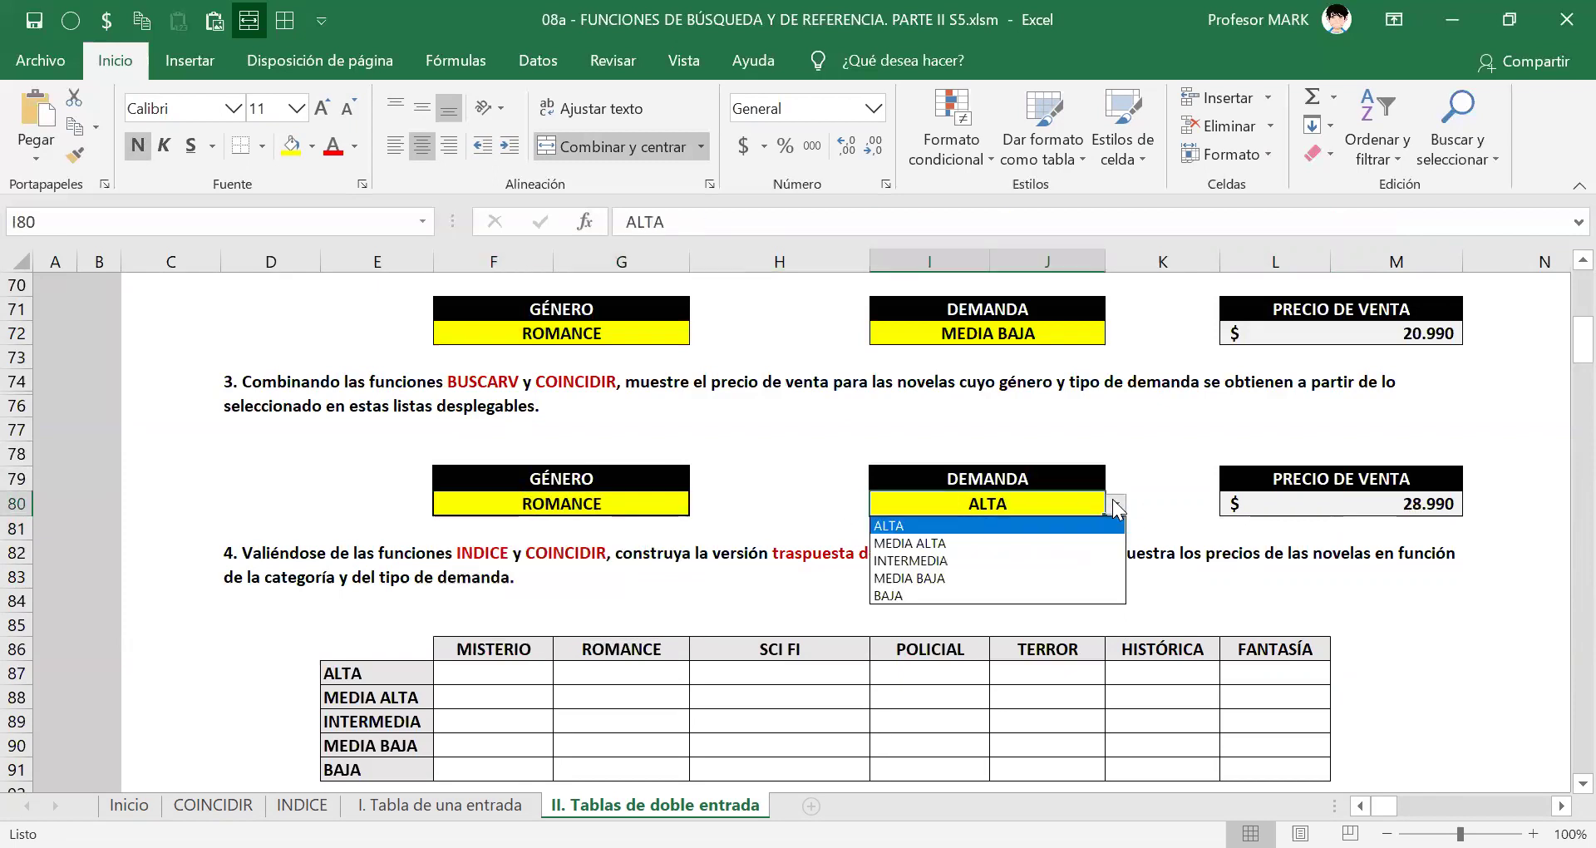
left_click(1090, 574)
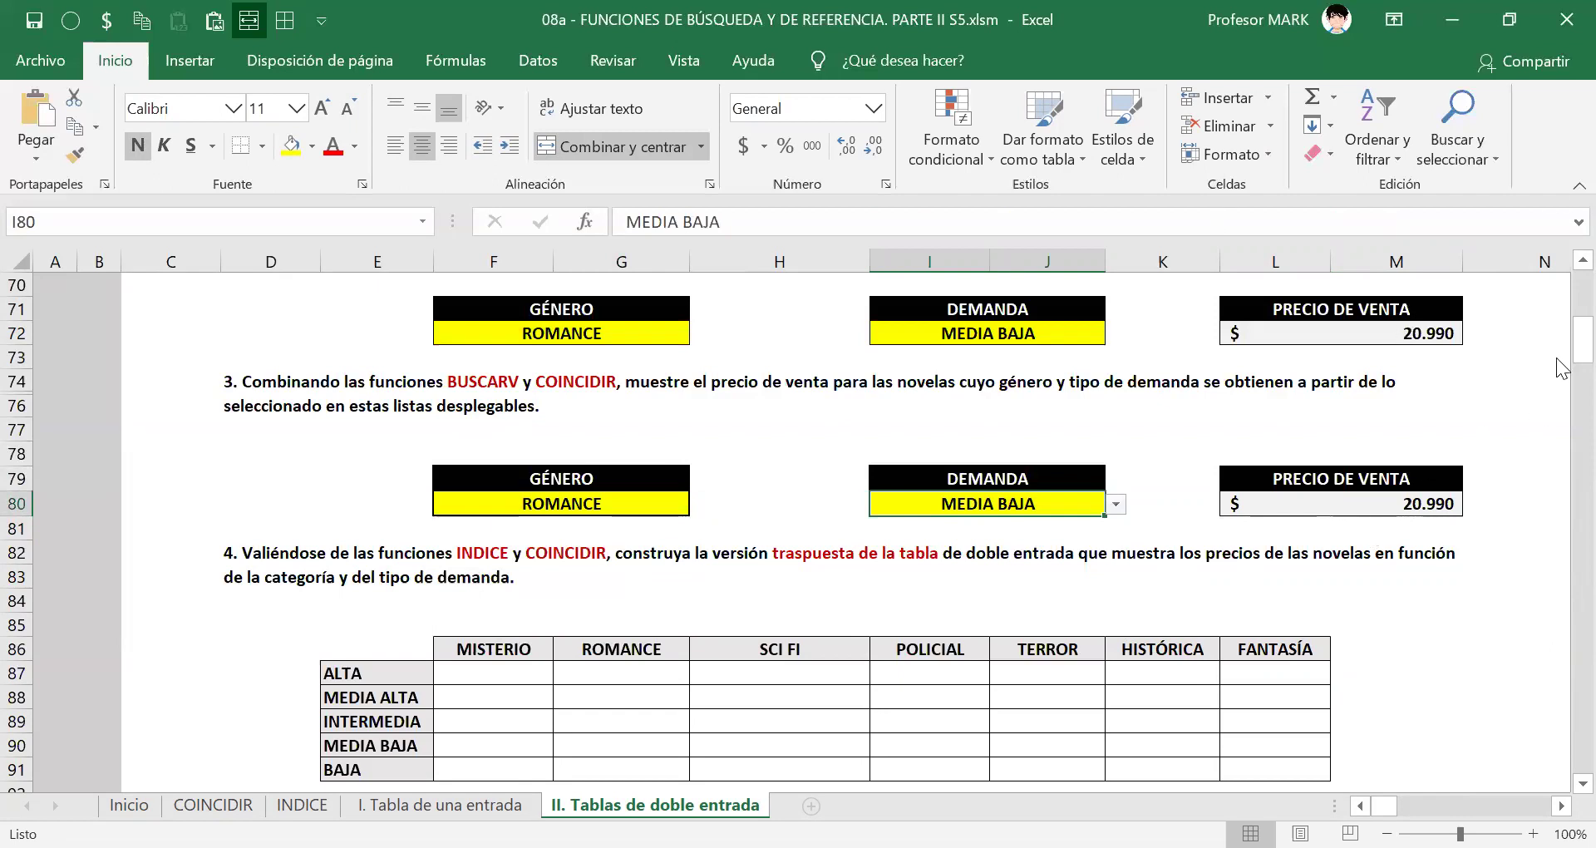
Open the formula in exercise 3's PRECIO DE VENTA cell L80, select its entire text, and leave editing.
left_click(1329, 505)
double_click(1329, 506)
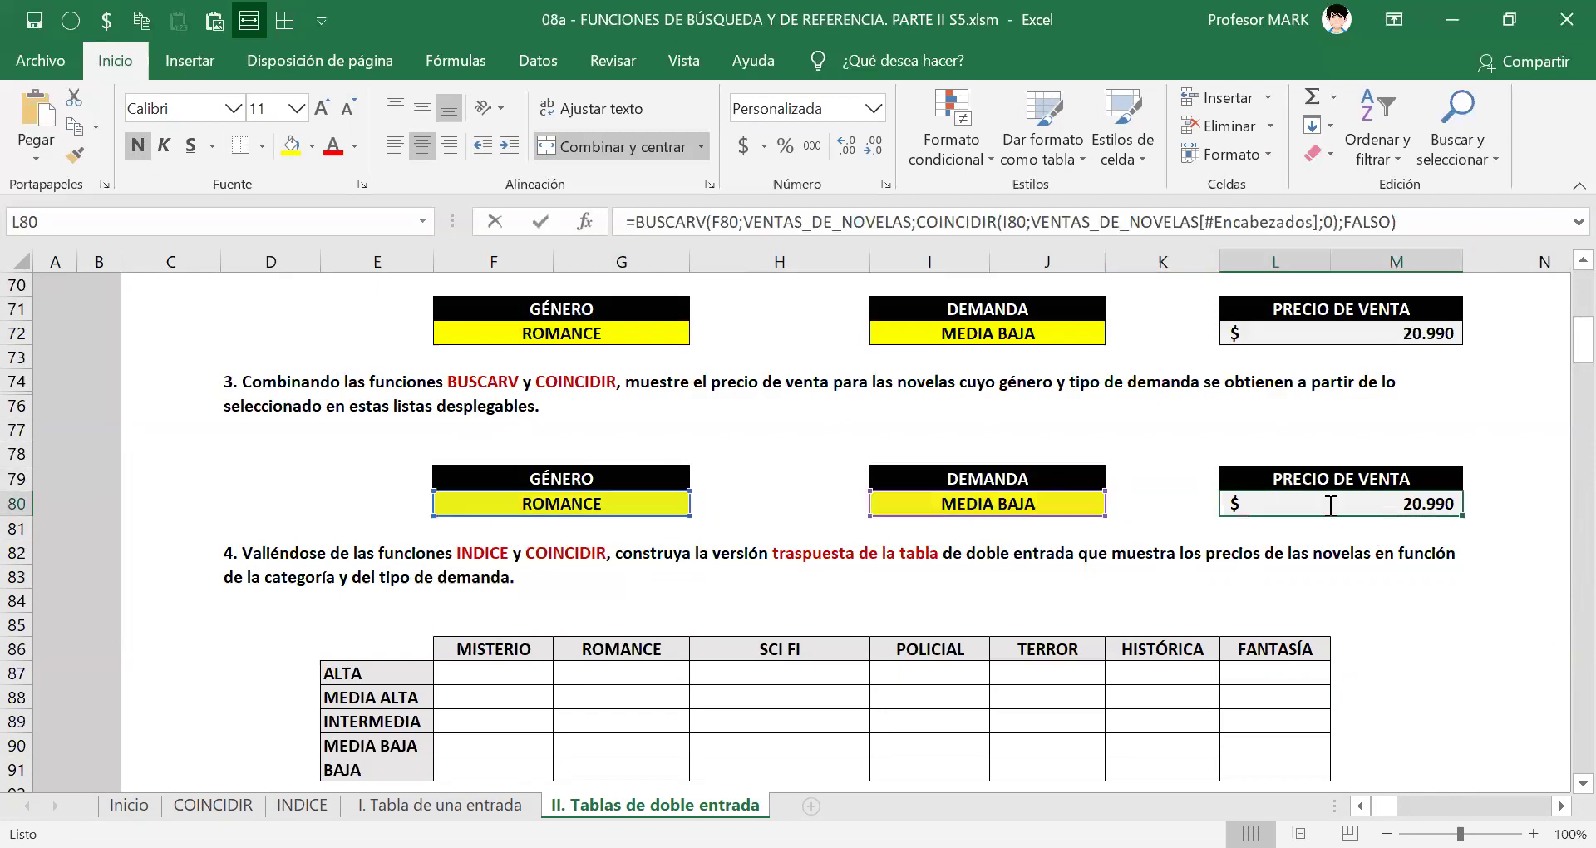
left_click_drag(1114, 504, 1505, 528)
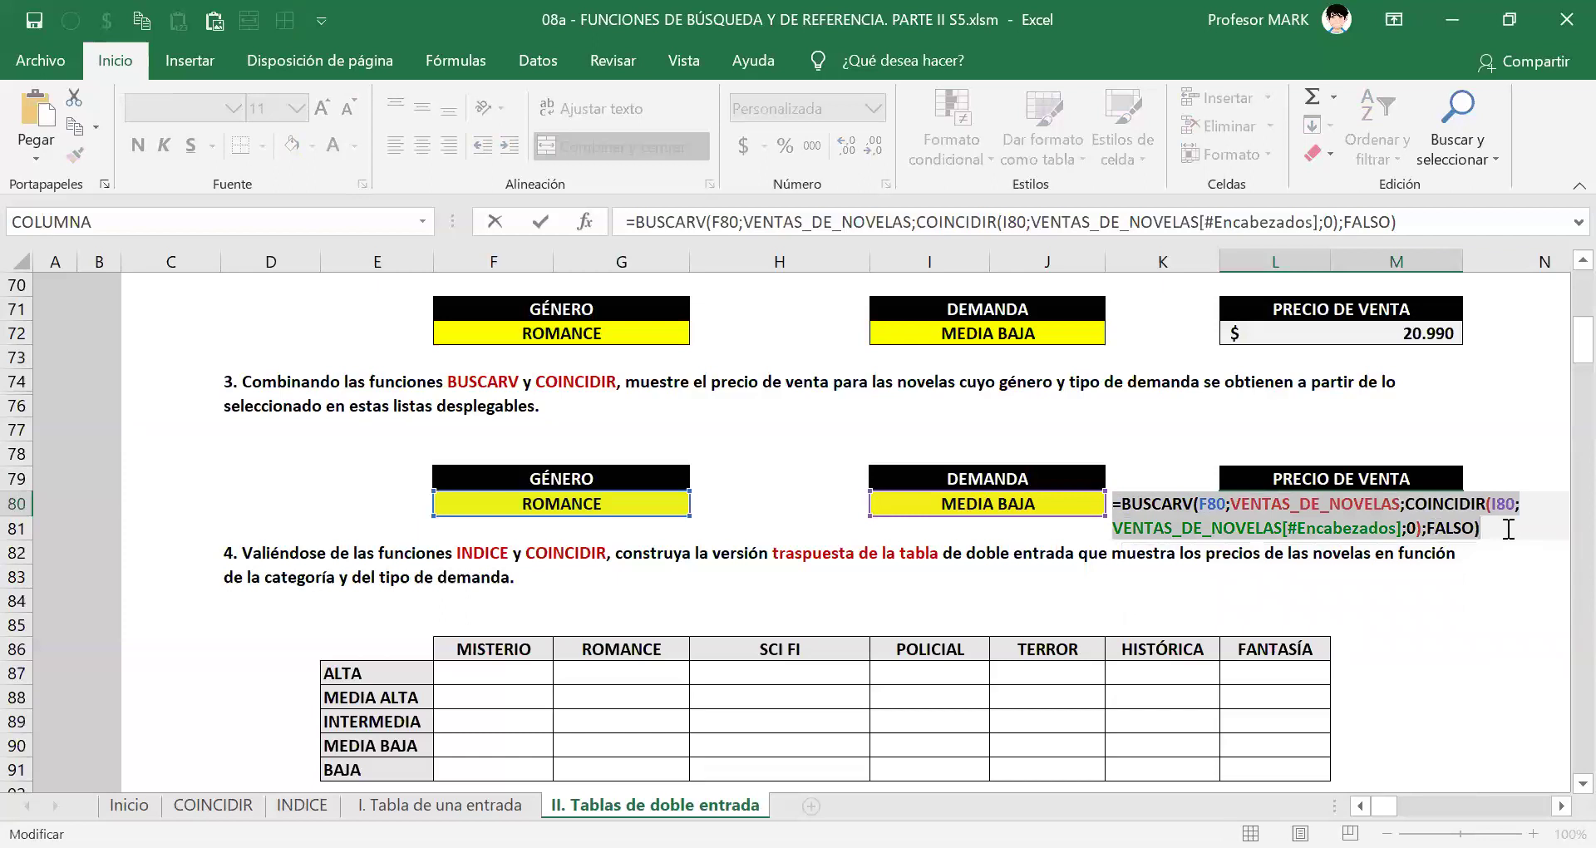
key("Escape")
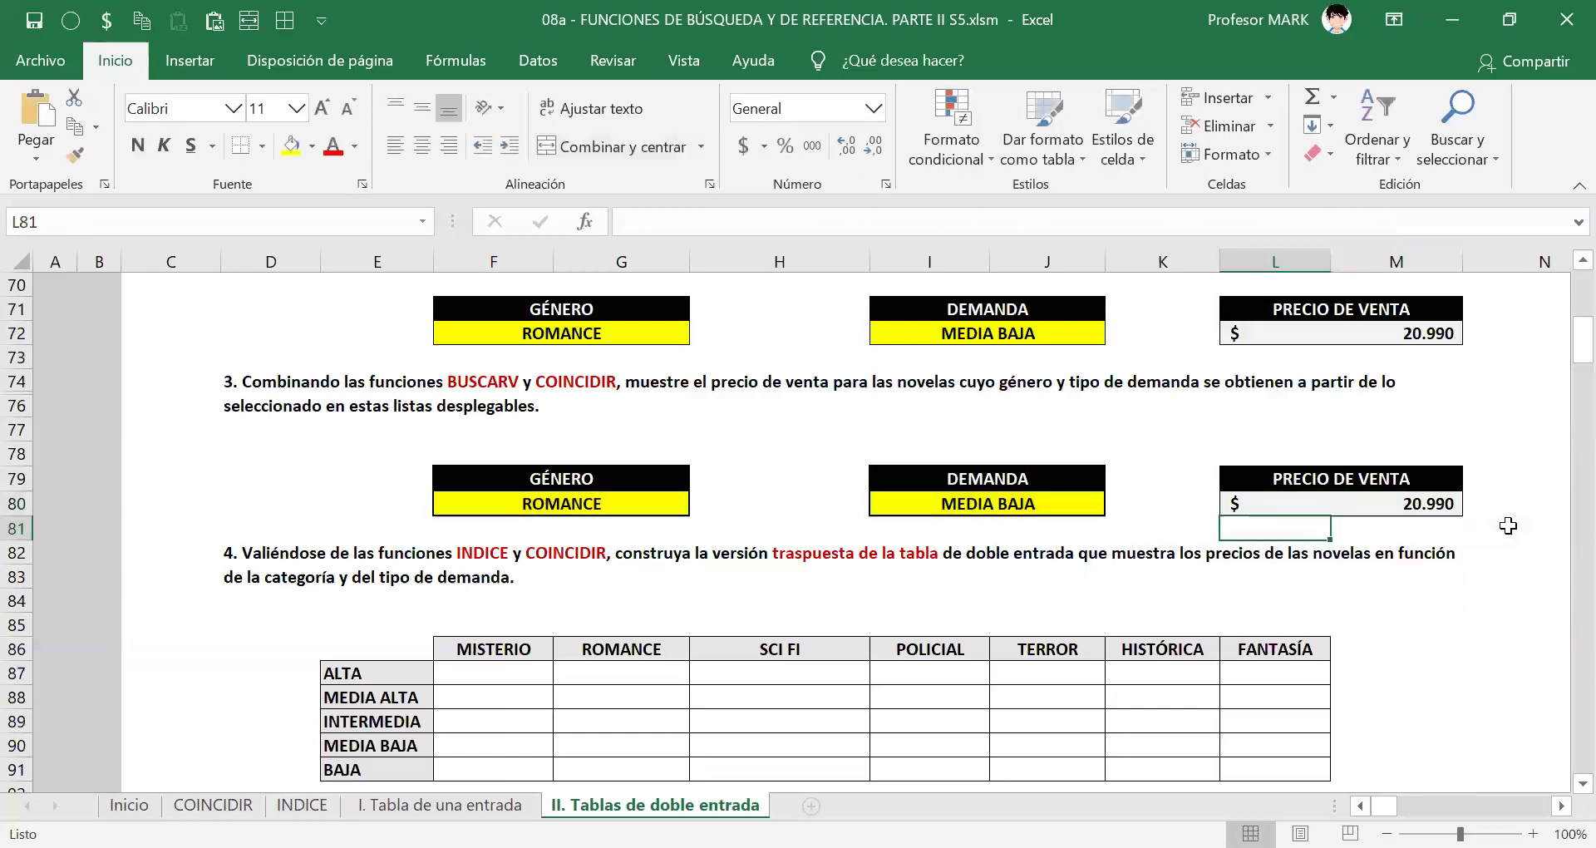
key("alt+Tab")
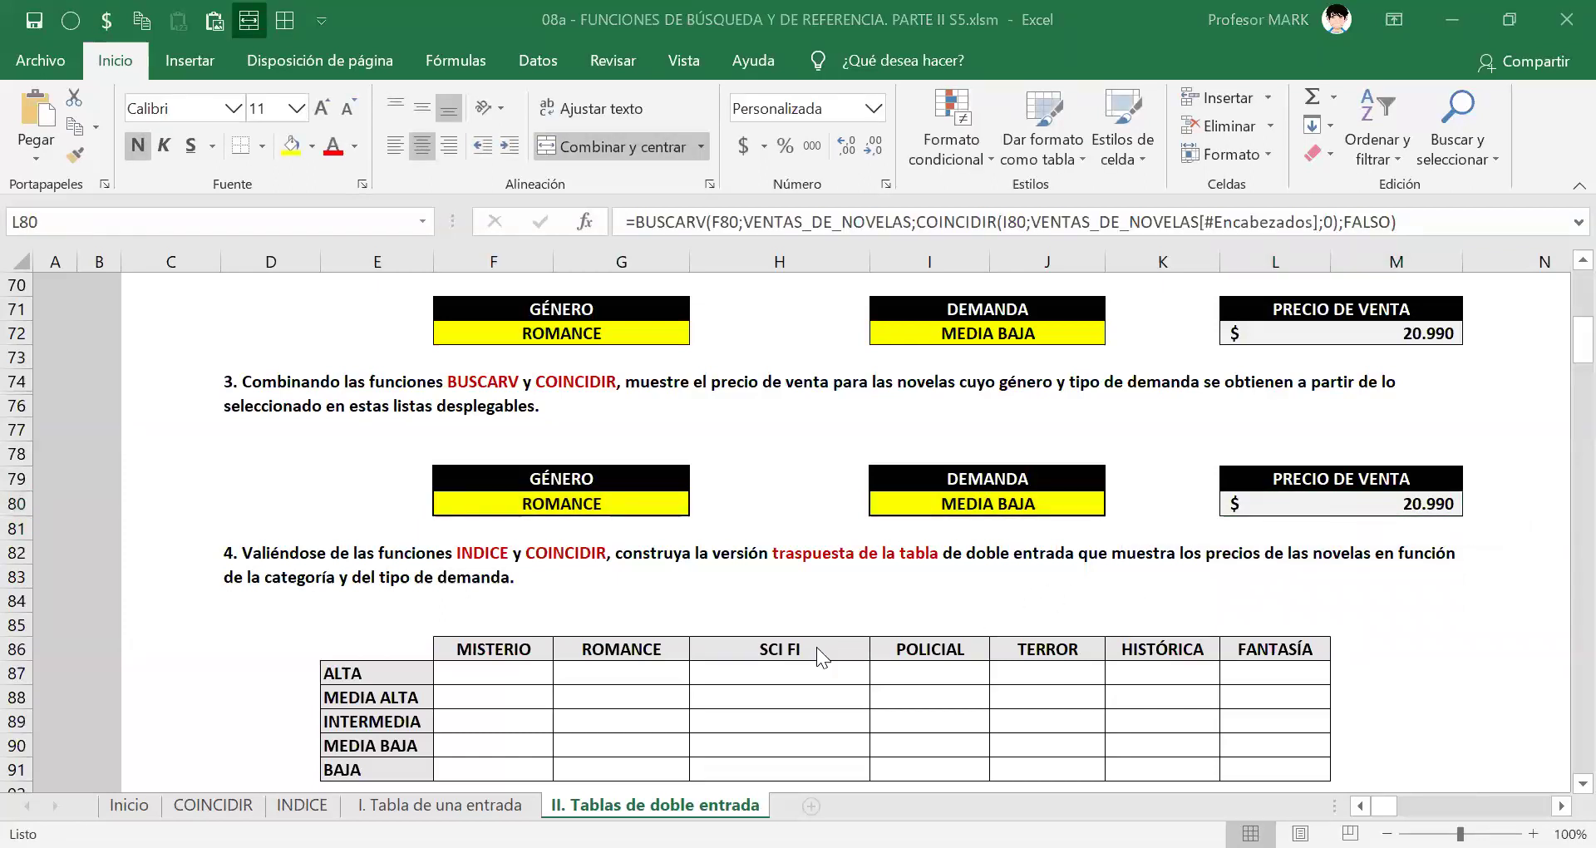
key("alt+Tab")
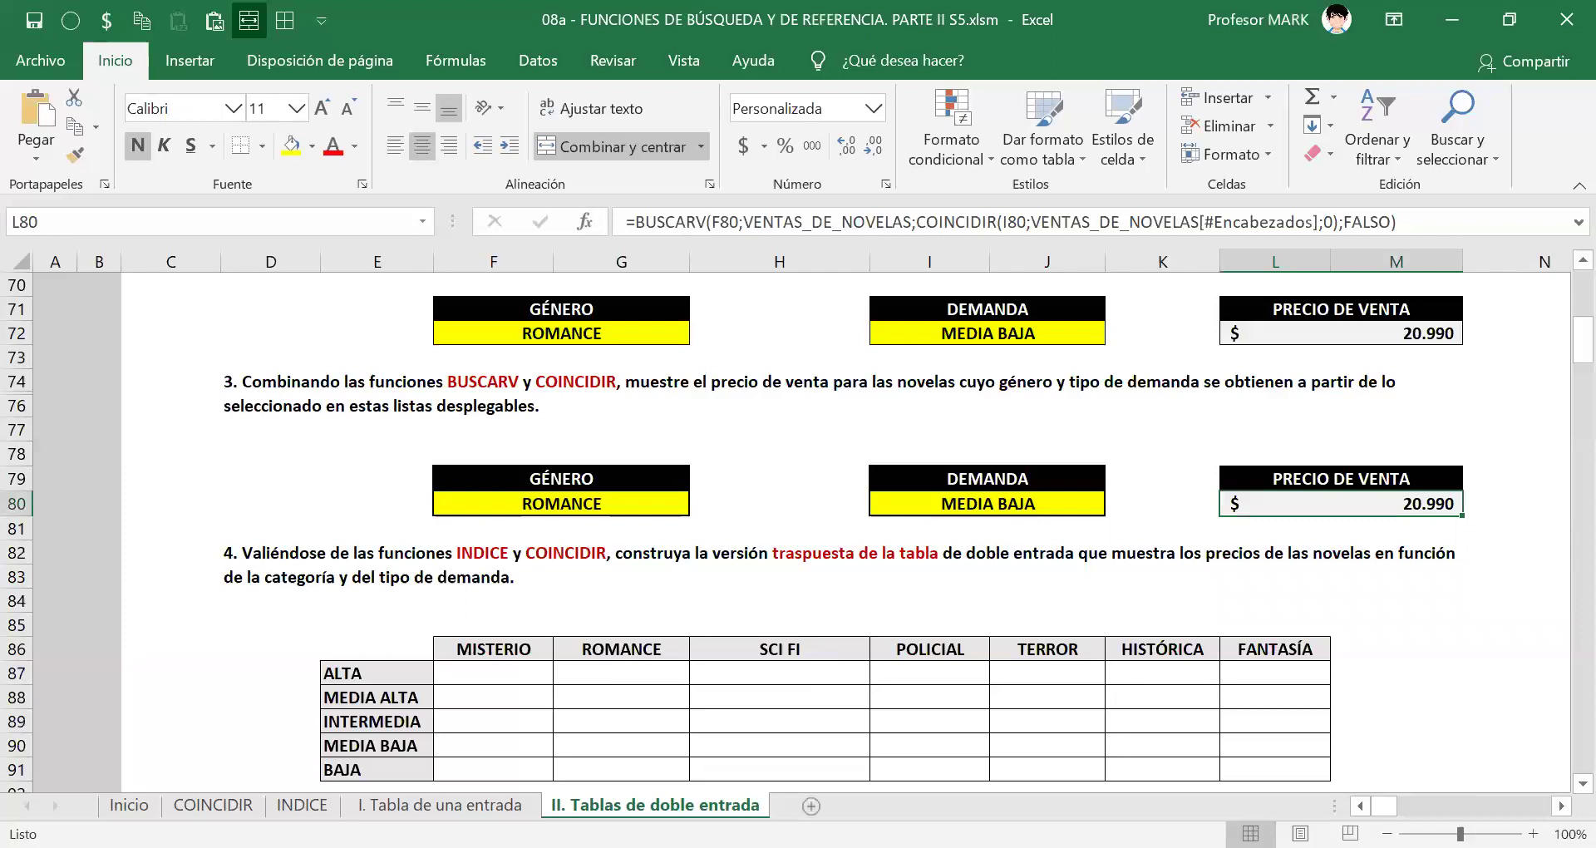
key("alt+Tab")
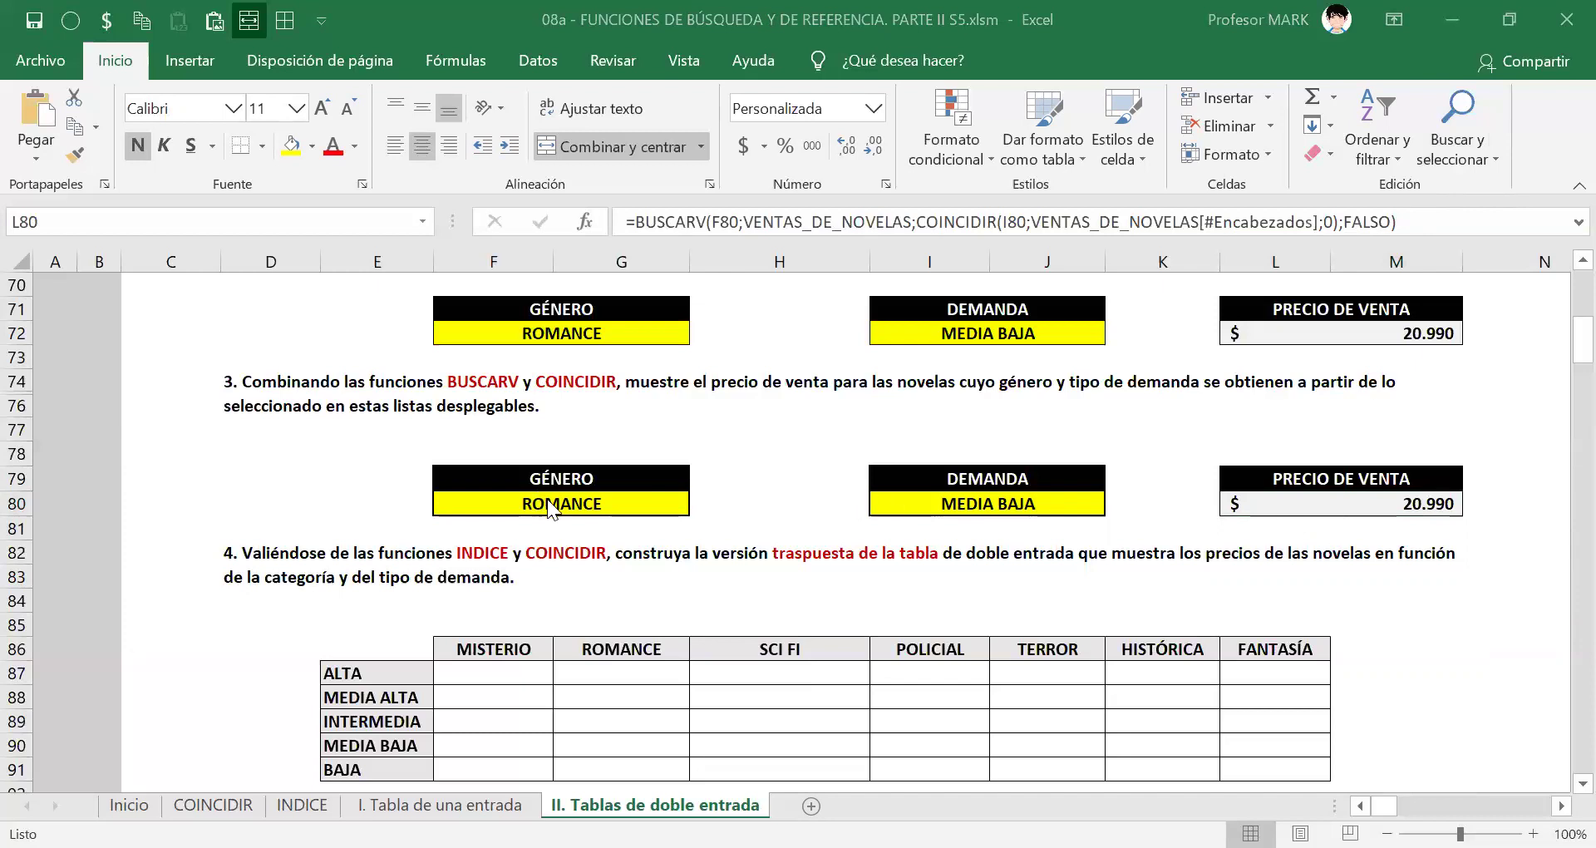
Clear exercise 3's GÉNERO and DEMANDA selections one at a time, undoing each deletion before continuing.
key("F2")
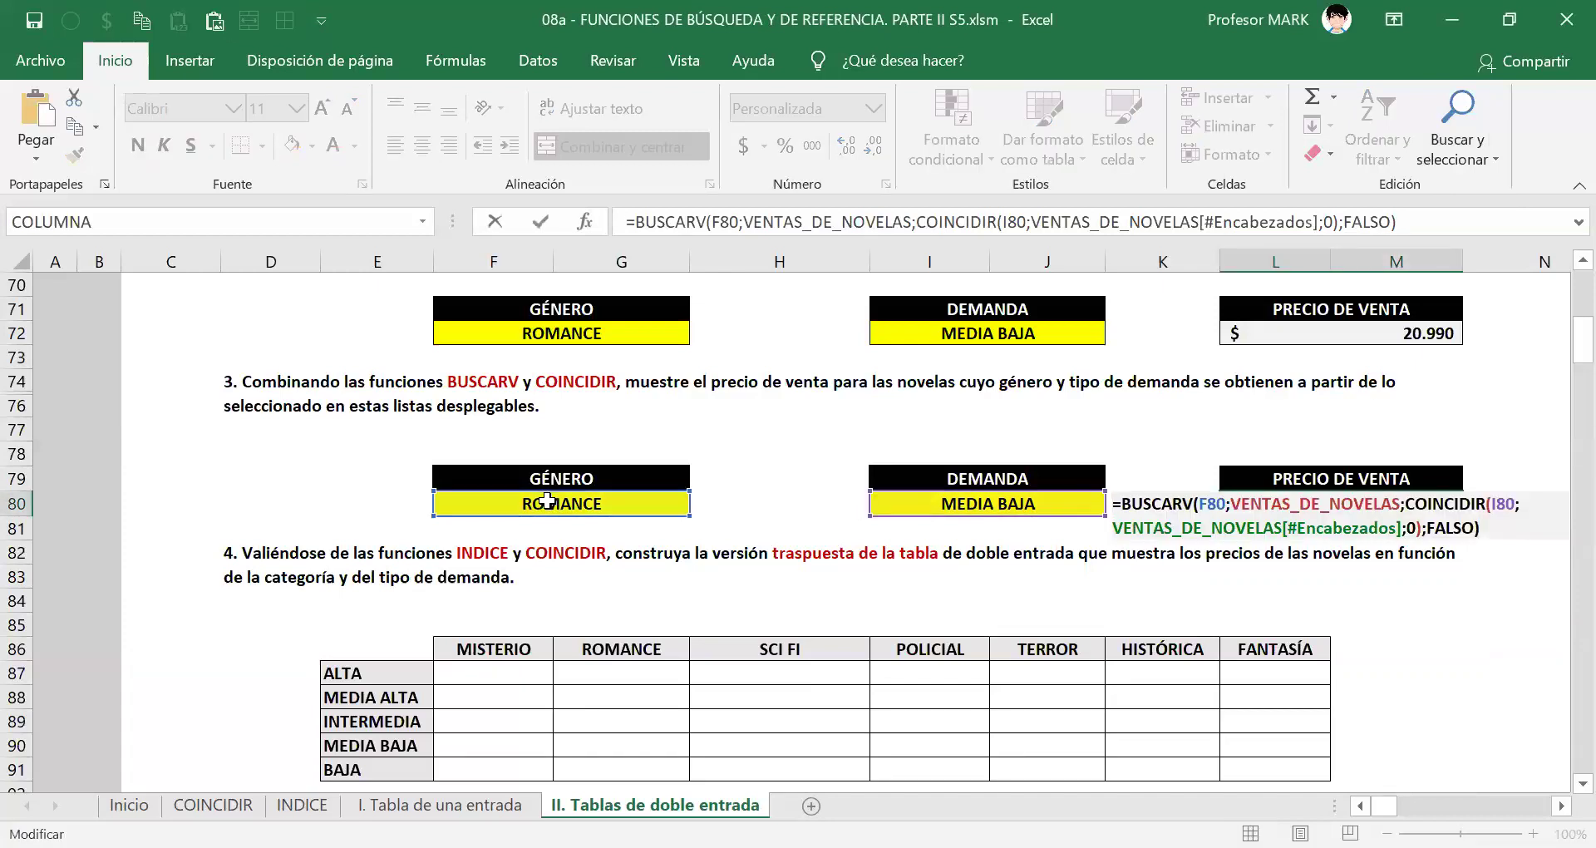
key("Escape")
left_click(547, 502)
key("Delete")
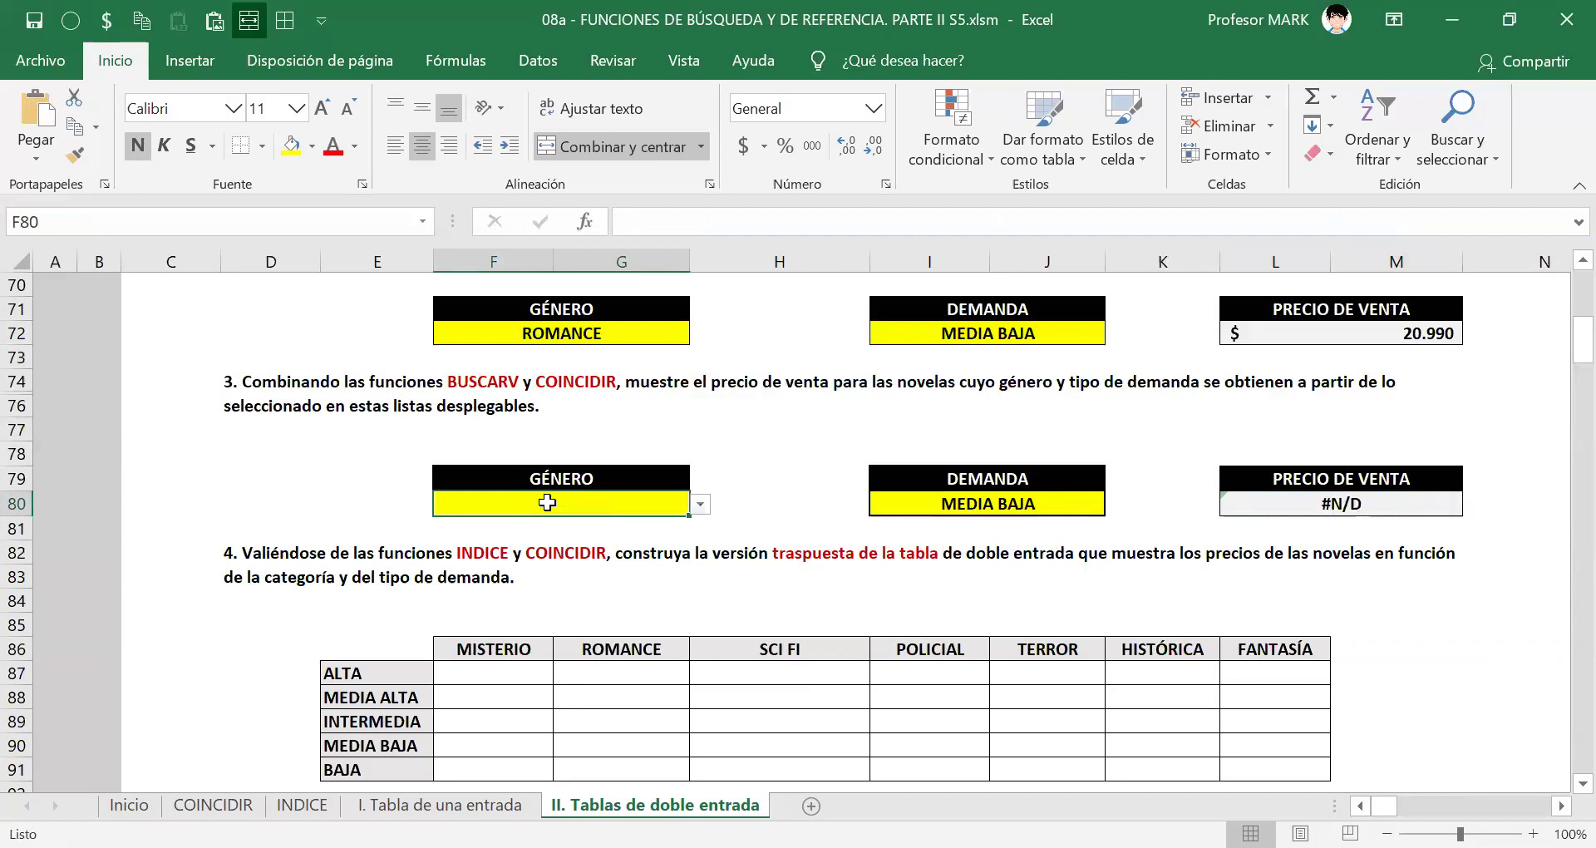
key("ctrl+z")
key("Right")
key("Right")
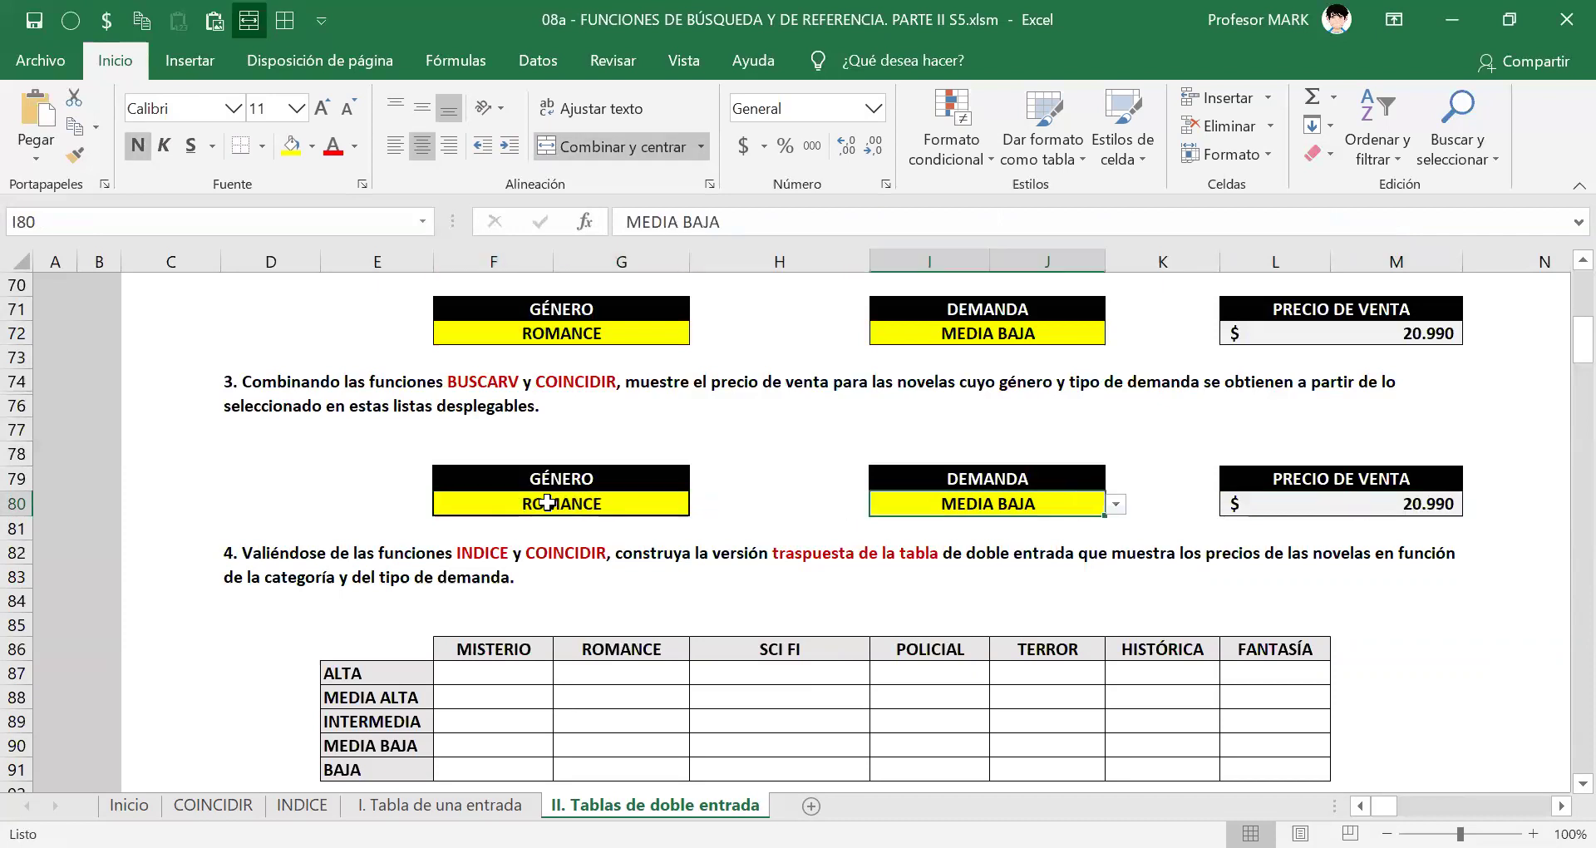
key("Delete")
key("ctrl+z")
Wrap the formula in L80 in SI.ERROR with an empty text ("") as the value returned on error.
key("Right")
key("Right")
key("Left")
key("Right")
key("F2")
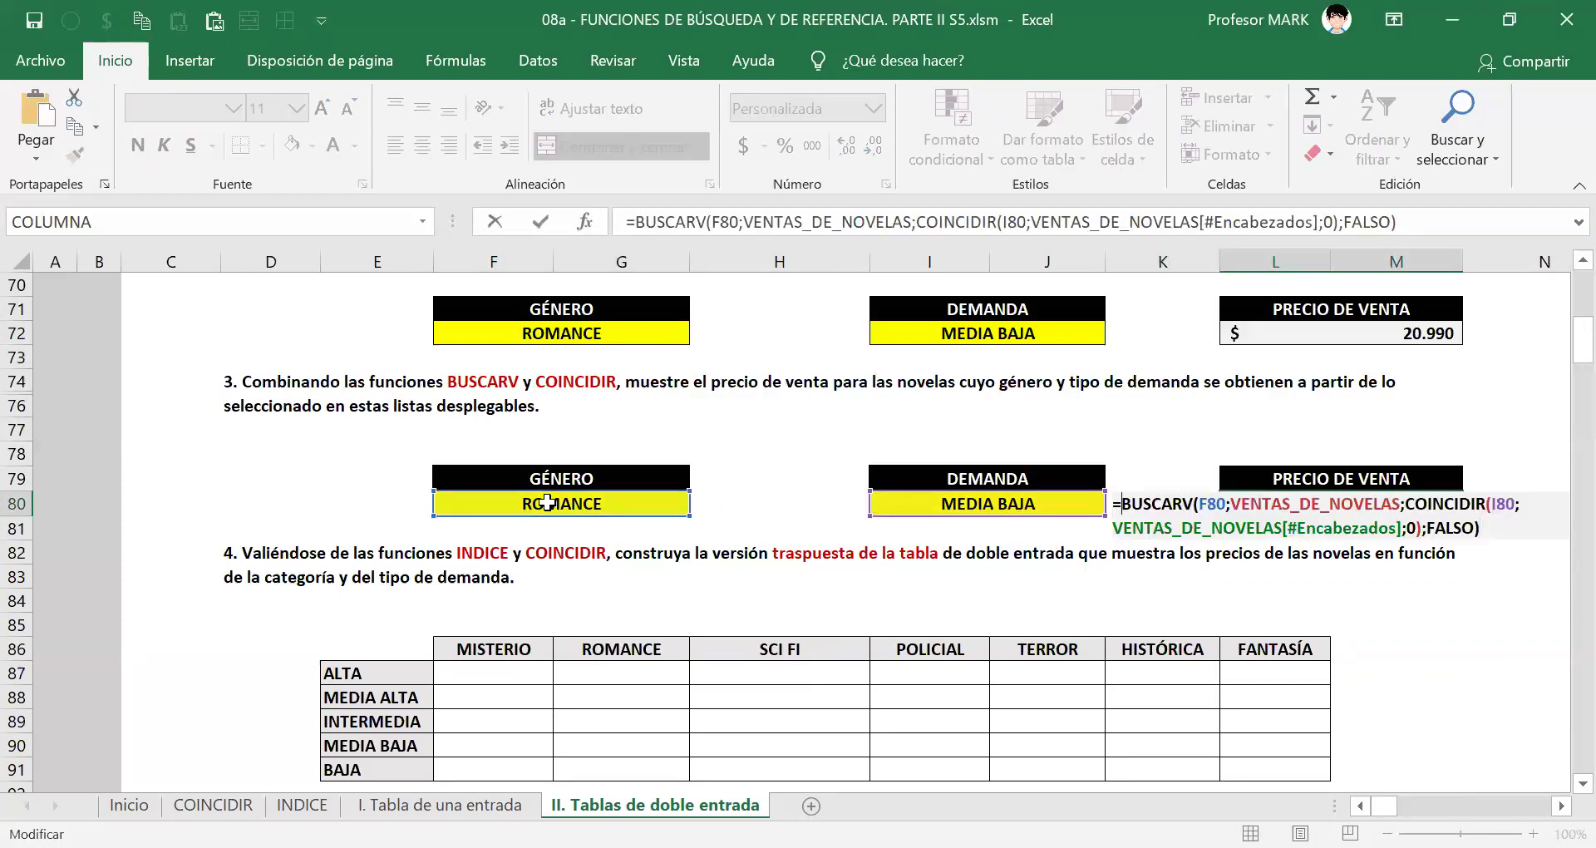
key("Escape")
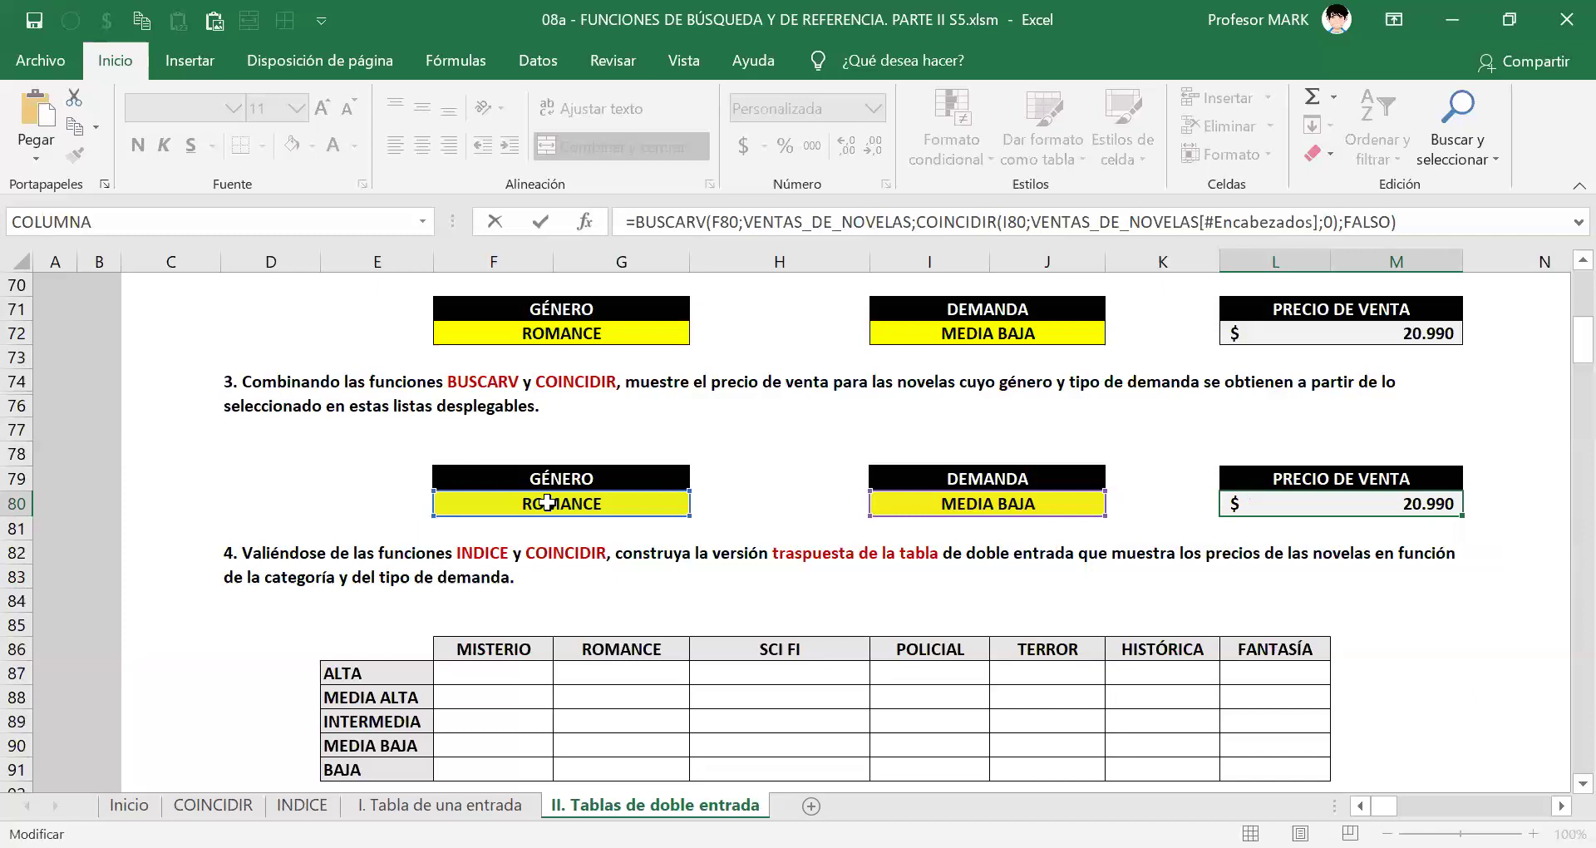
type("SI.ERROR(")
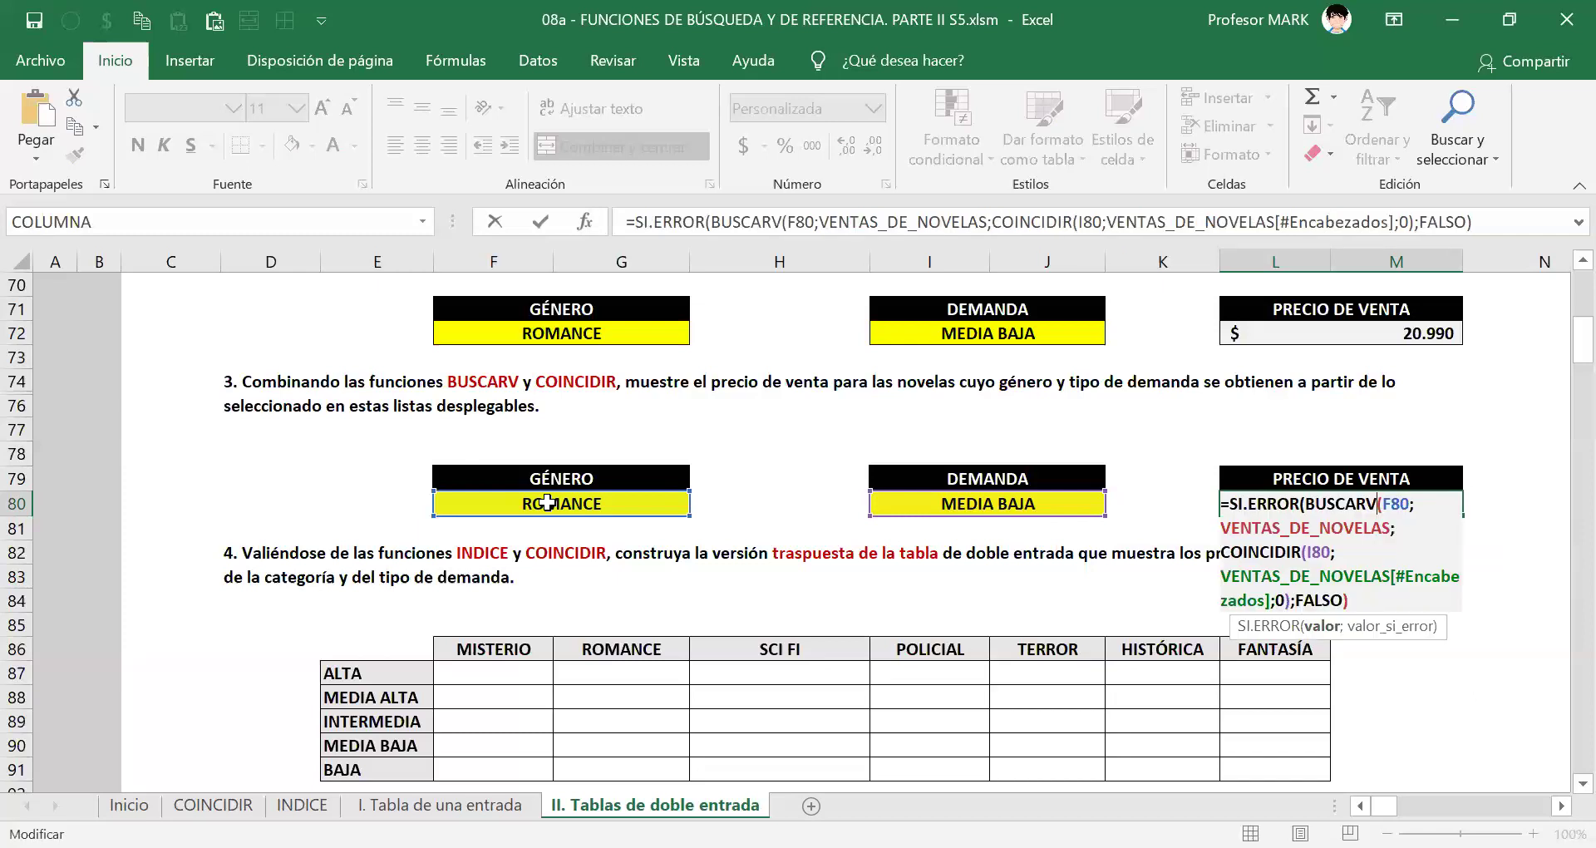
type(";\"\")")
key("Return")
key("Up")
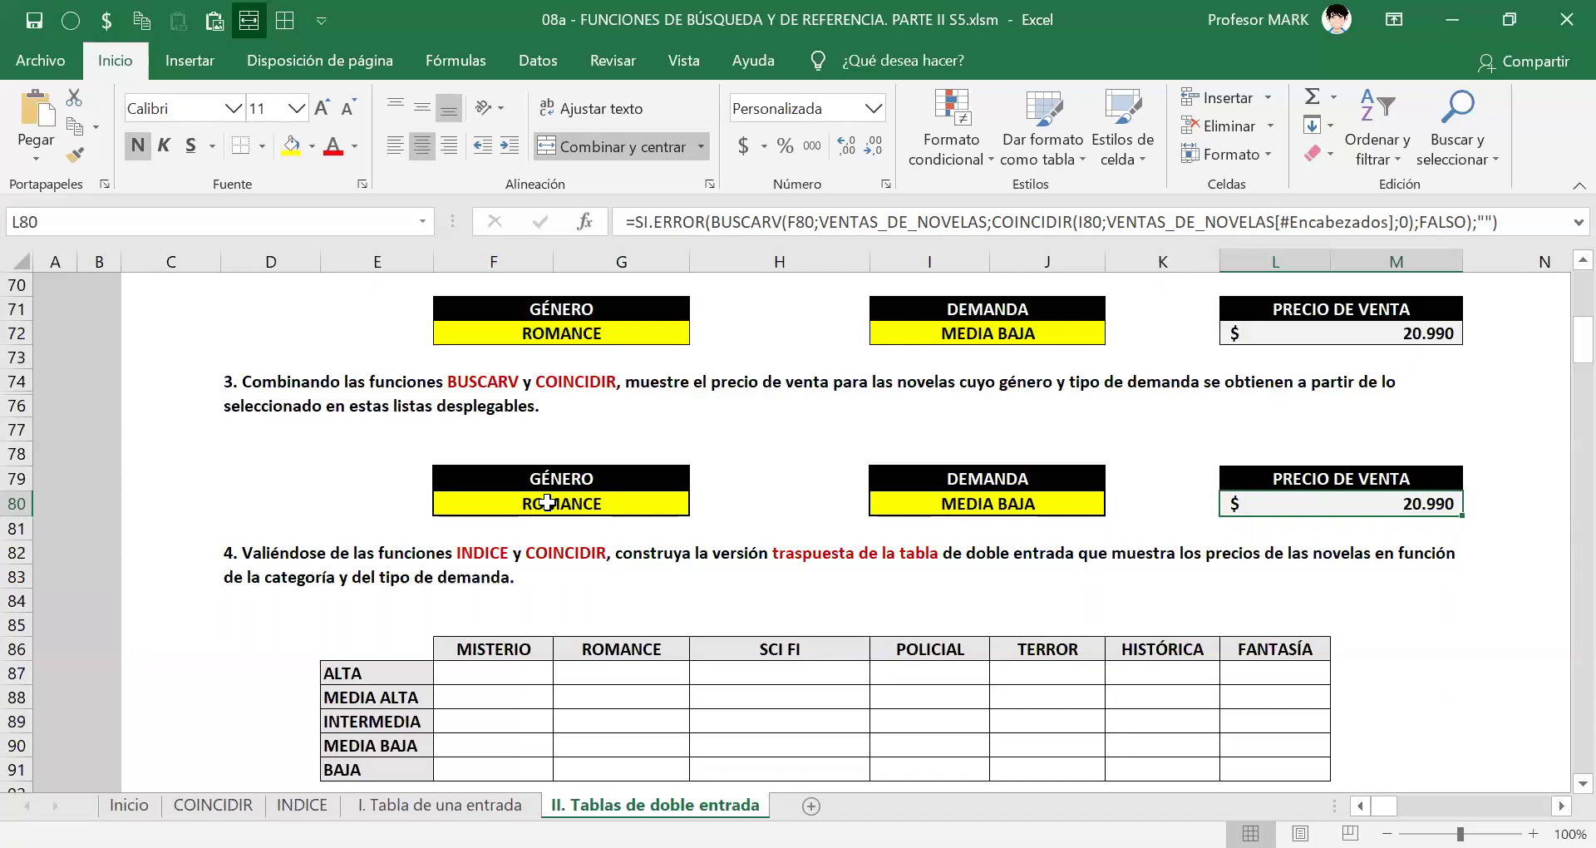
Rename exercise 3's price heading in L79 as PRECIO DE VENTA FORMA A.
key("Right")
key("Right")
key("Right")
key("Right")
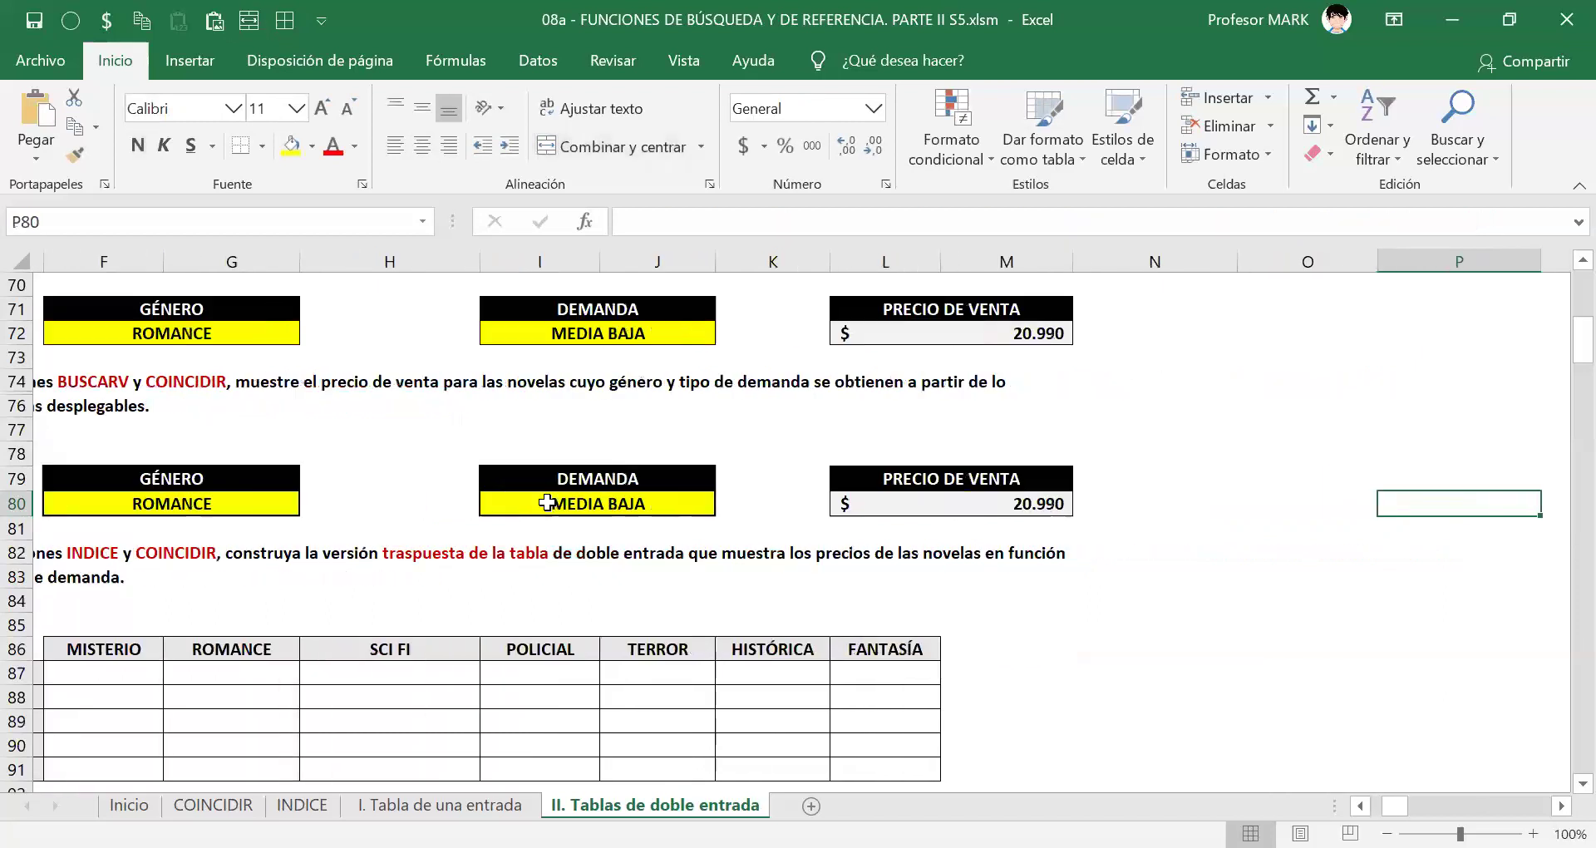
key("Left")
key("Left")
key("Left")
key("Left")
key("Left")
key("Up")
key("Right")
key("F2")
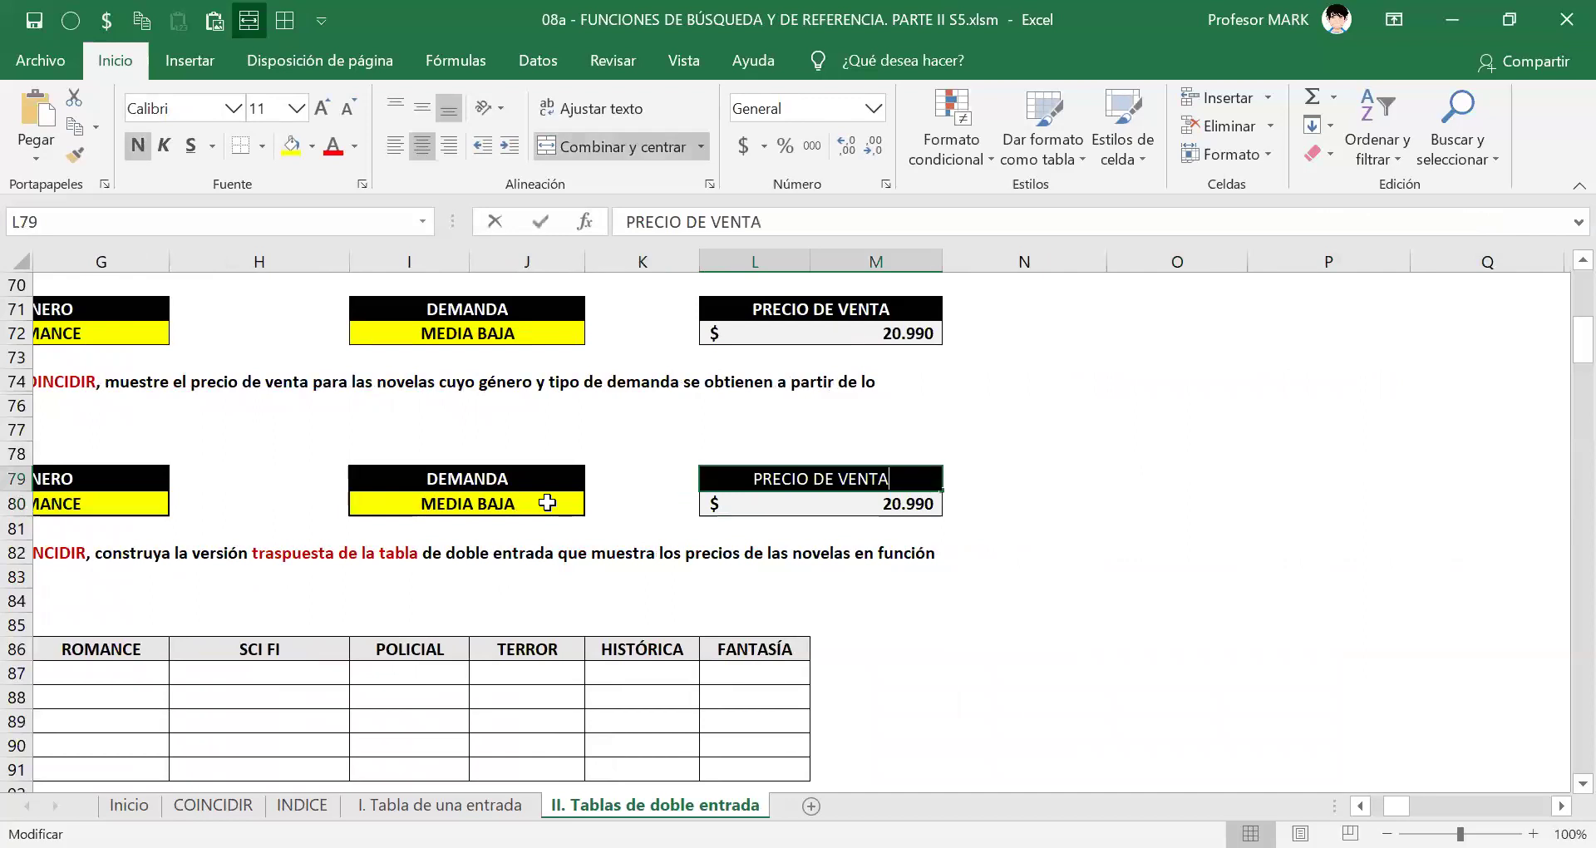
type("F")
type("ROAM")
key("BackSpace")
key("BackSpace")
key("BackSpace")
key("BackSpace")
type("ORMA A")
key("Return")
key("Up")
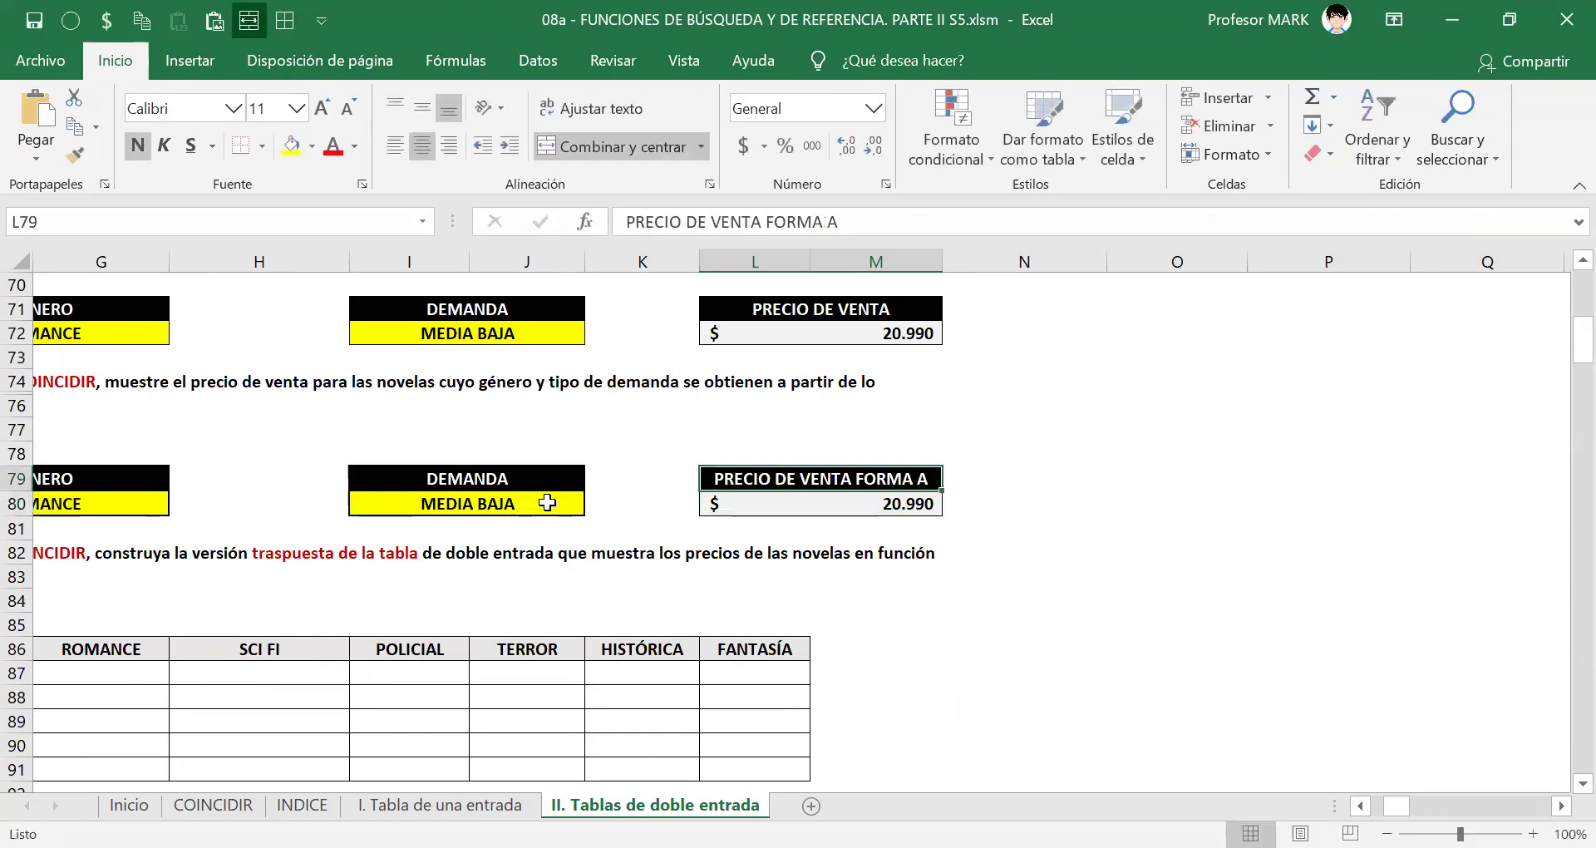
Copy the PRECIO DE VENTA FORMA A heading and its price cell to O79.
key("shift+Down")
key("ctrl+c")
key("Right")
key("Right")
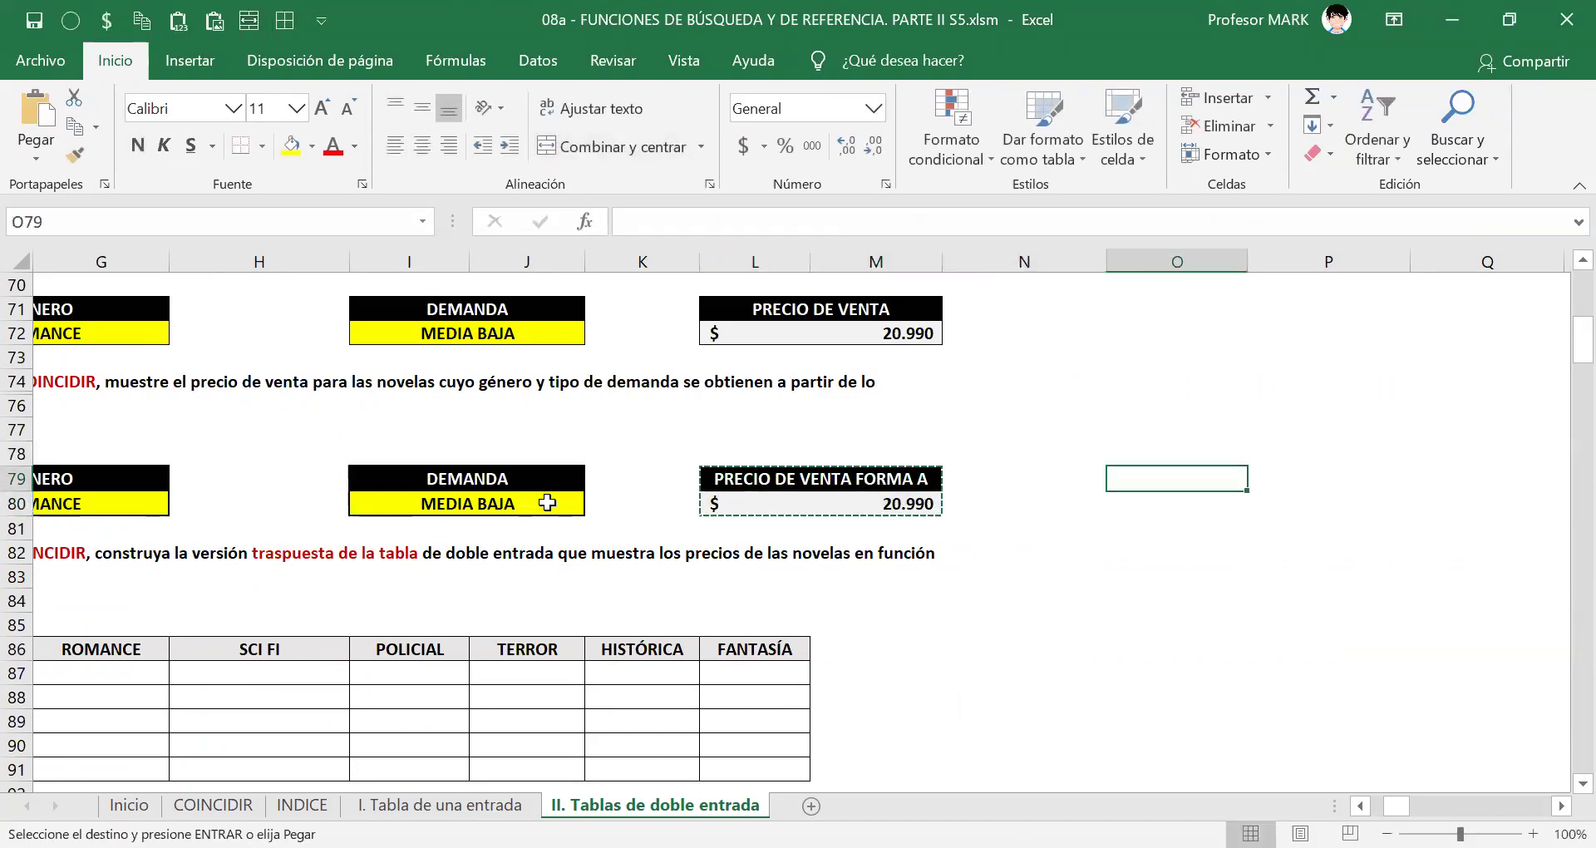
key("ctrl+v")
key("Left")
key("Right")
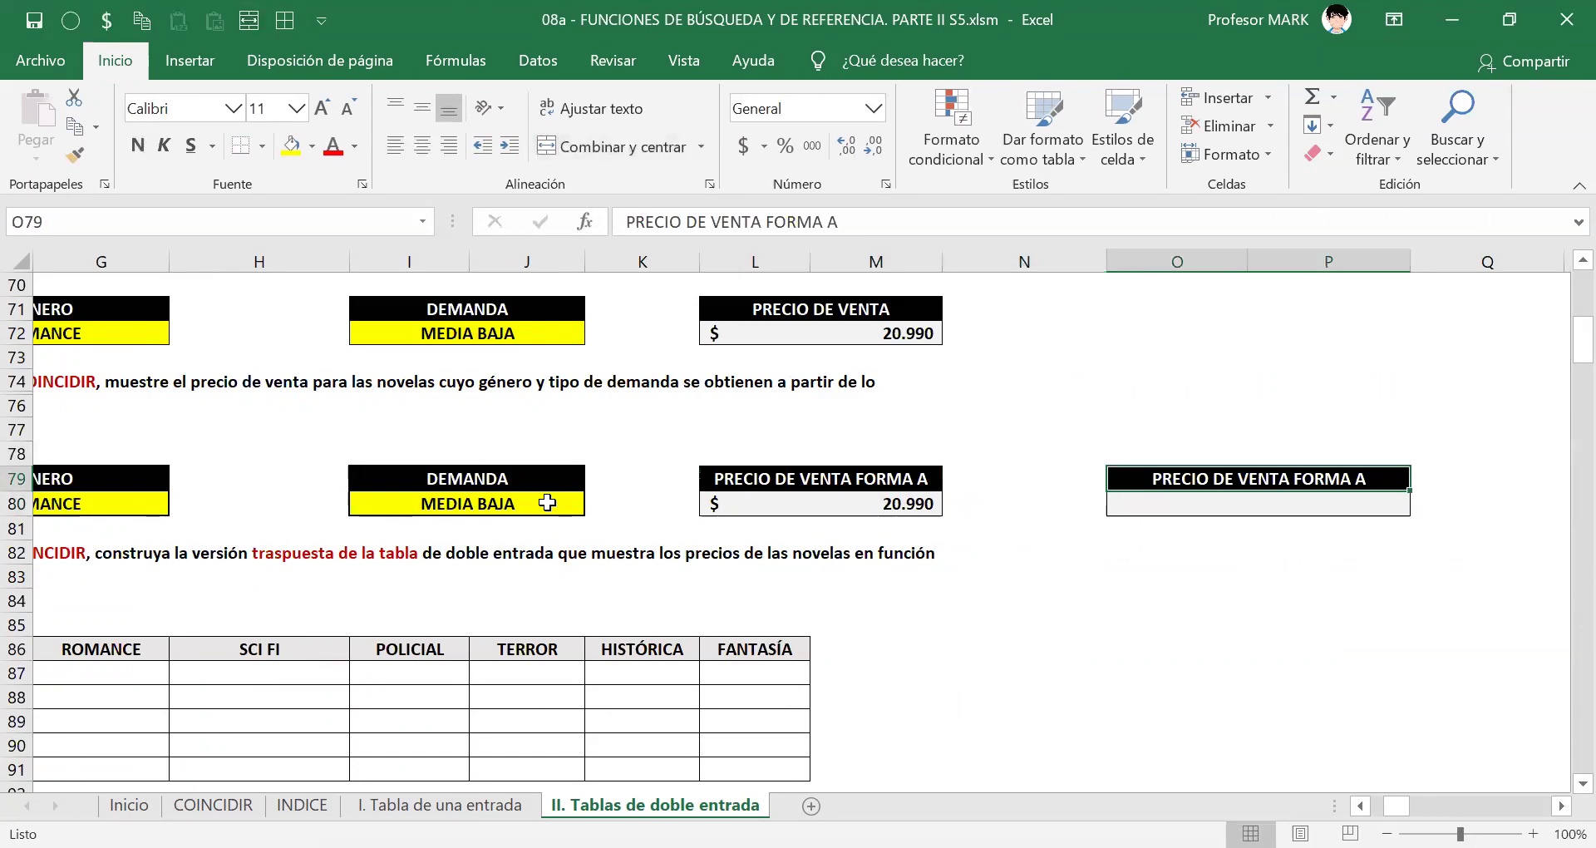
Rename the copied heading in O79 as PRECIO DE VENTA FORMA B.
key("F2")
key("BackSpace")
type("B")
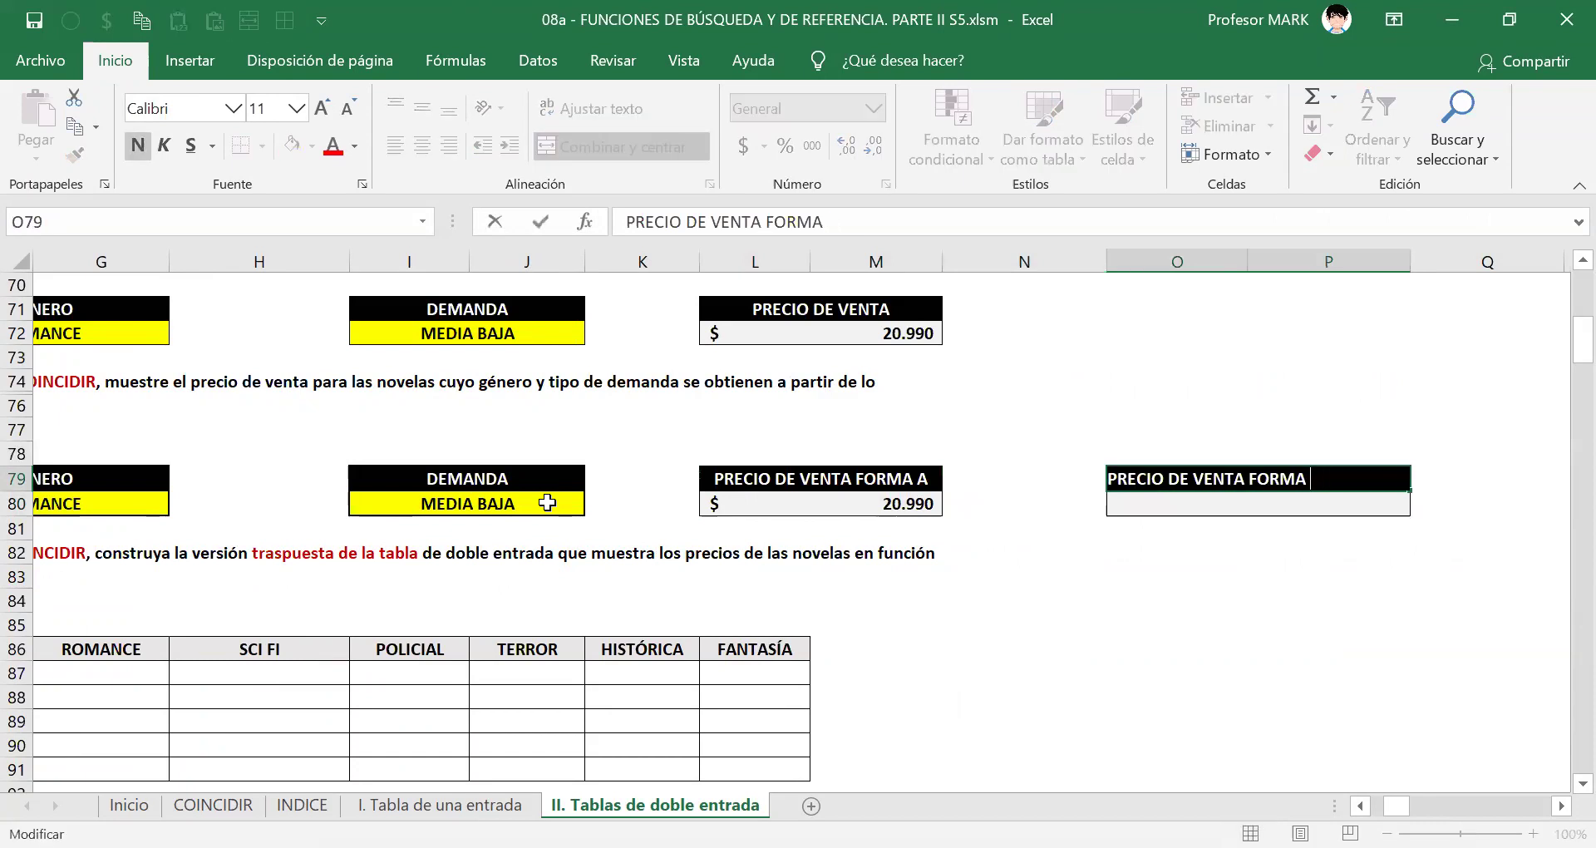
key("Return")
Review the FORMA A formula in L80, and examine the novels table's demand headings and genre titles.
key("Left")
key("Left")
key("Left")
key("Right")
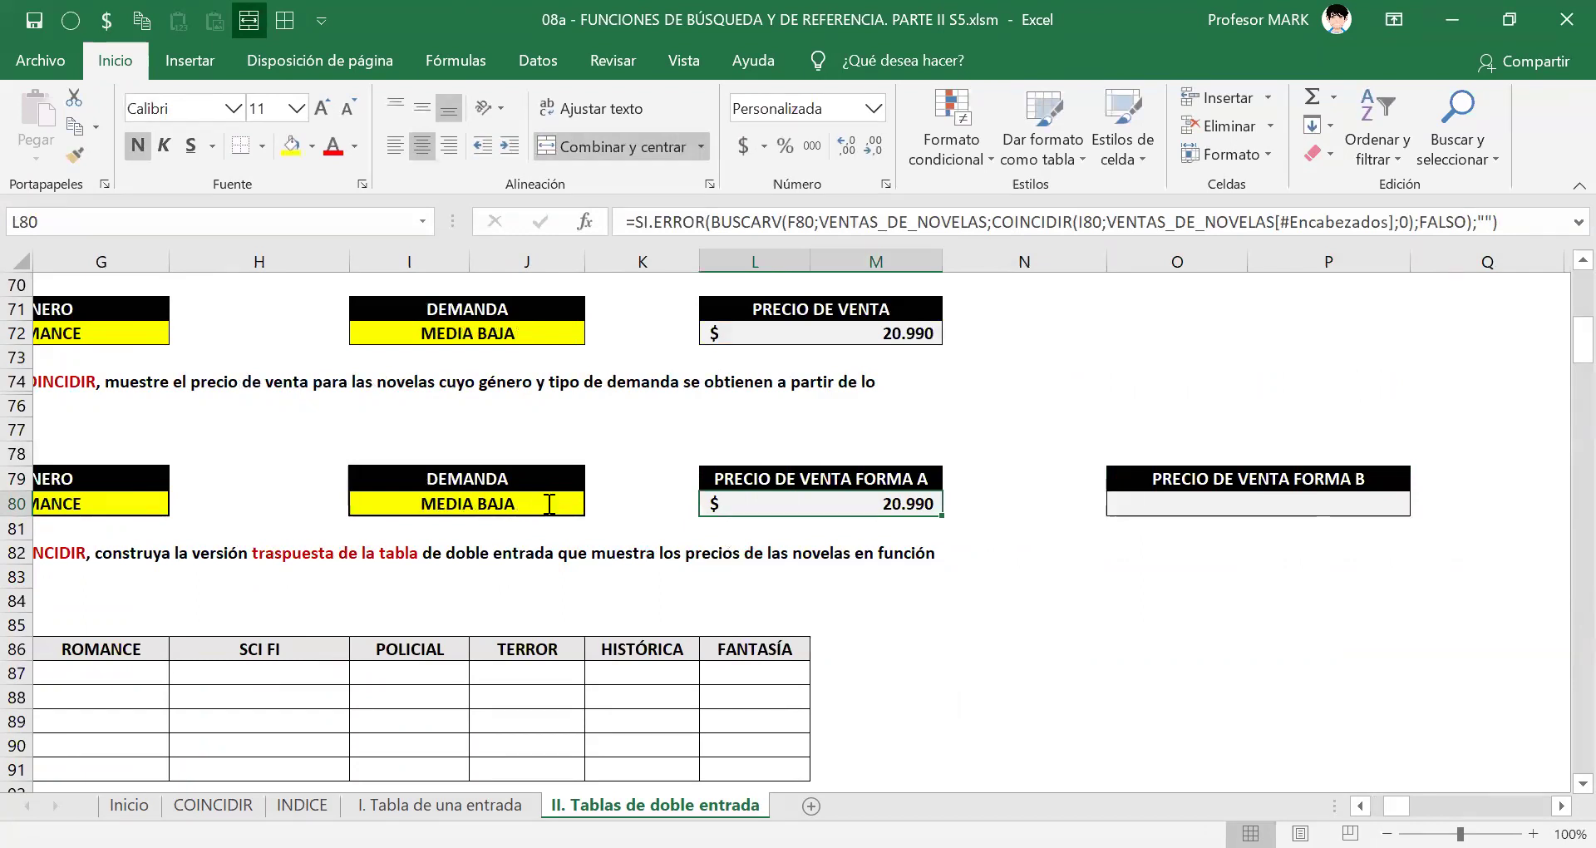
key("F2")
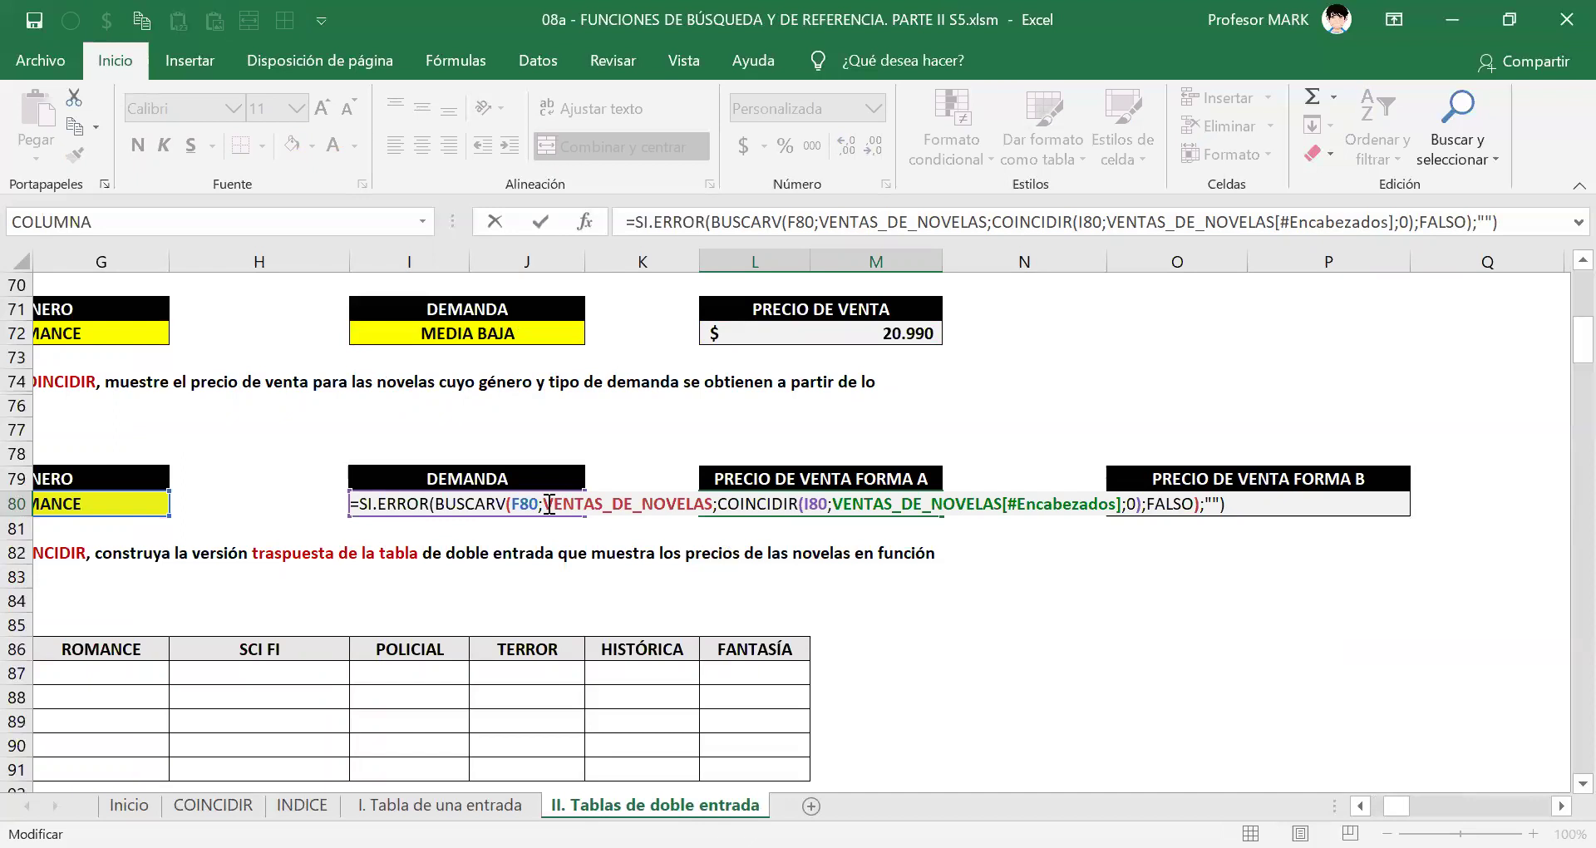
key("Tab")
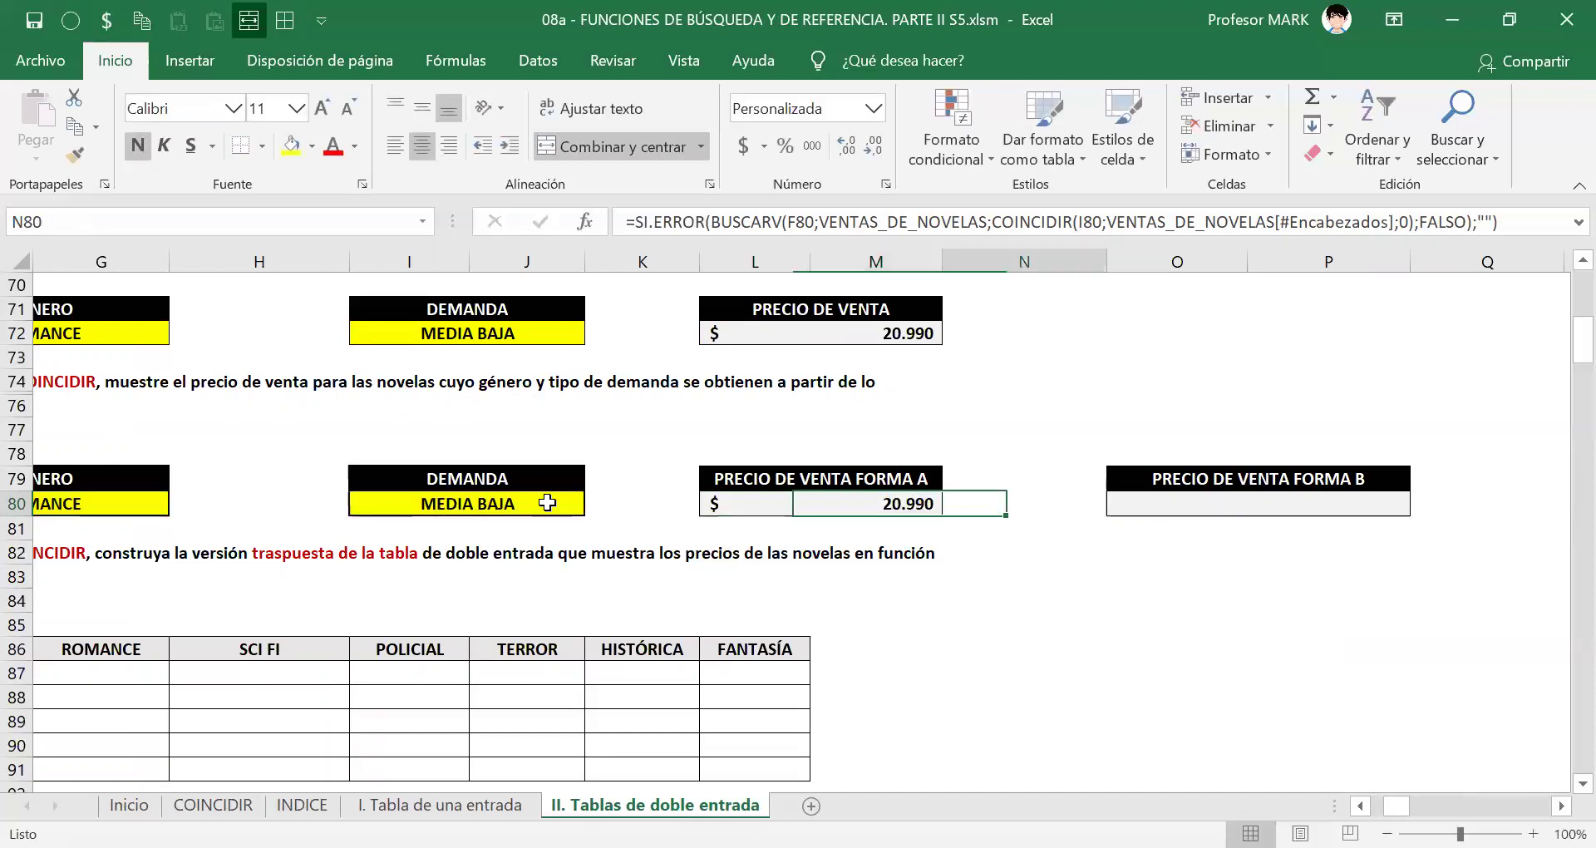
key("Tab")
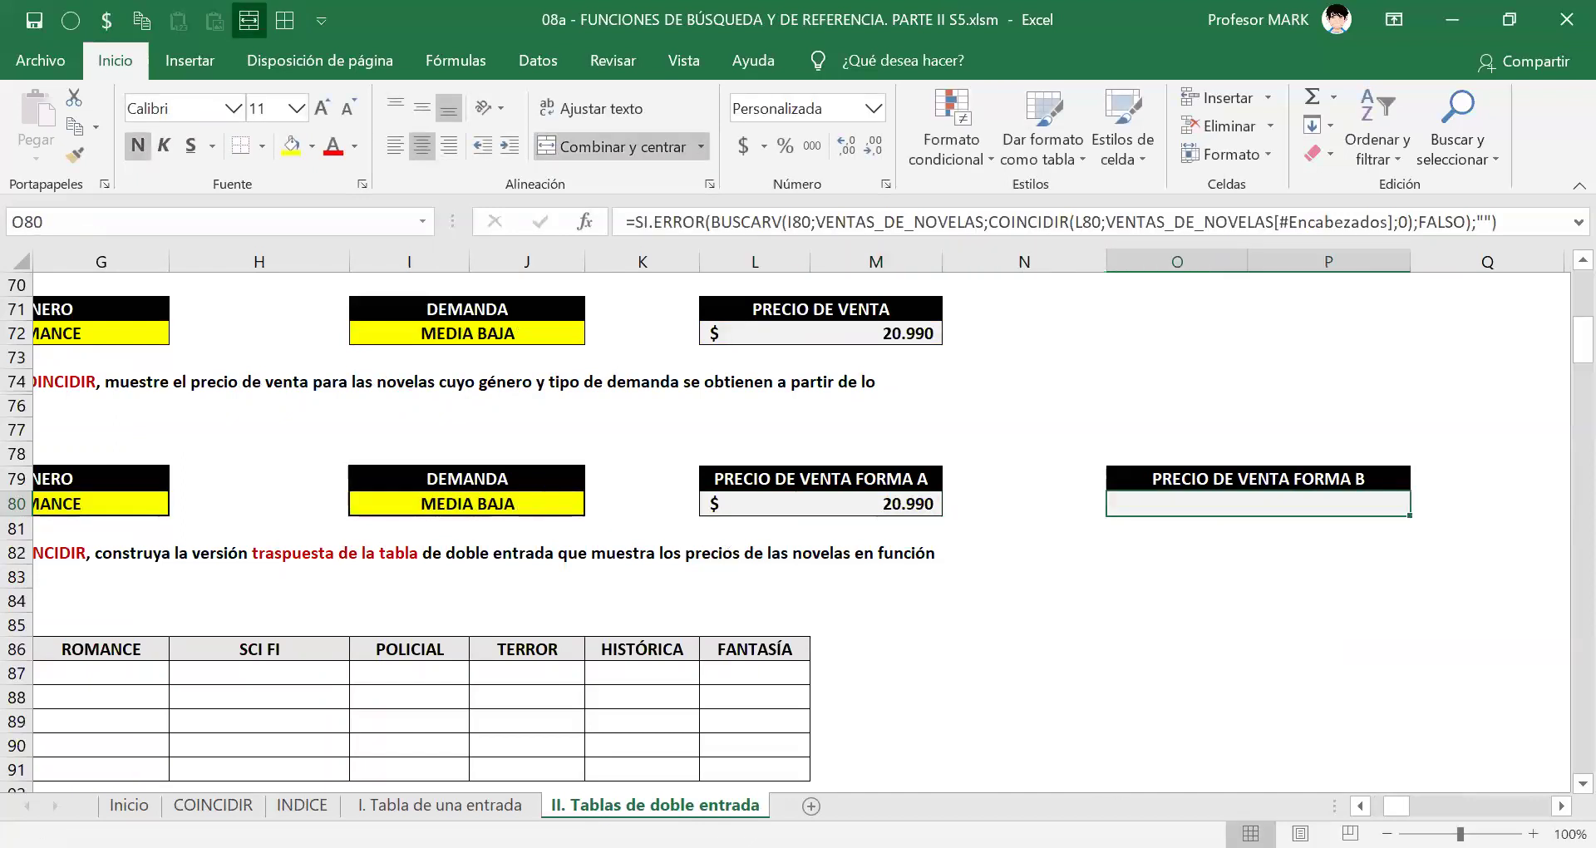
scroll(1076, 694, "left", 3)
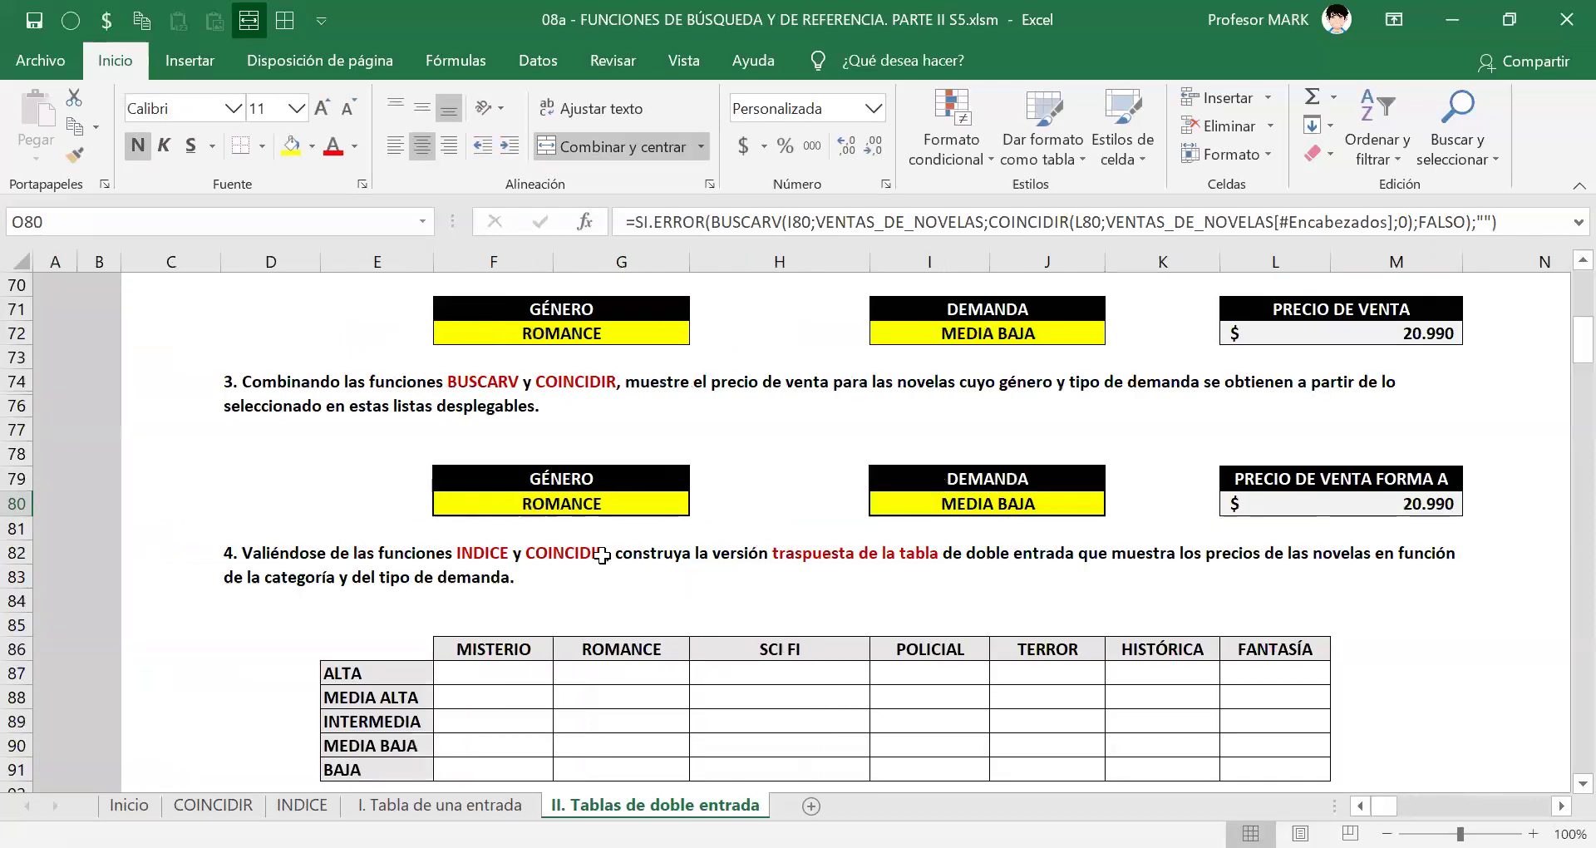
scroll(456, 528, "up", 16)
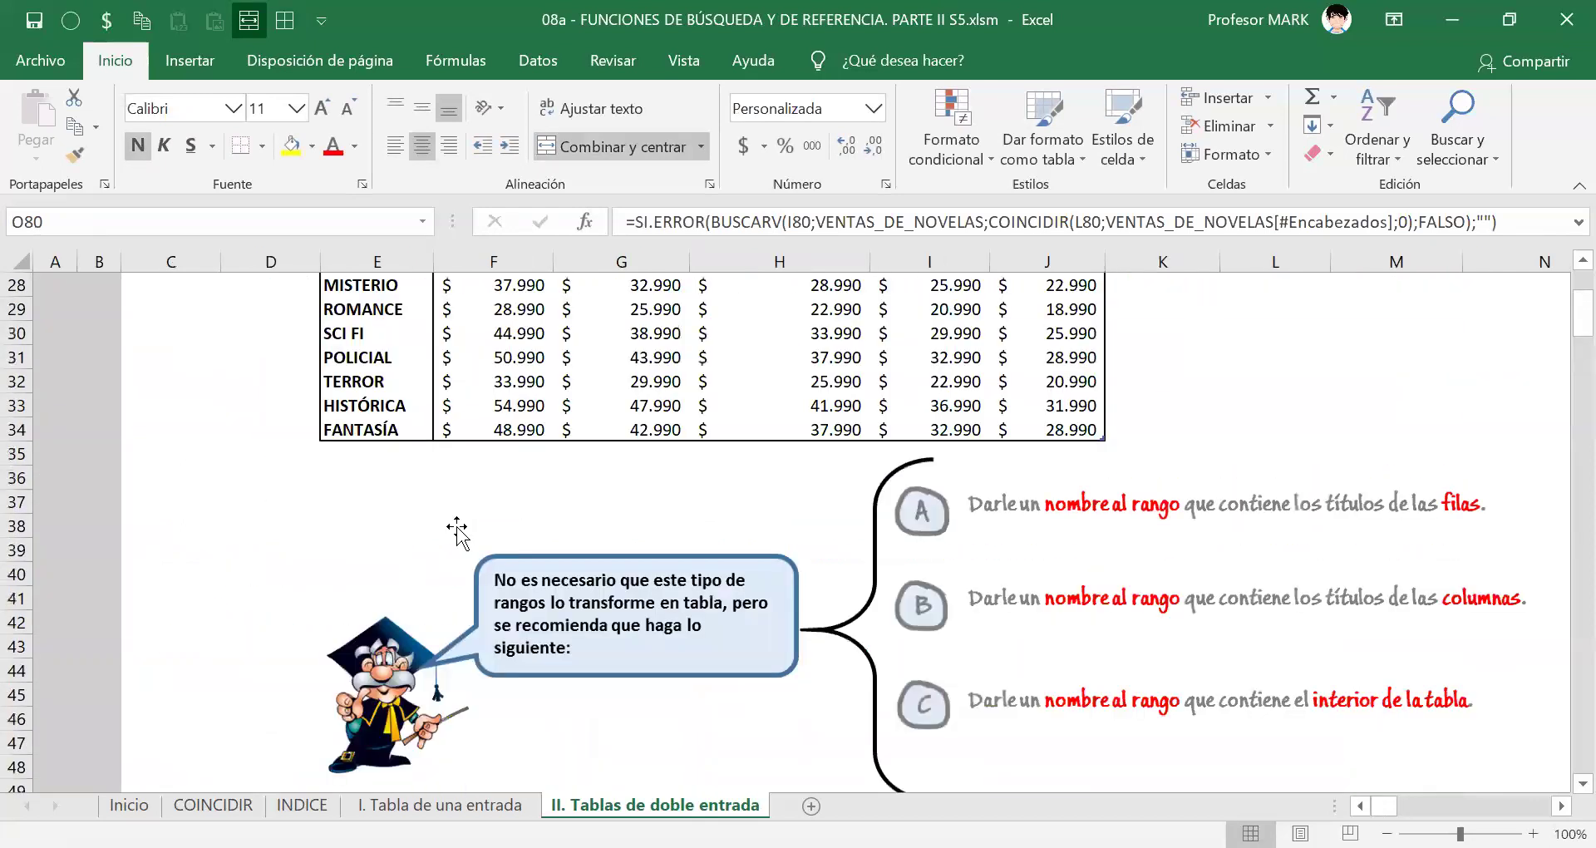
left_click_drag(379, 432, 1080, 576)
left_click_drag(508, 392, 1055, 405)
left_click_drag(404, 432, 374, 554)
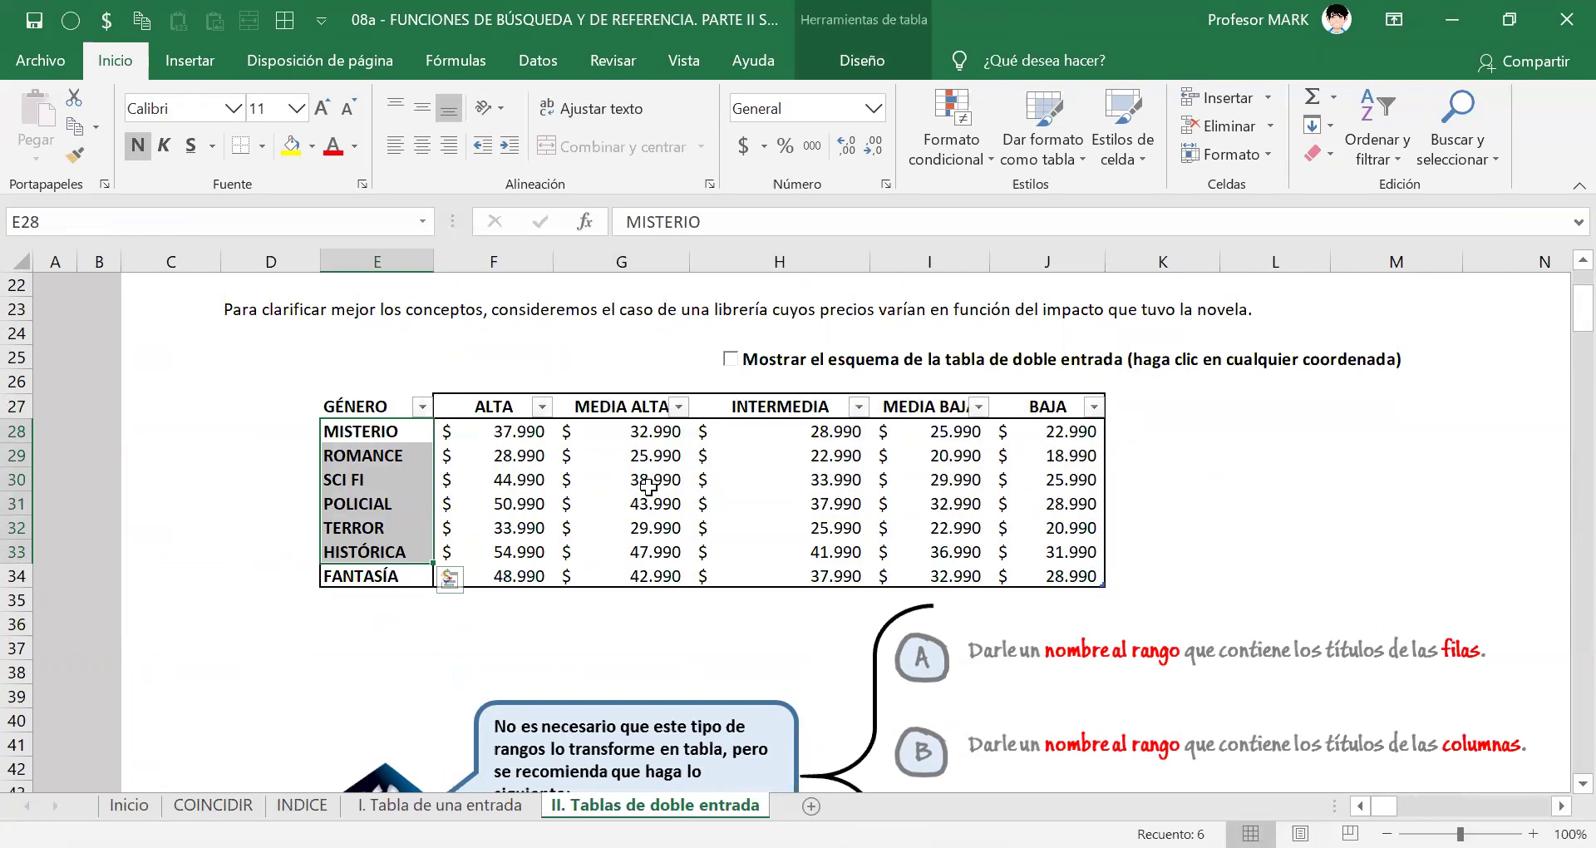
scroll(748, 582, "down", 14)
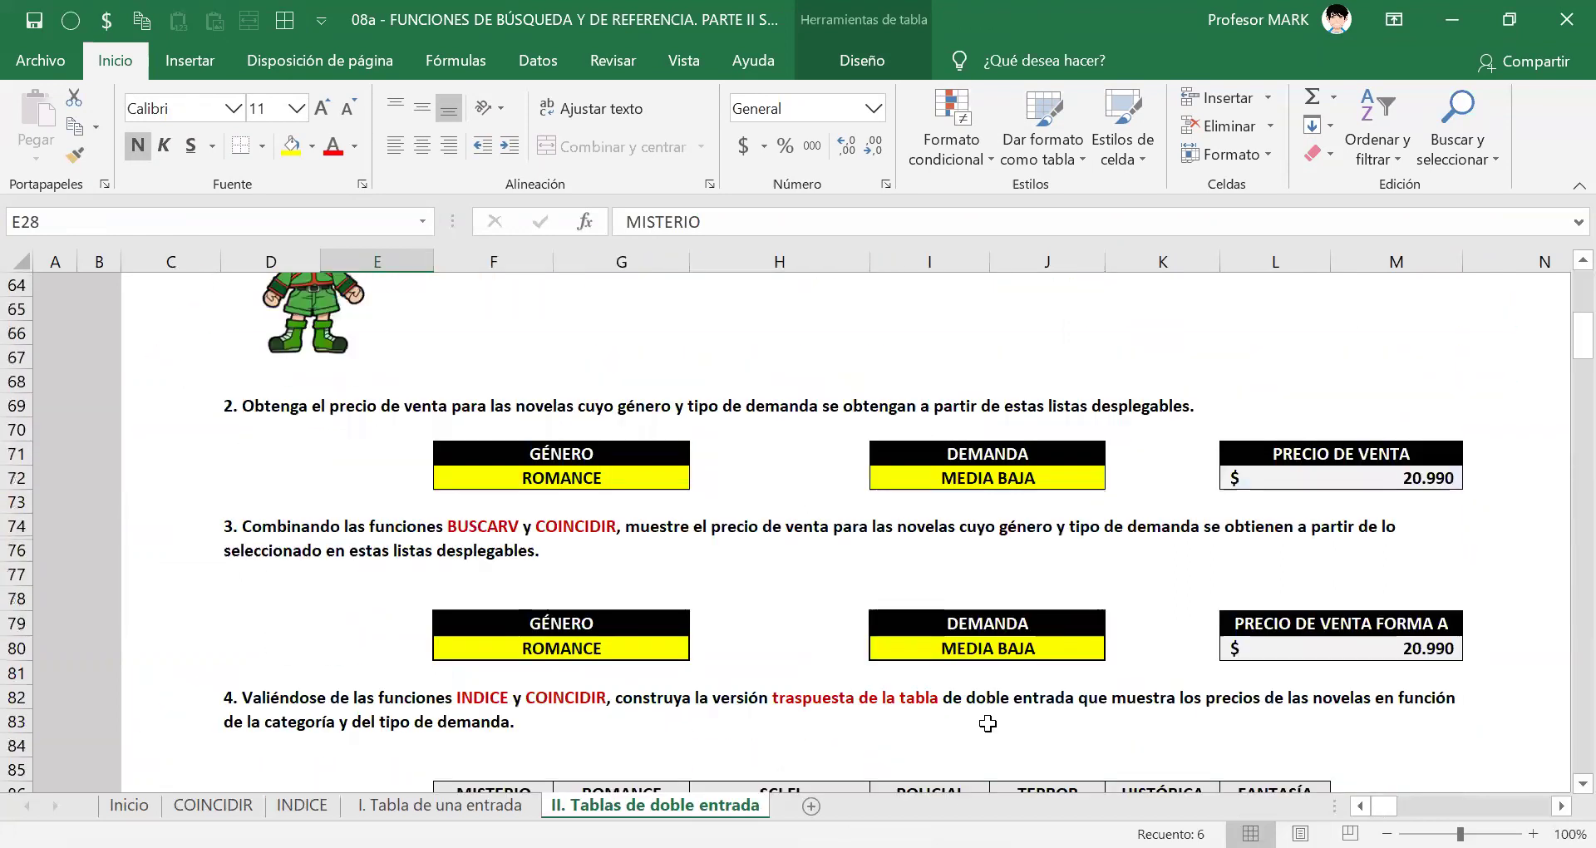
scroll(1364, 780, "down", 2)
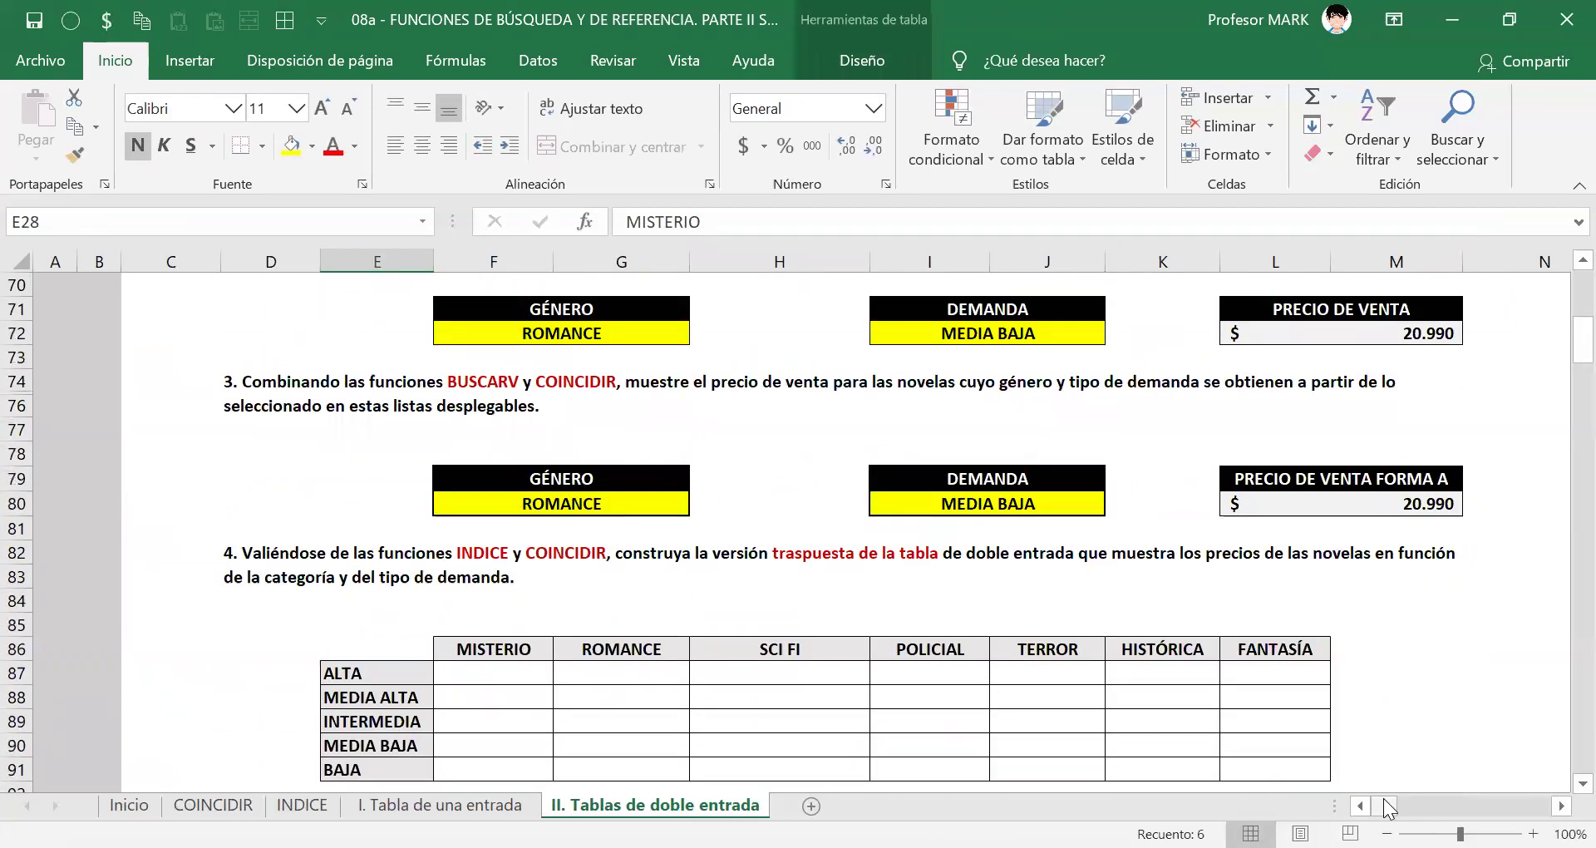
Start a replacement BUSCARV formula in O80 under FORMA B, with the genre cell F80 as the lookup value.
left_click_drag(1384, 798, 1395, 799)
left_click(1318, 512)
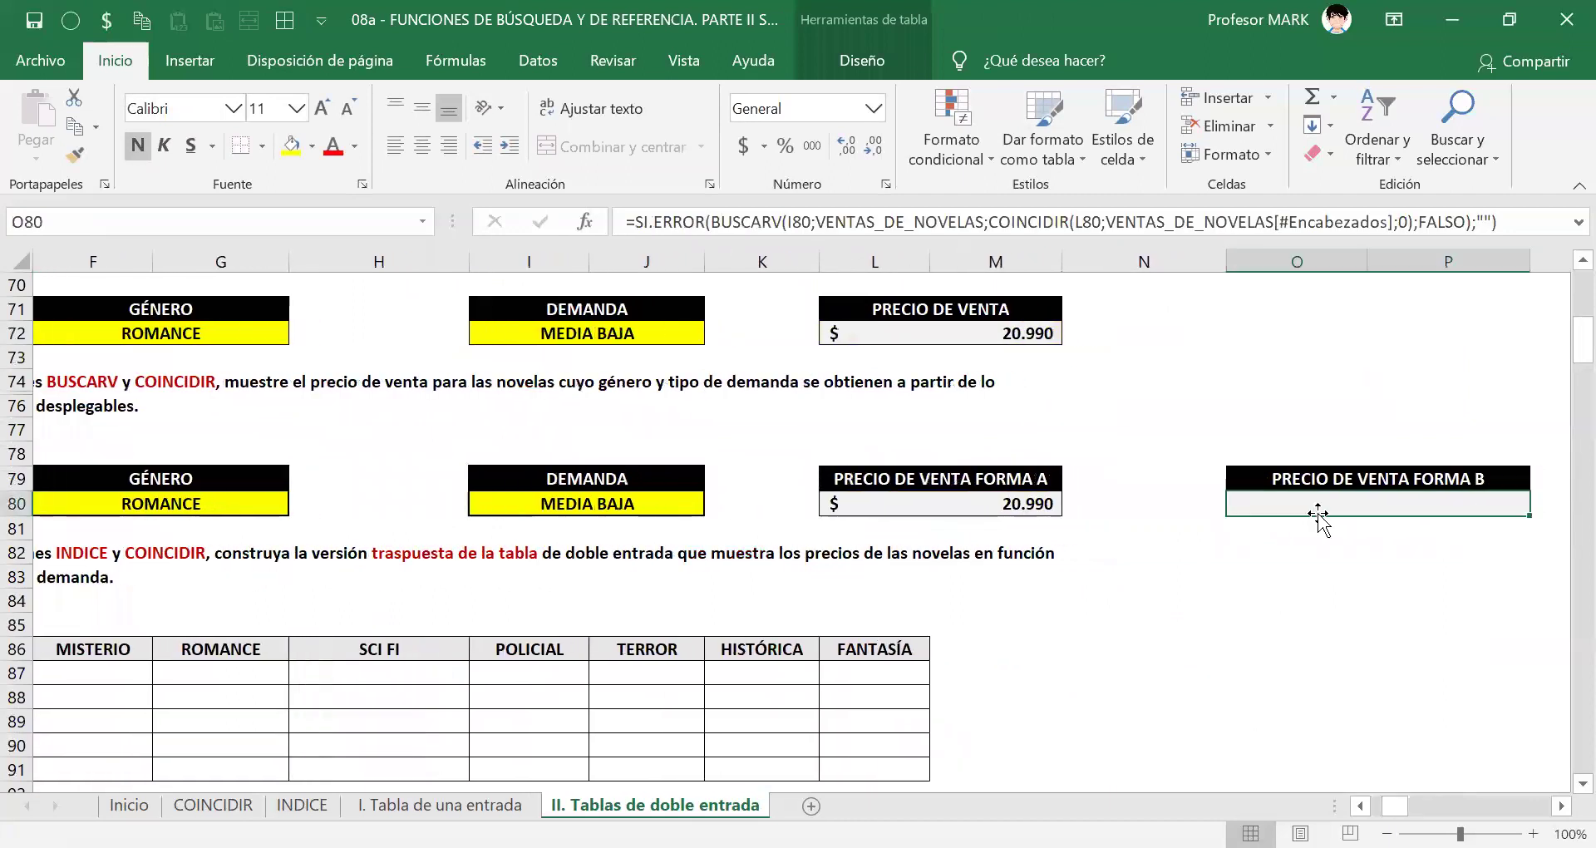
type("=")
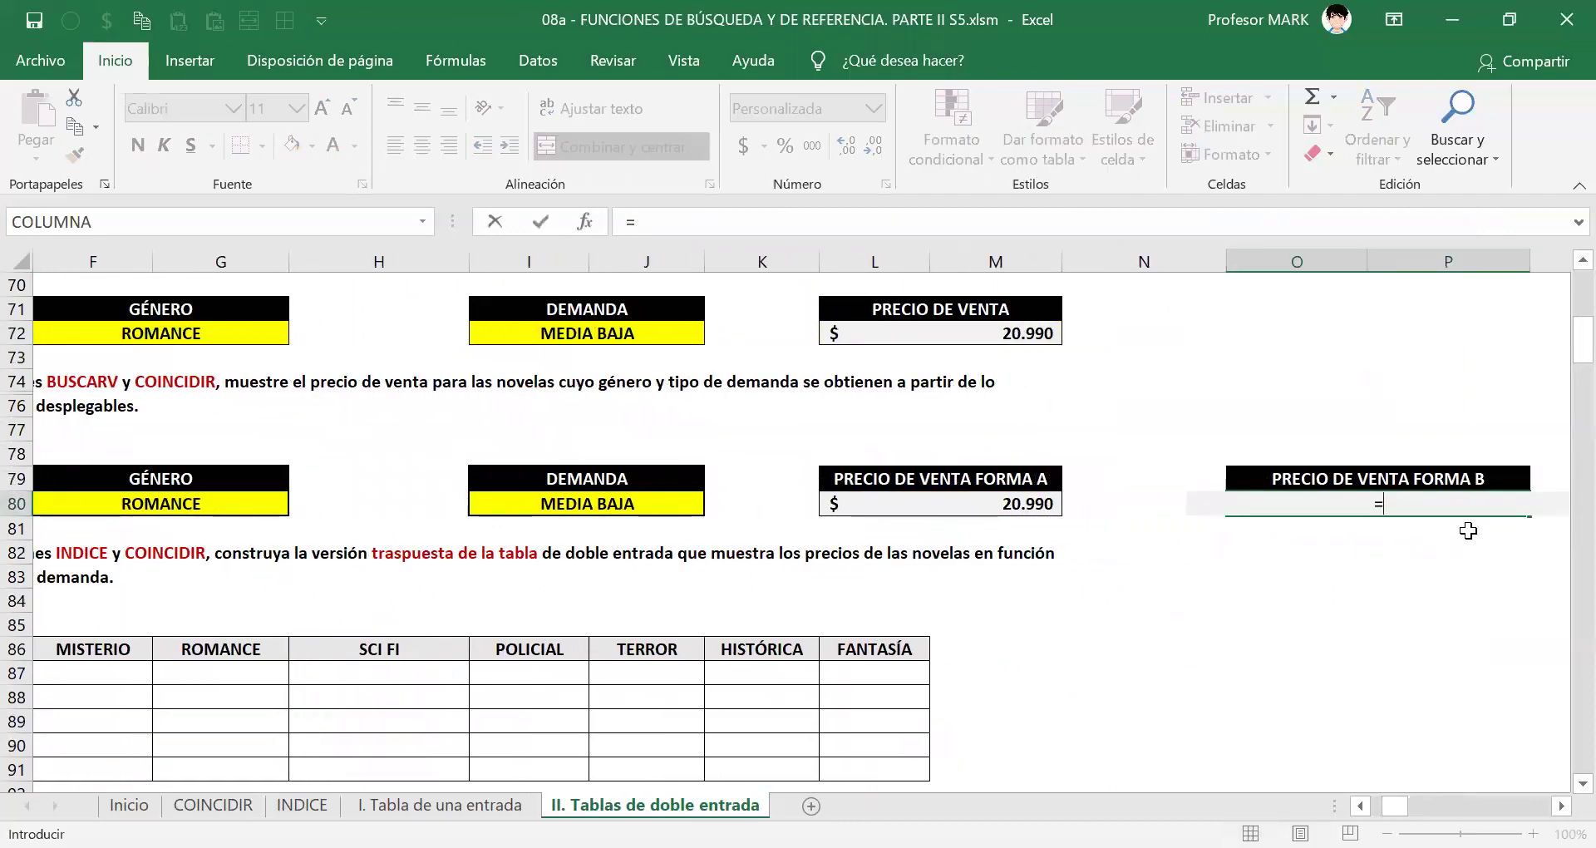
type("BUSCARV(")
left_click(99, 509)
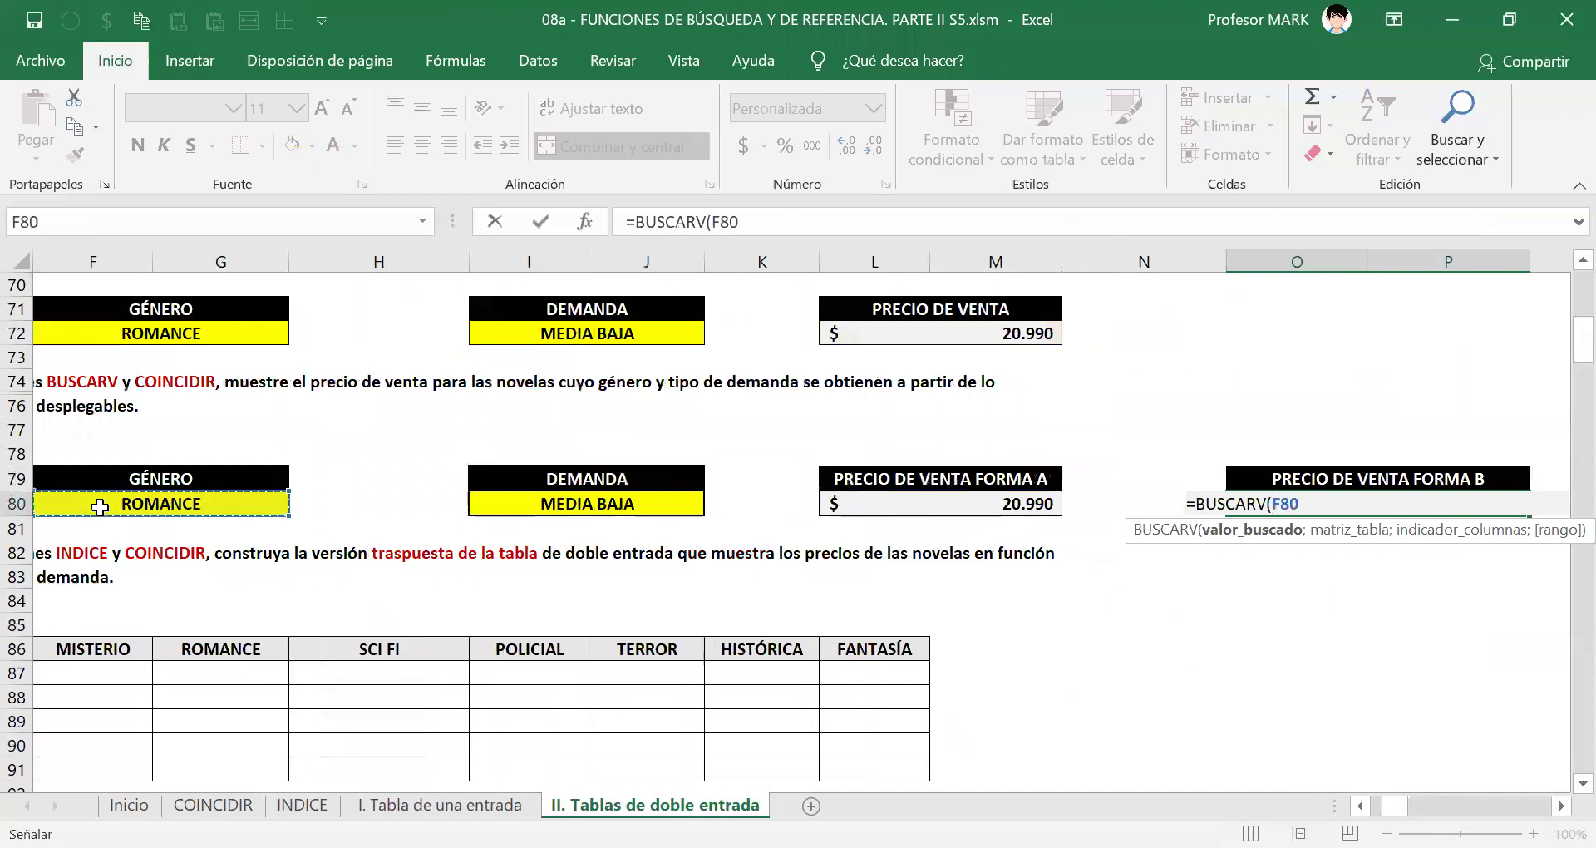
type(";")
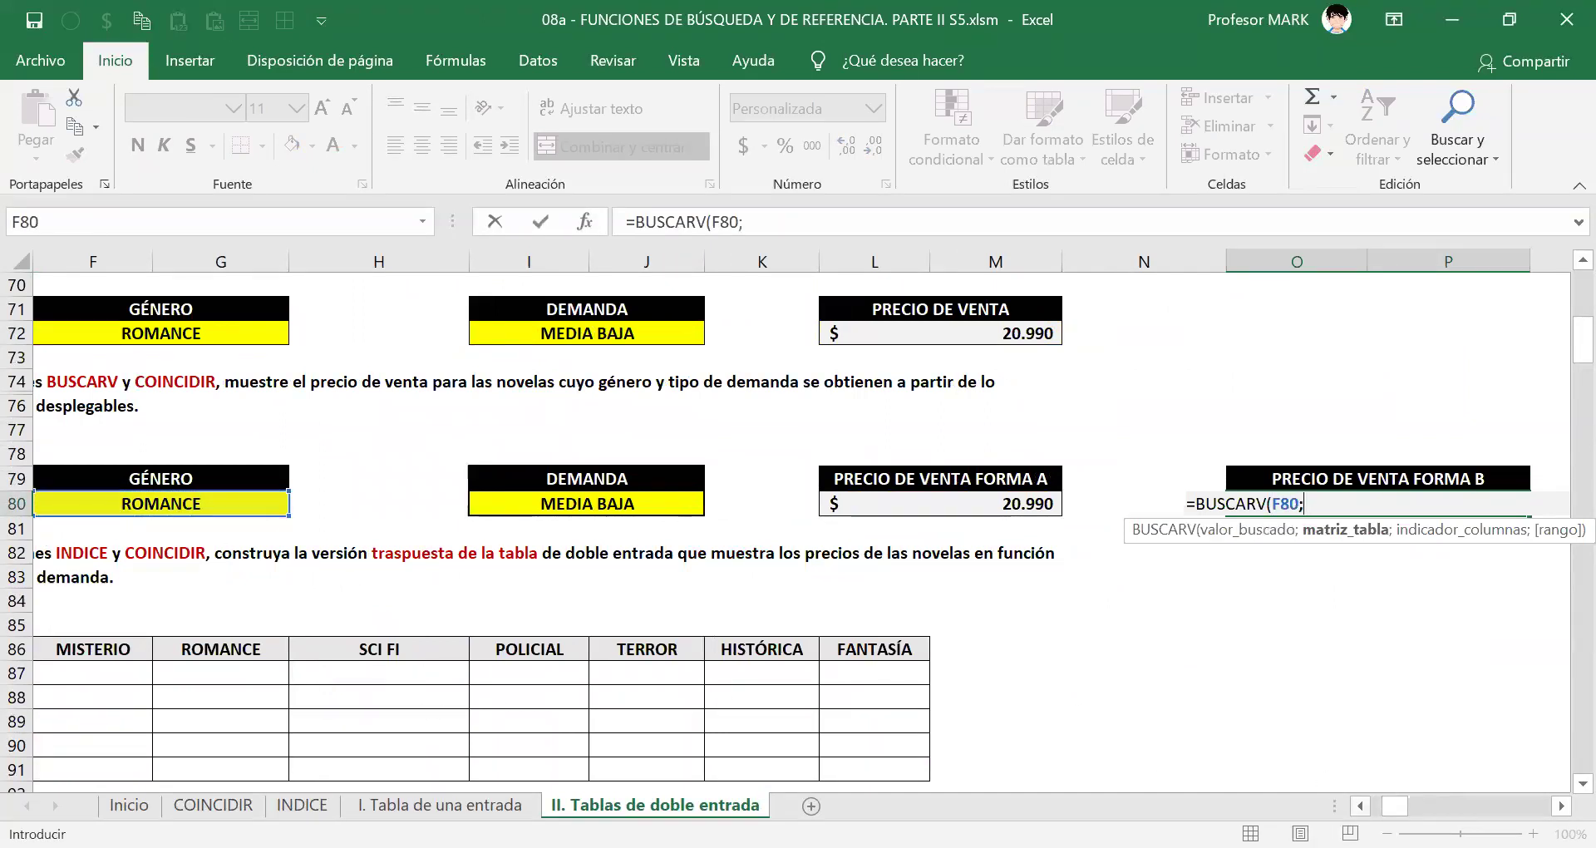
Set BUSCARV's table array to the VENTAS_DE_NOVELAS table by selecting its data from MISTERIO through FANTASÍA.
scroll(852, 636, "up", 16)
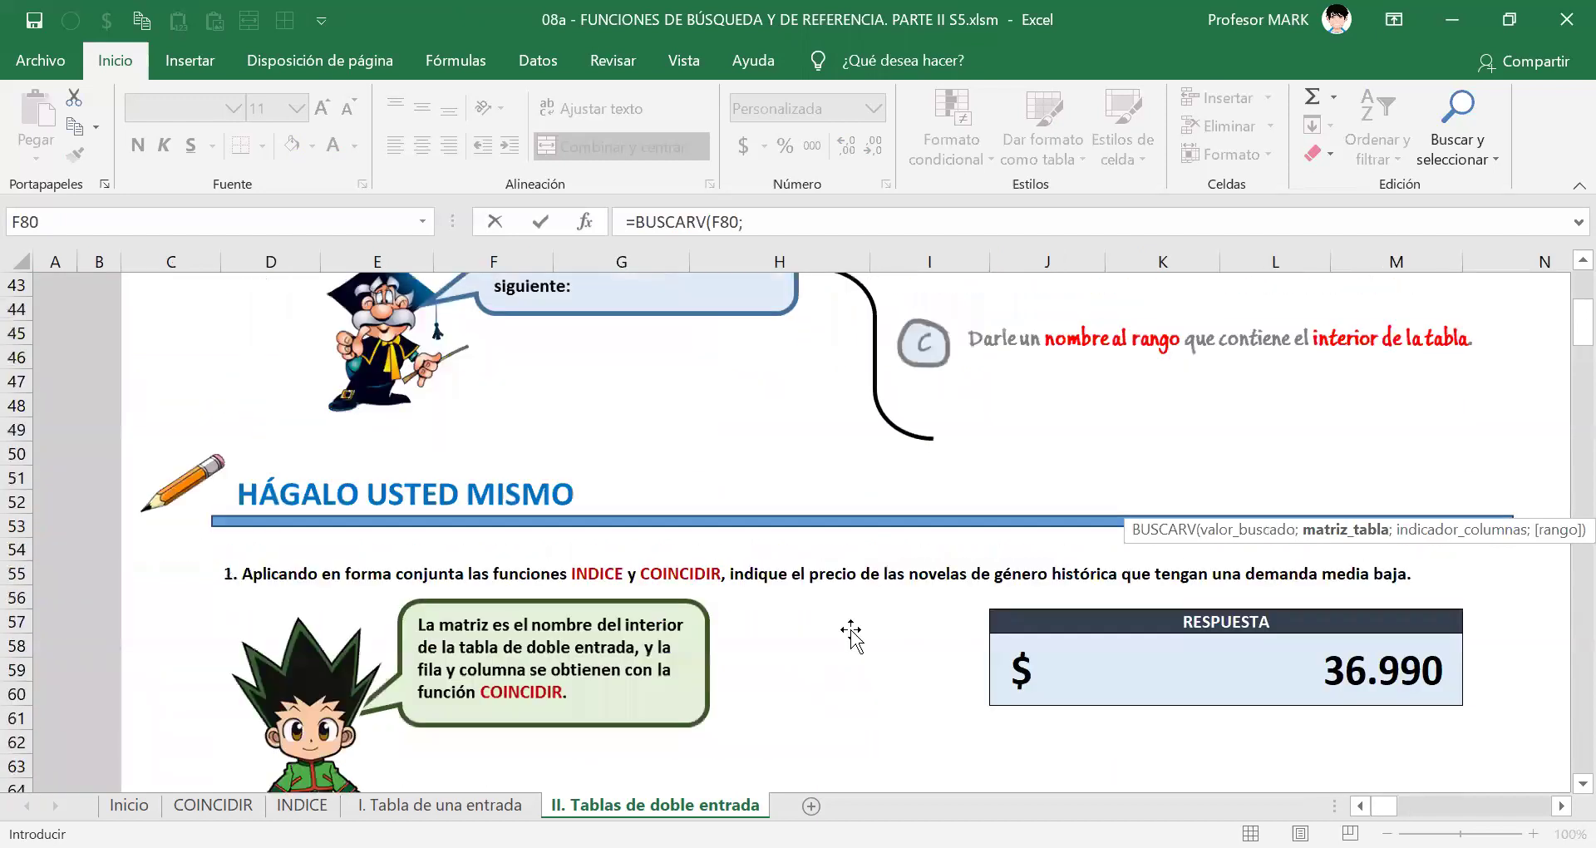
left_click(352, 430)
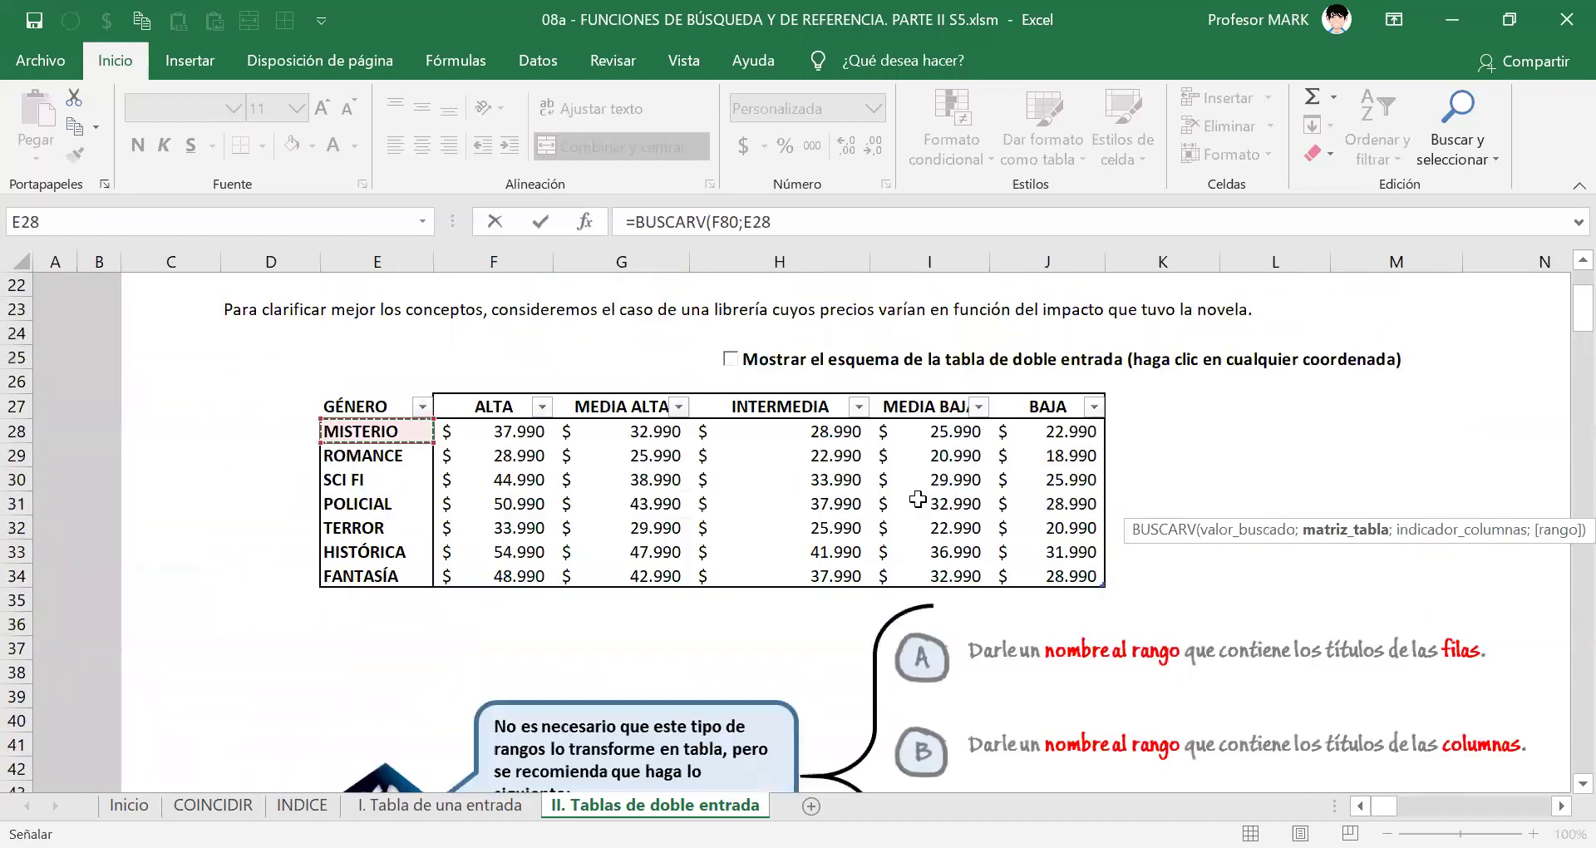
left_click(1073, 573, "shift")
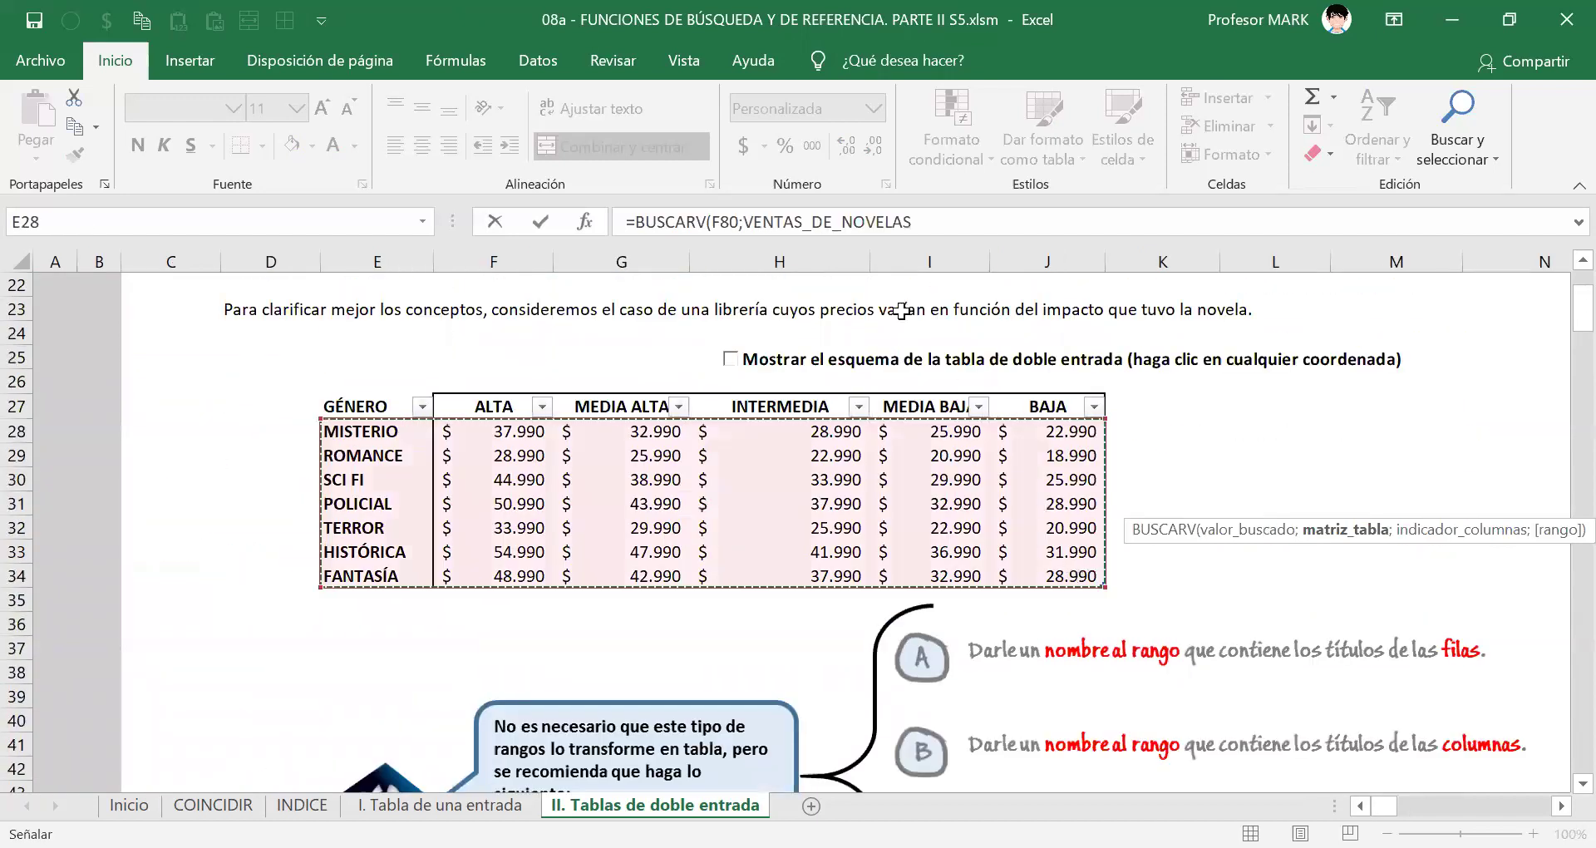
left_click(921, 219)
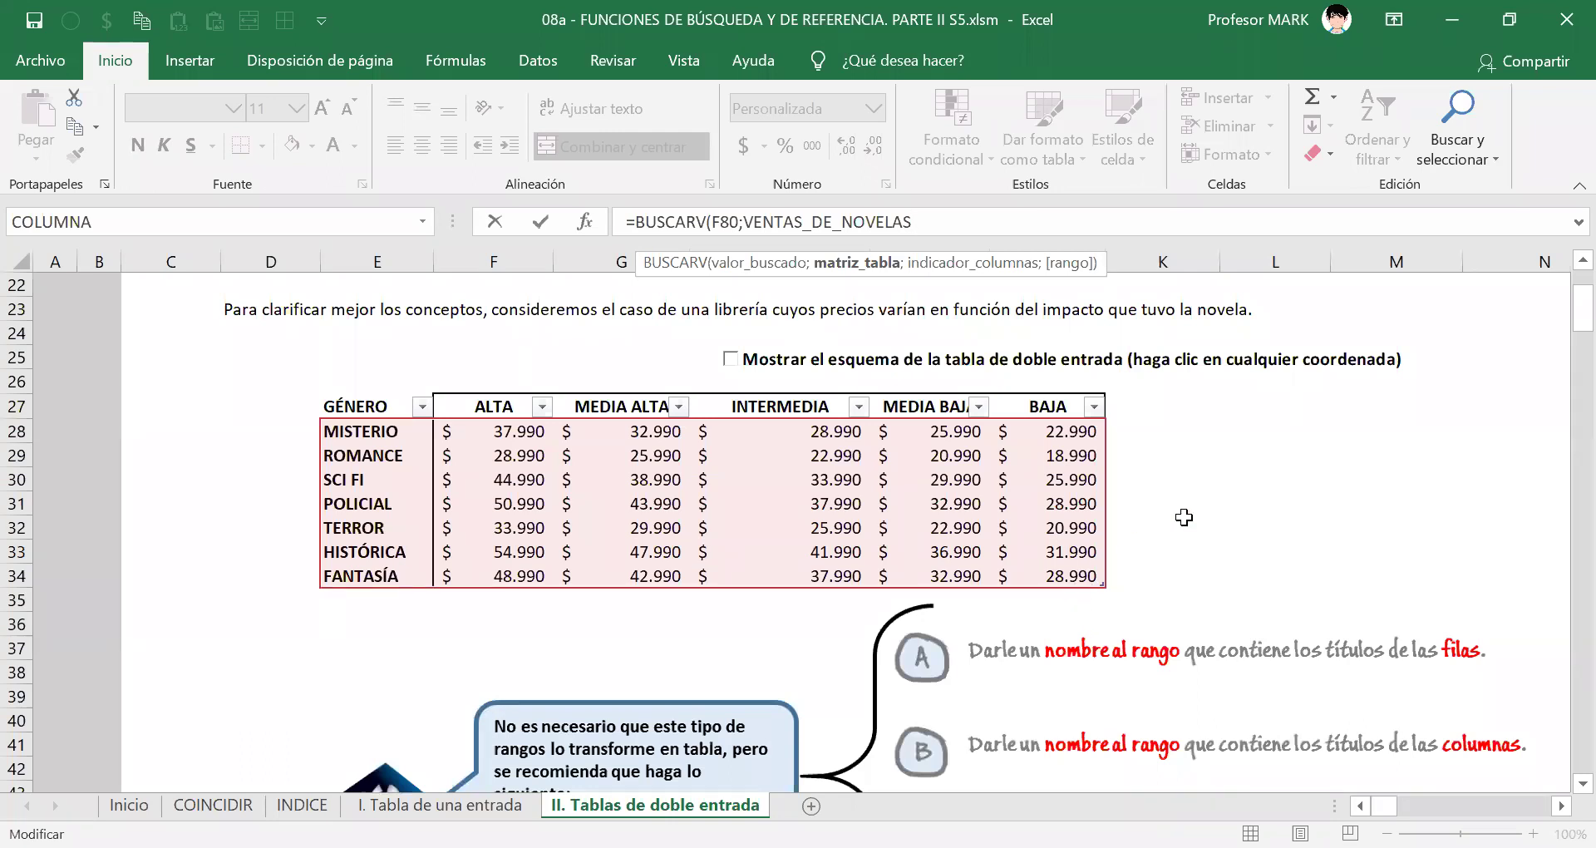
type(";")
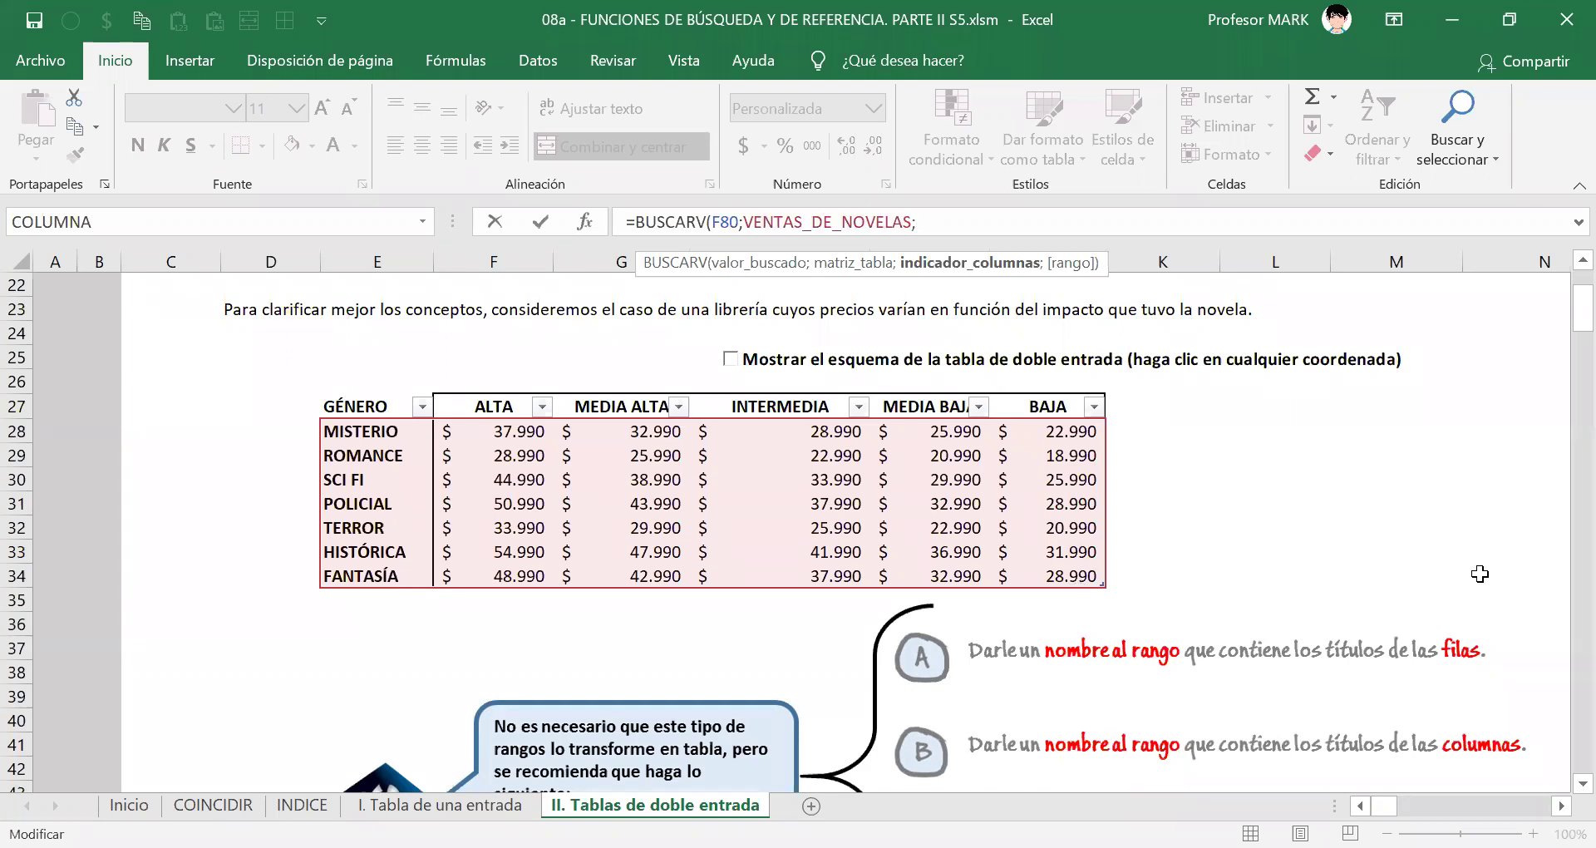
Nest COINCIDIR as BUSCARV's column indicator, with the demand cell I80 as its lookup value.
type("COINCIDIR(")
scroll(1480, 573, "down", 16)
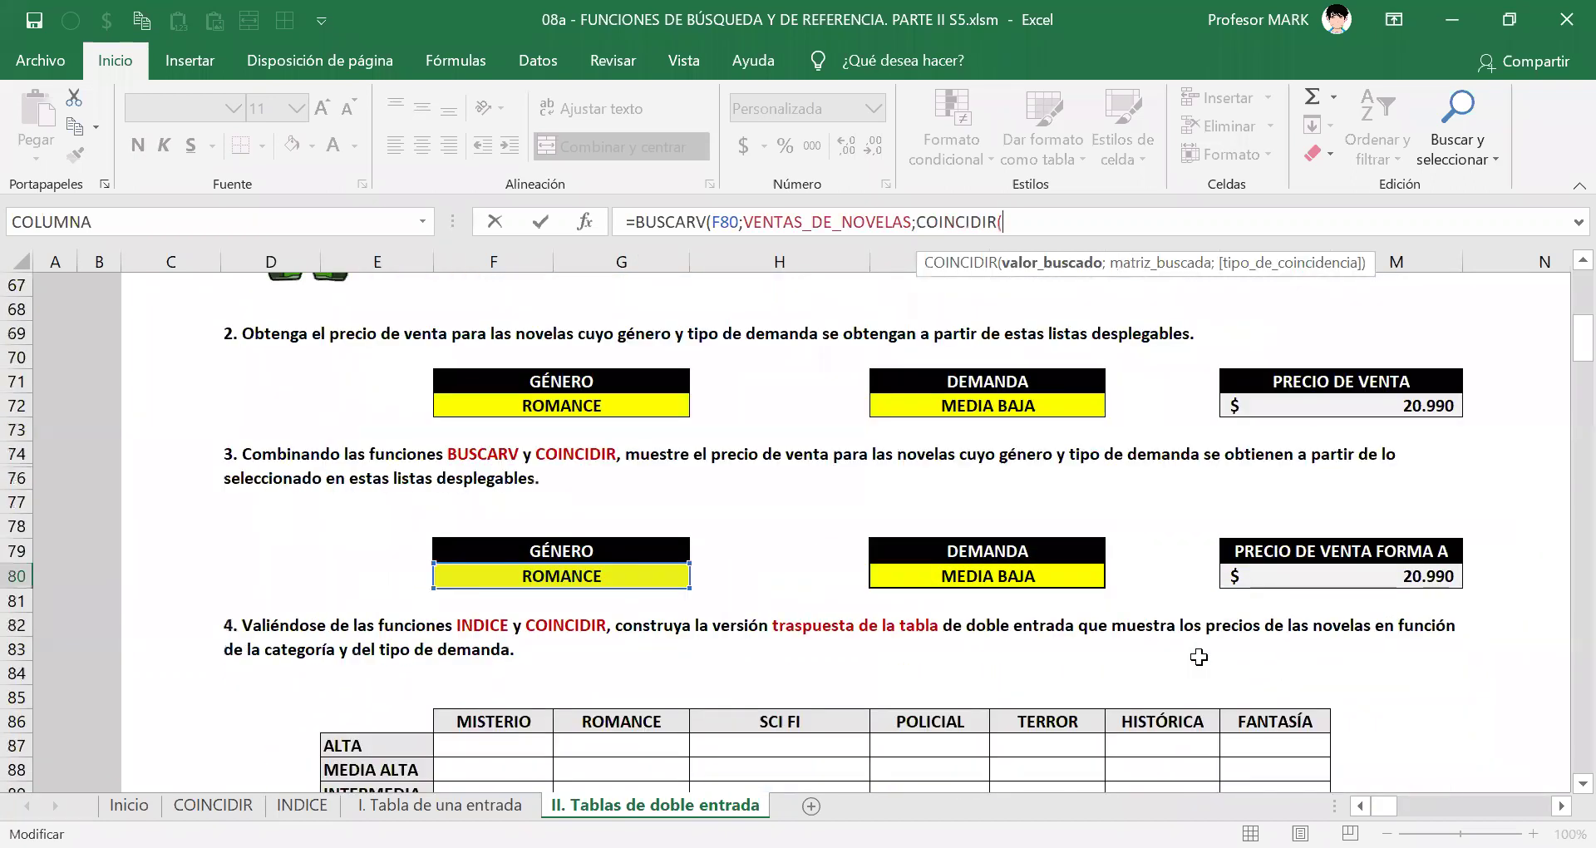
left_click(1031, 509)
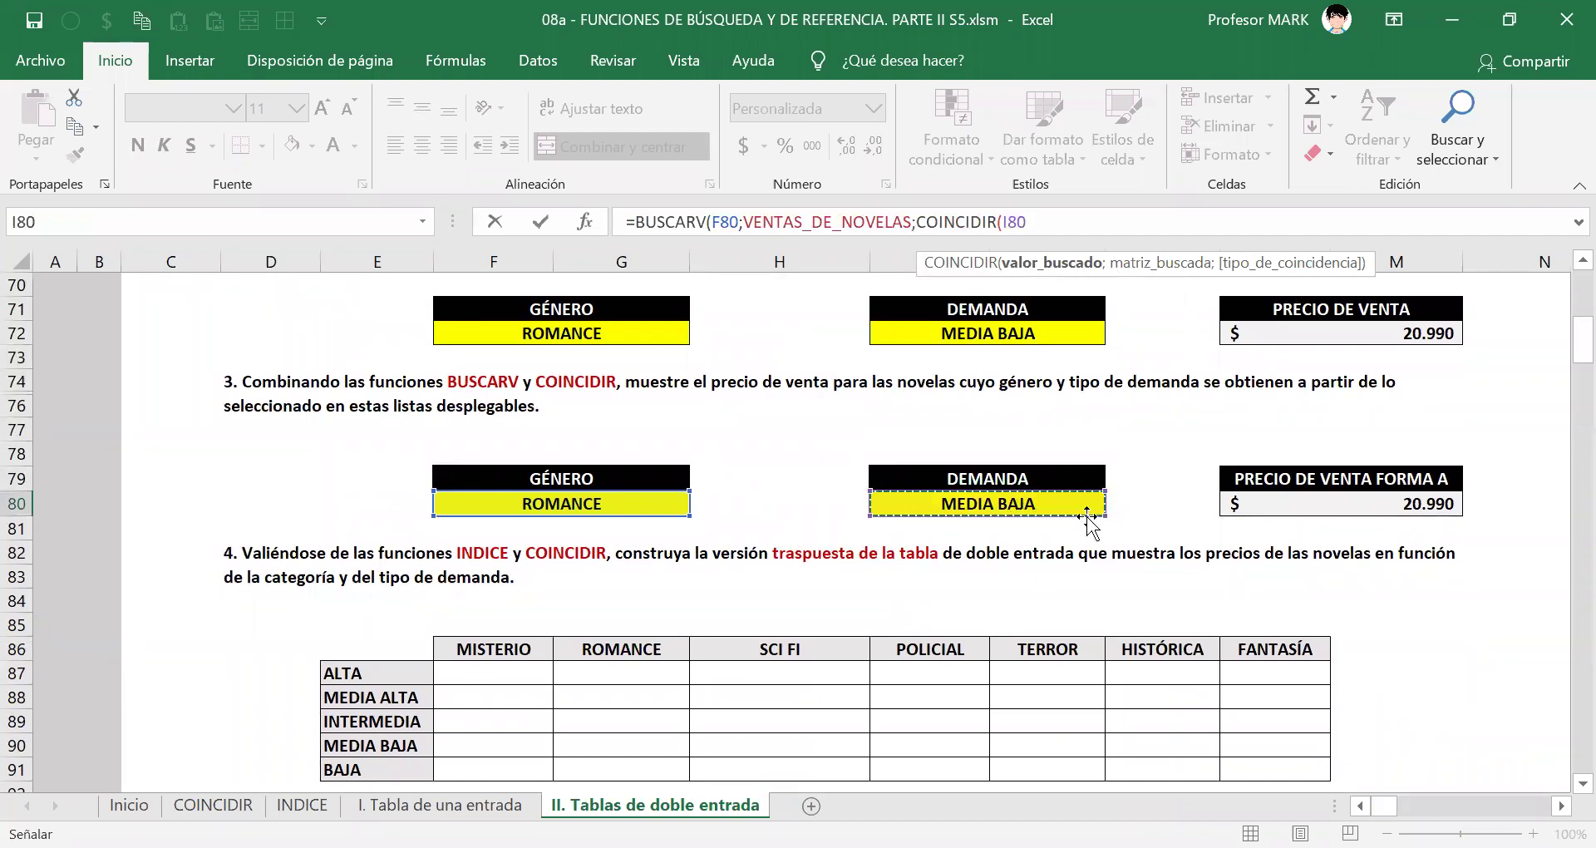
scroll(1089, 551, "up", 5)
scroll(1089, 550, "up", 11)
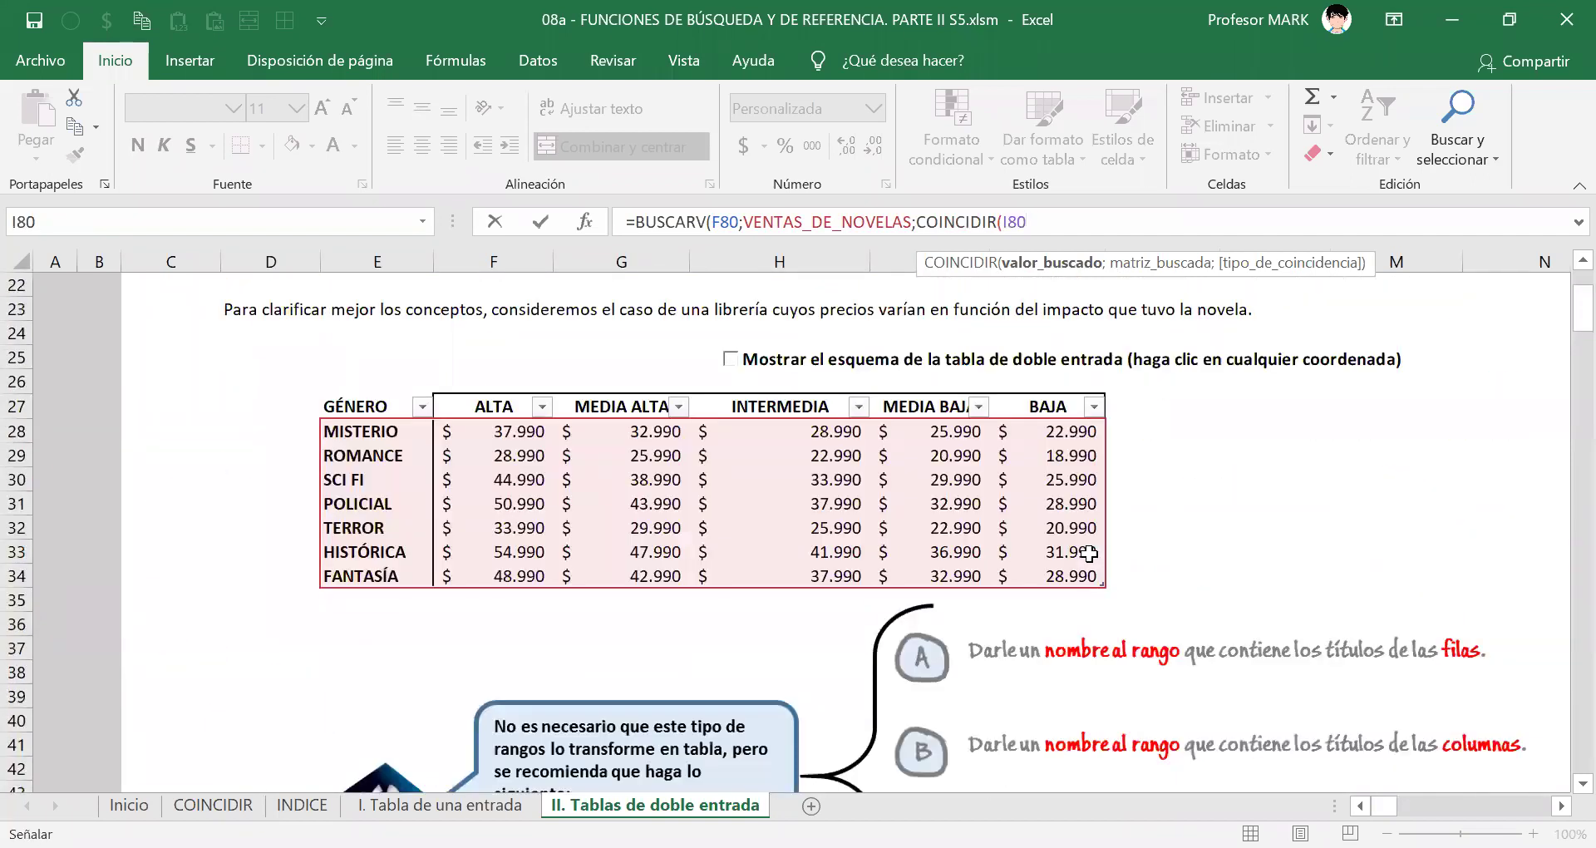
type(";")
scroll(979, 566, "up", 1)
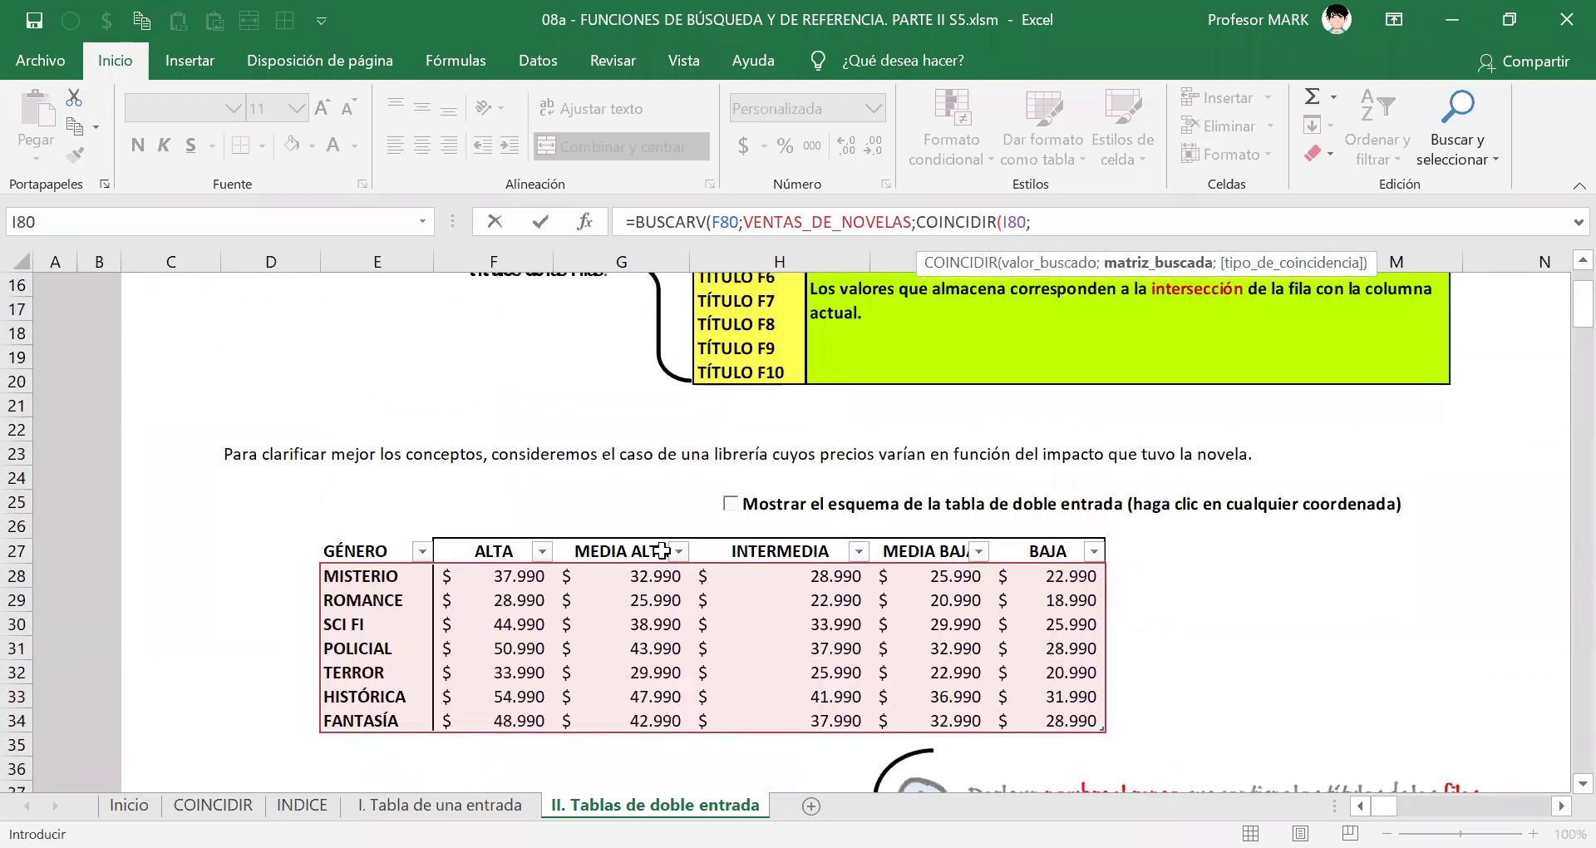
Set COINCIDIR's lookup array to DEMANDAS by selecting the headings ALTA through BAJA, with exact match type 0.
left_click(487, 550)
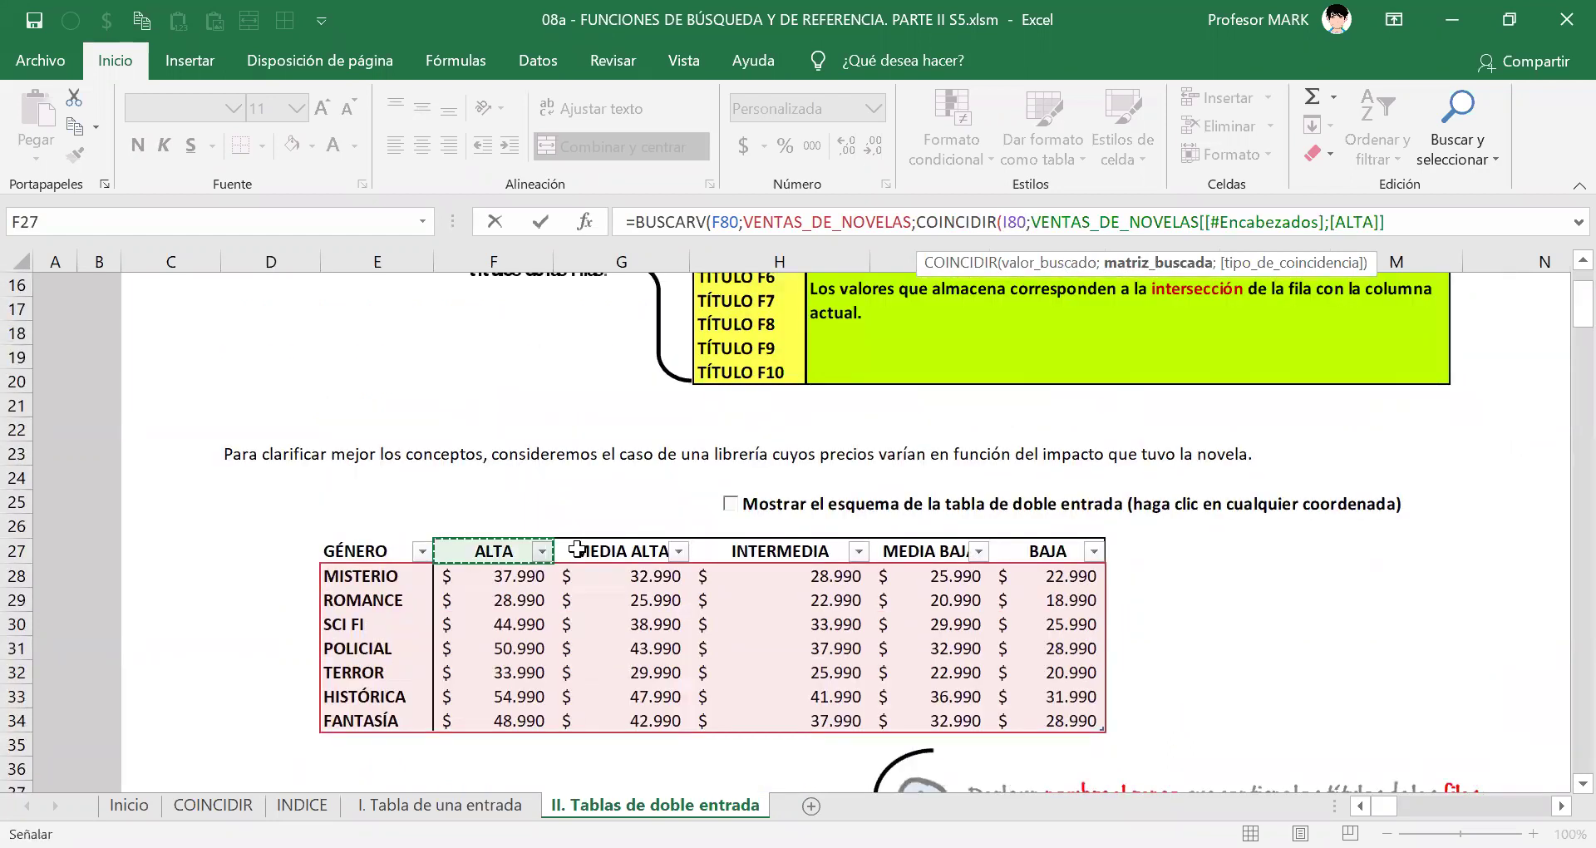
left_click_drag(1041, 551, 515, 557)
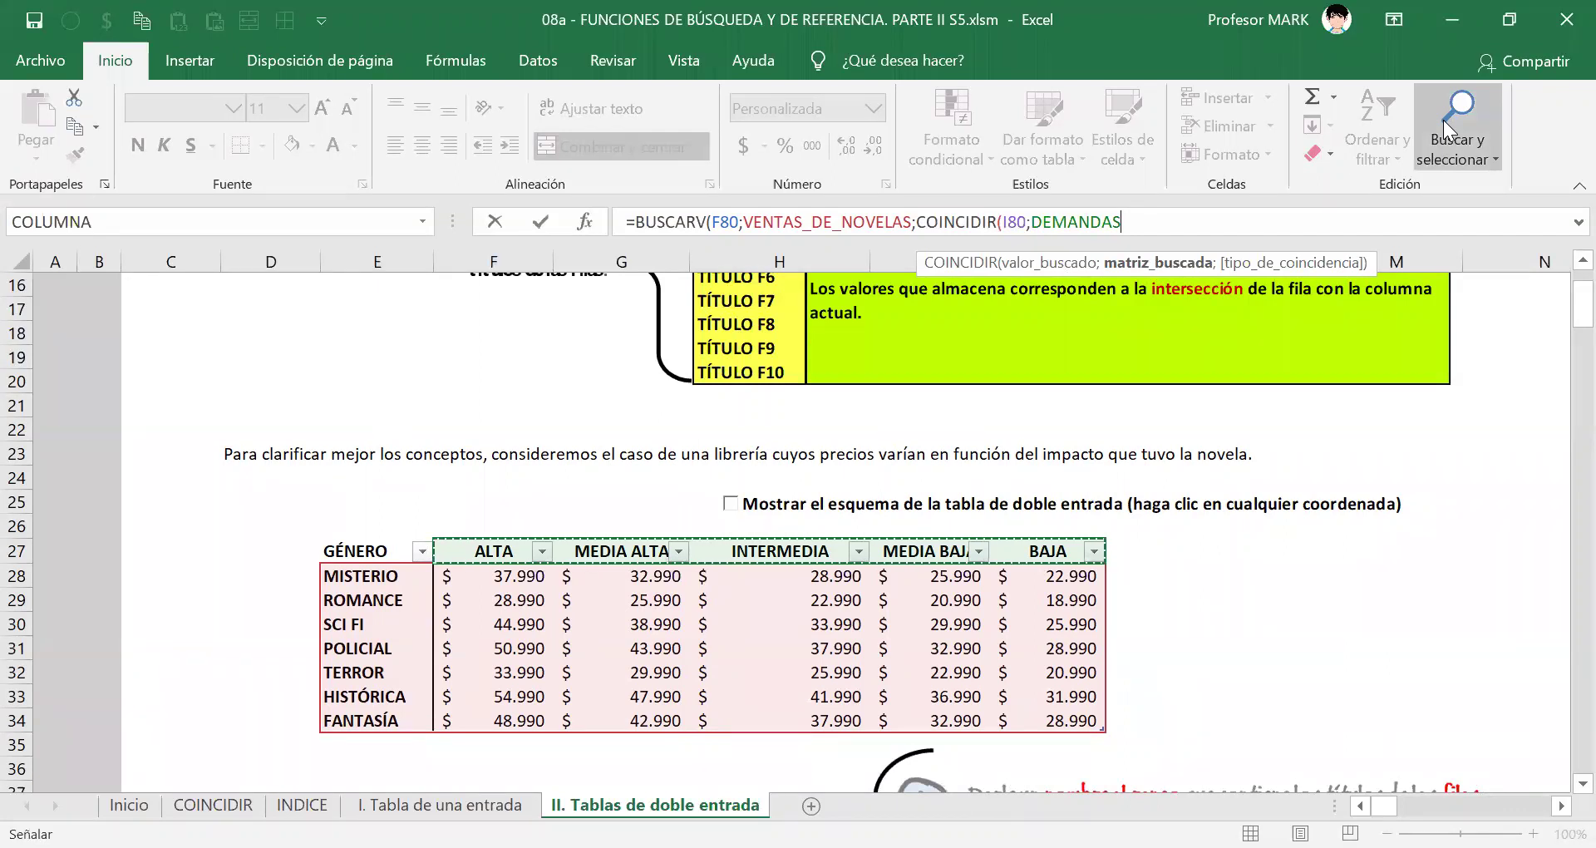
type(";0)")
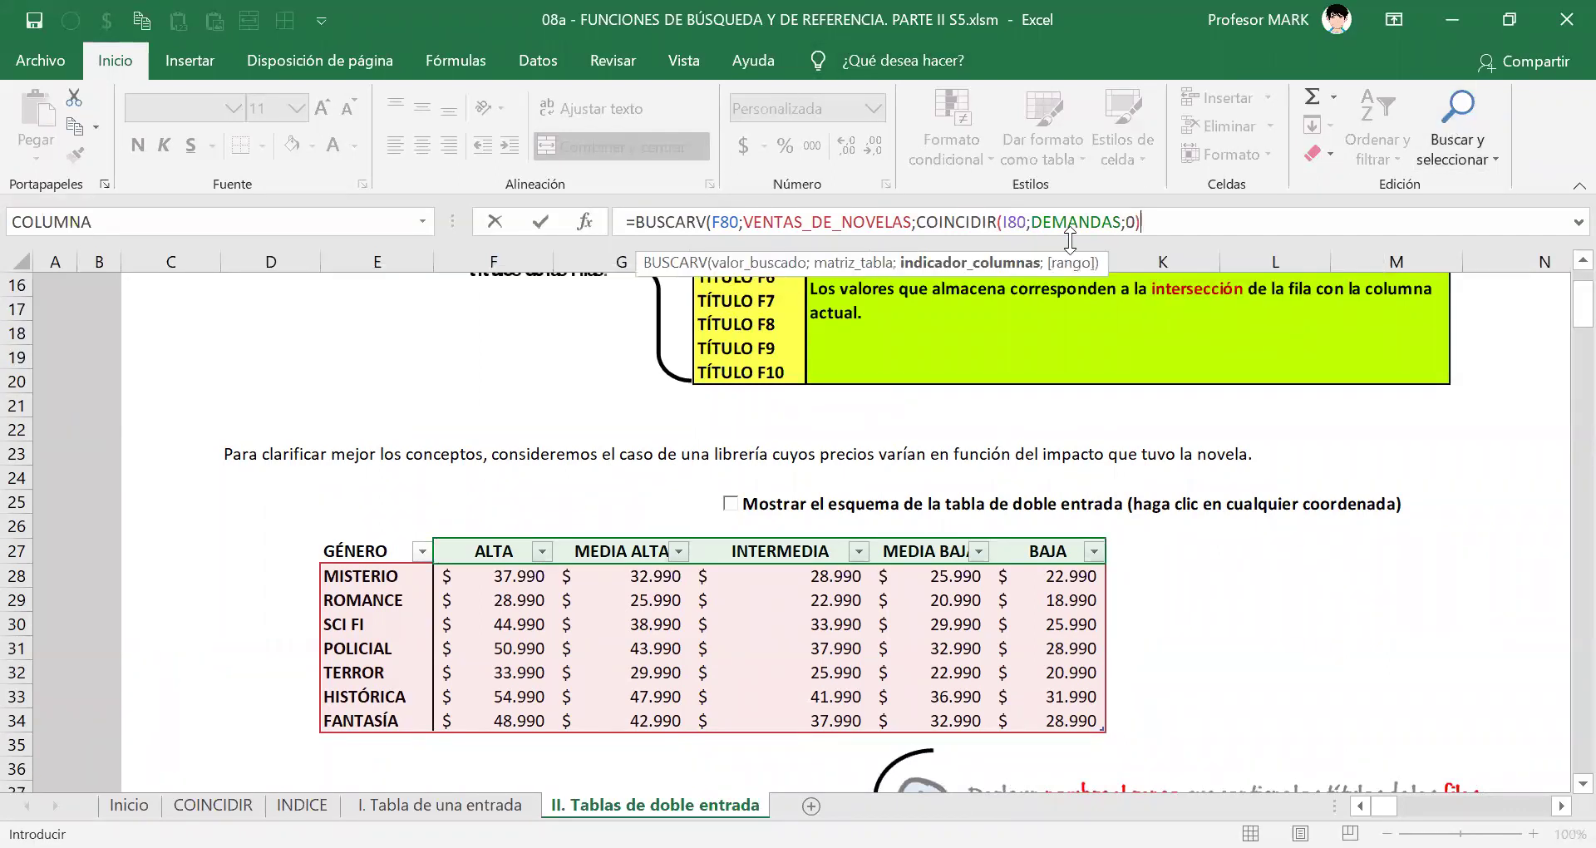
Evaluate the COINCIDIR part of the O80 formula to inspect its value, and restore the original expression.
left_click(1004, 265)
key("ctrl+c")
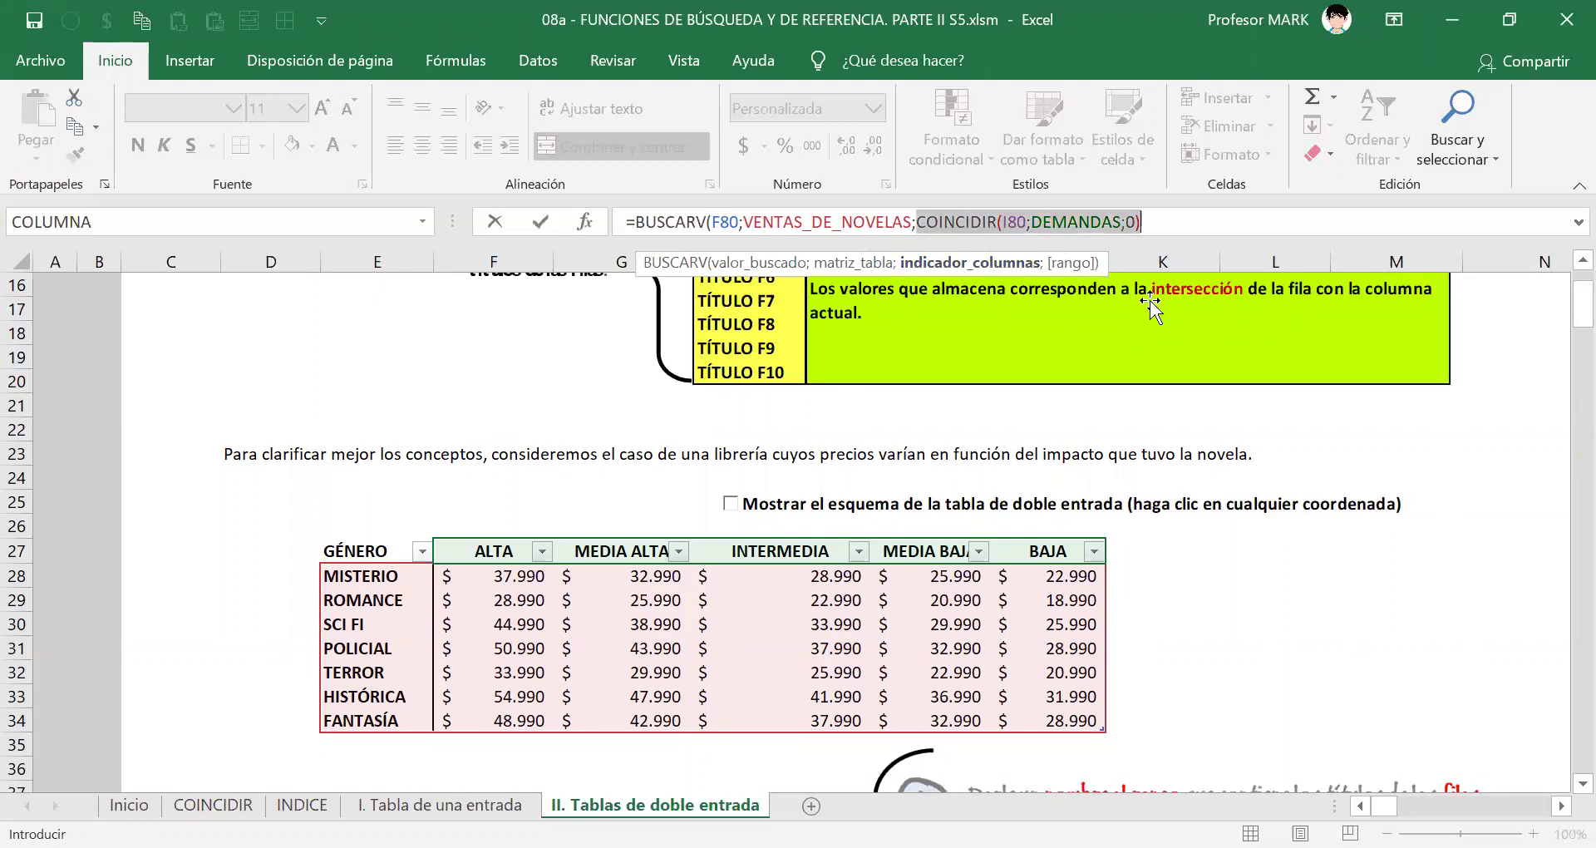
key("F9")
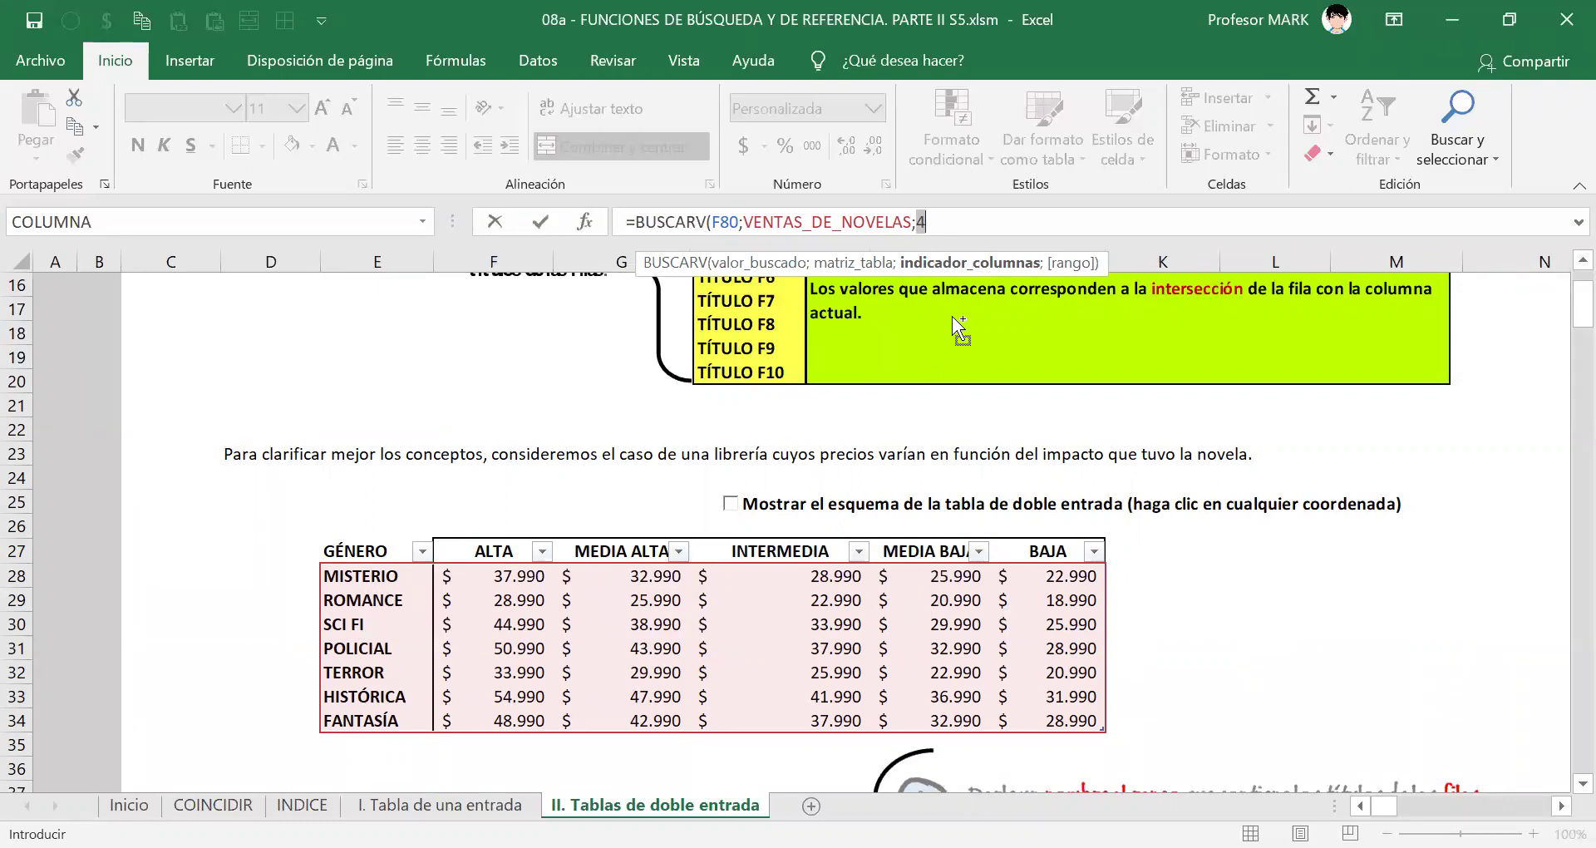
key("ctrl+v")
Add +1 to the COINCIDIR column indicator, set BUSCARV's range argument to FALSO, and enter the formula in O80.
left_click(1169, 221)
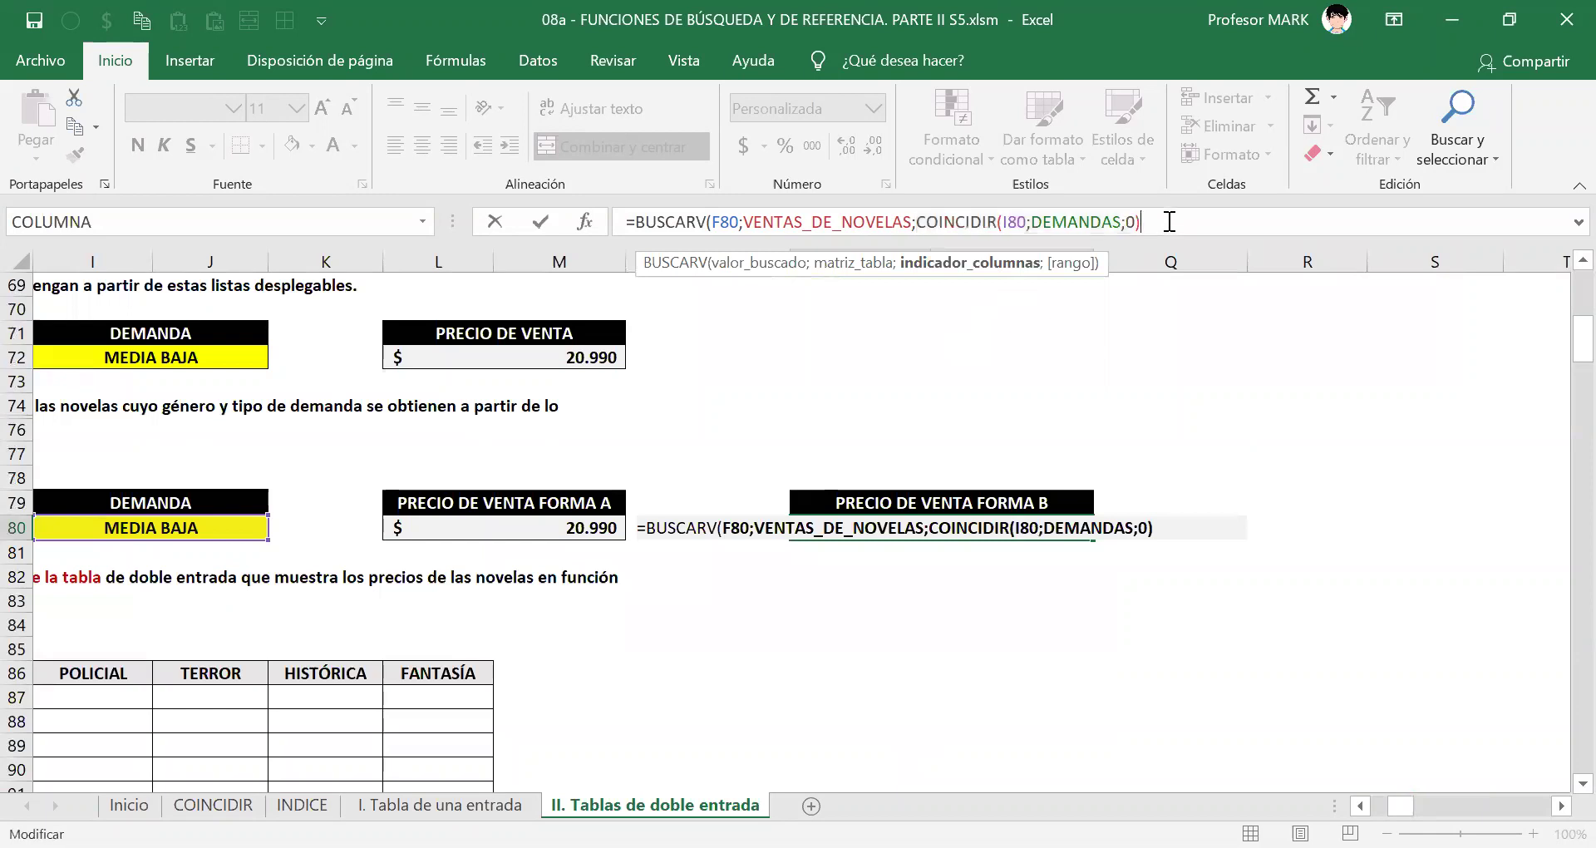
type("+1")
type(";FALSO)")
key("Return")
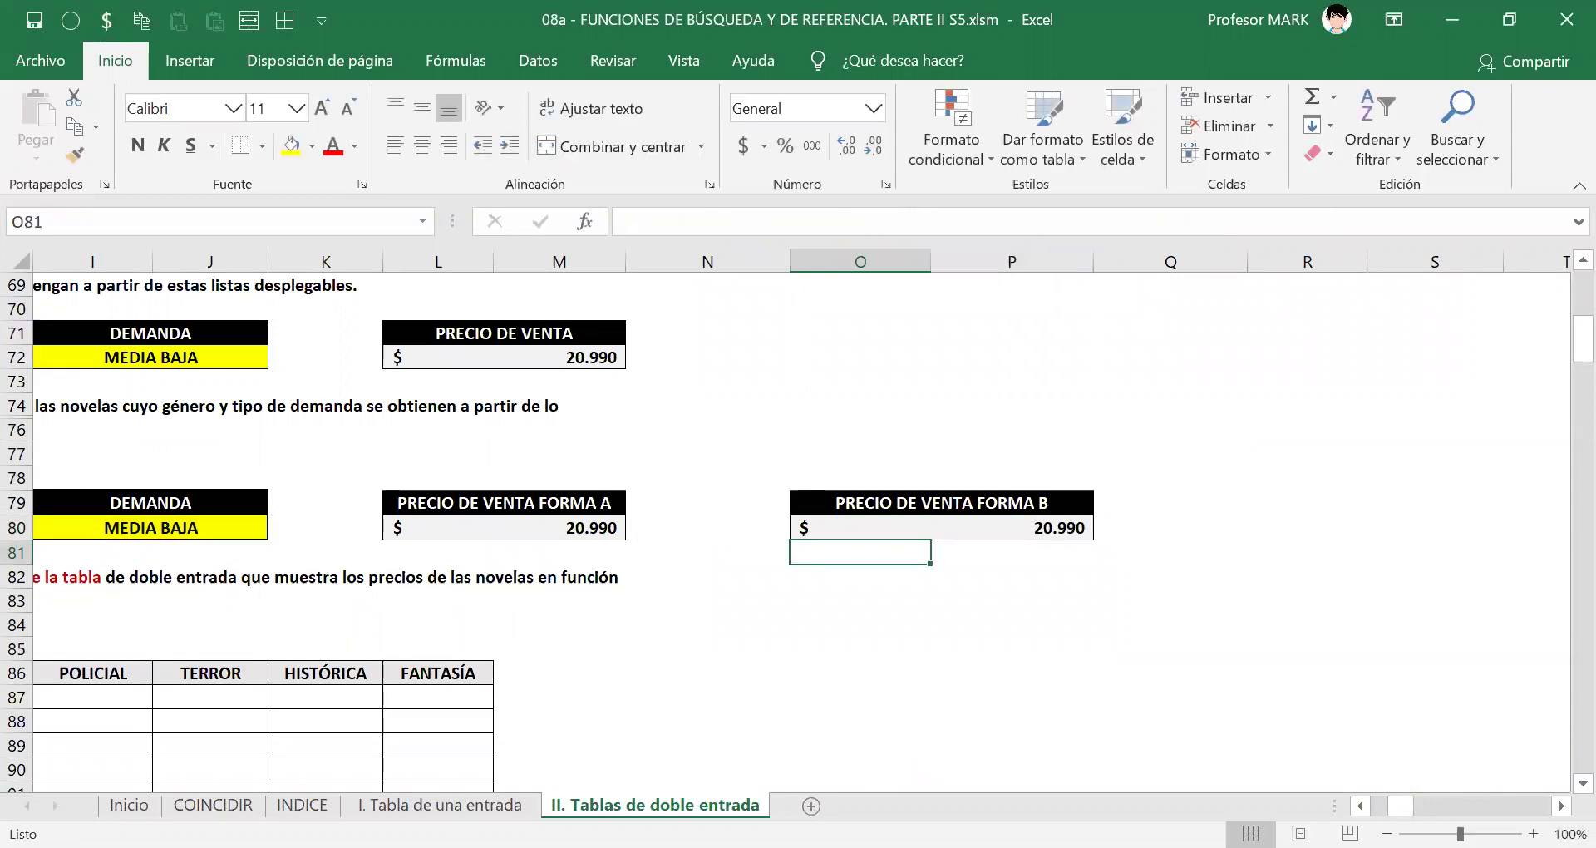
Wrap the FORMA B formula in O80 with SI.ERROR, using an empty text "" as the error value.
left_click(1361, 806)
left_click(1361, 805)
left_click(1361, 805)
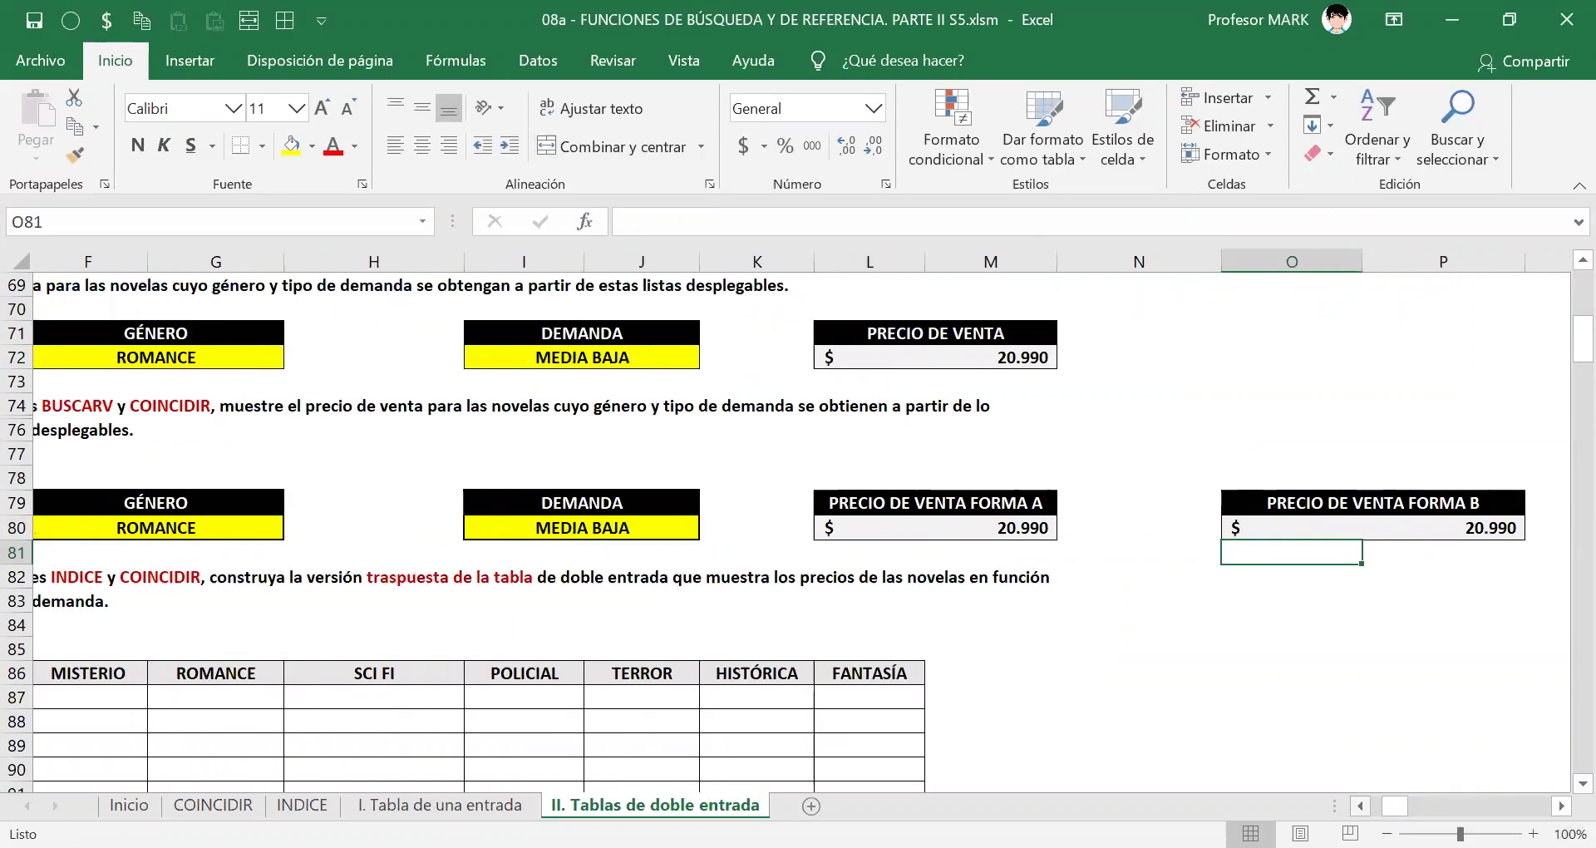
left_click(1329, 529)
double_click(1329, 529)
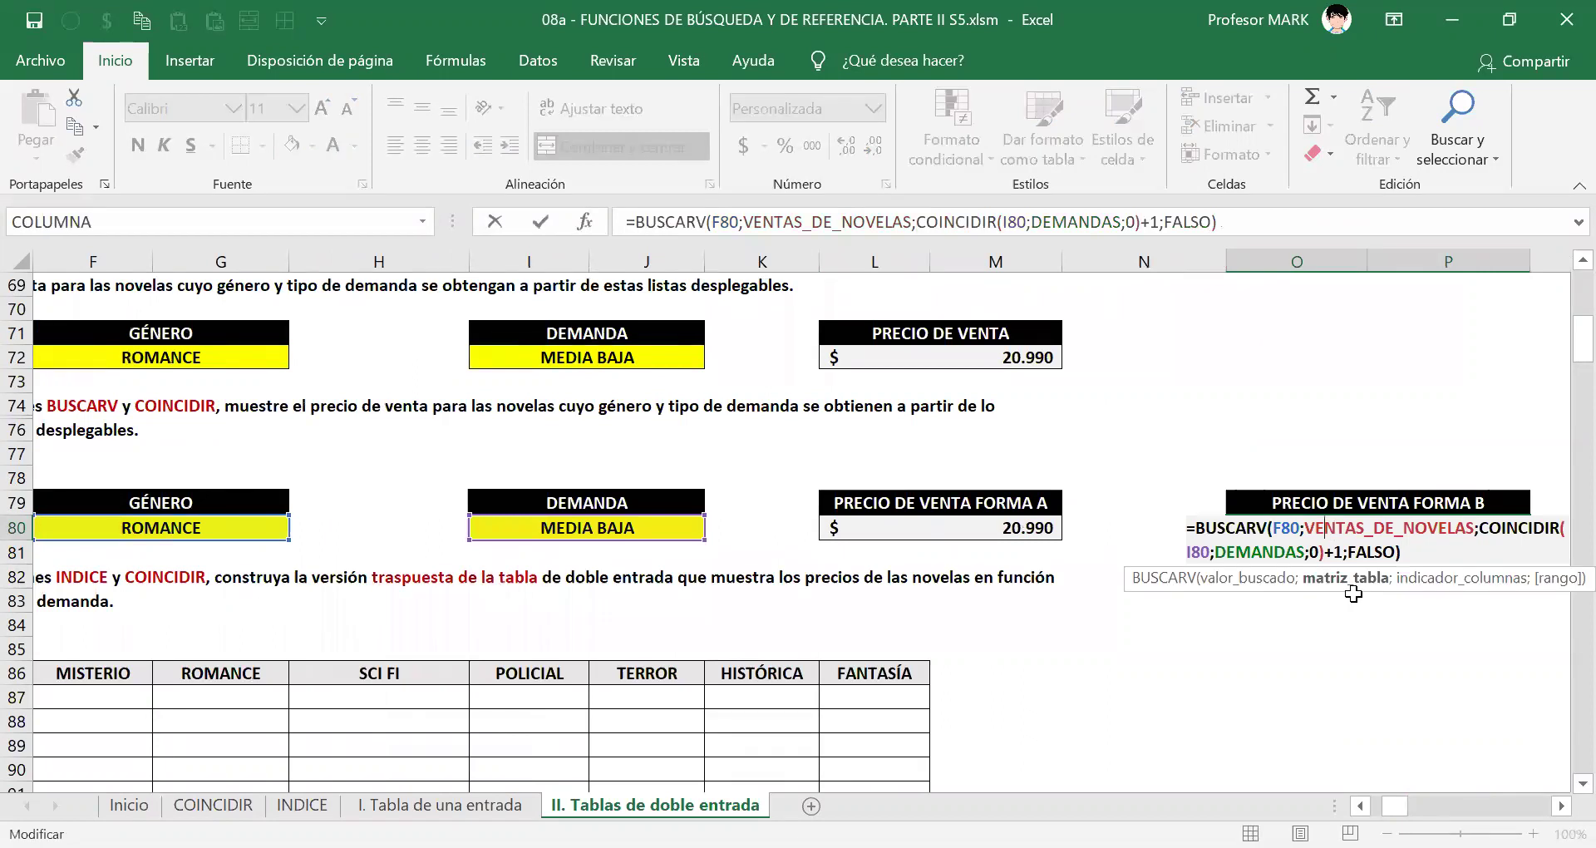
key("Escape")
key("F2")
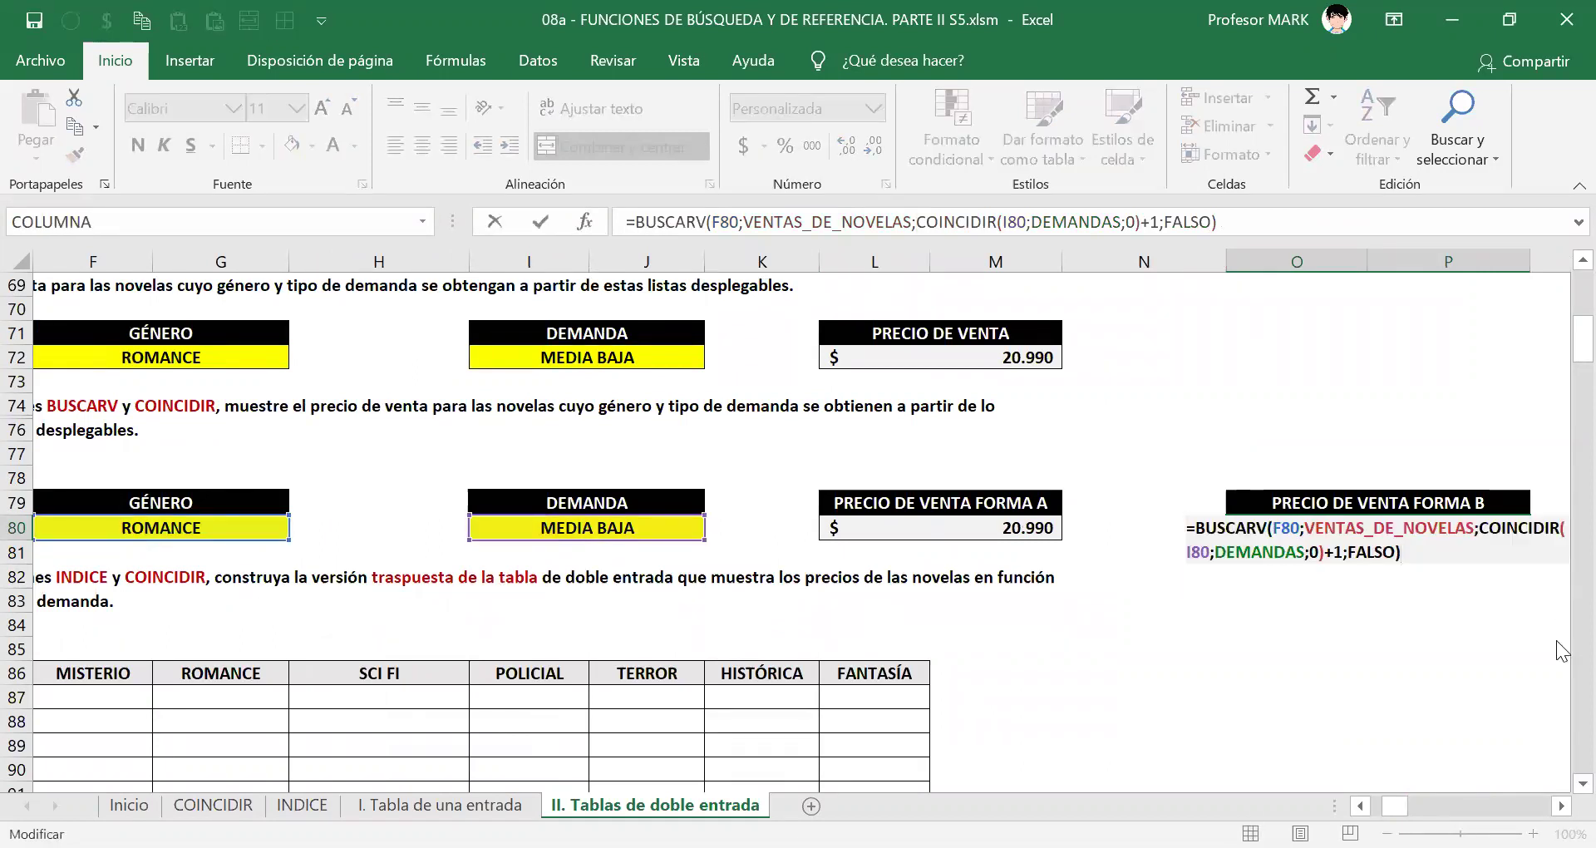
key("Left")
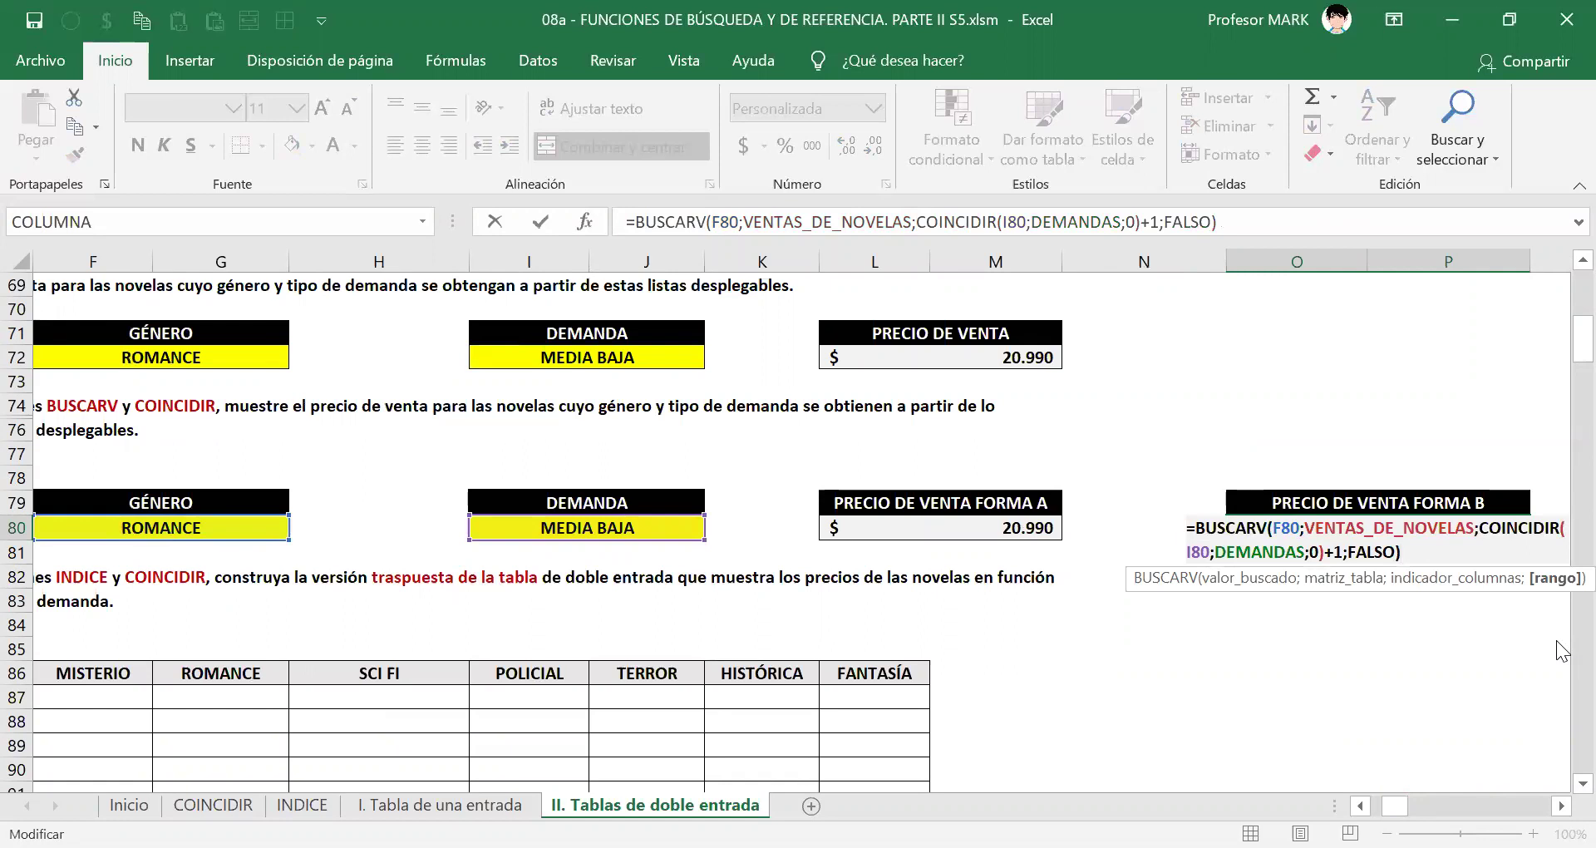
key("Escape")
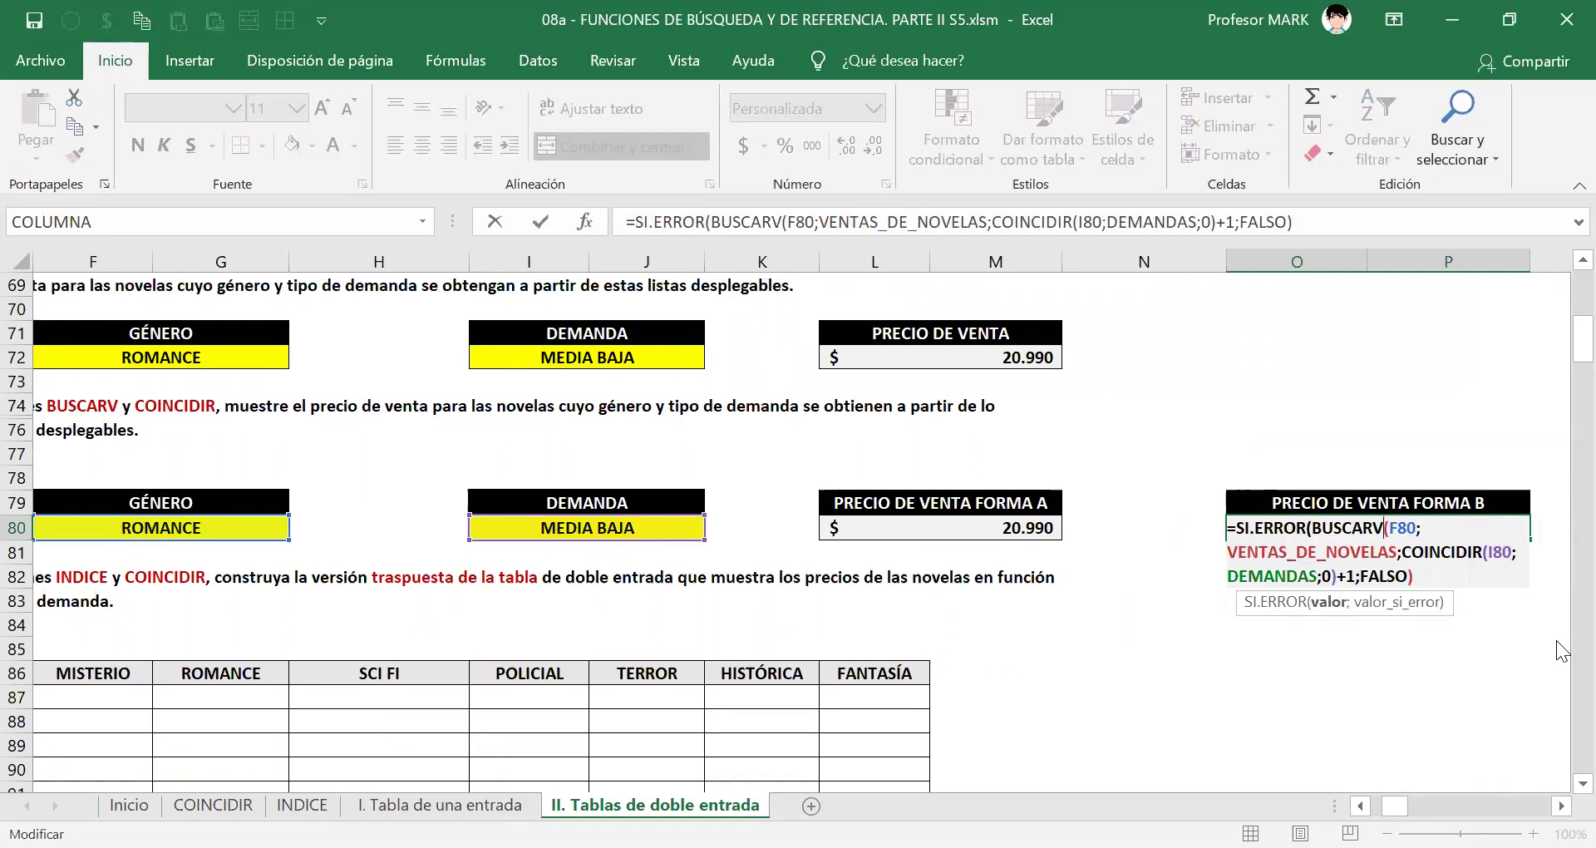
key("End")
type(";\"\")")
key("Return")
key("Up")
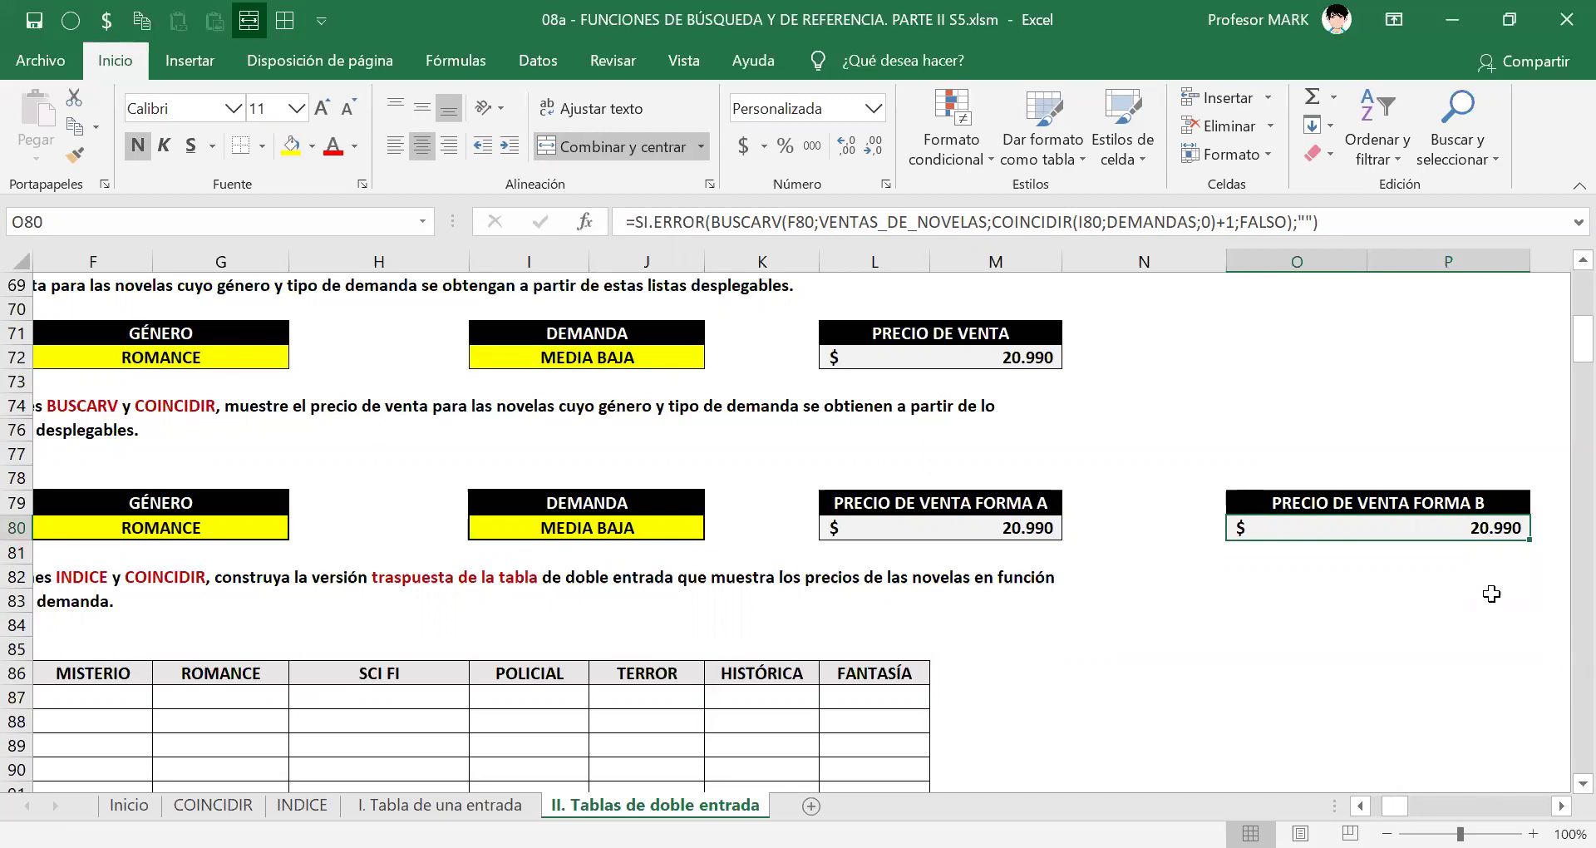
Copy the complete text of the FORMA B formula from O80 to the clipboard.
double_click(1451, 524)
left_click_drag(1194, 528, 1559, 555)
key("ctrl+c")
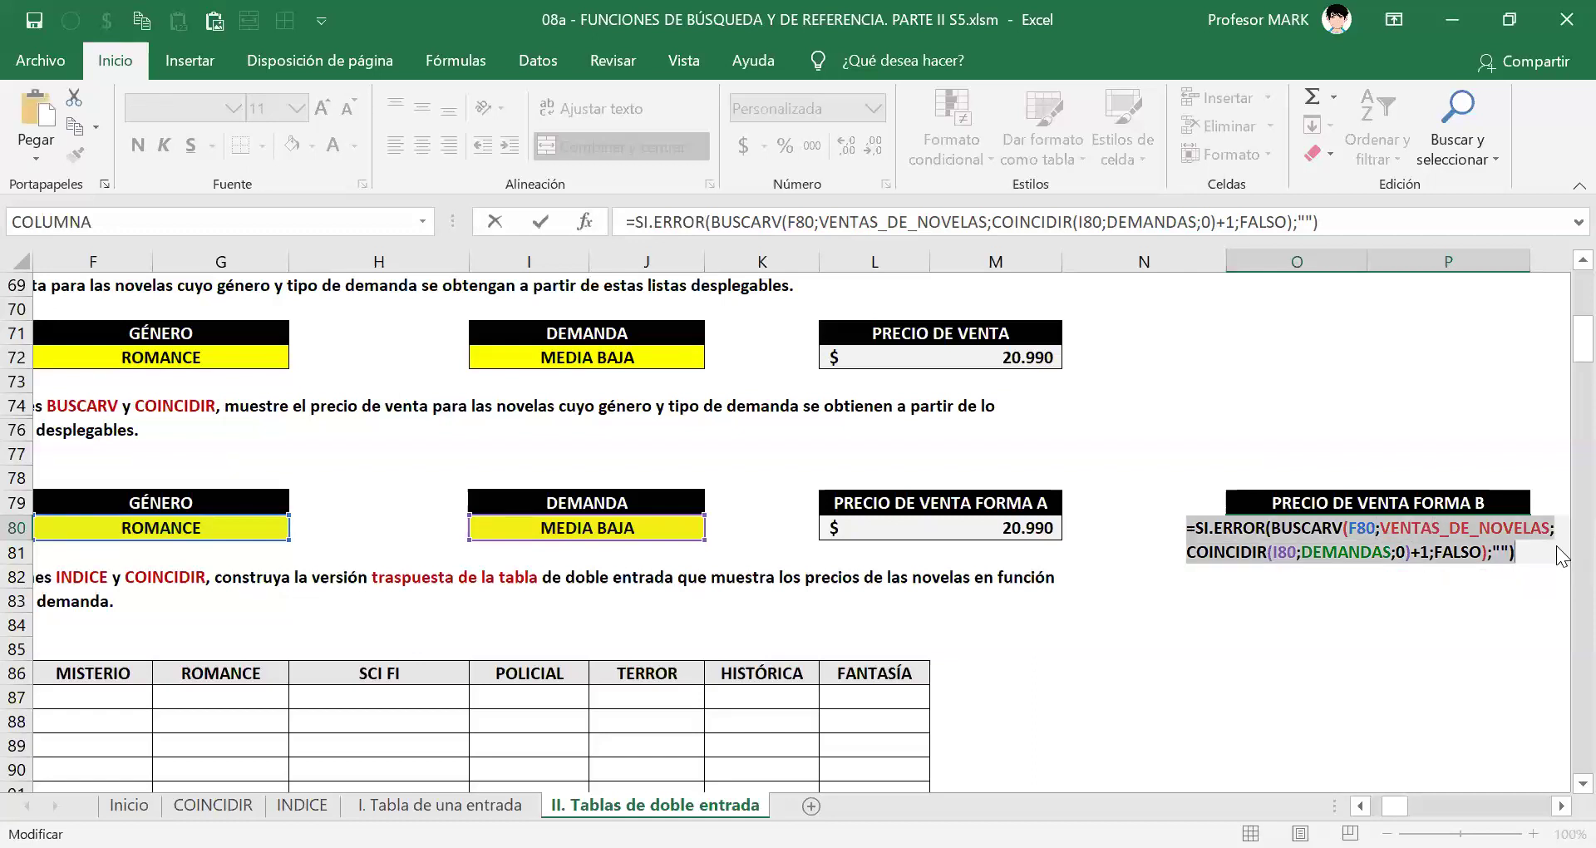
key("Return")
key("Up")
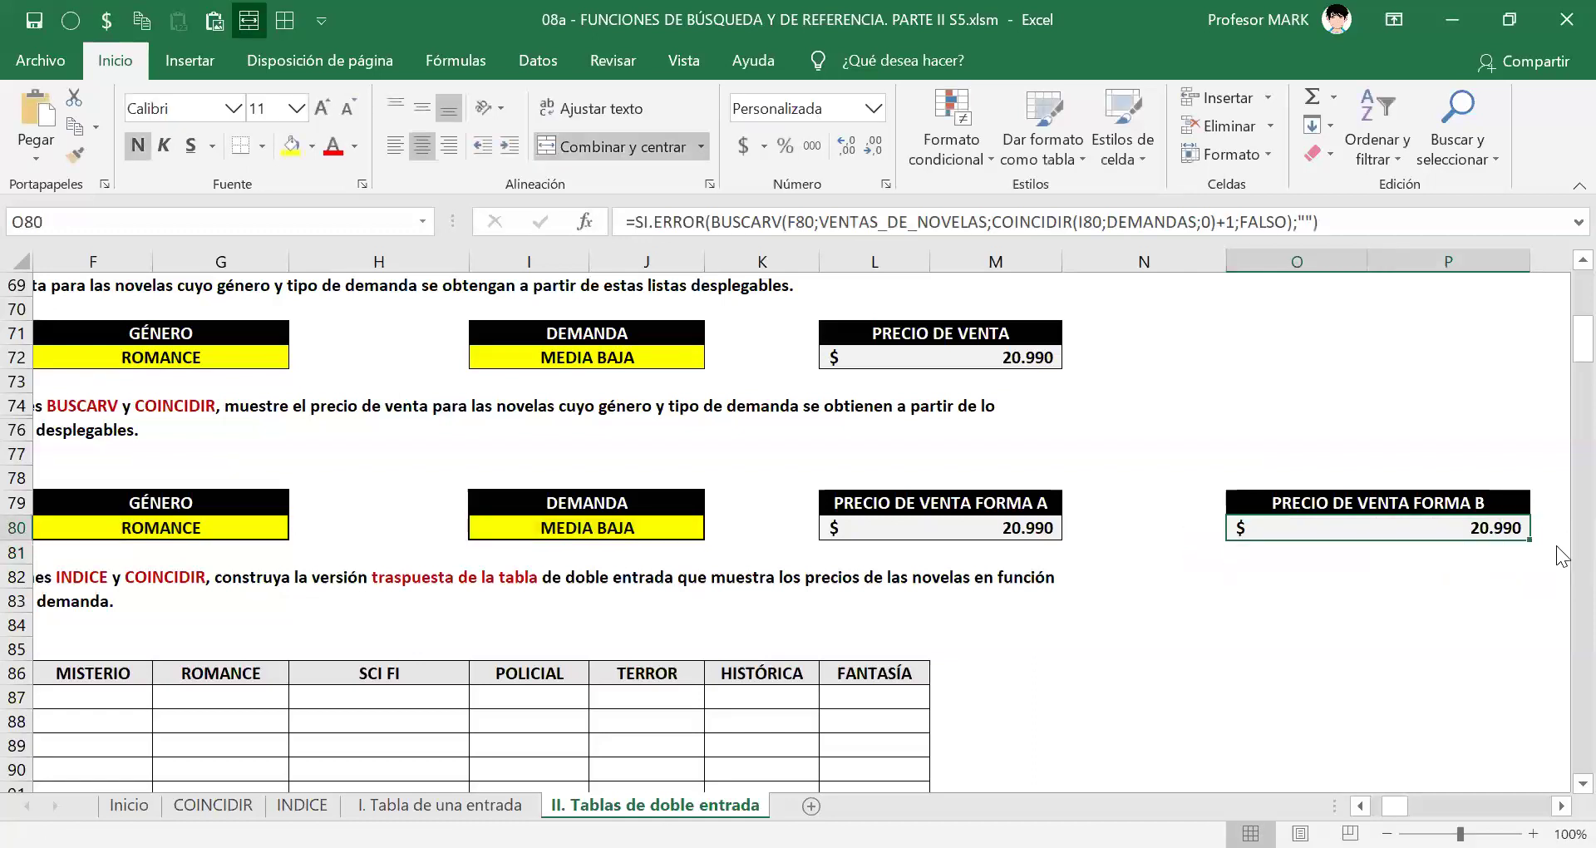
key("alt+Tab")
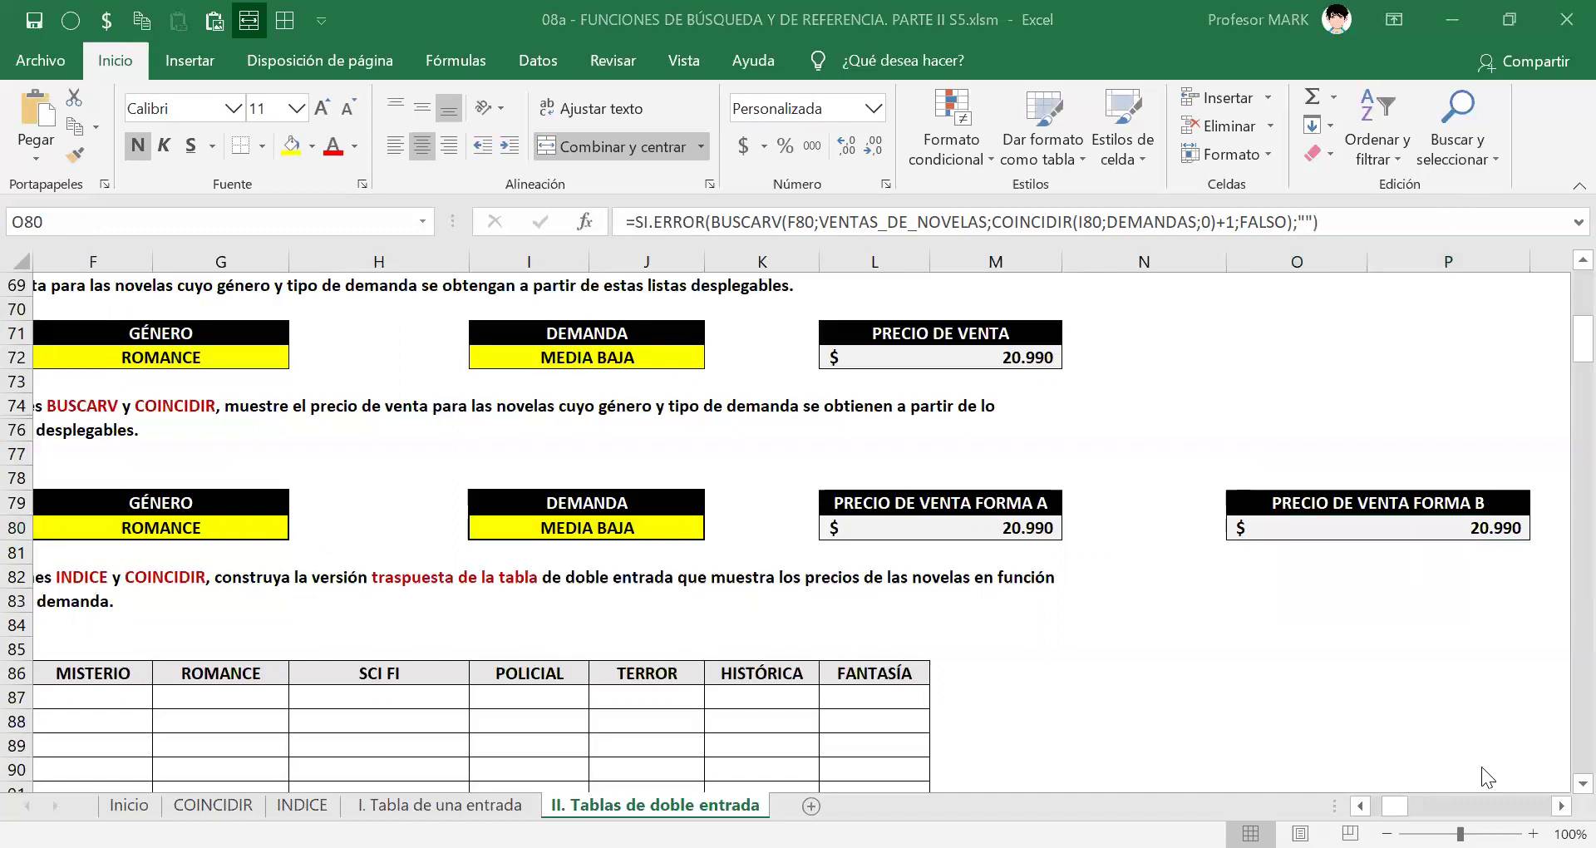
key("alt+Tab")
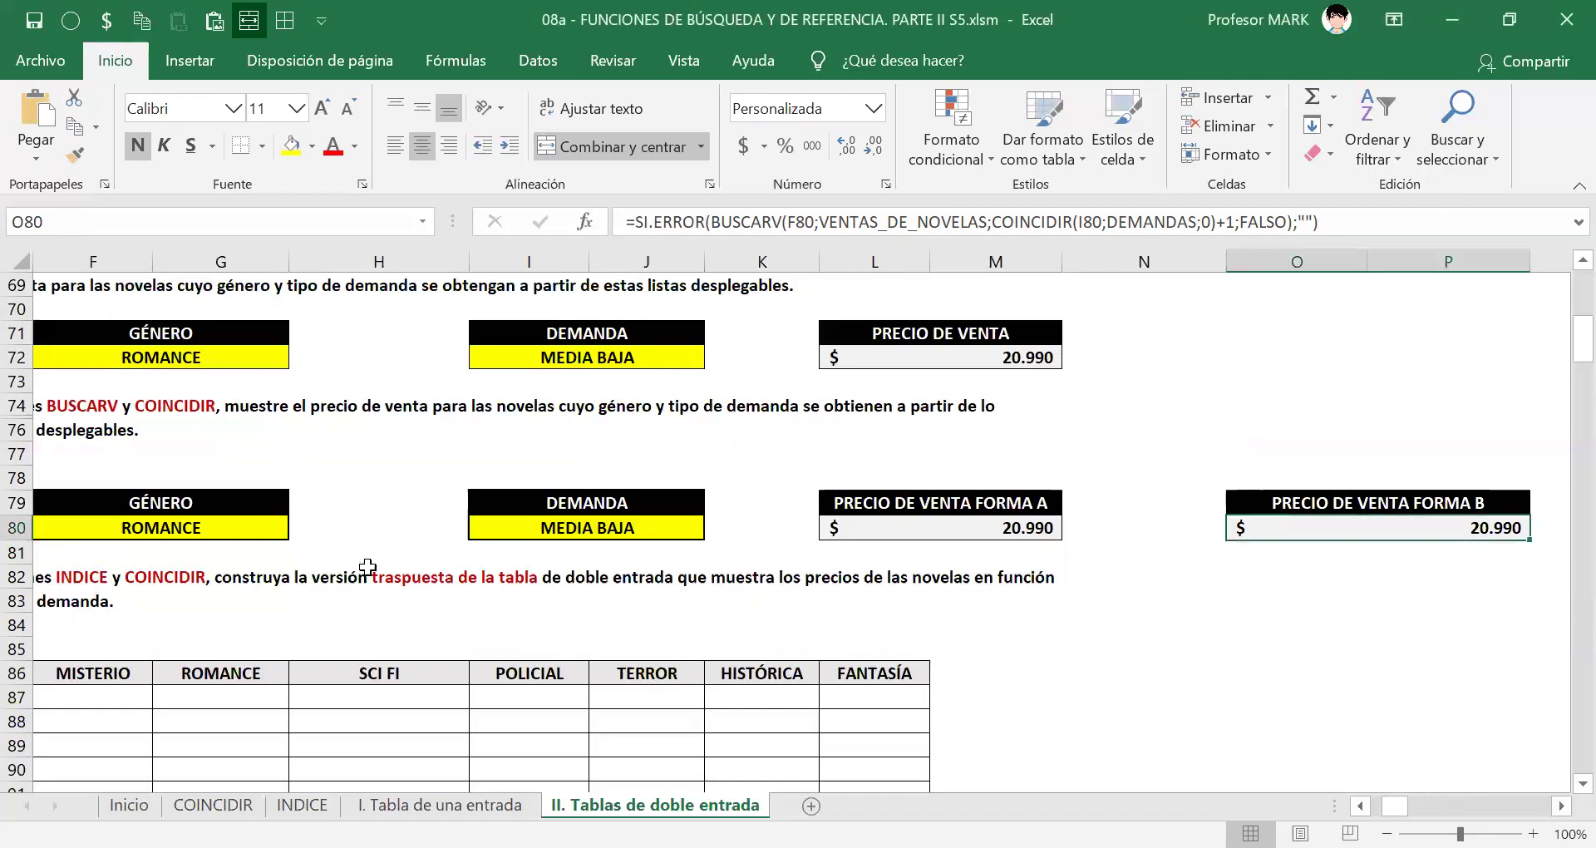
Compare how BUSCARV and COINCIDIR are combined in the FORMA A formula in L80 and the FORMA B formula in O80.
double_click(1013, 532)
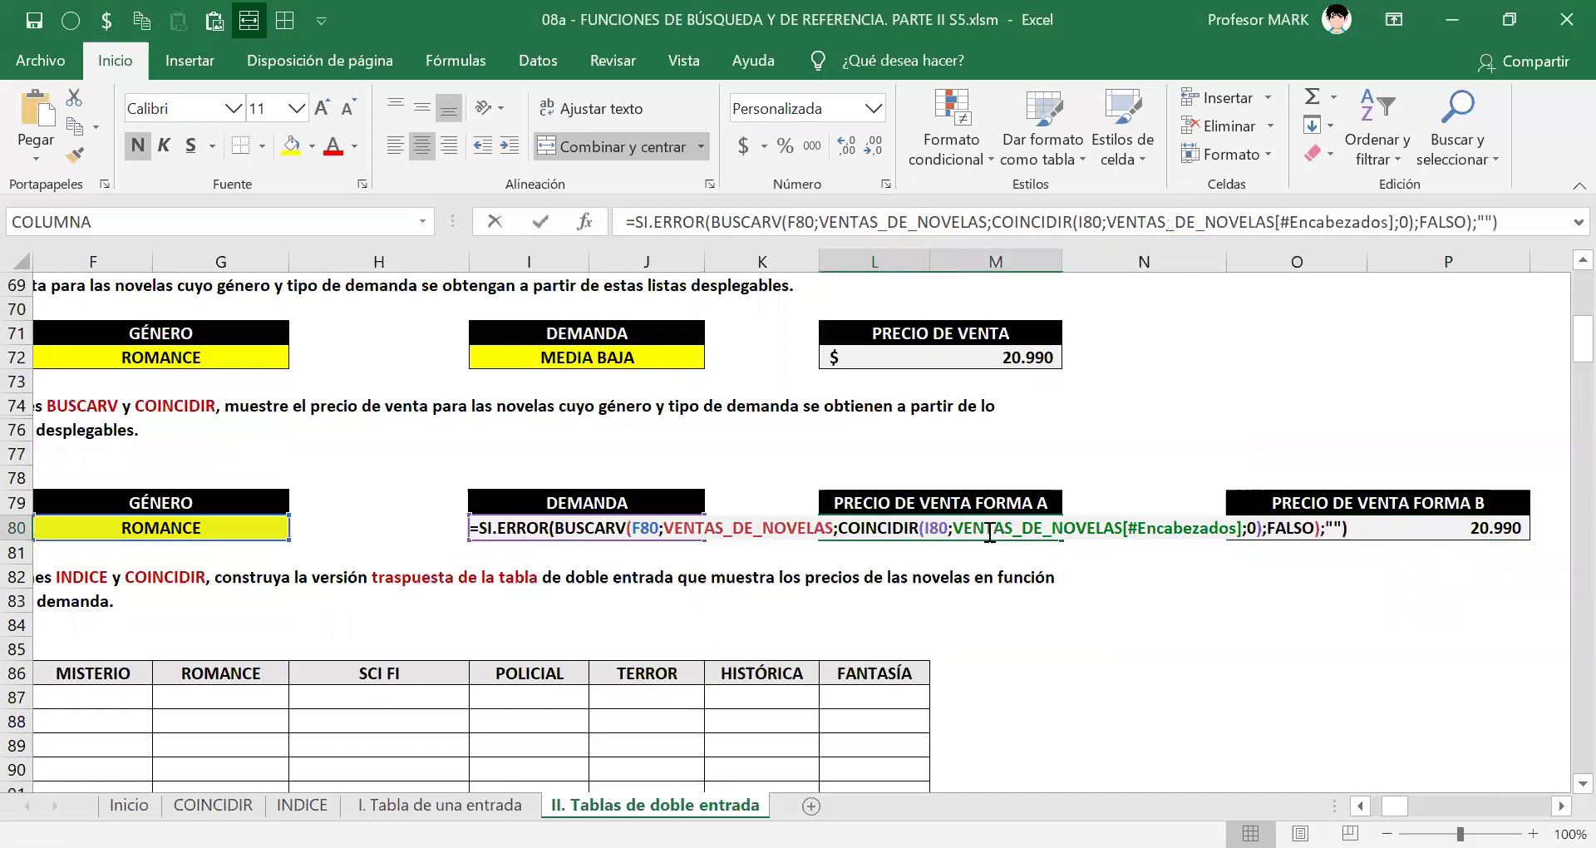
left_click(568, 523)
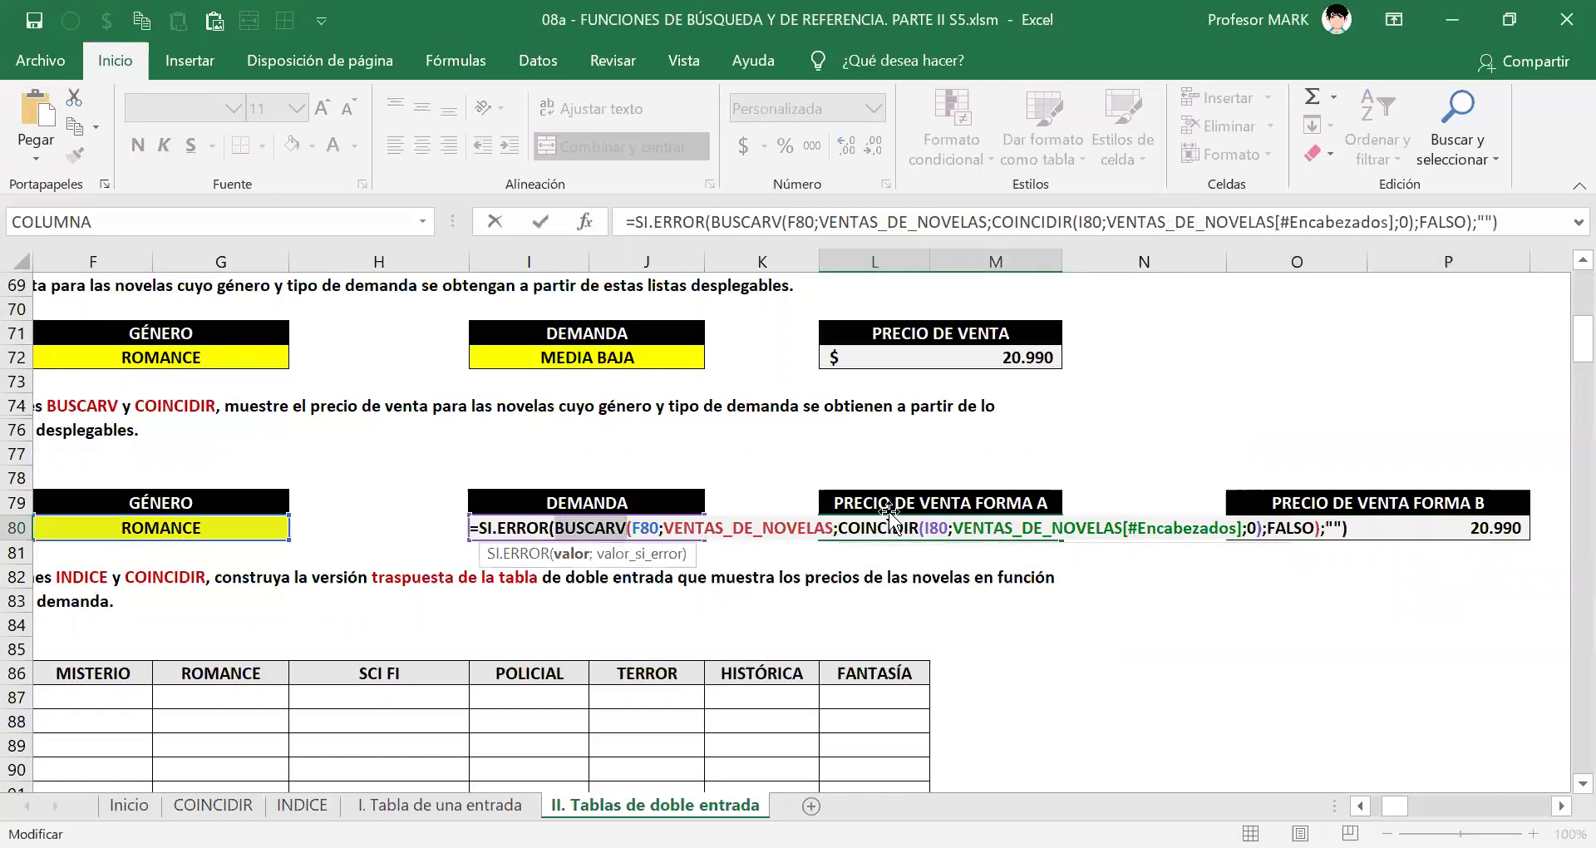
double_click(879, 528)
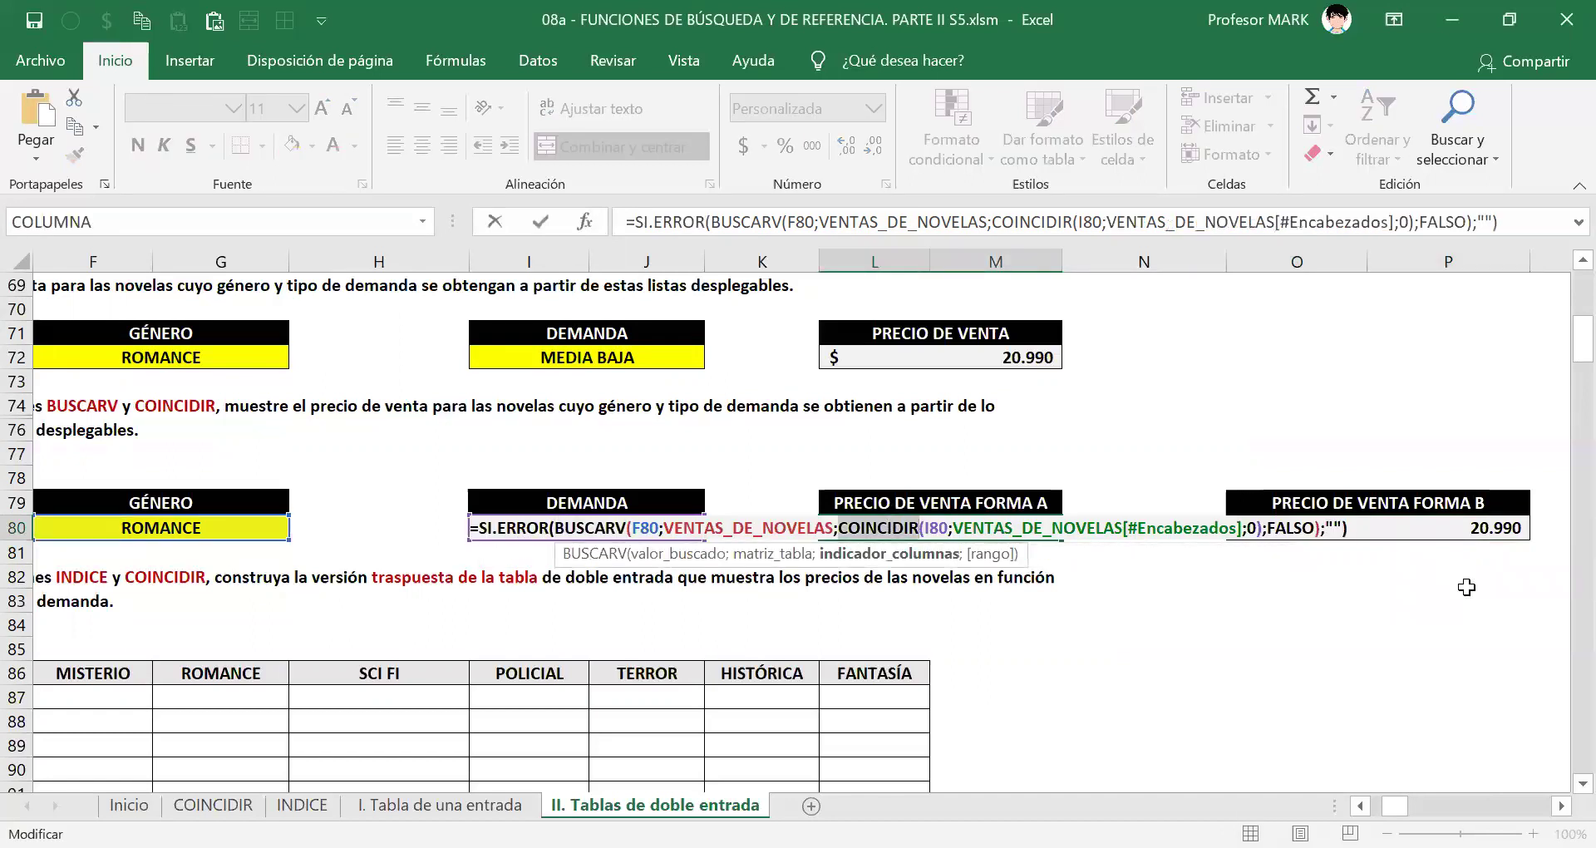
key("Escape")
double_click(1427, 524)
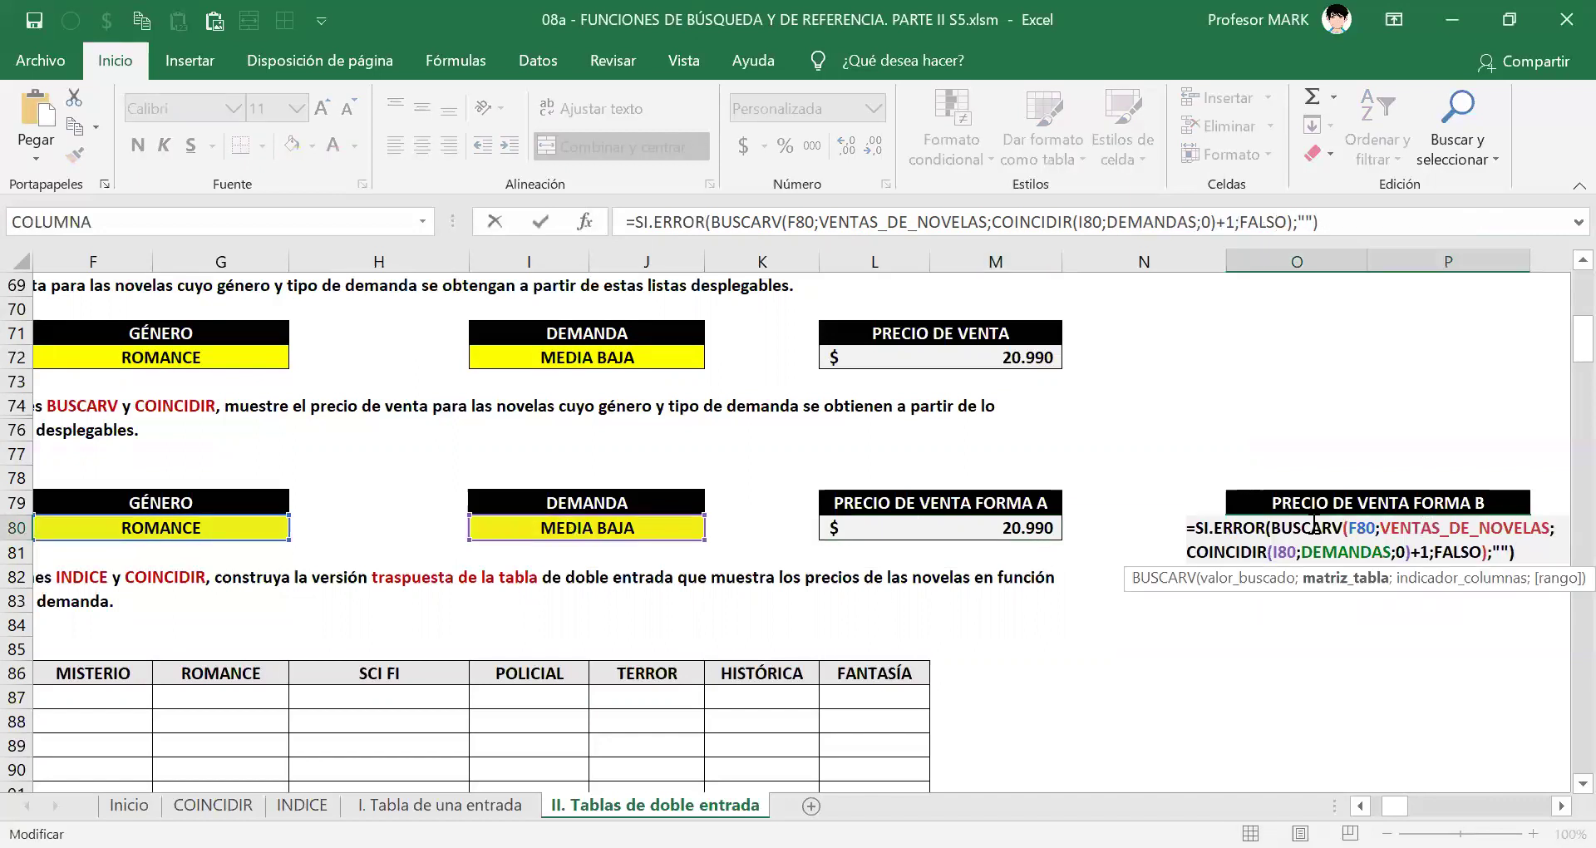
left_click(1314, 526)
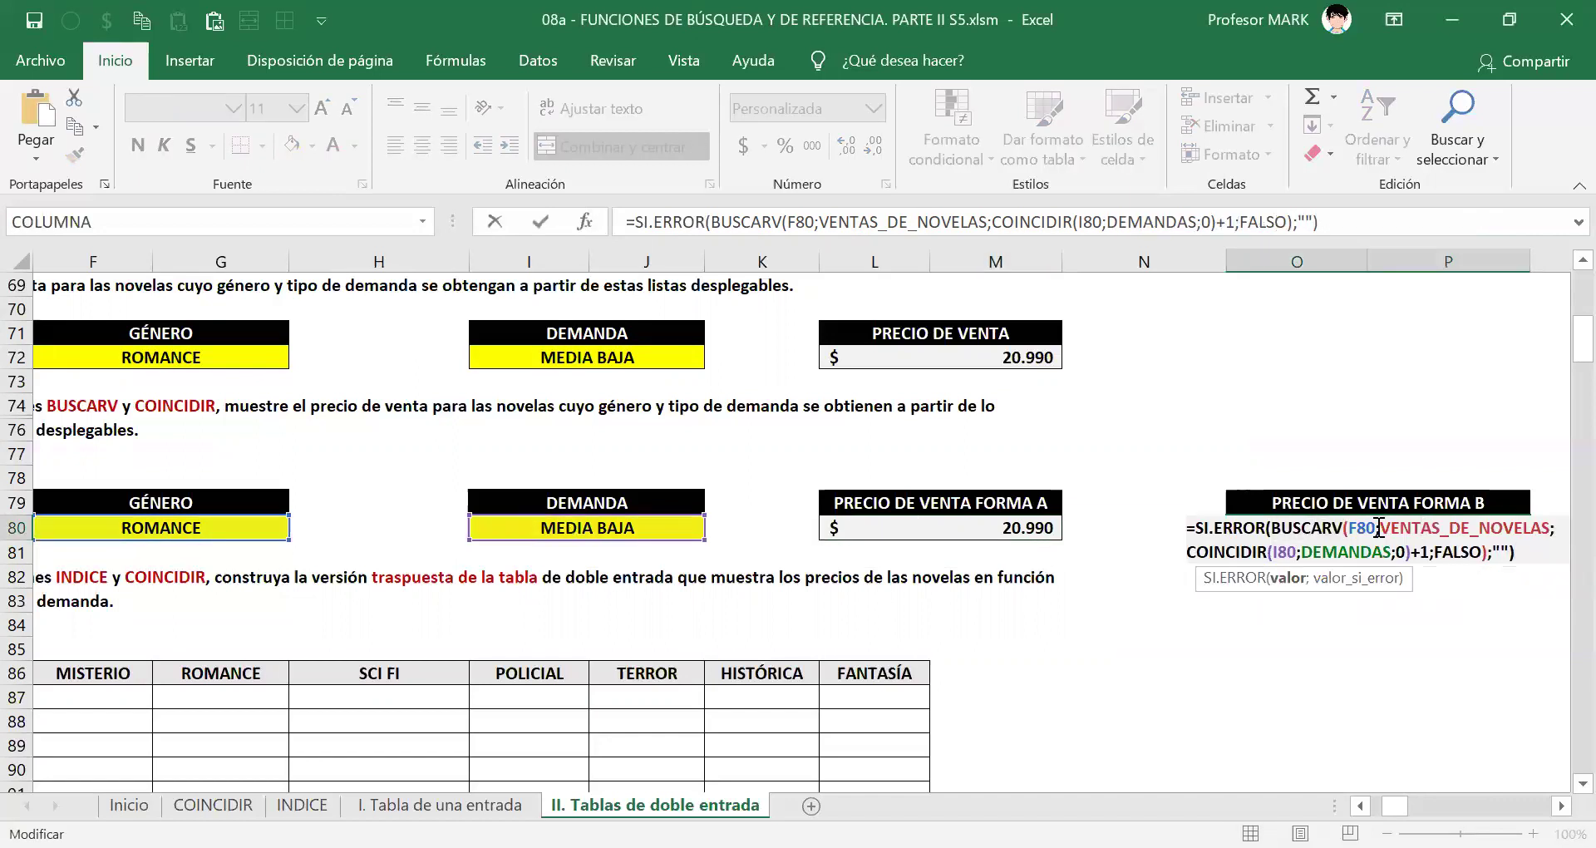
key("Escape")
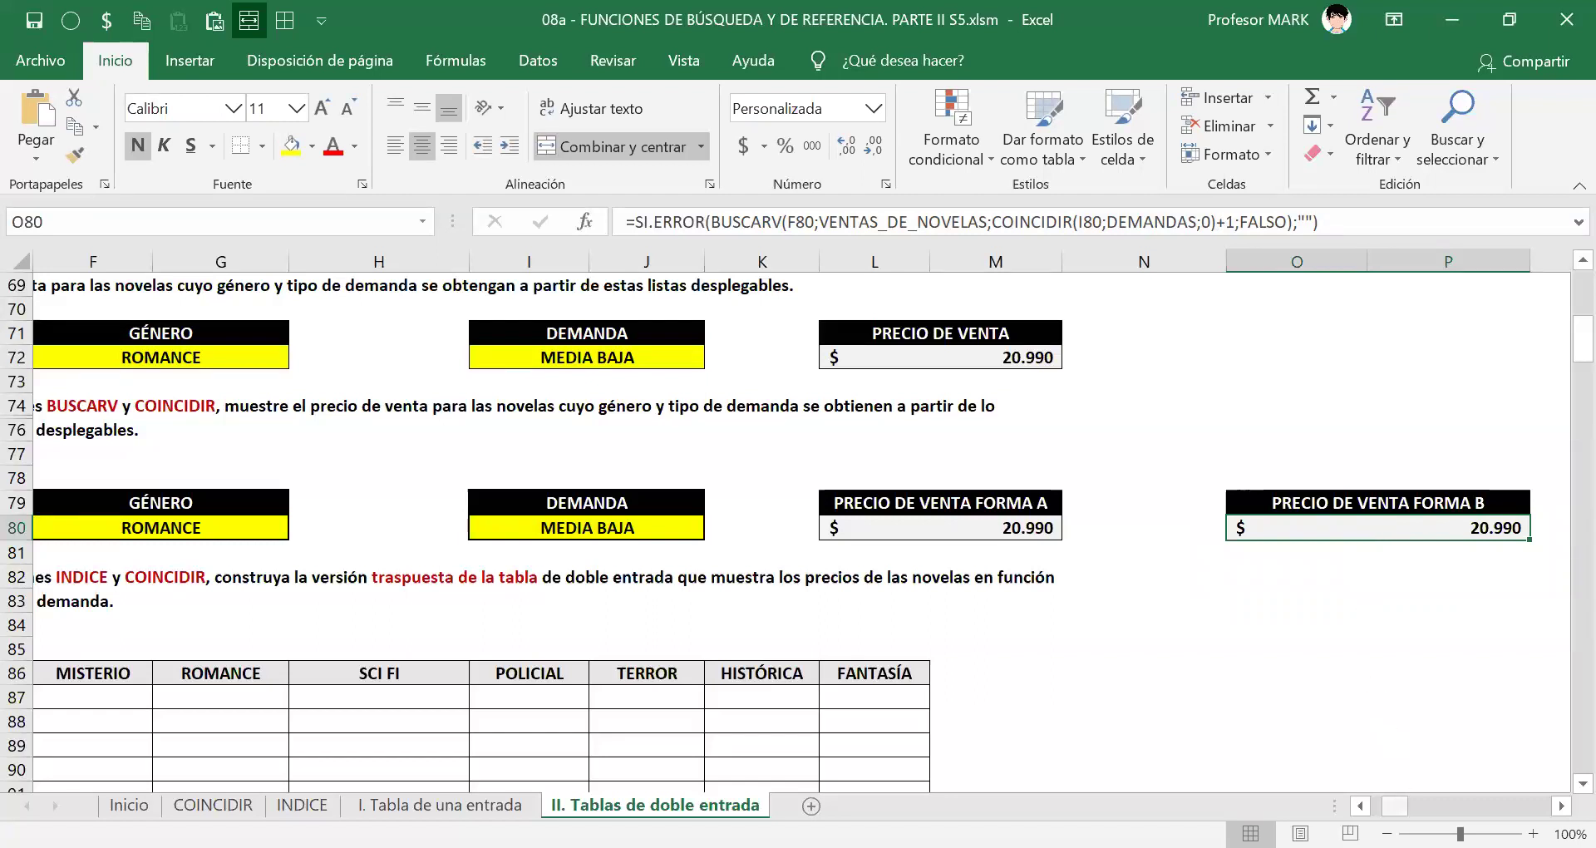
Examine the novels table's demand headings, its data block and its full heading row including GÉNERO.
scroll(1037, 652, "left", 5)
scroll(1037, 651, "up", 16)
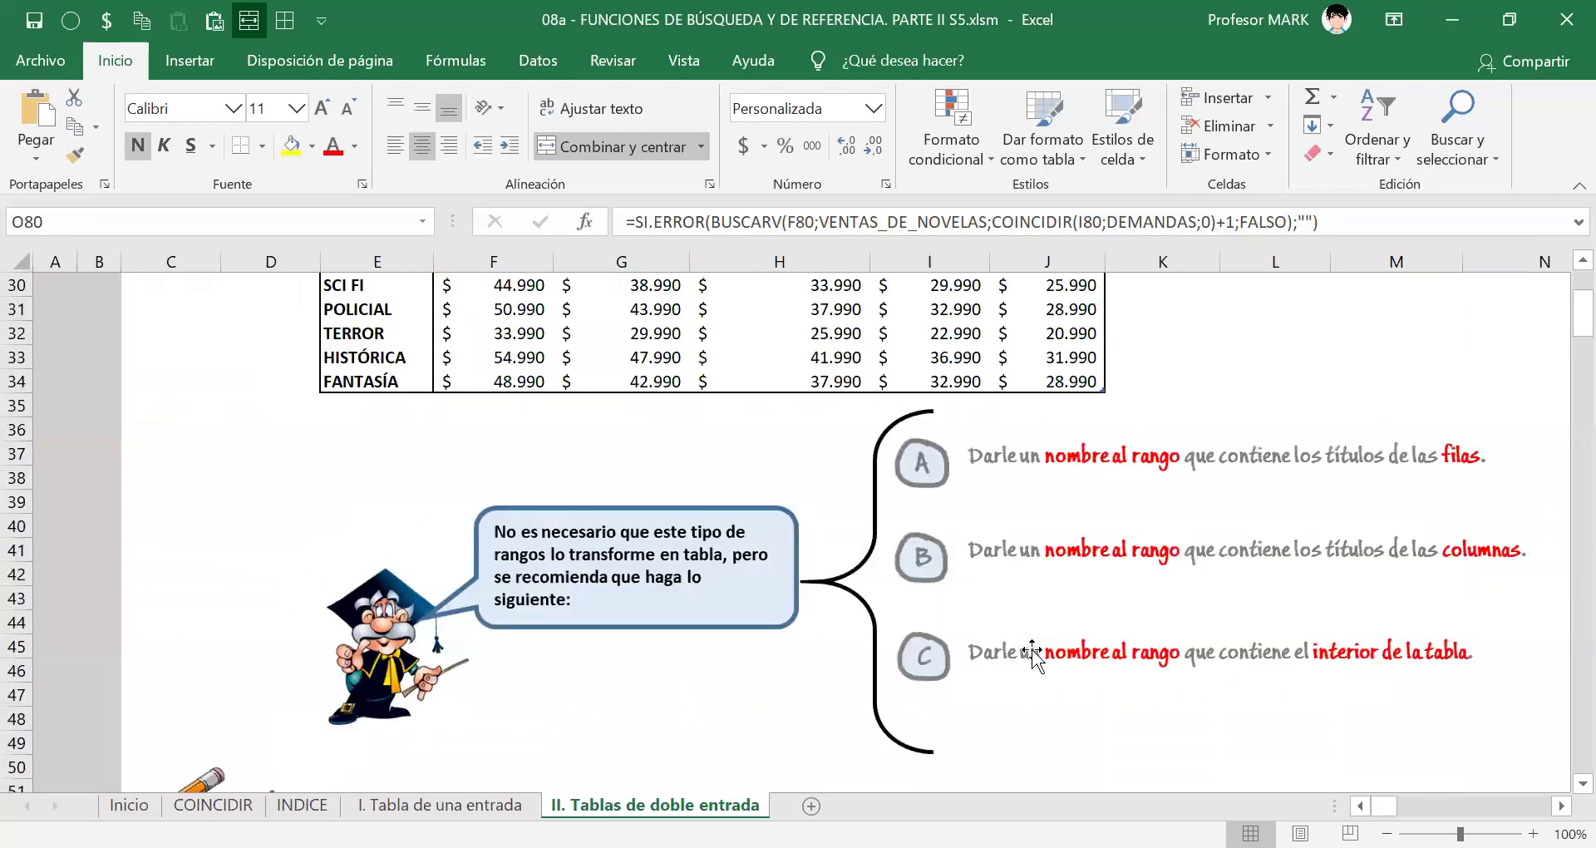
left_click_drag(495, 430, 1093, 428)
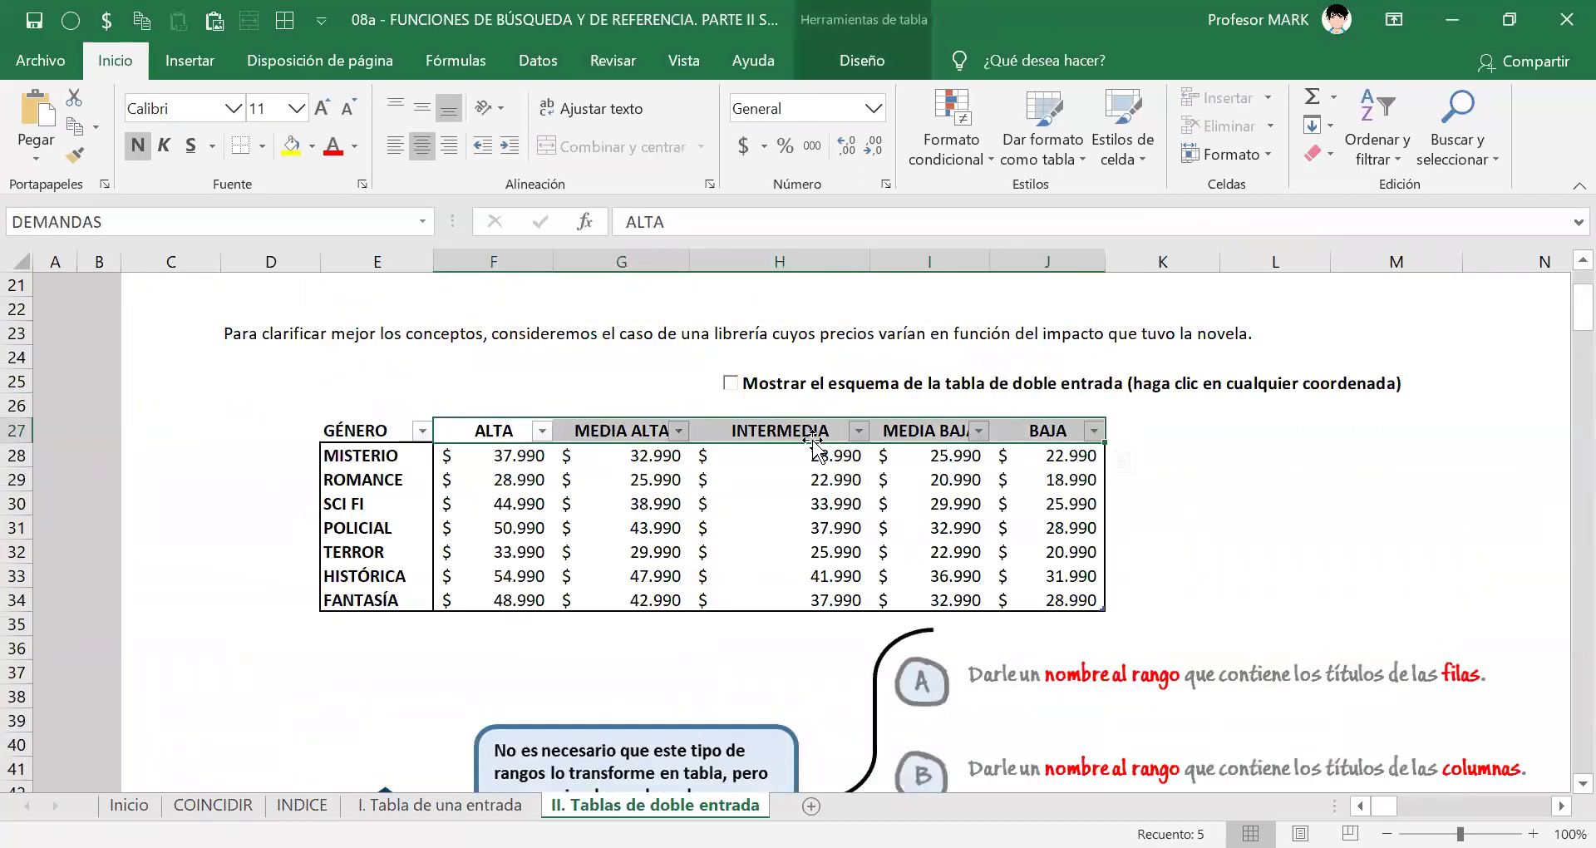
left_click_drag(349, 456, 1031, 605)
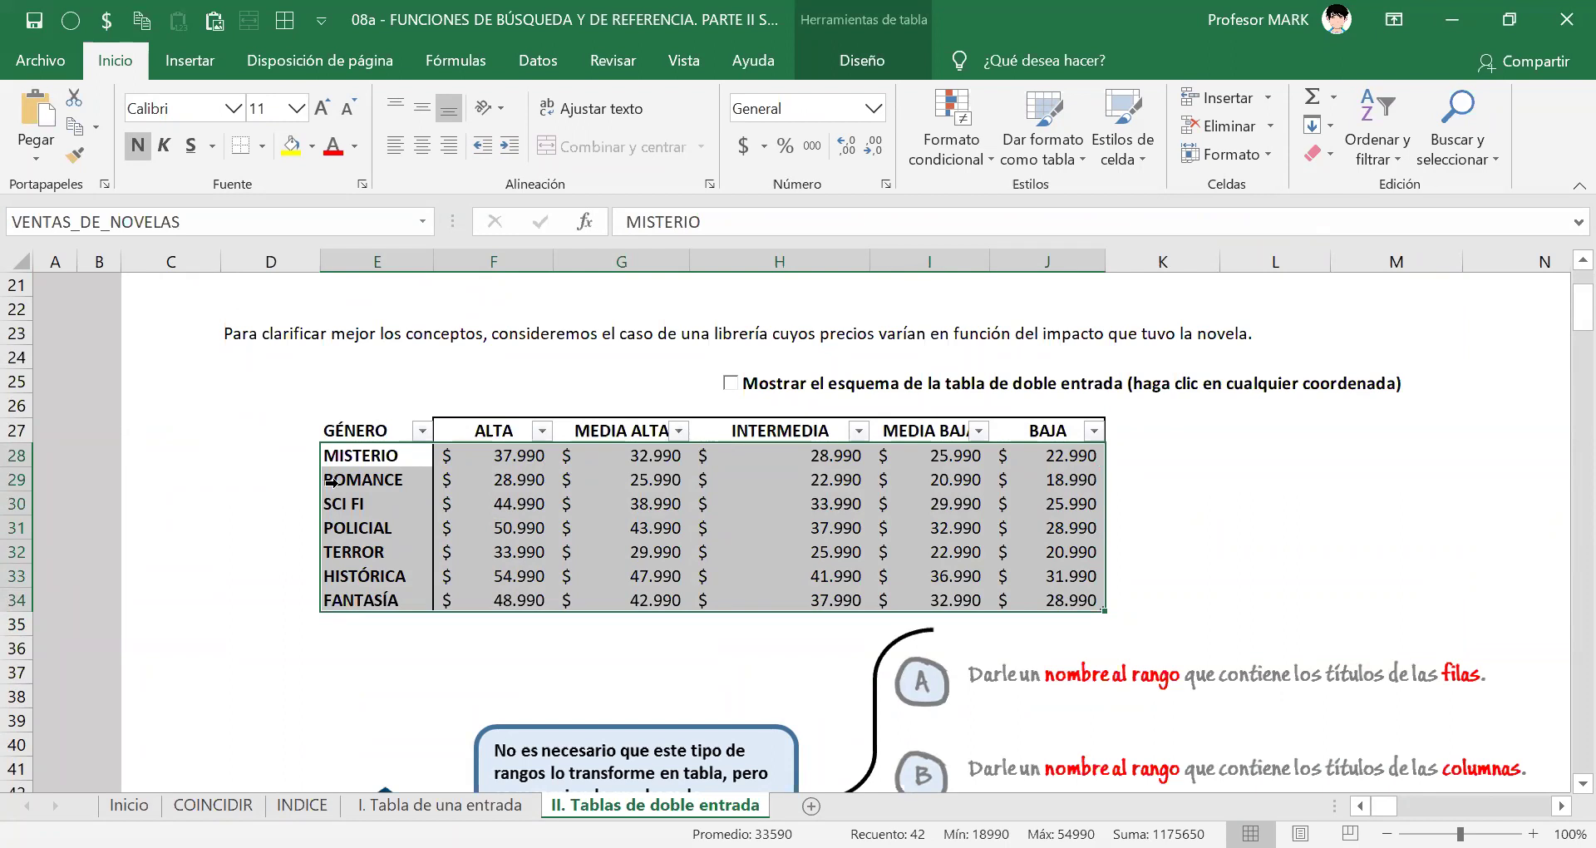
left_click(335, 426)
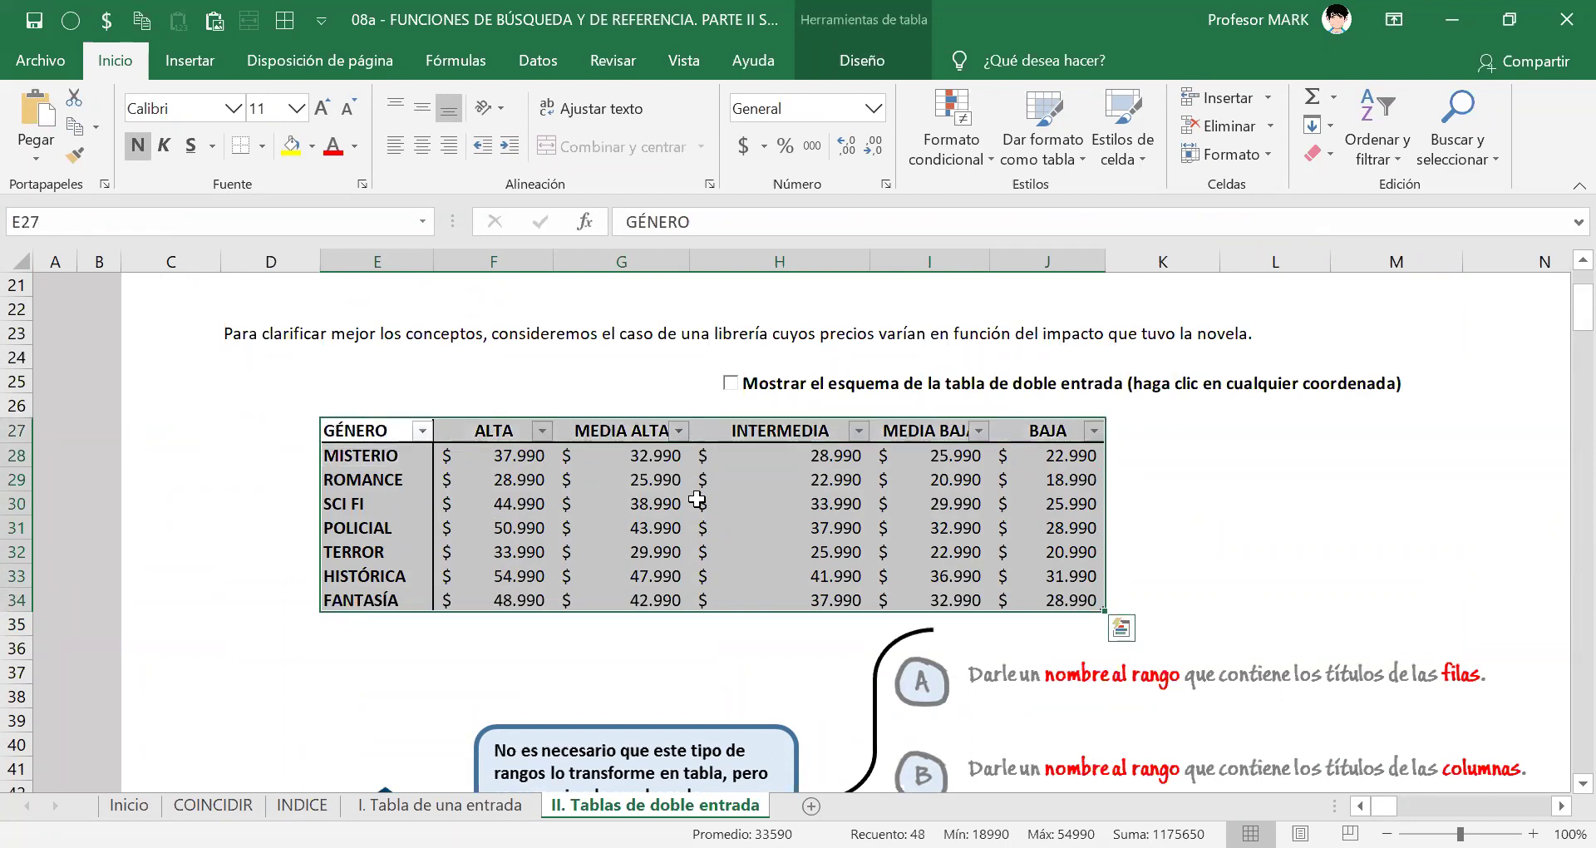
left_click(548, 504)
left_click_drag(358, 429, 1057, 602)
left_click_drag(387, 429, 1041, 594)
left_click_drag(395, 430, 1041, 429)
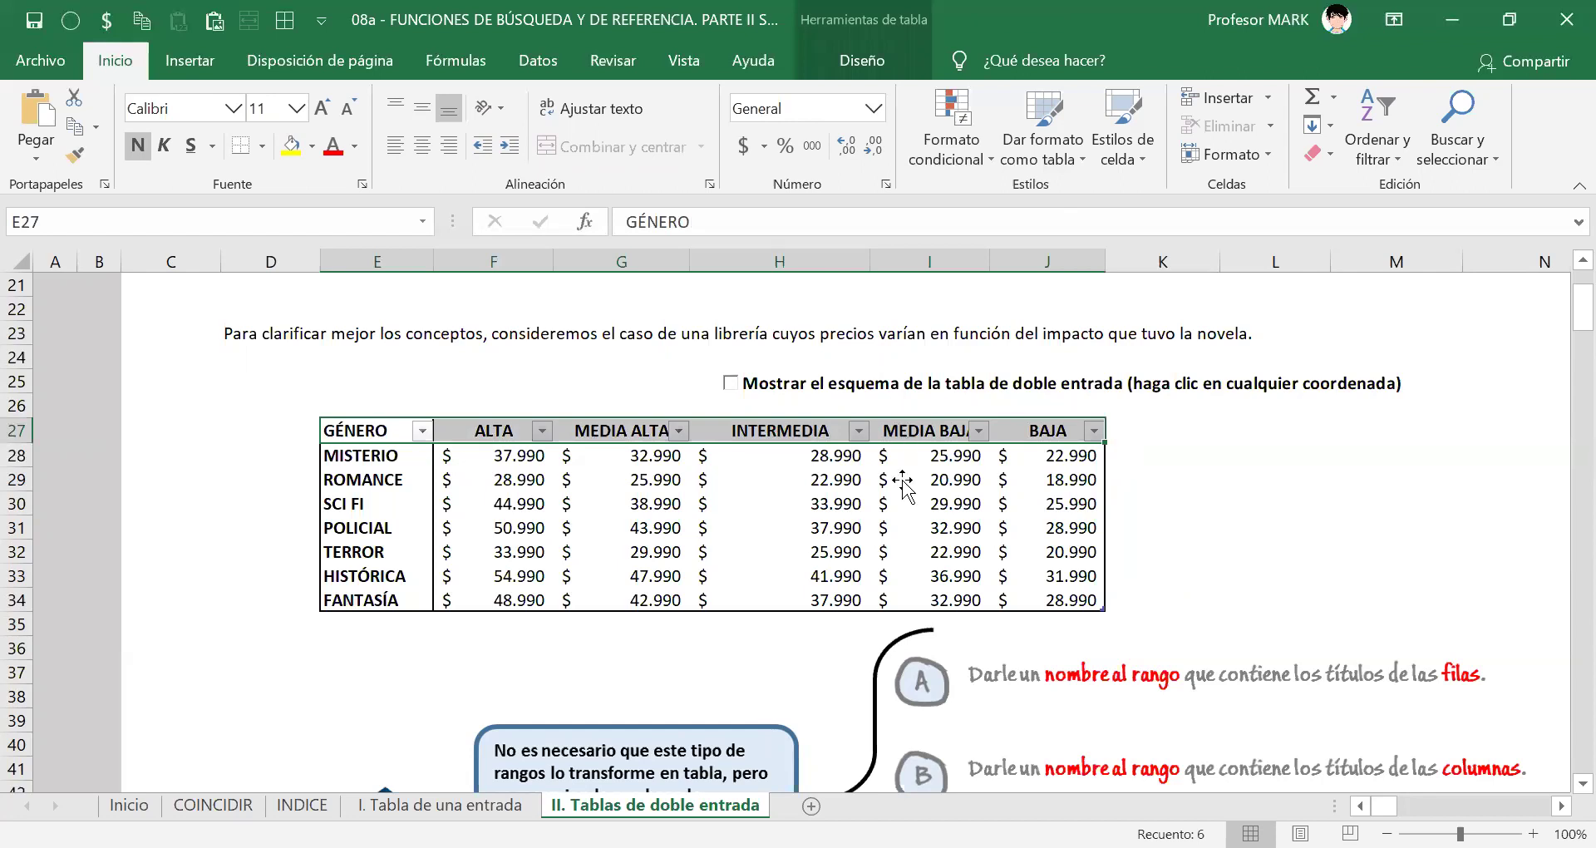
Review exercise 4's statement and blank transposed table, and select its first price cell F87, where ALTA meets MISTERIO.
scroll(914, 412, "down", 13)
scroll(926, 406, "down", 4)
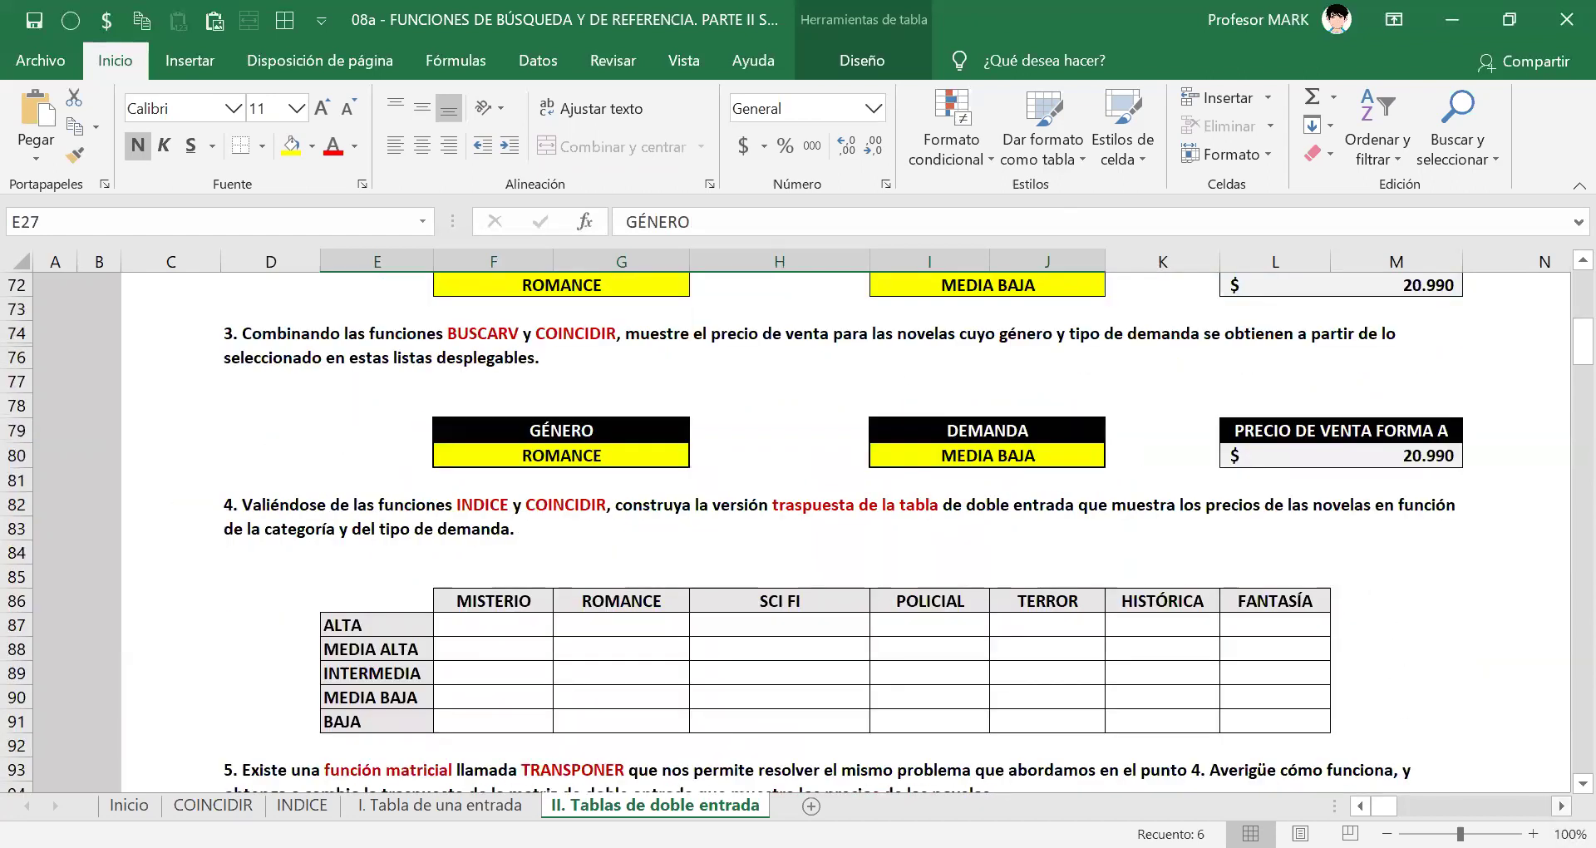
scroll(798, 532, "right", 6)
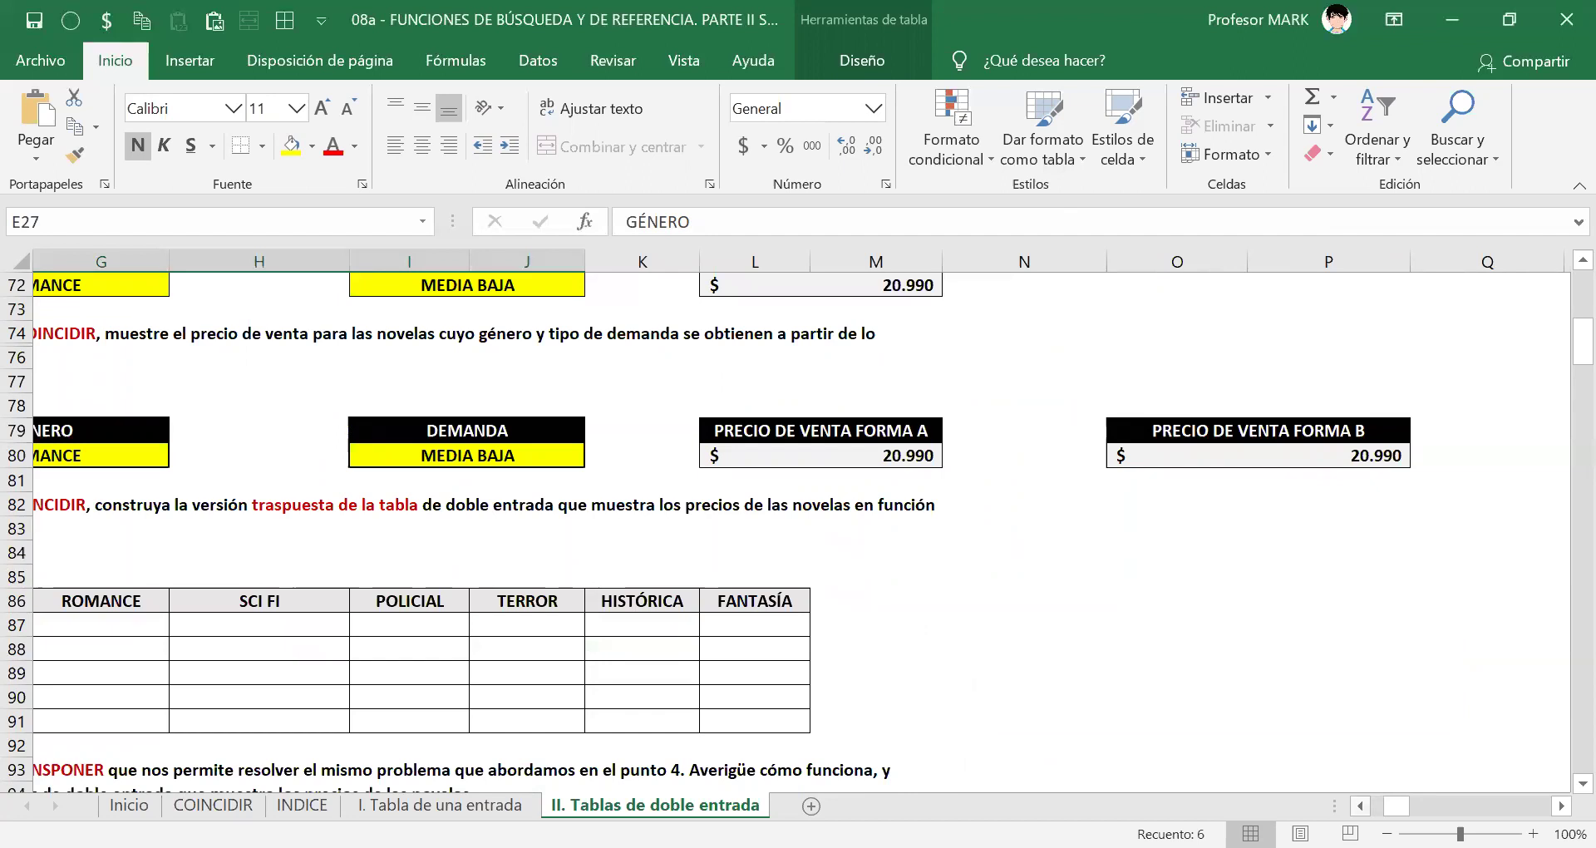
scroll(803, 532, "left", 3)
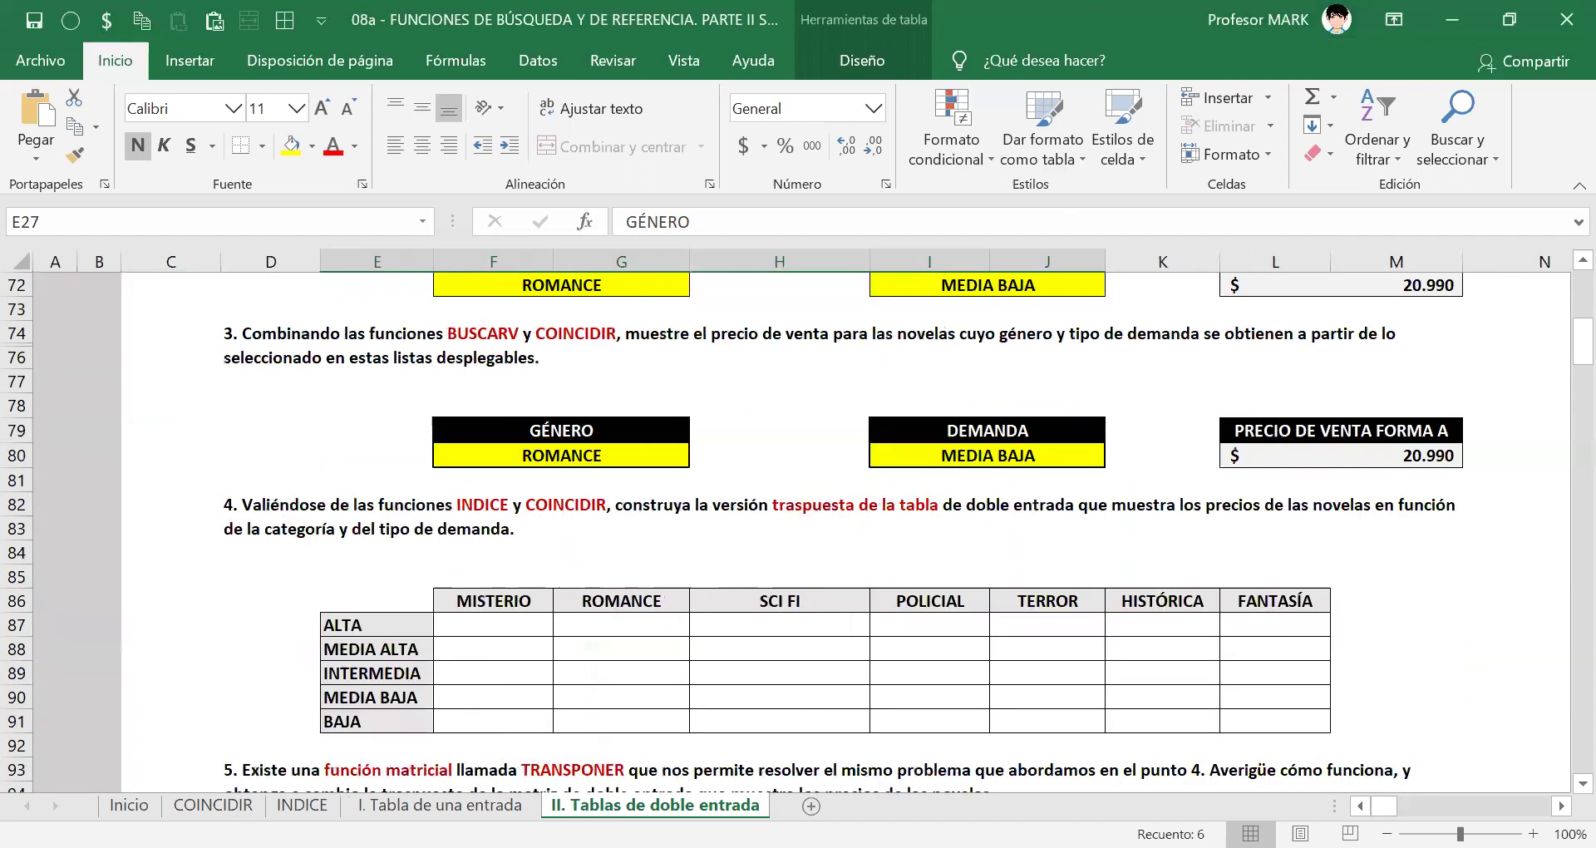
scroll(806, 552, "down", 2)
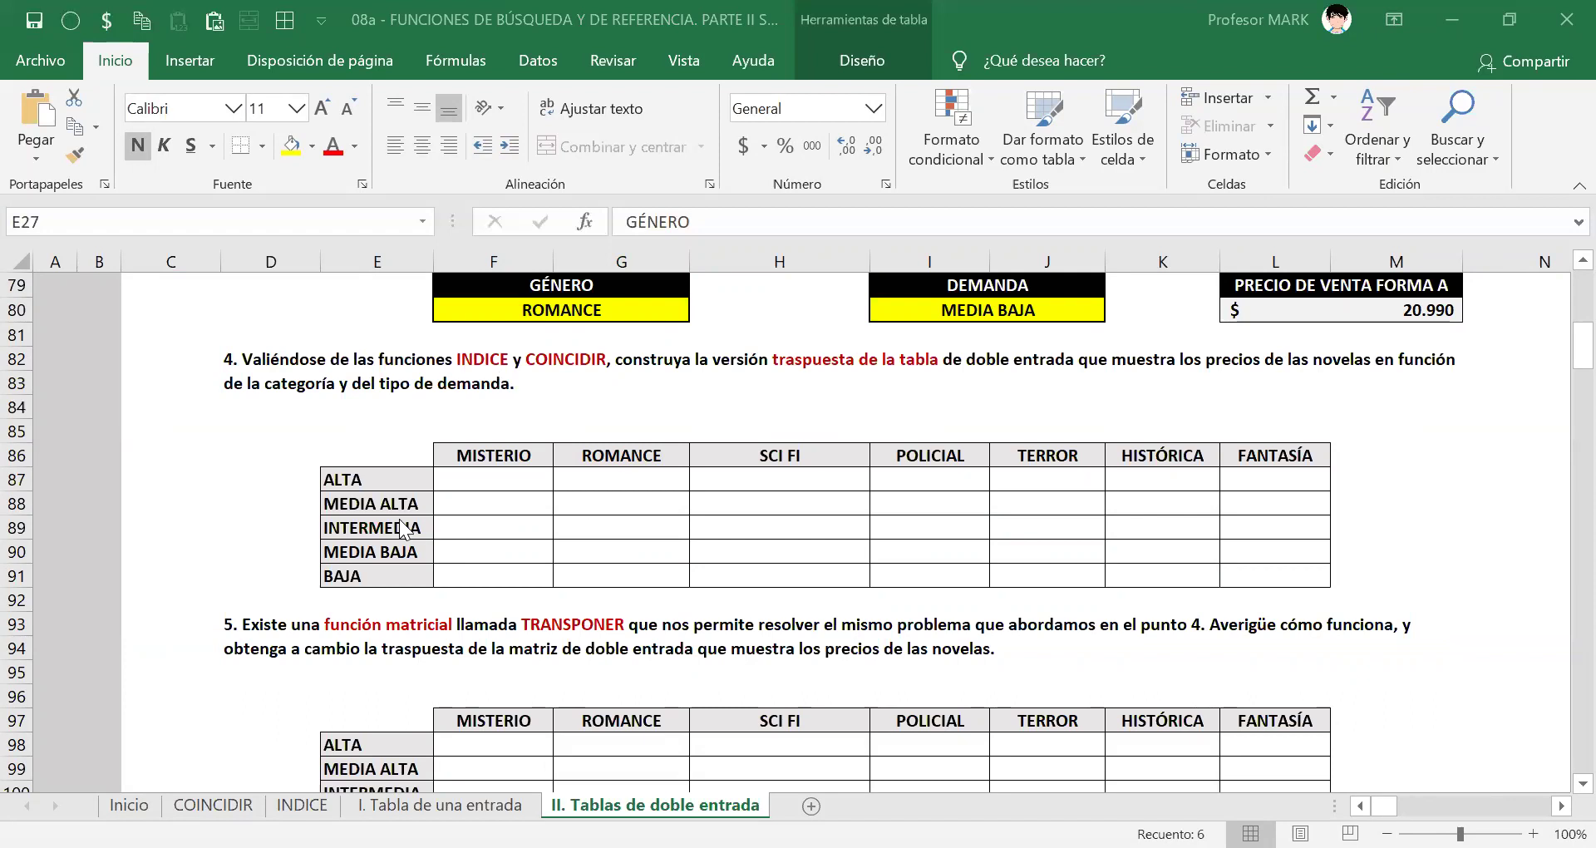
left_click(294, 374)
left_click_drag(294, 374, 464, 584)
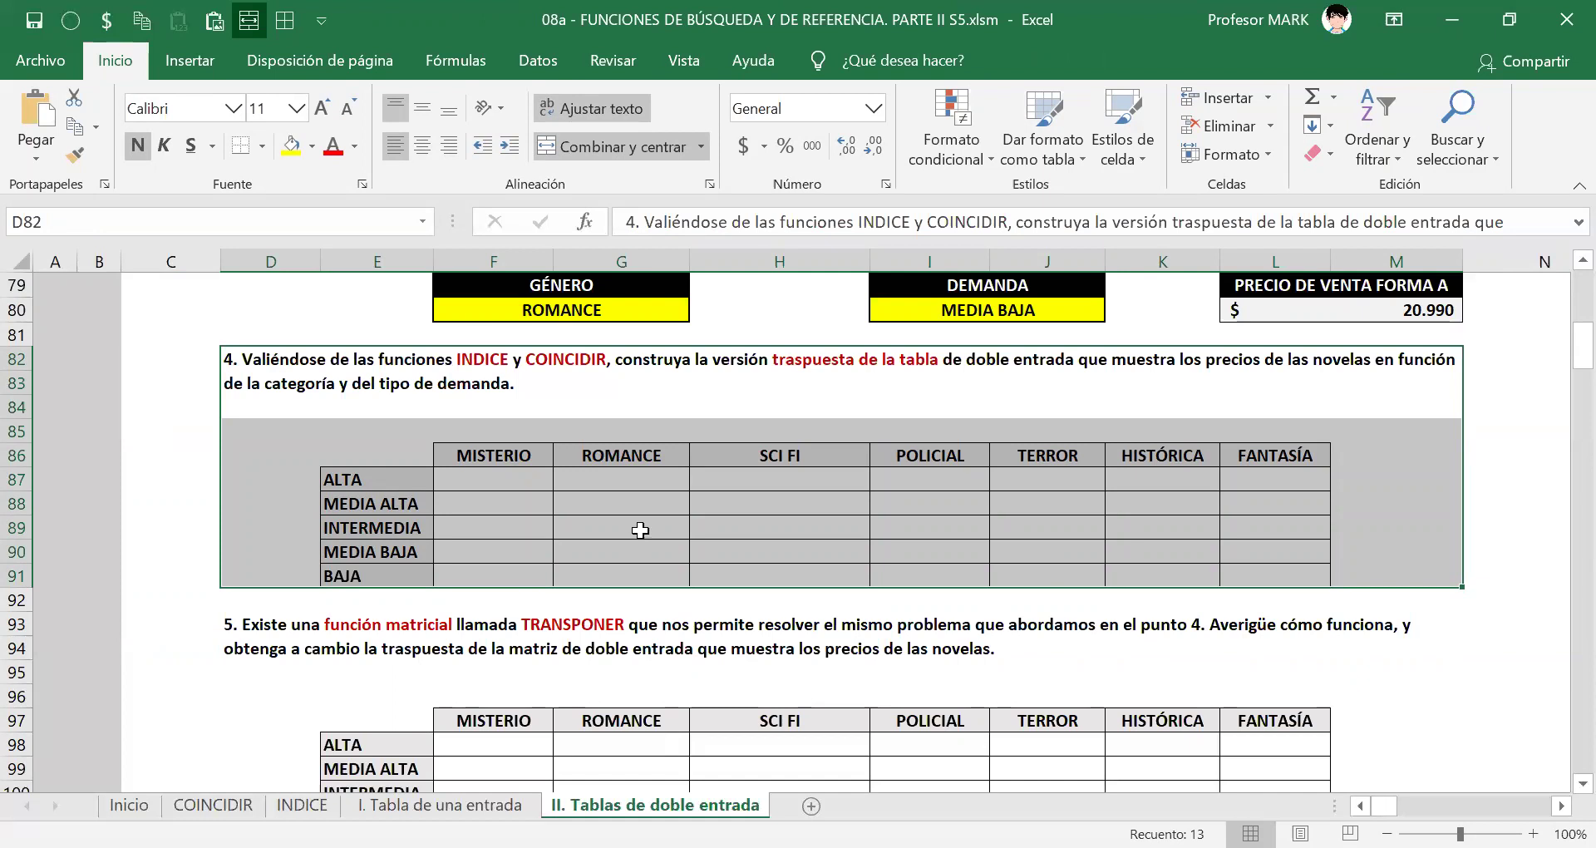
left_click(486, 480)
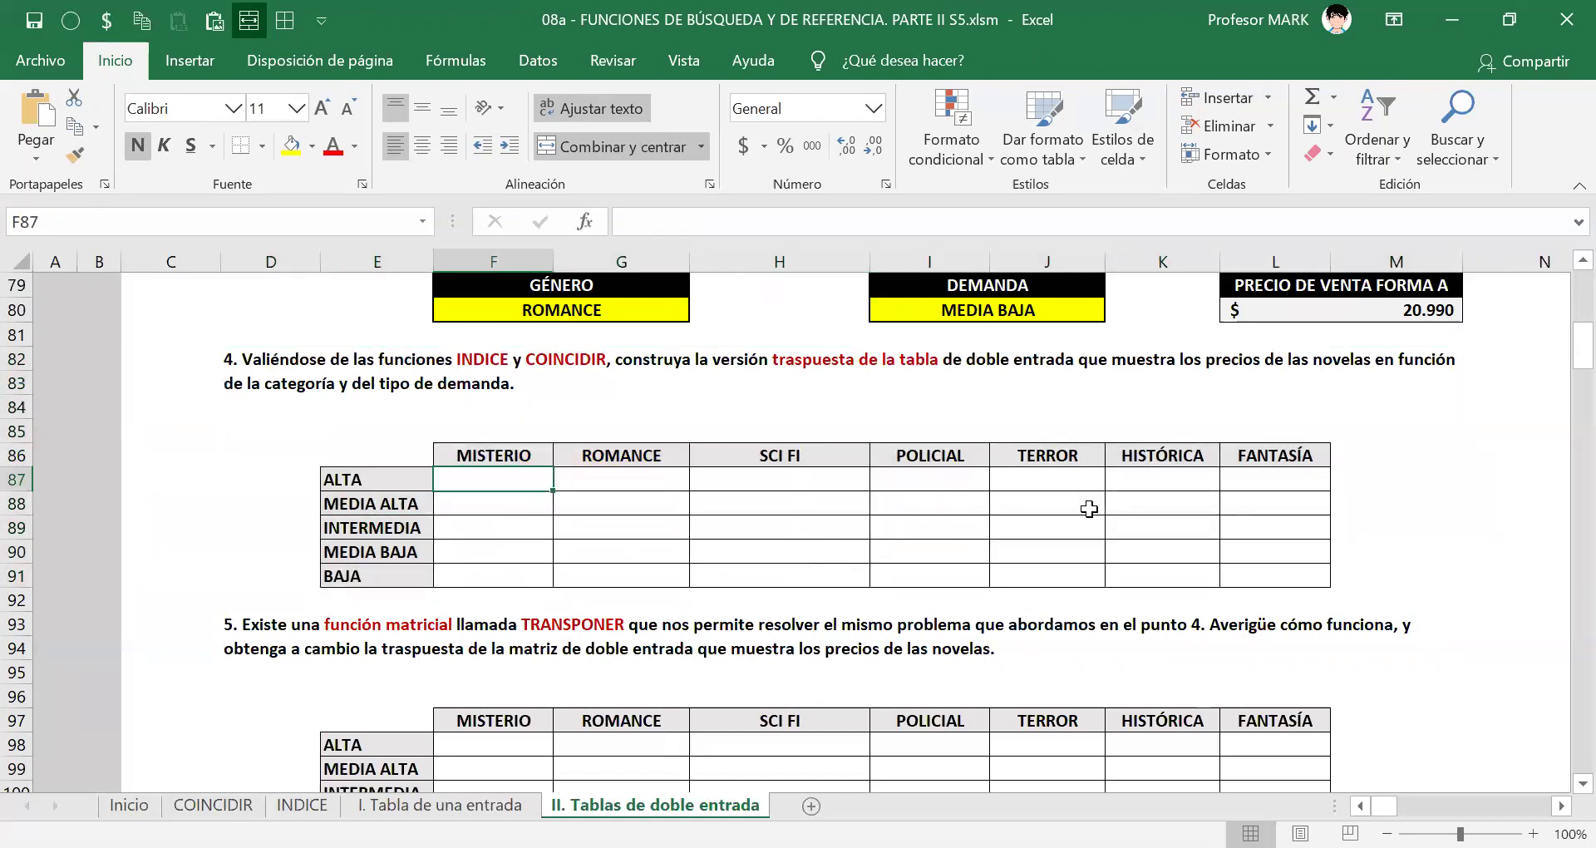
scroll(1087, 510, "up", 5)
scroll(1089, 511, "down", 4)
scroll(1089, 511, "down", 1)
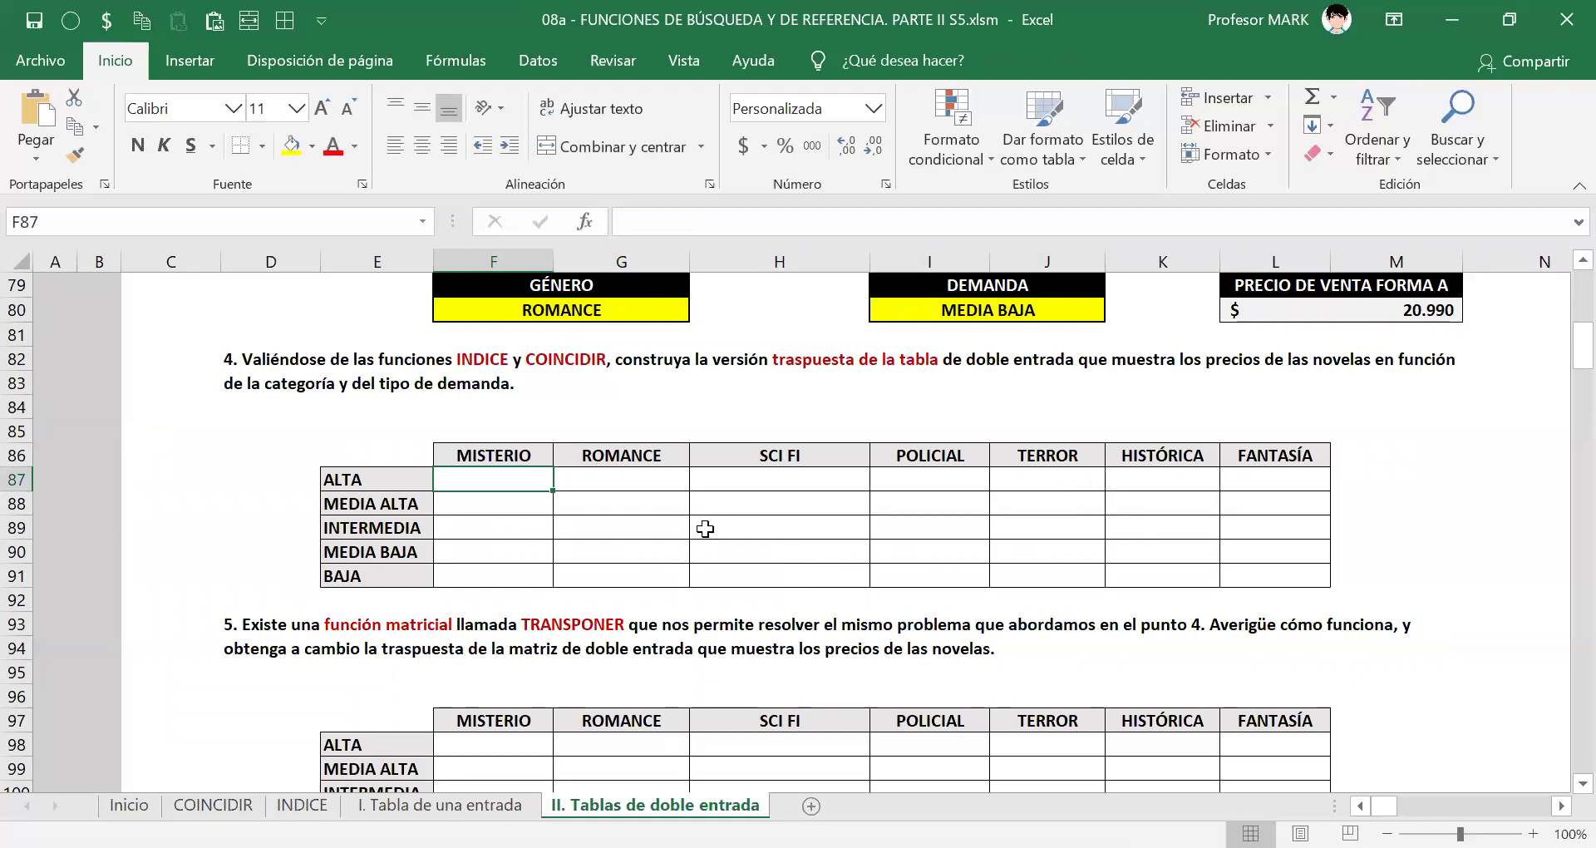
Compare the demand headings of the original novels table with the row labels E87:E91 of exercise 4's transposed table.
scroll(715, 482, "up", 11)
scroll(713, 482, "up", 8)
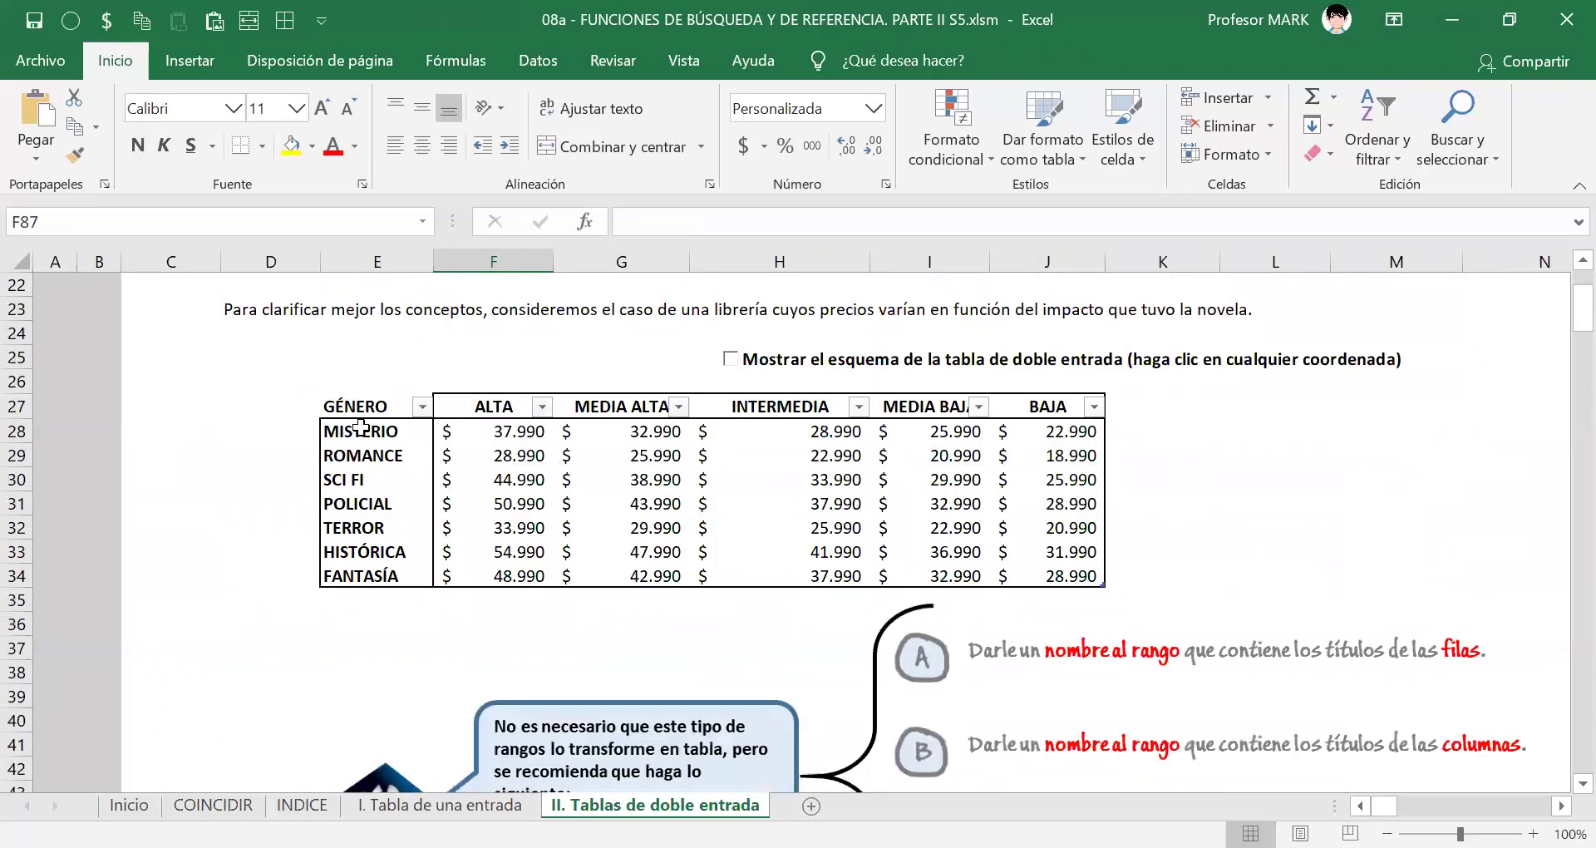
left_click_drag(491, 406, 1077, 408)
scroll(792, 597, "down", 14)
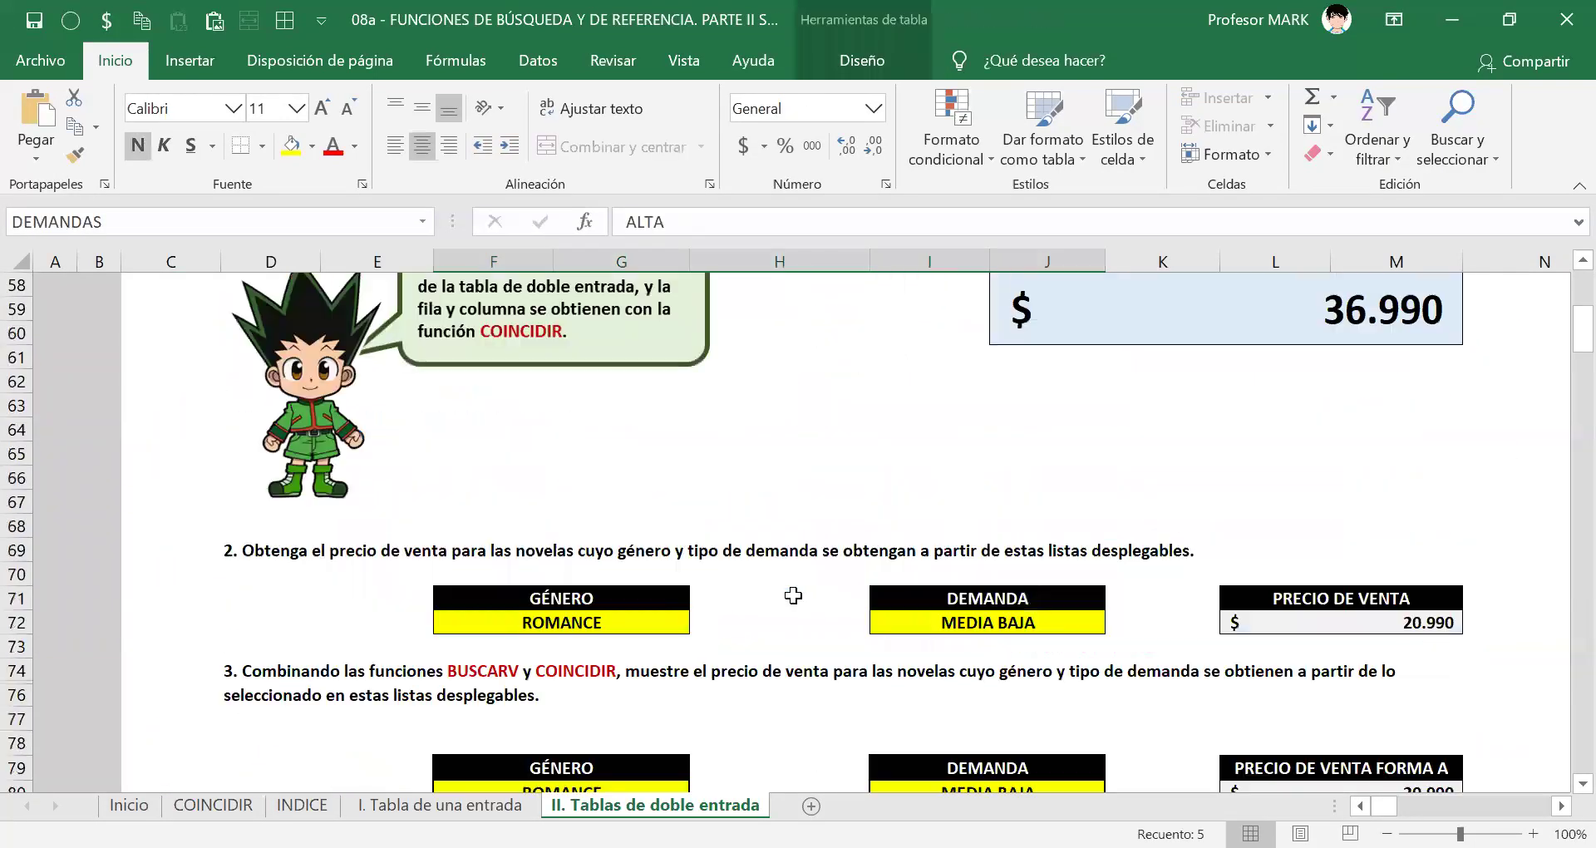
scroll(792, 597, "down", 6)
left_click_drag(333, 405, 350, 497)
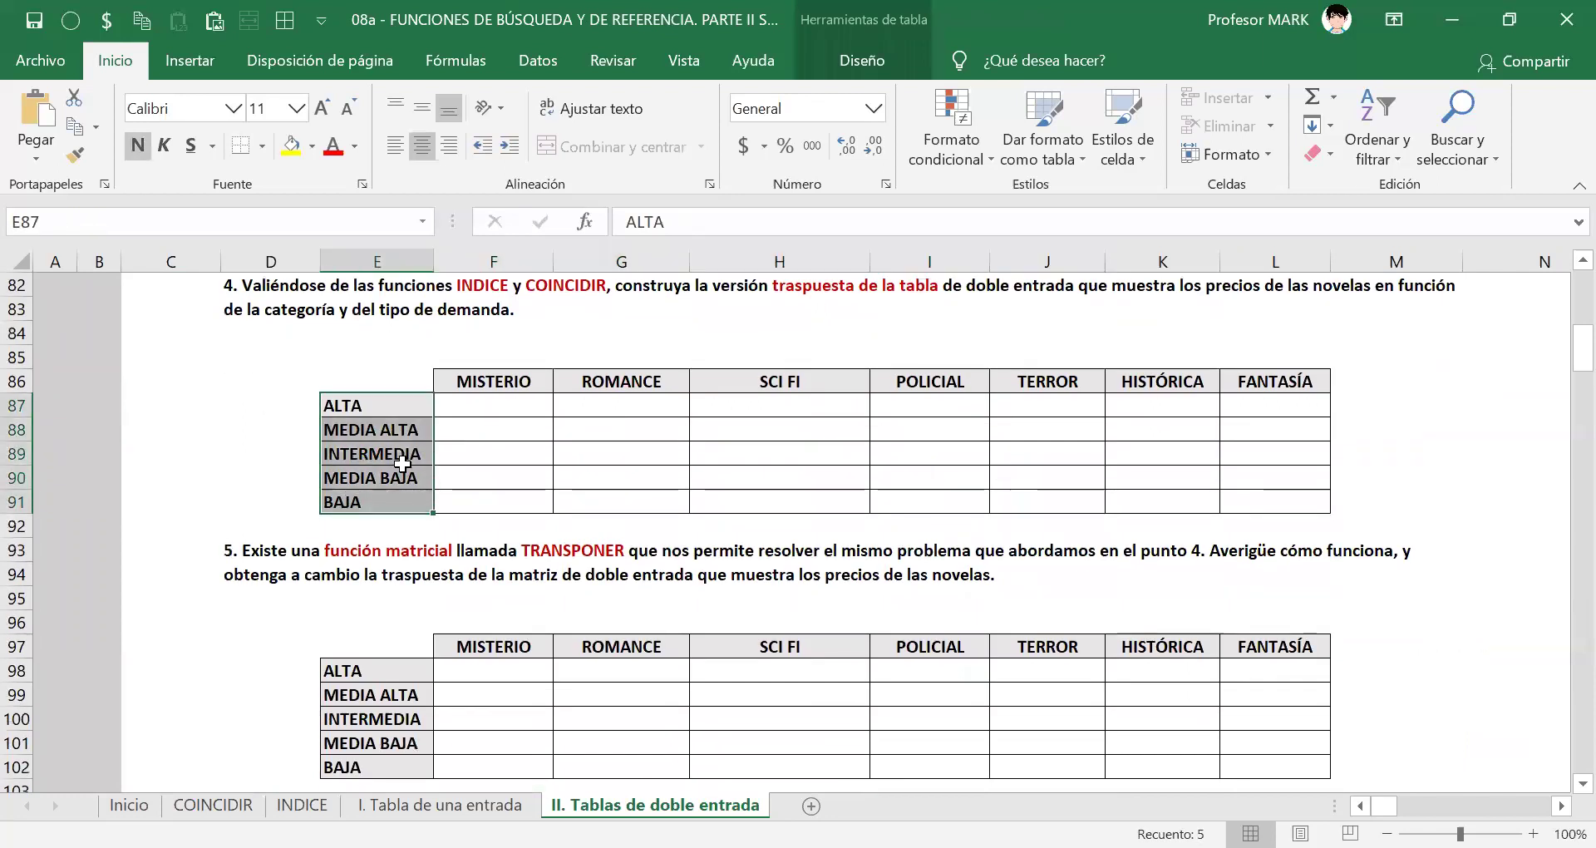
left_click(523, 404)
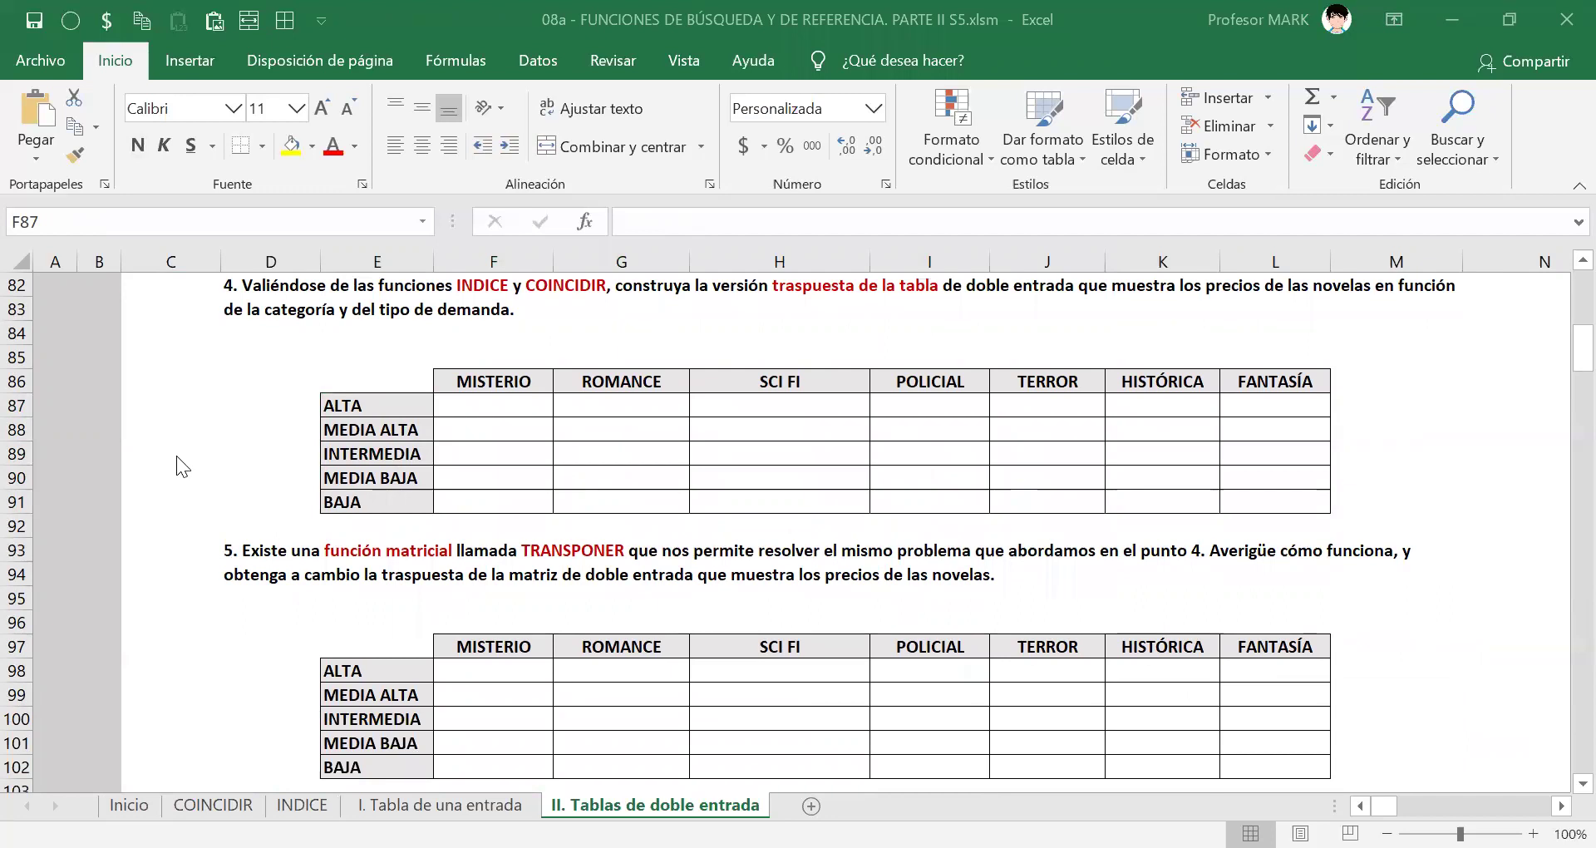
Review exercise 4's statement against the blank price block F87:L91 and its first cells in the ALTA row.
left_click(504, 399)
left_click_drag(567, 402, 1284, 501)
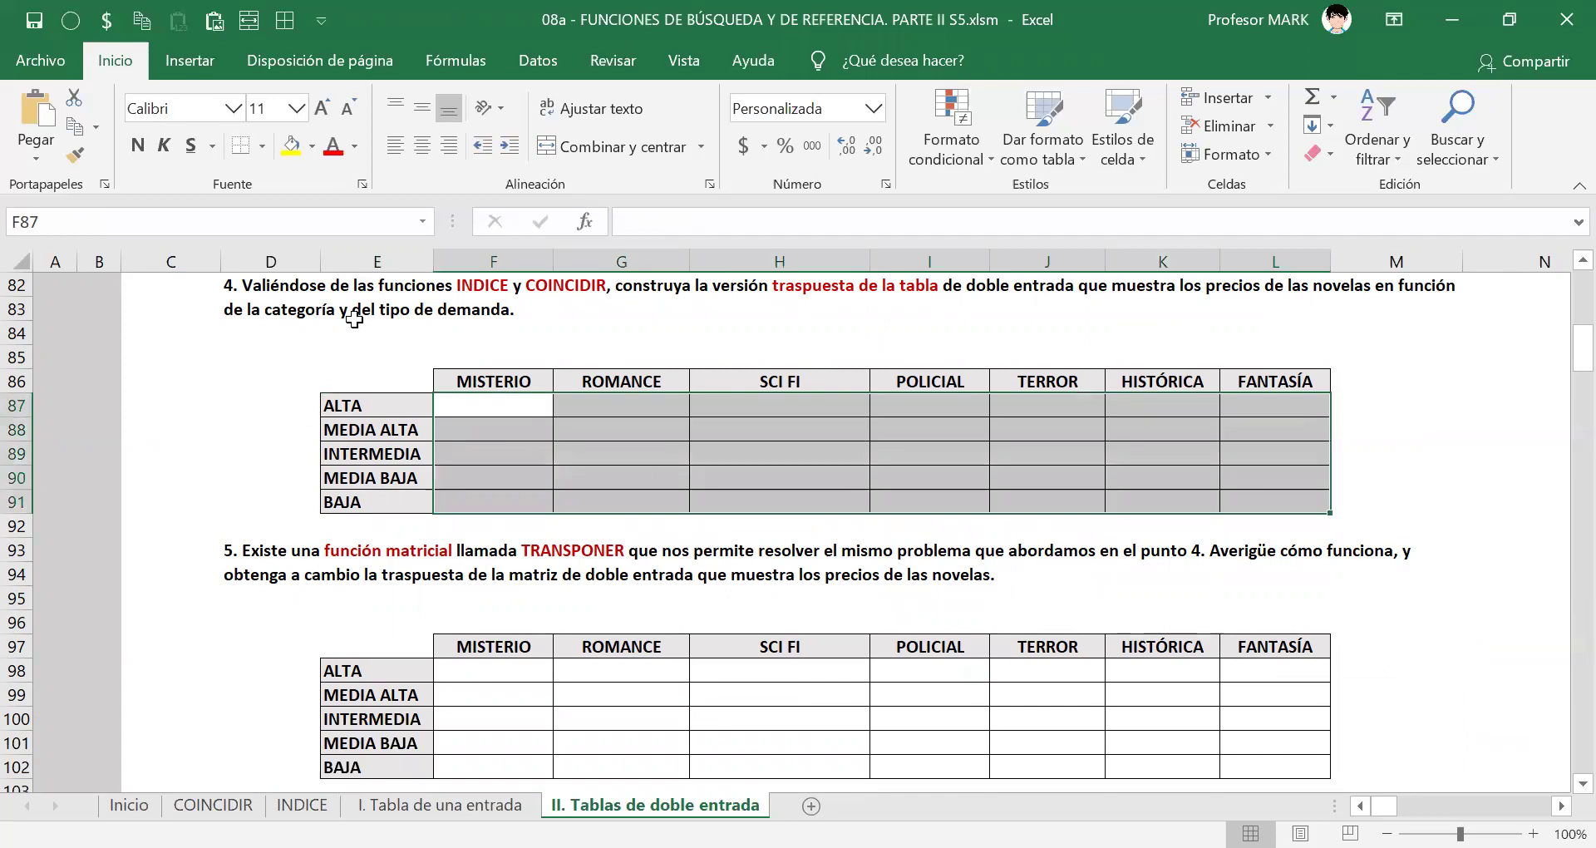
scroll(408, 399, "up", 1)
left_click(447, 366)
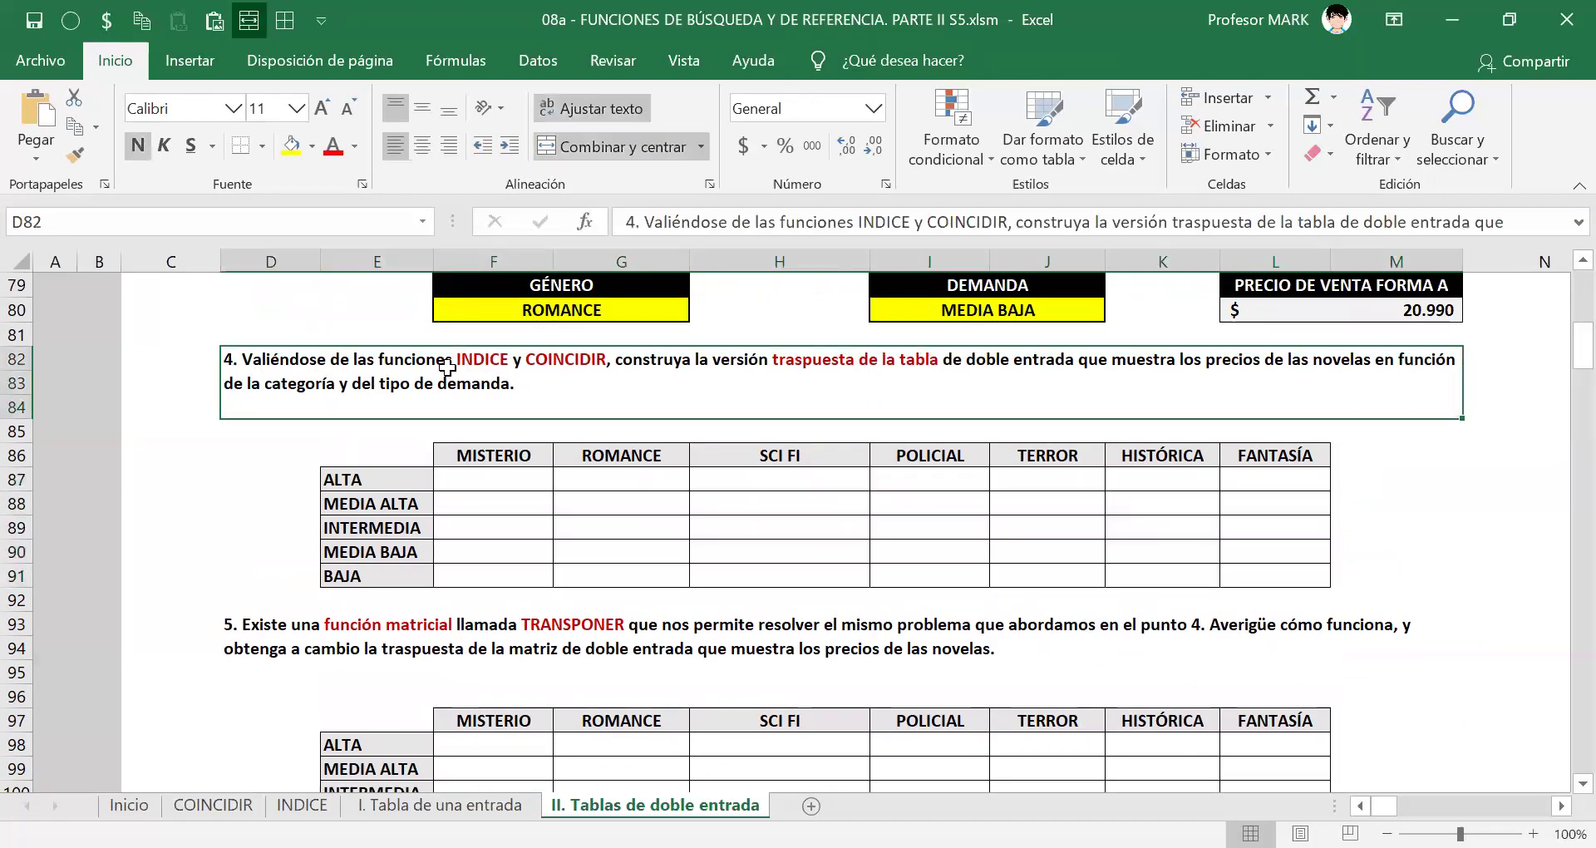
left_click_drag(493, 479, 1236, 582)
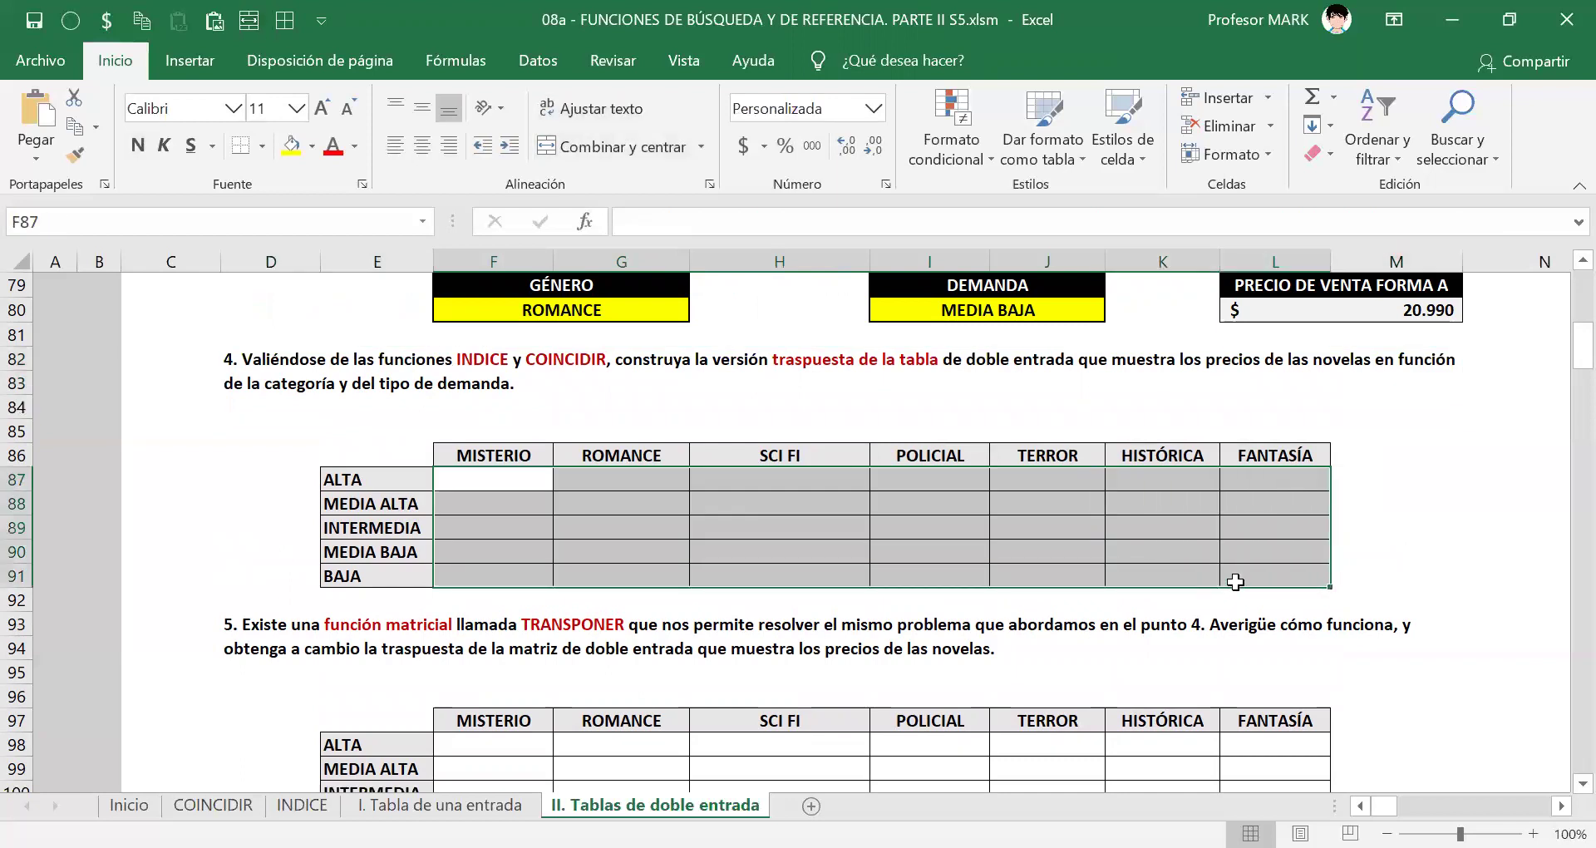
left_click(462, 482)
left_click(582, 479)
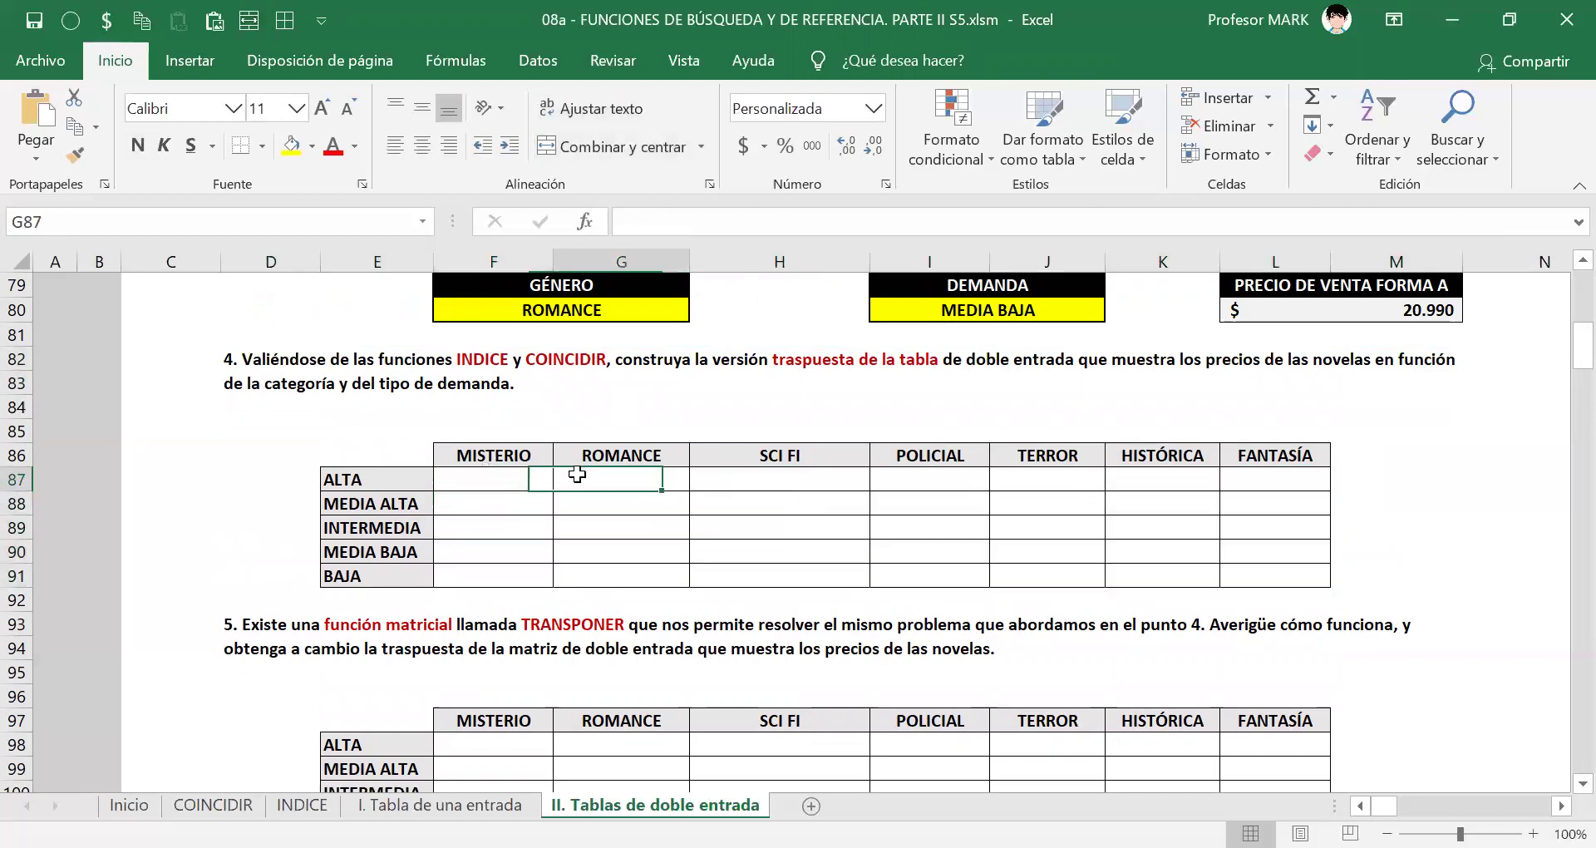
left_click(765, 481)
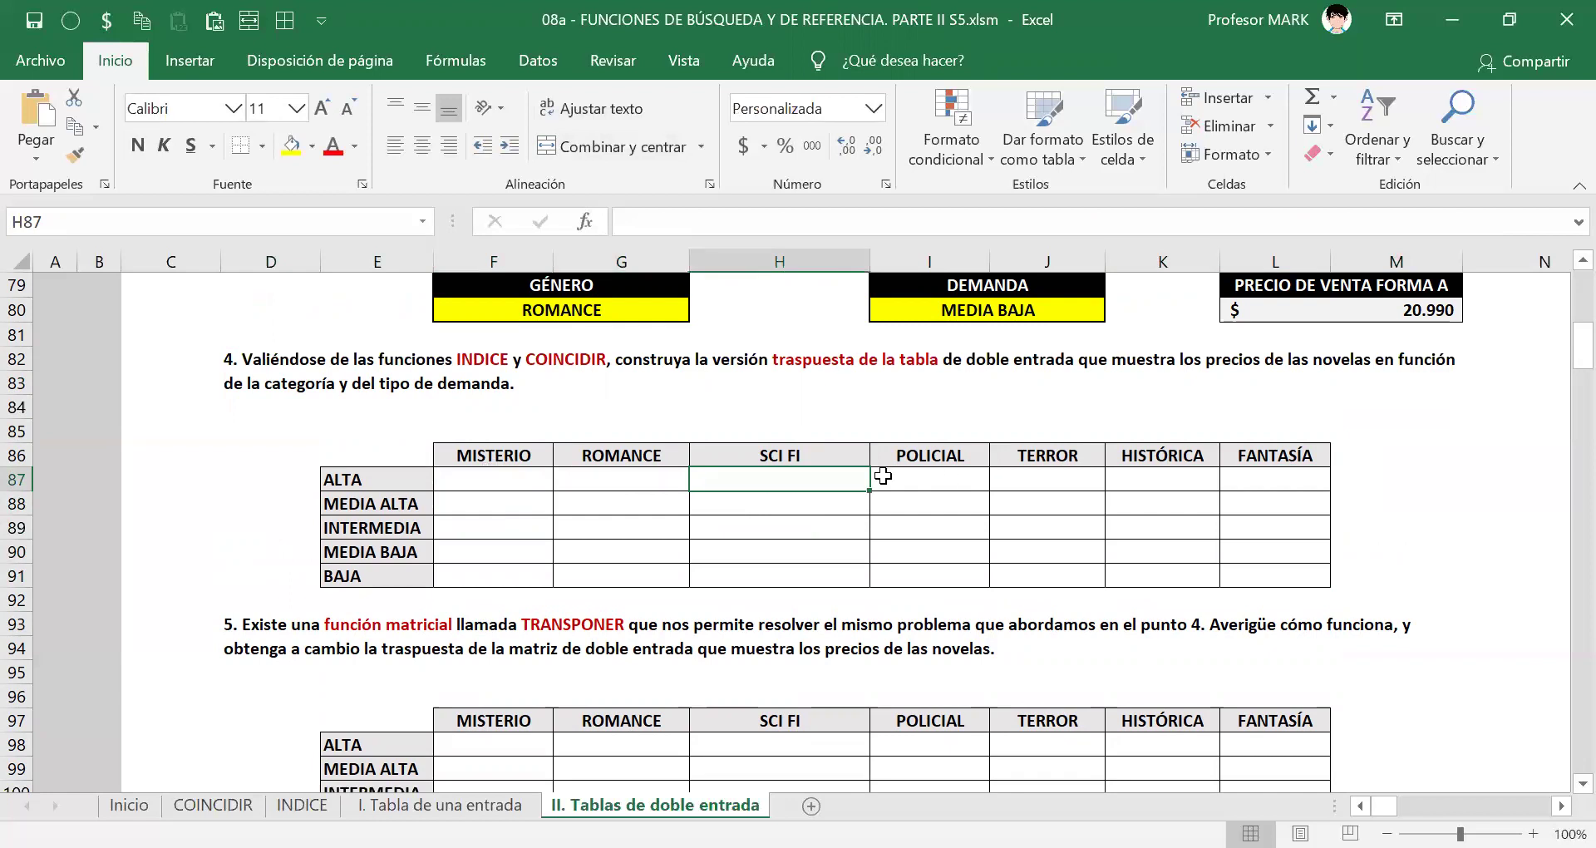
Go through the blank price cells of exercise 4's table column by column, from MISTERIO to FANTASÍA.
left_click(479, 472)
left_click(490, 501)
left_click_drag(499, 487, 499, 575)
left_click_drag(640, 482, 642, 574)
left_click_drag(768, 489, 762, 582)
left_click_drag(935, 482, 1055, 578)
left_click(1092, 499)
left_click_drag(1189, 555, 1256, 598)
left_click_drag(1285, 481, 1290, 572)
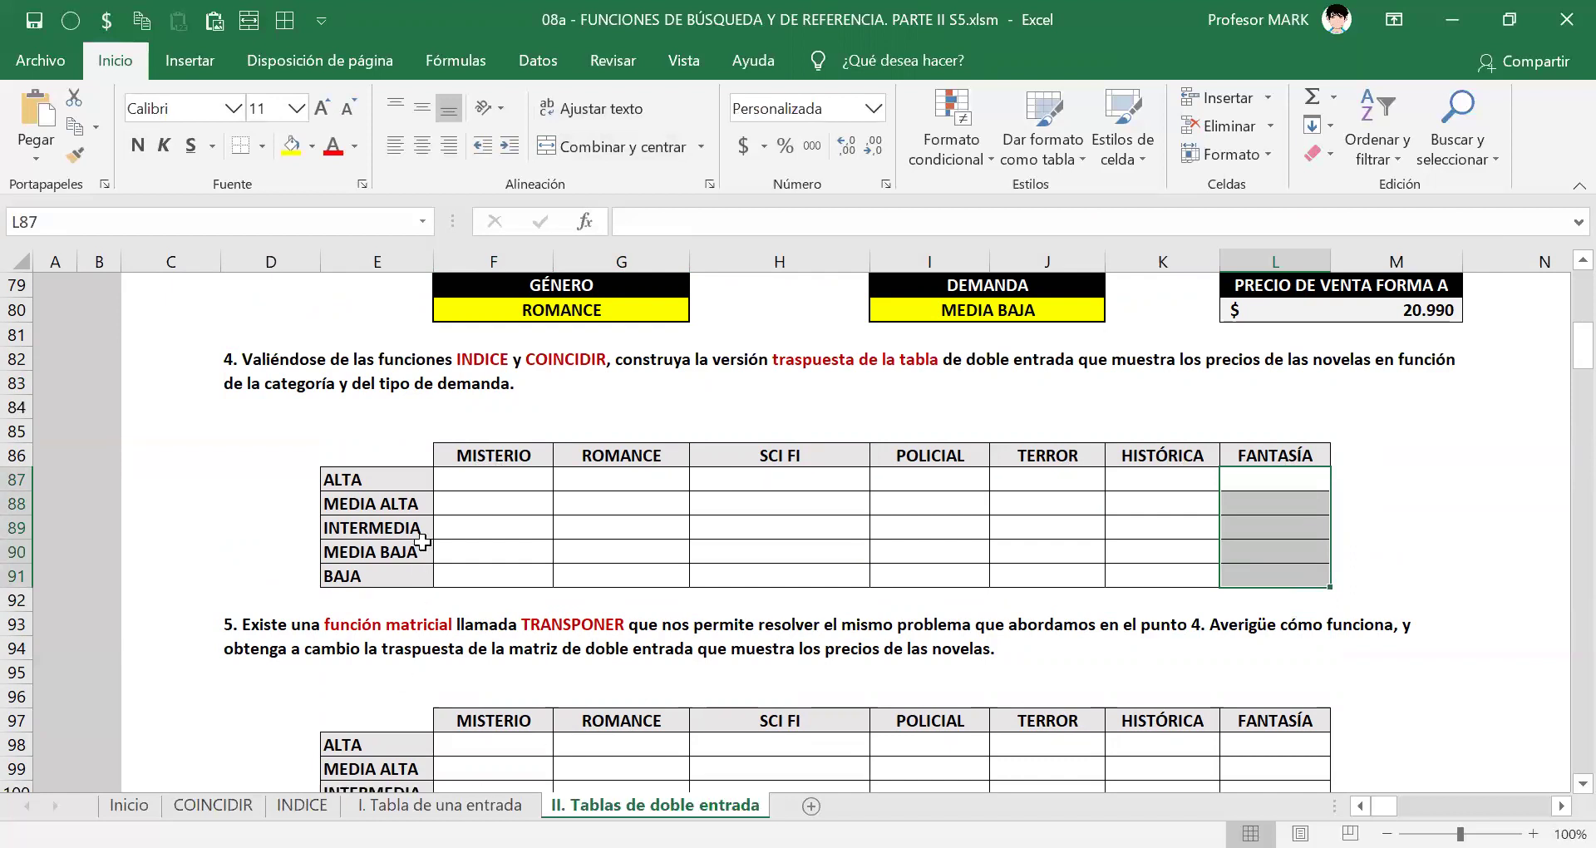
Enter the placeholder PPPPPPPP in F87, then select the price block F87:L91 and clear it.
left_click(483, 480)
type("PPPPPPPP")
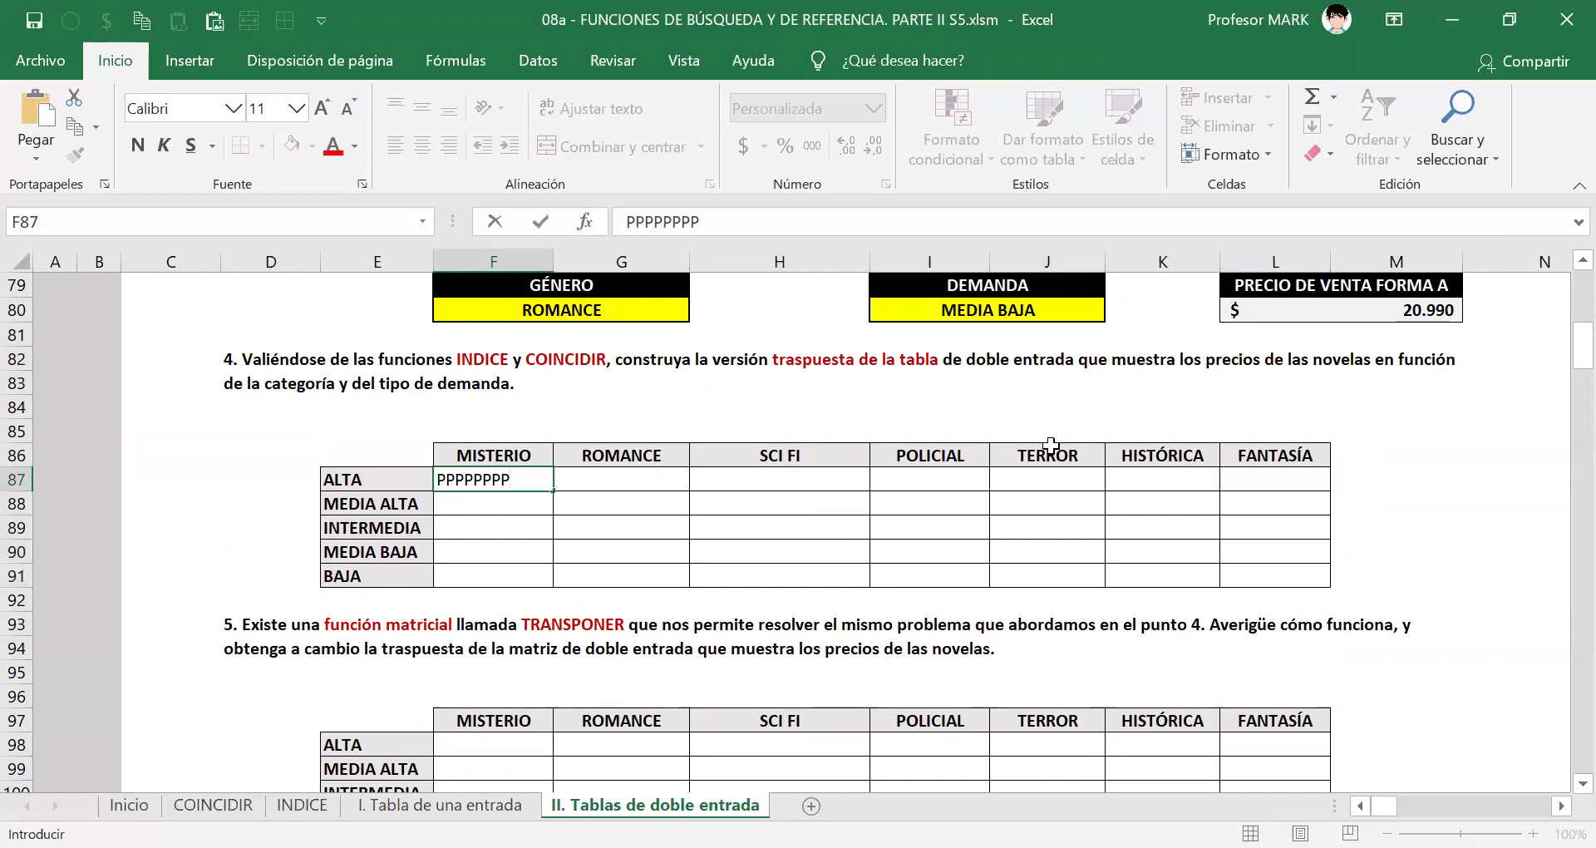
key("Return")
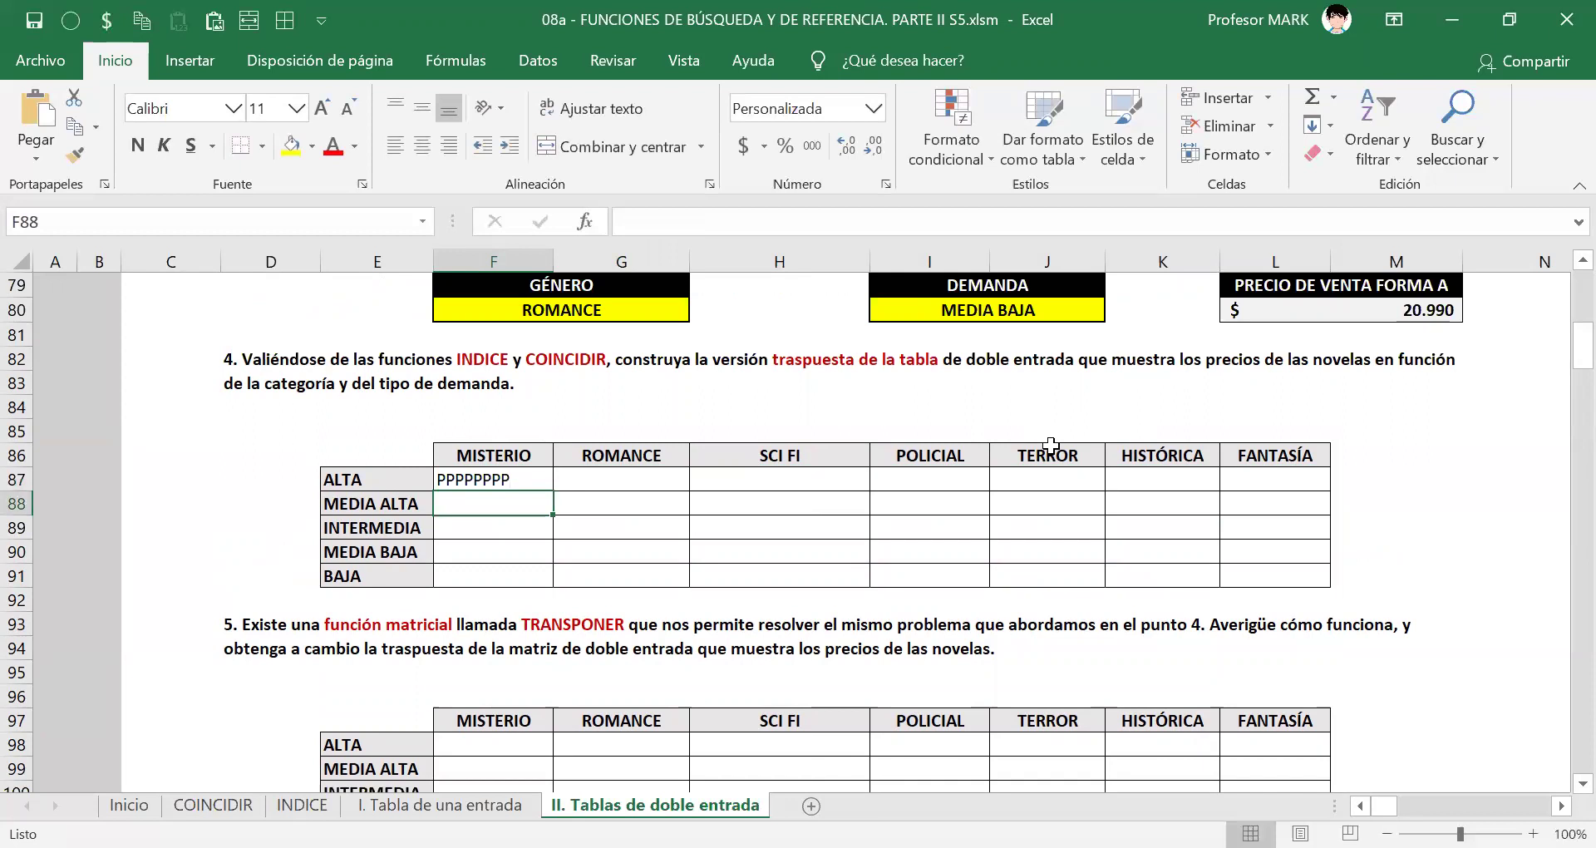
left_click(491, 479)
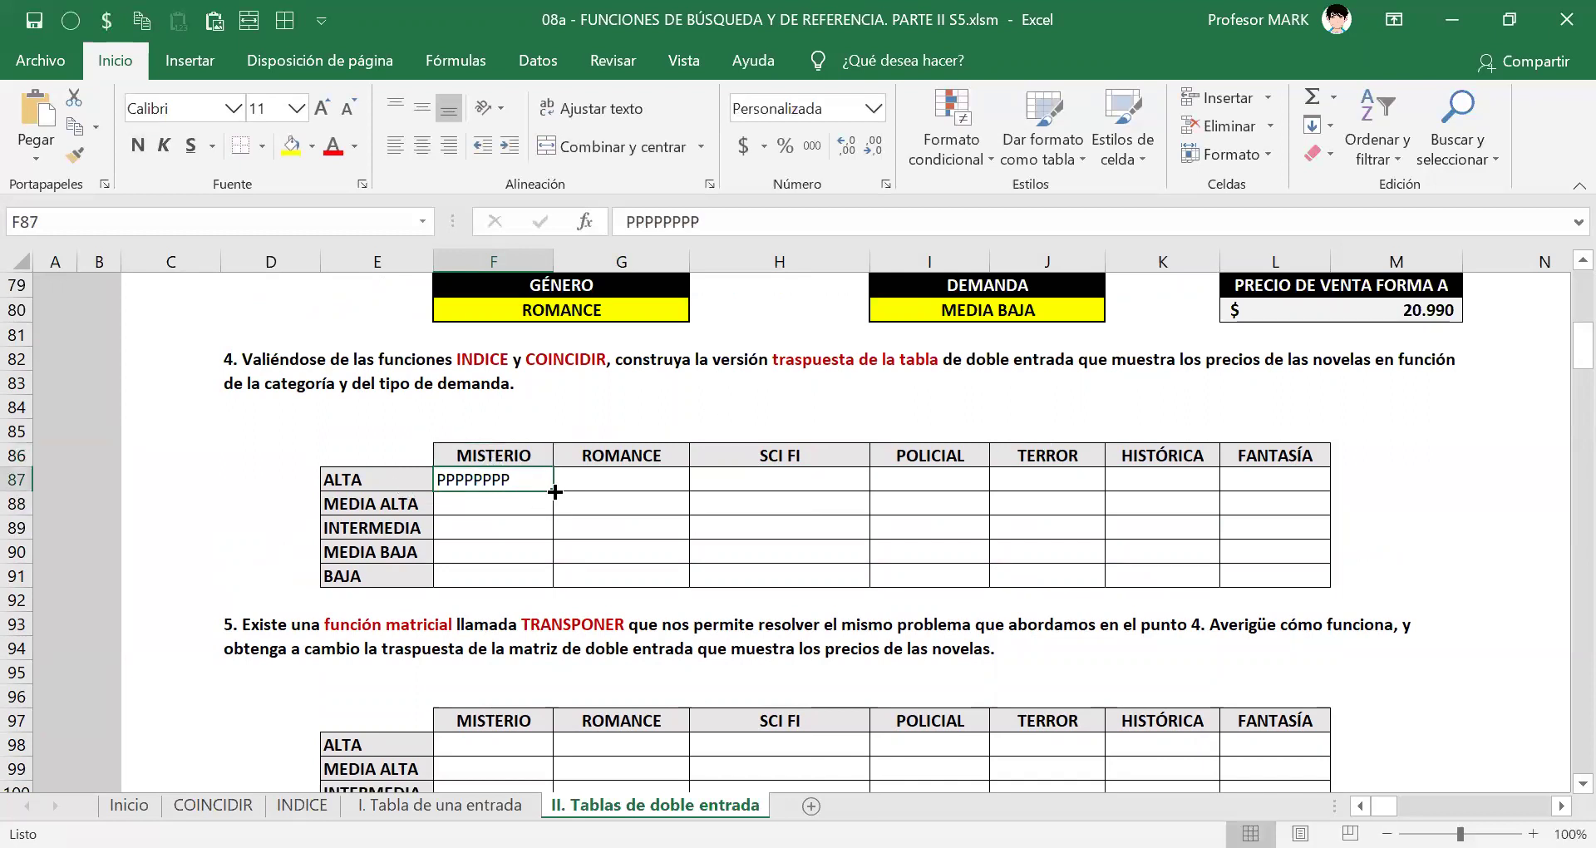
left_click_drag(542, 488, 1266, 582)
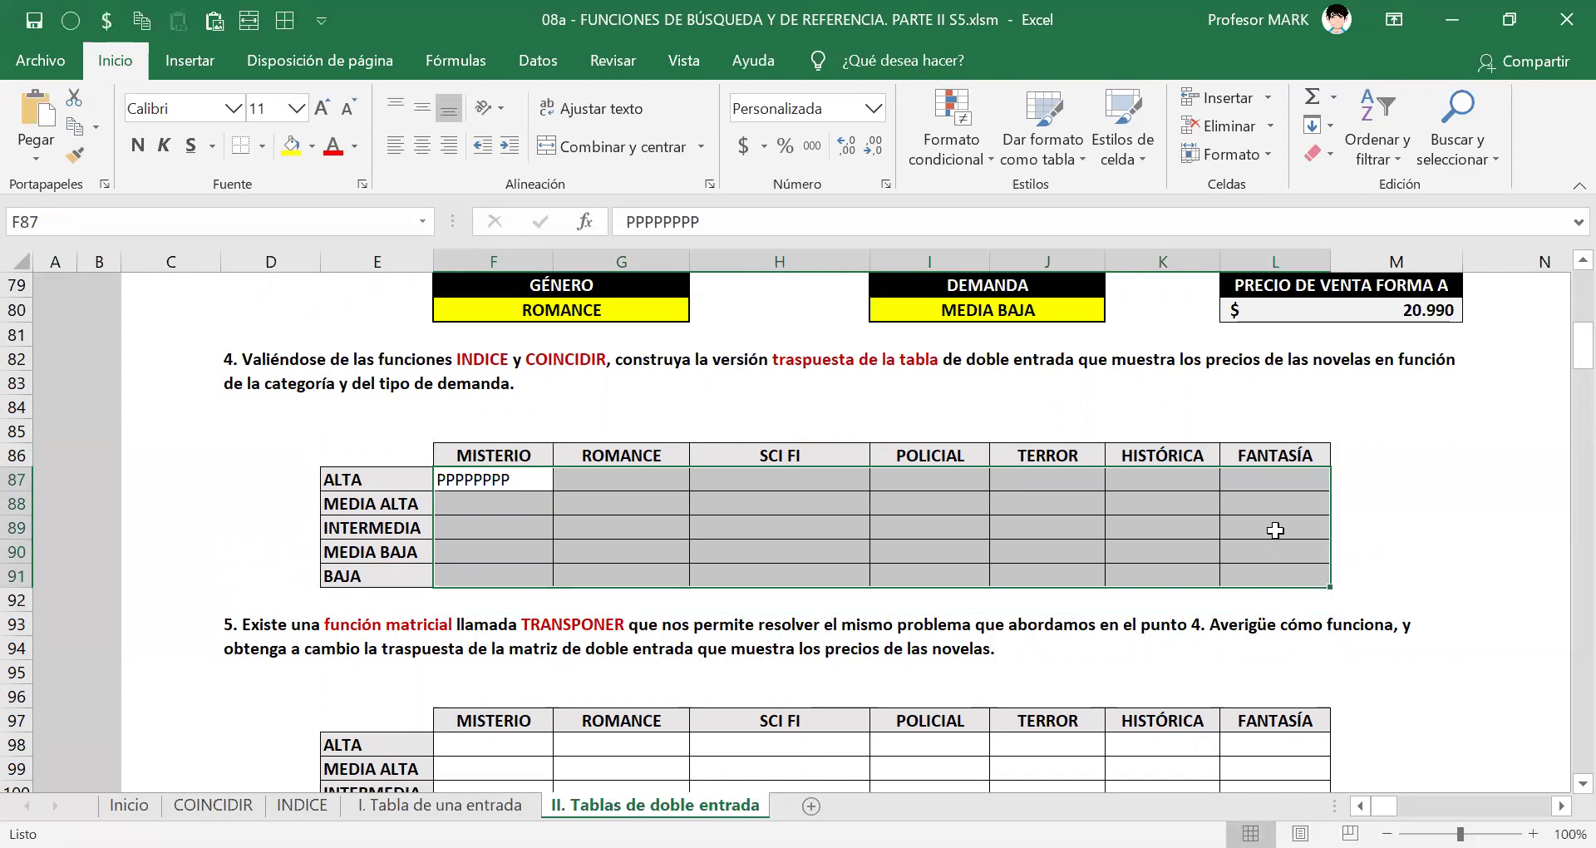
type("PPPPPPPP")
key("Escape")
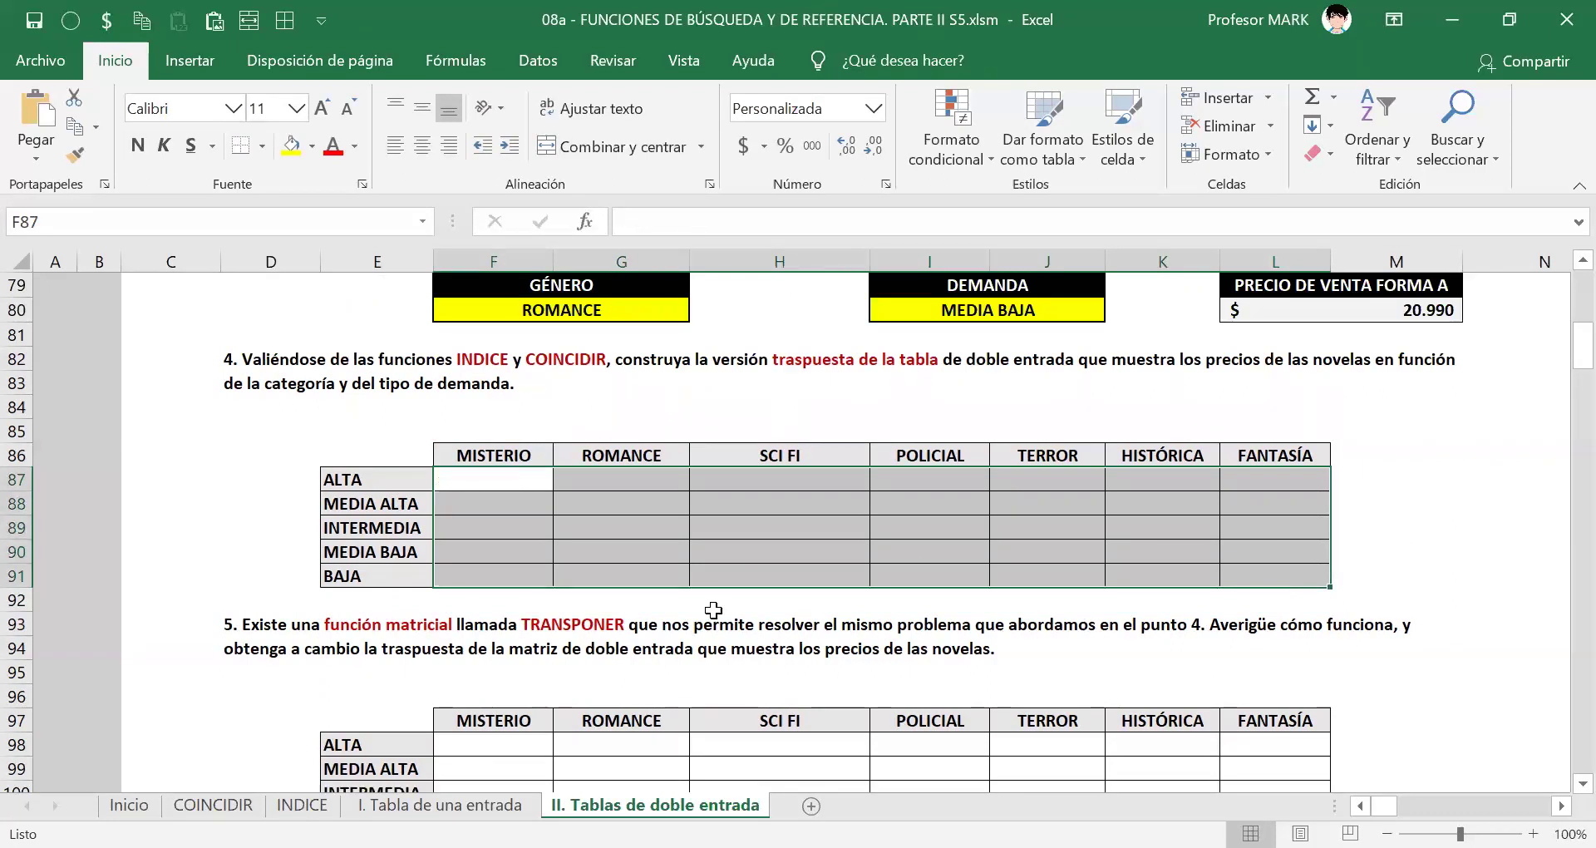
Save the workbook and select F87, where ALTA meets MISTERIO in exercise 4's table.
left_click(400, 388)
left_click(34, 20)
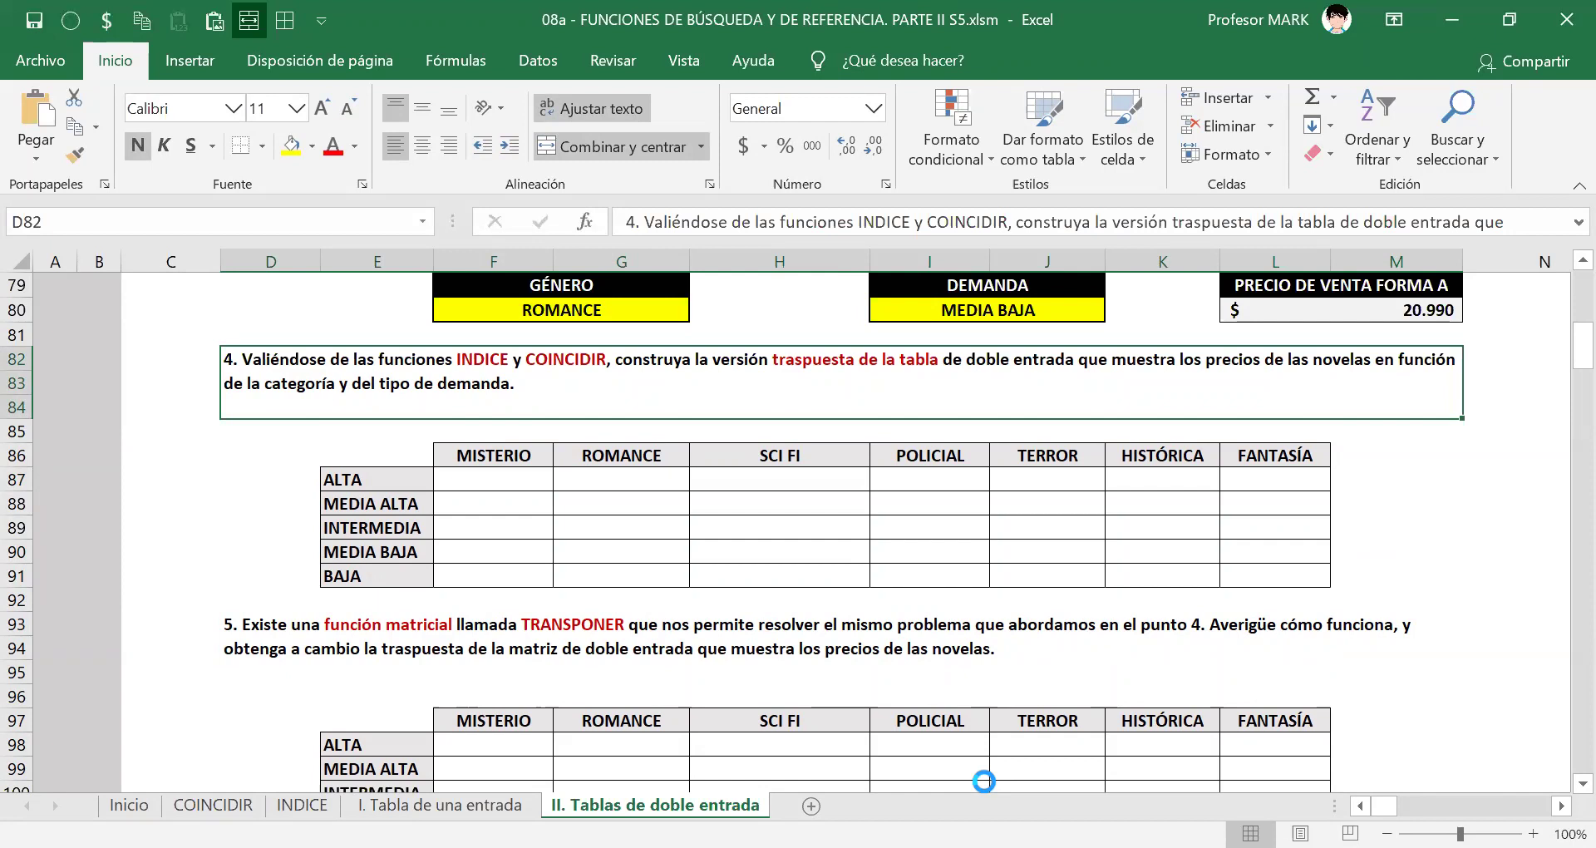
left_click(465, 478)
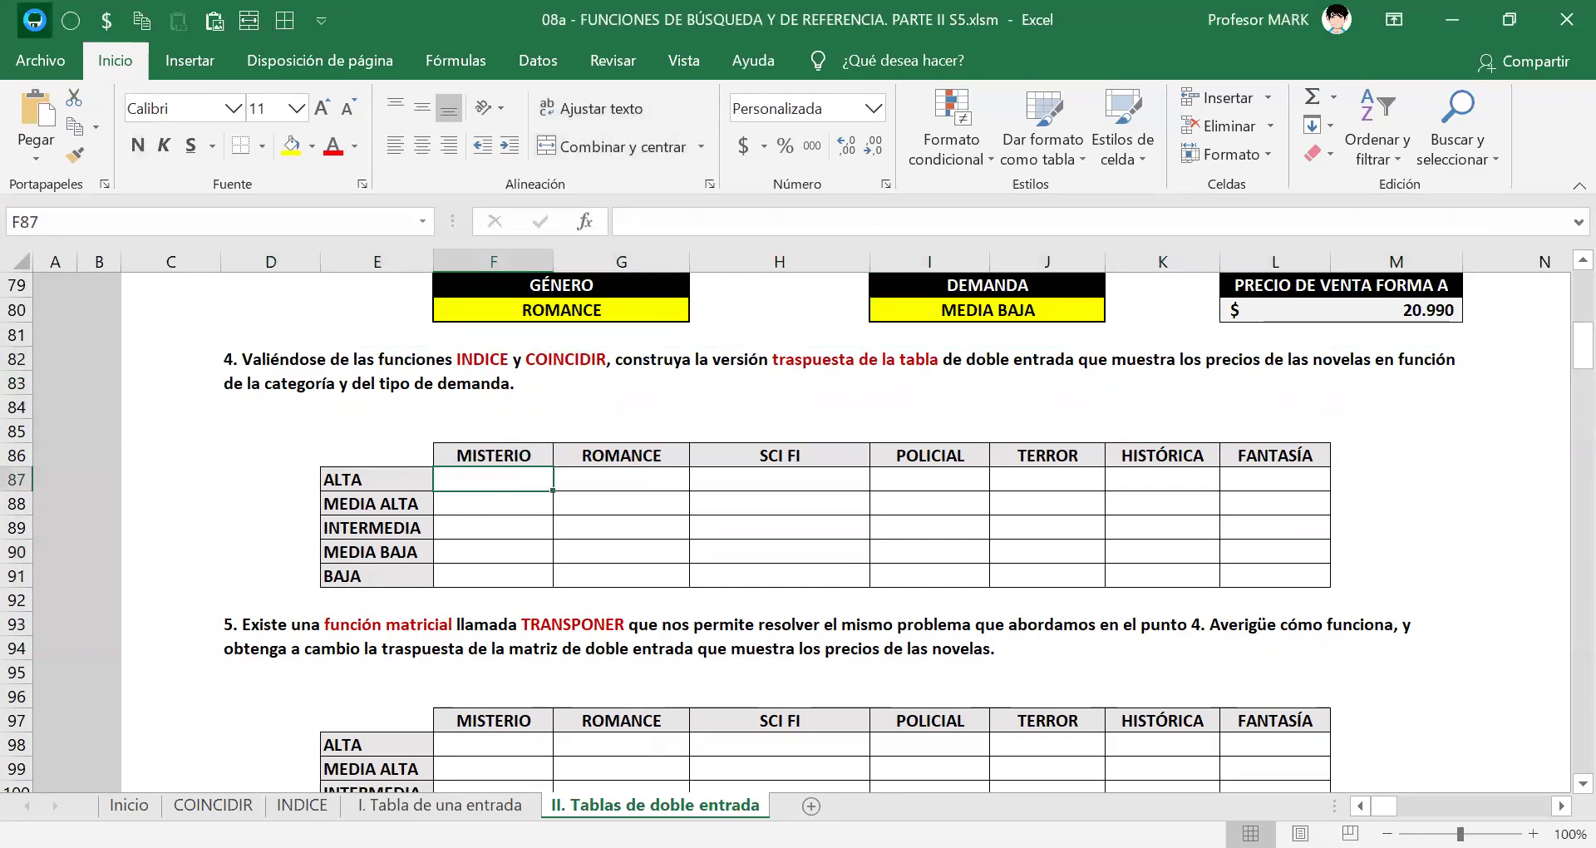